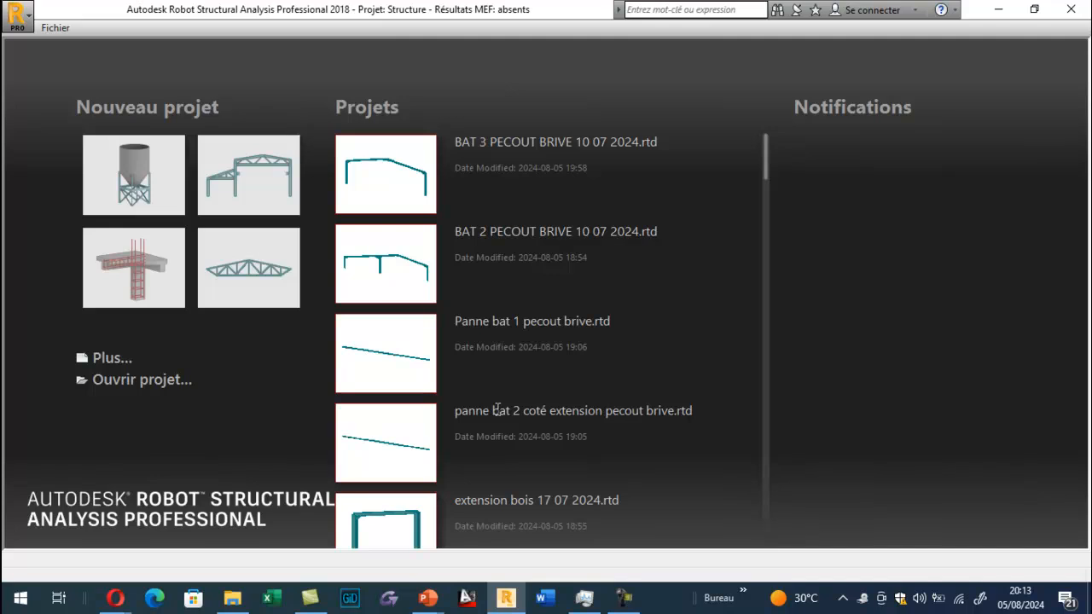
Step: Open the task preferences for the structure project and show the force unit settings
{"action": "left_click", "coordinate": [498, 415]}
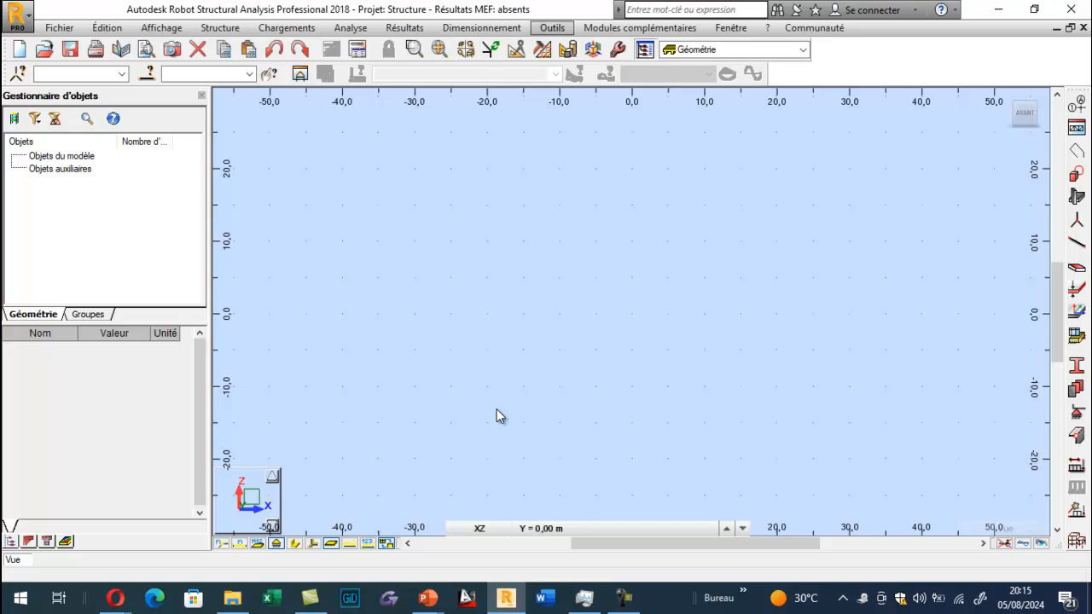
{"action": "left_click", "coordinate": [552, 28]}
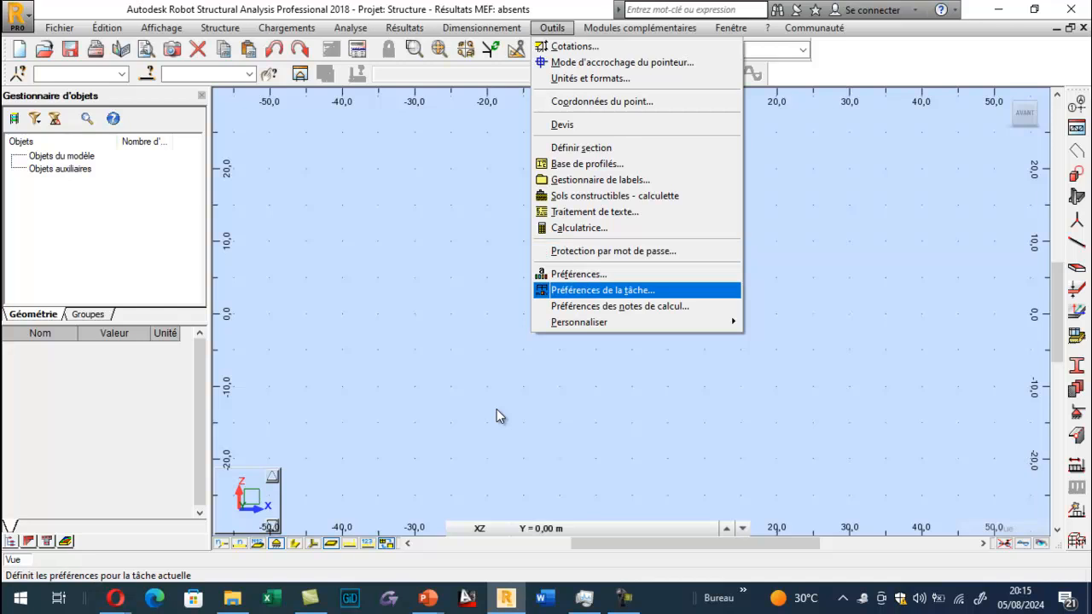
{"action": "key", "text": "Return"}
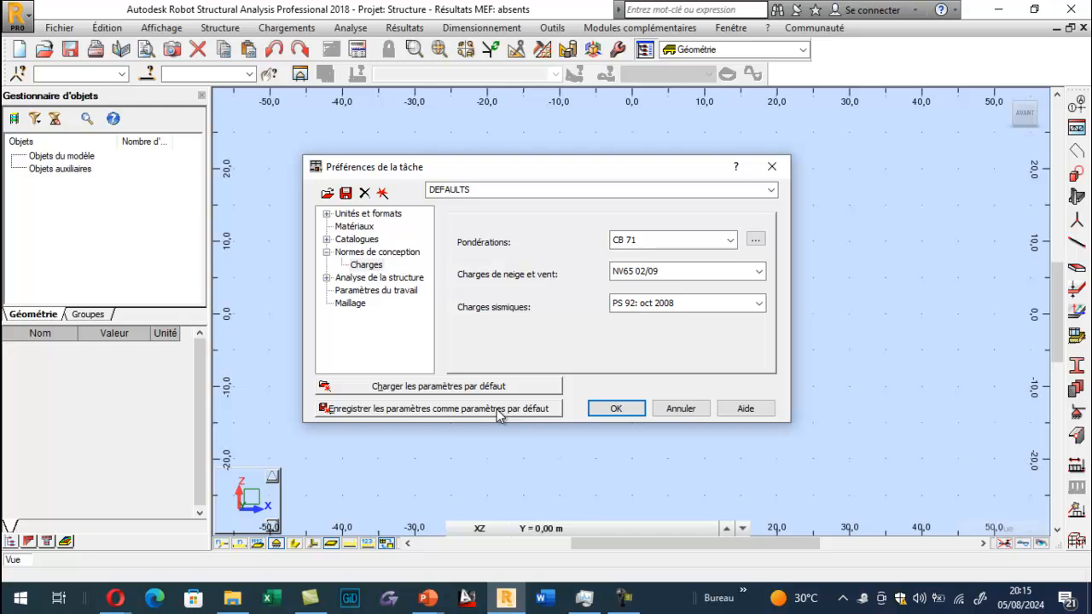
{"action": "left_click", "coordinate": [498, 411]}
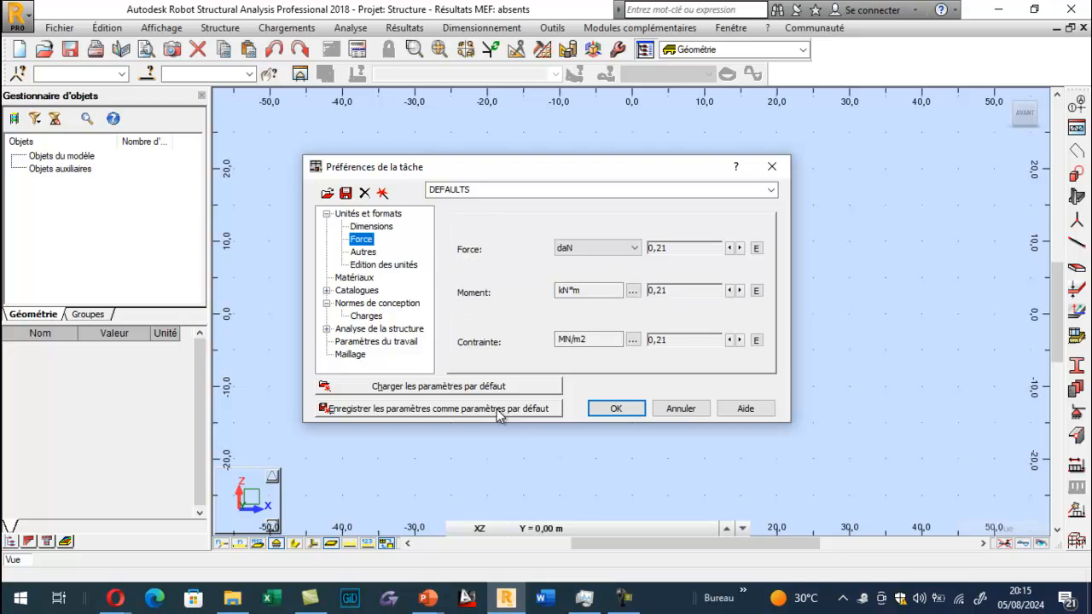
{"action": "key", "text": "alt+Tab"}
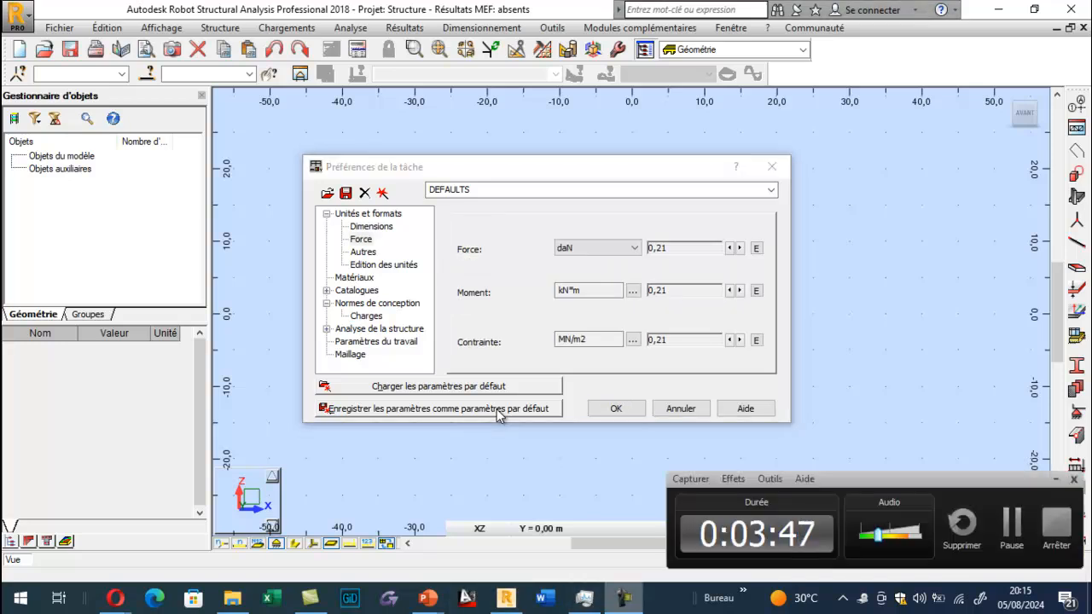
{"action": "left_click", "coordinate": [1012, 527]}
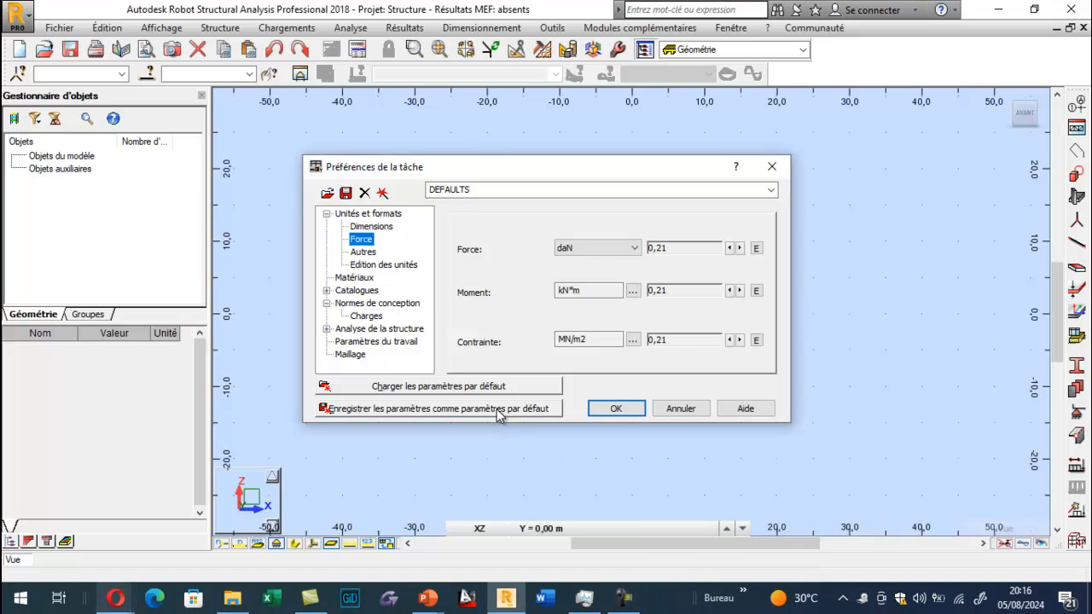
{"action": "left_click", "coordinate": [115, 598]}
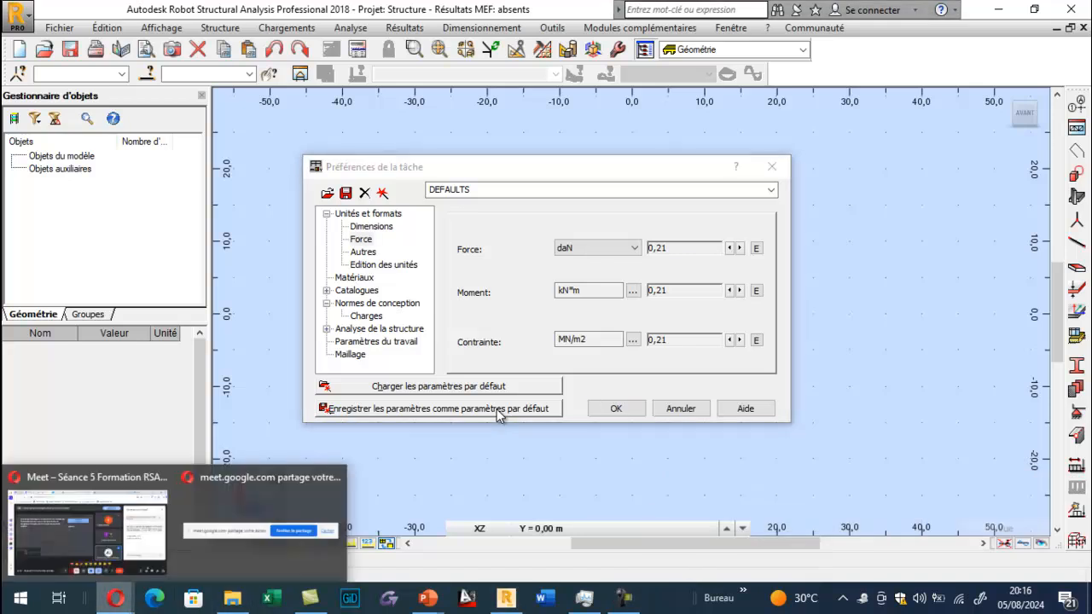
{"action": "left_click", "coordinate": [92, 534]}
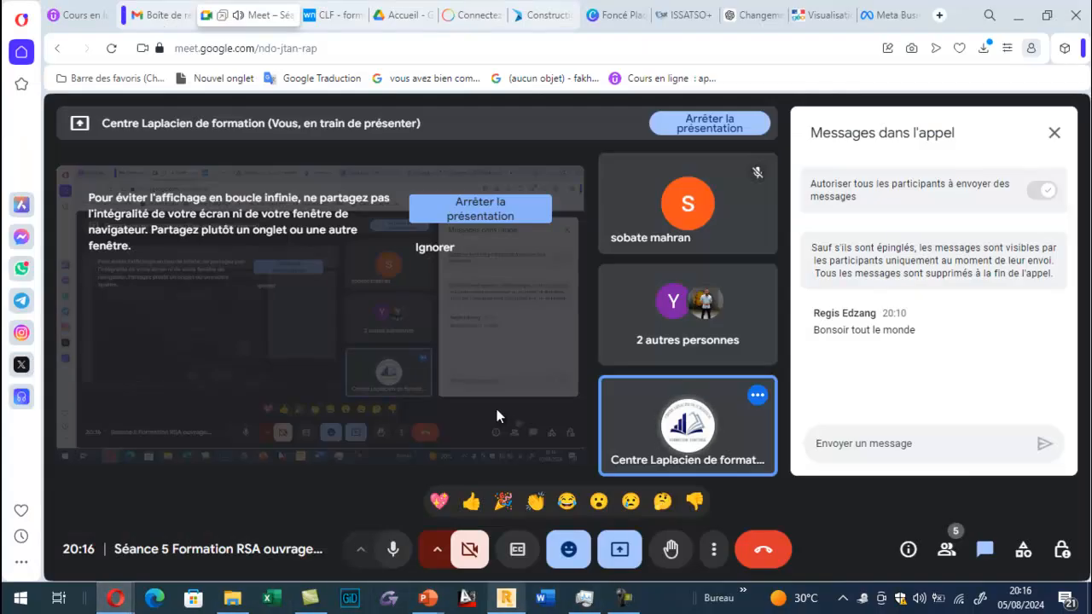
{"action": "left_click", "coordinate": [506, 599]}
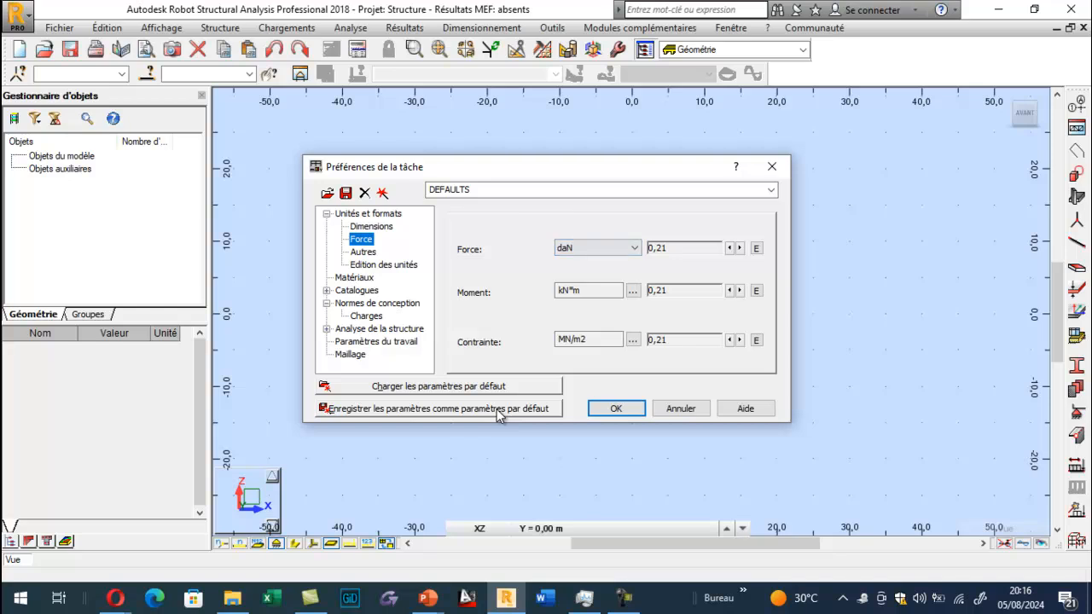
Step: Set the force unit to kN in the units and formats preferences
{"action": "left_click", "coordinate": [633, 248]}
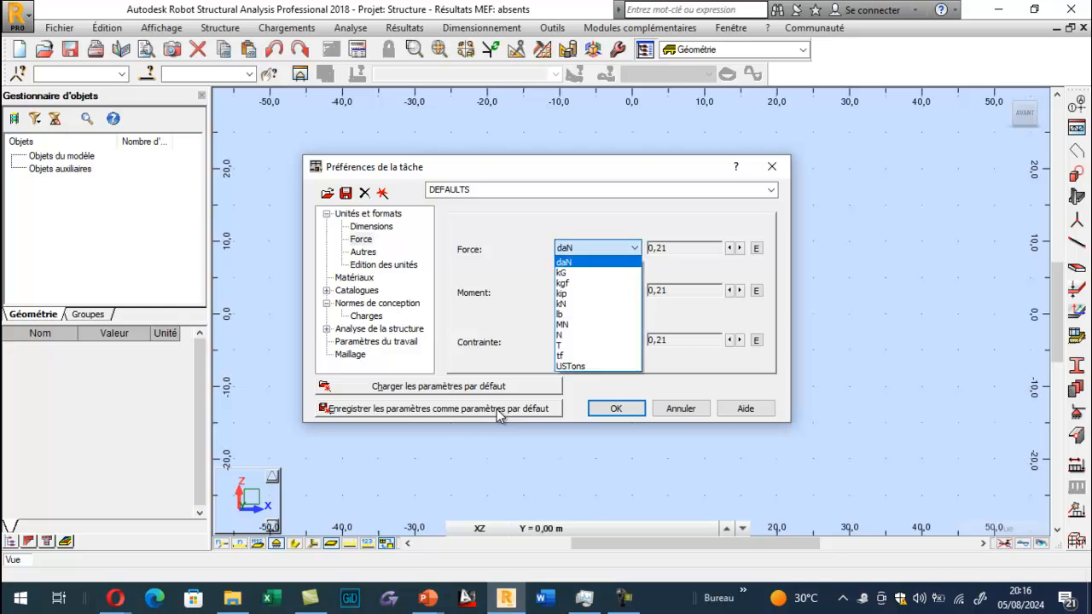
{"action": "key", "text": "Return"}
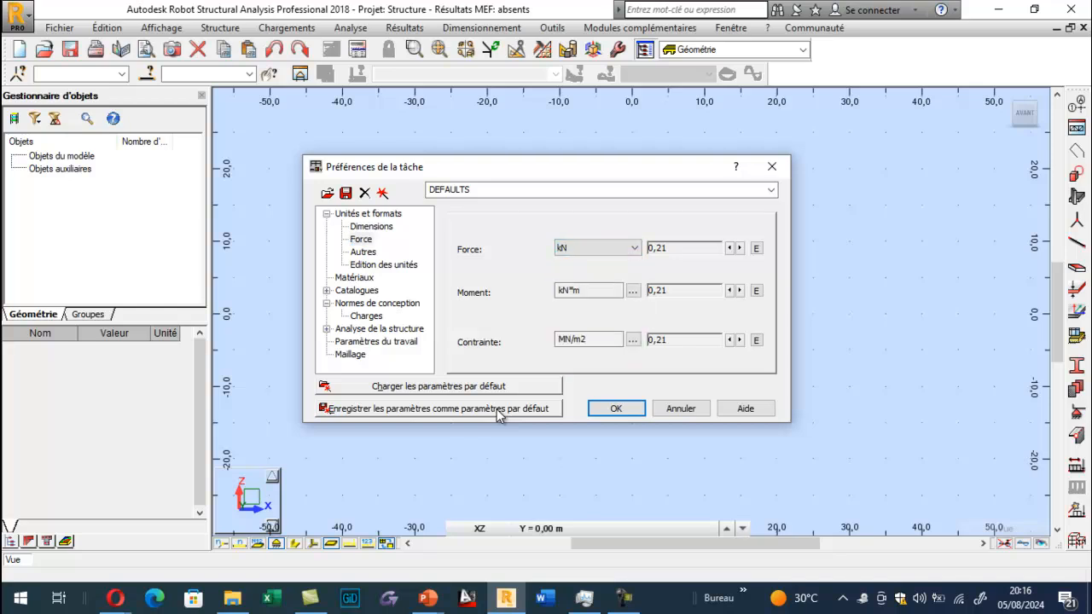
Step: In the French materials preferences, choose BETON25 as the primary concrete and ACIER as the primary steel
{"action": "left_click", "coordinate": [354, 277]}
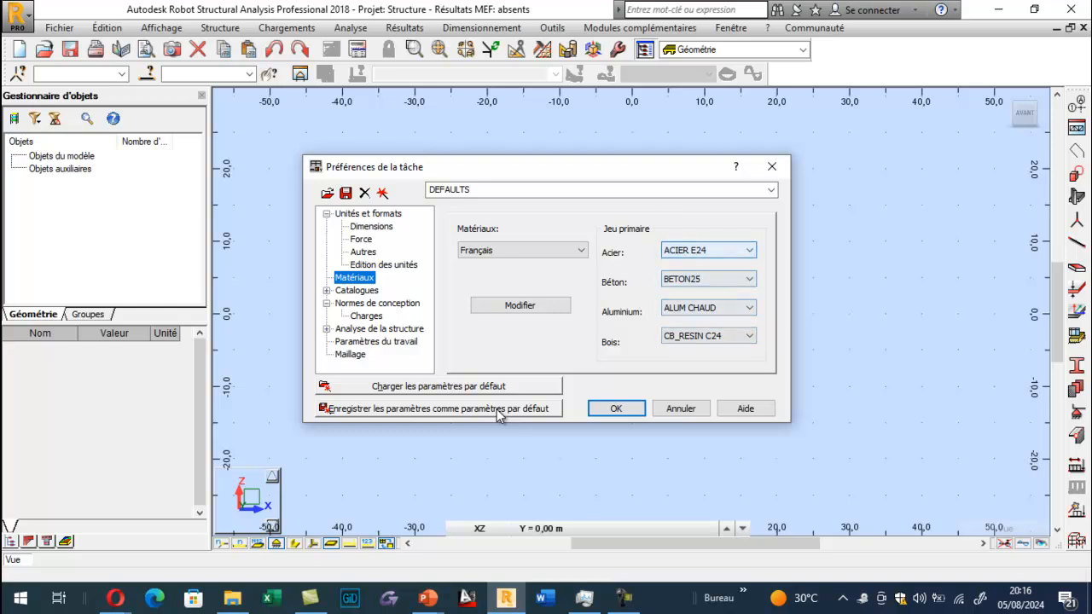
{"action": "left_click", "coordinate": [708, 279]}
{"action": "left_click", "coordinate": [708, 279]}
{"action": "left_click", "coordinate": [709, 279]}
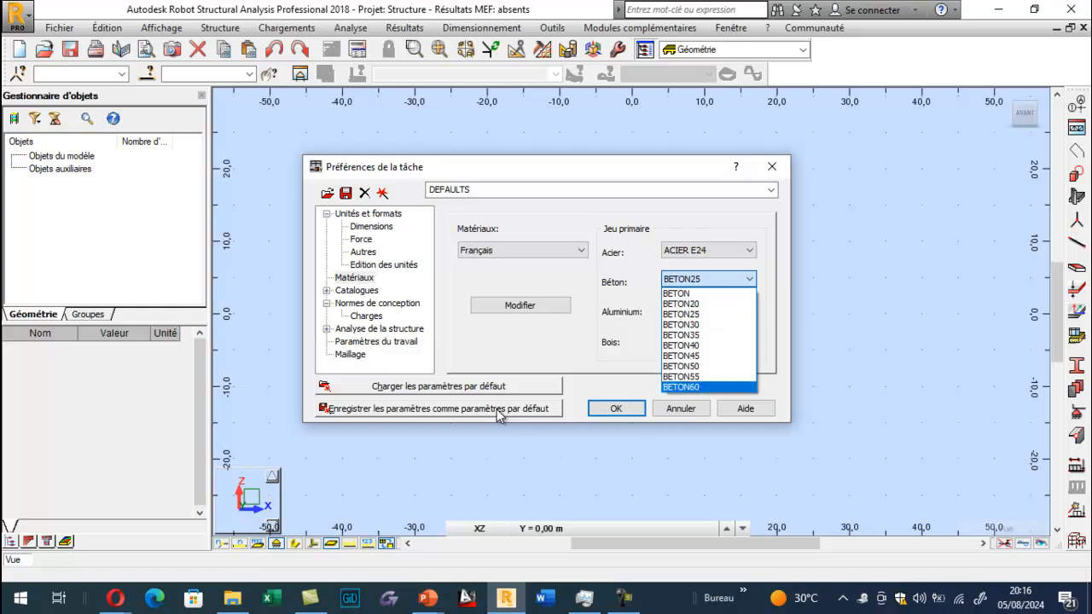
{"action": "left_click", "coordinate": [708, 314]}
{"action": "left_click", "coordinate": [708, 250]}
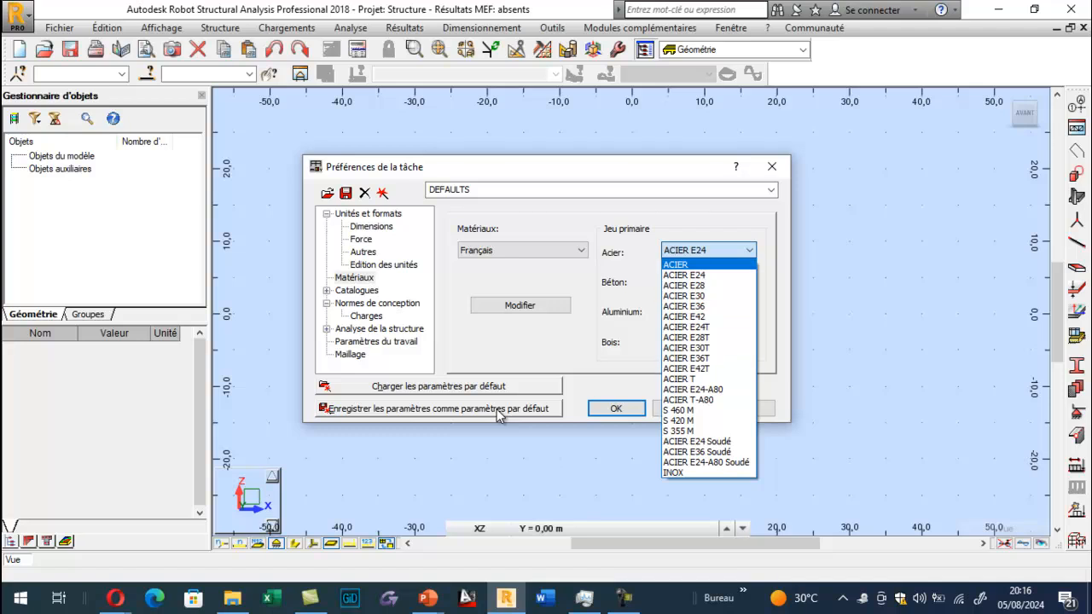
{"action": "key", "text": "Return"}
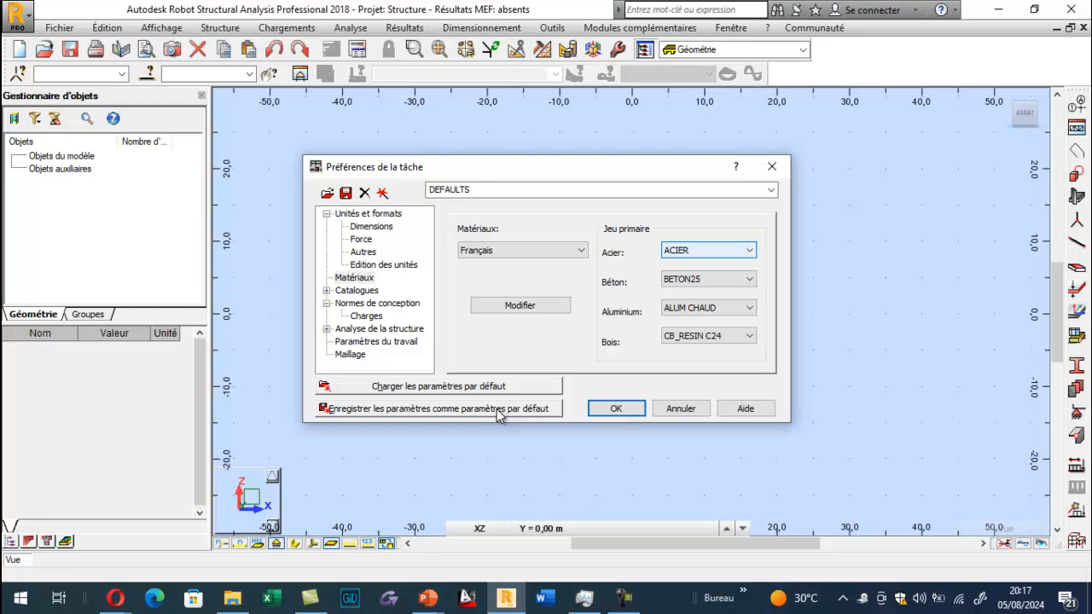
Step: Examine the steel grades from ACIER to ACIER E36 among the primary steel choices, keeping ACIER selected
{"action": "key", "text": "alt+Down"}
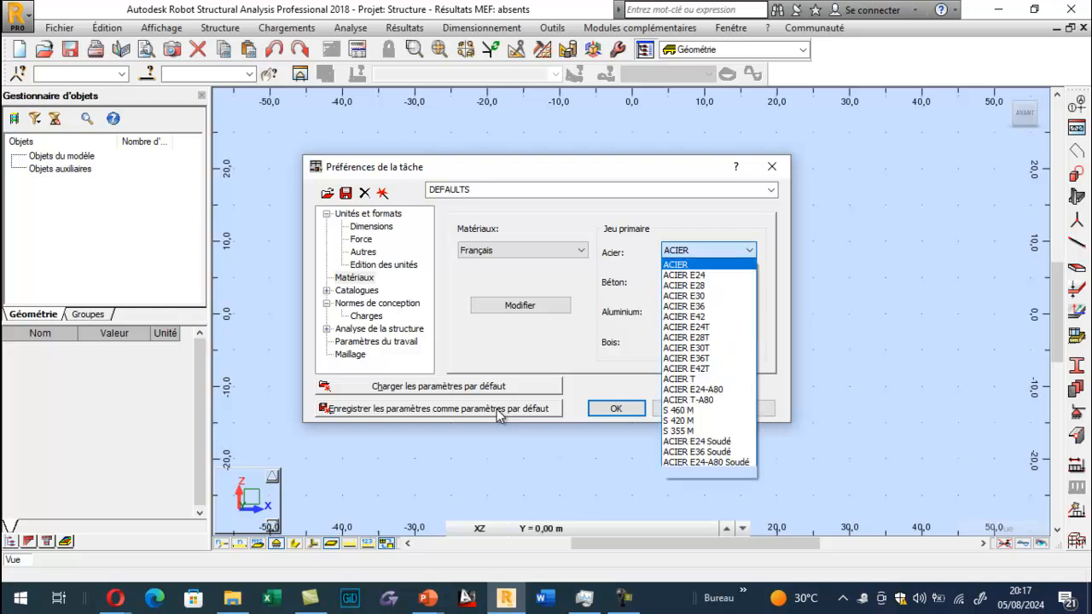
{"action": "key", "text": "Down"}
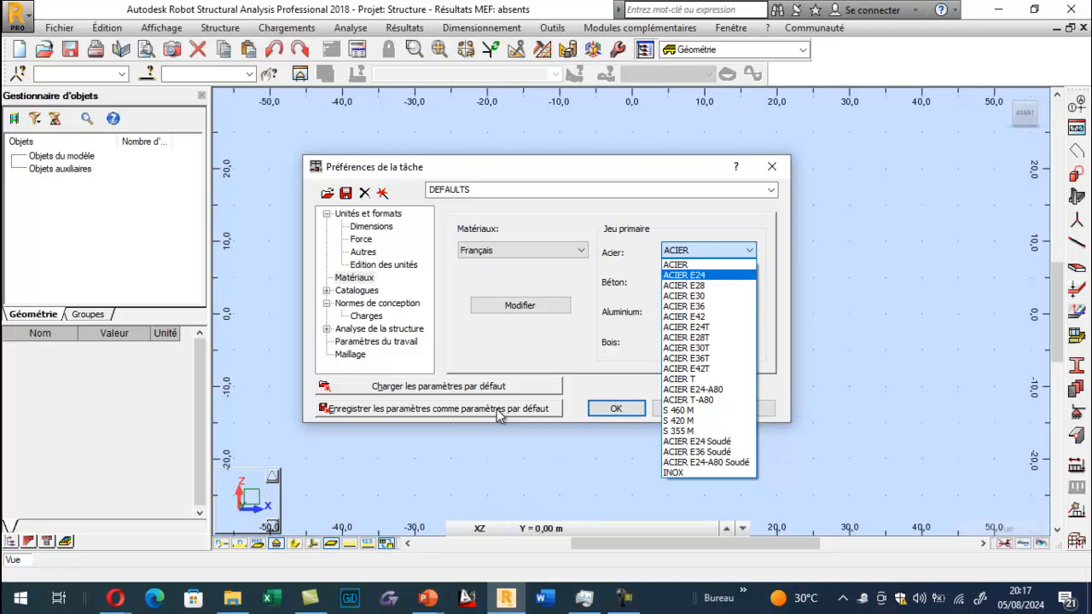
{"action": "key", "text": "Down"}
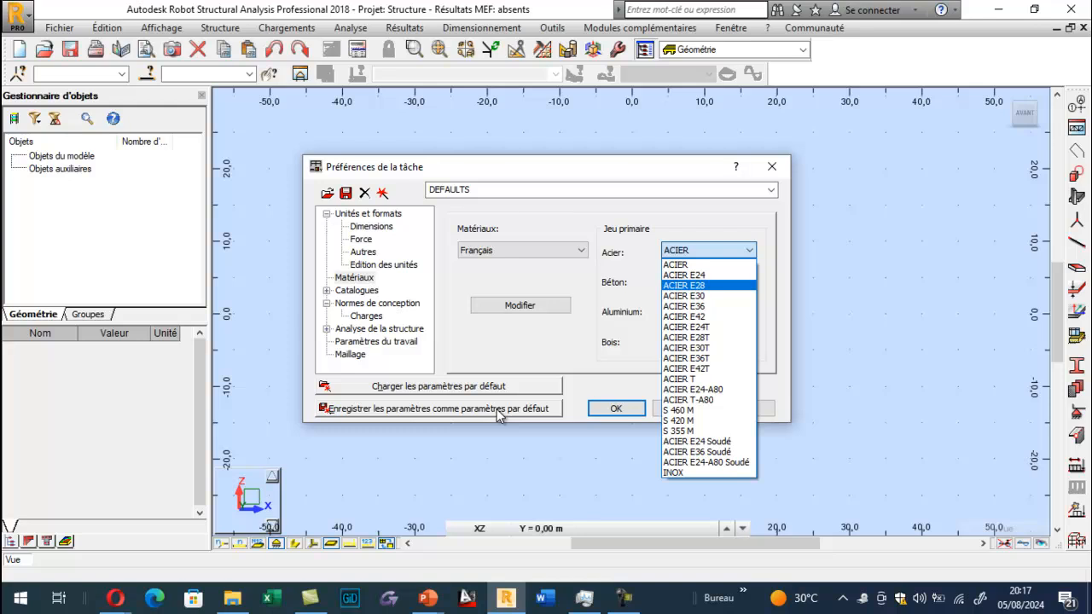
{"action": "key", "text": "Down"}
{"action": "key", "text": "Down"}
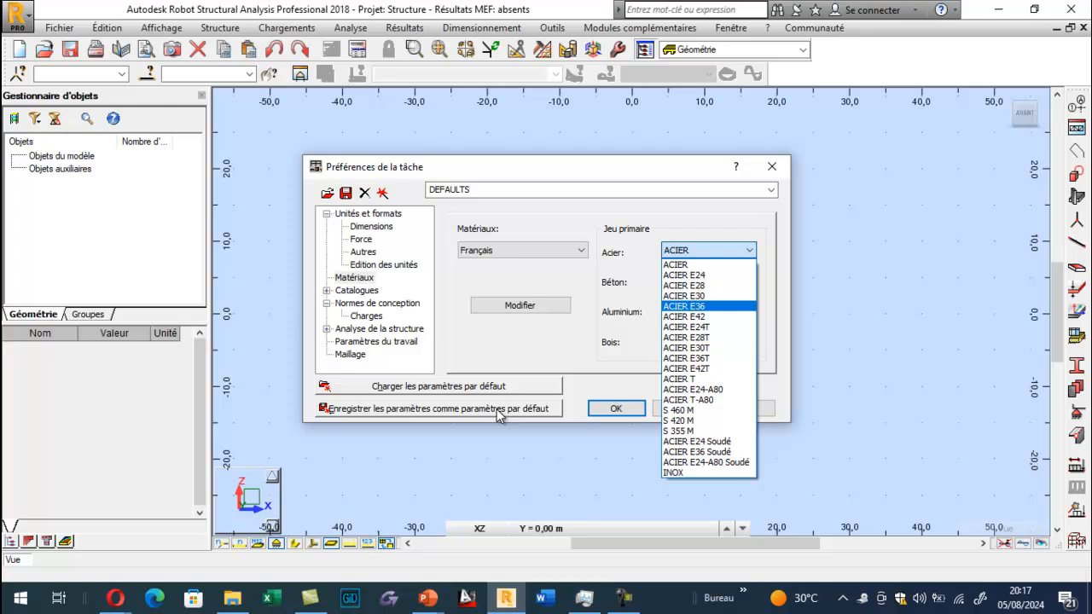
{"action": "key", "text": "Up"}
{"action": "key", "text": "Up"}
{"action": "key", "text": "Up"}
{"action": "key", "text": "Up"}
{"action": "key", "text": "Down"}
{"action": "key", "text": "Down"}
{"action": "key", "text": "Down"}
{"action": "key", "text": "Up"}
{"action": "key", "text": "Up"}
{"action": "key", "text": "Up"}
{"action": "key", "text": "Down"}
{"action": "key", "text": "Down"}
{"action": "key", "text": "Down"}
{"action": "key", "text": "Down"}
{"action": "key", "text": "Up"}
{"action": "key", "text": "Up"}
{"action": "key", "text": "Up"}
{"action": "key", "text": "Up"}
{"action": "key", "text": "Down"}
{"action": "key", "text": "Down"}
{"action": "key", "text": "Down"}
{"action": "key", "text": "Up"}
{"action": "key", "text": "Up"}
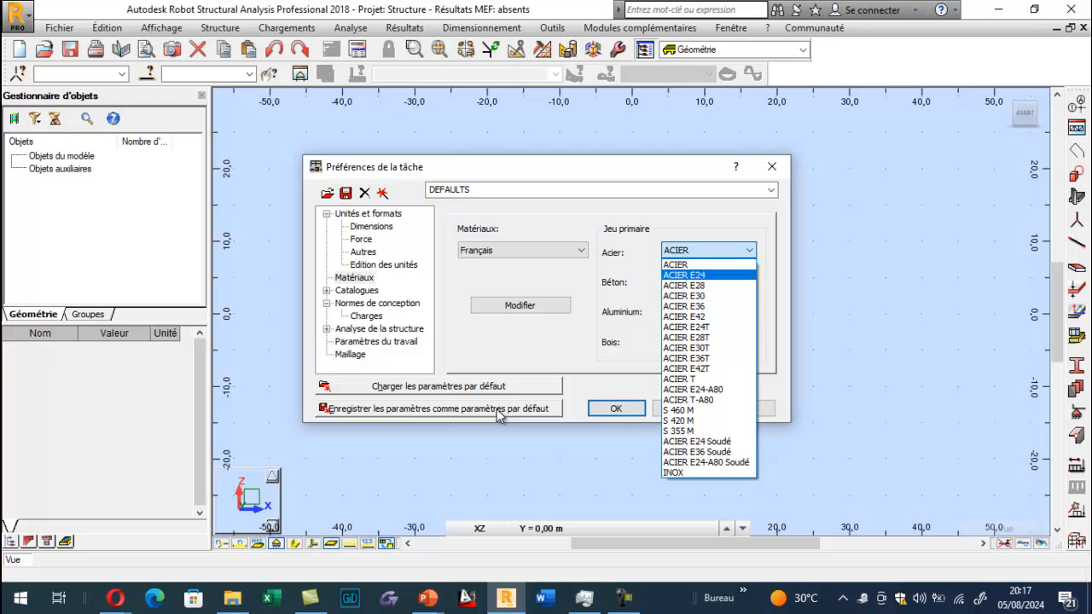
{"action": "key", "text": "Escape"}
Step: Examine the timber classes available as the primary wood, especially the CB_RESIN grades, keeping CB_RESIN C24 selected
{"action": "key", "text": "Tab"}
{"action": "key", "text": "Tab"}
{"action": "key", "text": "Tab"}
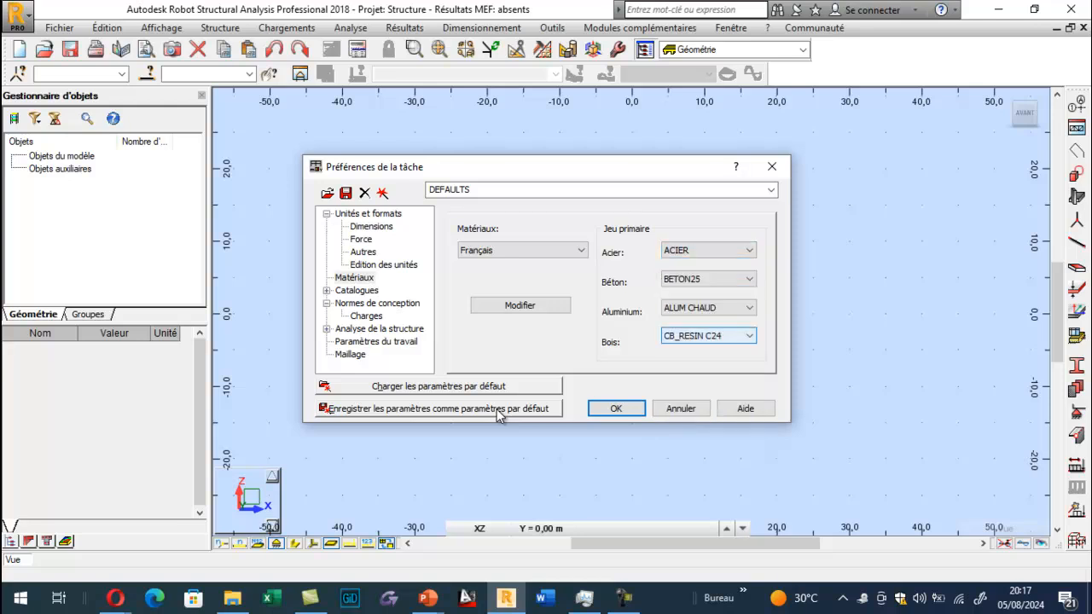
{"action": "key", "text": "alt+Down"}
{"action": "key", "text": "Up"}
{"action": "key", "text": "Up"}
{"action": "key", "text": "Up"}
{"action": "key", "text": "Up"}
{"action": "key", "text": "Up"}
{"action": "key", "text": "Up"}
{"action": "key", "text": "Up"}
{"action": "key", "text": "Up"}
{"action": "key", "text": "Up"}
{"action": "key", "text": "Up"}
{"action": "key", "text": "Up"}
{"action": "key", "text": "Up"}
{"action": "key", "text": "Up"}
{"action": "key", "text": "Up"}
{"action": "key", "text": "Up"}
{"action": "key", "text": "Up"}
{"action": "key", "text": "Up"}
{"action": "key", "text": "Up"}
{"action": "key", "text": "Up"}
{"action": "key", "text": "Up"}
{"action": "key", "text": "Up"}
{"action": "key", "text": "Up"}
{"action": "key", "text": "Up"}
{"action": "key", "text": "Up"}
{"action": "key", "text": "Up"}
{"action": "key", "text": "Up"}
{"action": "key", "text": "Up"}
{"action": "key", "text": "Up"}
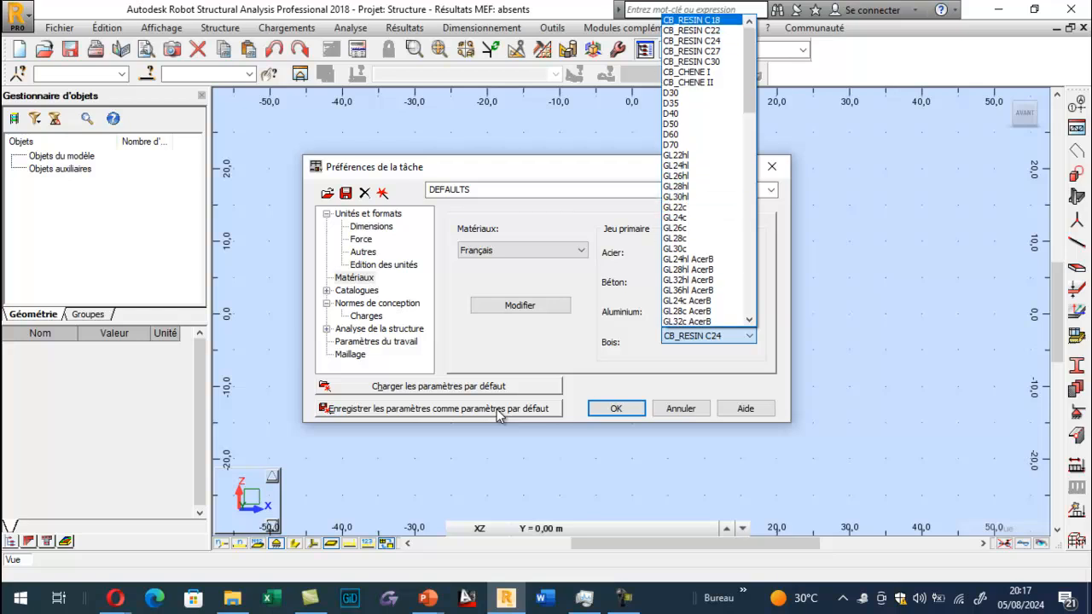
{"action": "key", "text": "Down"}
{"action": "key", "text": "Down"}
{"action": "key", "text": "Down"}
{"action": "key", "text": "Down"}
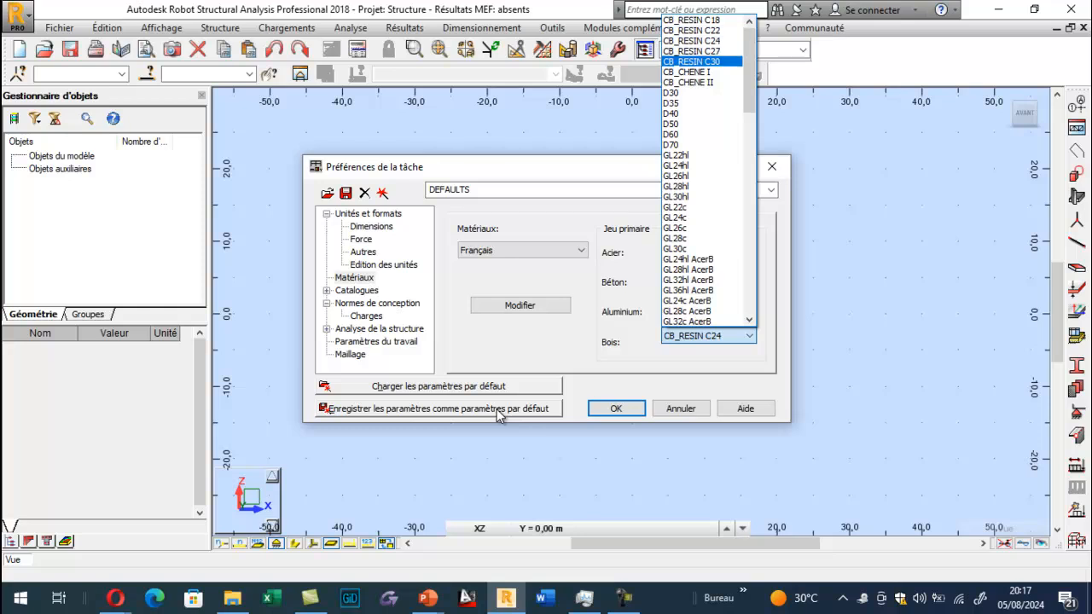
{"action": "key", "text": "Up"}
{"action": "key", "text": "Up"}
{"action": "key", "text": "Up"}
{"action": "key", "text": "Up"}
{"action": "key", "text": "Down"}
{"action": "key", "text": "Down"}
{"action": "key", "text": "Down"}
{"action": "key", "text": "Up"}
{"action": "key", "text": "Up"}
{"action": "key", "text": "Up"}
{"action": "key", "text": "Up"}
{"action": "key", "text": "Down"}
{"action": "key", "text": "Down"}
{"action": "key", "text": "Down"}
{"action": "key", "text": "Down"}
{"action": "key", "text": "Up"}
{"action": "key", "text": "Up"}
{"action": "key", "text": "Up"}
{"action": "key", "text": "Up"}
{"action": "key", "text": "Down"}
{"action": "key", "text": "Down"}
{"action": "key", "text": "Down"}
{"action": "key", "text": "Up"}
{"action": "key", "text": "Up"}
{"action": "key", "text": "Up"}
{"action": "key", "text": "Down"}
{"action": "key", "text": "Down"}
{"action": "key", "text": "Up"}
{"action": "key", "text": "Up"}
{"action": "key", "text": "Down"}
{"action": "key", "text": "Down"}
{"action": "key", "text": "Down"}
{"action": "key", "text": "Down"}
{"action": "key", "text": "Up"}
{"action": "key", "text": "Up"}
{"action": "key", "text": "Up"}
{"action": "key", "text": "Down"}
{"action": "key", "text": "Down"}
{"action": "key", "text": "Down"}
{"action": "key", "text": "Up"}
{"action": "key", "text": "Up"}
{"action": "key", "text": "Up"}
{"action": "key", "text": "Up"}
{"action": "key", "text": "Down"}
{"action": "key", "text": "Down"}
{"action": "key", "text": "Down"}
{"action": "key", "text": "Down"}
{"action": "key", "text": "Up"}
{"action": "key", "text": "Up"}
{"action": "key", "text": "Up"}
{"action": "key", "text": "Up"}
{"action": "key", "text": "Down"}
{"action": "key", "text": "Down"}
{"action": "key", "text": "Up"}
{"action": "key", "text": "Down"}
{"action": "key", "text": "Down"}
{"action": "key", "text": "Down"}
{"action": "key", "text": "Down"}
{"action": "key", "text": "Down"}
{"action": "key", "text": "Down"}
{"action": "key", "text": "Down"}
{"action": "key", "text": "Down"}
{"action": "key", "text": "Down"}
{"action": "key", "text": "Down"}
{"action": "key", "text": "Down"}
{"action": "key", "text": "Down"}
{"action": "key", "text": "Down"}
{"action": "key", "text": "Down"}
{"action": "key", "text": "Down"}
{"action": "key", "text": "Escape"}
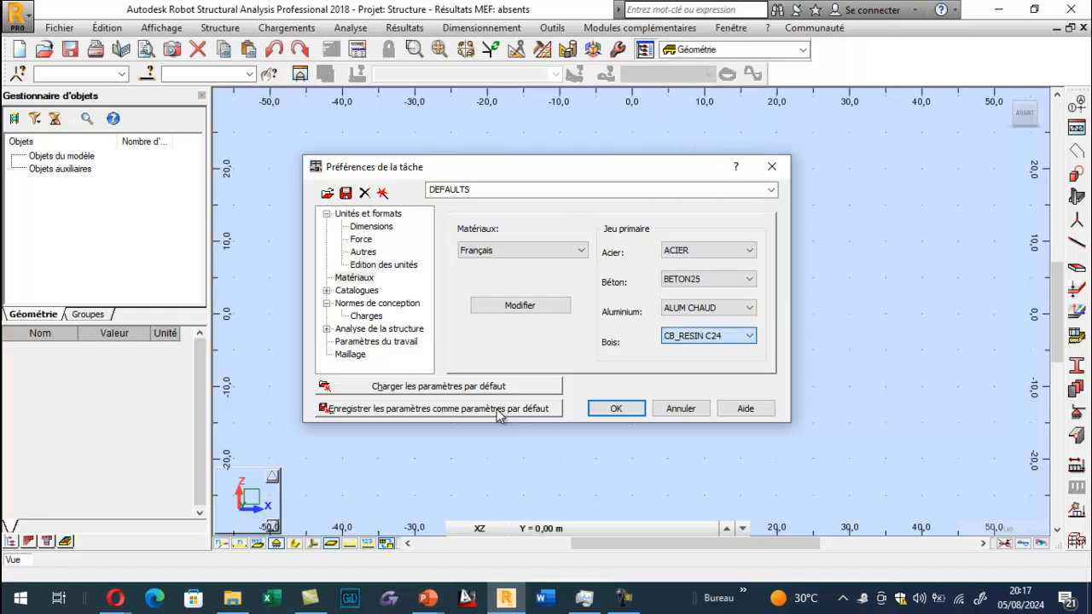
Step: Open the material definitions for editing and examine the available steel grades and ACIER's Young's modulus, Poisson's ratio and shear modulus
{"action": "key", "text": "Tab"}
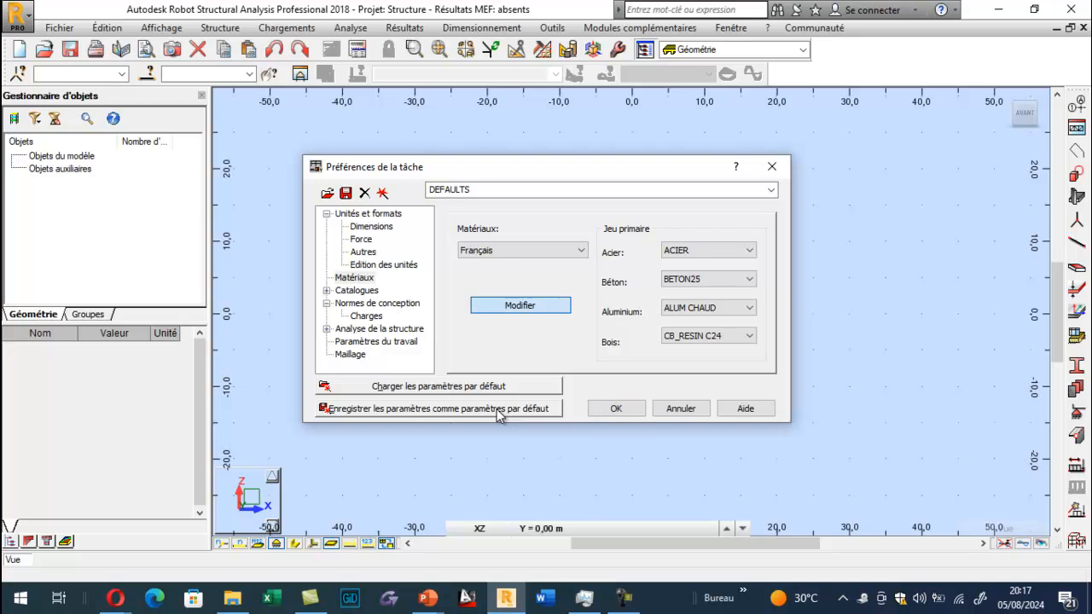
{"action": "key", "text": "space"}
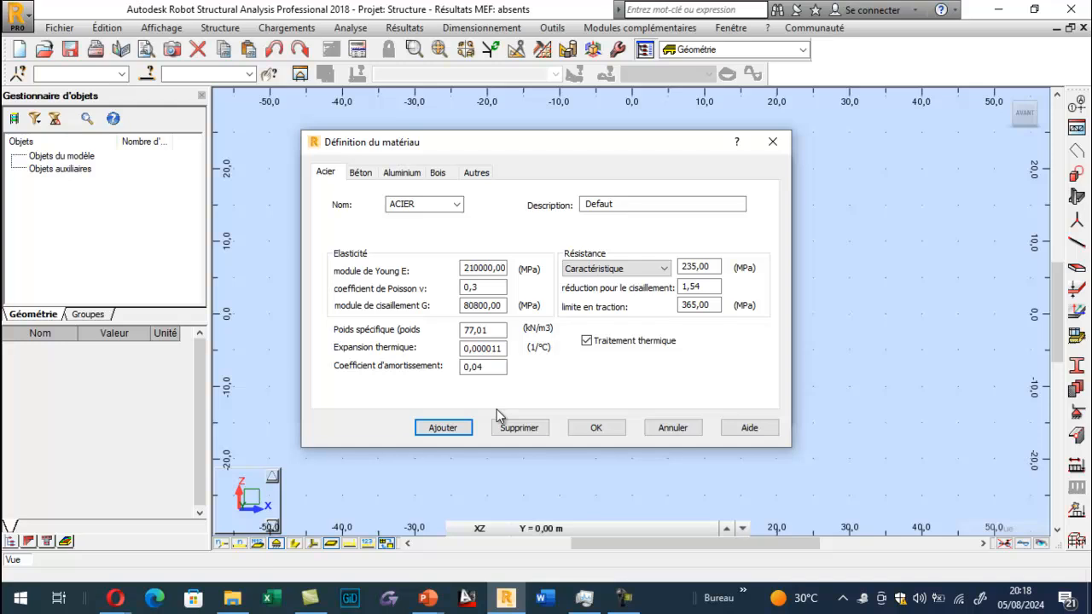
{"action": "key", "text": "Tab"}
{"action": "key", "text": "F4"}
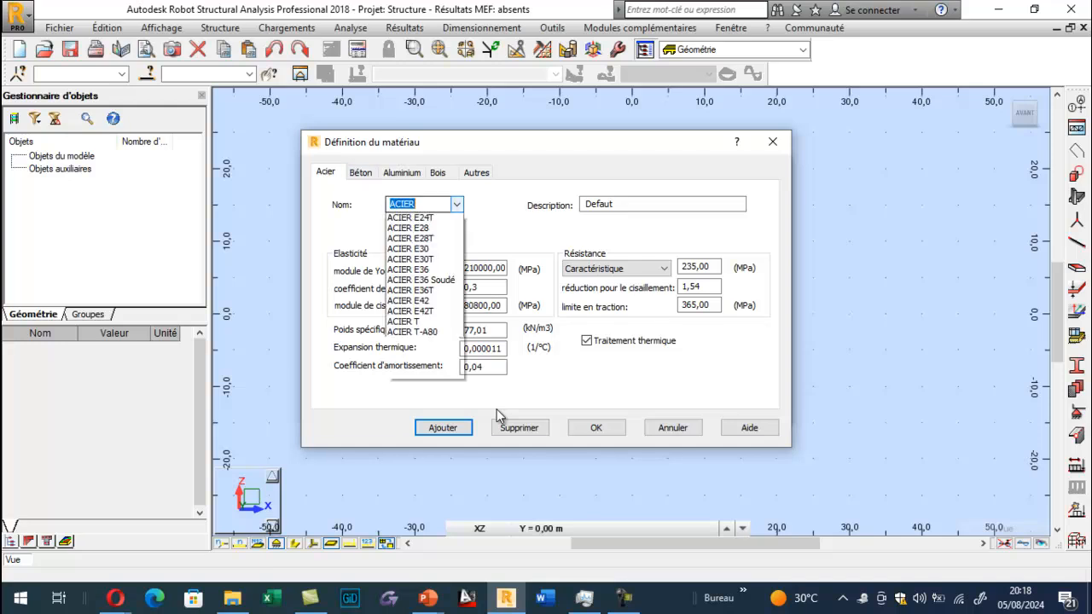
{"action": "key", "text": "Escape"}
{"action": "key", "text": "Tab"}
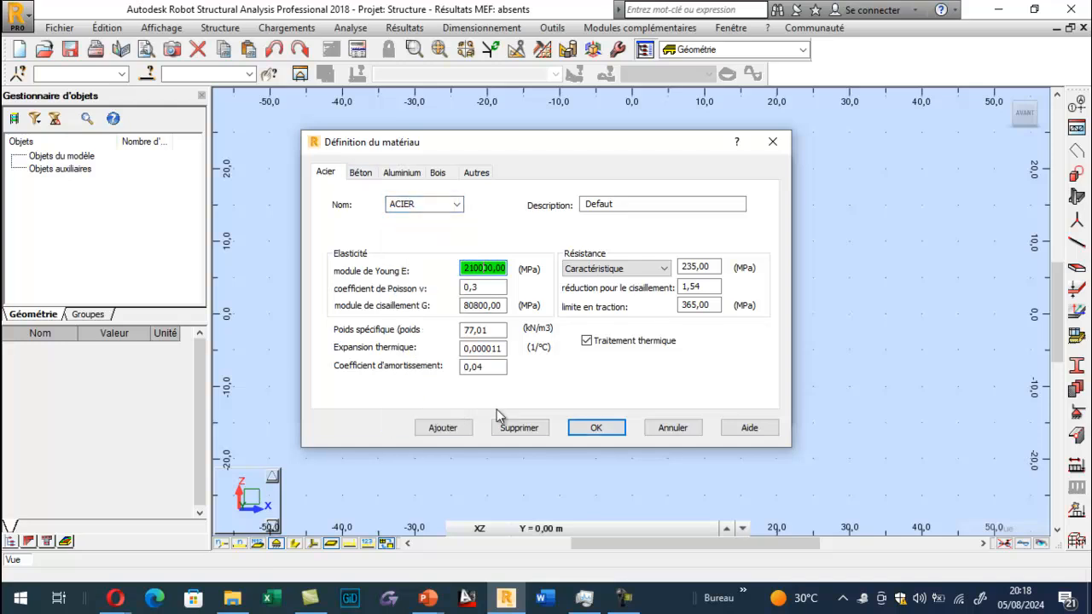
{"action": "key", "text": "Tab"}
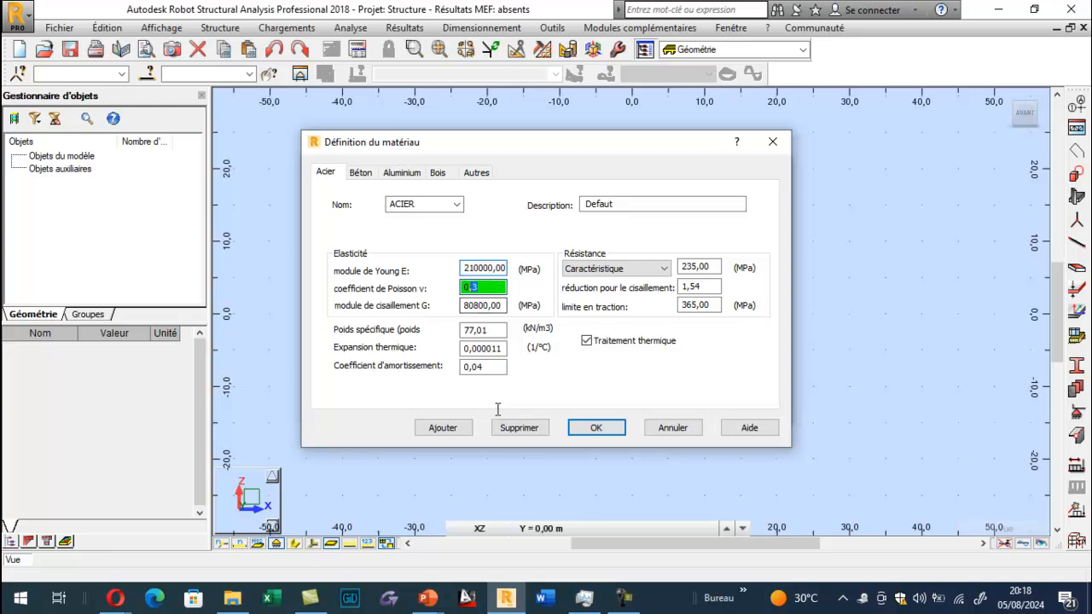
{"action": "key", "text": "Tab"}
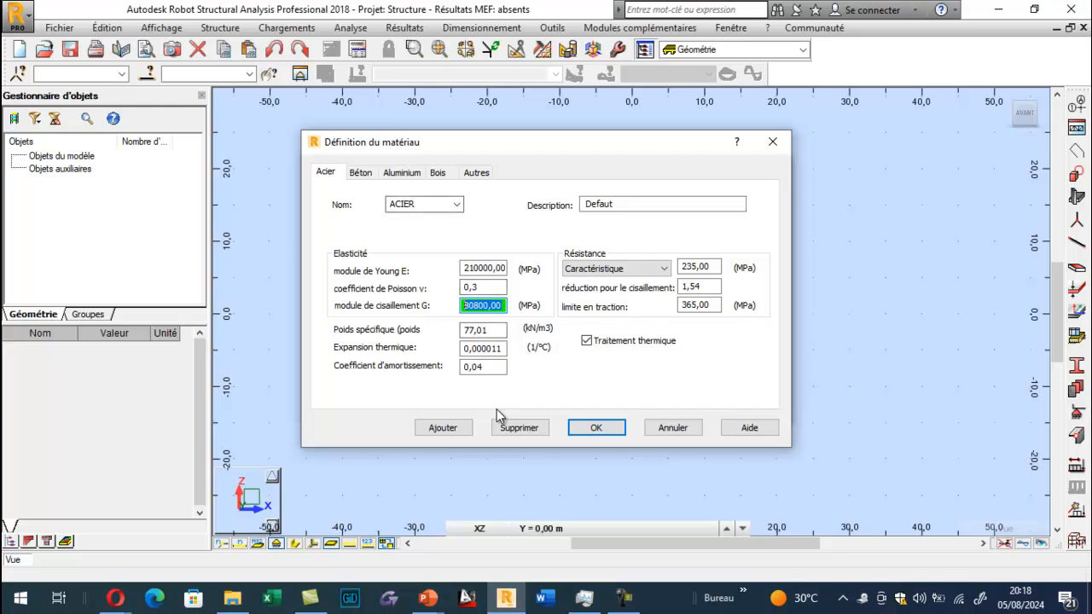
Step: Examine the aluminium, wood and concrete material definitions, finishing on the steel definition
{"action": "key", "text": "ctrl+Tab"}
{"action": "key", "text": "ctrl+Tab"}
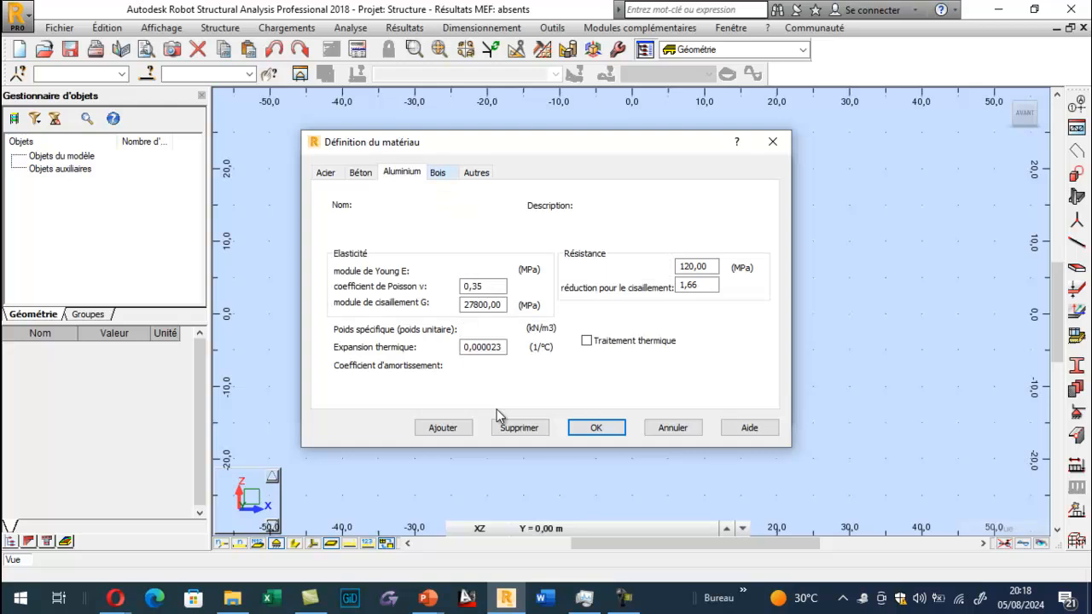
{"action": "key", "text": "ctrl+Tab"}
{"action": "key", "text": "ctrl+shift+Tab"}
{"action": "key", "text": "ctrl+shift+Tab"}
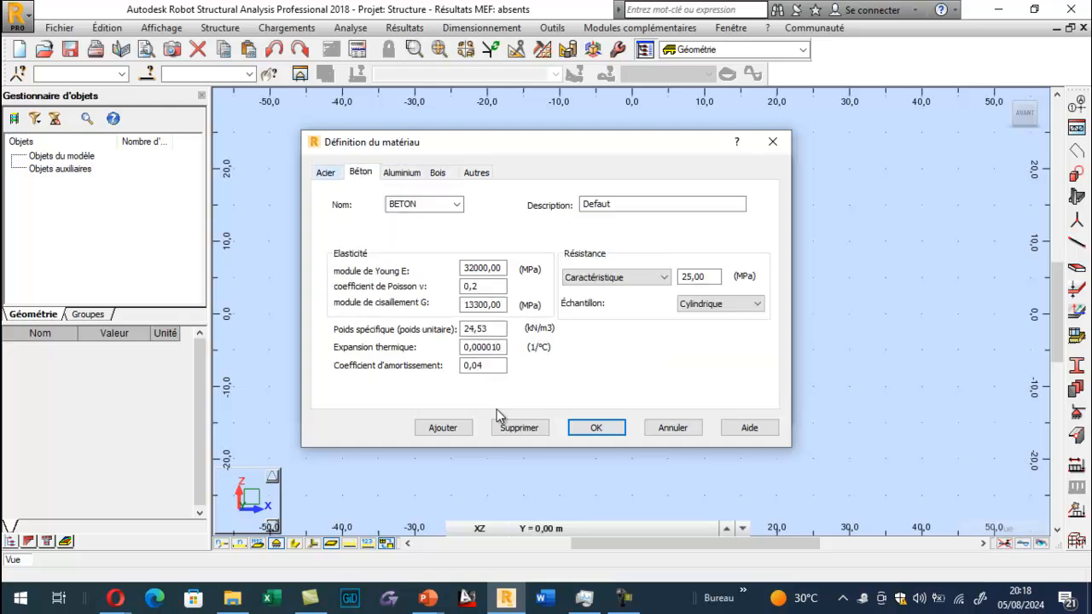
{"action": "key", "text": "ctrl+shift+Tab"}
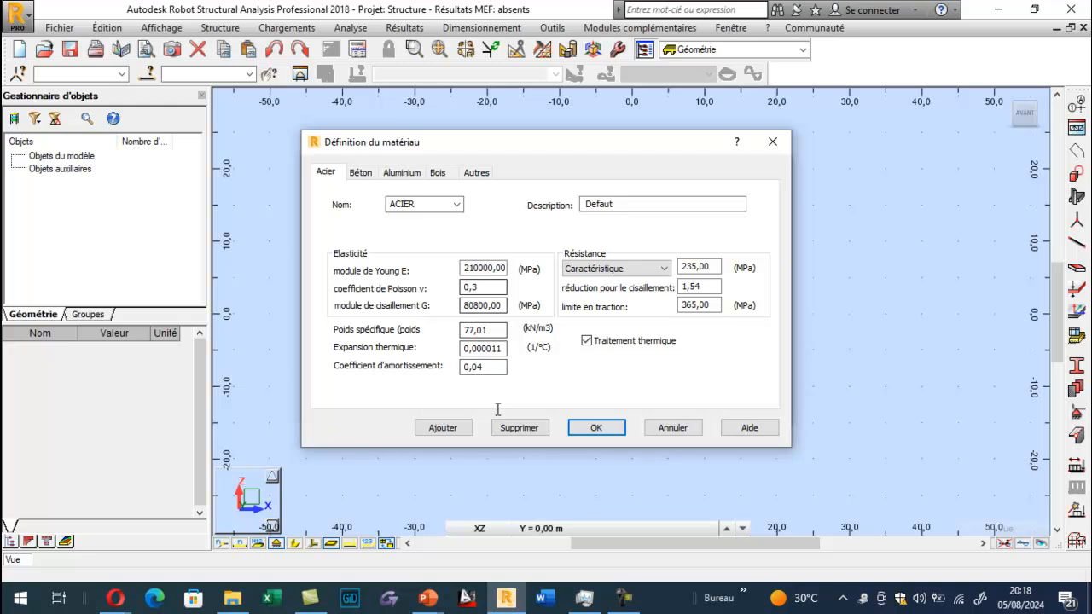
Step: Review the elasticity values of ACIER again, finishing on its Poisson's ratio
{"action": "left_click", "coordinate": [483, 268]}
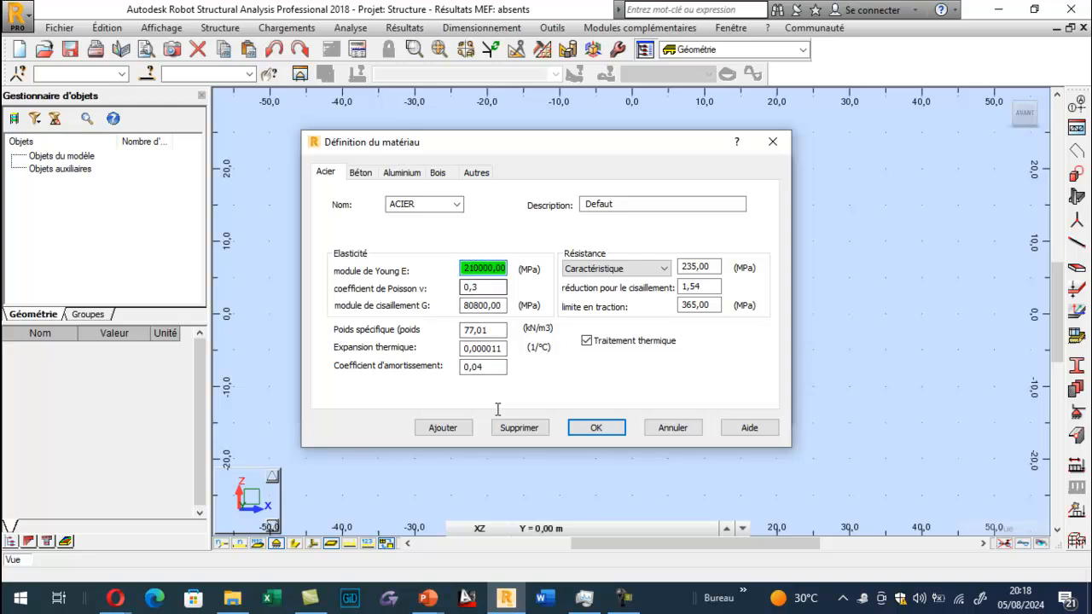
{"action": "key", "text": "Tab"}
{"action": "key", "text": "Tab"}
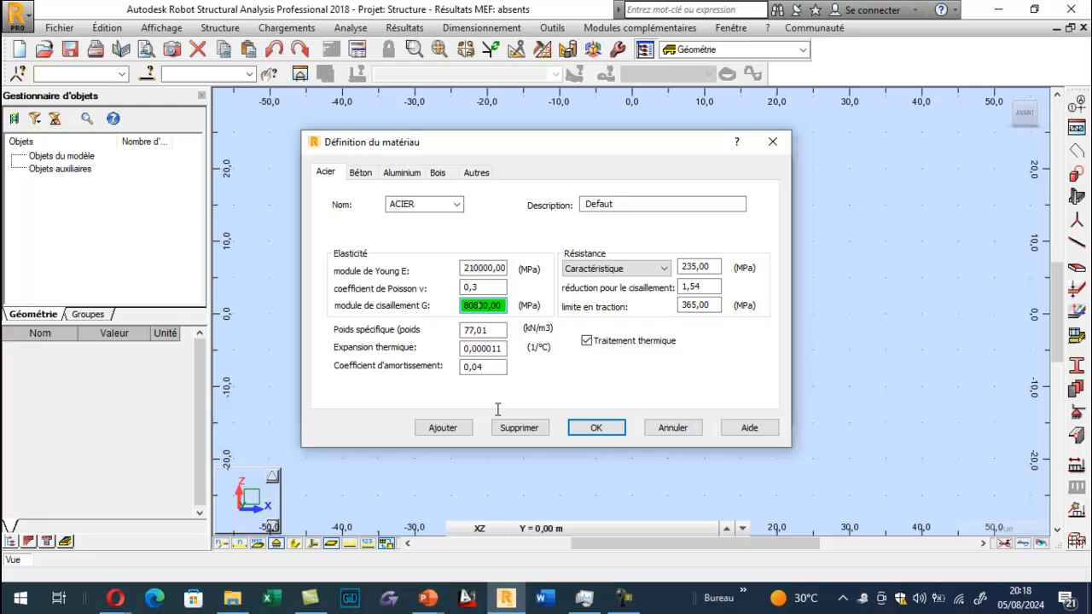
{"action": "key", "text": "shift+Tab"}
{"action": "key", "text": "shift+Tab"}
{"action": "key", "text": "Tab"}
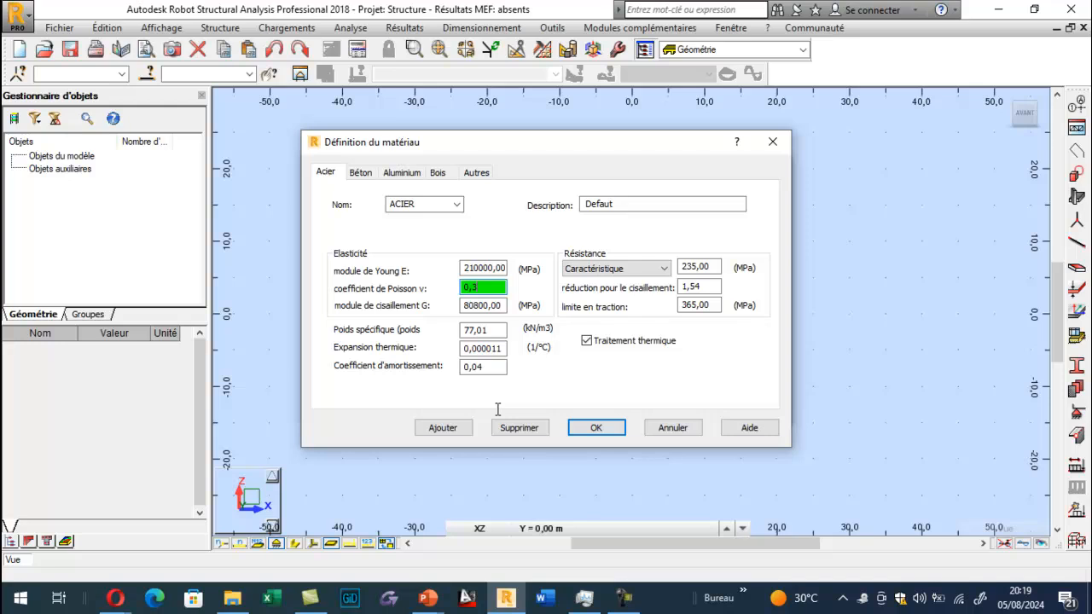
Step: Search for Paint in Windows and launch it with a blank canvas
{"action": "key", "text": "super"}
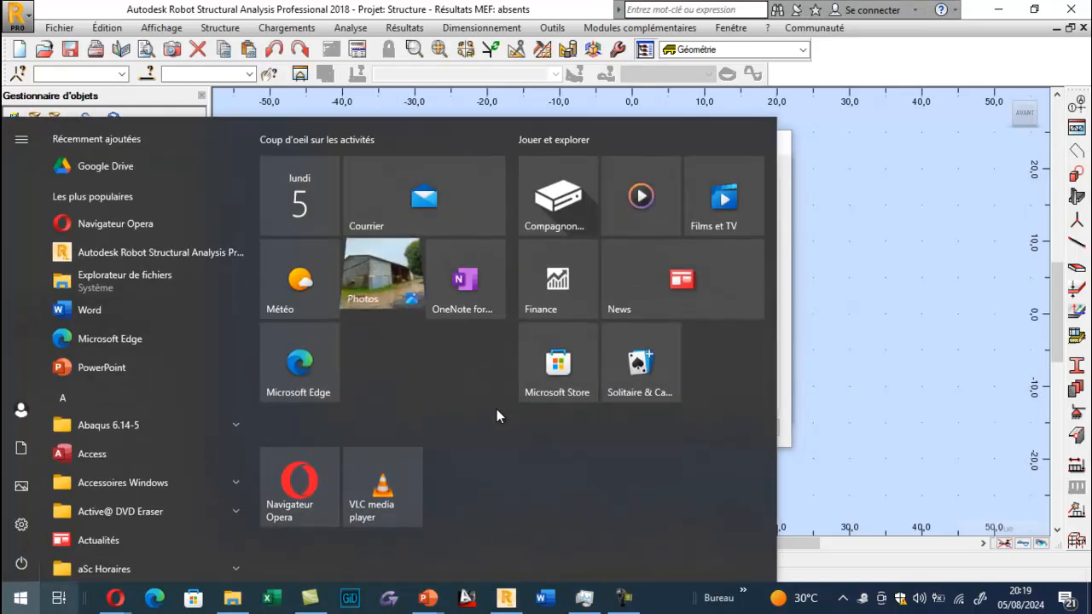
{"action": "key", "text": "super"}
{"action": "key", "text": "super"}
{"action": "type", "text": "paint"}
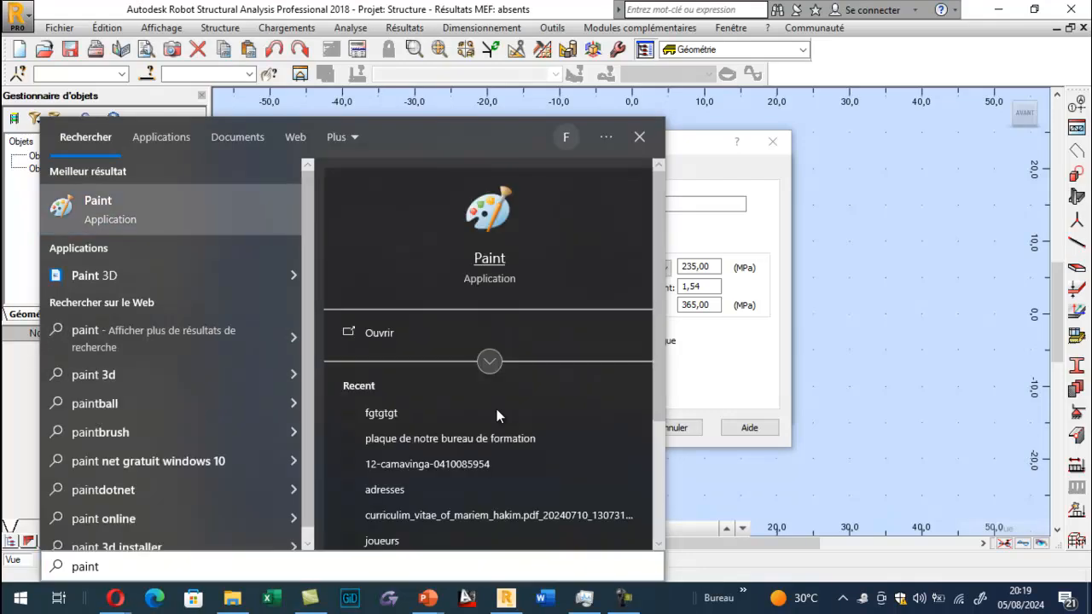
{"action": "key", "text": "Return"}
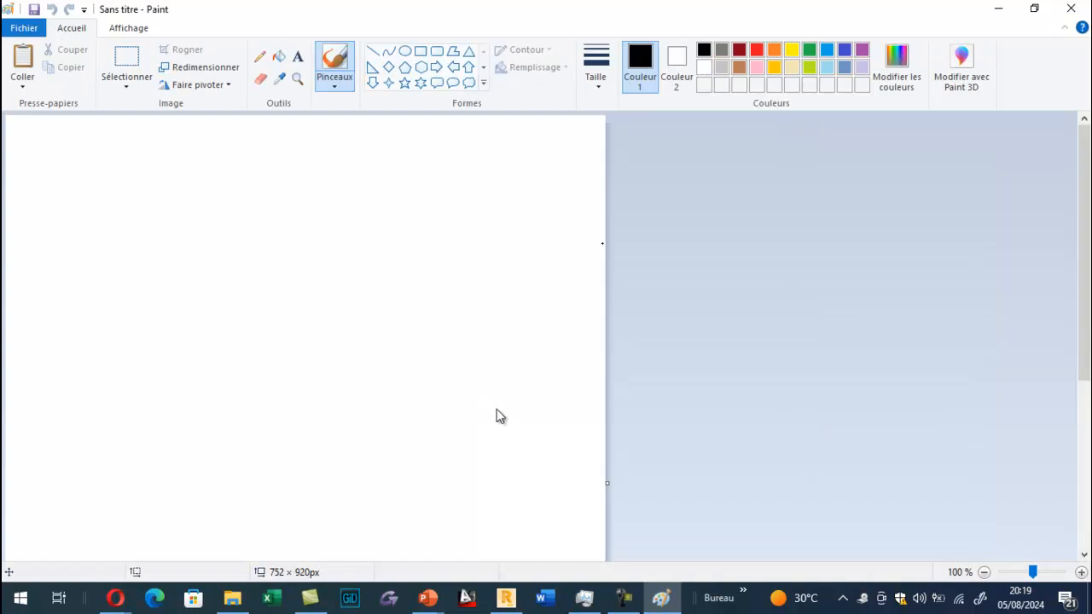
Step: Sketch in black an inclined bar fixed at its base with an upward force F, plus its cross-section labelled φ1
{"action": "mouse_move", "coordinate": [276, 186]}
{"action": "left_mouse_down"}
{"action": "mouse_move", "coordinate": [275, 203]}
{"action": "mouse_move", "coordinate": [256, 181]}
{"action": "mouse_move", "coordinate": [322, 419]}
{"action": "left_mouse_up"}
{"action": "mouse_move", "coordinate": [297, 181]}
{"action": "left_mouse_down"}
{"action": "mouse_move", "coordinate": [346, 440]}
{"action": "mouse_move", "coordinate": [328, 419]}
{"action": "left_mouse_up"}
{"action": "mouse_move", "coordinate": [273, 188]}
{"action": "left_mouse_down"}
{"action": "mouse_move", "coordinate": [254, 156]}
{"action": "mouse_move", "coordinate": [271, 140]}
{"action": "mouse_move", "coordinate": [283, 156]}
{"action": "left_mouse_up"}
{"action": "left_click", "coordinate": [203, 147]}
{"action": "mouse_move", "coordinate": [204, 148]}
{"action": "left_mouse_down"}
{"action": "mouse_move", "coordinate": [211, 170]}
{"action": "mouse_move", "coordinate": [221, 142]}
{"action": "mouse_move", "coordinate": [228, 153]}
{"action": "left_mouse_up"}
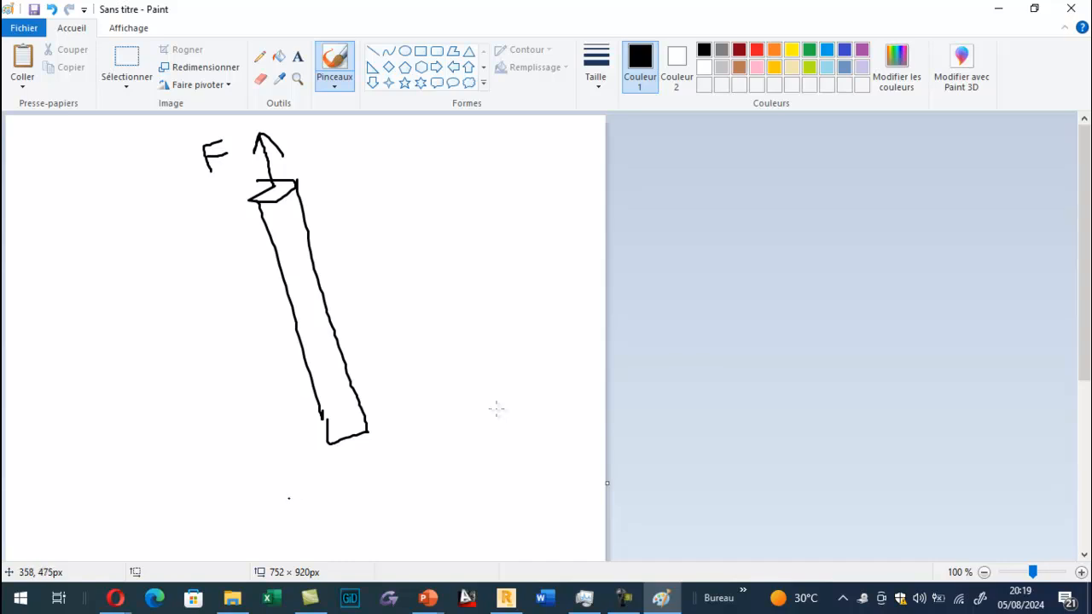
{"action": "mouse_move", "coordinate": [308, 452]}
{"action": "left_mouse_down"}
{"action": "mouse_move", "coordinate": [392, 424]}
{"action": "mouse_move", "coordinate": [378, 458]}
{"action": "mouse_move", "coordinate": [308, 482]}
{"action": "left_mouse_up"}
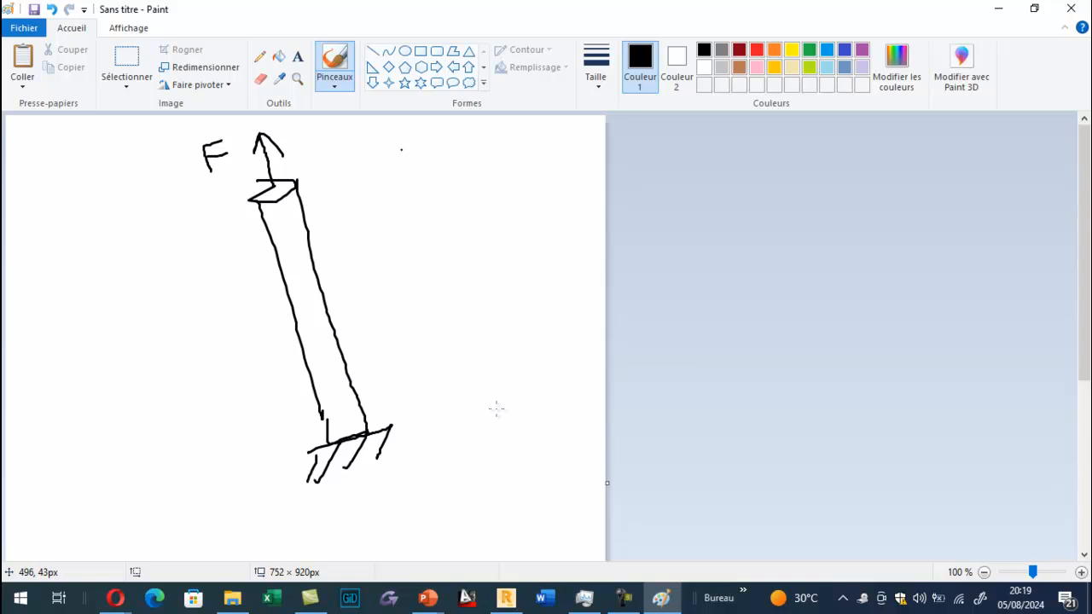
{"action": "mouse_move", "coordinate": [399, 164]}
{"action": "left_mouse_down"}
{"action": "mouse_move", "coordinate": [385, 178]}
{"action": "mouse_move", "coordinate": [410, 182]}
{"action": "mouse_move", "coordinate": [407, 165]}
{"action": "mouse_move", "coordinate": [449, 171]}
{"action": "mouse_move", "coordinate": [446, 160]}
{"action": "left_mouse_up"}
{"action": "mouse_move", "coordinate": [454, 146]}
{"action": "left_mouse_down"}
{"action": "mouse_move", "coordinate": [452, 195]}
{"action": "mouse_move", "coordinate": [471, 189]}
{"action": "left_mouse_up"}
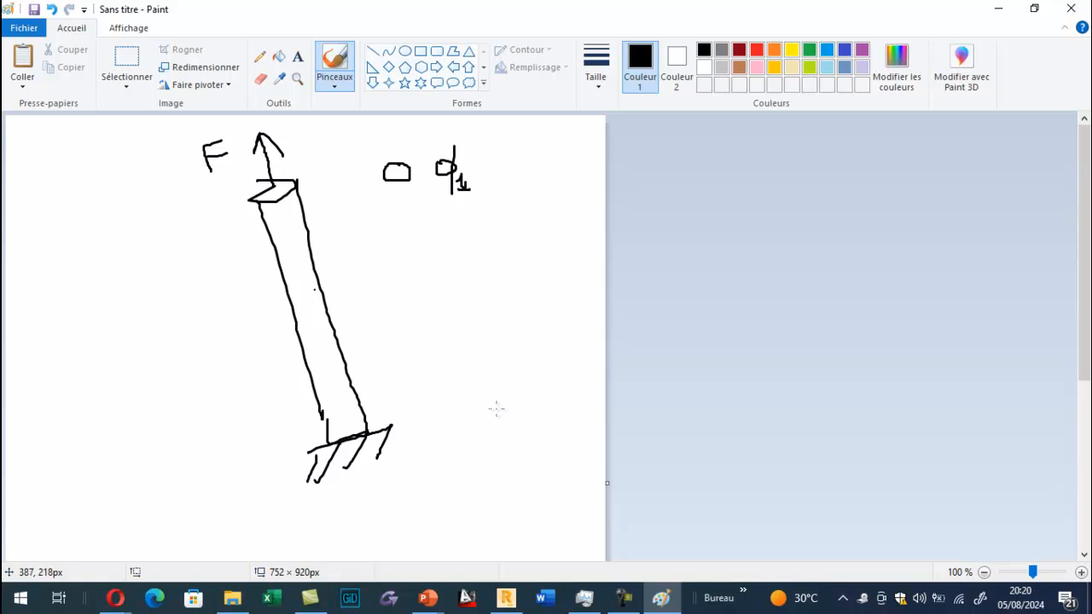
Step: Draw the stretched, narrower bar over the original in red and write ν = Δφ/φ1 beside it
{"action": "left_click", "coordinate": [757, 49]}
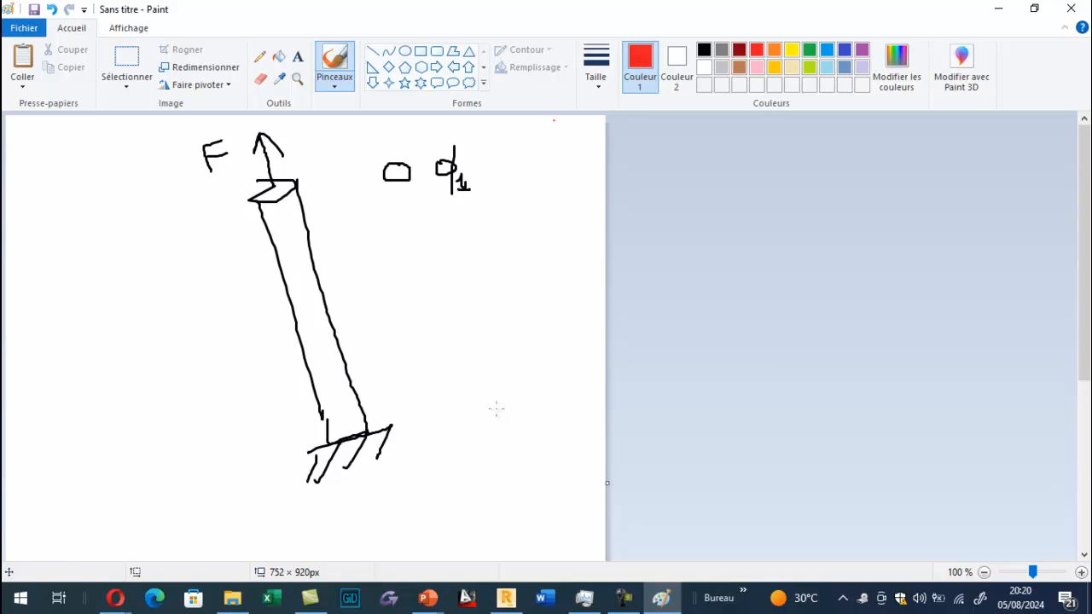
{"action": "mouse_move", "coordinate": [280, 180]}
{"action": "left_mouse_down"}
{"action": "mouse_move", "coordinate": [267, 181]}
{"action": "mouse_move", "coordinate": [288, 193]}
{"action": "mouse_move", "coordinate": [266, 172]}
{"action": "mouse_move", "coordinate": [280, 158]}
{"action": "mouse_move", "coordinate": [254, 157]}
{"action": "mouse_move", "coordinate": [335, 433]}
{"action": "left_mouse_up"}
{"action": "left_click_drag", "start_coordinate": [282, 164], "coordinate": [294, 226]}
{"action": "mouse_move", "coordinate": [377, 267]}
{"action": "left_mouse_down"}
{"action": "mouse_move", "coordinate": [387, 301]}
{"action": "mouse_move", "coordinate": [364, 241]}
{"action": "left_mouse_up"}
{"action": "left_click_drag", "start_coordinate": [417, 285], "coordinate": [435, 295]}
{"action": "mouse_move", "coordinate": [463, 244]}
{"action": "left_mouse_down"}
{"action": "mouse_move", "coordinate": [455, 253]}
{"action": "mouse_move", "coordinate": [479, 250]}
{"action": "mouse_move", "coordinate": [457, 252]}
{"action": "mouse_move", "coordinate": [493, 239]}
{"action": "mouse_move", "coordinate": [493, 223]}
{"action": "mouse_move", "coordinate": [496, 273]}
{"action": "mouse_move", "coordinate": [550, 259]}
{"action": "mouse_move", "coordinate": [539, 253]}
{"action": "left_mouse_up"}
{"action": "mouse_move", "coordinate": [544, 249]}
{"action": "left_mouse_down"}
{"action": "mouse_move", "coordinate": [546, 275]}
{"action": "mouse_move", "coordinate": [564, 280]}
{"action": "mouse_move", "coordinate": [556, 276]}
{"action": "left_mouse_up"}
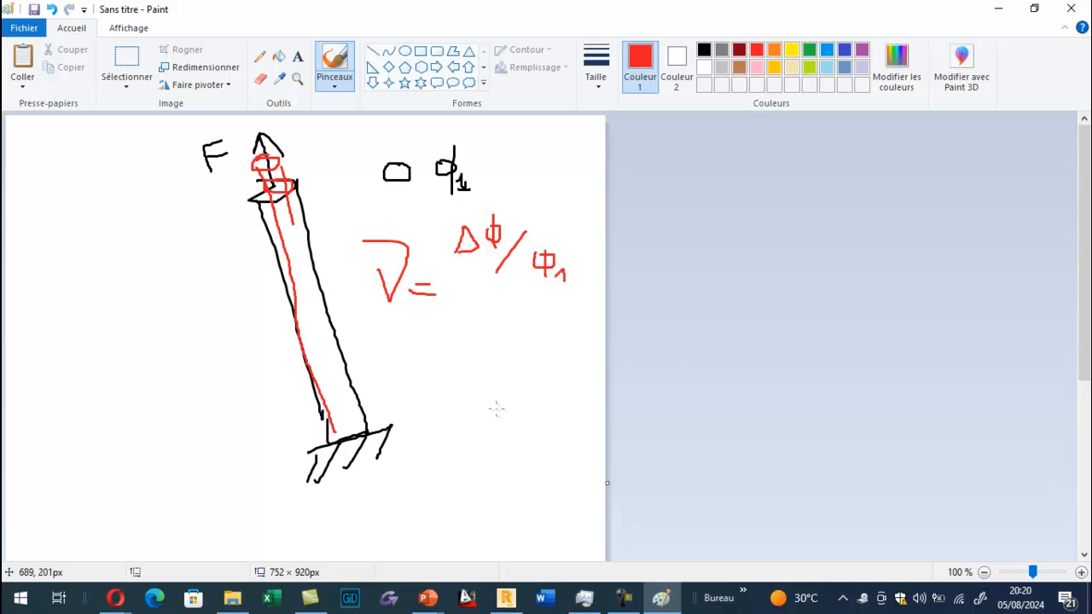
Step: Complete the Poisson's ratio fraction with the denominator Δl/l0 and mark the length l0 and elongation Δl along the bar in red
{"action": "left_click_drag", "start_coordinate": [466, 294], "coordinate": [568, 294]}
{"action": "left_click_drag", "start_coordinate": [459, 317], "coordinate": [459, 335]}
{"action": "mouse_move", "coordinate": [460, 312]}
{"action": "left_mouse_down"}
{"action": "mouse_move", "coordinate": [468, 332]}
{"action": "mouse_move", "coordinate": [500, 307]}
{"action": "mouse_move", "coordinate": [525, 335]}
{"action": "left_mouse_up"}
{"action": "mouse_move", "coordinate": [195, 206]}
{"action": "left_mouse_down"}
{"action": "mouse_move", "coordinate": [213, 207]}
{"action": "mouse_move", "coordinate": [207, 174]}
{"action": "mouse_move", "coordinate": [205, 220]}
{"action": "mouse_move", "coordinate": [160, 216]}
{"action": "mouse_move", "coordinate": [181, 205]}
{"action": "mouse_move", "coordinate": [189, 213]}
{"action": "left_mouse_up"}
{"action": "mouse_move", "coordinate": [551, 314]}
{"action": "left_mouse_down"}
{"action": "mouse_move", "coordinate": [523, 353]}
{"action": "mouse_move", "coordinate": [559, 333]}
{"action": "mouse_move", "coordinate": [569, 351]}
{"action": "mouse_move", "coordinate": [588, 349]}
{"action": "mouse_move", "coordinate": [570, 350]}
{"action": "left_mouse_up"}
{"action": "left_click_drag", "start_coordinate": [319, 433], "coordinate": [318, 436]}
{"action": "left_click_drag", "start_coordinate": [272, 464], "coordinate": [227, 473]}
{"action": "left_click_drag", "start_coordinate": [149, 228], "coordinate": [128, 239]}
{"action": "mouse_move", "coordinate": [139, 232]}
{"action": "left_mouse_down"}
{"action": "mouse_move", "coordinate": [247, 507]}
{"action": "mouse_move", "coordinate": [232, 432]}
{"action": "left_mouse_up"}
{"action": "mouse_move", "coordinate": [145, 252]}
{"action": "left_mouse_down"}
{"action": "mouse_move", "coordinate": [142, 230]}
{"action": "mouse_move", "coordinate": [157, 241]}
{"action": "left_mouse_up"}
{"action": "mouse_move", "coordinate": [86, 337]}
{"action": "left_mouse_down"}
{"action": "mouse_move", "coordinate": [122, 358]}
{"action": "mouse_move", "coordinate": [130, 349]}
{"action": "left_mouse_up"}
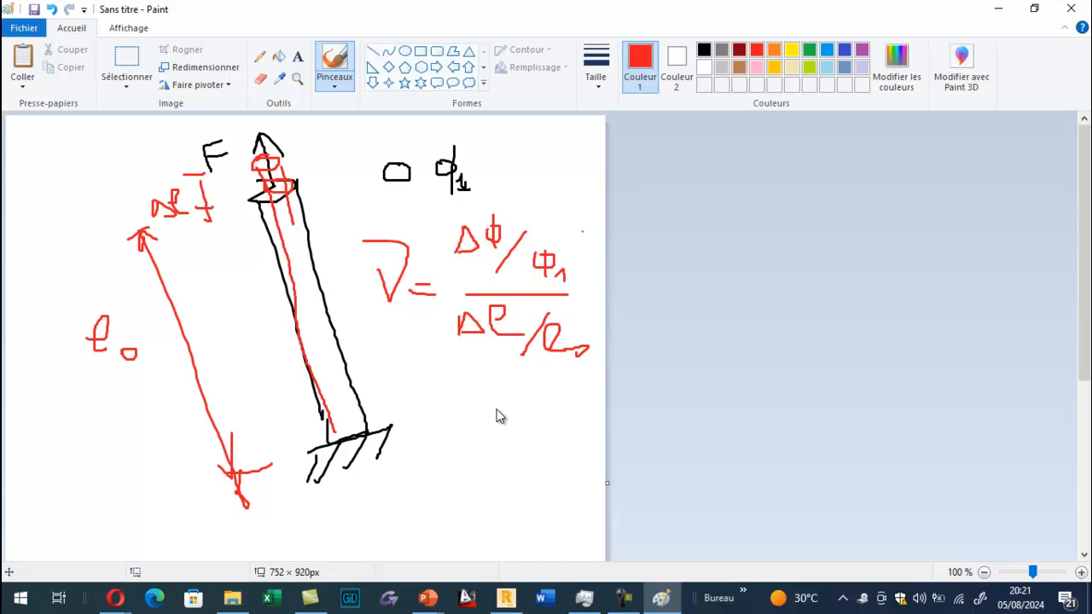
Step: Switch back to Robot Structural Analysis, examine the properties of the wood material CB_RESIN C22, and close the material definitions
{"action": "key", "text": "alt+Tab"}
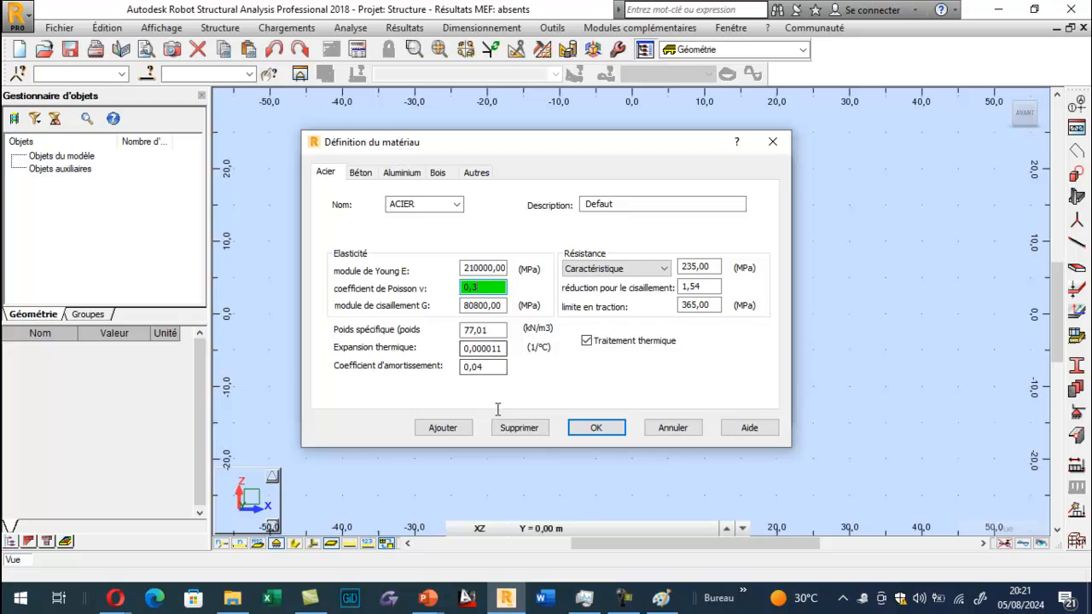
{"action": "left_click", "coordinate": [438, 173]}
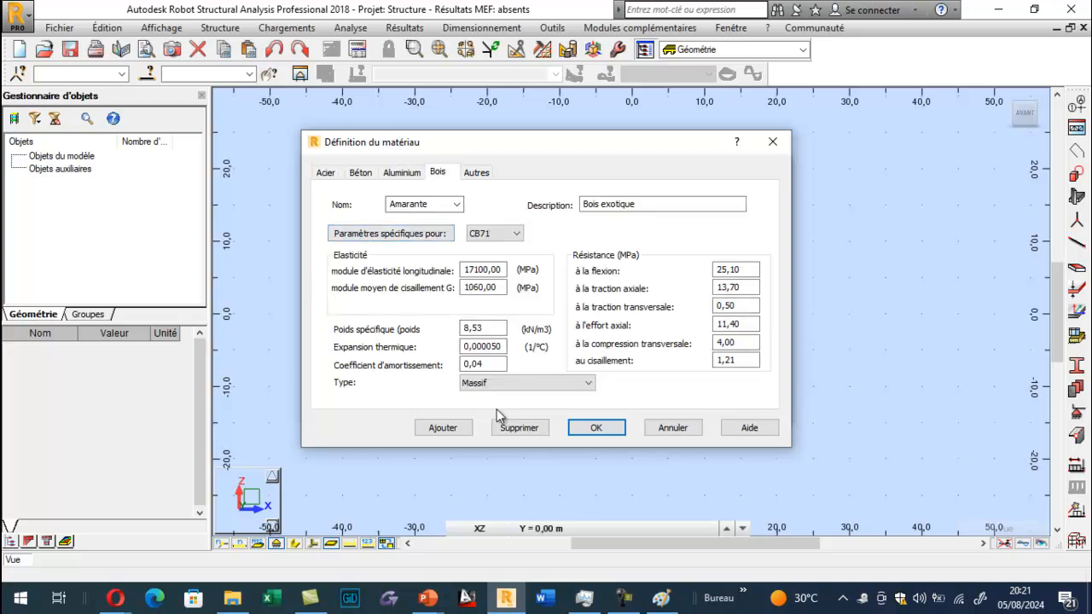
{"action": "key", "text": "alt+Down"}
{"action": "key", "text": "Down"}
{"action": "key", "text": "Down"}
{"action": "key", "text": "Down"}
{"action": "key", "text": "Down"}
{"action": "key", "text": "Down"}
{"action": "key", "text": "Down"}
{"action": "key", "text": "Return"}
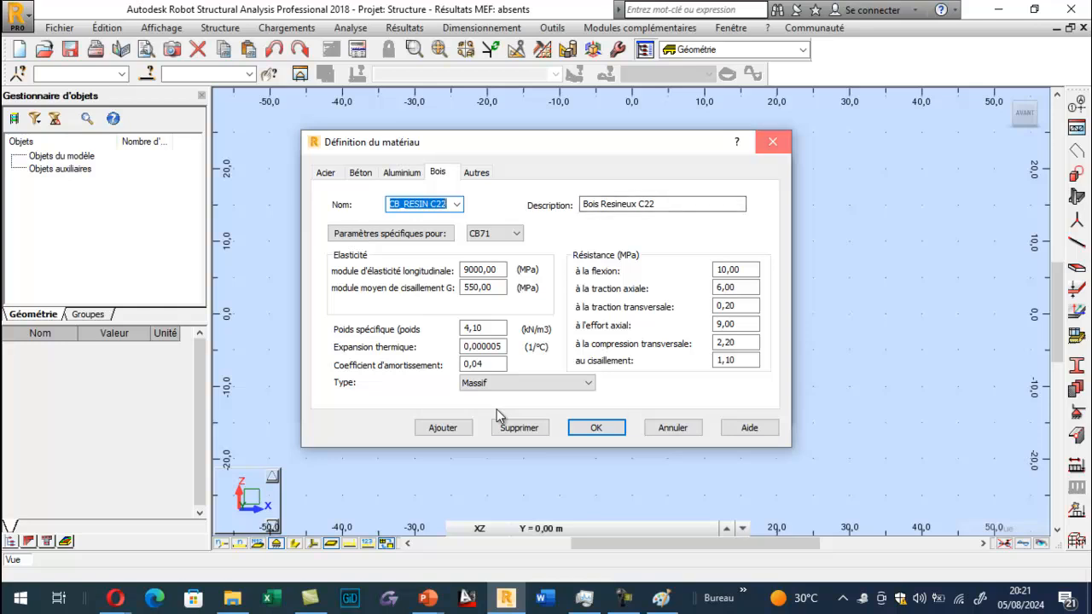
{"action": "left_click", "coordinate": [774, 141]}
Step: Set the reinforced concrete design code to BAEL 91 mod. 99 and apply the task preferences
{"action": "left_click", "coordinate": [377, 303]}
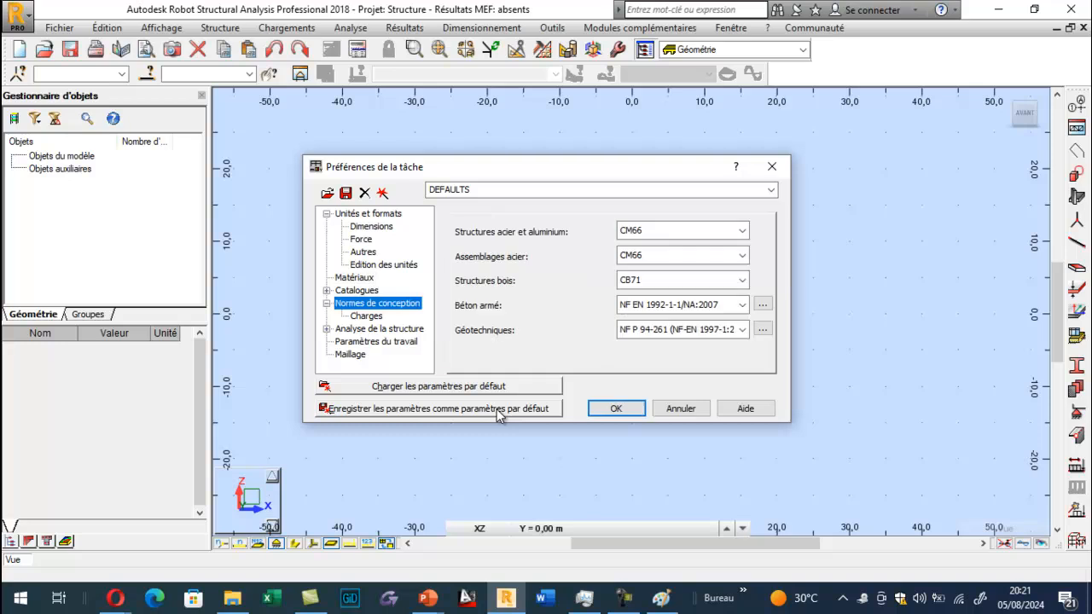
{"action": "left_click", "coordinate": [742, 305]}
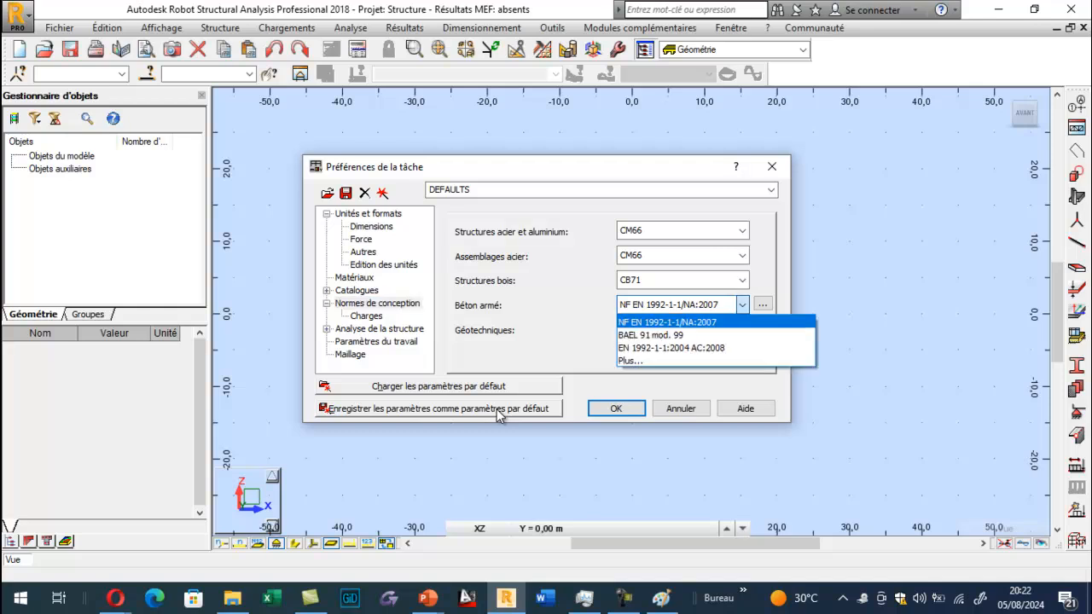
{"action": "left_click", "coordinate": [660, 335]}
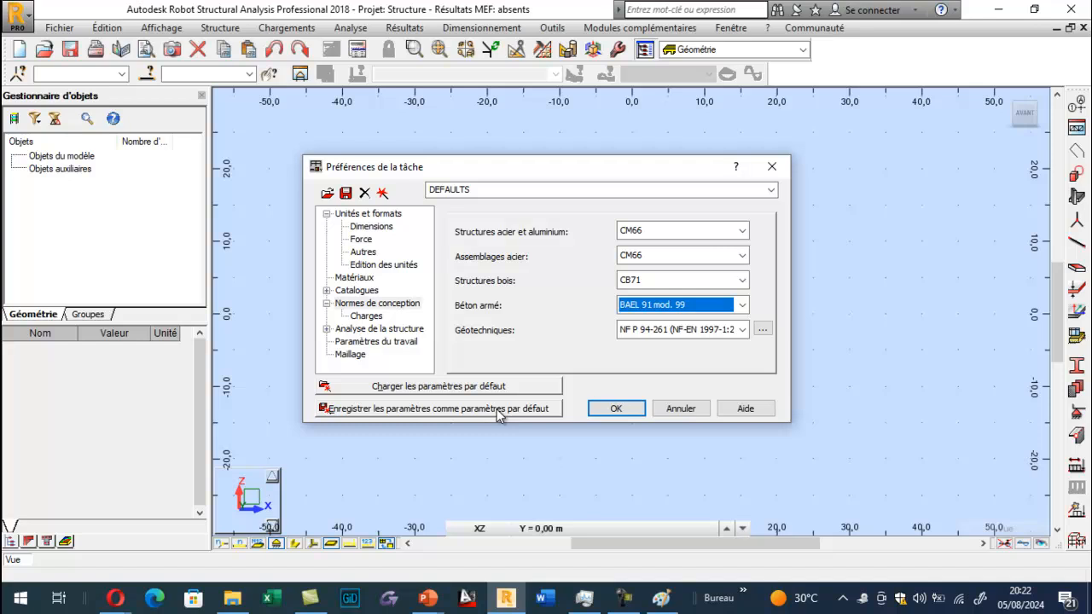
{"action": "left_click", "coordinate": [499, 409]}
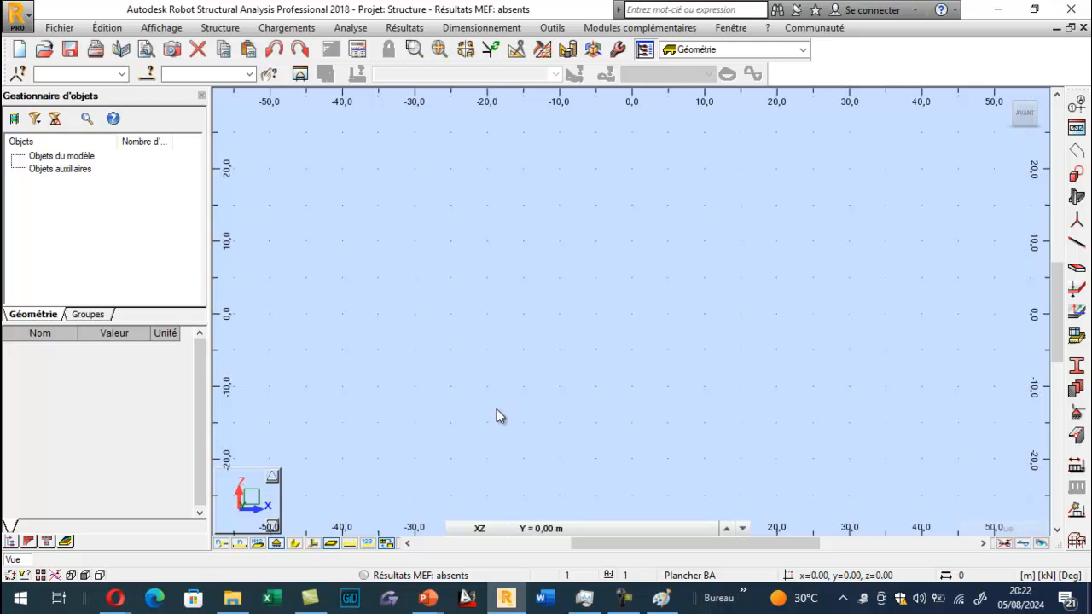
Step: Reopen the task preferences, set the load combination code (Pondérations) to BAEL 91, and apply the change
{"action": "left_click", "coordinate": [553, 28]}
{"action": "left_click", "coordinate": [603, 291]}
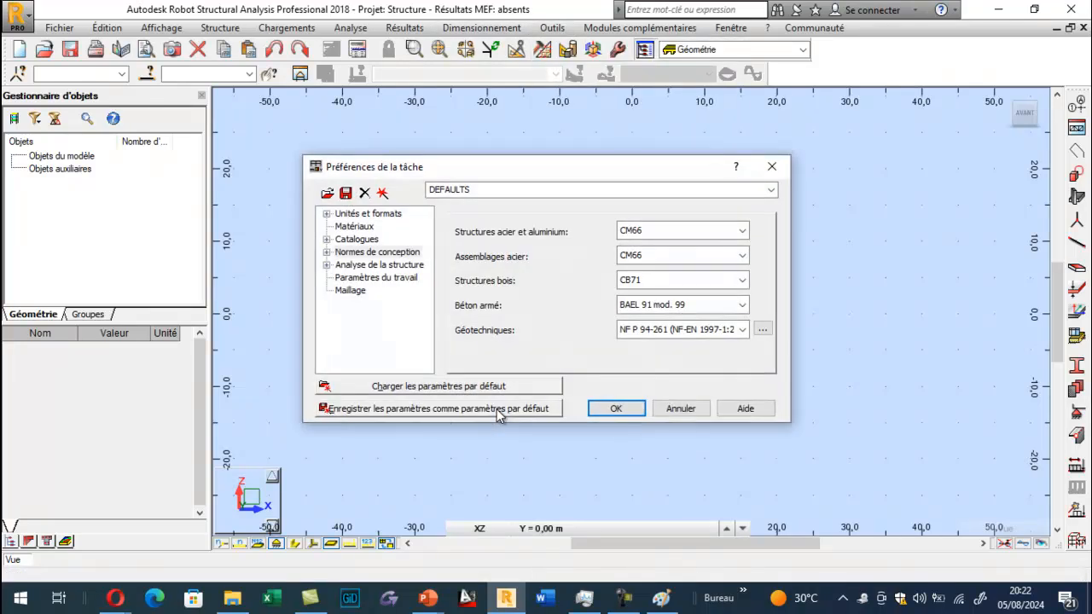
{"action": "left_click", "coordinate": [327, 252]}
{"action": "left_click", "coordinate": [366, 264]}
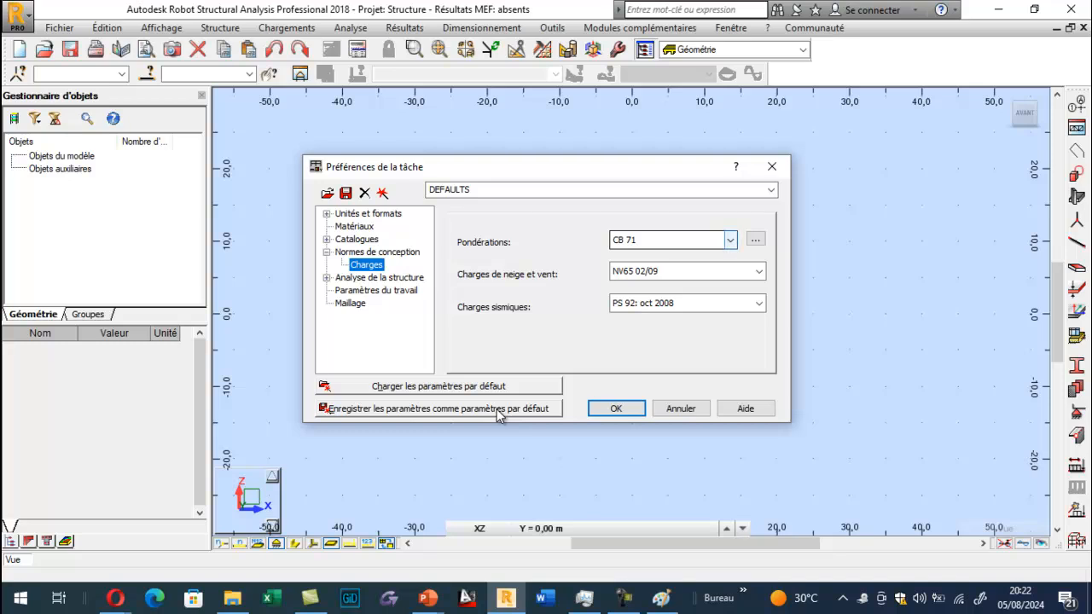
{"action": "left_click", "coordinate": [731, 240]}
{"action": "scroll", "coordinate": [698, 188], "scroll_direction": "up", "scroll_amount": 6}
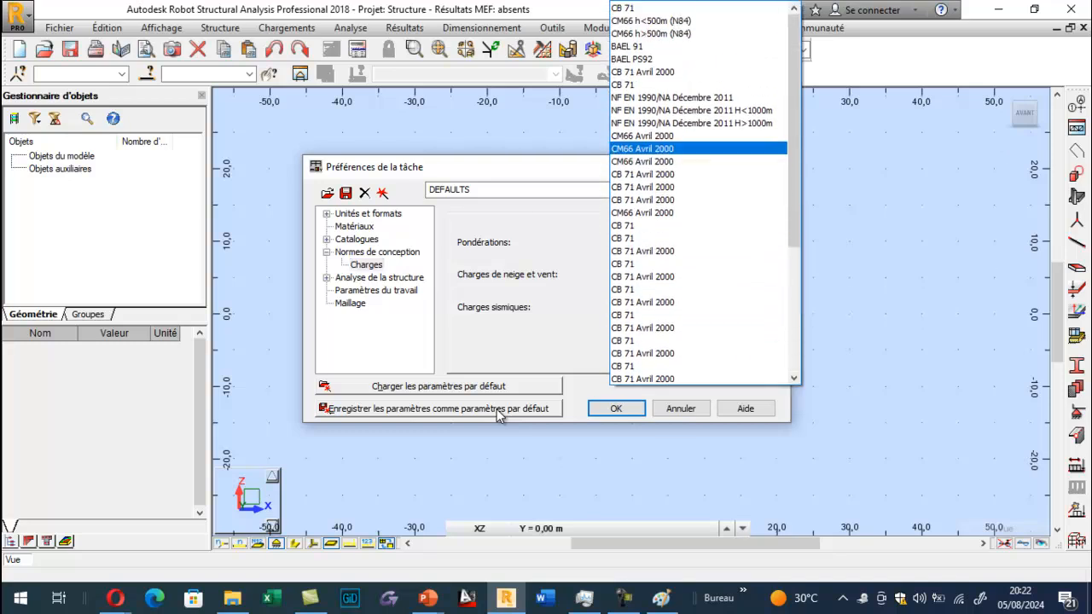
{"action": "left_click", "coordinate": [627, 46]}
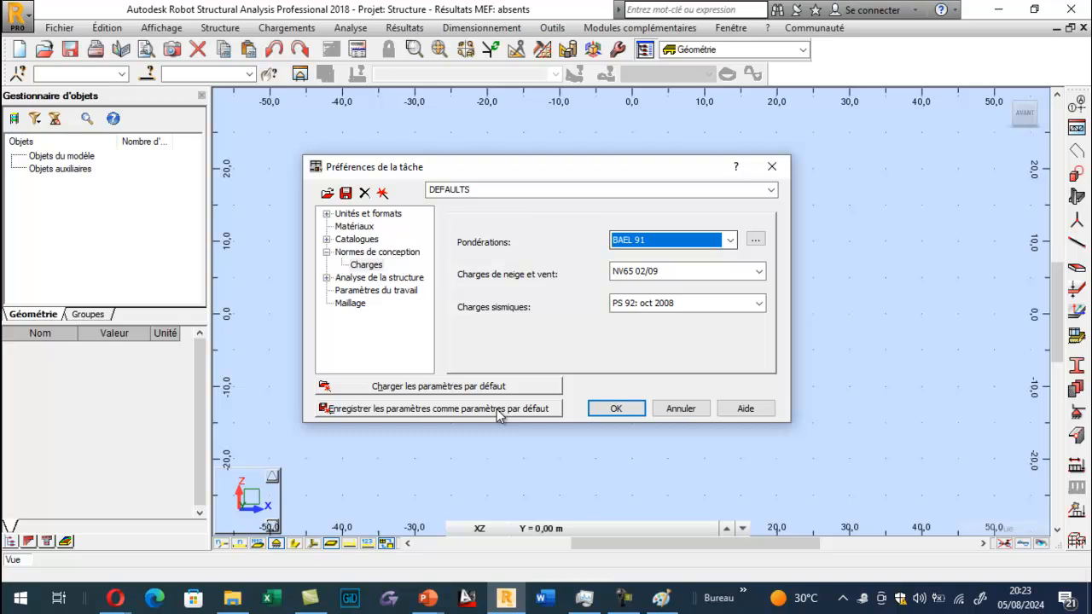
{"action": "left_click", "coordinate": [496, 410]}
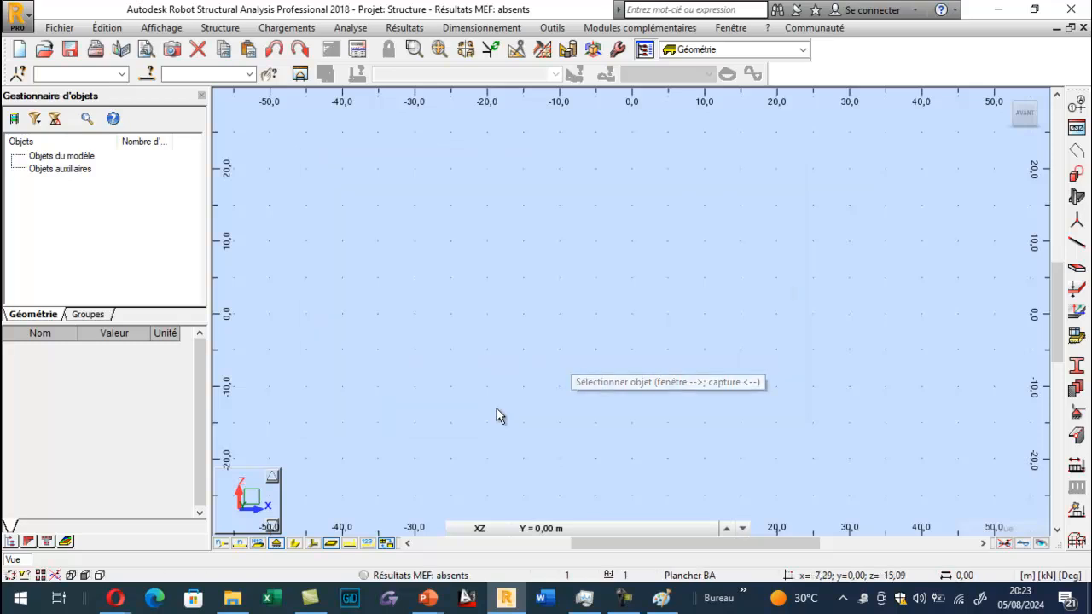
Step: Switch to Paint to view the sketch of the stretched bar and its Poisson's ratio formula
{"action": "key", "text": "ctrl+shift+Escape"}
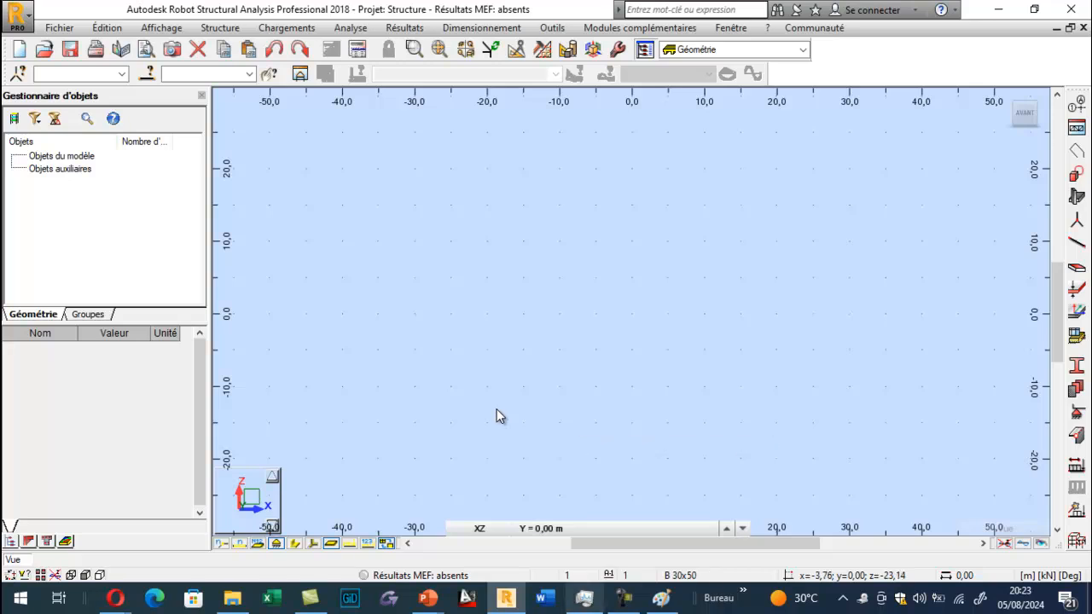
{"action": "key", "text": "Down"}
{"action": "key", "text": "Down"}
{"action": "key", "text": "Down"}
{"action": "key", "text": "Down"}
{"action": "key", "text": "Down"}
{"action": "key", "text": "Return"}
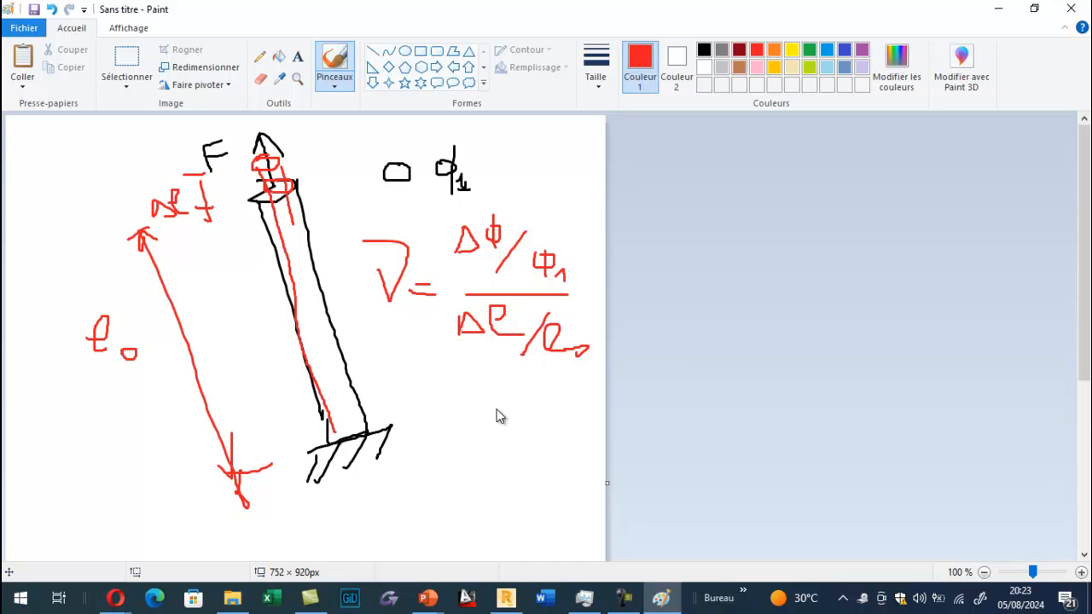
Step: Start a new blank Paint drawing and discard the bar sketch without saving it
{"action": "key", "text": "alt+f"}
{"action": "key", "text": "Return"}
{"action": "key", "text": "Tab"}
{"action": "key", "text": "Return"}
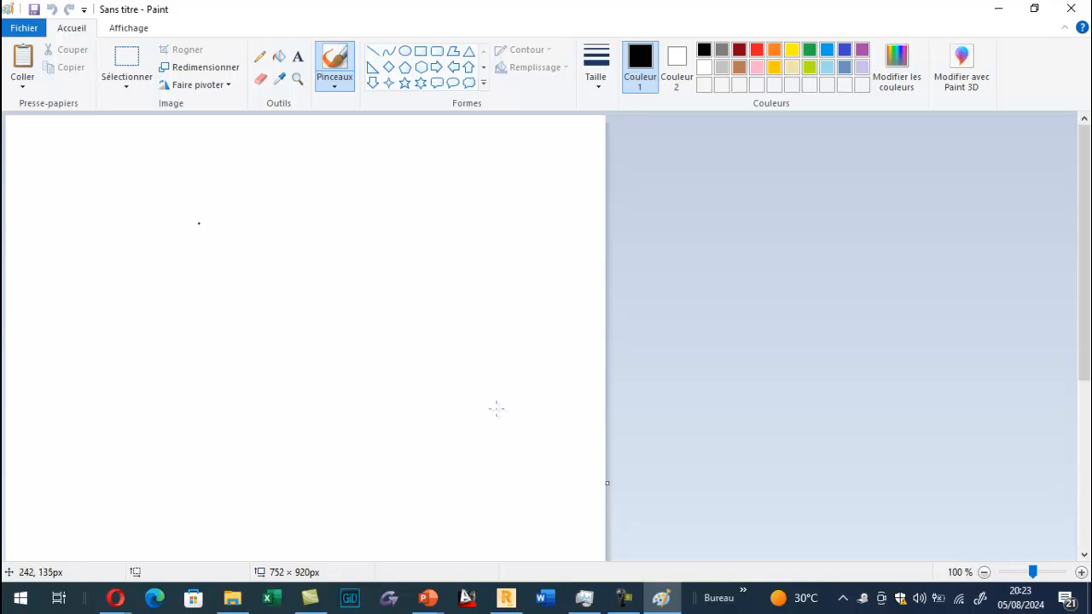
Step: Sketch a cylindrical tank in black, labelled with a diameter of φ = 3 m and a height of 5 m
{"action": "mouse_move", "coordinate": [233, 182]}
{"action": "left_mouse_down"}
{"action": "mouse_move", "coordinate": [144, 206]}
{"action": "mouse_move", "coordinate": [247, 240]}
{"action": "mouse_move", "coordinate": [325, 210]}
{"action": "mouse_move", "coordinate": [245, 186]}
{"action": "left_mouse_up"}
{"action": "mouse_move", "coordinate": [383, 193]}
{"action": "left_mouse_down"}
{"action": "mouse_move", "coordinate": [372, 218]}
{"action": "mouse_move", "coordinate": [406, 206]}
{"action": "mouse_move", "coordinate": [430, 175]}
{"action": "mouse_move", "coordinate": [429, 200]}
{"action": "mouse_move", "coordinate": [495, 196]}
{"action": "left_mouse_up"}
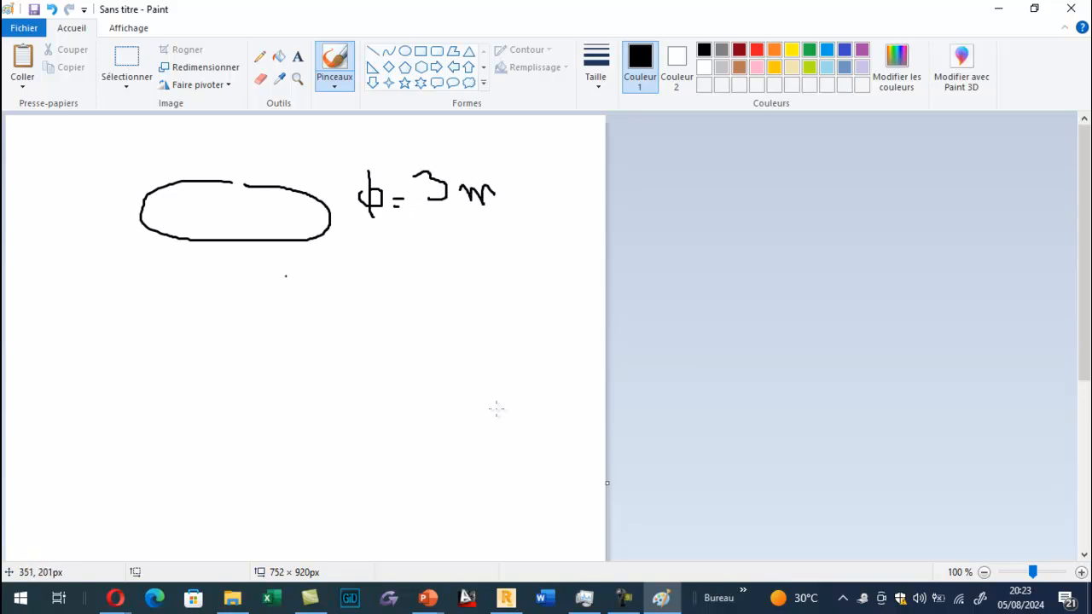
{"action": "mouse_move", "coordinate": [143, 221]}
{"action": "left_mouse_down"}
{"action": "mouse_move", "coordinate": [145, 418]}
{"action": "mouse_move", "coordinate": [271, 431]}
{"action": "mouse_move", "coordinate": [322, 401]}
{"action": "mouse_move", "coordinate": [326, 217]}
{"action": "left_mouse_up"}
{"action": "mouse_move", "coordinate": [370, 314]}
{"action": "left_mouse_down"}
{"action": "mouse_move", "coordinate": [386, 311]}
{"action": "mouse_move", "coordinate": [373, 338]}
{"action": "mouse_move", "coordinate": [393, 320]}
{"action": "mouse_move", "coordinate": [414, 324]}
{"action": "left_mouse_up"}
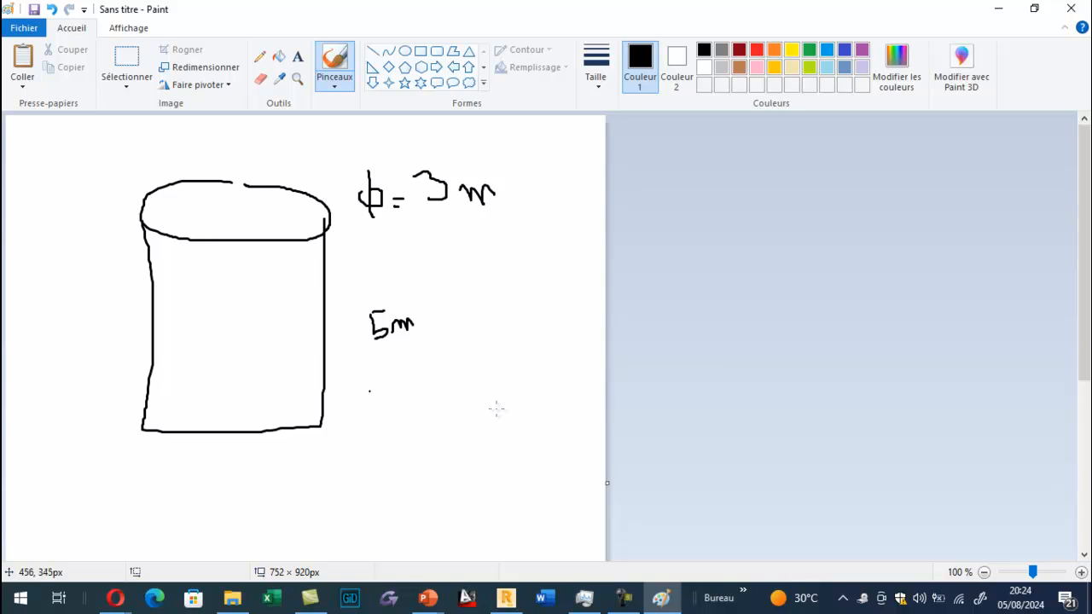
Step: Switch back to Robot Structural Analysis, review the structure and section dimension units in the task preferences, and close the preferences
{"action": "key", "text": "alt+Tab"}
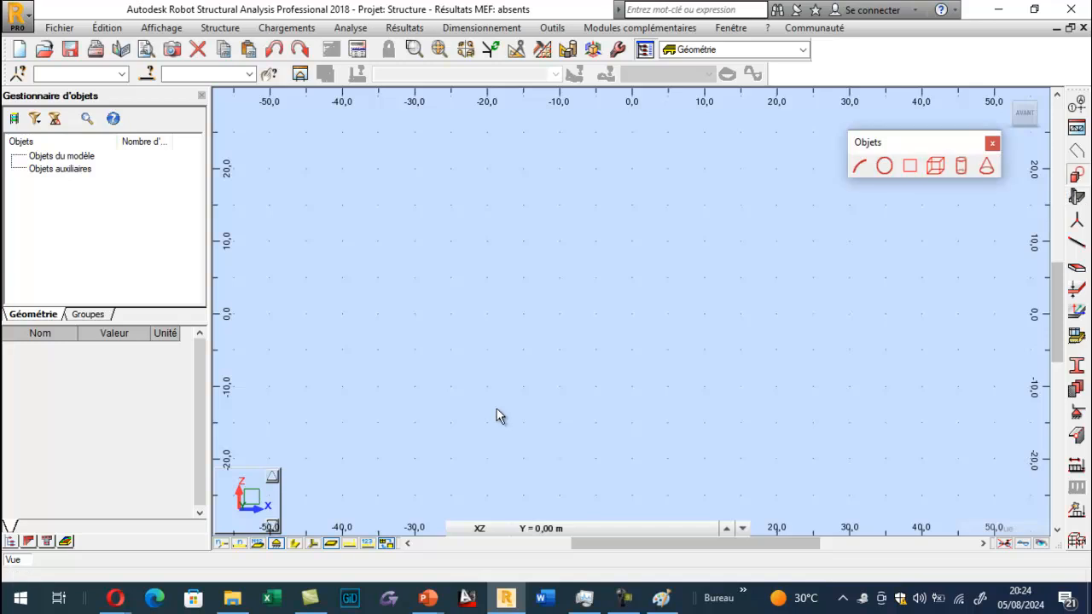
{"action": "key", "text": "alt+o"}
{"action": "key", "text": "Down"}
{"action": "key", "text": "Down"}
{"action": "key", "text": "Down"}
{"action": "key", "text": "Down"}
{"action": "key", "text": "Down"}
{"action": "key", "text": "Down"}
{"action": "key", "text": "Down"}
{"action": "key", "text": "Down"}
{"action": "key", "text": "Down"}
{"action": "key", "text": "Down"}
{"action": "key", "text": "Down"}
{"action": "key", "text": "Down"}
{"action": "key", "text": "Down"}
{"action": "key", "text": "Return"}
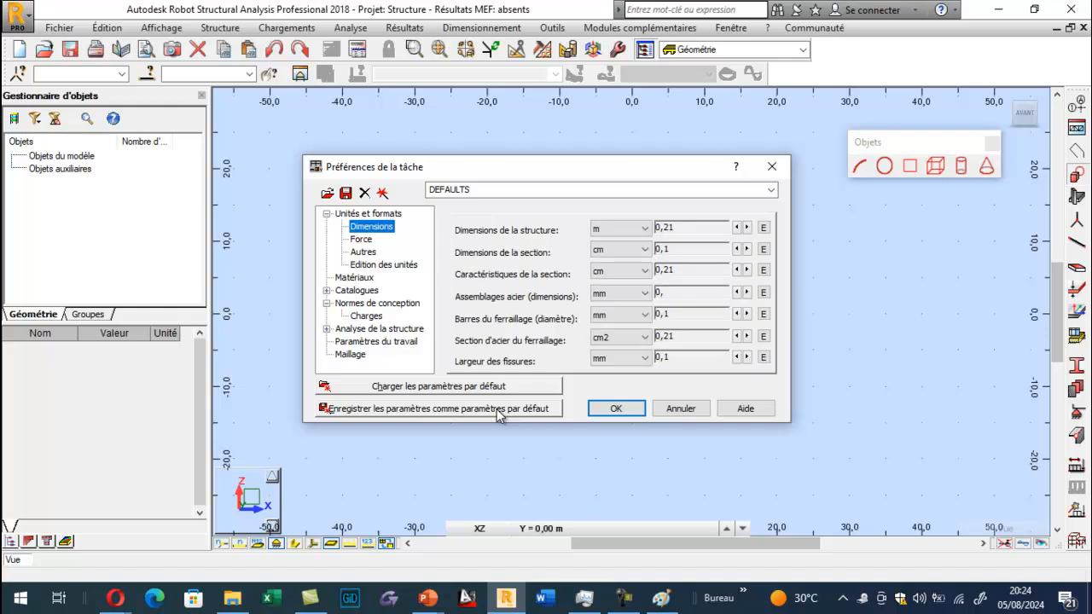
{"action": "key", "text": "Tab"}
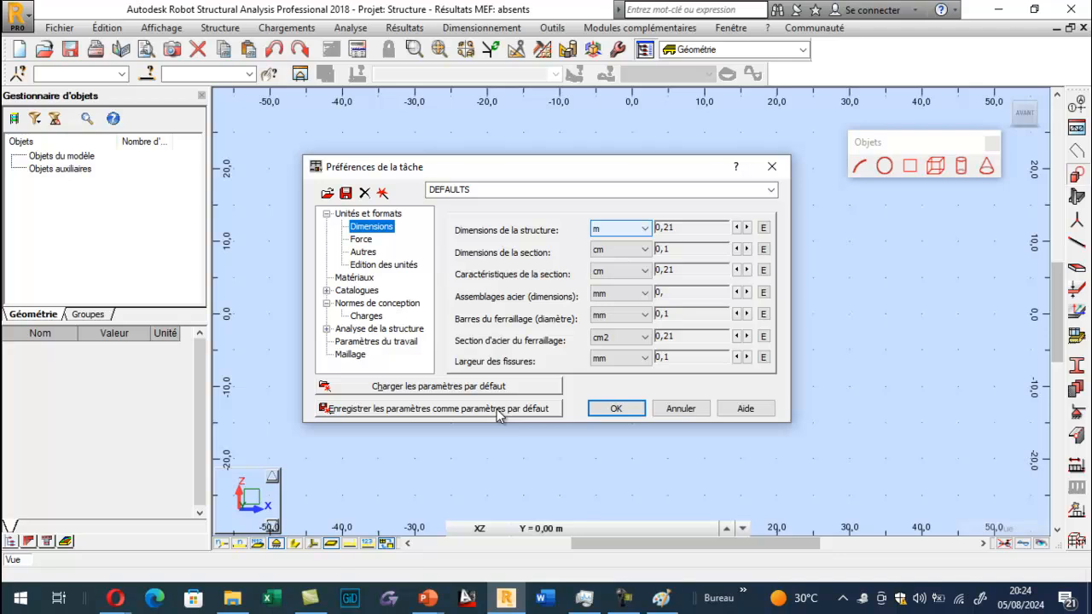
{"action": "key", "text": "Tab"}
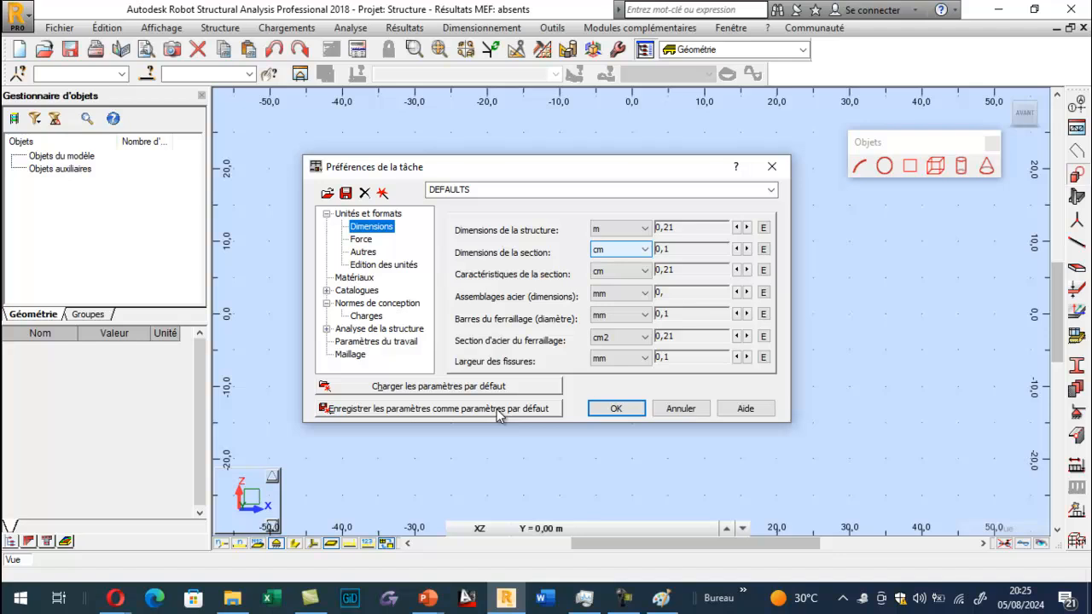
{"action": "left_click", "coordinate": [500, 410]}
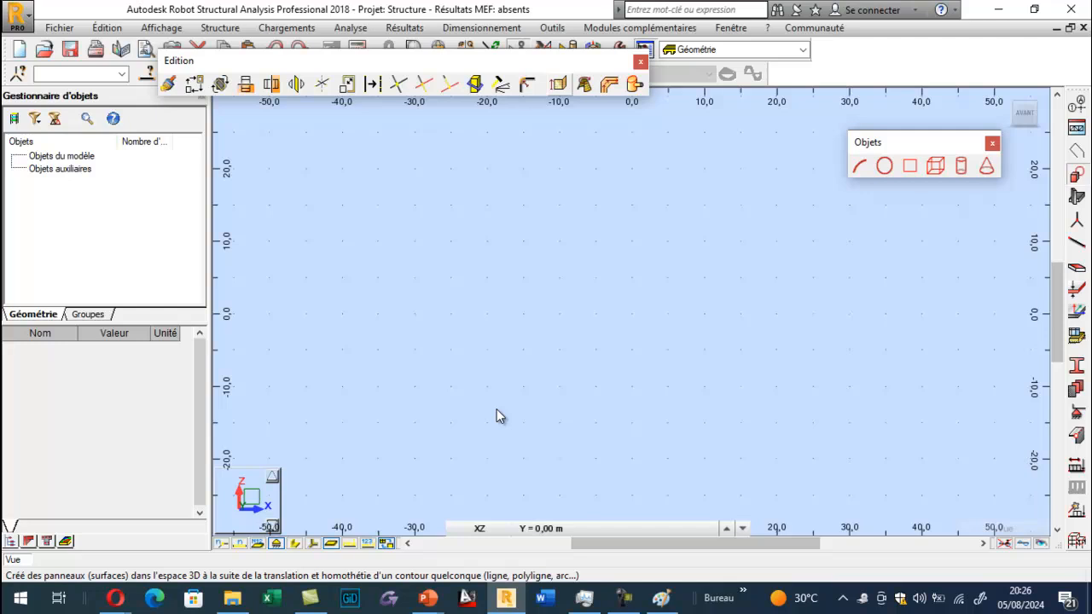
Step: View the Extrusion options for creating panels from a contour, and close them without applying
{"action": "left_click", "coordinate": [559, 83]}
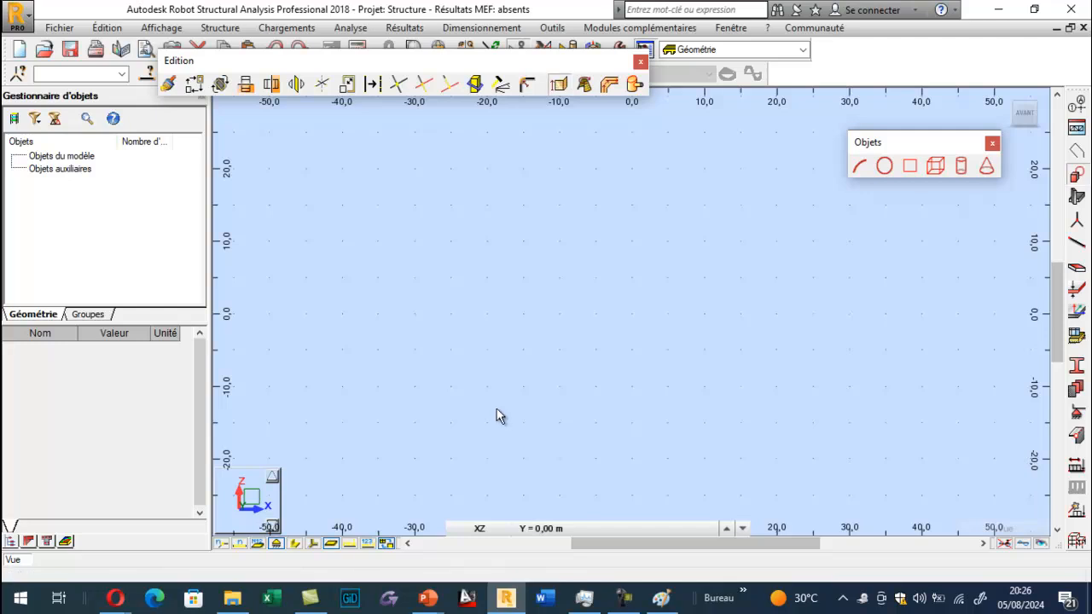
{"action": "left_click", "coordinate": [979, 242]}
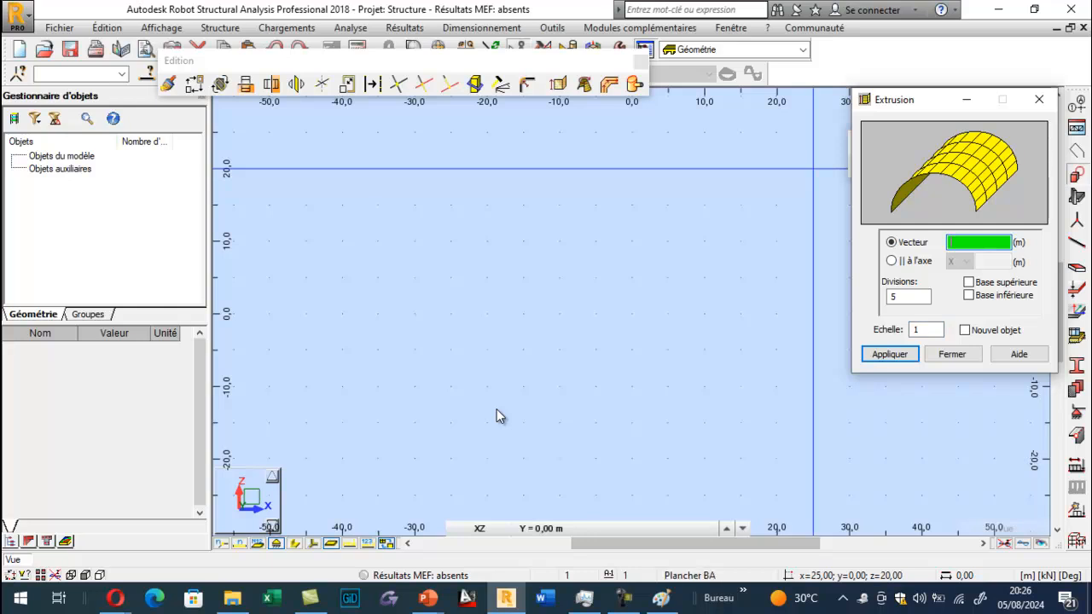
{"action": "left_click", "coordinate": [1040, 100]}
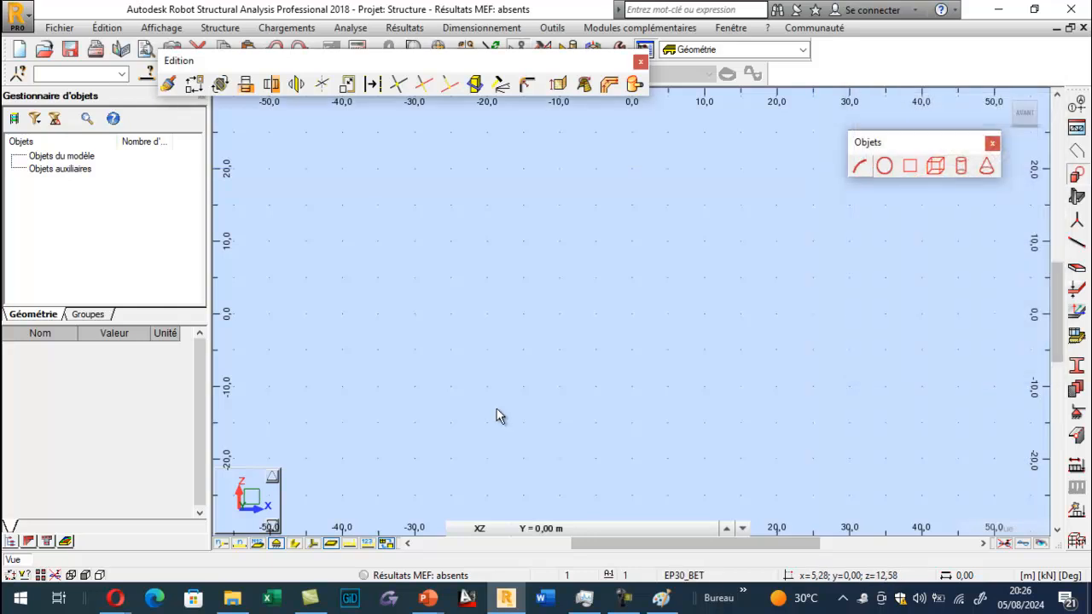
Step: View the cylindrical construction line options, and close them without defining any lines
{"action": "left_click", "coordinate": [1077, 106]}
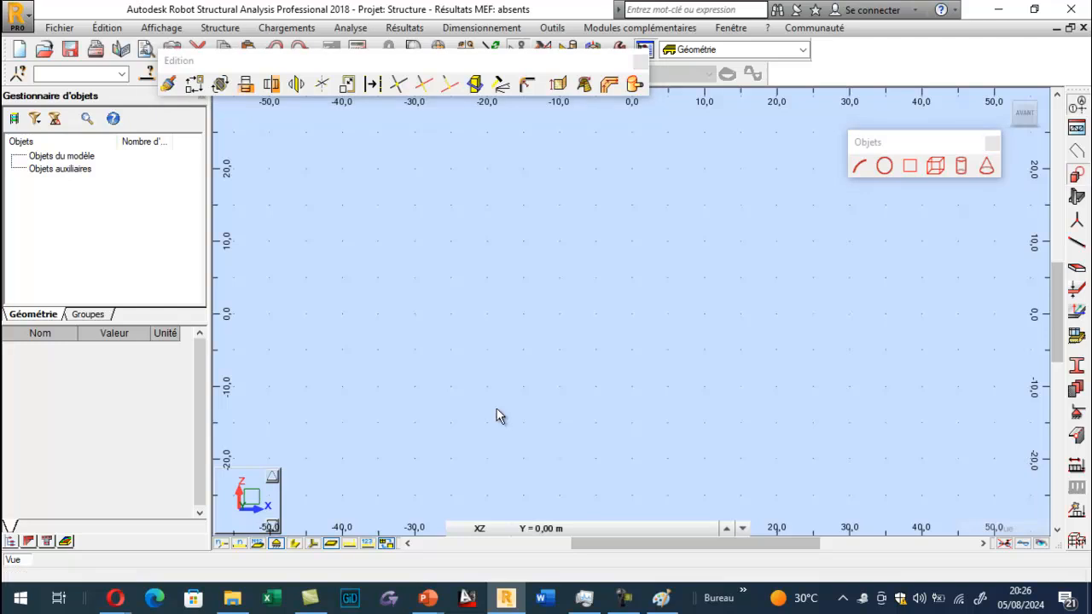
{"action": "left_click", "coordinate": [673, 141]}
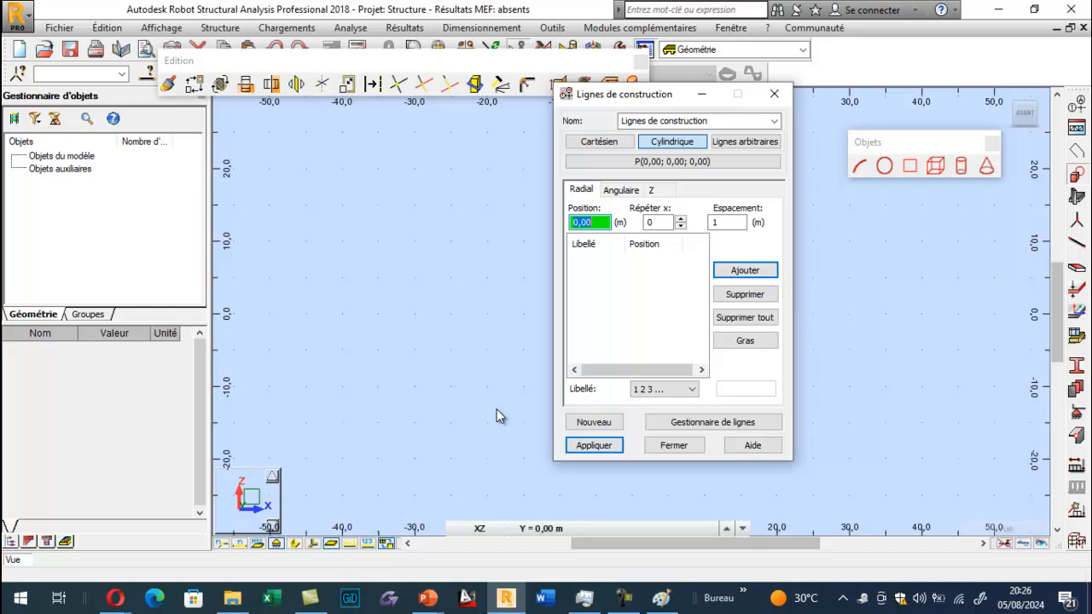
{"action": "key", "text": "Escape"}
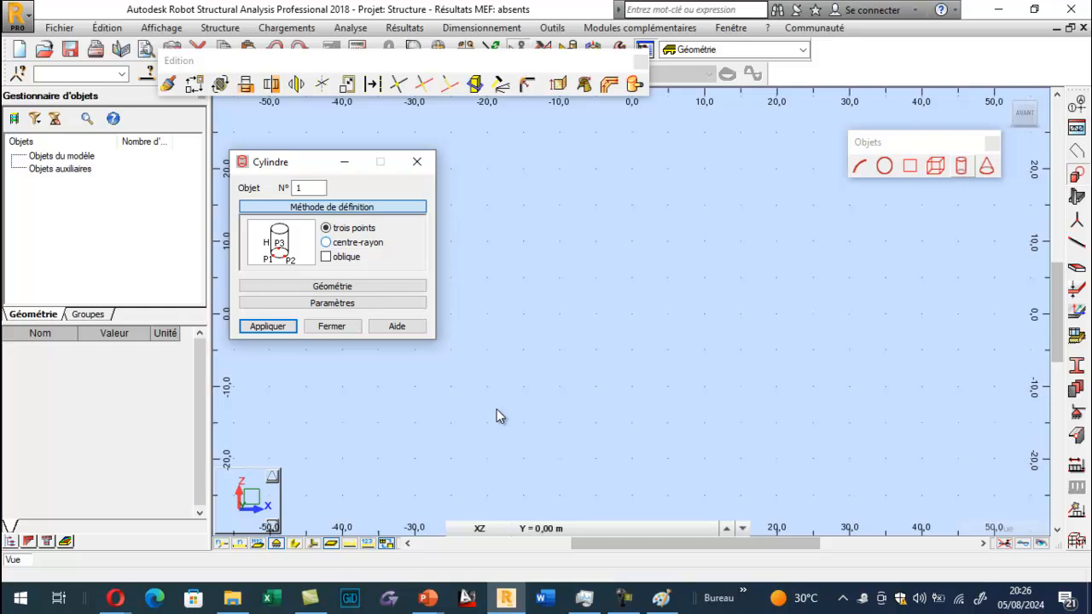
Step: Examine the parameters and geometry fields of a centre-radius cylinder, and close the cylinder definition without creating it
{"action": "left_click", "coordinate": [327, 242]}
{"action": "left_click", "coordinate": [331, 303]}
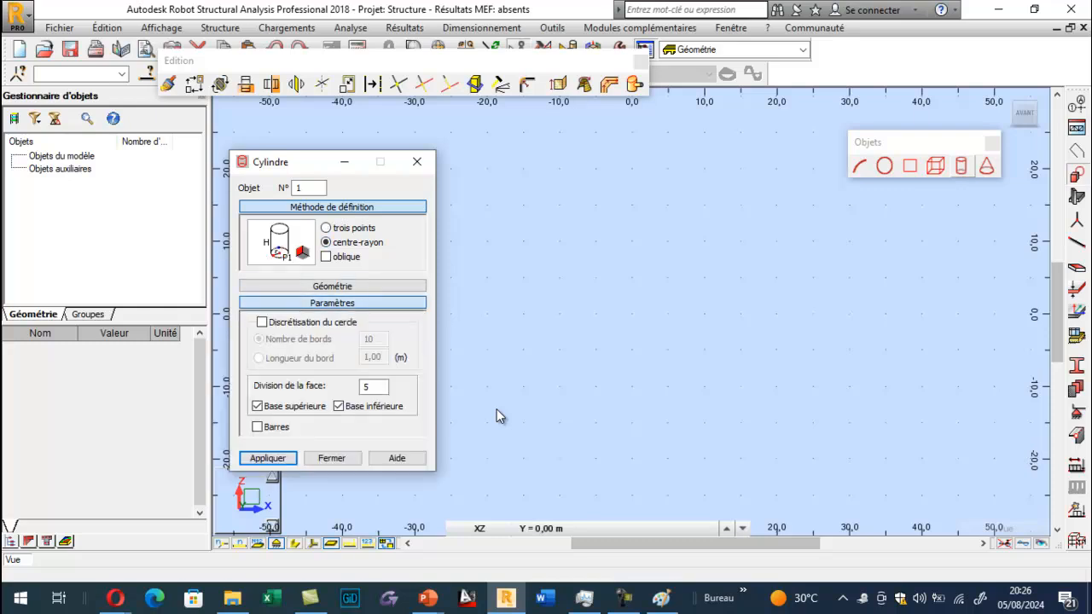
{"action": "left_click", "coordinate": [332, 286]}
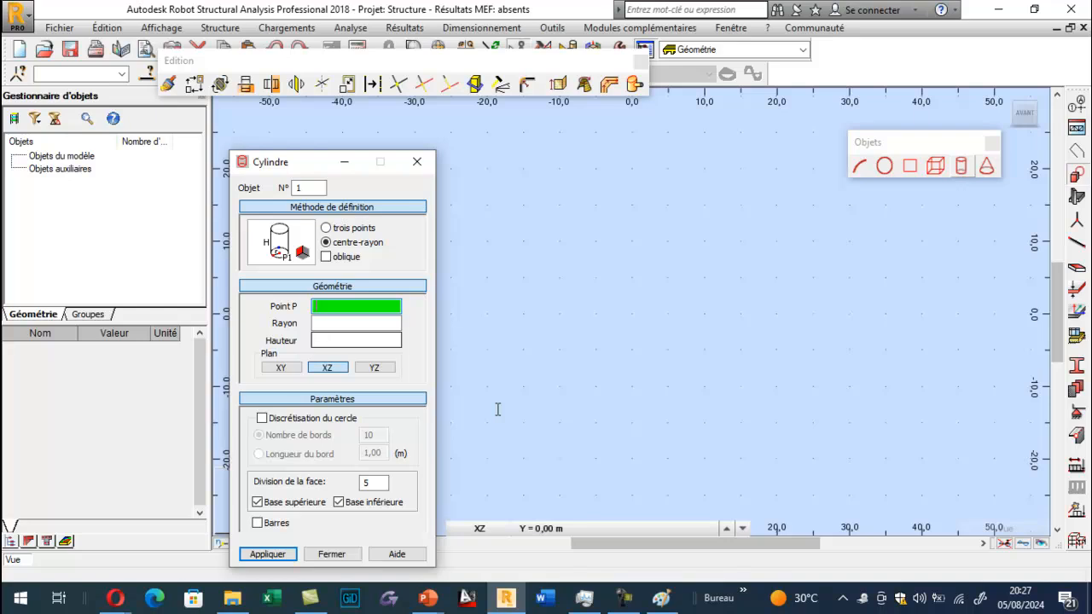
{"action": "key", "text": "Escape"}
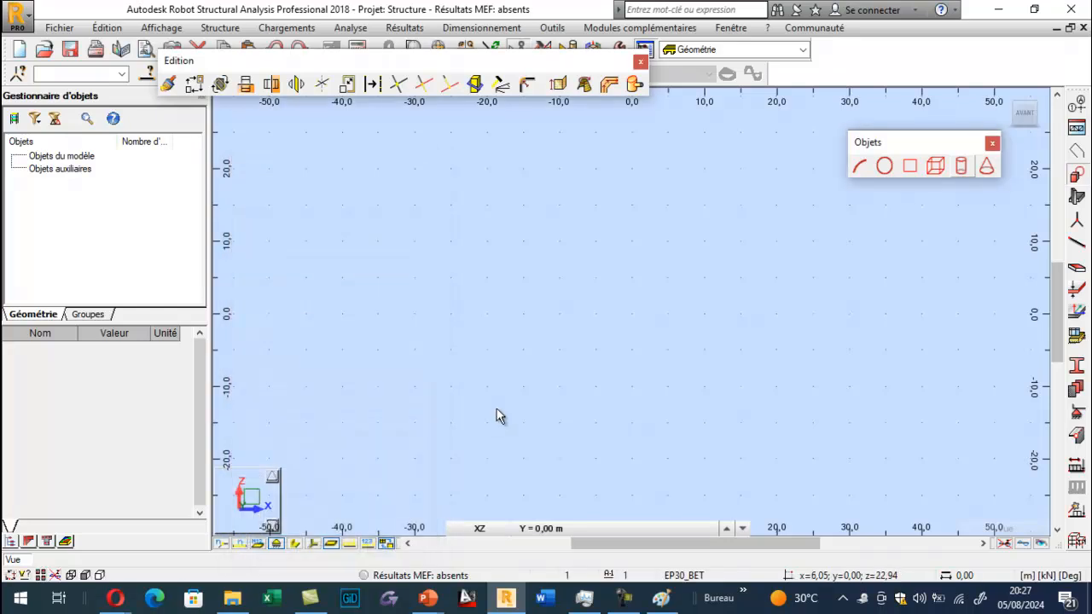
Step: Add Cartesian construction lines along X from position 0, repeated 2 times at 1.5 m spacing, labelled by value
{"action": "left_click", "coordinate": [1077, 104]}
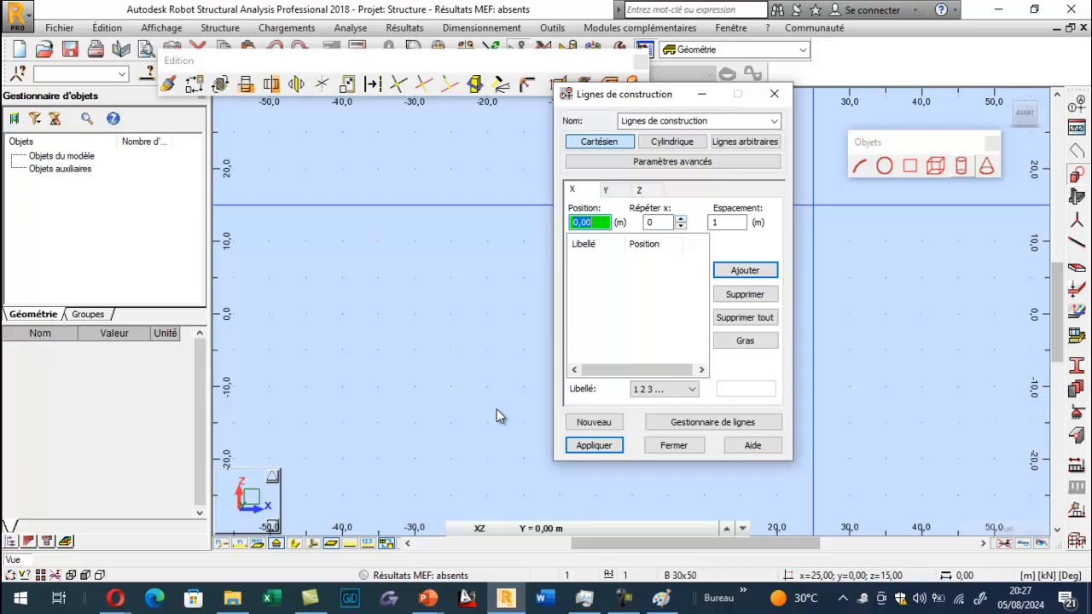
{"action": "key", "text": "Tab"}
{"action": "type", "text": "2"}
{"action": "key", "text": "Tab"}
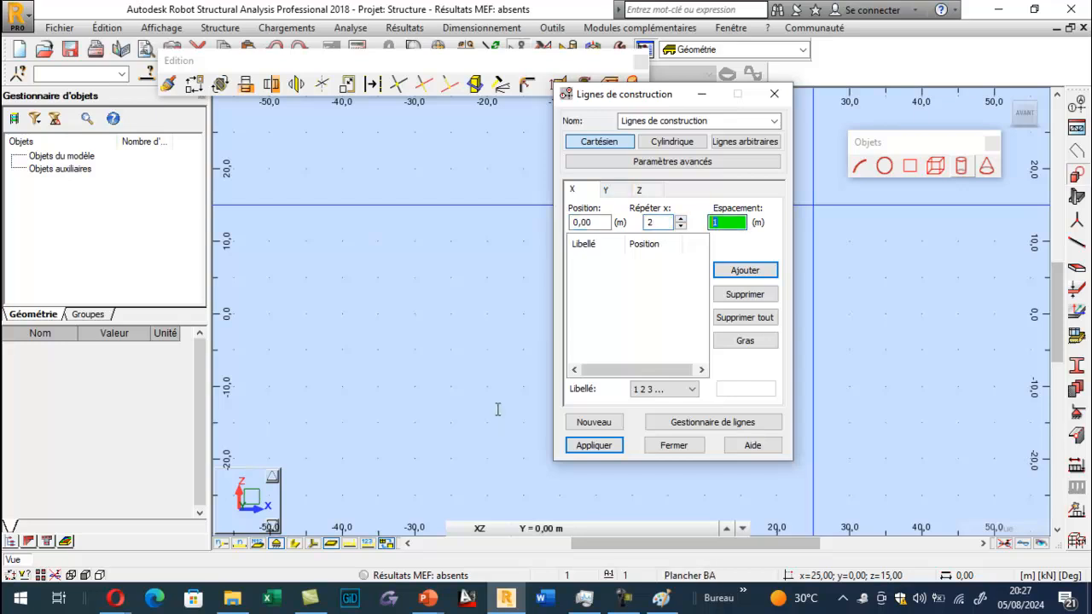
{"action": "type", "text": "1.5"}
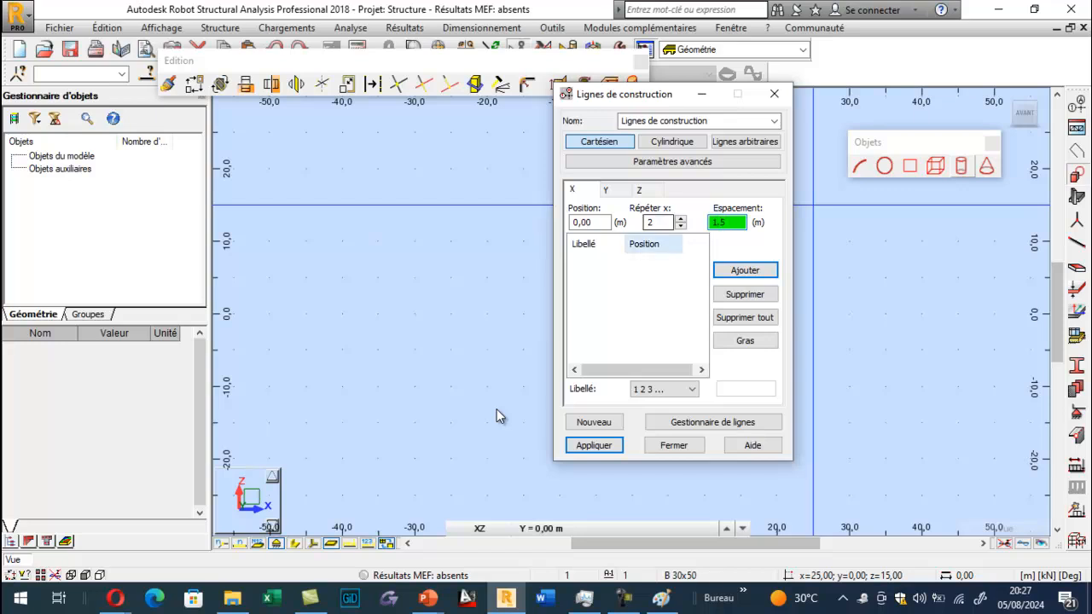
{"action": "left_click", "coordinate": [670, 389]}
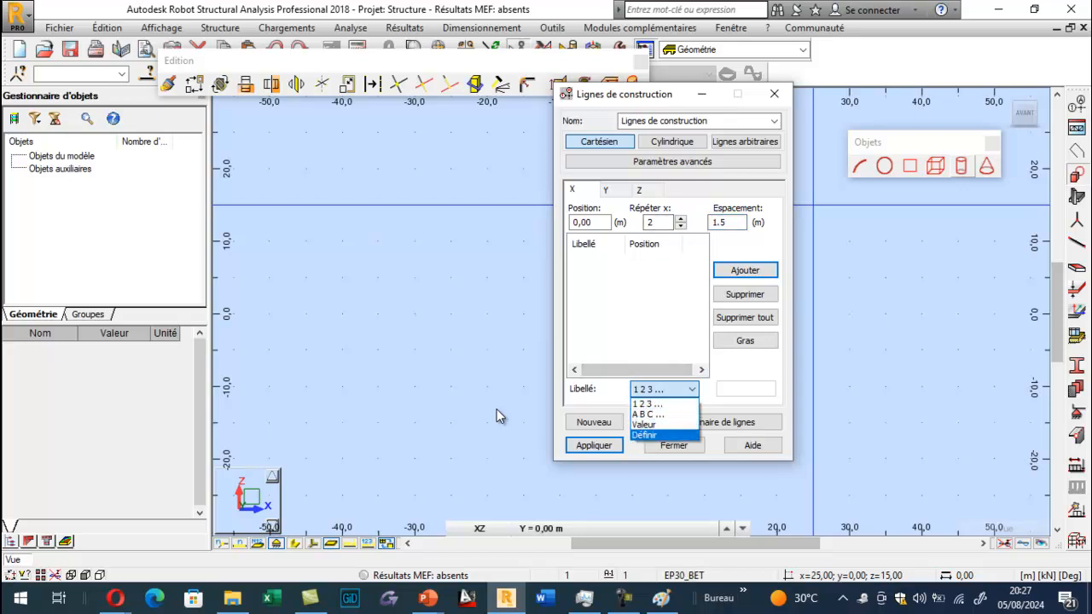
{"action": "key", "text": "Return"}
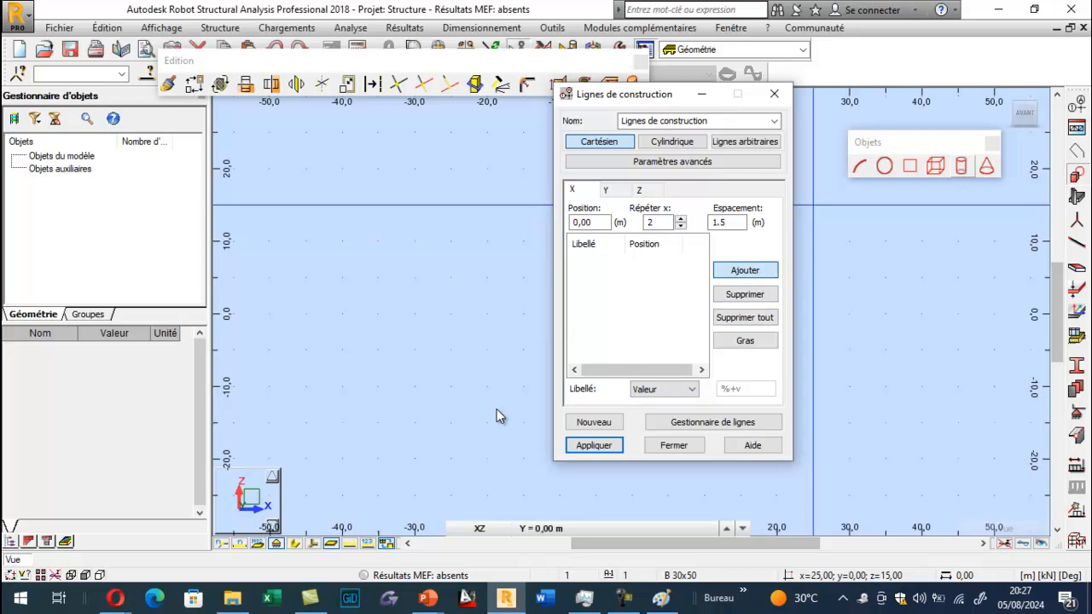
{"action": "key", "text": "Return"}
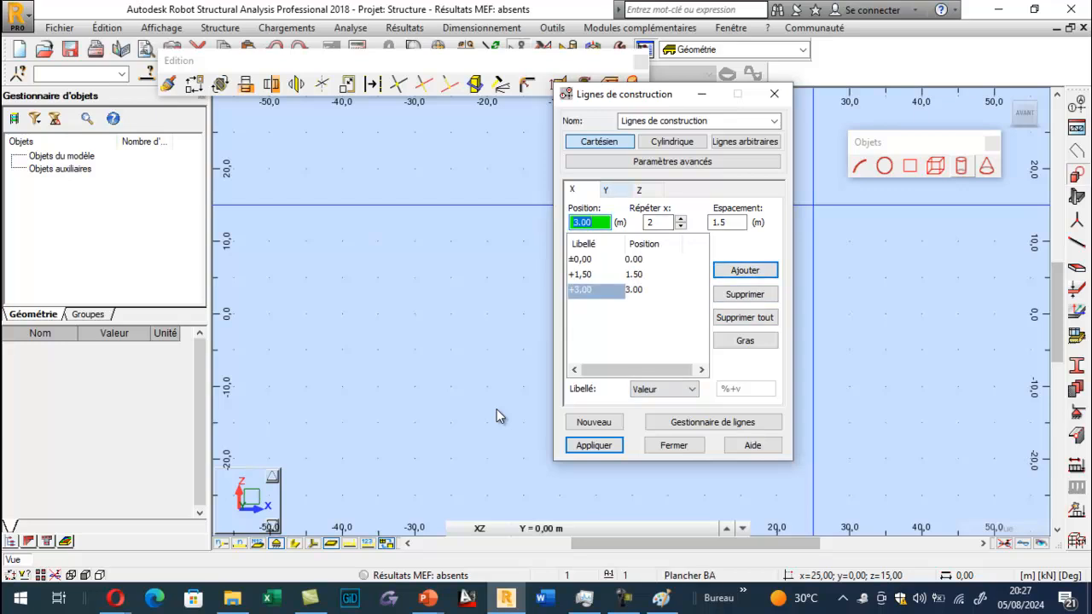
Step: Add construction lines along Y from position 0, repeated 2 times at 1.5 m spacing, labelled by value
{"action": "key", "text": "ctrl+Tab"}
{"action": "key", "text": "Tab"}
{"action": "type", "text": "2"}
{"action": "key", "text": "Tab"}
{"action": "type", "text": "1.5"}
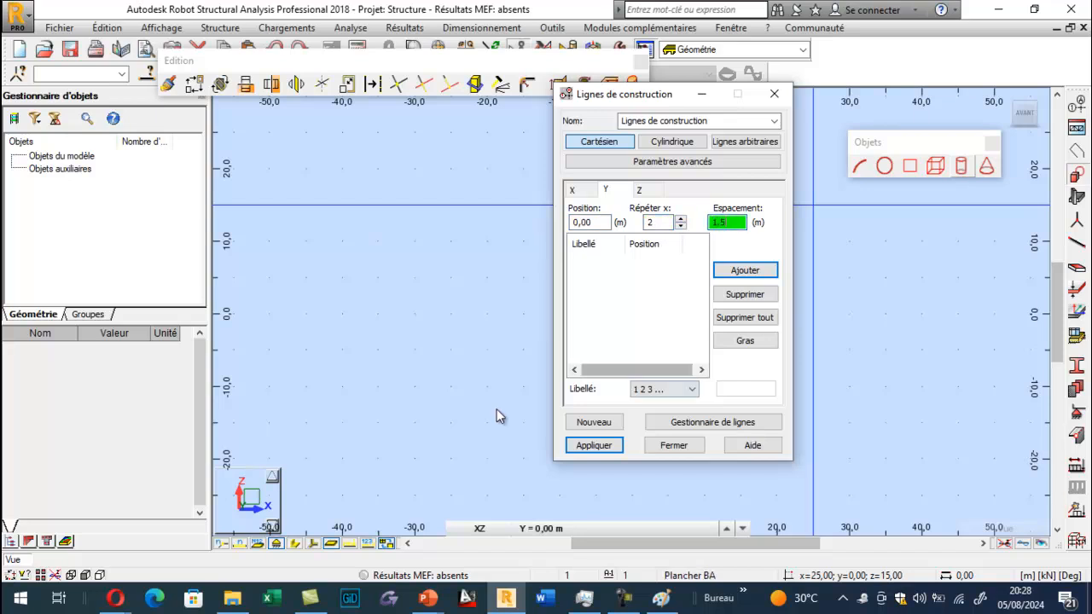
{"action": "left_click", "coordinate": [674, 390]}
{"action": "key", "text": "Return"}
{"action": "key", "text": "Return"}
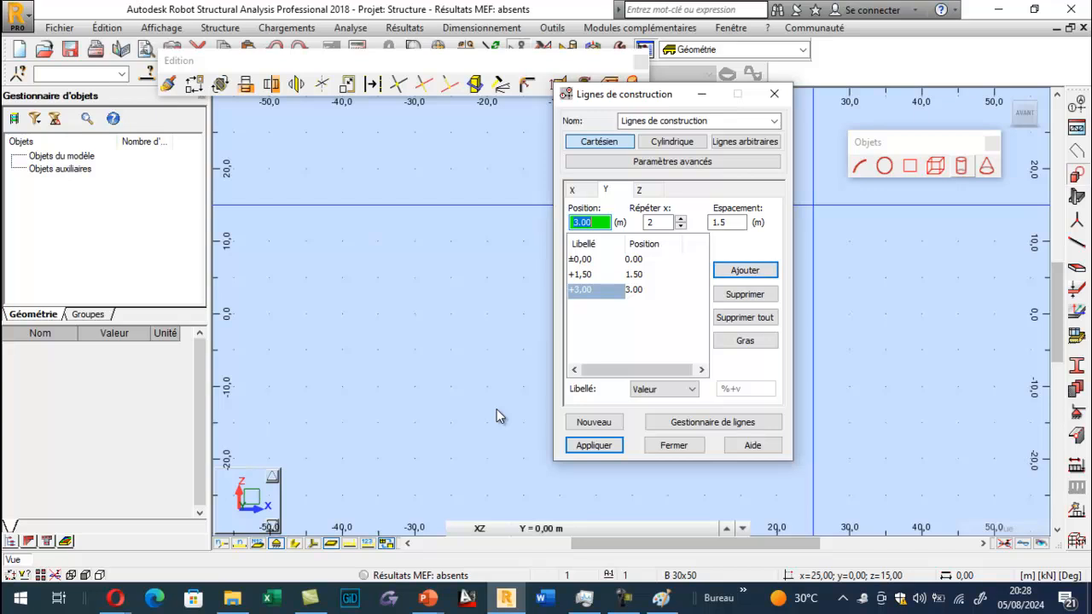
Step: Add Z construction lines from 0 with one repeat at 5 m spacing, labelled by value, and apply the grid
{"action": "key", "text": "ctrl+Tab"}
{"action": "key", "text": "Tab"}
{"action": "key", "text": "Tab"}
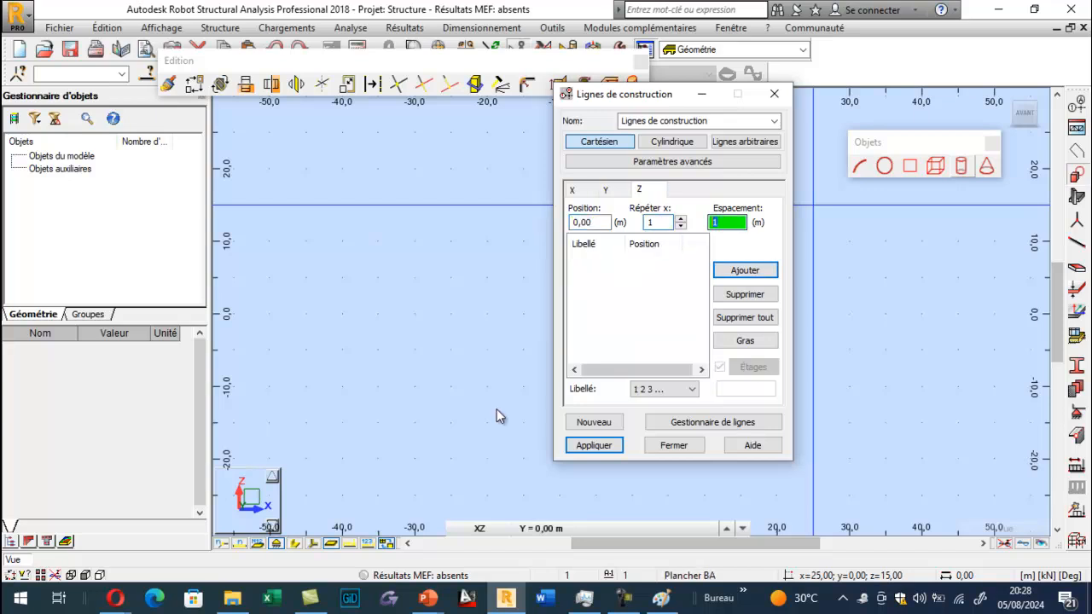
{"action": "type", "text": "5"}
{"action": "key", "text": "Tab"}
{"action": "key", "text": "Down"}
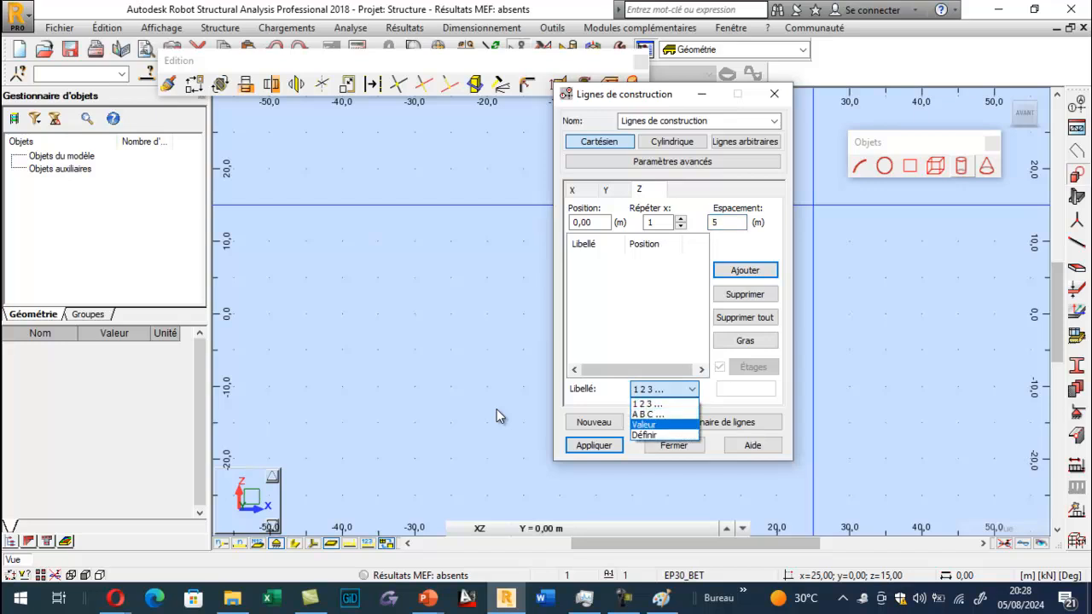
{"action": "key", "text": "Return"}
{"action": "key", "text": "space"}
{"action": "key", "text": "Return"}
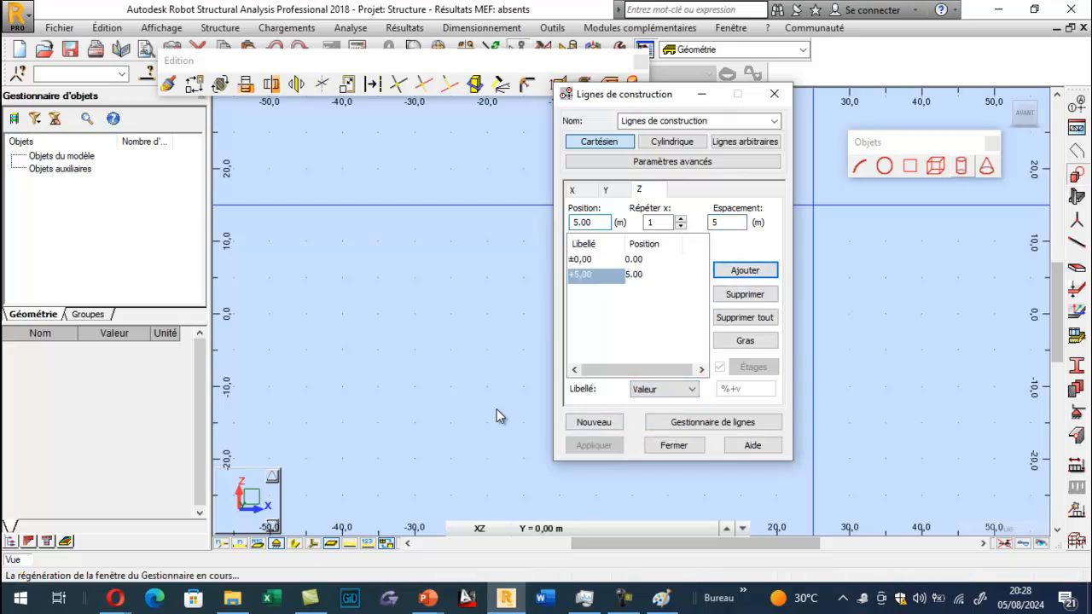
{"action": "key", "text": "Escape"}
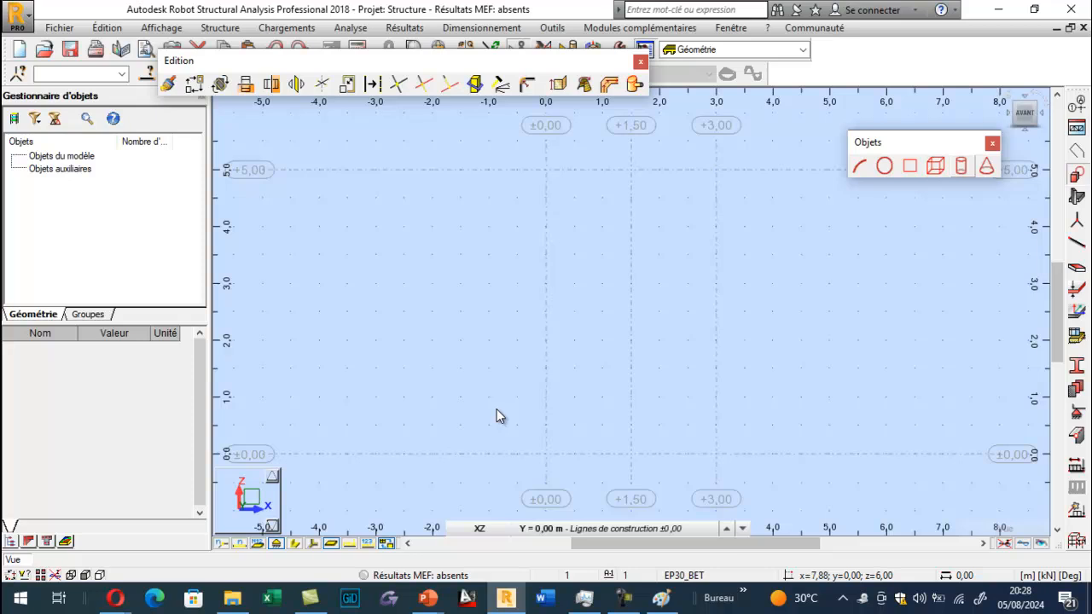
Step: Show the grid in 3D, check the pointer snap mode settings, and close them along with the Edition toolbar
{"action": "middle_click_drag", "start_coordinate": [497, 409], "coordinate": [497, 410], "text": "shift"}
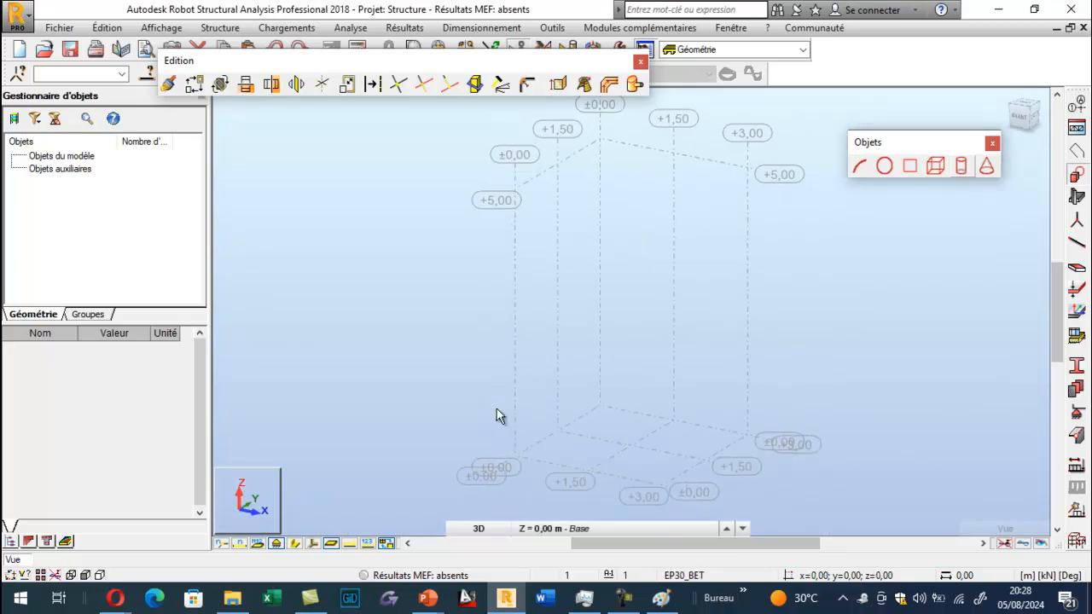
{"action": "left_click", "coordinate": [552, 29]}
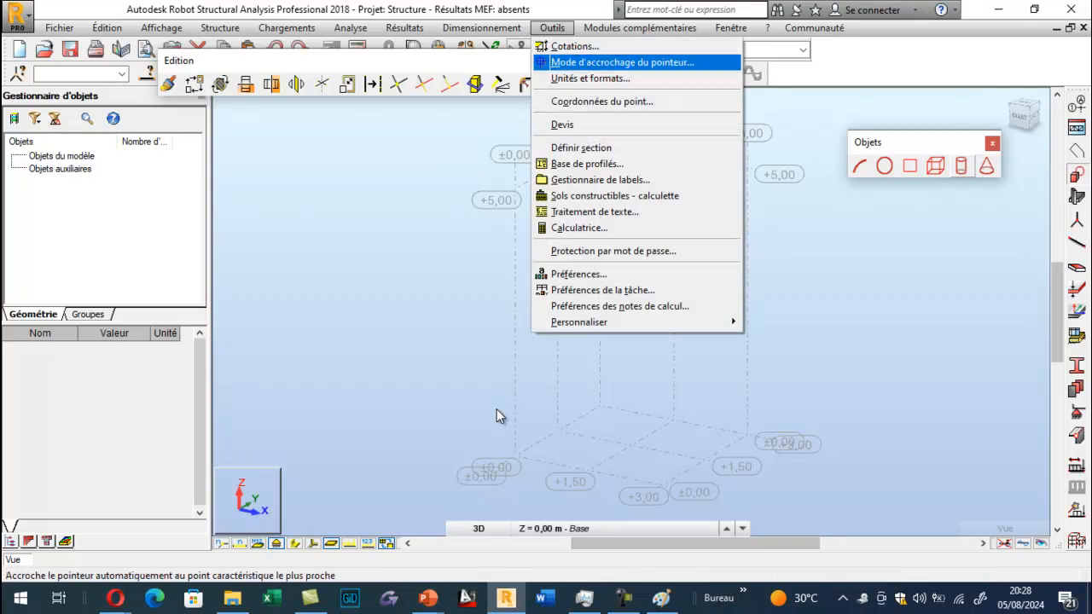
{"action": "left_click", "coordinate": [622, 63]}
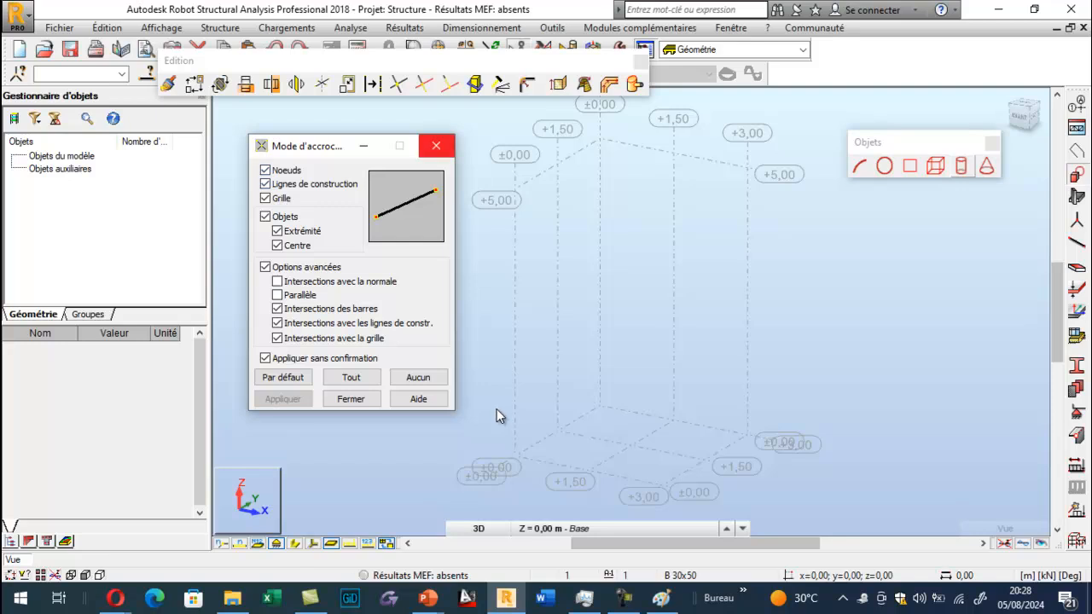
{"action": "left_click", "coordinate": [436, 146]}
{"action": "left_click", "coordinate": [640, 62]}
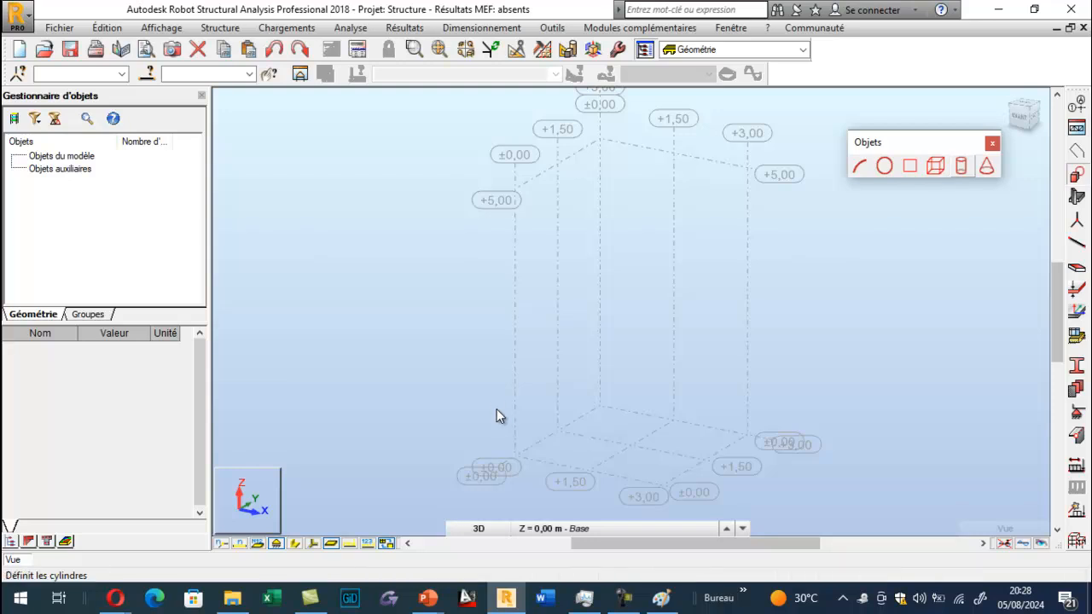
Step: Create a centre-radius cylinder with face division 10: centre 1,50; 1,50; 0,00, radius point 1,50; 3,00; 0,00, height point 1,50; 3,00; 5,00
{"action": "left_click", "coordinate": [961, 166]}
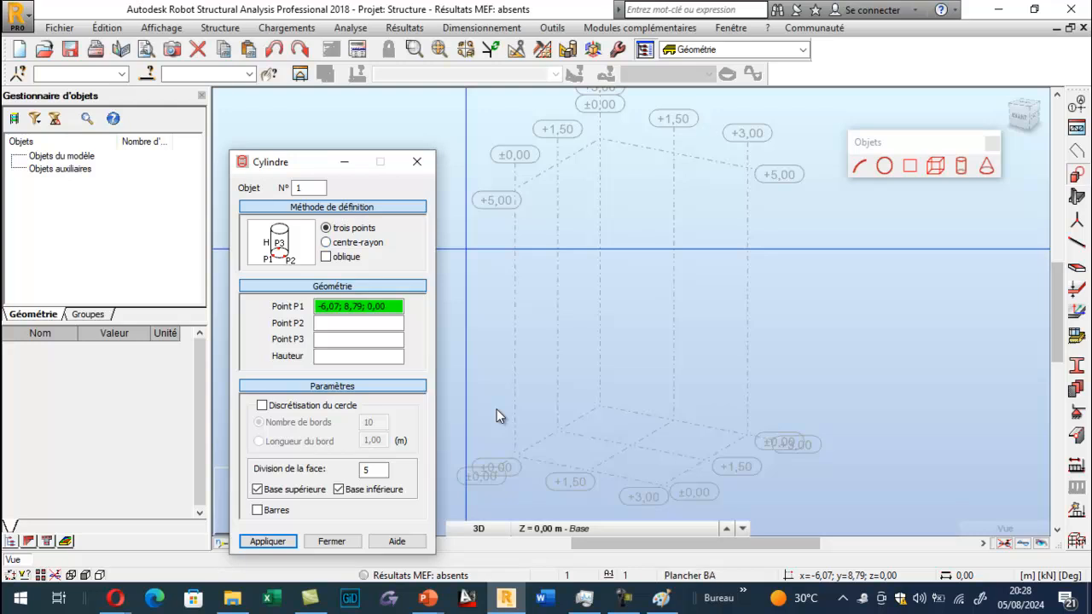
{"action": "key", "text": "Down"}
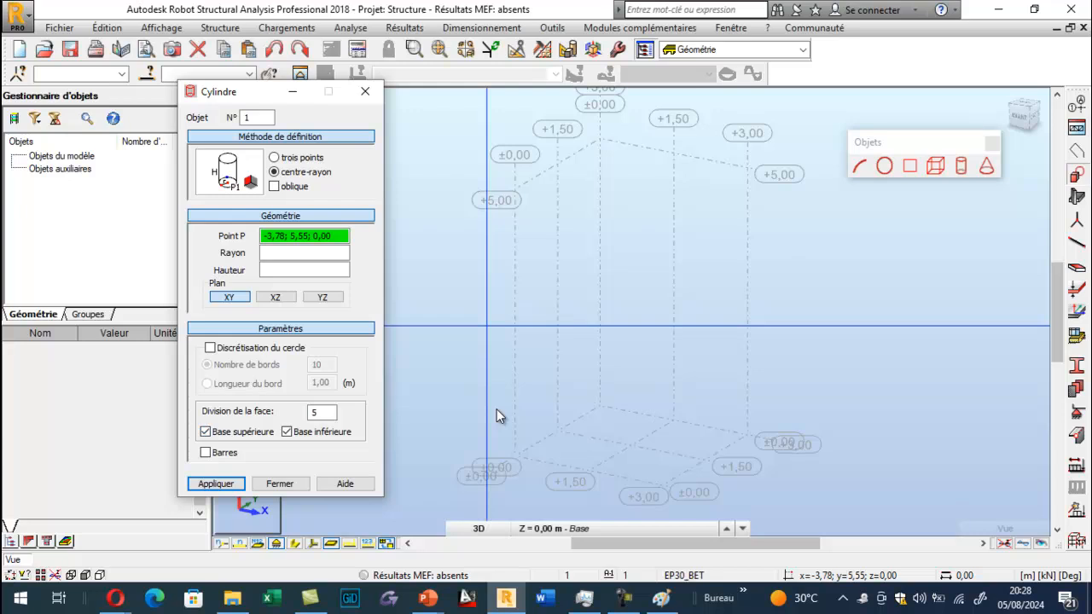
{"action": "double_click", "coordinate": [318, 413]}
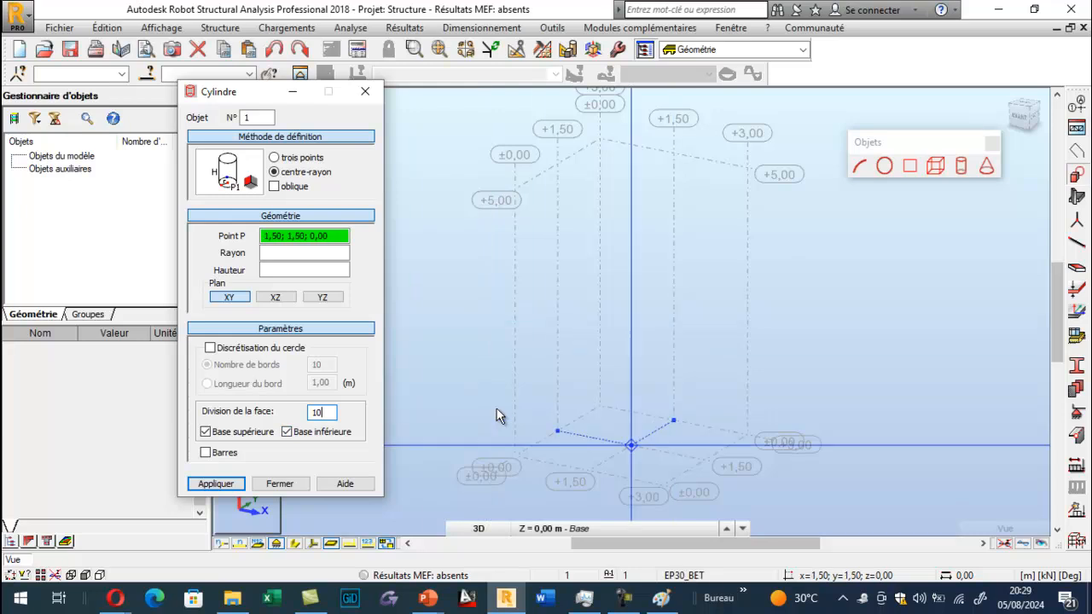
{"action": "left_click", "coordinate": [631, 445]}
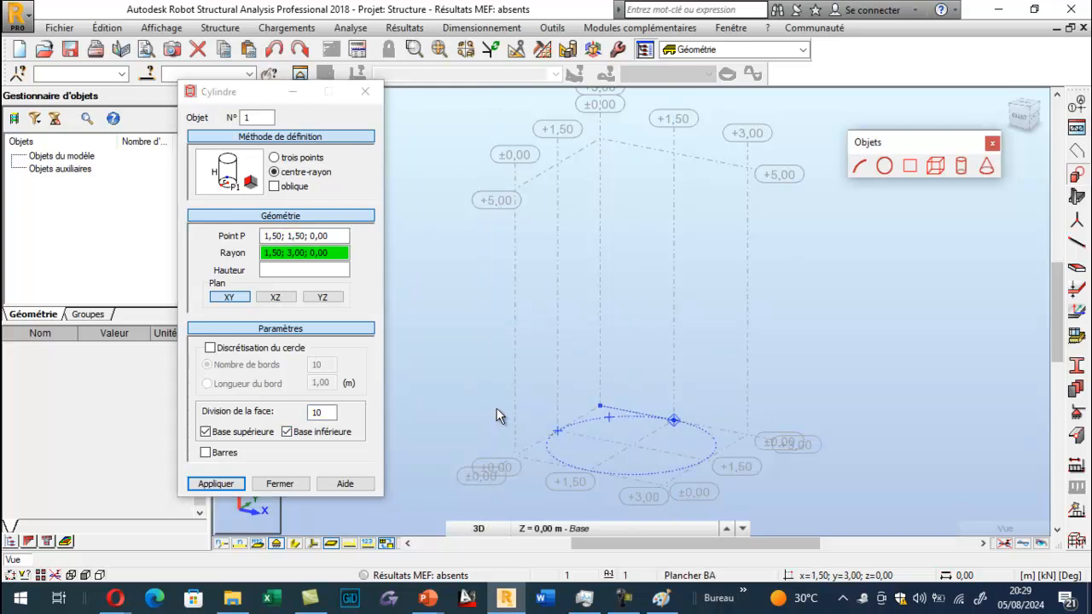
{"action": "left_click", "coordinate": [674, 420]}
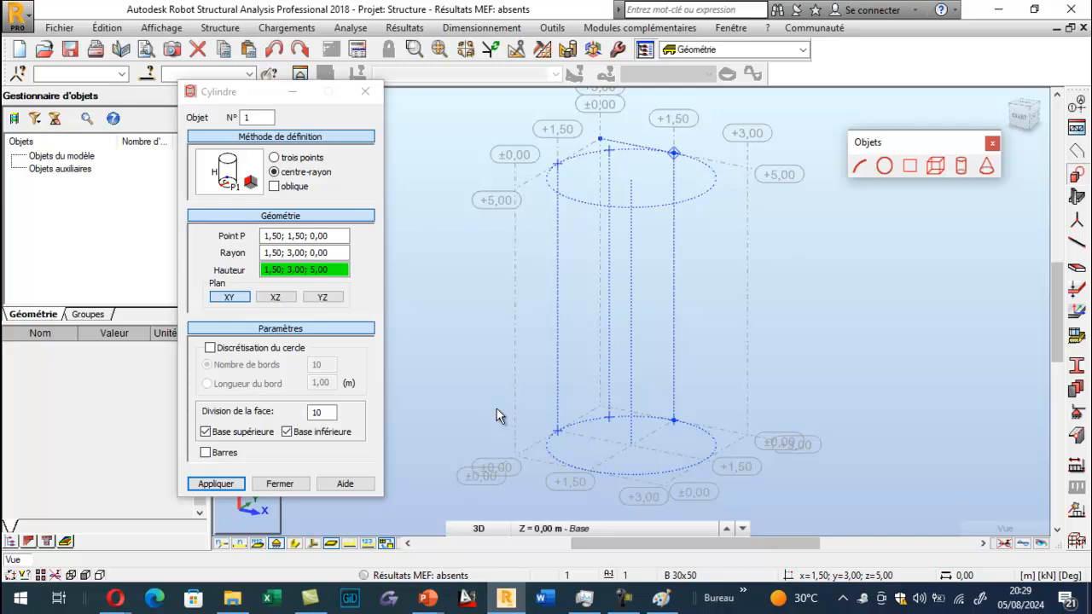
{"action": "left_click", "coordinate": [500, 415]}
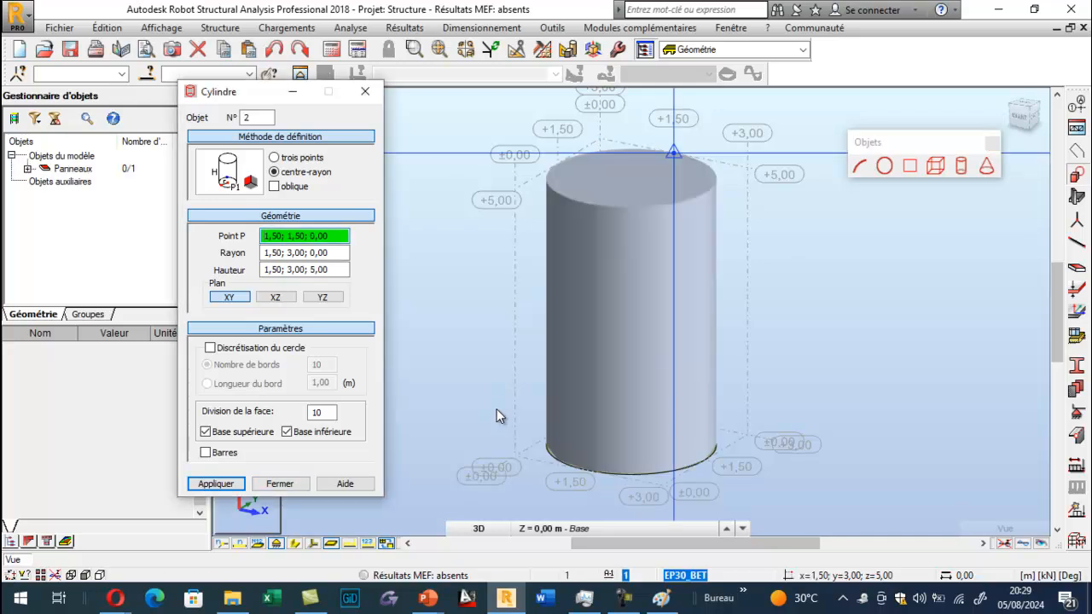
{"action": "left_click", "coordinate": [365, 92]}
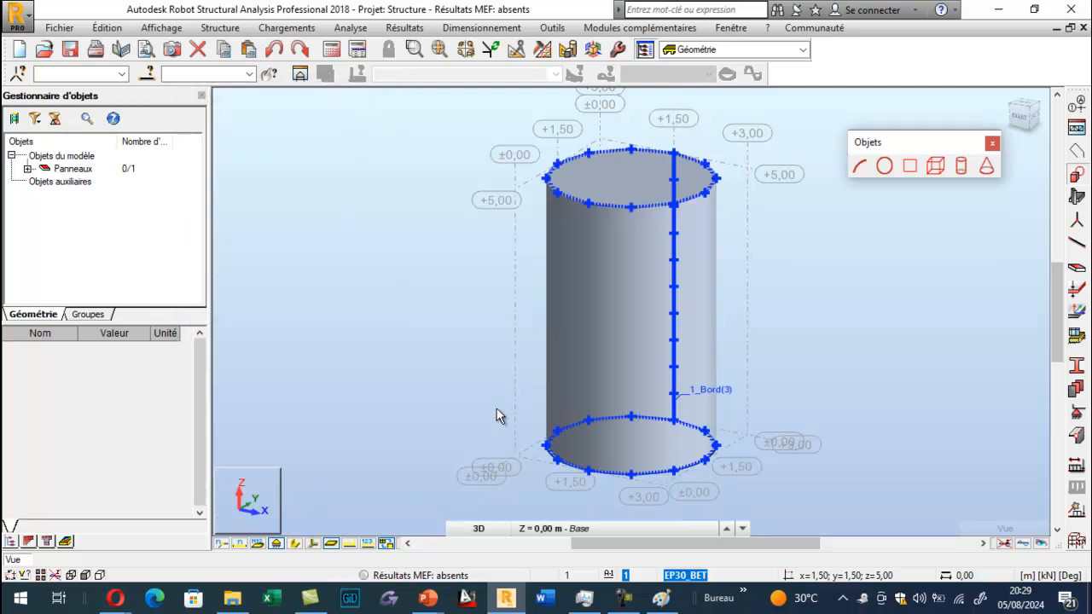
Step: Inspect the cylinder from a higher viewpoint and select its panel in the object tree
{"action": "right_click", "coordinate": [323, 246]}
{"action": "left_click", "coordinate": [367, 311]}
{"action": "mouse_move", "coordinate": [367, 311]}
{"action": "left_mouse_down"}
{"action": "mouse_move", "coordinate": [380, 384]}
{"action": "mouse_move", "coordinate": [374, 320]}
{"action": "left_mouse_up"}
{"action": "mouse_move", "coordinate": [496, 409]}
{"action": "left_mouse_down"}
{"action": "mouse_move", "coordinate": [497, 341]}
{"action": "mouse_move", "coordinate": [497, 410]}
{"action": "left_mouse_up"}
{"action": "key", "text": "Escape"}
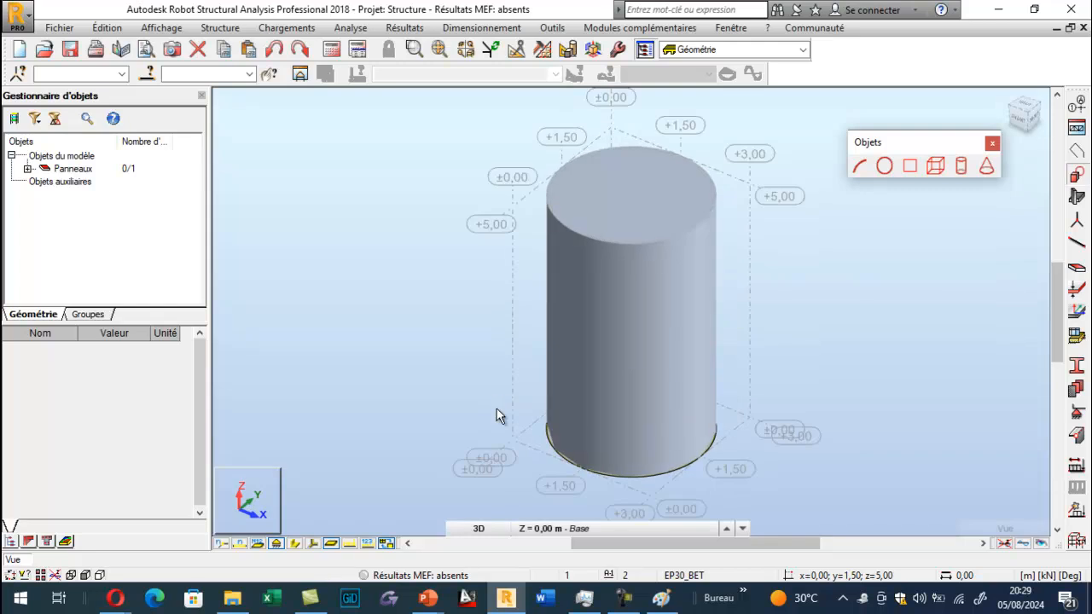
{"action": "double_click", "coordinate": [632, 195]}
{"action": "left_click", "coordinate": [637, 214]}
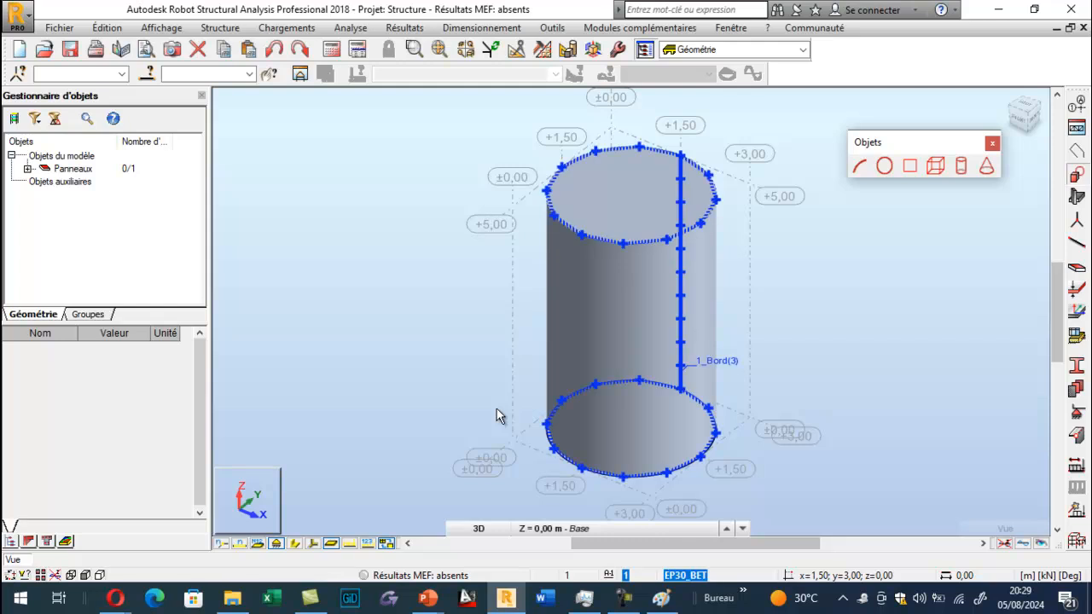
{"action": "left_click", "coordinate": [27, 169]}
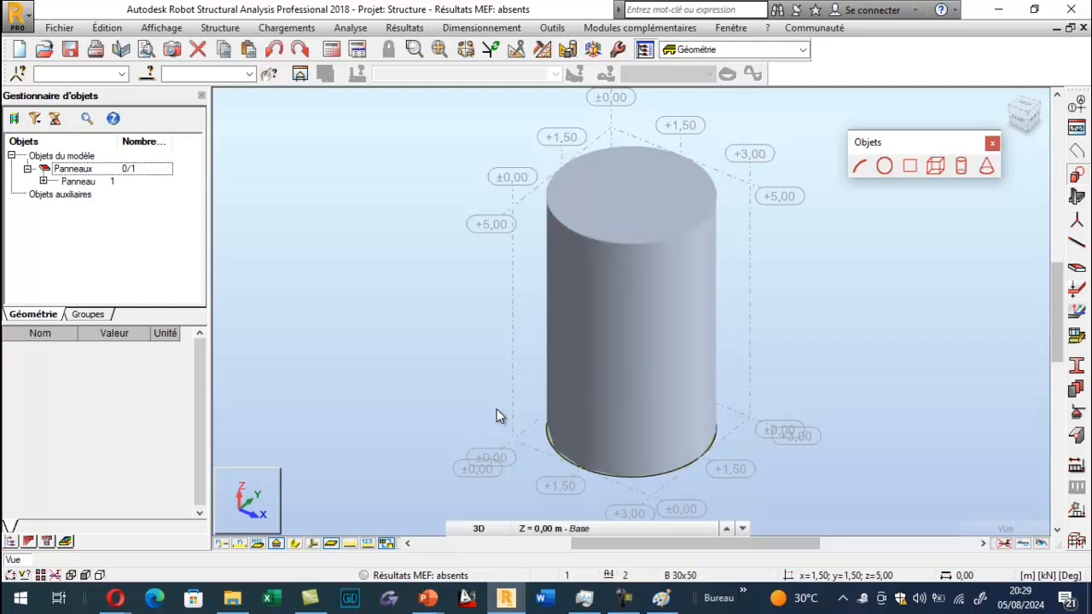
{"action": "left_click", "coordinate": [78, 182]}
{"action": "left_click", "coordinate": [293, 263]}
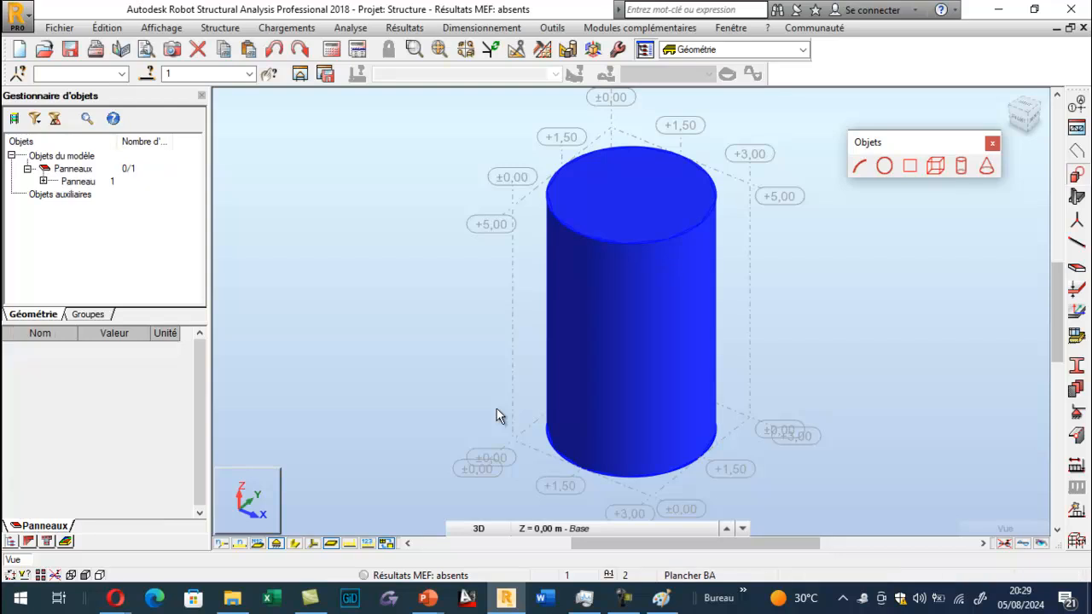
Step: Examine the cylinder's underside and top face from below and above, selecting the whole panel
{"action": "right_click", "coordinate": [293, 264]}
{"action": "left_click", "coordinate": [337, 329]}
{"action": "left_click_drag", "start_coordinate": [499, 416], "coordinate": [499, 290]}
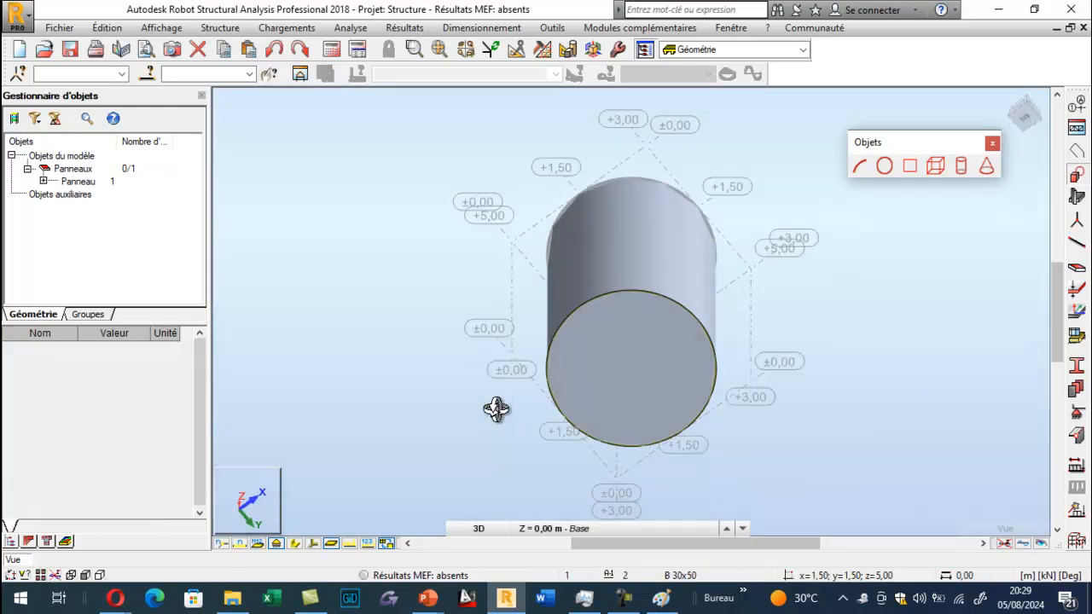
{"action": "key", "text": "Escape"}
{"action": "left_click", "coordinate": [632, 369]}
{"action": "right_click", "coordinate": [292, 215]}
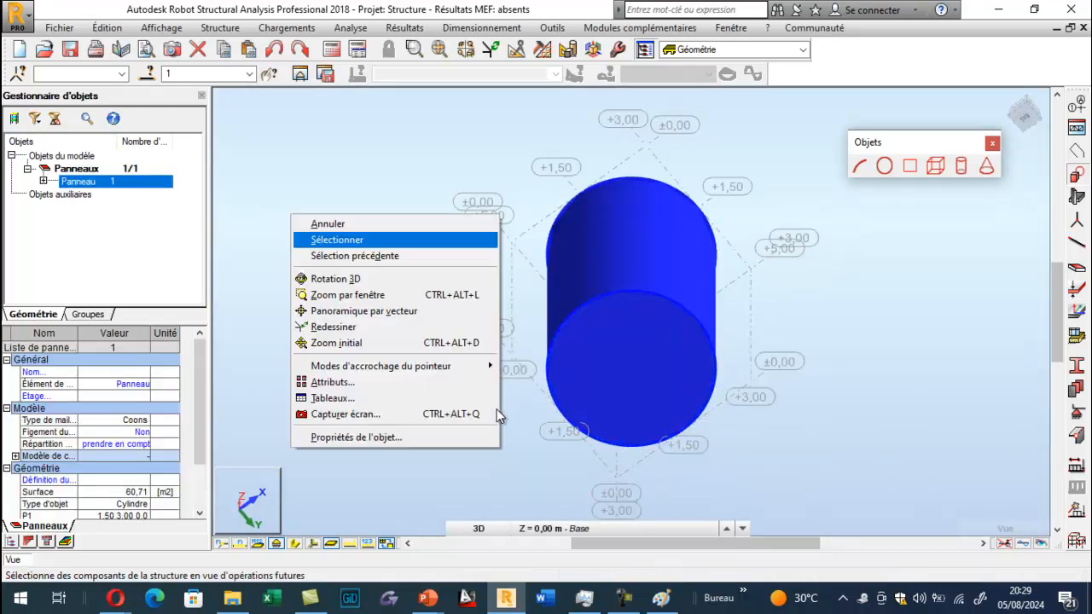
{"action": "left_click", "coordinate": [336, 279]}
{"action": "left_click_drag", "start_coordinate": [497, 409], "coordinate": [497, 495]}
{"action": "scroll", "coordinate": [497, 410], "scroll_direction": "up", "scroll_amount": 3}
{"action": "key", "text": "Escape"}
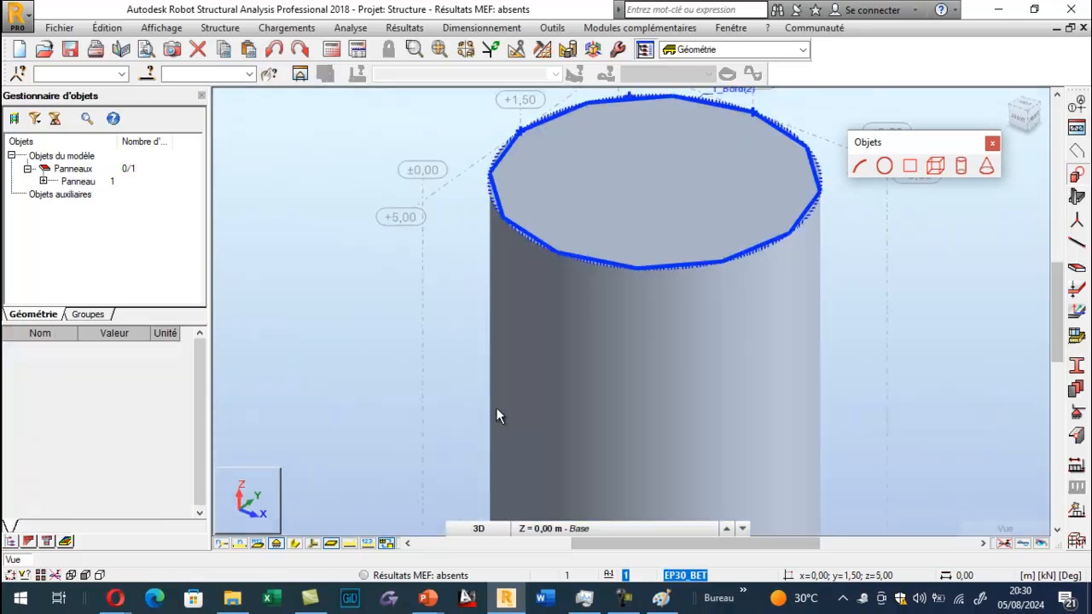
{"action": "left_click", "coordinate": [499, 415]}
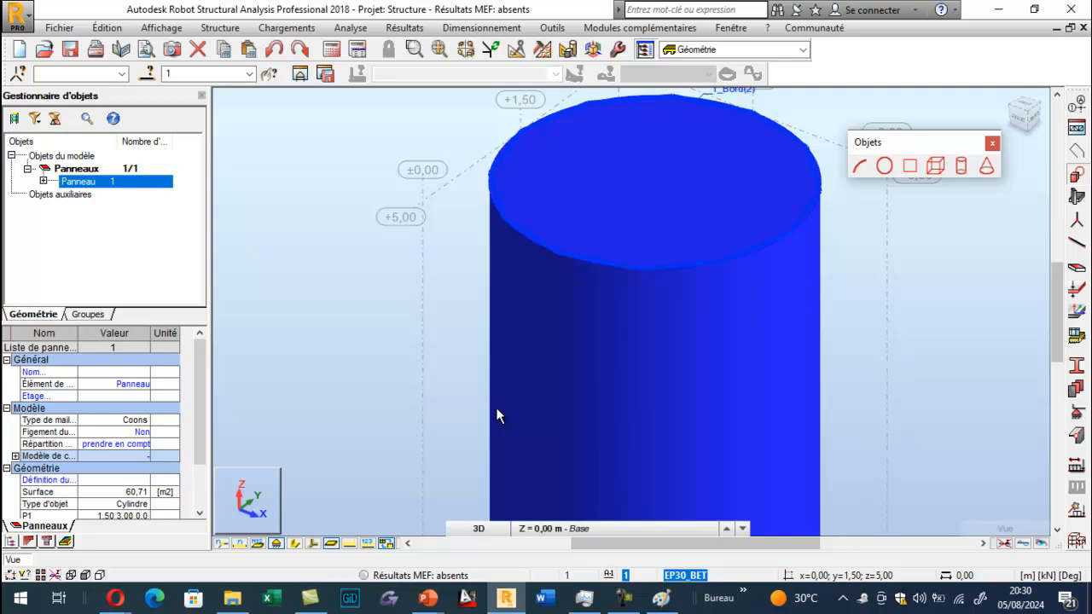
{"action": "scroll", "coordinate": [499, 416], "scroll_direction": "down", "scroll_amount": 4}
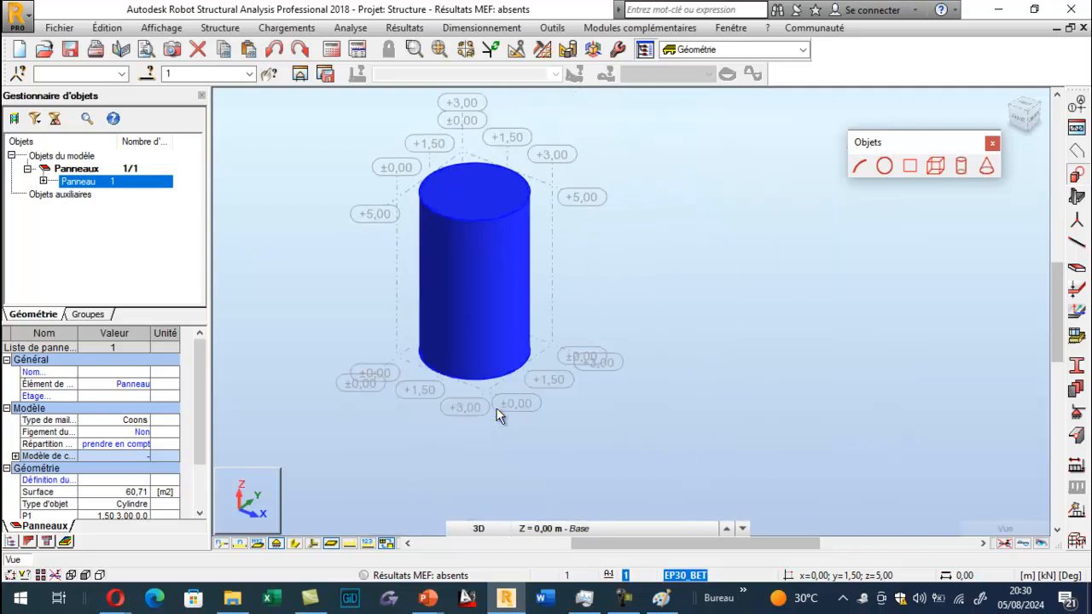
{"action": "scroll", "coordinate": [499, 416], "scroll_direction": "up", "scroll_amount": 1}
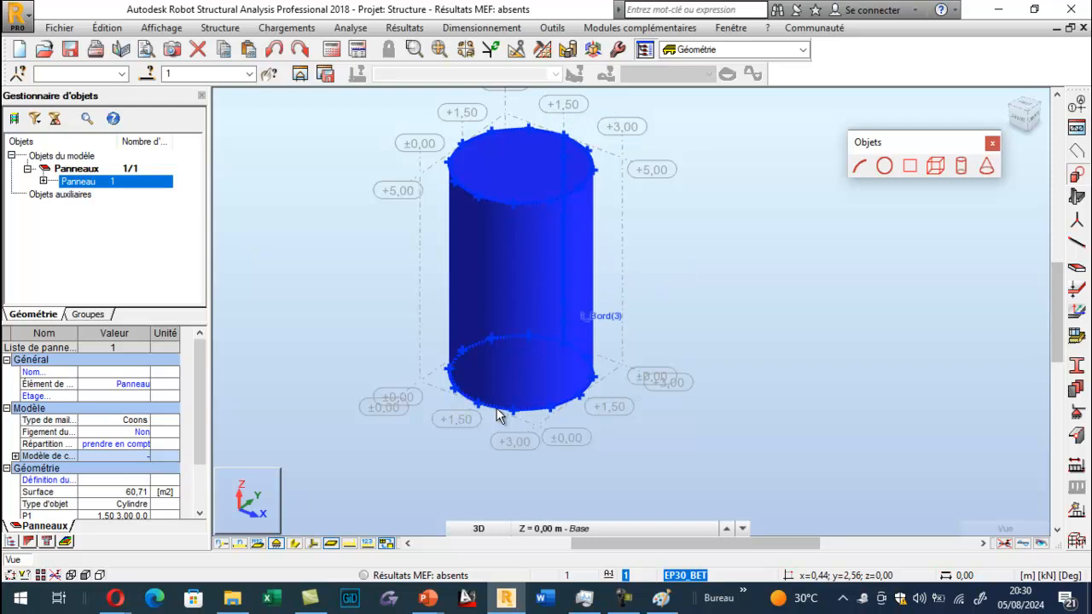
Step: List the components of panel 1 and highlight its upper base 1_REF(2) in the 3D view
{"action": "left_click", "coordinate": [499, 416]}
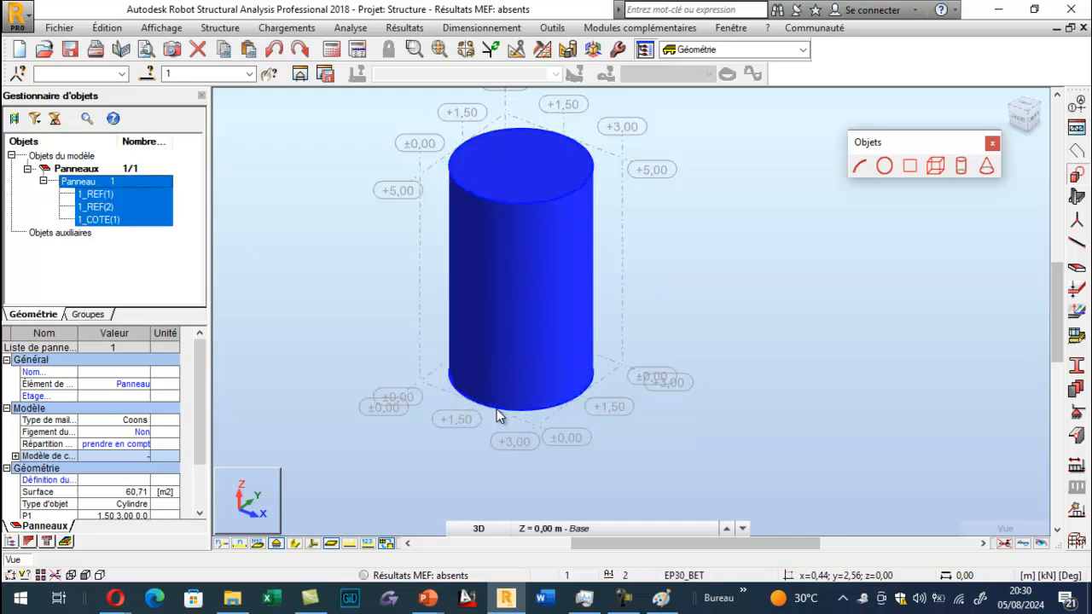
{"action": "left_click", "coordinate": [499, 416]}
{"action": "left_click", "coordinate": [499, 416]}
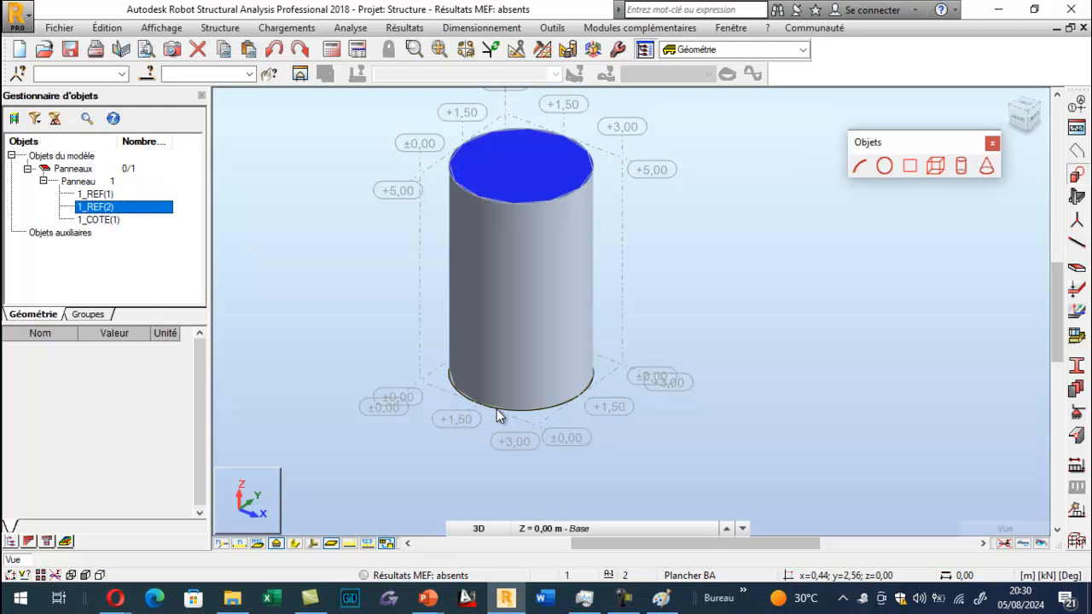
{"action": "right_click", "coordinate": [498, 411]}
{"action": "left_click", "coordinate": [256, 255]}
{"action": "left_click_drag", "start_coordinate": [497, 409], "coordinate": [497, 410]}
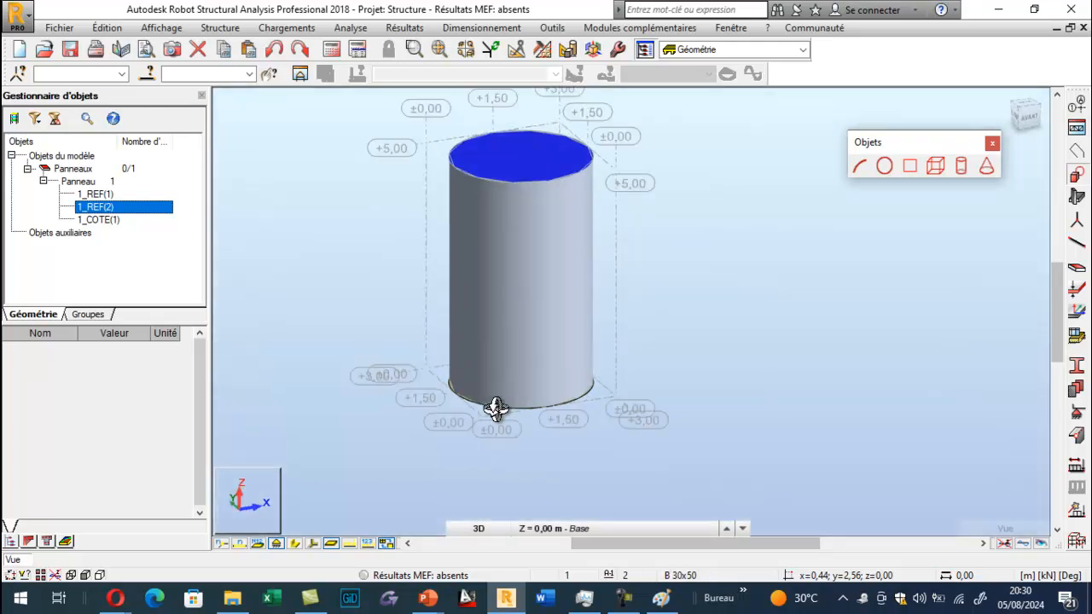
Step: Examine the cylinder's side 1_COTE(1) and lower base 1_REF(1), viewing the model from below and above
{"action": "left_click", "coordinate": [98, 220]}
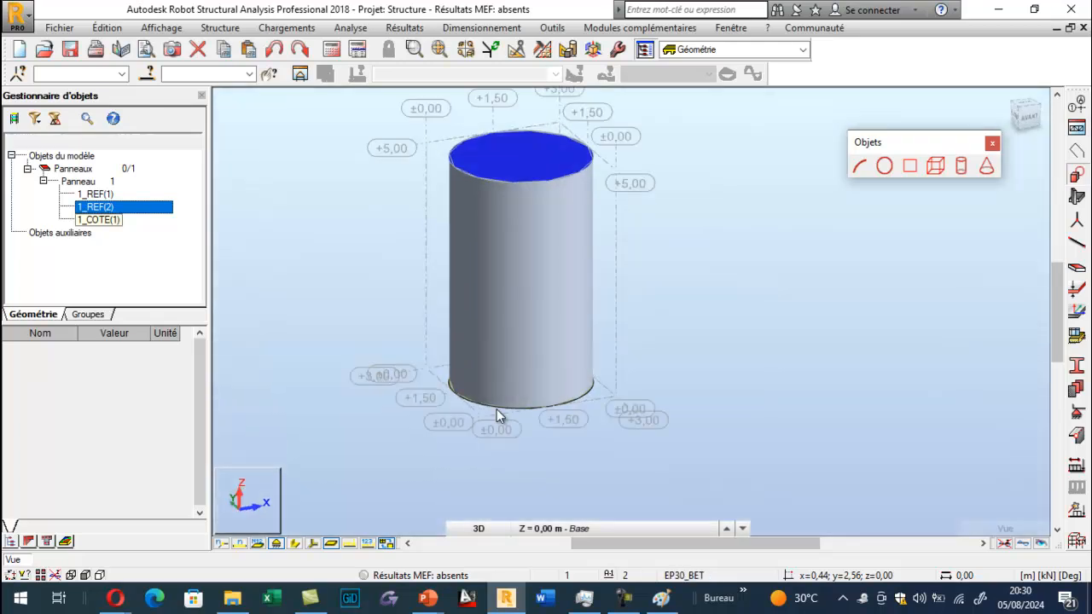
{"action": "right_click", "coordinate": [238, 224]}
{"action": "left_click", "coordinate": [286, 290]}
{"action": "left_click_drag", "start_coordinate": [497, 409], "coordinate": [496, 409]}
{"action": "key", "text": "Escape"}
{"action": "left_click", "coordinate": [499, 414]}
{"action": "right_click", "coordinate": [350, 168]}
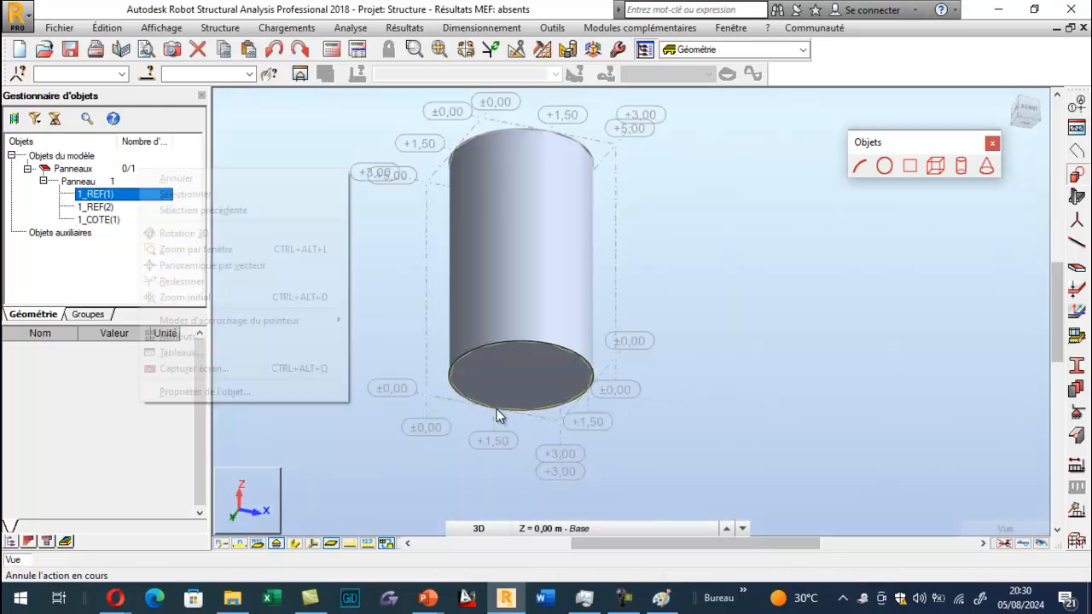
{"action": "left_click", "coordinate": [316, 233]}
{"action": "left_click_drag", "start_coordinate": [496, 409], "coordinate": [497, 410]}
{"action": "key", "text": "Escape"}
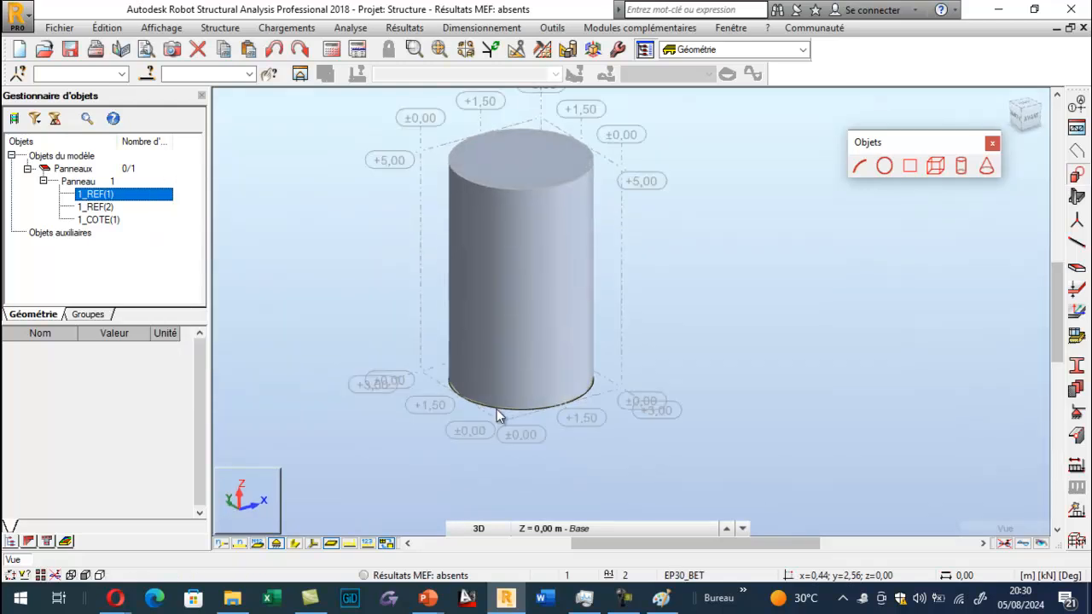
Step: Highlight the upper base 1_REF(2) again and view the cylinder from underneath
{"action": "left_click", "coordinate": [96, 208]}
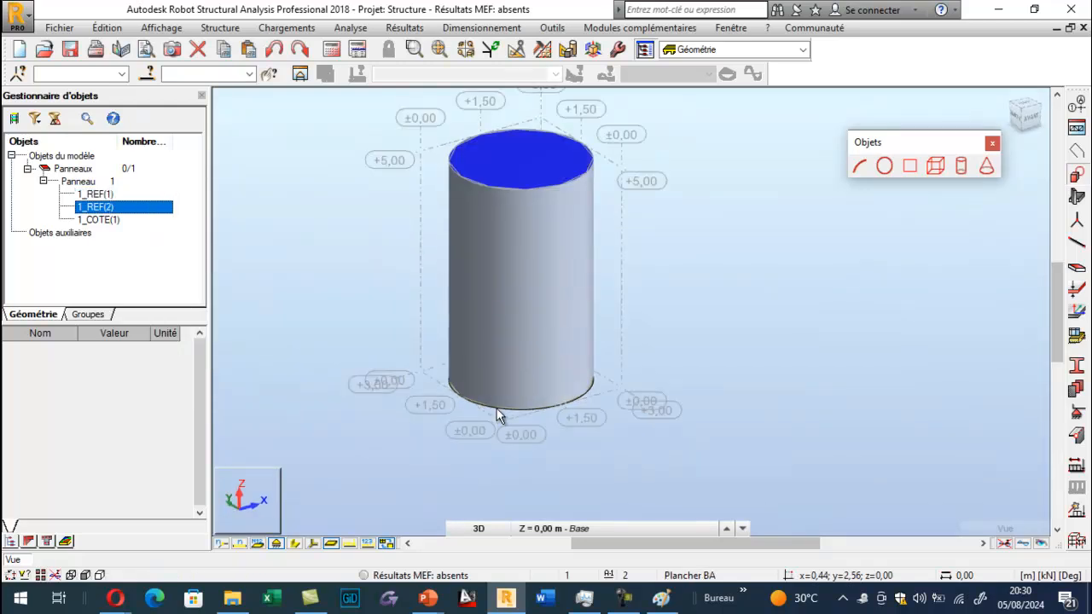
{"action": "right_click", "coordinate": [458, 198]}
{"action": "left_click", "coordinate": [423, 263]}
{"action": "left_click_drag", "start_coordinate": [496, 409], "coordinate": [497, 409]}
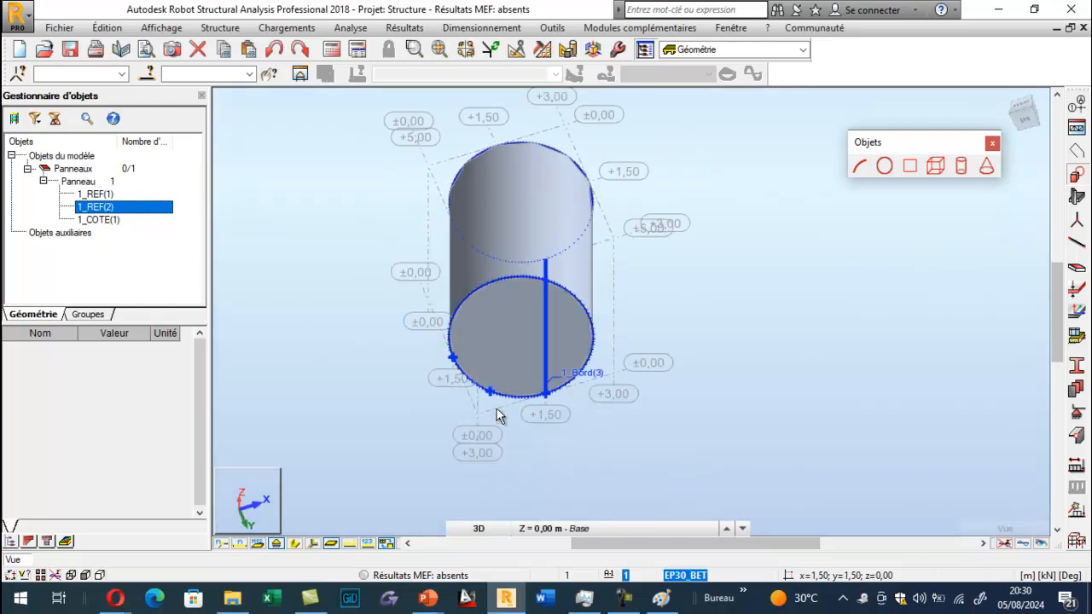
Step: Select the whole cylinder panel and delete it
{"action": "left_click", "coordinate": [499, 416]}
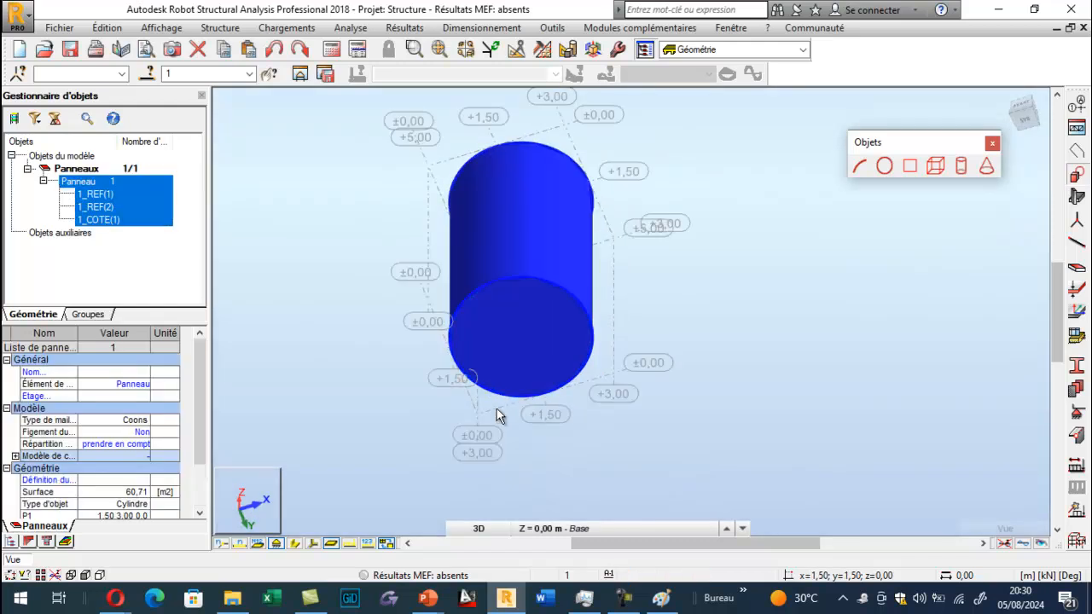
{"action": "right_click", "coordinate": [254, 186]}
{"action": "left_click", "coordinate": [297, 251]}
{"action": "left_click_drag", "start_coordinate": [496, 409], "coordinate": [497, 410]}
{"action": "key", "text": "Escape"}
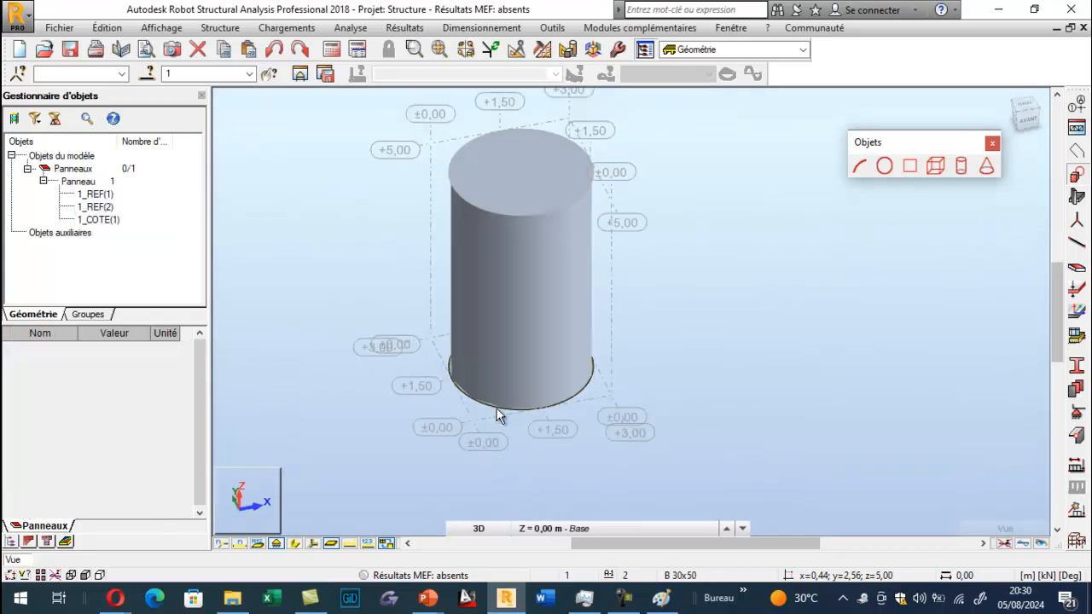
{"action": "left_click", "coordinate": [498, 413]}
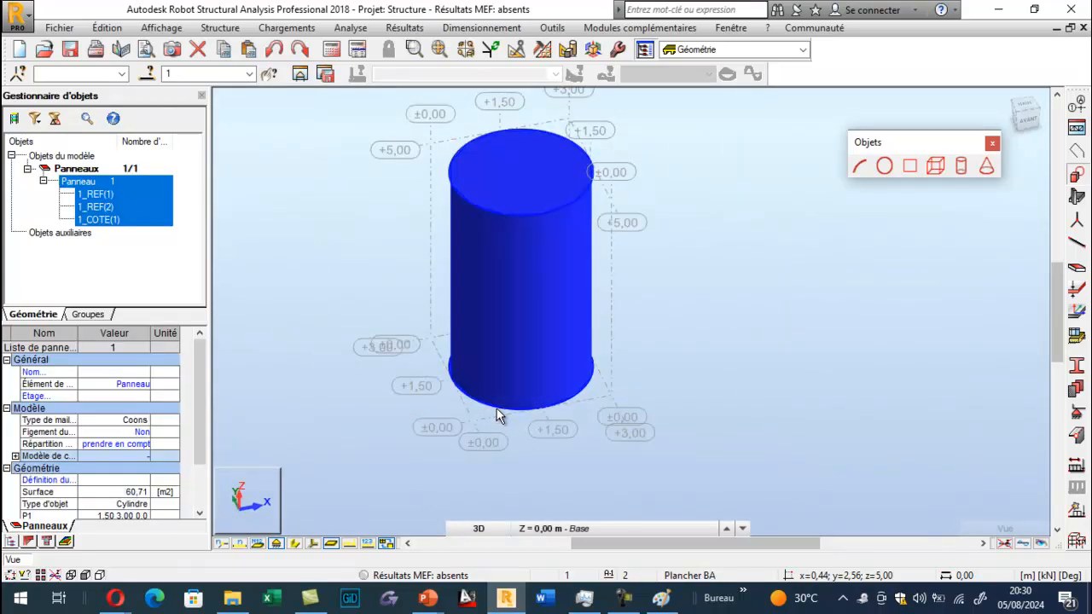
{"action": "key", "text": "Delete"}
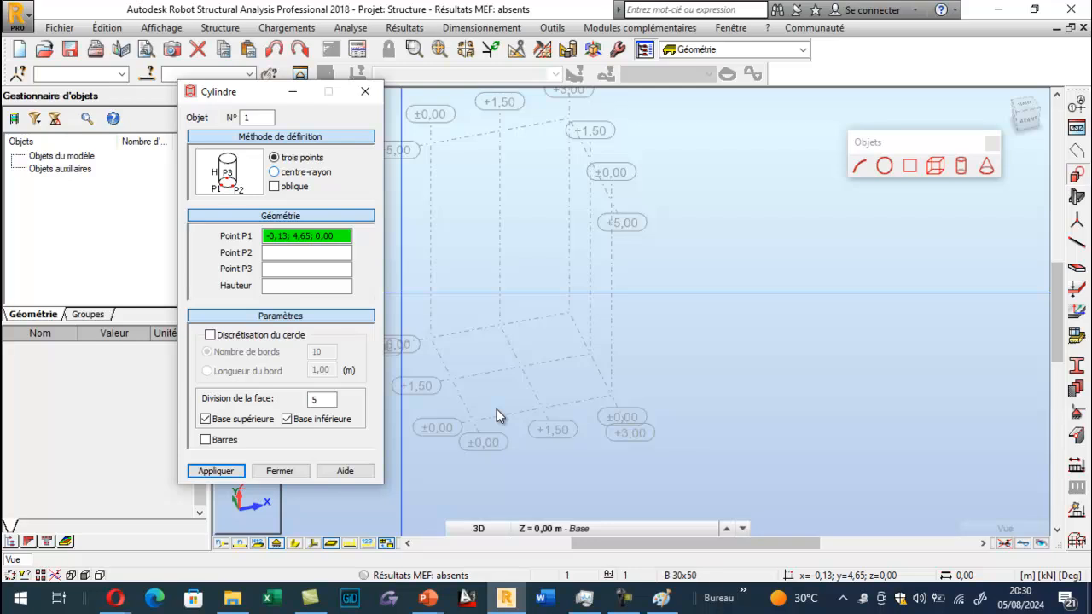
Step: Set up a new centre-radius cylinder with circle discretisation of 15 edges and face division 15
{"action": "key", "text": "Down"}
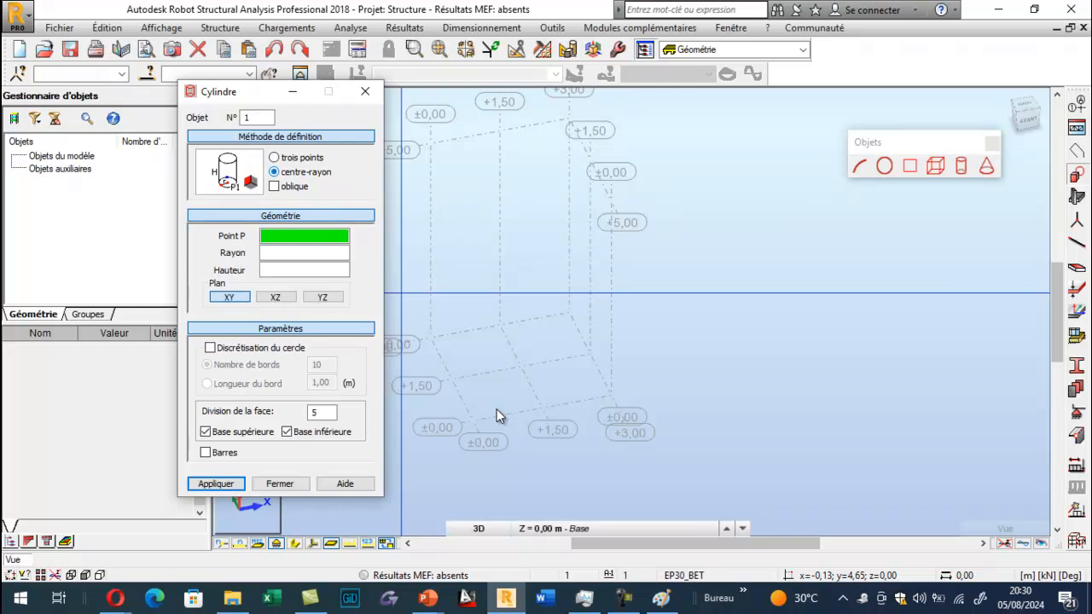
{"action": "key", "text": "Tab"}
{"action": "left_click", "coordinate": [210, 348]}
{"action": "double_click", "coordinate": [317, 365]}
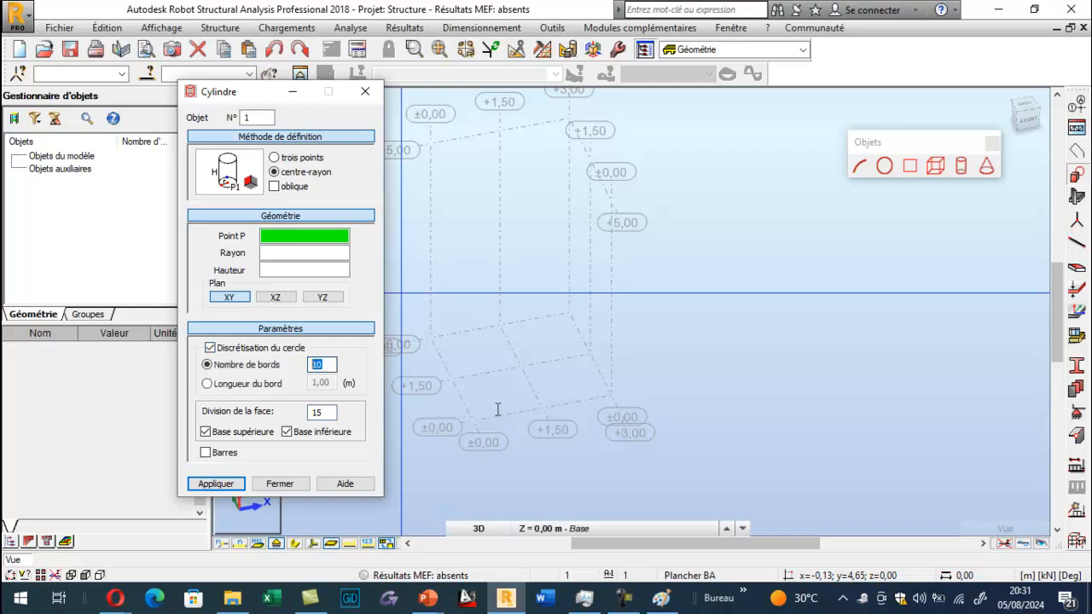
{"action": "type", "text": "15"}
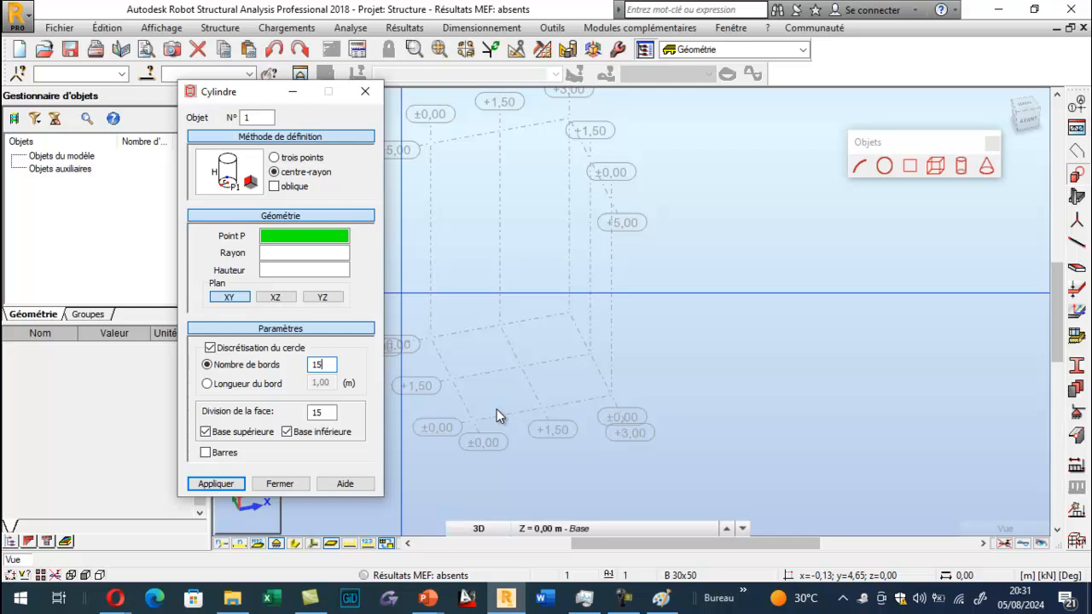
Step: Place the cylinder with centre 1,50; 1,50; 0,00, radius point 3,00; 1,50; 0,00 and height point 3,00; 1,50; 5,00
{"action": "scroll", "coordinate": [761, 263], "scroll_direction": "down", "scroll_amount": 2}
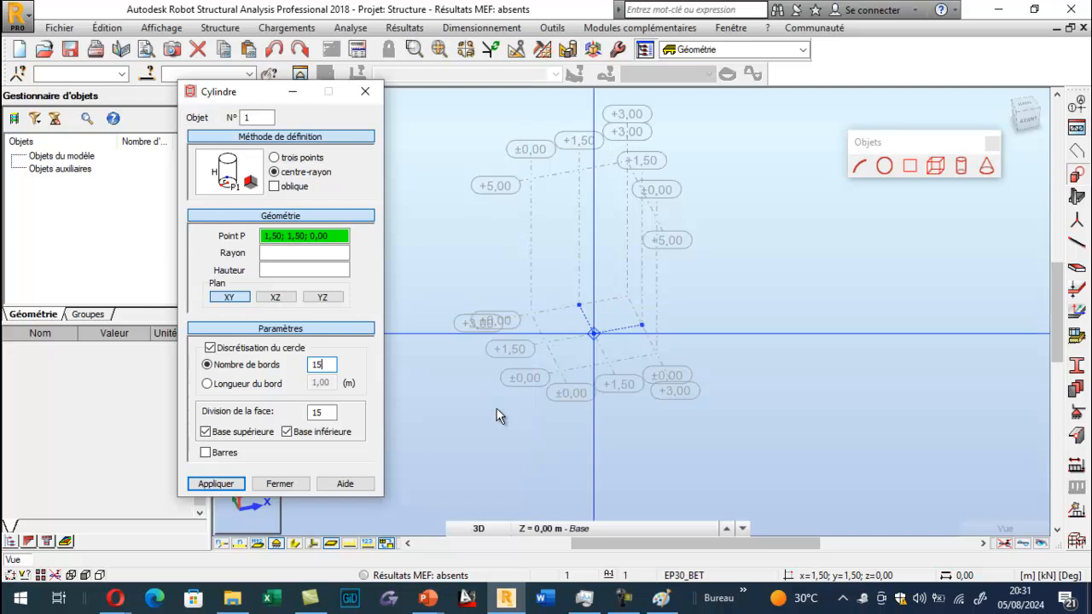
{"action": "left_click", "coordinate": [593, 332]}
{"action": "left_click", "coordinate": [499, 416]}
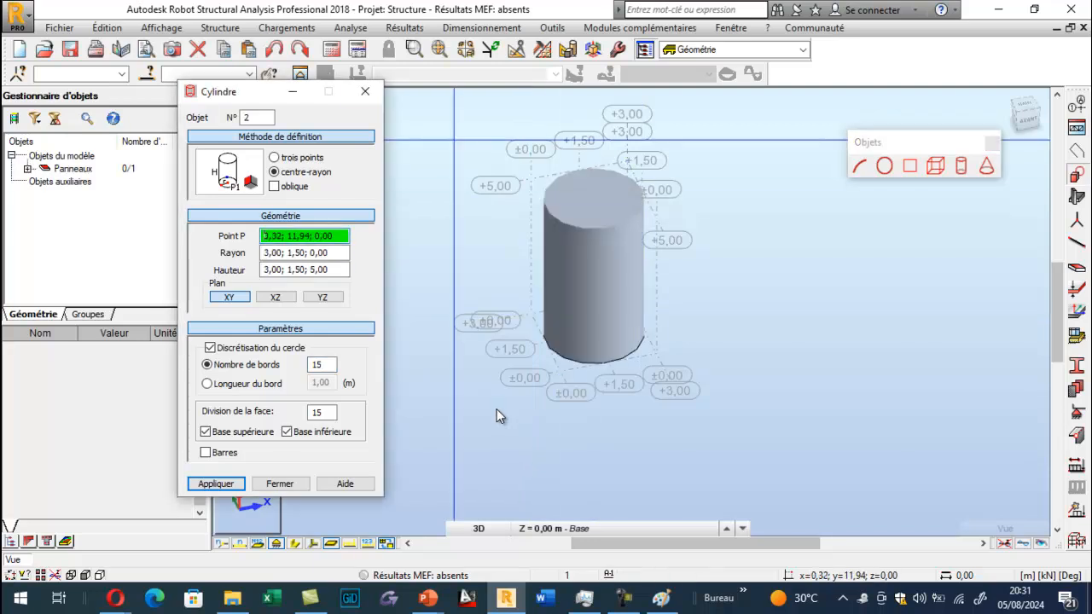
{"action": "left_click", "coordinate": [365, 91]}
Step: Highlight the whole cylinder object among the overlapping selection candidates and clear the selection
{"action": "double_click", "coordinate": [616, 307]}
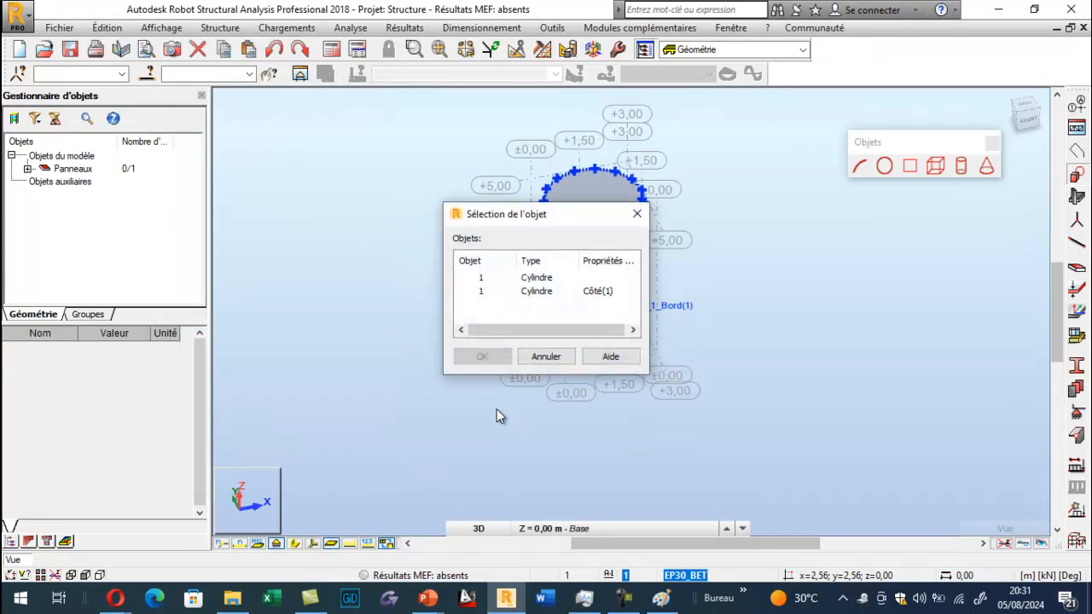
{"action": "left_click", "coordinate": [481, 277]}
{"action": "left_click", "coordinate": [482, 357]}
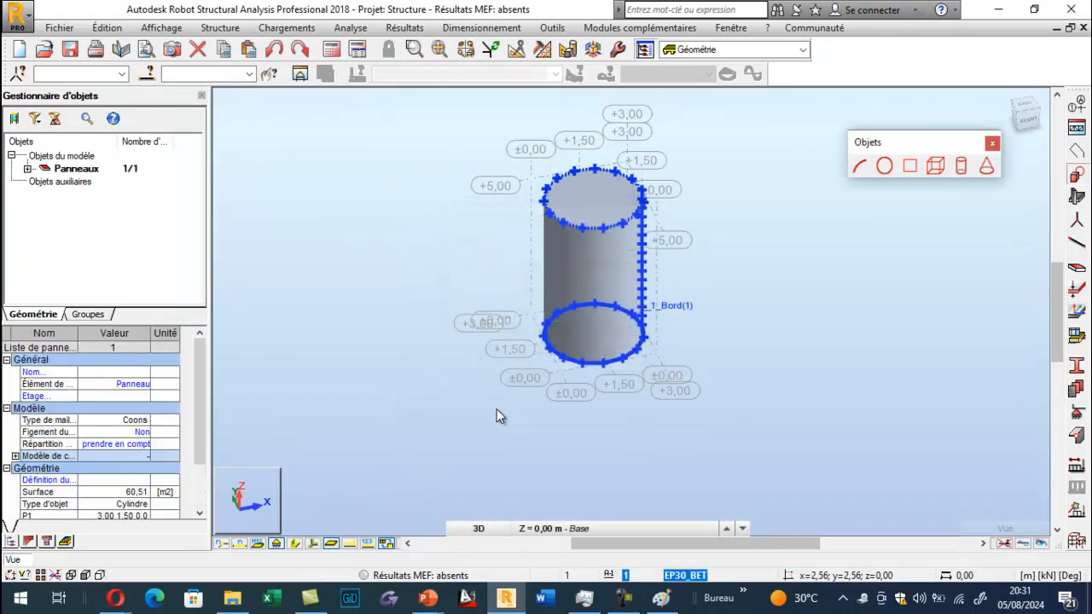
{"action": "left_click", "coordinate": [499, 415]}
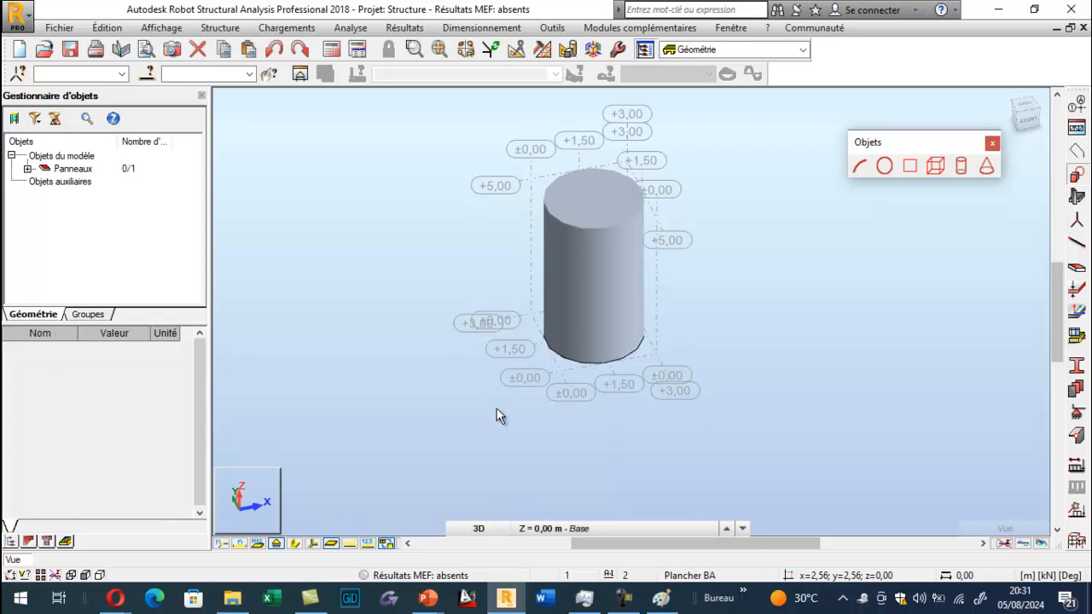
Step: Examine the discretised cylinder and both of its bases from underneath and from above
{"action": "scroll", "coordinate": [595, 202], "scroll_direction": "up", "scroll_amount": 2}
{"action": "right_click", "coordinate": [316, 267]}
{"action": "left_click", "coordinate": [362, 332]}
{"action": "left_click_drag", "start_coordinate": [361, 332], "coordinate": [366, 256]}
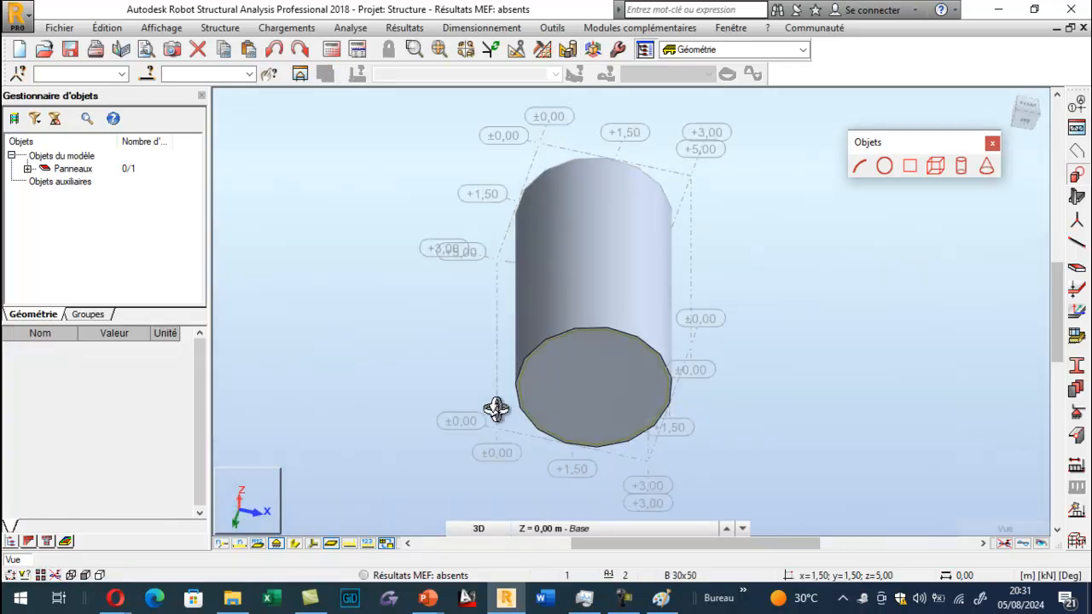
{"action": "left_click", "coordinate": [497, 414]}
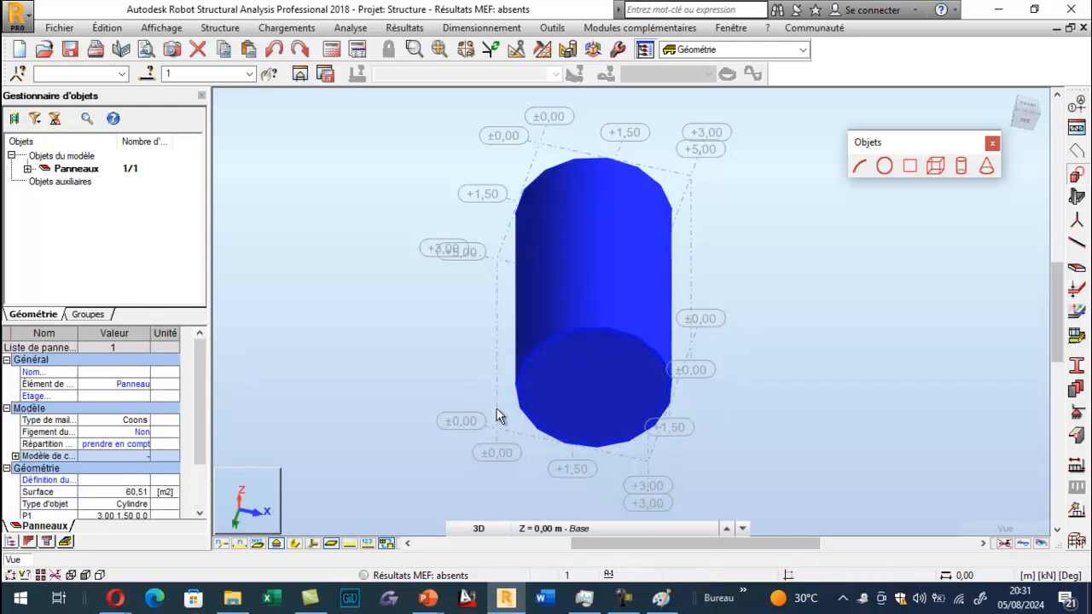
{"action": "left_click", "coordinate": [261, 210]}
{"action": "right_click", "coordinate": [261, 210]}
{"action": "left_click", "coordinate": [308, 274]}
{"action": "left_click_drag", "start_coordinate": [307, 274], "coordinate": [354, 354]}
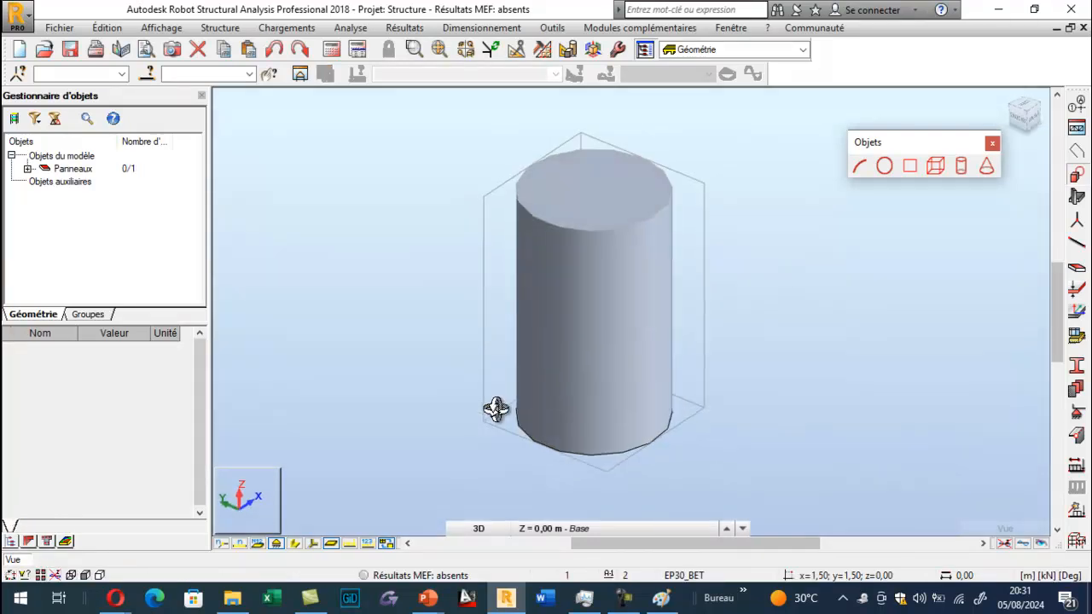
Step: Run the structural calculation, continue past the instability warning and close the calculation messages
{"action": "left_click", "coordinate": [332, 49]}
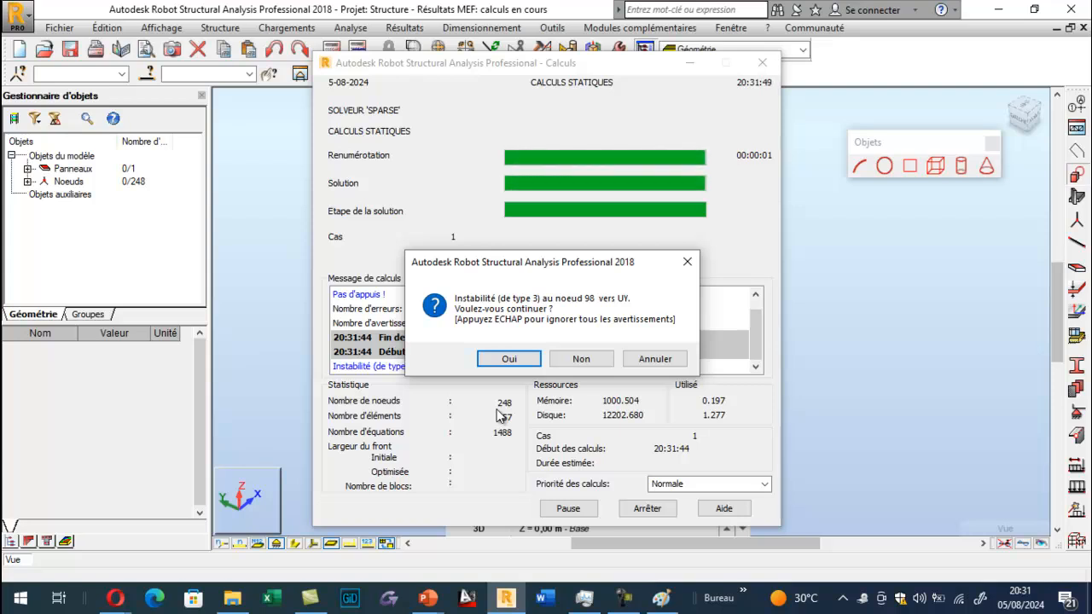
{"action": "key", "text": "Return"}
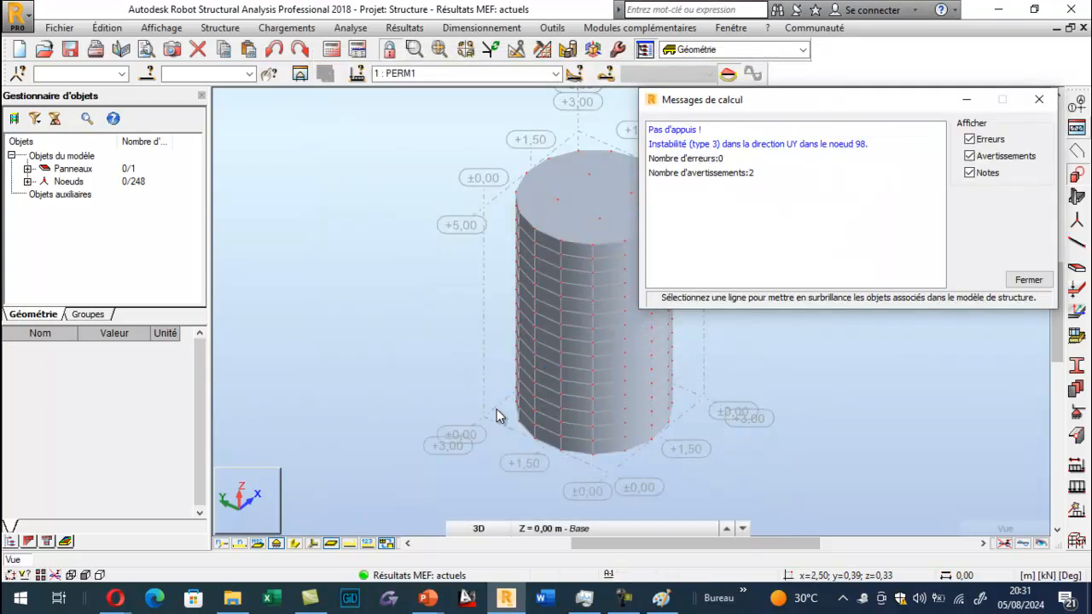
{"action": "left_click", "coordinate": [1039, 99]}
Step: Highlight the upper base Réf(2) of the meshed cylinder and view the complete mesh
{"action": "scroll", "coordinate": [631, 205], "scroll_direction": "up", "scroll_amount": 2}
{"action": "double_click", "coordinate": [636, 205]}
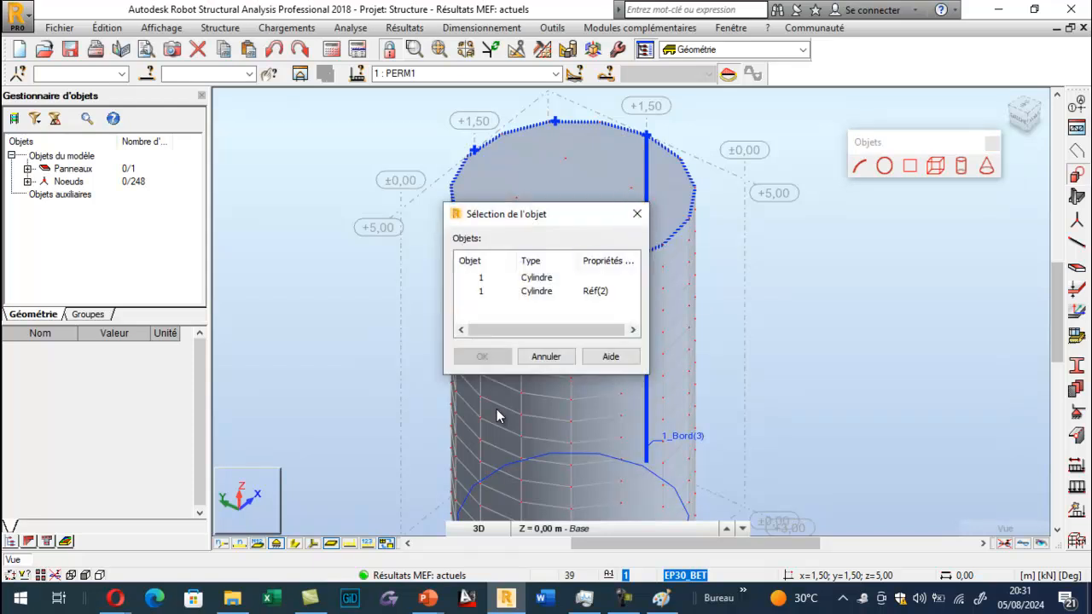
{"action": "key", "text": "Down"}
{"action": "key", "text": "Return"}
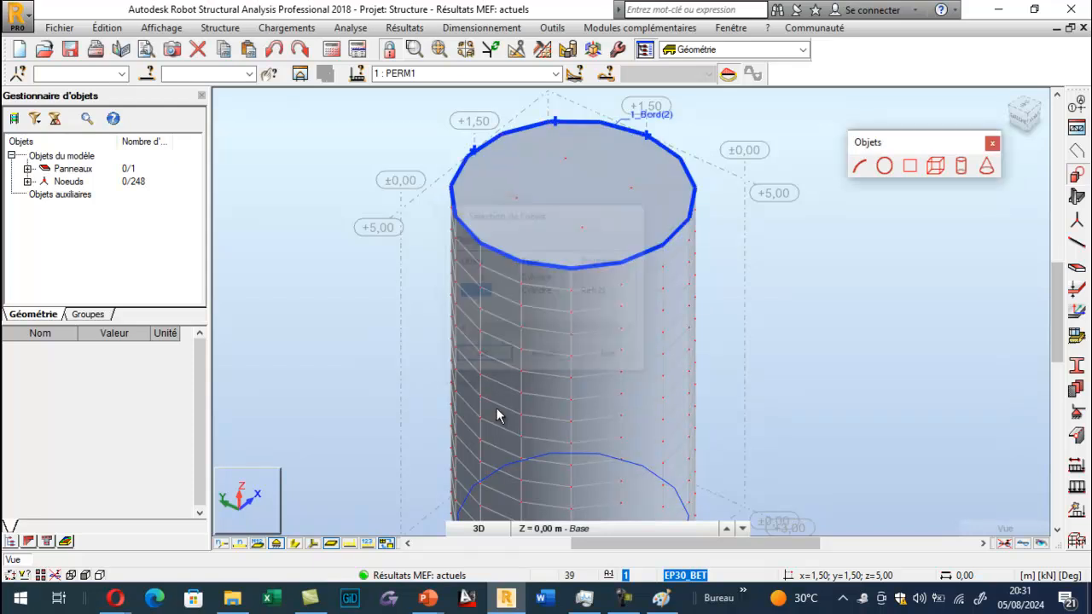
{"action": "scroll", "coordinate": [499, 415], "scroll_direction": "down", "scroll_amount": 4}
{"action": "right_click", "coordinate": [500, 416]}
{"action": "key", "text": "Up"}
{"action": "key", "text": "Return"}
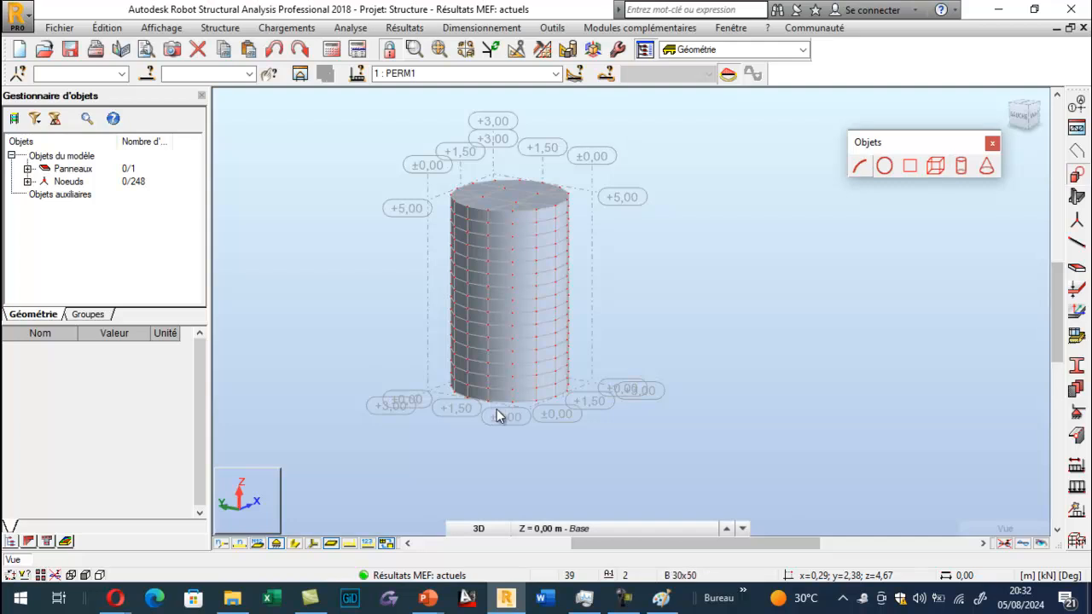
Step: Dismiss the cylinder definition without applying it and delete the whole meshed cylinder with its nodes
{"action": "left_click", "coordinate": [961, 166]}
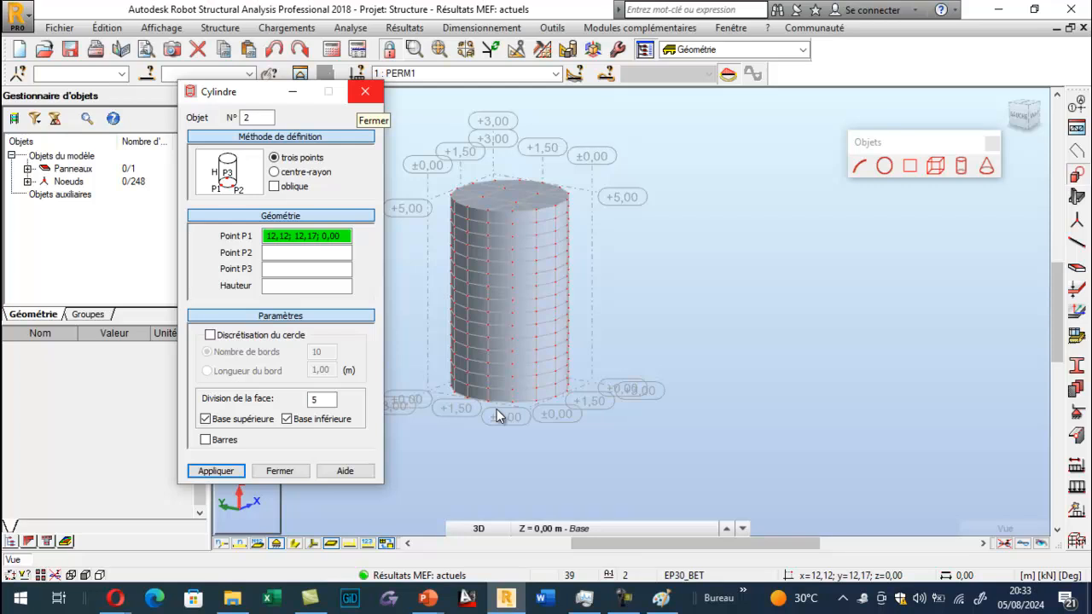
{"action": "key", "text": "Escape"}
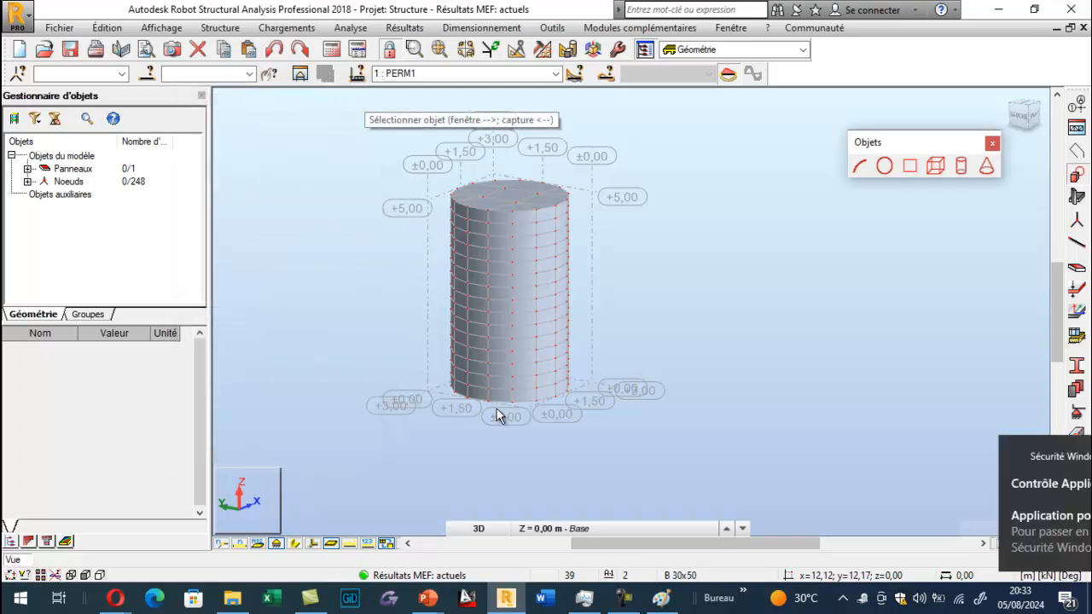
{"action": "key", "text": "ctrl+a"}
{"action": "key", "text": "Delete"}
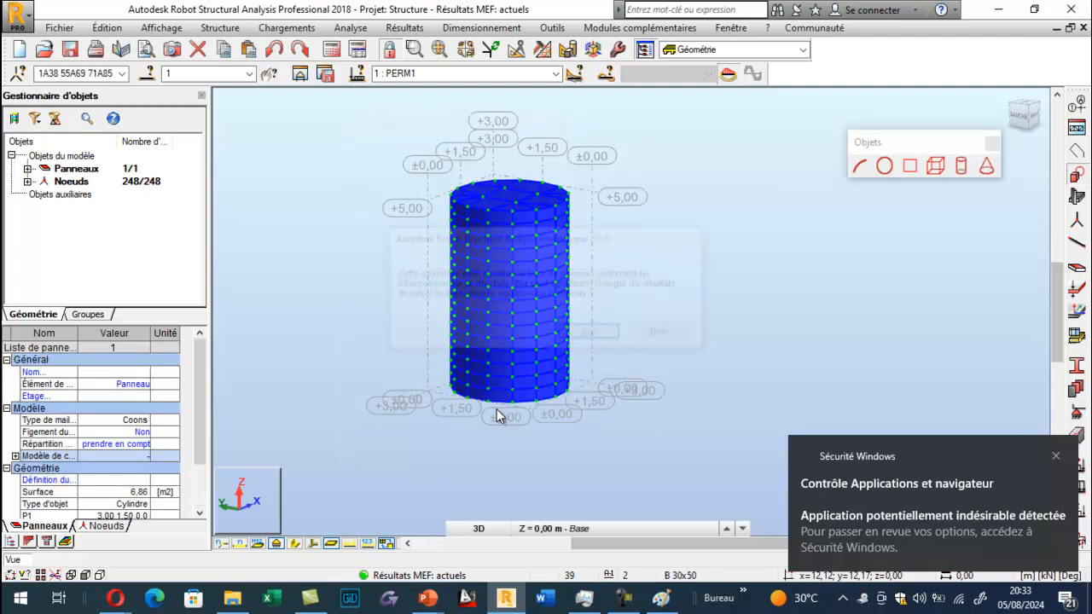
{"action": "key", "text": "Return"}
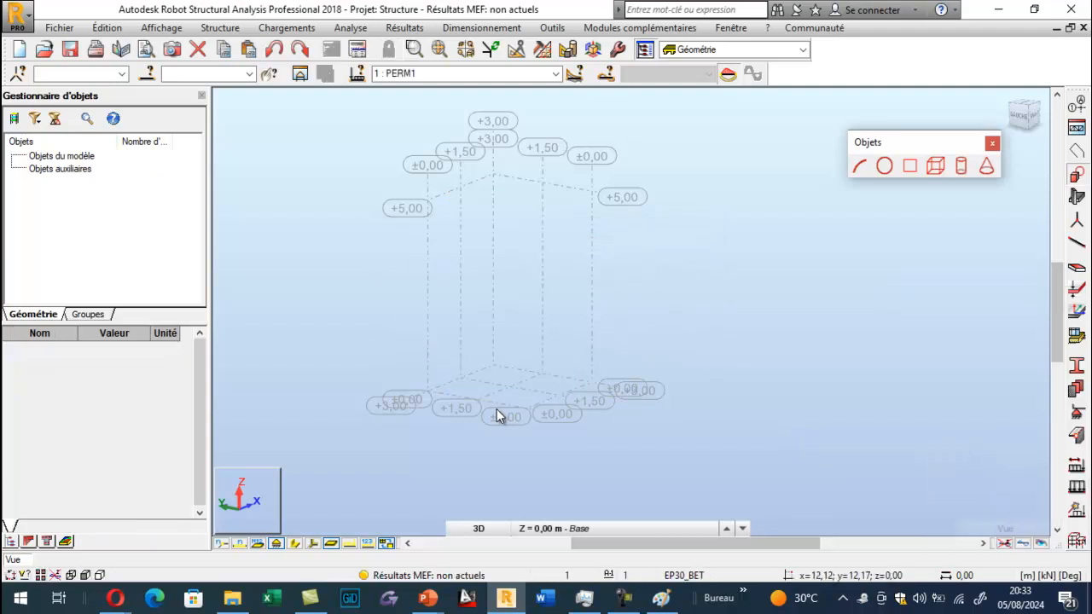
Step: Review the library of typical structures and its list of structure bases, closing it and the Objets toolbar
{"action": "left_click", "coordinate": [1077, 128]}
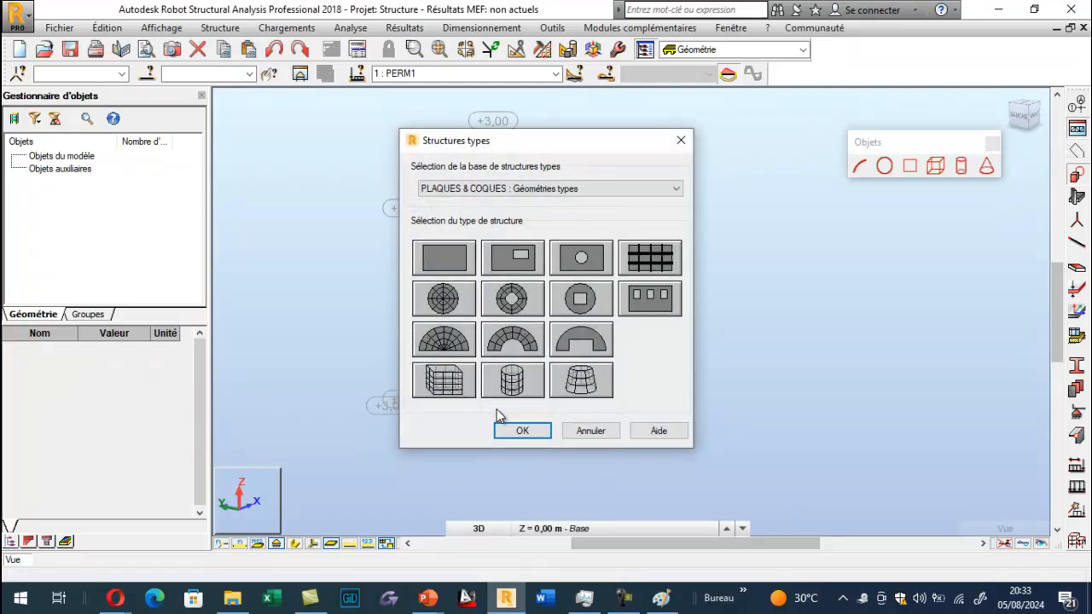
{"action": "left_click", "coordinate": [676, 189]}
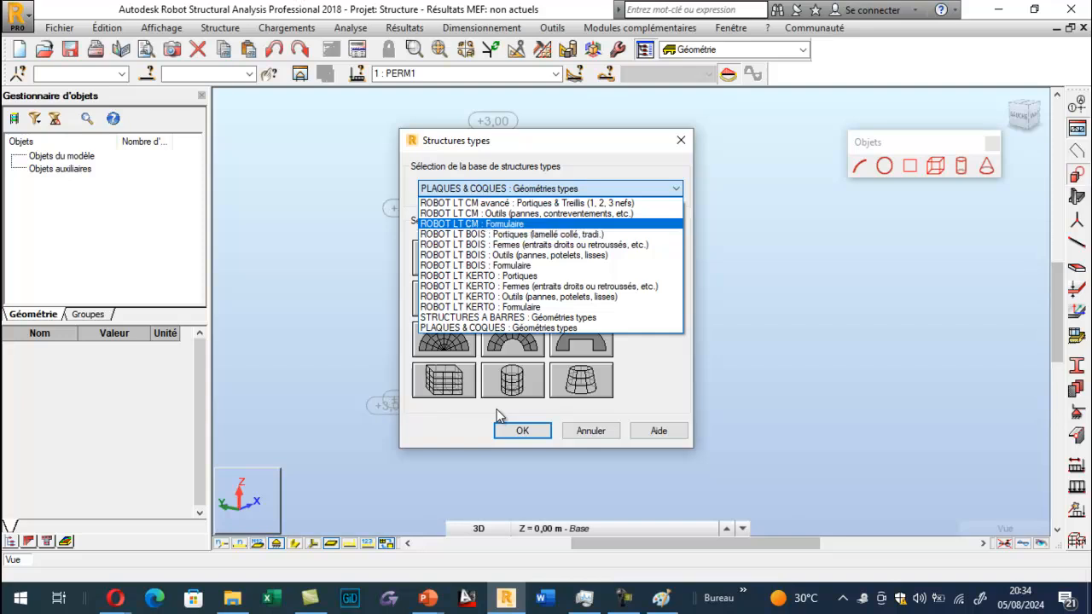
{"action": "key", "text": "Escape"}
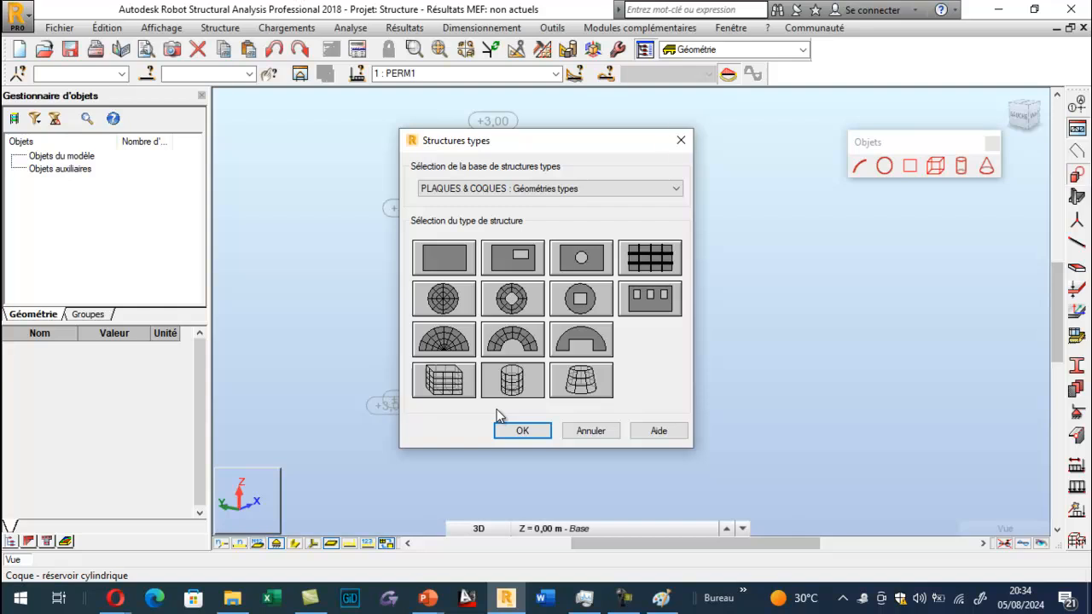
{"action": "left_click", "coordinate": [681, 140]}
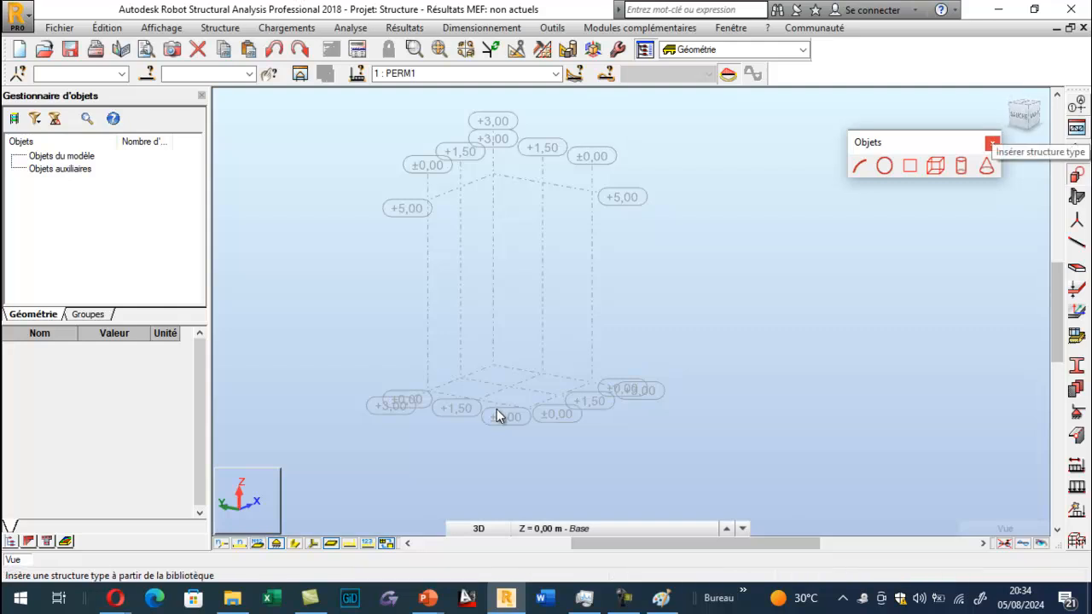
{"action": "left_click", "coordinate": [991, 143]}
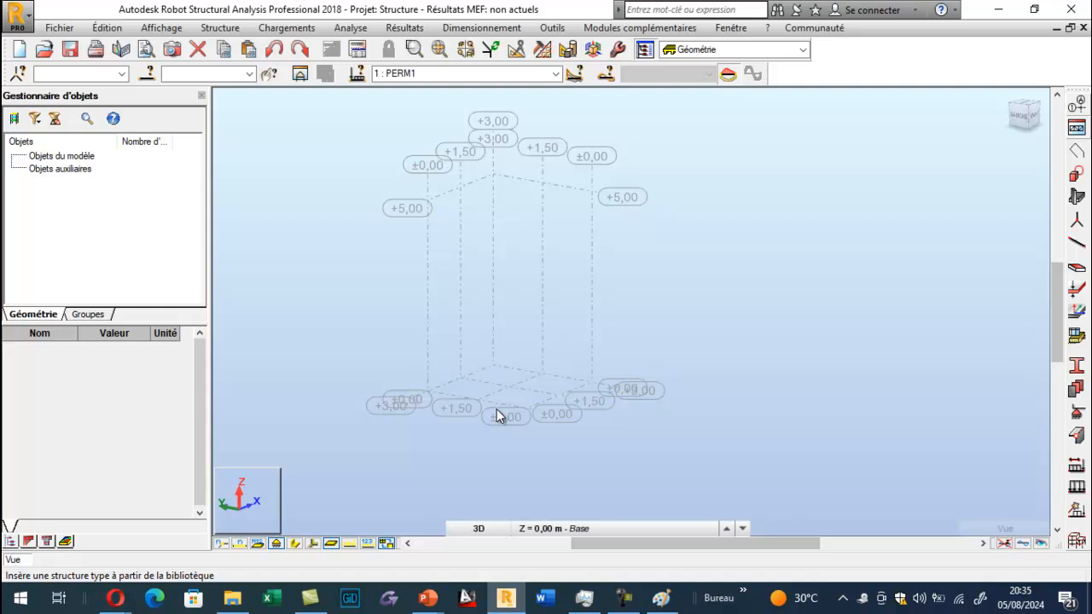
{"action": "left_click", "coordinate": [1077, 128]}
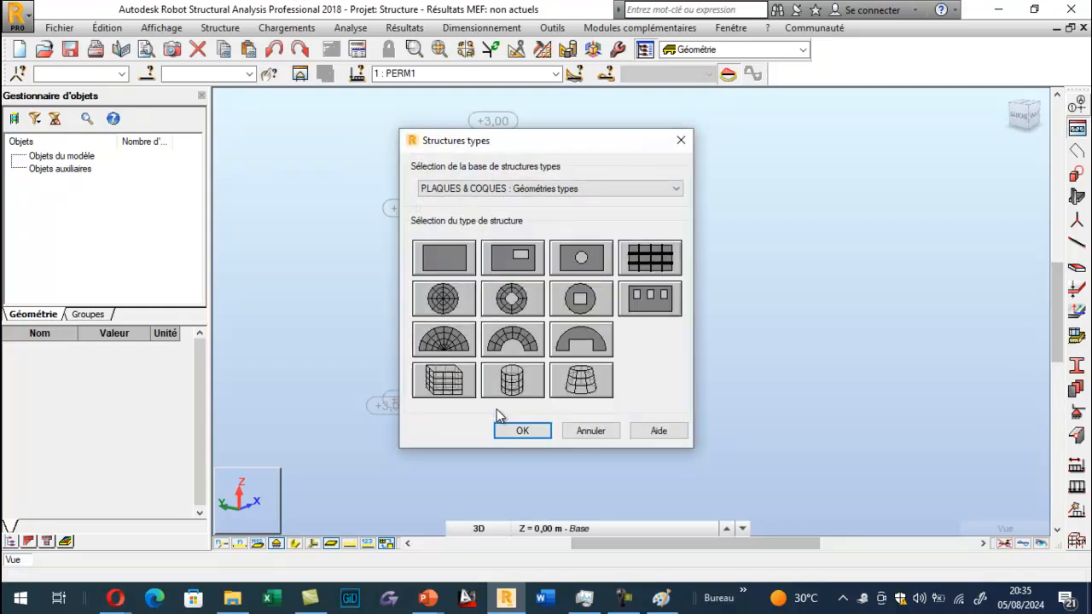
{"action": "left_click", "coordinate": [676, 188]}
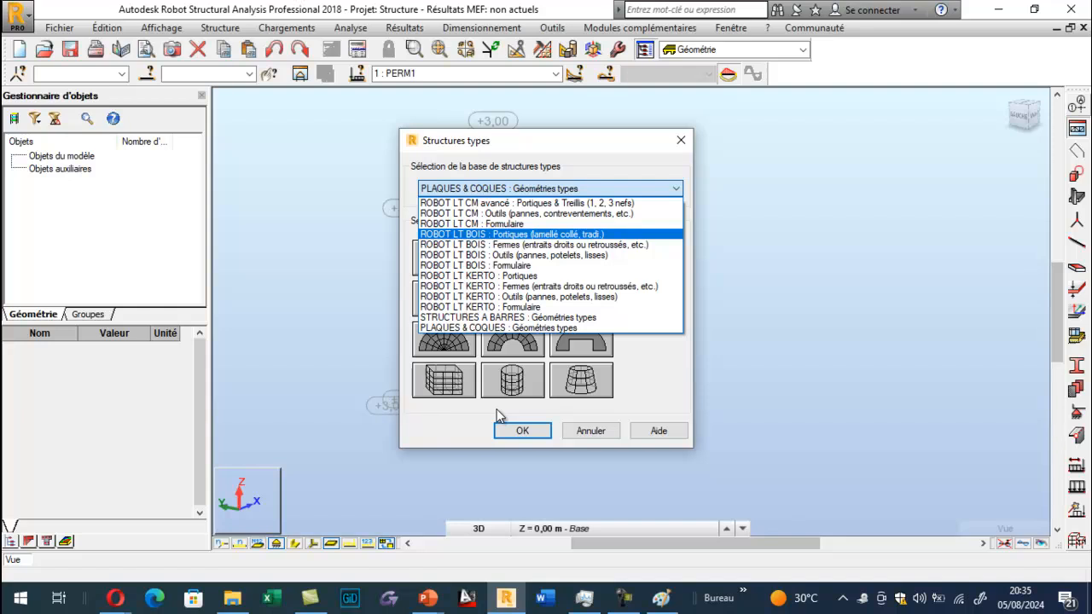
{"action": "left_click", "coordinate": [500, 416]}
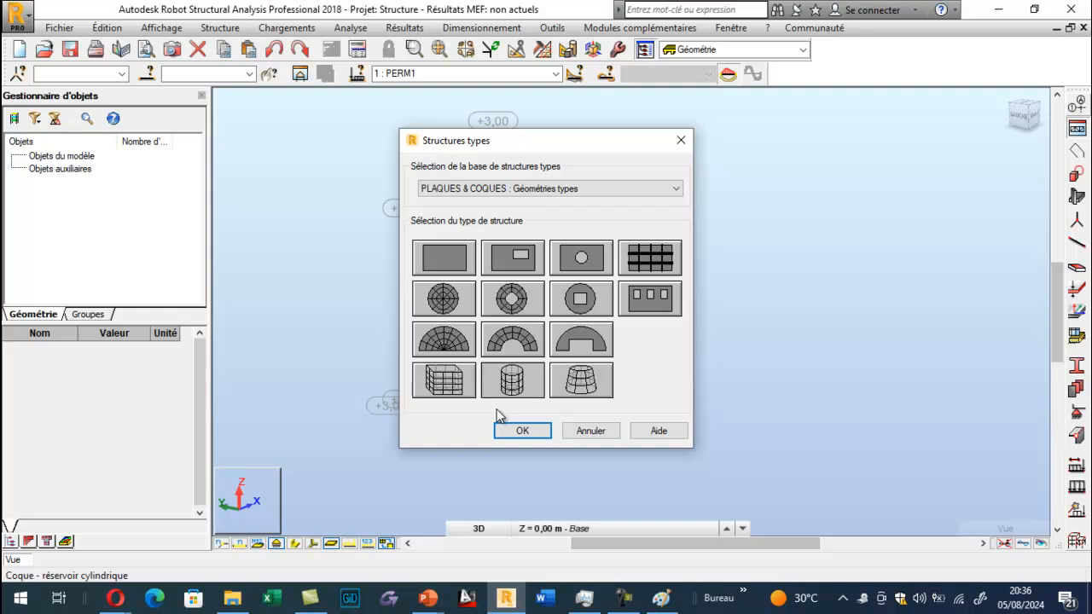
{"action": "key", "text": "Return"}
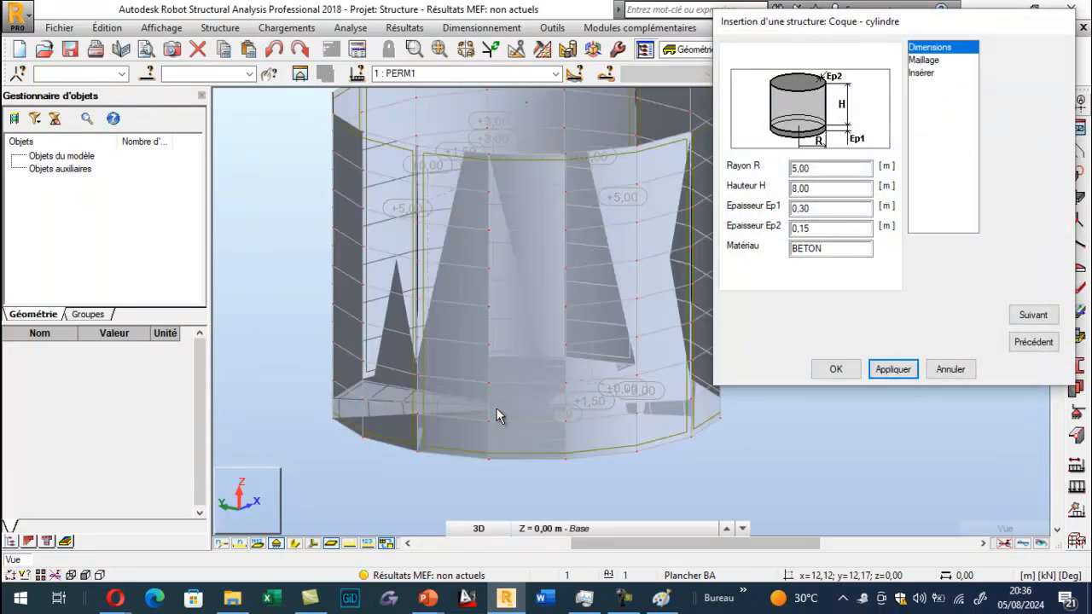
{"action": "scroll", "coordinate": [499, 416], "scroll_direction": "down", "scroll_amount": 3}
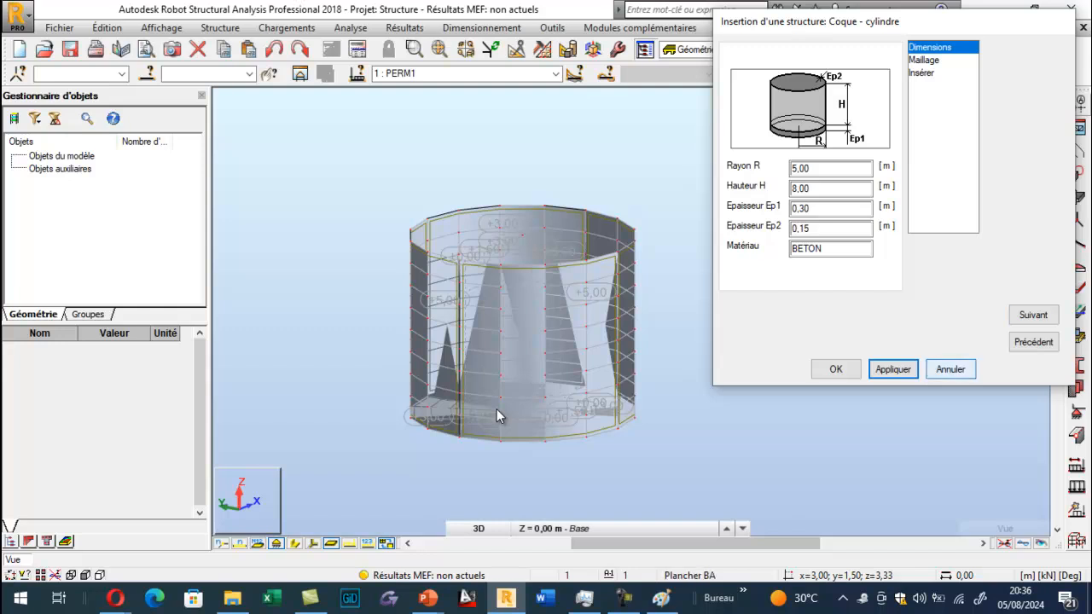
{"action": "key", "text": "Escape"}
Step: Remove all construction lines along X, Y and Z and apply the empty grid
{"action": "left_click", "coordinate": [1077, 105]}
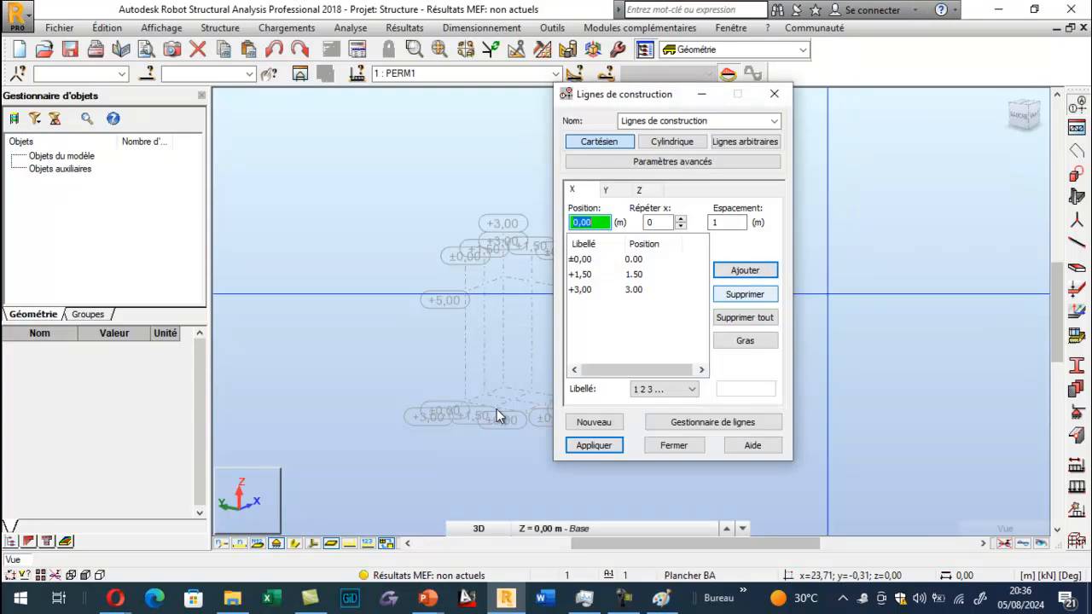
{"action": "left_click", "coordinate": [745, 317]}
{"action": "left_click", "coordinate": [606, 190]}
{"action": "left_click", "coordinate": [745, 317]}
{"action": "left_click", "coordinate": [639, 191]}
{"action": "left_click", "coordinate": [745, 318]}
{"action": "left_click", "coordinate": [594, 446]}
{"action": "left_click", "coordinate": [674, 446]}
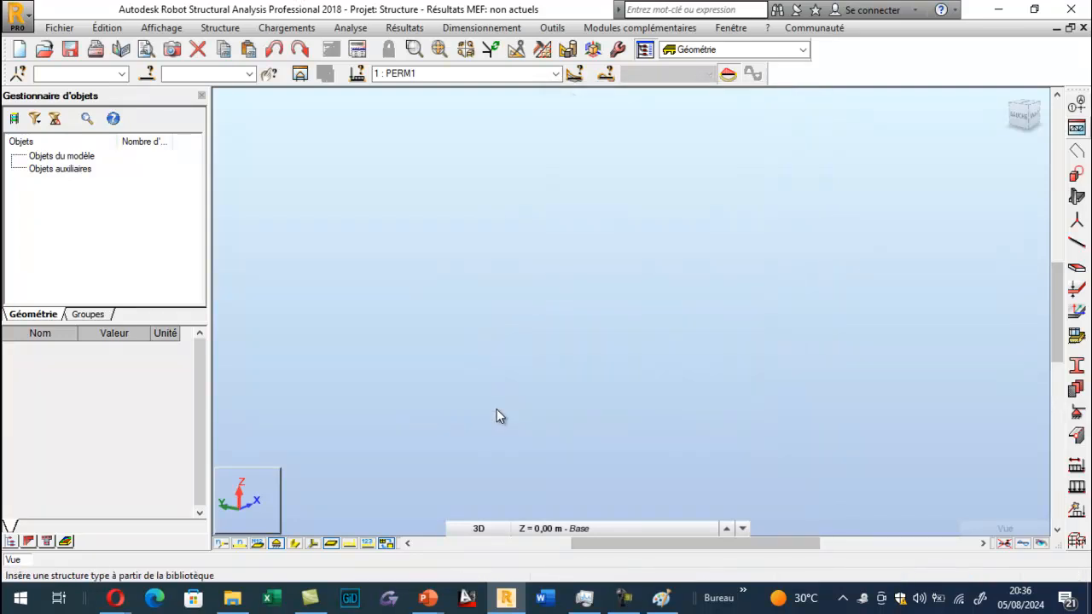
Step: Review the radius, height, thickness and material parameters of the library's cylindrical tank shell without inserting it
{"action": "left_click", "coordinate": [1077, 127]}
{"action": "left_click", "coordinate": [512, 380]}
{"action": "left_click", "coordinate": [512, 431]}
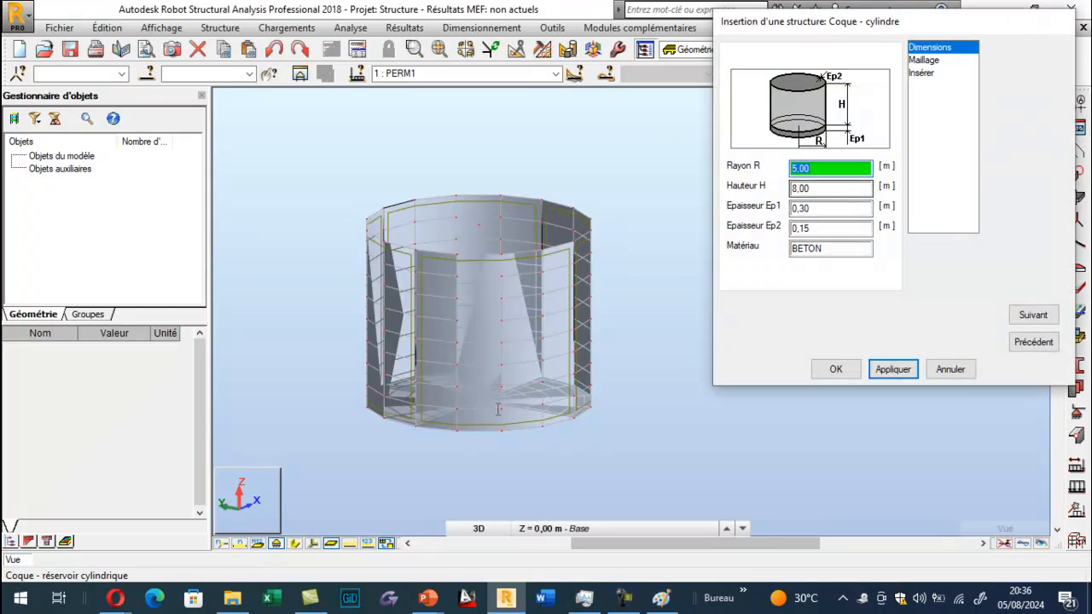
{"action": "key", "text": "Tab"}
{"action": "key", "text": "Tab"}
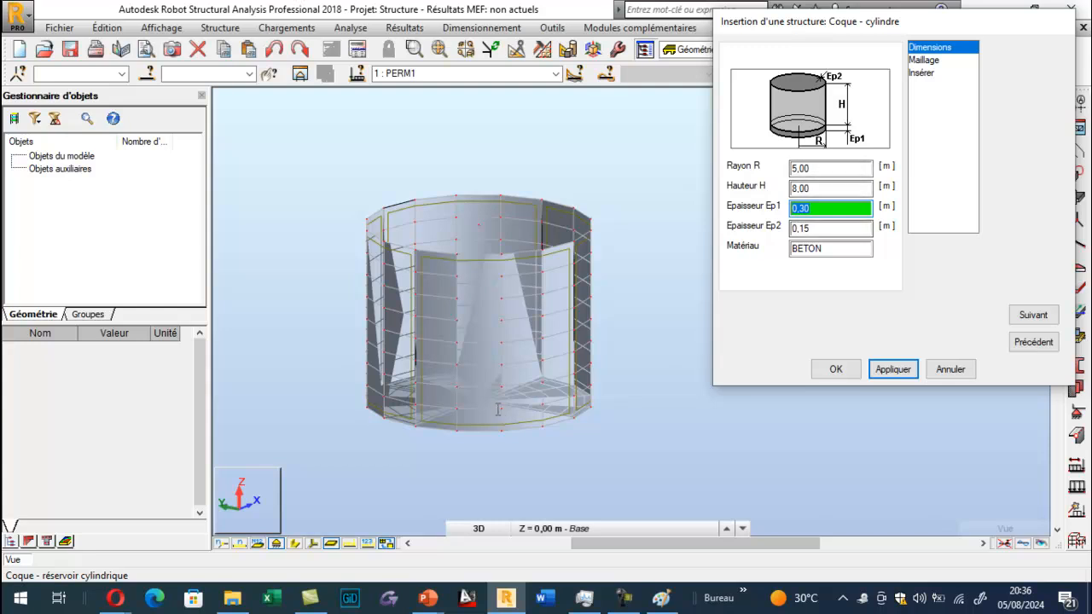
{"action": "key", "text": "Tab"}
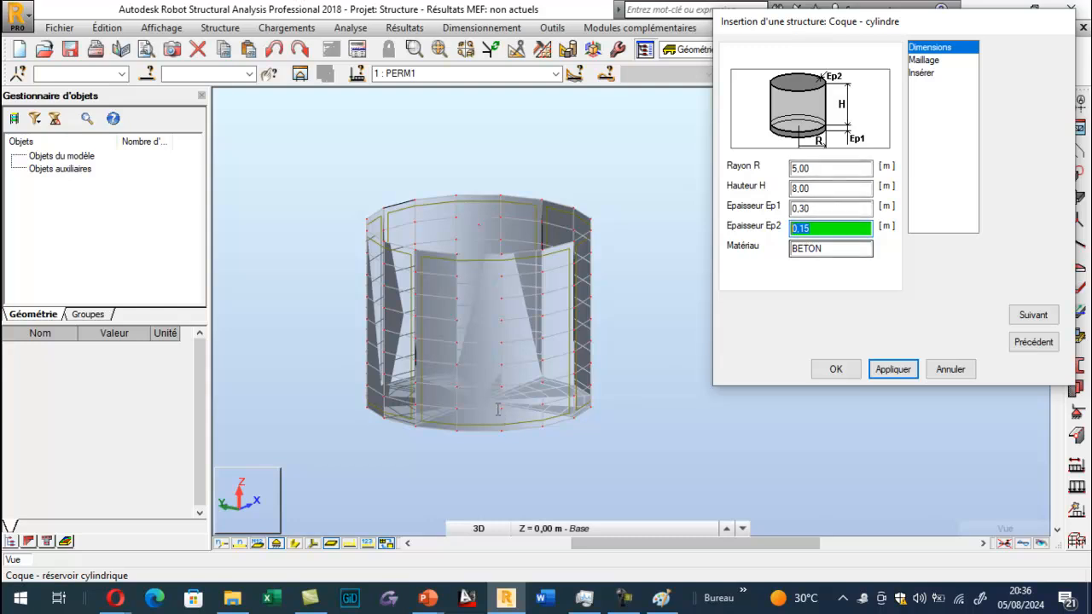
{"action": "key", "text": "Escape"}
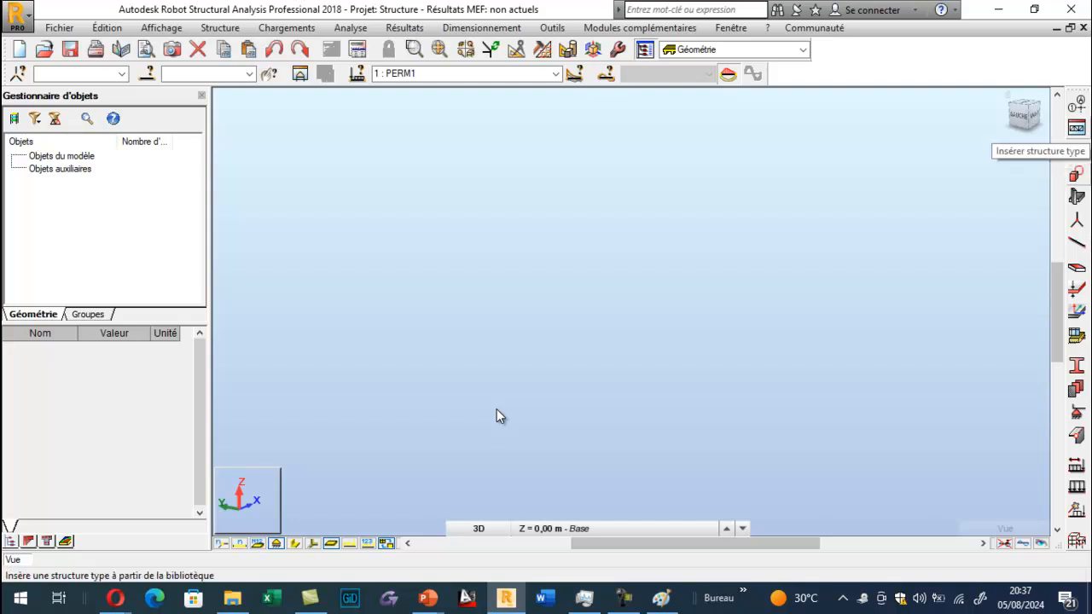
Step: Open the cylindrical tank shell from the PLAQUES & COQUES : Géométries types base of the typical structure library
{"action": "left_click", "coordinate": [1077, 128]}
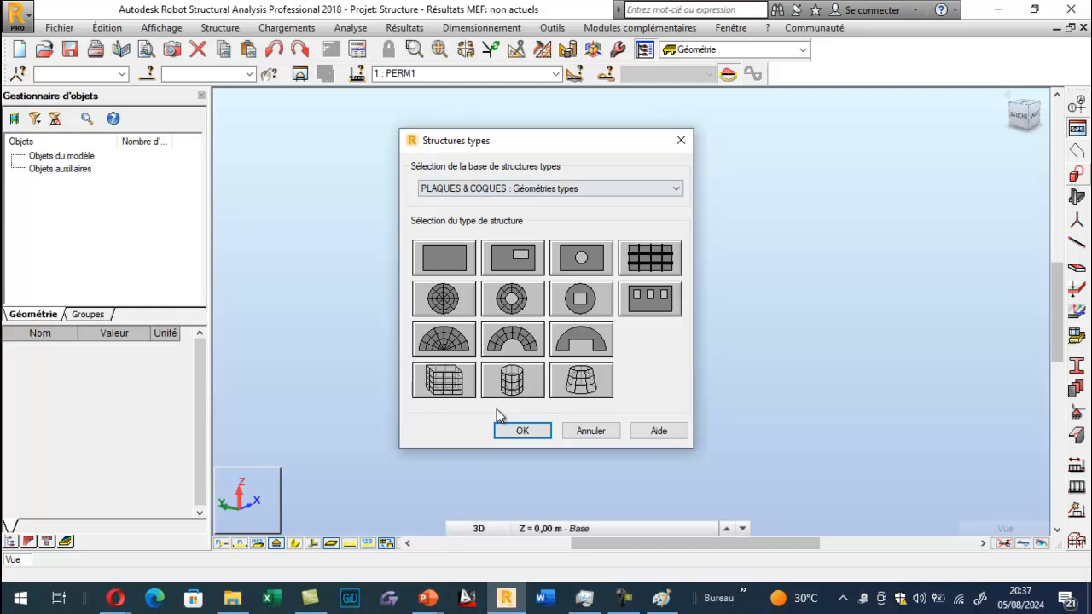
{"action": "left_click", "coordinate": [550, 188]}
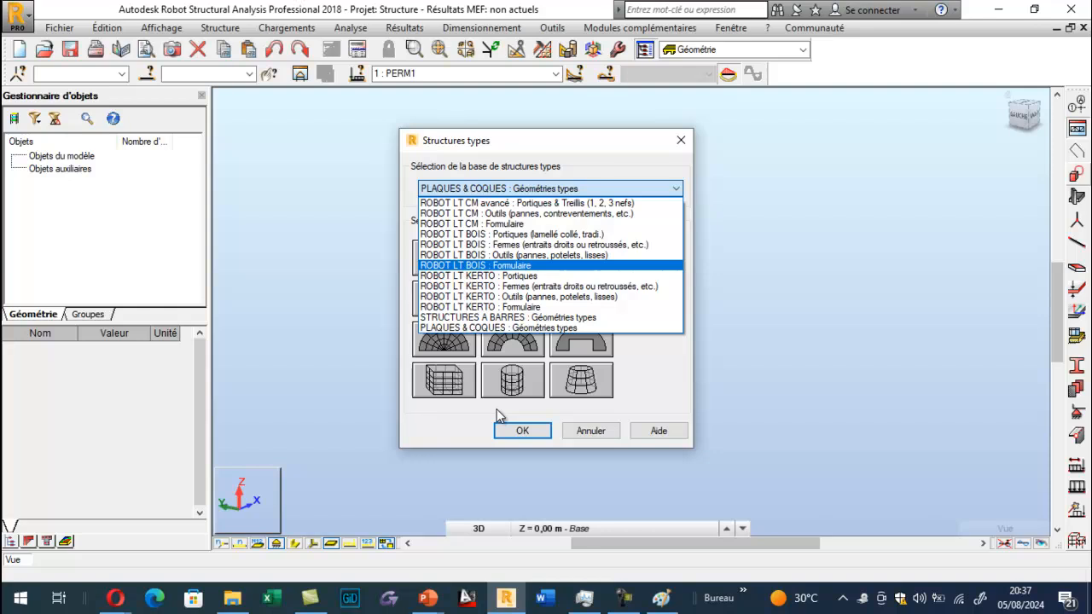
{"action": "key", "text": "End"}
{"action": "key", "text": "Return"}
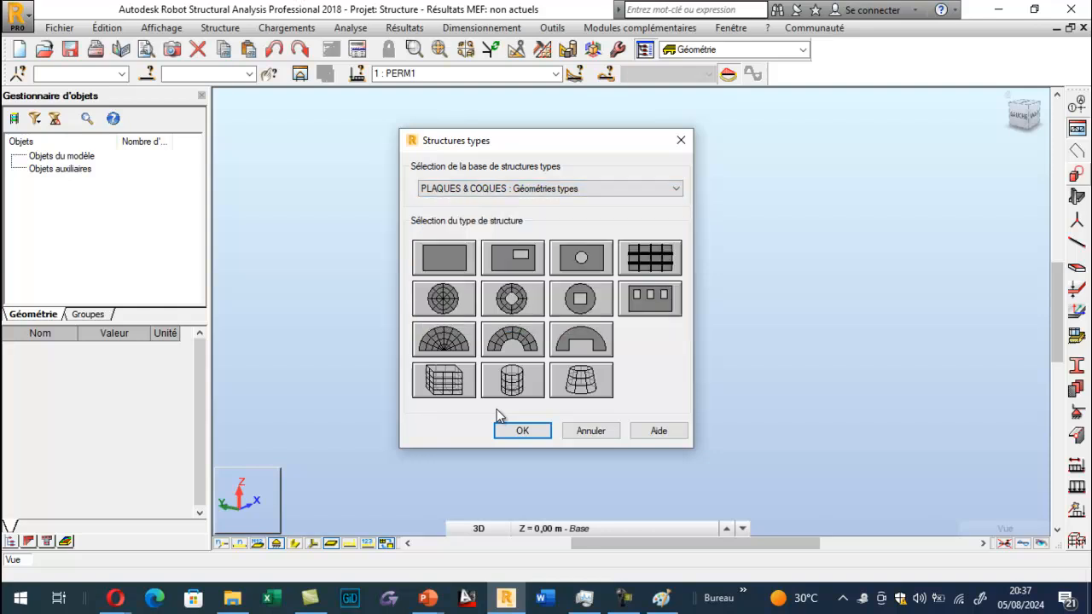
{"action": "key", "text": "Tab"}
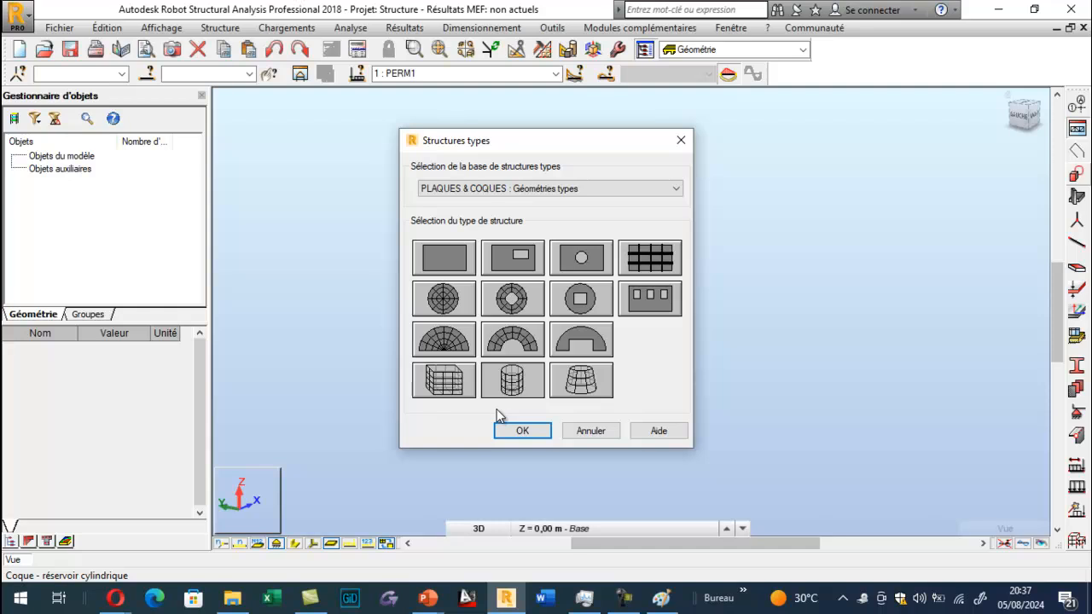
{"action": "key", "text": "Return"}
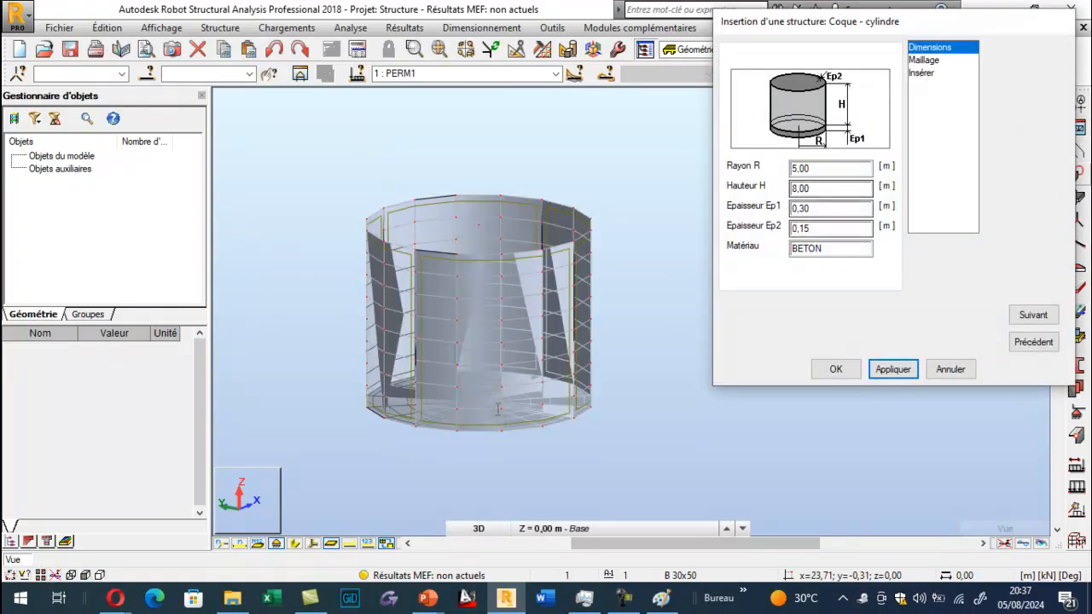
Step: Set the tank's radius R to 1.5 m, height H to 5 m and thickness Ep1 to 0.3 m, and insert it
{"action": "type", "text": "1"}
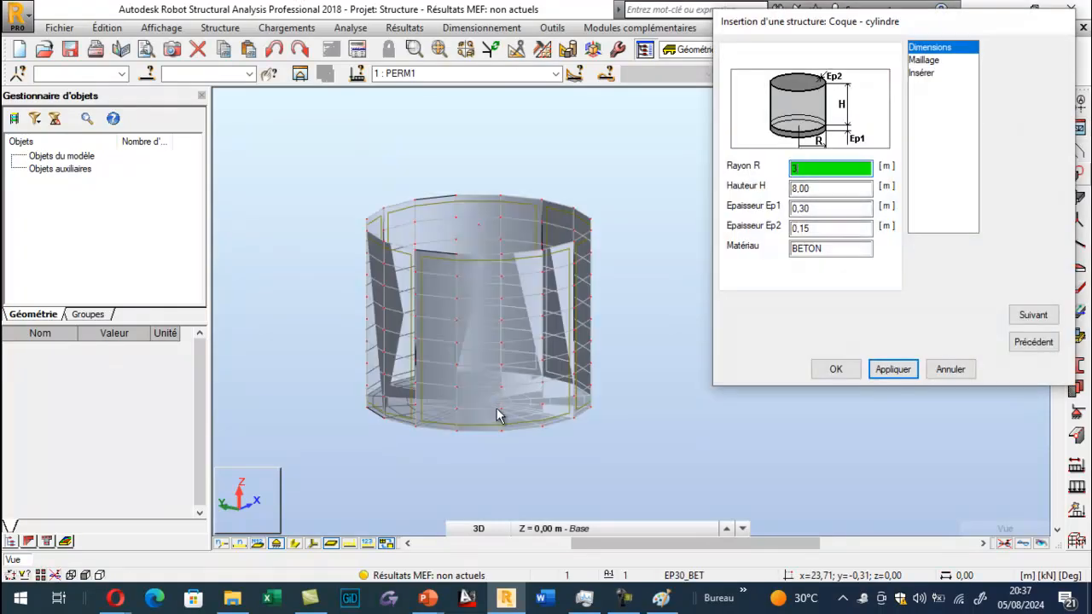
{"action": "type", "text": ".5"}
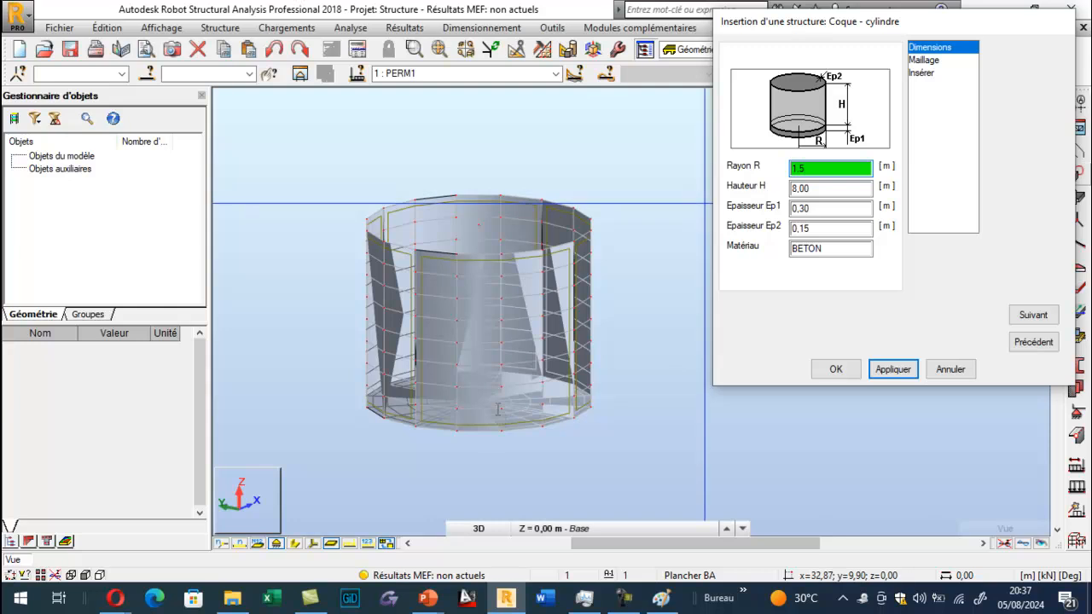
{"action": "key", "text": "Tab"}
{"action": "type", "text": "5"}
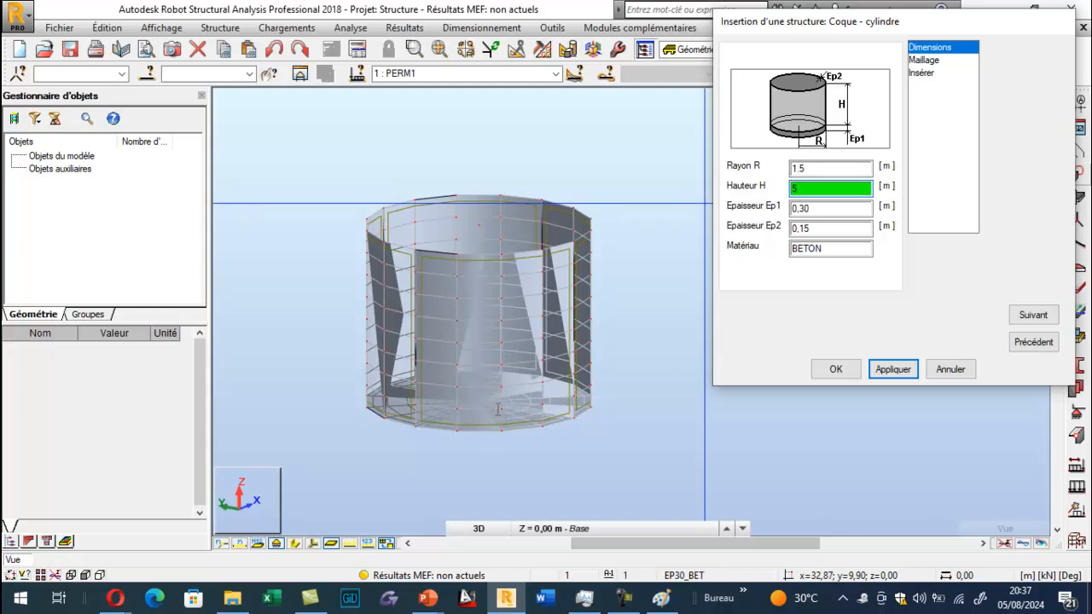
{"action": "key", "text": "Tab"}
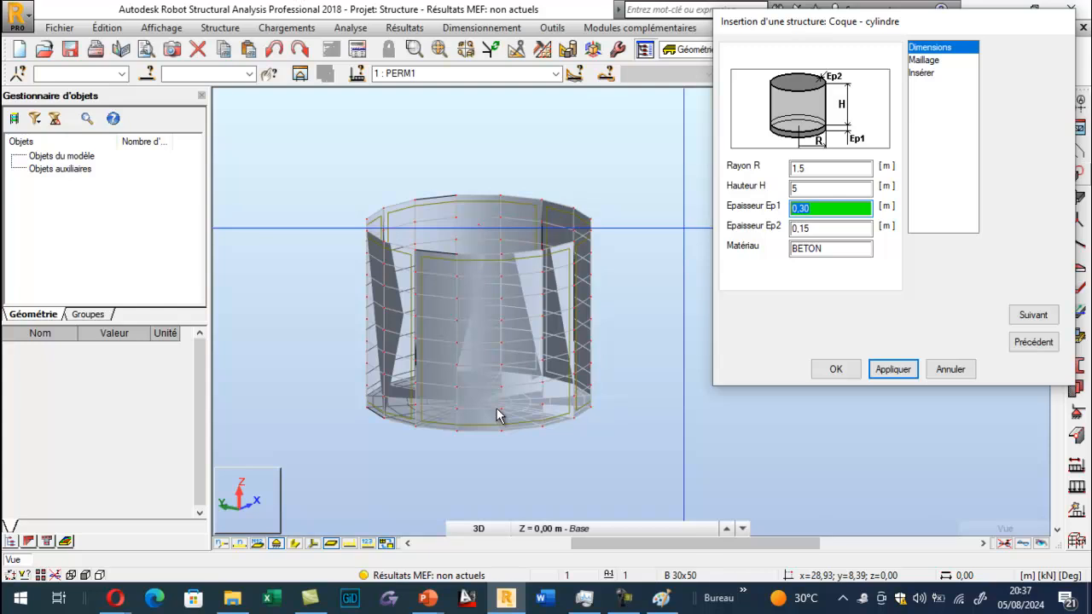
{"action": "type", "text": "0.3"}
{"action": "key", "text": "Tab"}
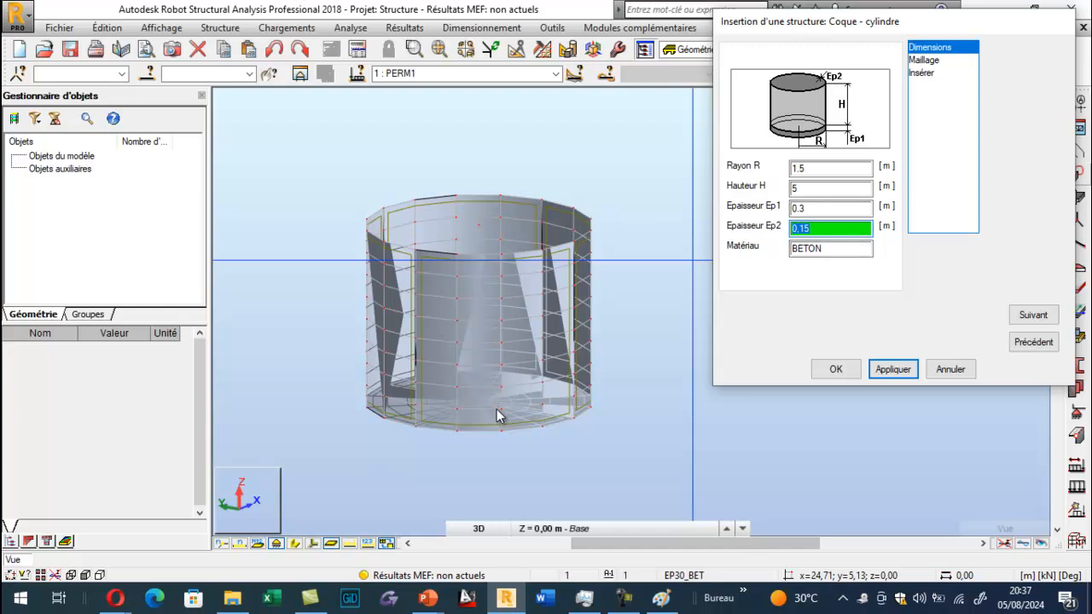
{"action": "key", "text": "Return"}
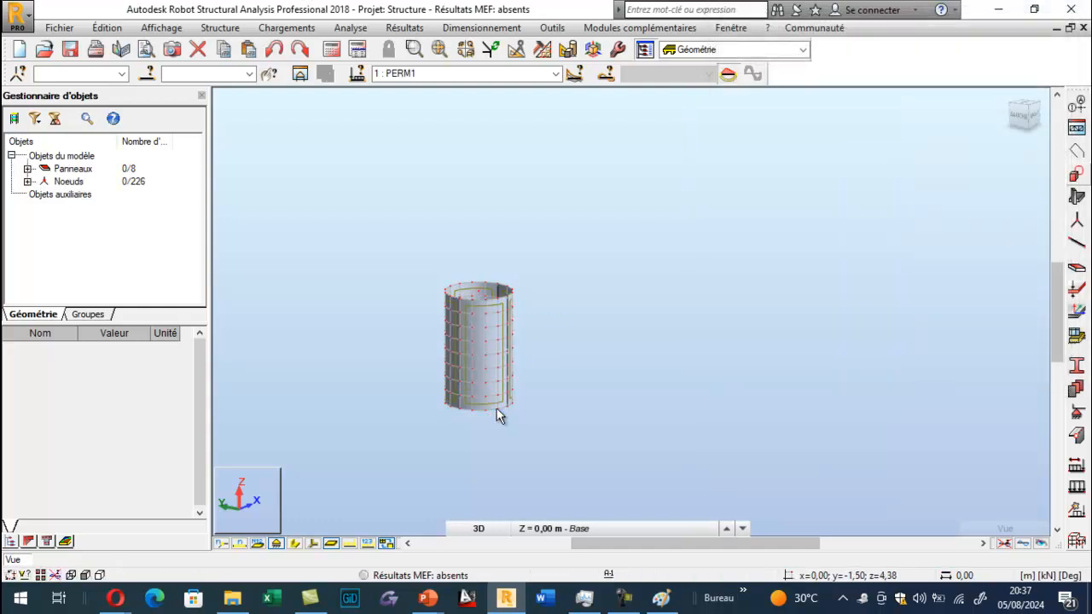
Step: Examine the inserted tank in 3D and pick its wall panels one by one to see how the shell is divided
{"action": "right_click", "coordinate": [499, 415]}
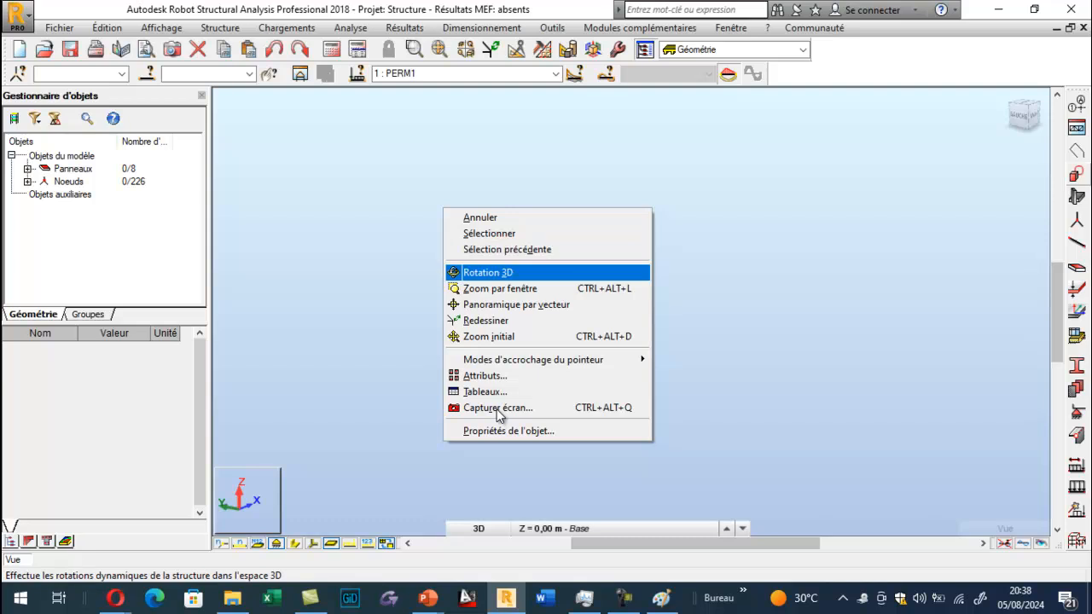
{"action": "left_click", "coordinate": [488, 273]}
{"action": "left_click_drag", "start_coordinate": [497, 410], "coordinate": [496, 409]}
{"action": "scroll", "coordinate": [496, 410], "scroll_direction": "up", "scroll_amount": 4}
{"action": "key", "text": "Escape"}
{"action": "scroll", "coordinate": [496, 410], "scroll_direction": "down", "scroll_amount": 3}
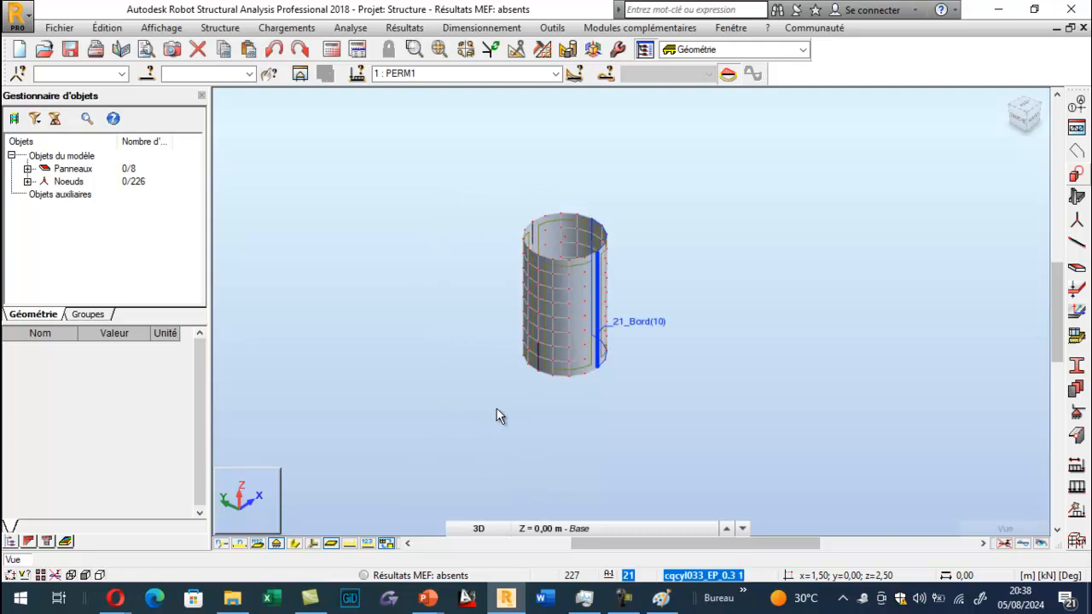
{"action": "scroll", "coordinate": [500, 415], "scroll_direction": "up", "scroll_amount": 3}
{"action": "left_click", "coordinate": [500, 415]}
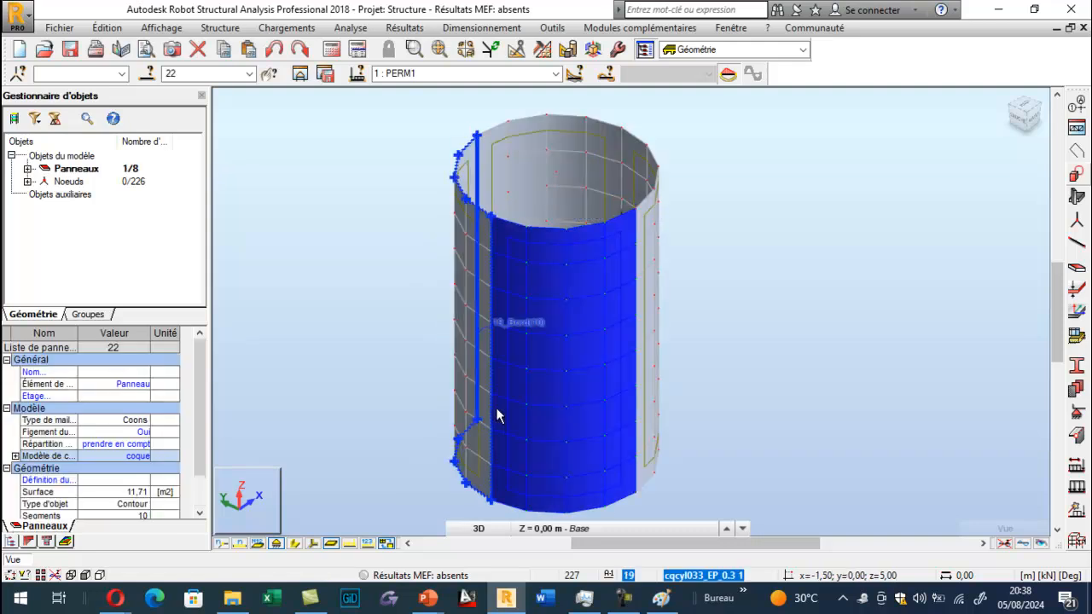
{"action": "left_click", "coordinate": [499, 416]}
{"action": "left_click", "coordinate": [499, 415]}
{"action": "left_click", "coordinate": [500, 415]}
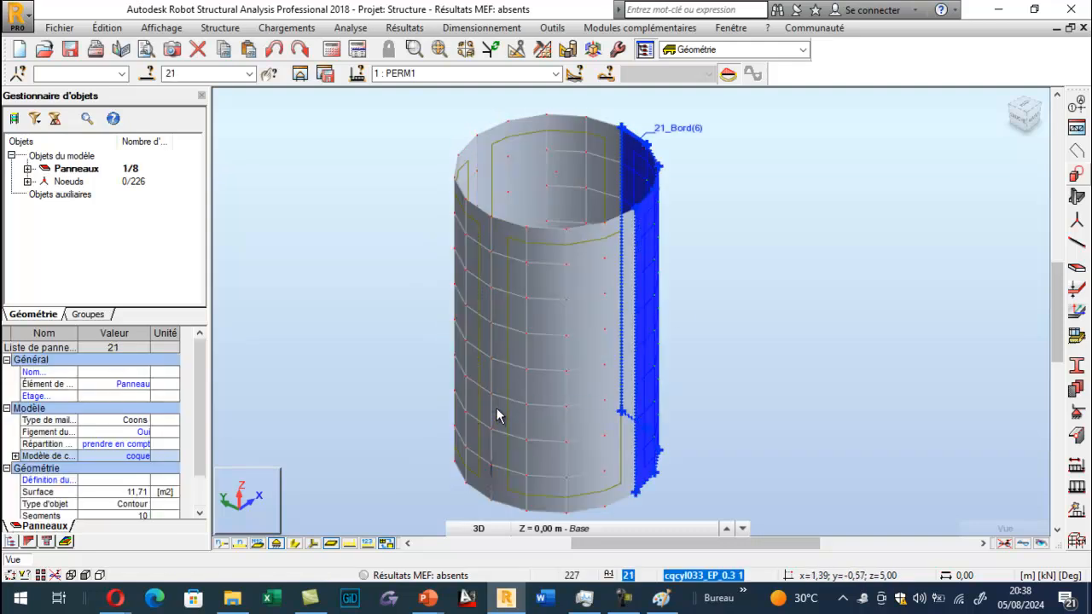
Step: Inspect the tank's bottom panels from below, and return to a view of the whole tank from above
{"action": "right_click", "coordinate": [404, 191]}
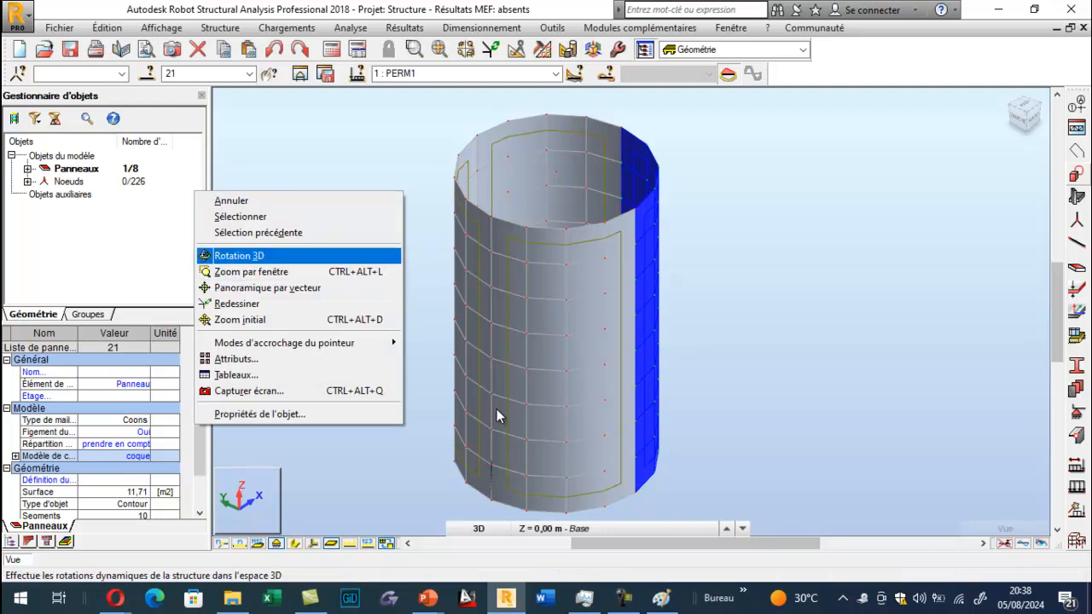
{"action": "left_click", "coordinate": [239, 255]}
{"action": "left_click_drag", "start_coordinate": [499, 415], "coordinate": [499, 358]}
{"action": "scroll", "coordinate": [499, 415], "scroll_direction": "up", "scroll_amount": 3}
{"action": "left_click", "coordinate": [499, 415]}
{"action": "left_click", "coordinate": [499, 415]}
{"action": "scroll", "coordinate": [499, 416], "scroll_direction": "down", "scroll_amount": 3}
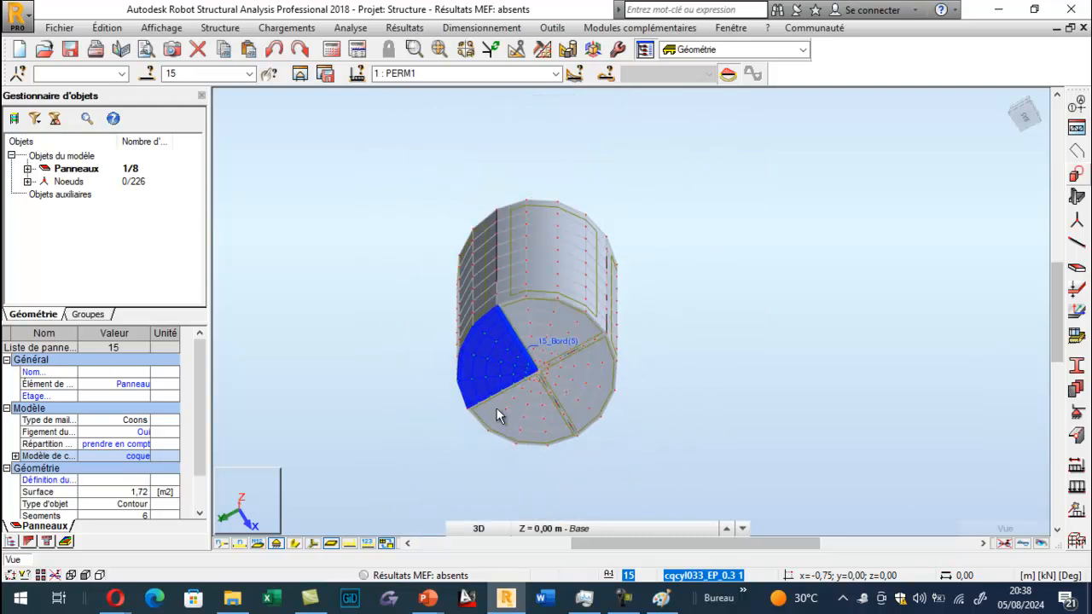
{"action": "left_click_drag", "start_coordinate": [500, 415], "coordinate": [496, 409]}
{"action": "right_click", "coordinate": [496, 409]}
{"action": "left_click", "coordinate": [388, 273]}
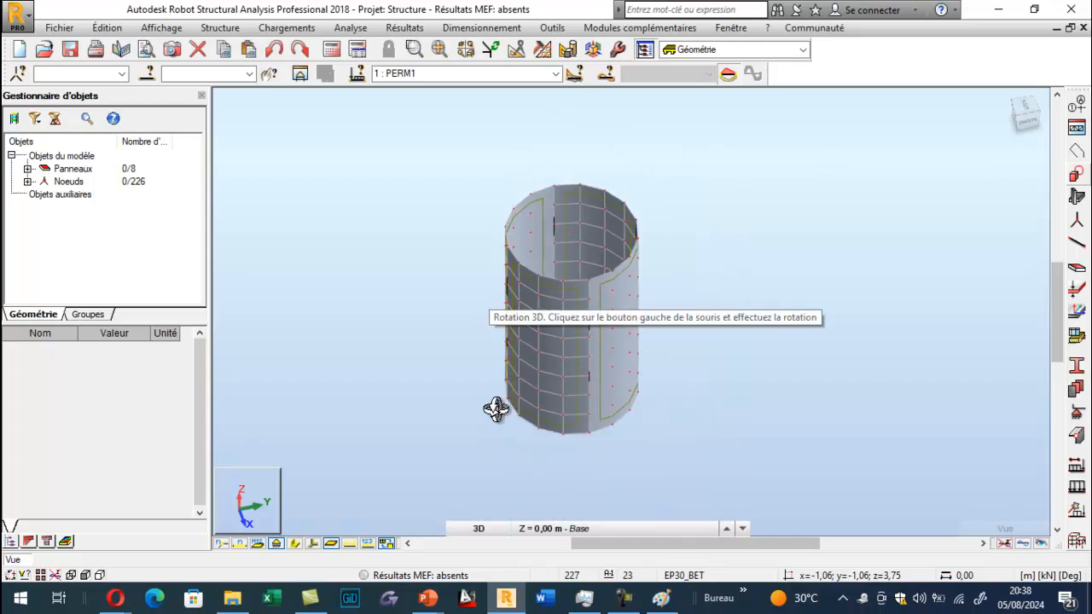
{"action": "left_click_drag", "start_coordinate": [495, 409], "coordinate": [495, 407]}
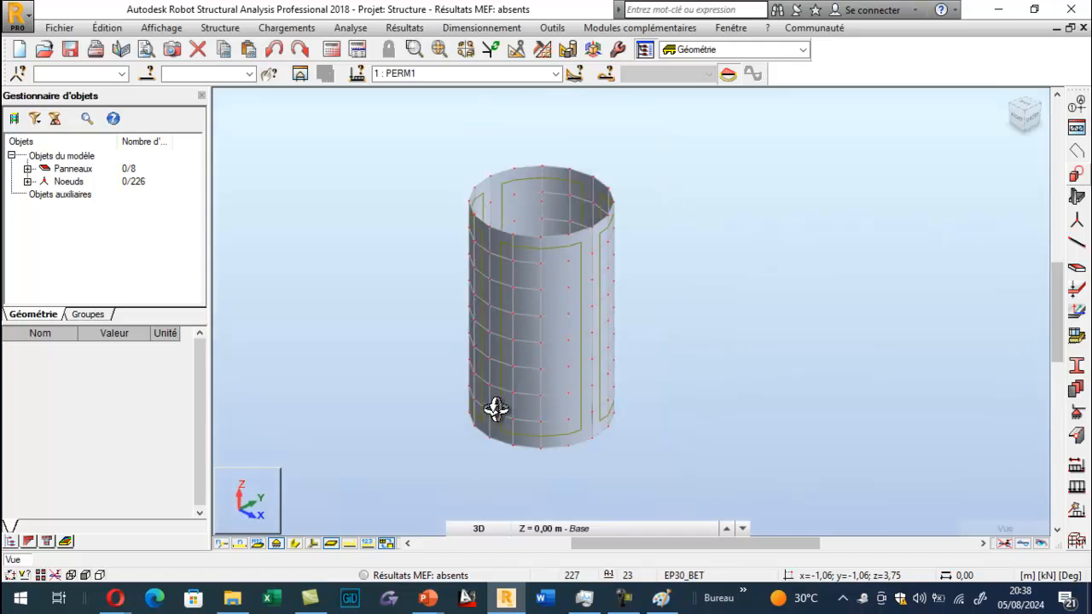
Step: Expand the list of panels and highlight panels 17, 19 and 20 to identify them in the model
{"action": "left_click", "coordinate": [499, 416]}
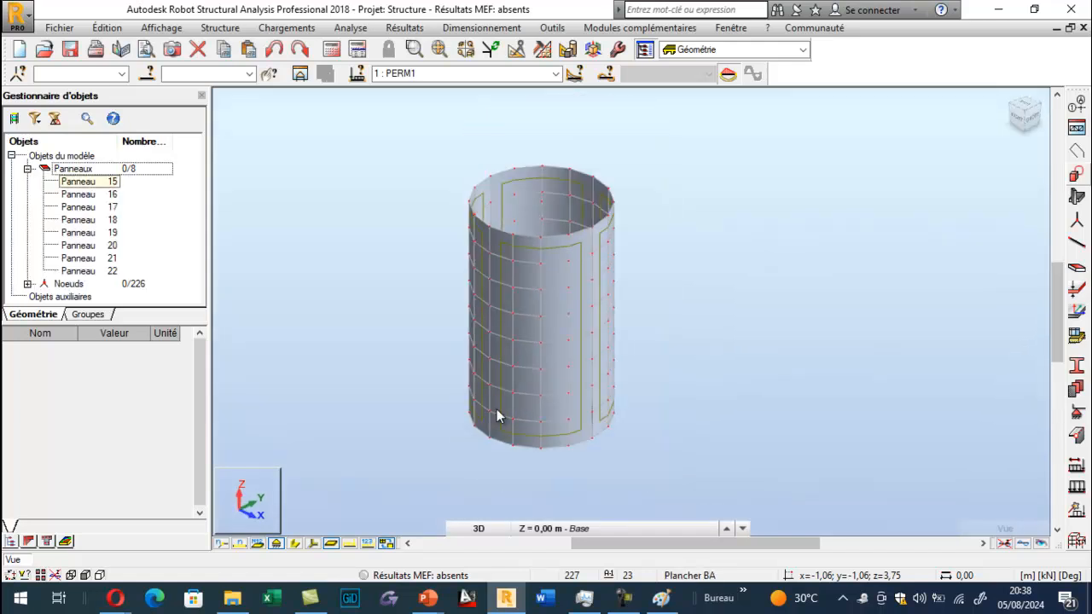
{"action": "left_click", "coordinate": [499, 416]}
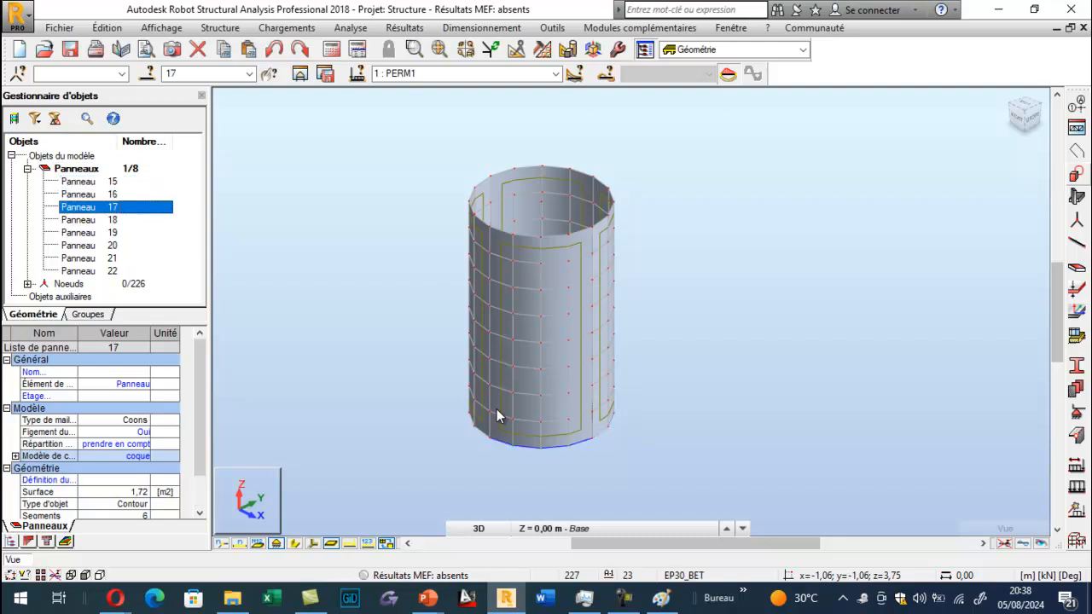
{"action": "left_click", "coordinate": [499, 417]}
{"action": "left_click", "coordinate": [498, 416]}
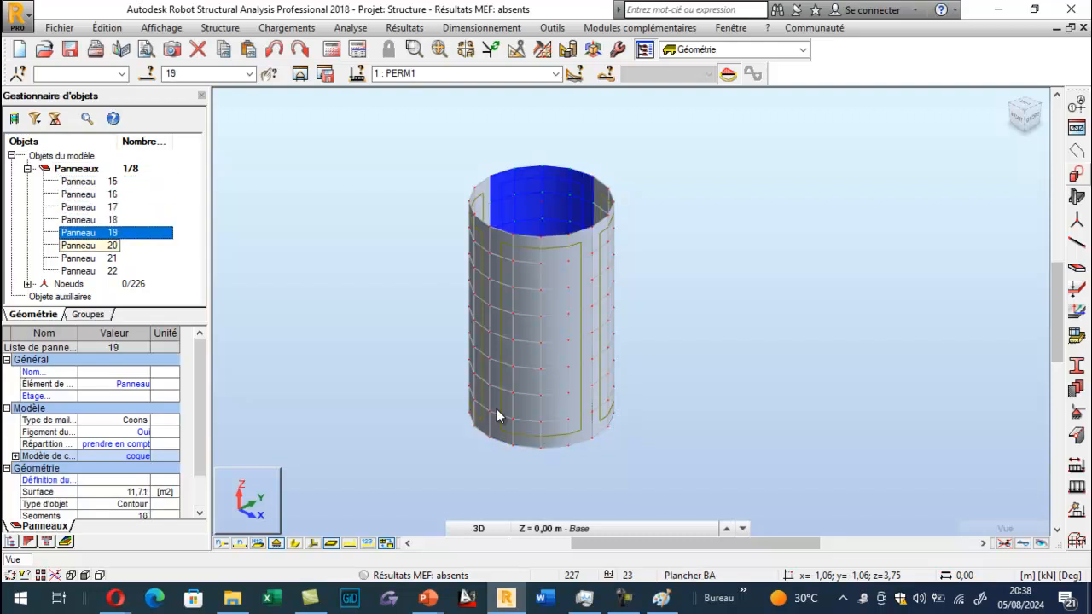
{"action": "left_click", "coordinate": [499, 417]}
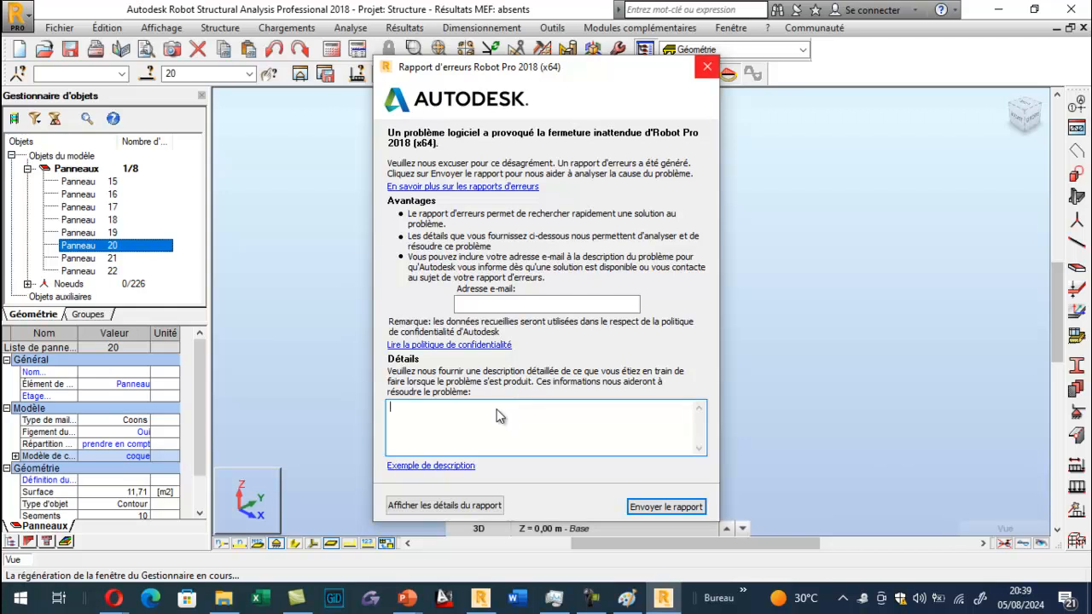
Step: Cancel the error report without sending it, and reopen the PLAQUES & COQUES structure library in a new project
{"action": "left_click", "coordinate": [708, 66]}
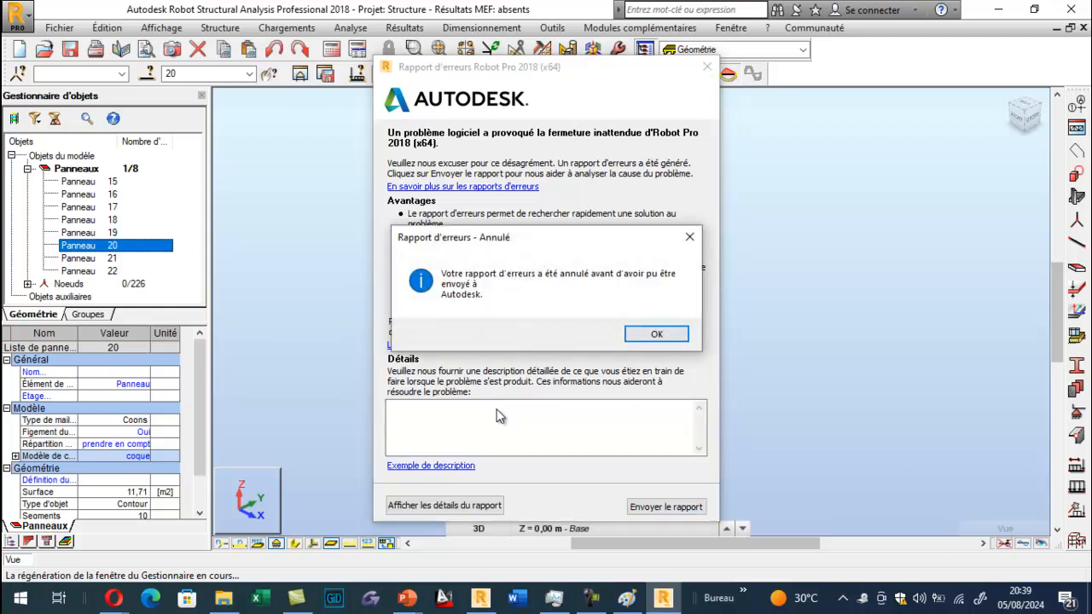
{"action": "key", "text": "Return"}
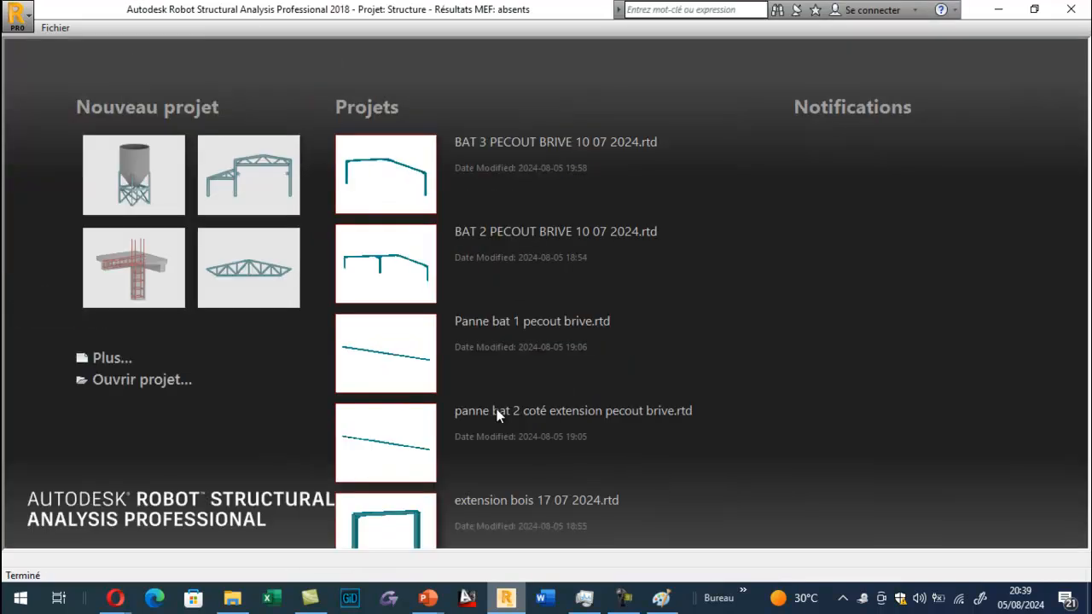
{"action": "left_click", "coordinate": [498, 414]}
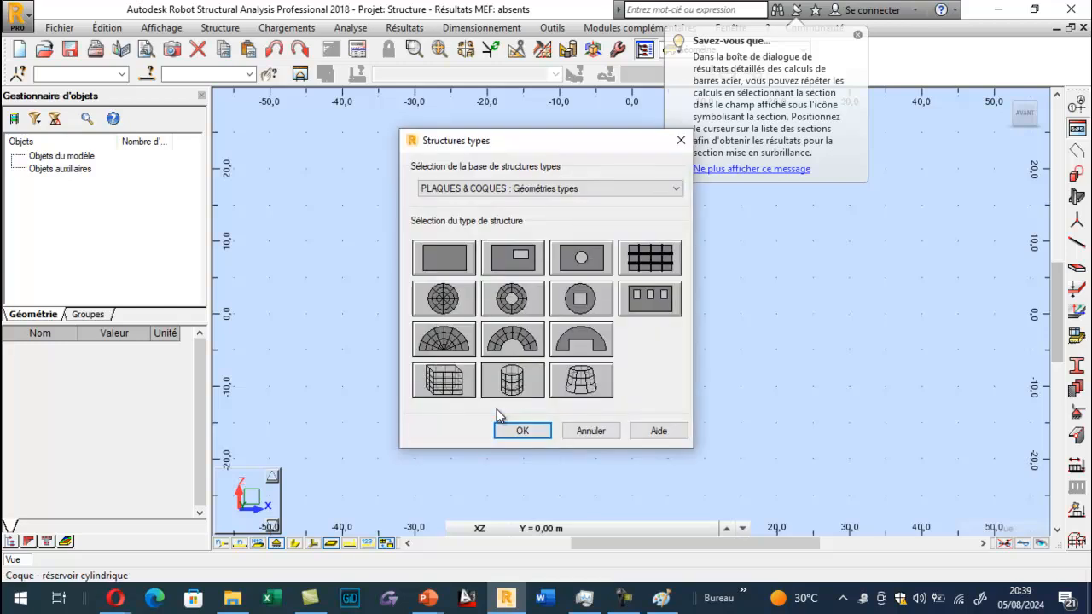
Step: Open the cylindrical tank shell, set its radius R to 1.5 m and height H to 5 m, and proceed to the mesh parameters
{"action": "left_click", "coordinate": [509, 389]}
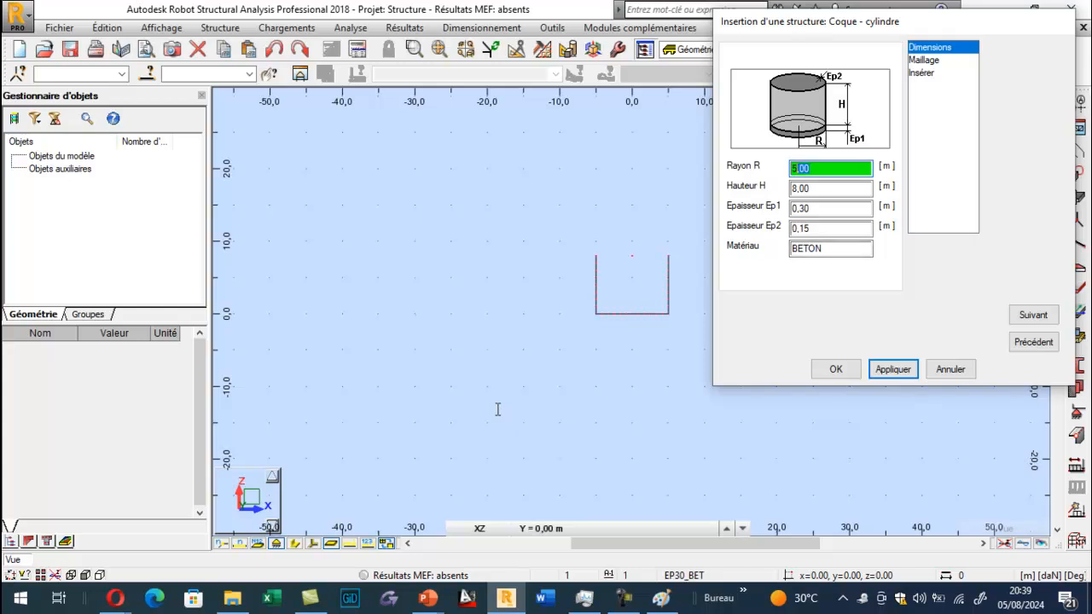
{"action": "type", "text": "1,5"}
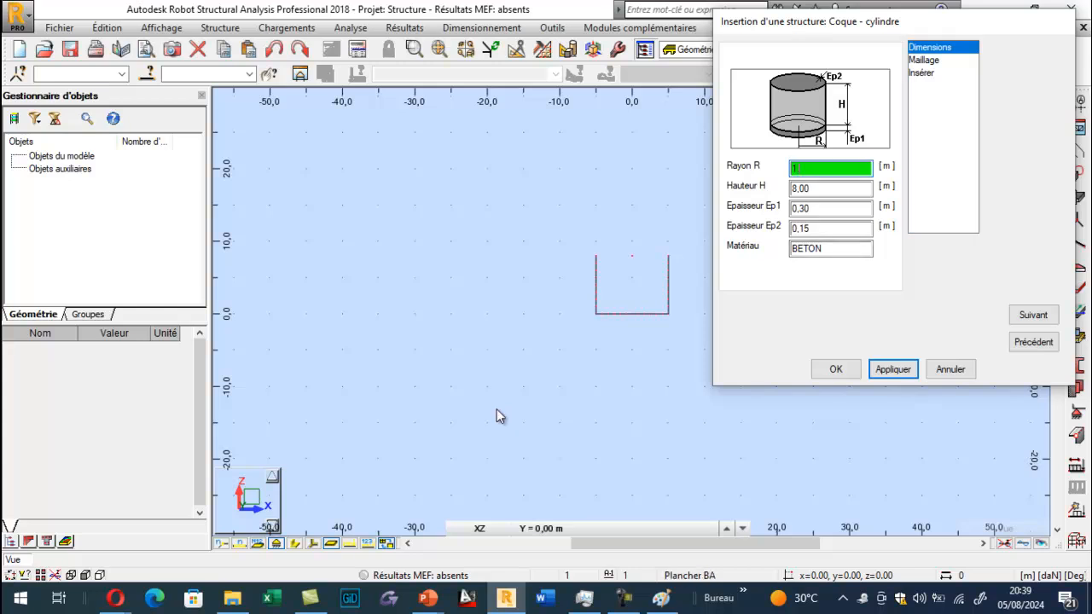
{"action": "key", "text": "Tab"}
{"action": "type", "text": "5"}
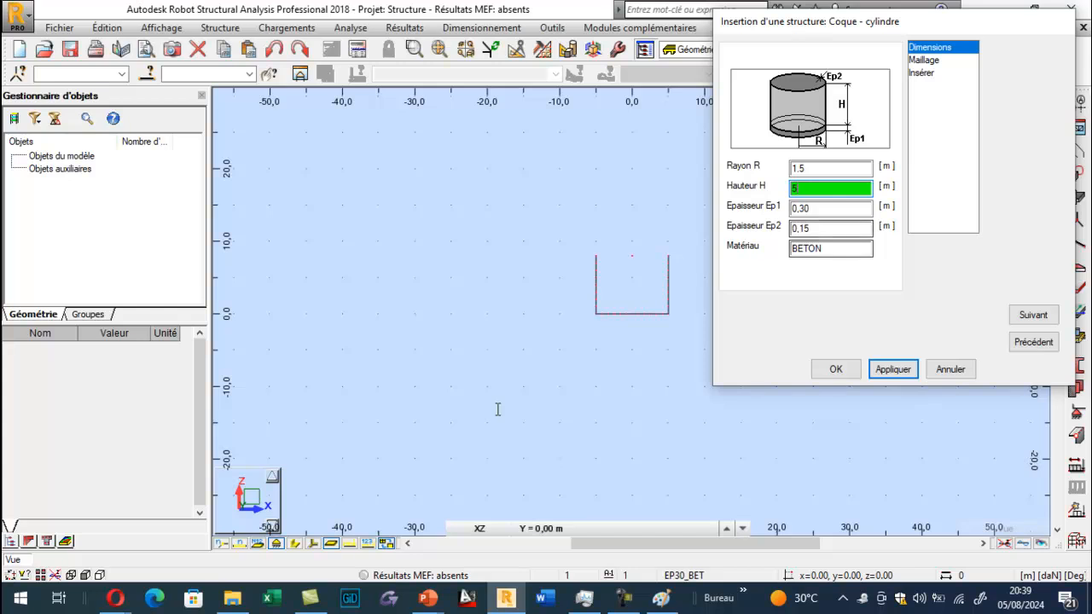
{"action": "key", "text": "Tab"}
{"action": "key", "text": "Tab"}
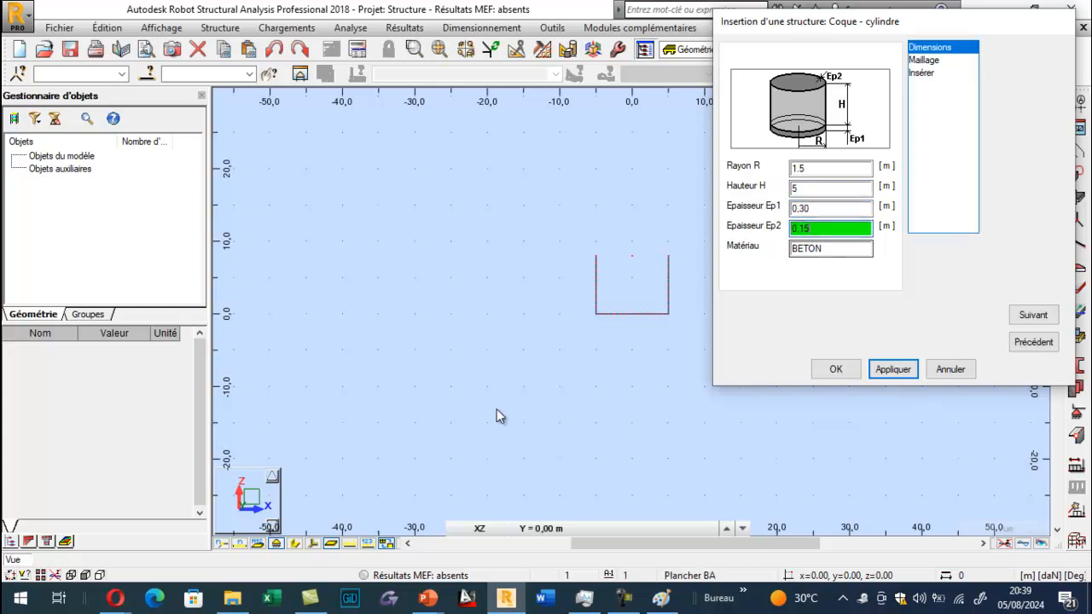
{"action": "key", "text": "Return"}
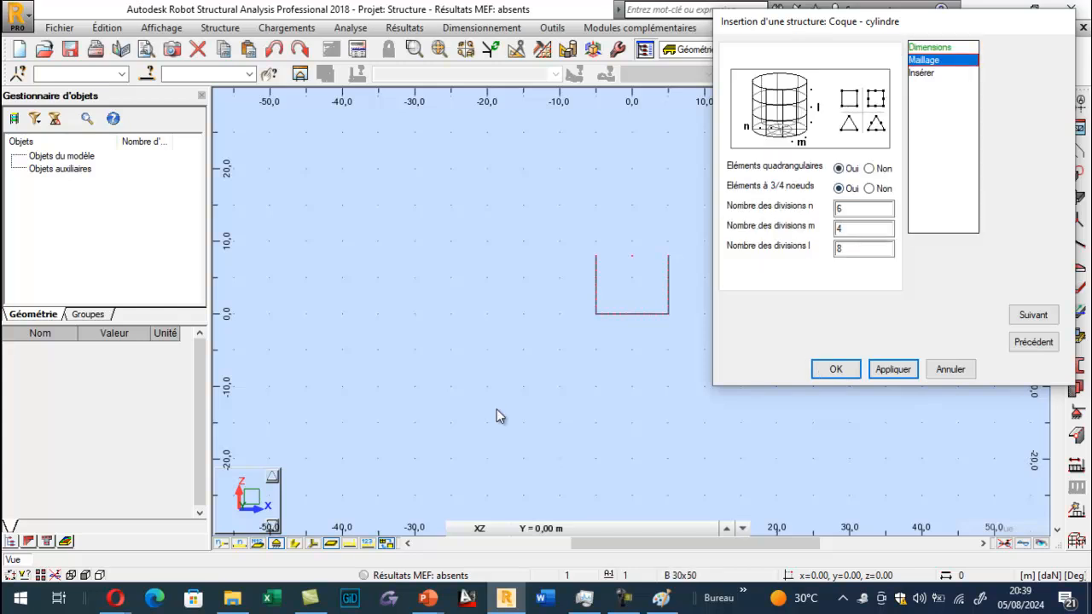
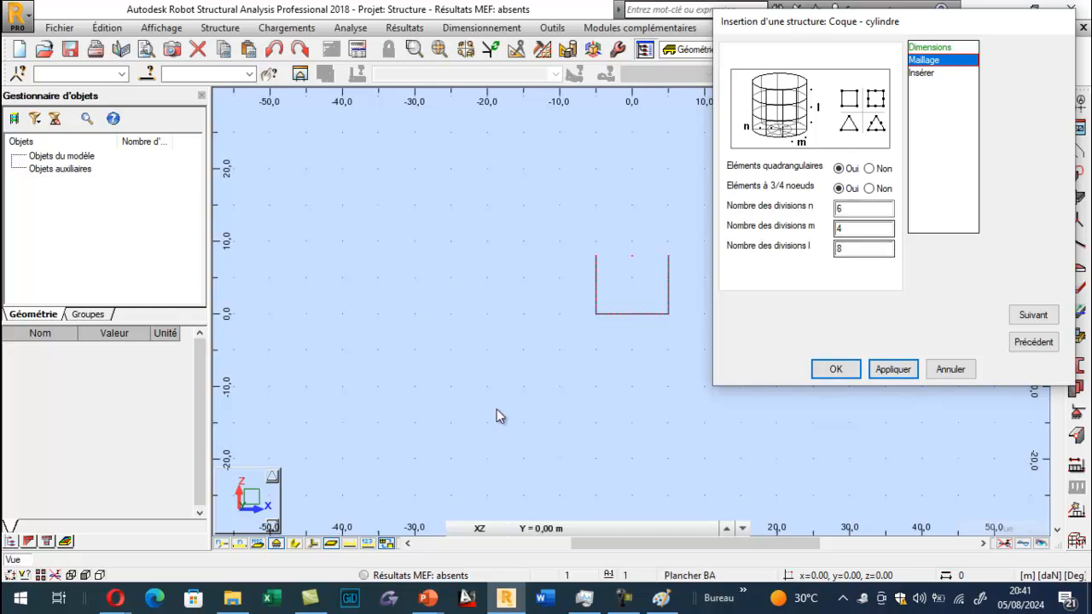
Step: Set the tank mesh's division numbers n, m and l to 10 each
{"action": "type", "text": "10"}
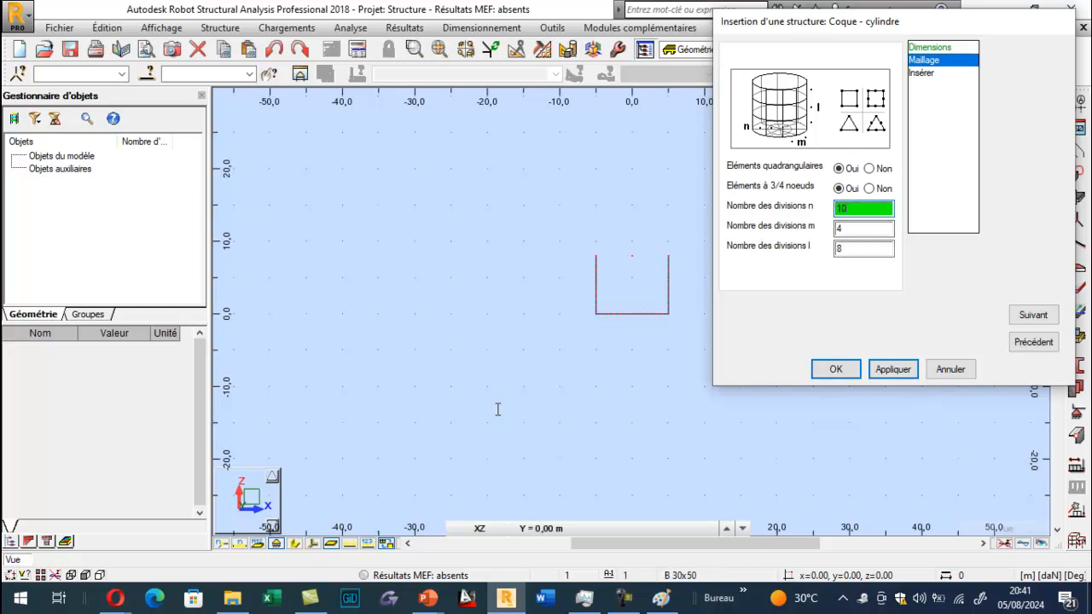
{"action": "key", "text": "Tab"}
{"action": "type", "text": "10"}
{"action": "key", "text": "Tab"}
{"action": "type", "text": "010"}
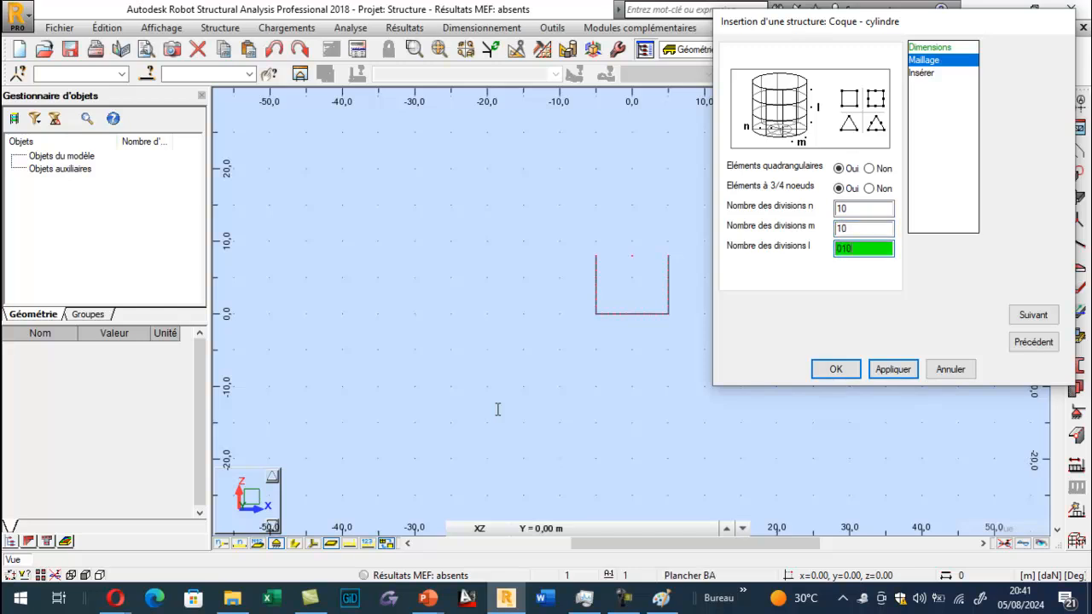
{"action": "key", "text": "shift+Home"}
{"action": "type", "text": "10"}
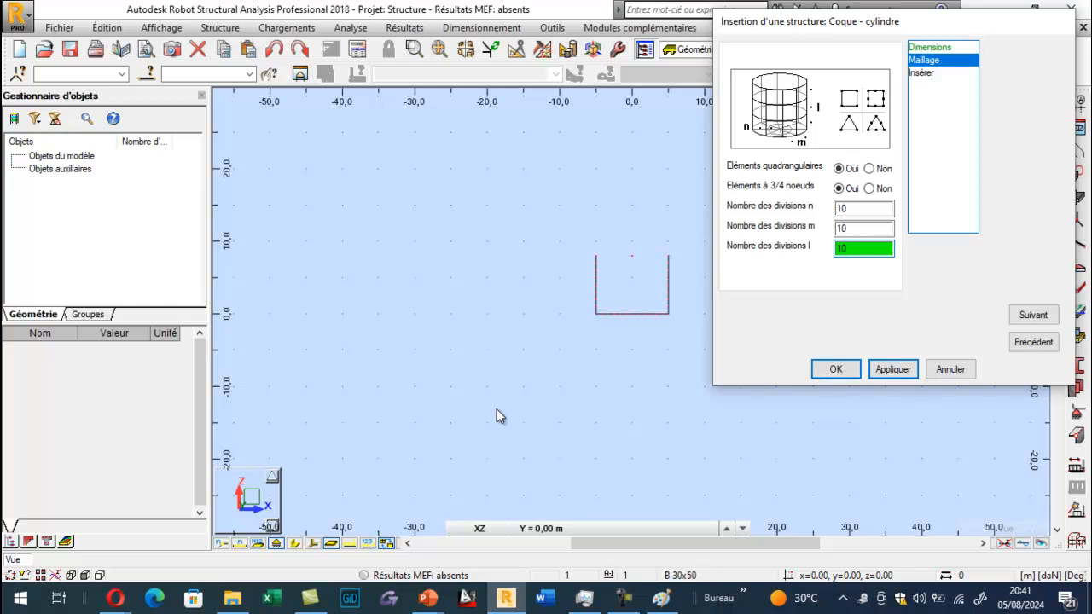
Step: Check the tank's dimension and mesh parameters, insert the cylindrical tank into the model, and examine it in 3D
{"action": "key", "text": "Return"}
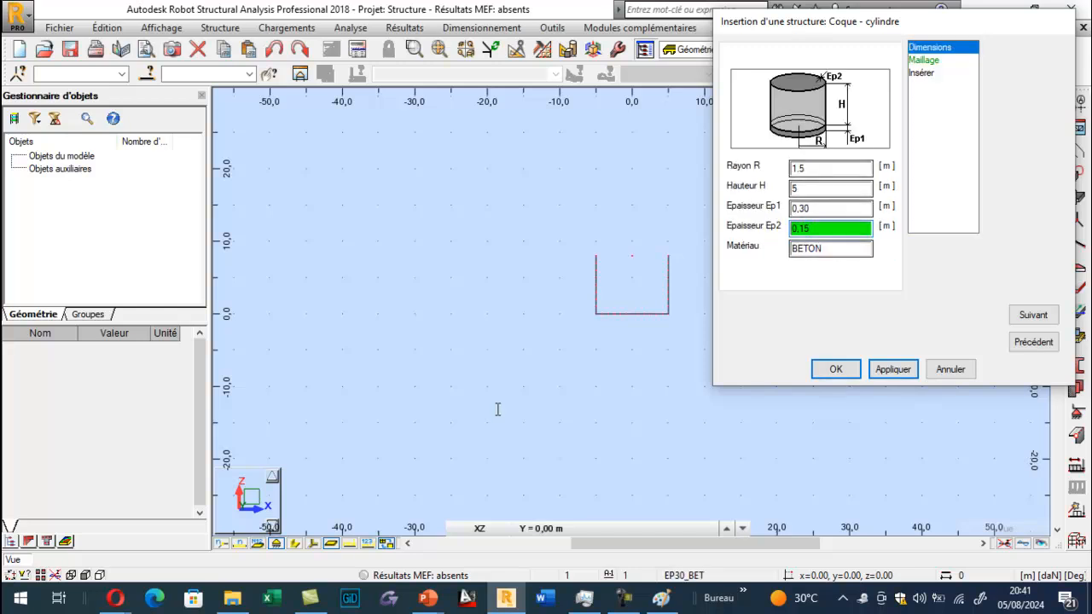
{"action": "key", "text": "Tab"}
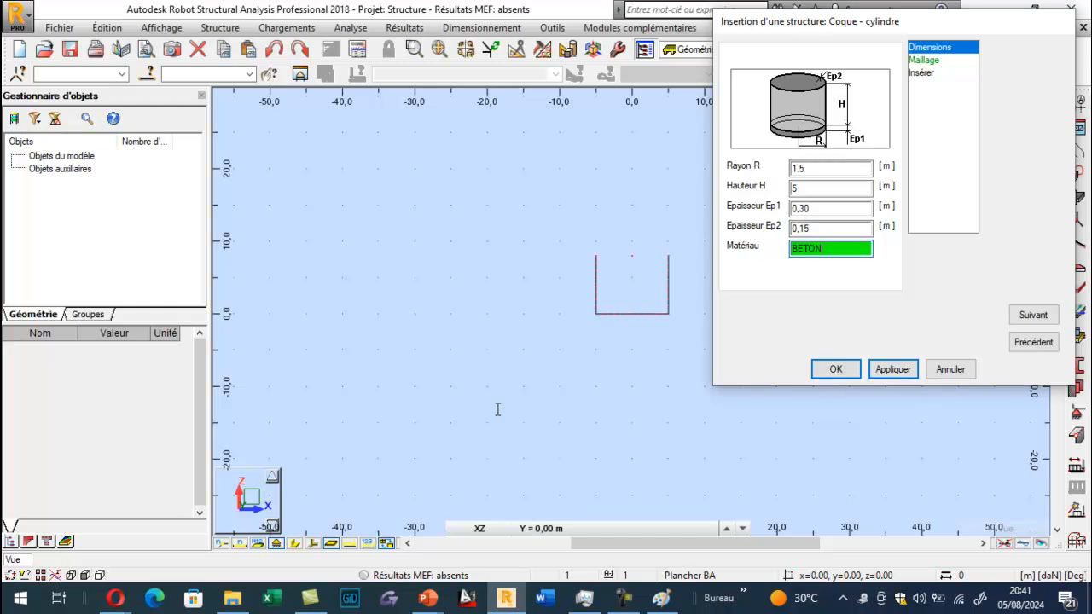
{"action": "key", "text": "Return"}
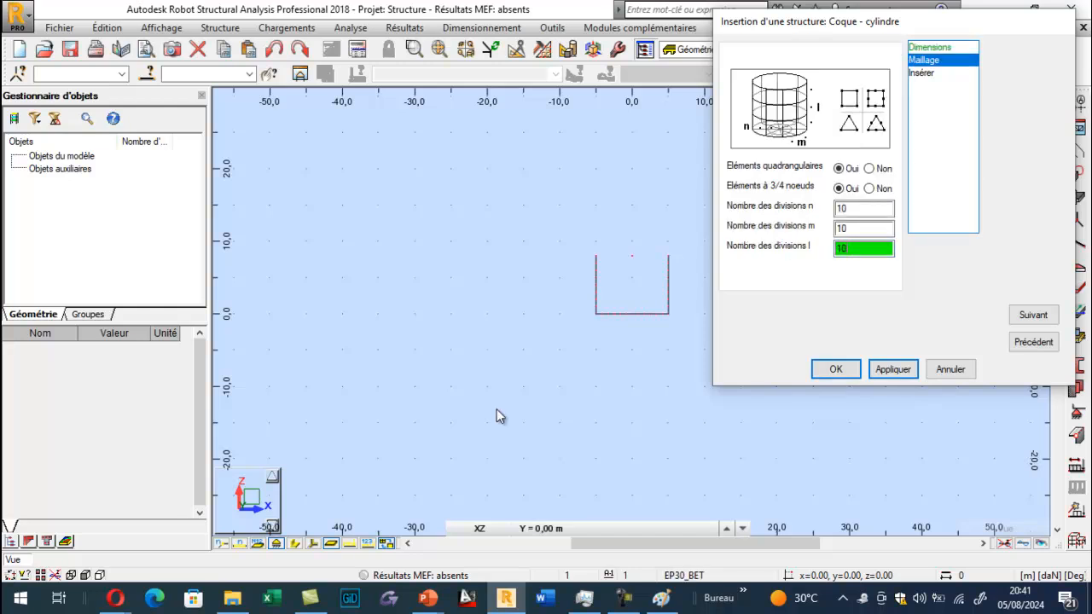
{"action": "key", "text": "Return"}
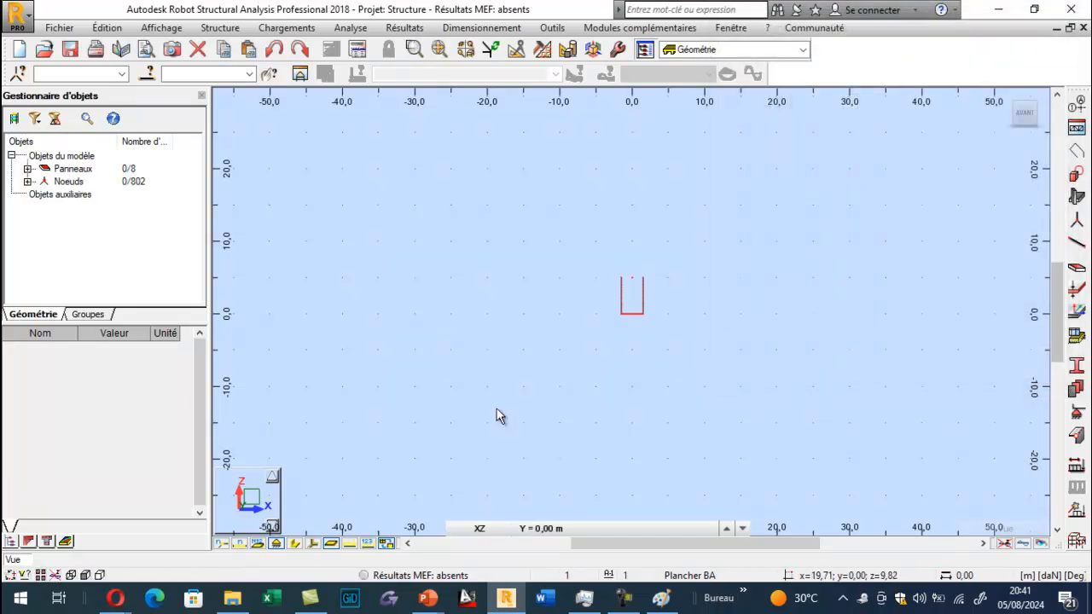
{"action": "middle_click_drag", "start_coordinate": [498, 415], "coordinate": [496, 410], "text": "shift"}
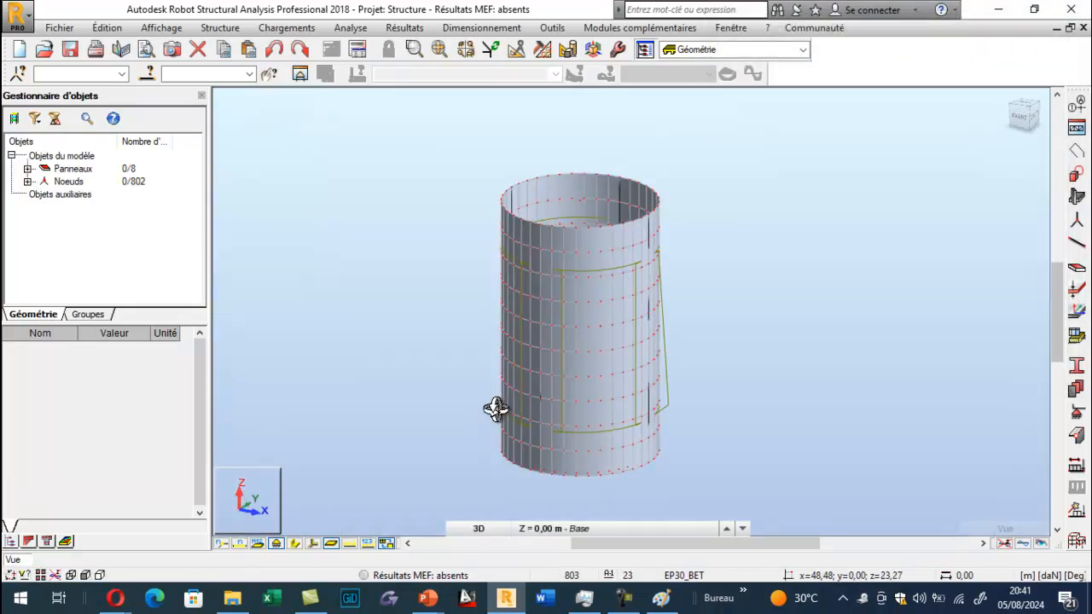
{"action": "scroll", "coordinate": [496, 410], "scroll_direction": "up", "scroll_amount": 2}
{"action": "scroll", "coordinate": [496, 409], "scroll_direction": "down", "scroll_amount": 4}
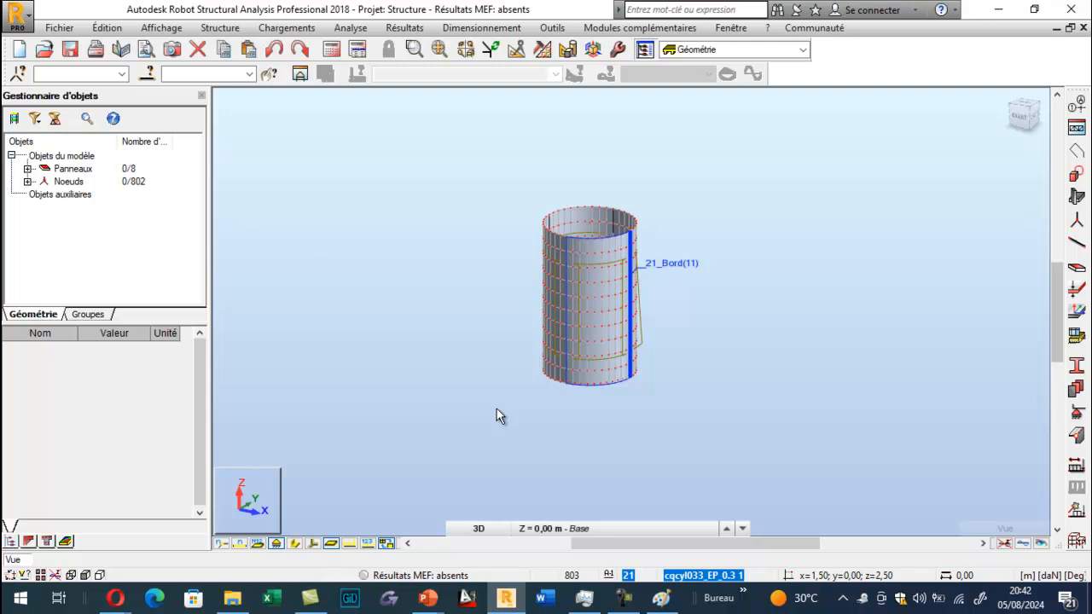
{"action": "scroll", "coordinate": [497, 410], "scroll_direction": "up", "scroll_amount": 1}
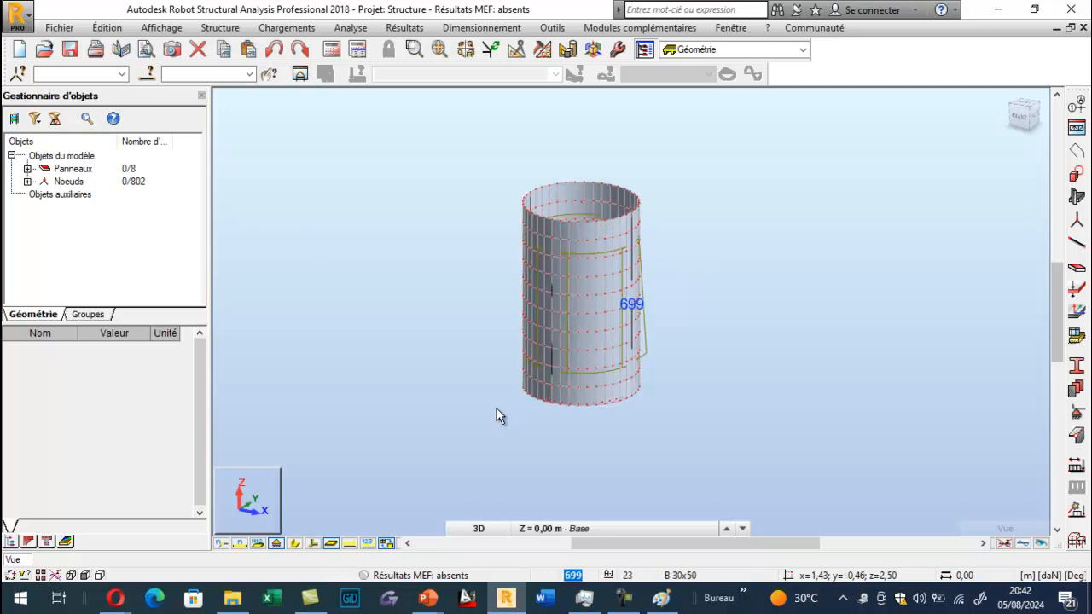
{"action": "scroll", "coordinate": [496, 416], "scroll_direction": "up", "scroll_amount": 1}
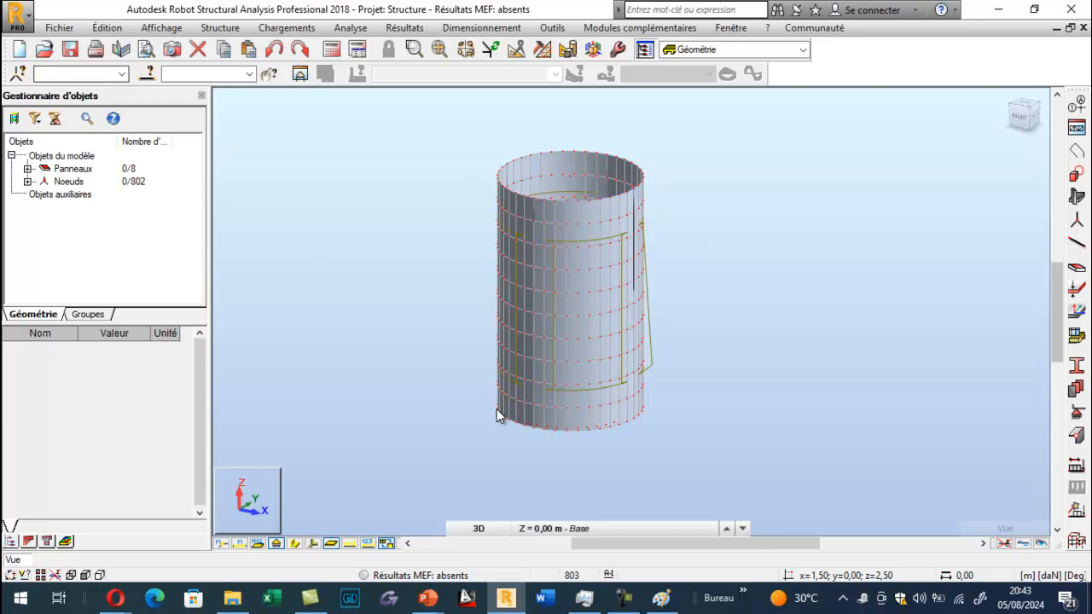
Step: Start a new project without saving the changes to the cylindrical tank structure
{"action": "key", "text": "alt"}
{"action": "key", "text": "Down"}
{"action": "key", "text": "Down"}
{"action": "key", "text": "Up"}
{"action": "key", "text": "Return"}
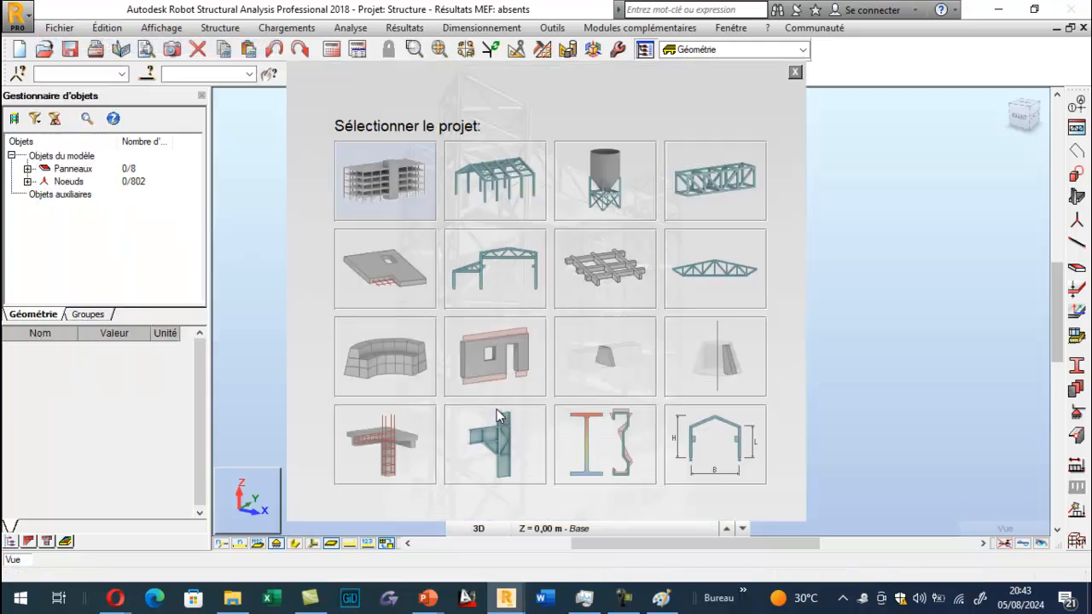
{"action": "left_click", "coordinate": [499, 416]}
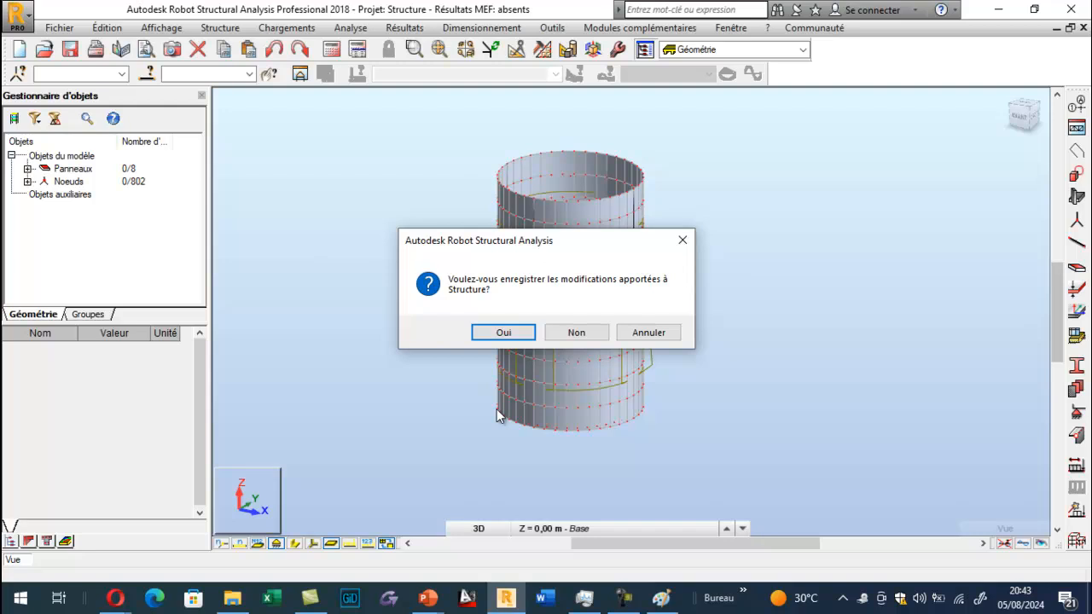
{"action": "key", "text": "Right"}
{"action": "key", "text": "Return"}
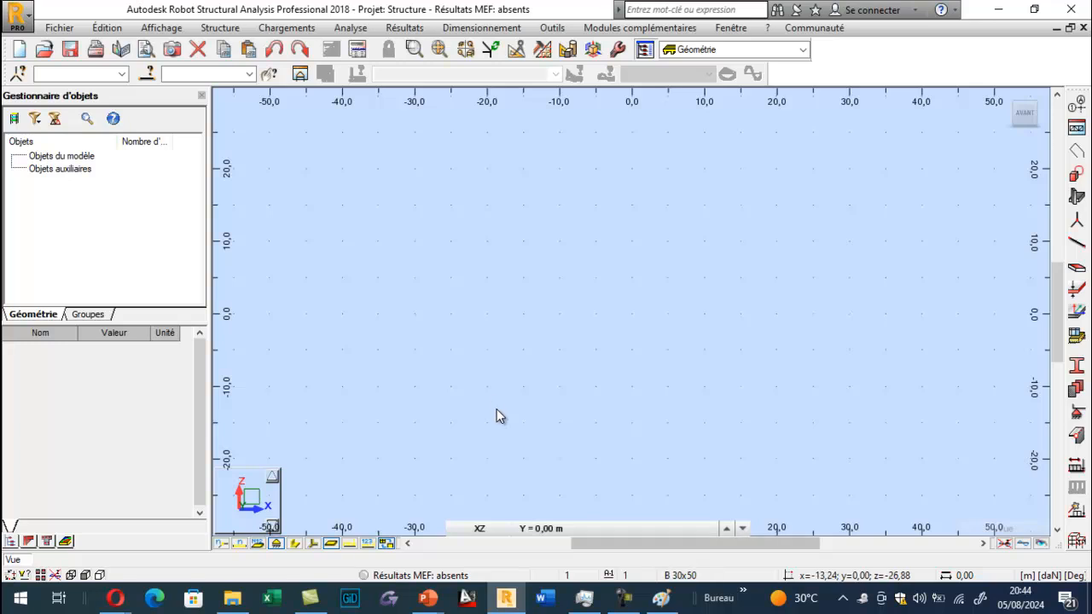
Step: Switch to the Cours Béton Précontraint presentation in PowerPoint and start the slide show from the Plan du cours slide
{"action": "key", "text": "super+9"}
{"action": "key", "text": "super+9"}
{"action": "key", "text": "super+9"}
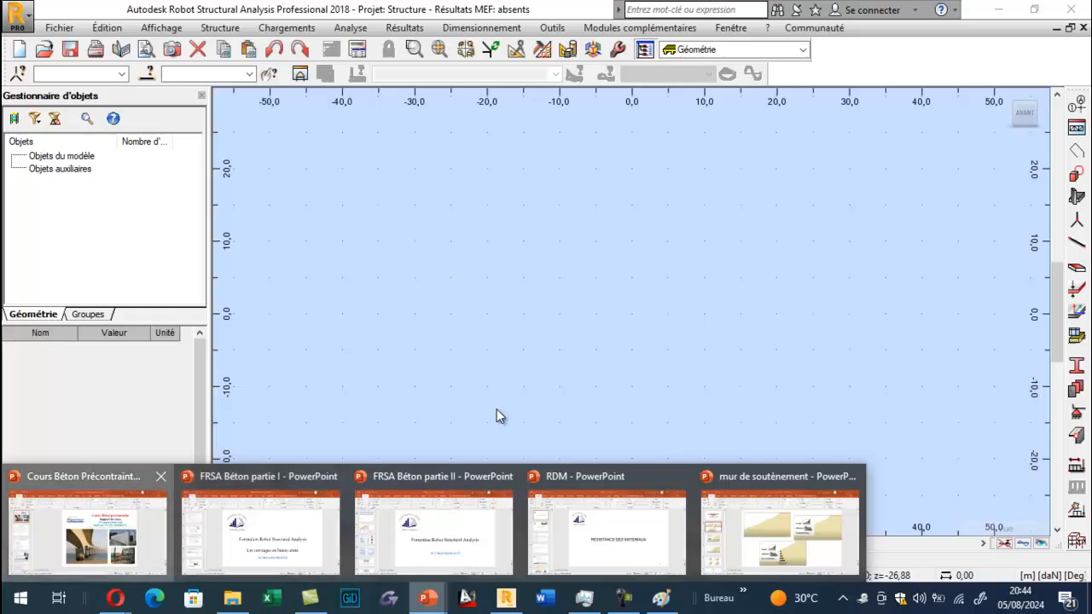
{"action": "scroll", "coordinate": [497, 413], "scroll_direction": "down", "scroll_amount": 2}
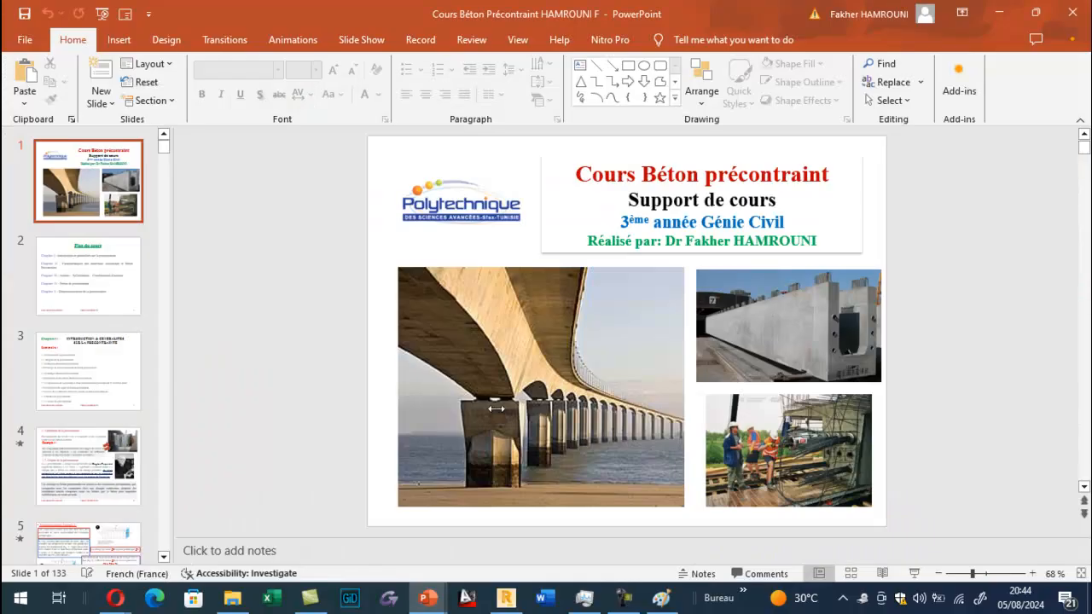
{"action": "scroll", "coordinate": [500, 415], "scroll_direction": "up", "scroll_amount": 1}
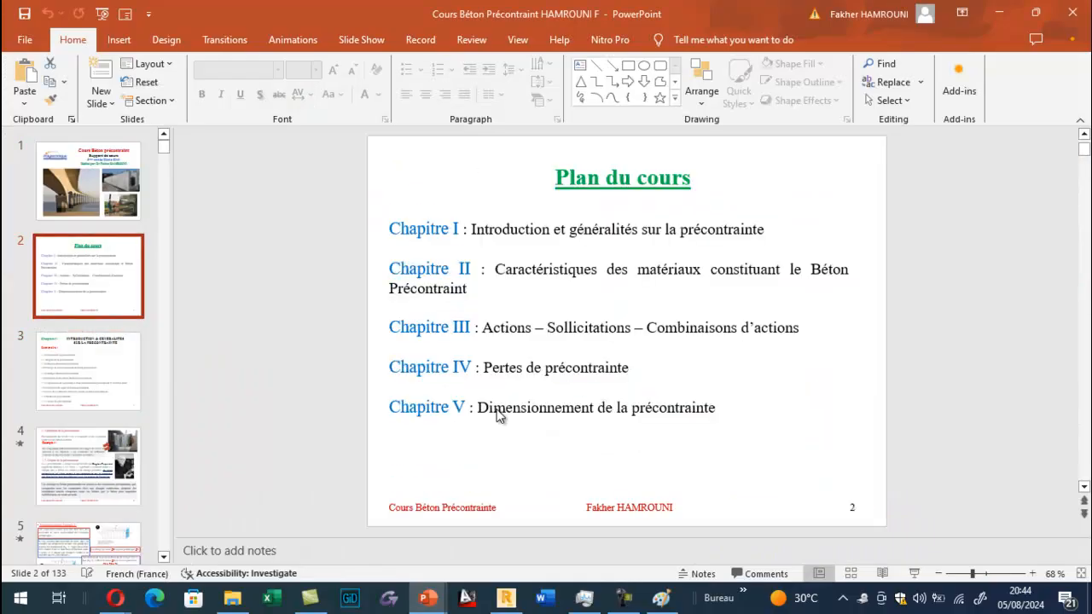
{"action": "left_click", "coordinate": [497, 408]}
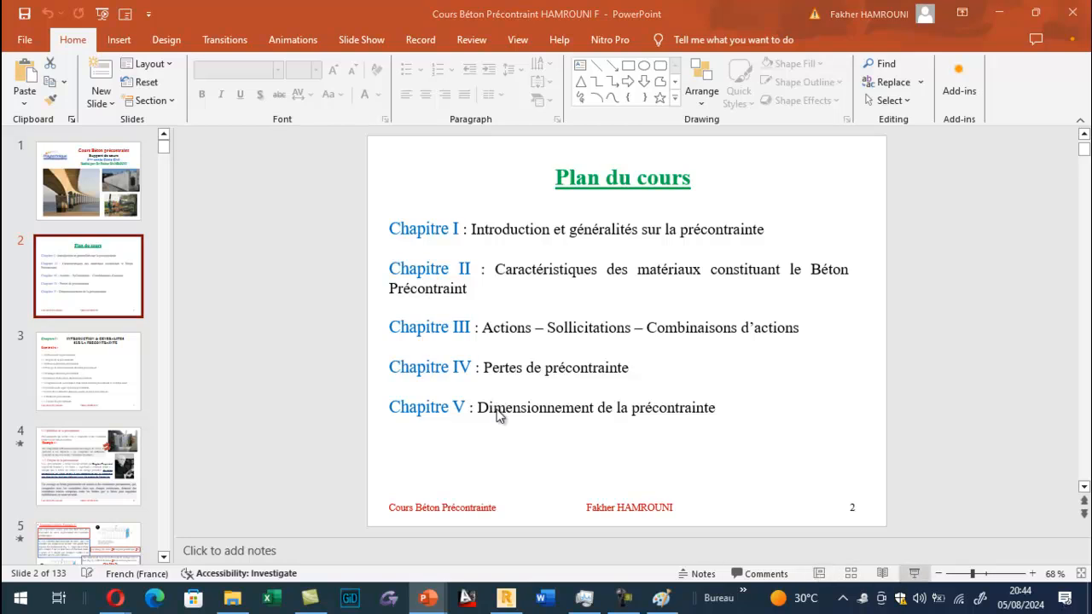
{"action": "key", "text": "shift+F5"}
Step: Go through the Chapitre I slides on prestressing, up to section 1.7 comparing prestressed and reinforced concrete ties
{"action": "left_click", "coordinate": [500, 416]}
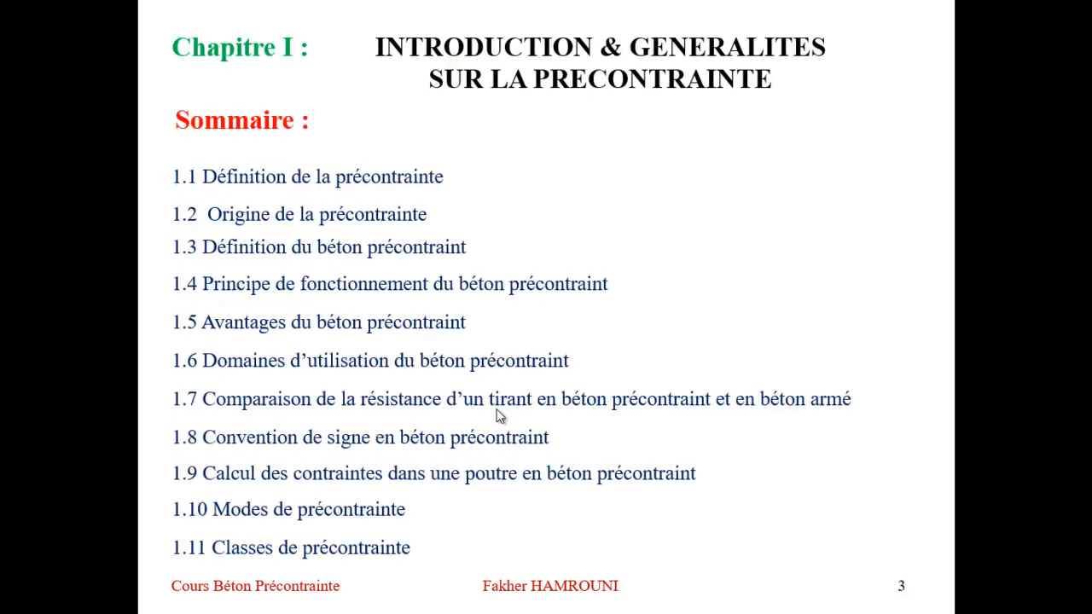
{"action": "left_click", "coordinate": [500, 417]}
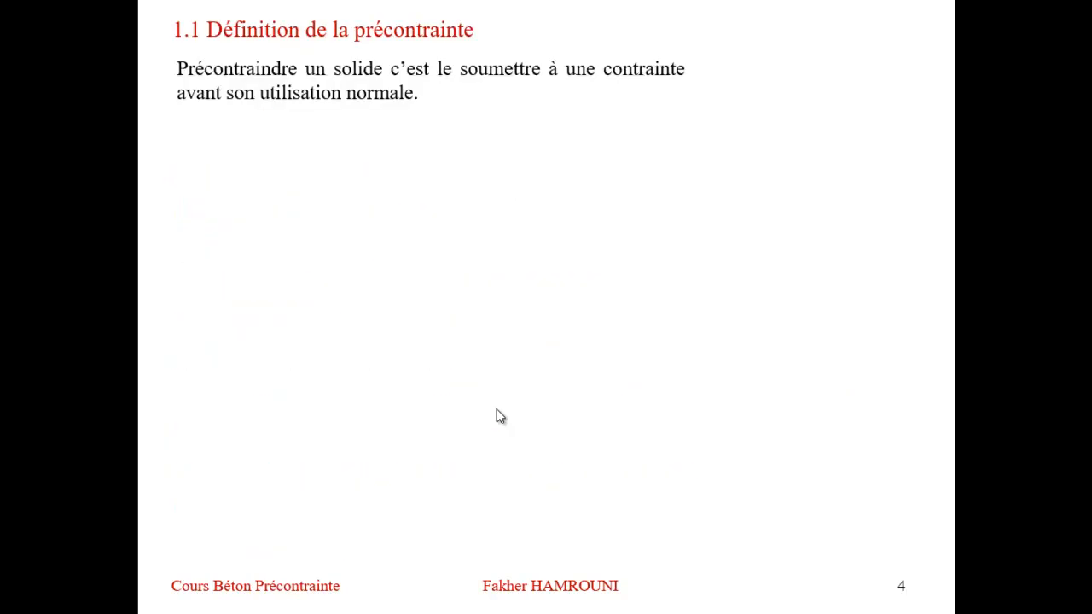
{"action": "left_click", "coordinate": [500, 416]}
{"action": "left_click", "coordinate": [500, 416]}
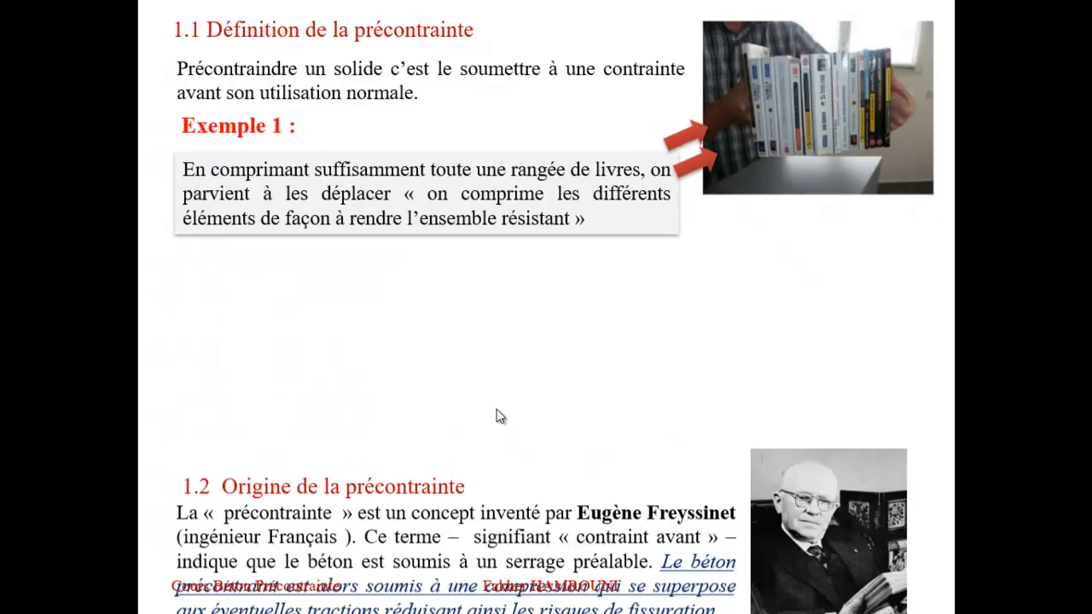
{"action": "left_click", "coordinate": [500, 416]}
{"action": "scroll", "coordinate": [500, 417], "scroll_direction": "down", "scroll_amount": 20}
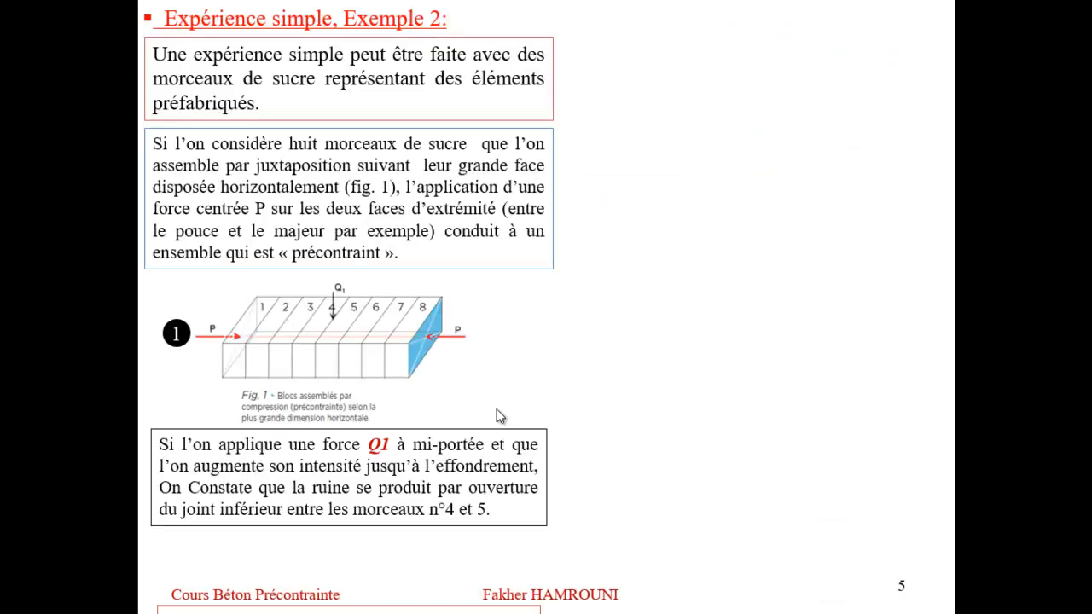
{"action": "scroll", "coordinate": [501, 416], "scroll_direction": "down", "scroll_amount": 10}
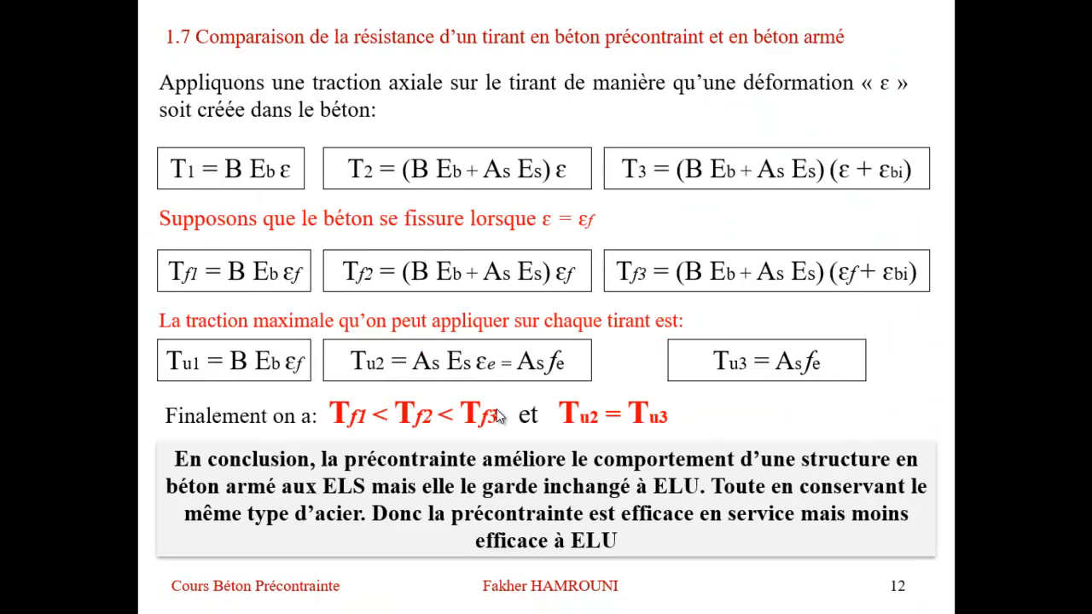
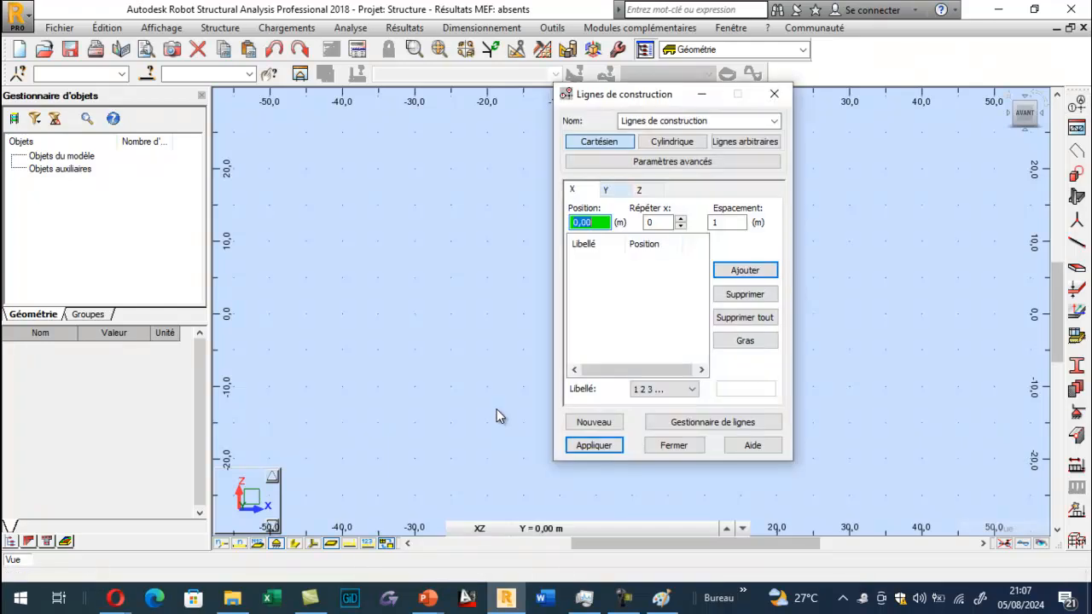
Step: Close the construction lines definition in Robot Structural Analysis, set the project's force unit to kN, and check the dimension units
{"action": "left_click", "coordinate": [774, 93]}
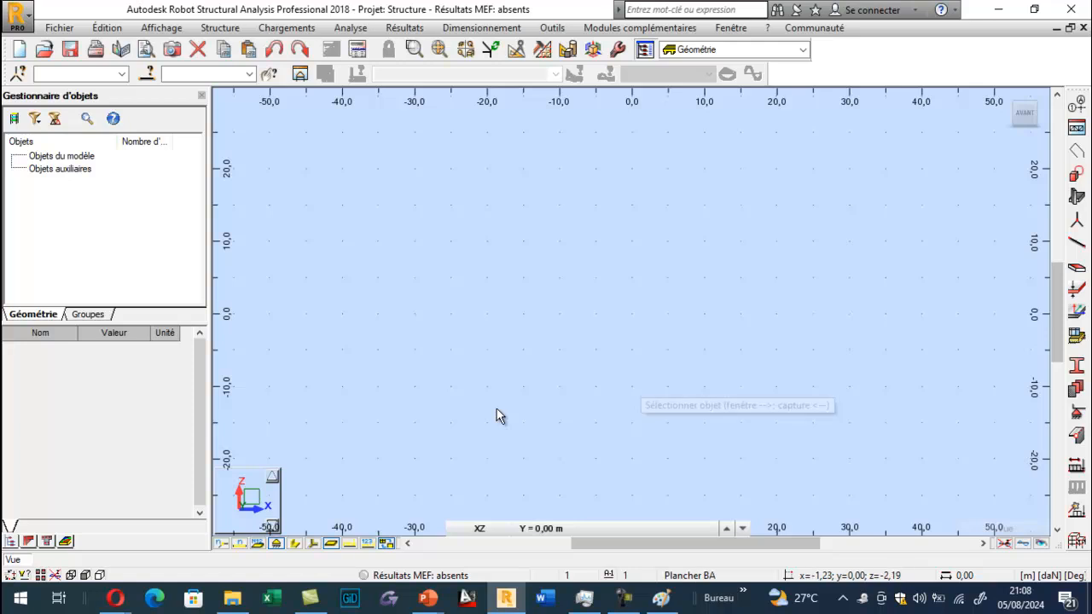
{"action": "left_click", "coordinate": [552, 27]}
{"action": "left_click", "coordinate": [589, 288]}
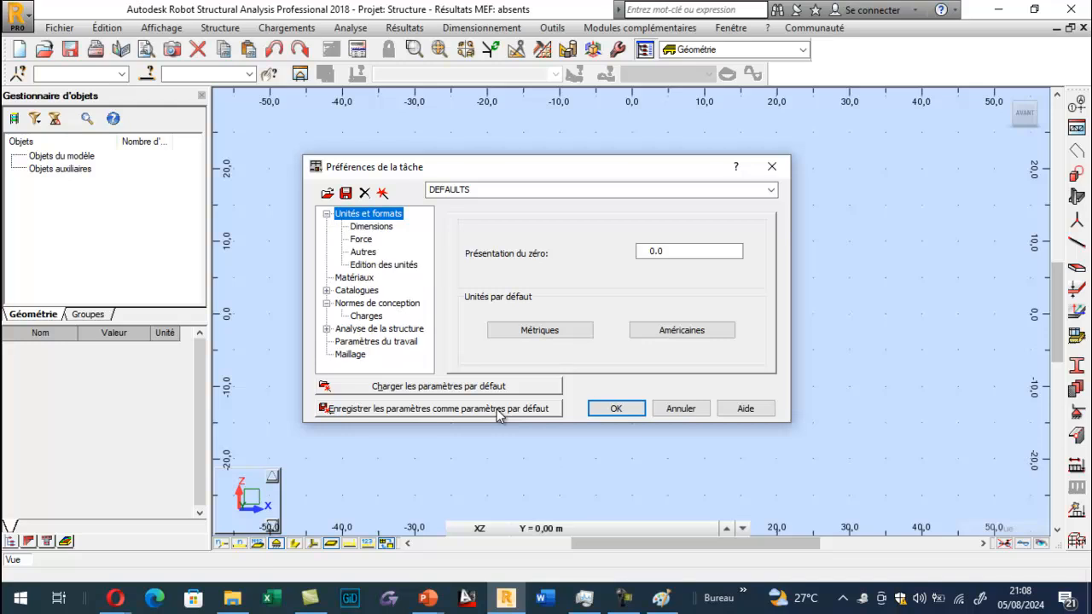
{"action": "left_click", "coordinate": [361, 240]}
{"action": "left_click", "coordinate": [634, 248]}
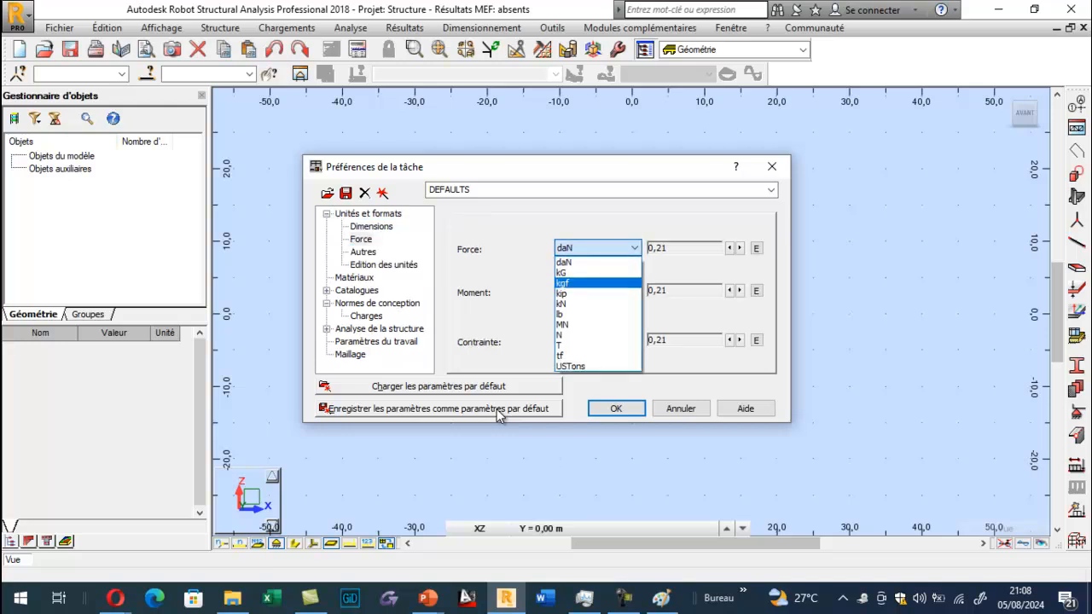
{"action": "left_click", "coordinate": [563, 304]}
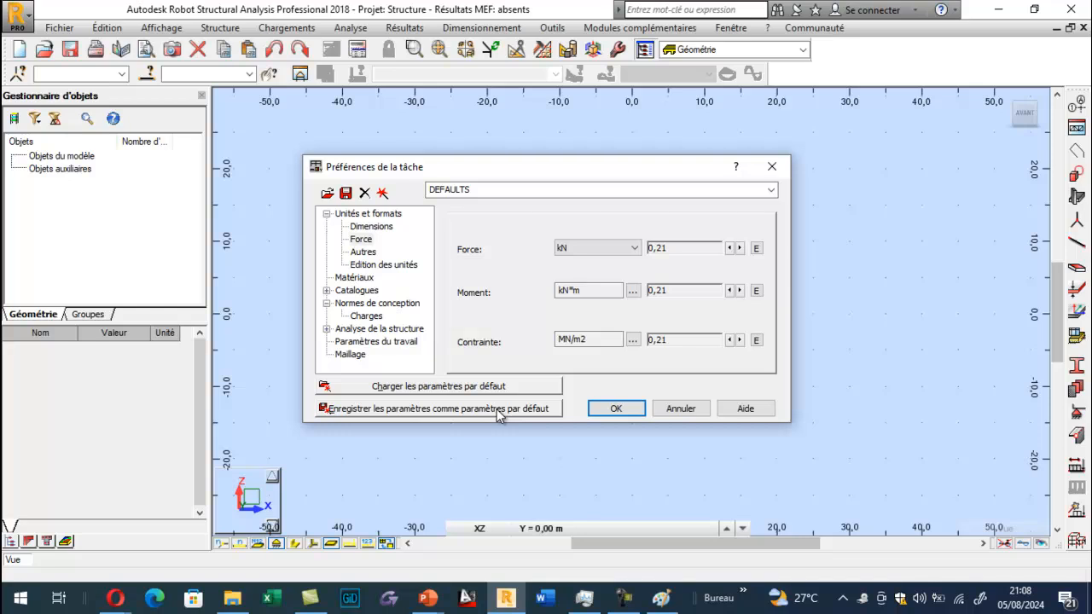
{"action": "left_click", "coordinate": [371, 227]}
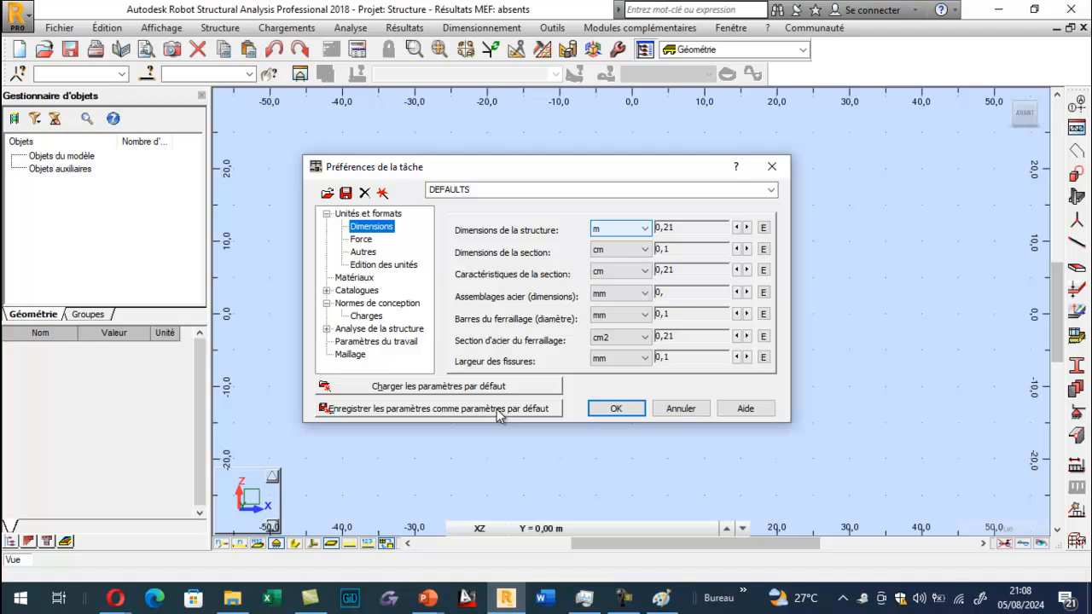
{"action": "key", "text": "Return"}
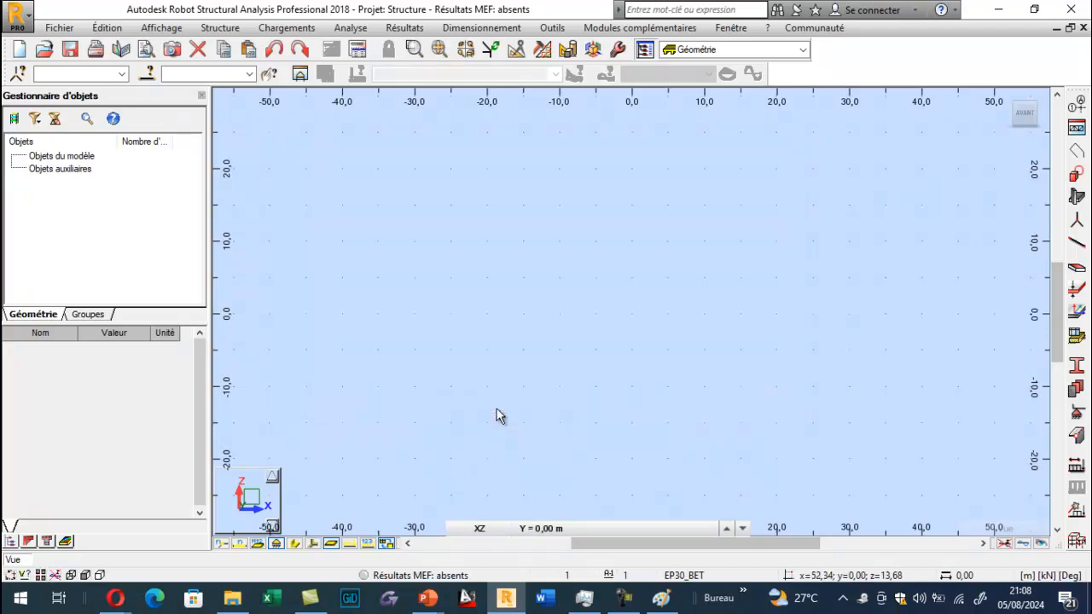
Step: Add X construction lines starting at 0.00 m, repeated once at 22 m spacing and labelled by Valeur
{"action": "left_click", "coordinate": [1076, 105]}
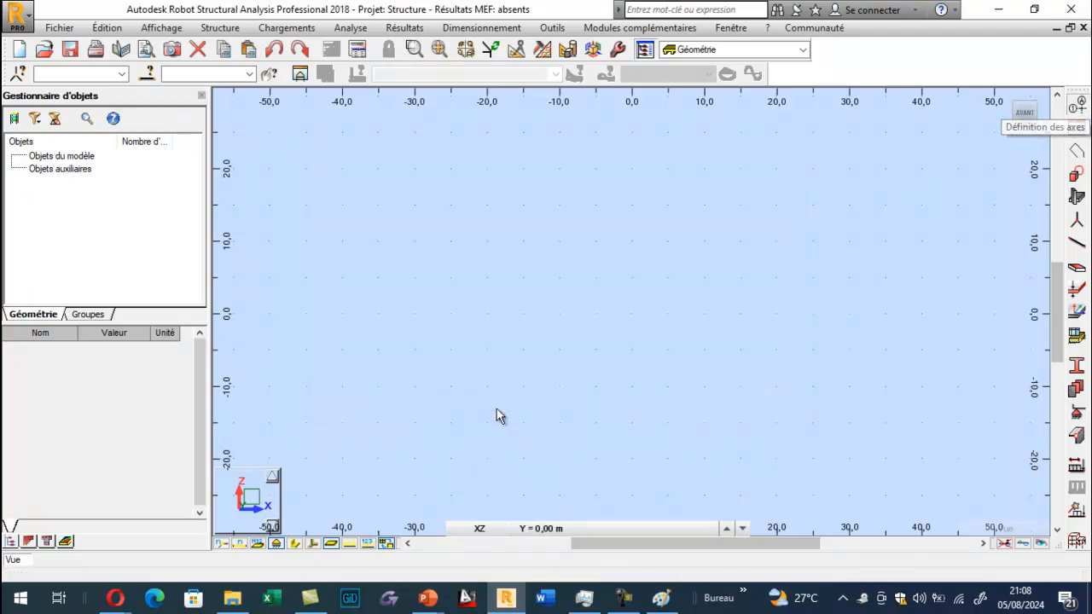
{"action": "key", "text": "Tab"}
{"action": "key", "text": "Up"}
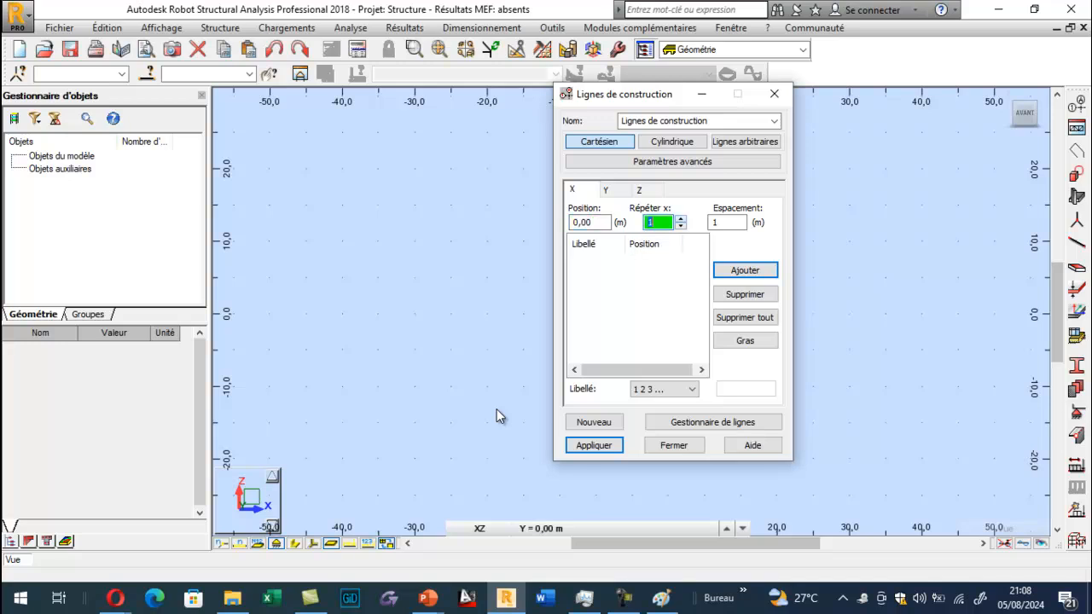
{"action": "key", "text": "Tab"}
{"action": "type", "text": "25"}
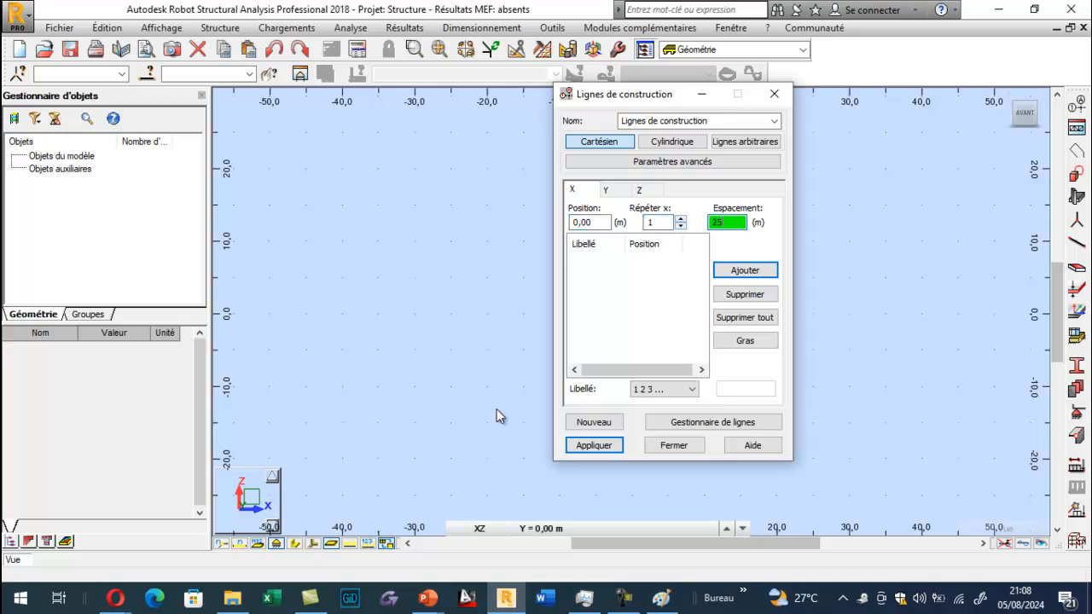
{"action": "key", "text": "BackSpace"}
{"action": "type", "text": "2"}
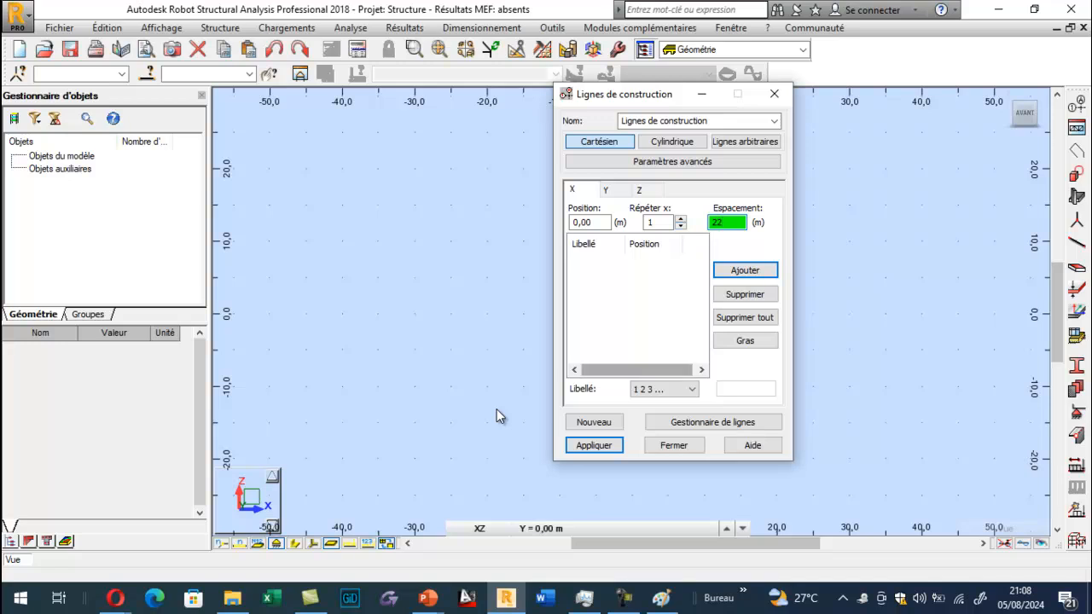
{"action": "left_click", "coordinate": [674, 389]}
{"action": "left_click", "coordinate": [645, 425]}
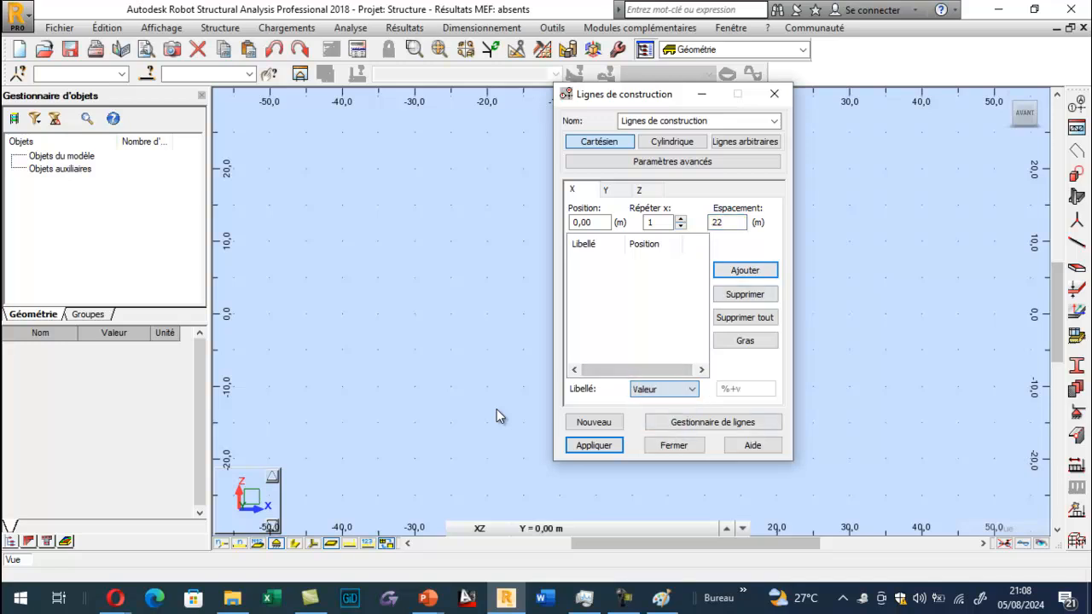
{"action": "left_click", "coordinate": [745, 270]}
Step: Add one construction line at 0.00 m in both Y and Z, and apply the Cartesian grid
{"action": "left_click", "coordinate": [607, 190]}
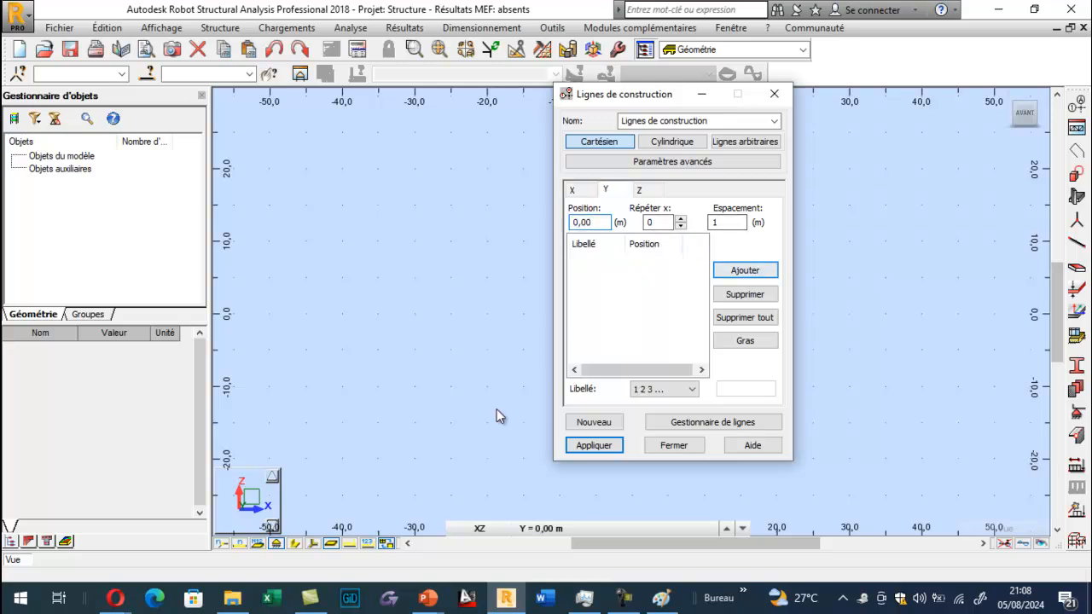
{"action": "left_click", "coordinate": [745, 271]}
{"action": "left_click", "coordinate": [639, 190]}
{"action": "left_click", "coordinate": [745, 270]}
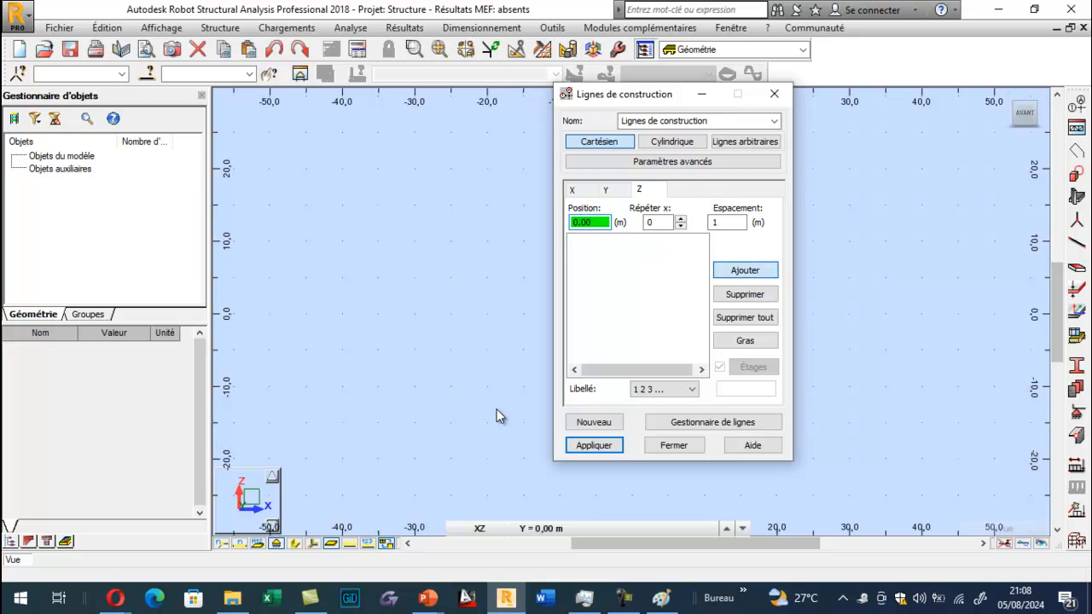
{"action": "left_click", "coordinate": [594, 445]}
{"action": "left_click", "coordinate": [674, 445]}
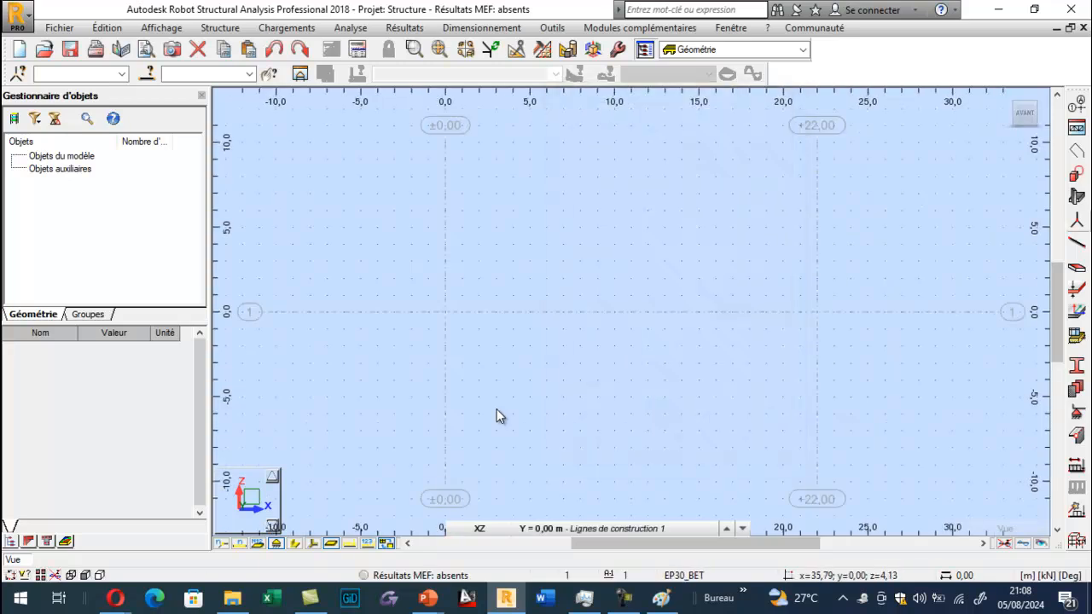
Step: Add two nodes on the Z = 0 construction line, at X = 0.00 m and X = 22.00 m
{"action": "left_click", "coordinate": [1077, 220]}
{"action": "left_click", "coordinate": [446, 312]}
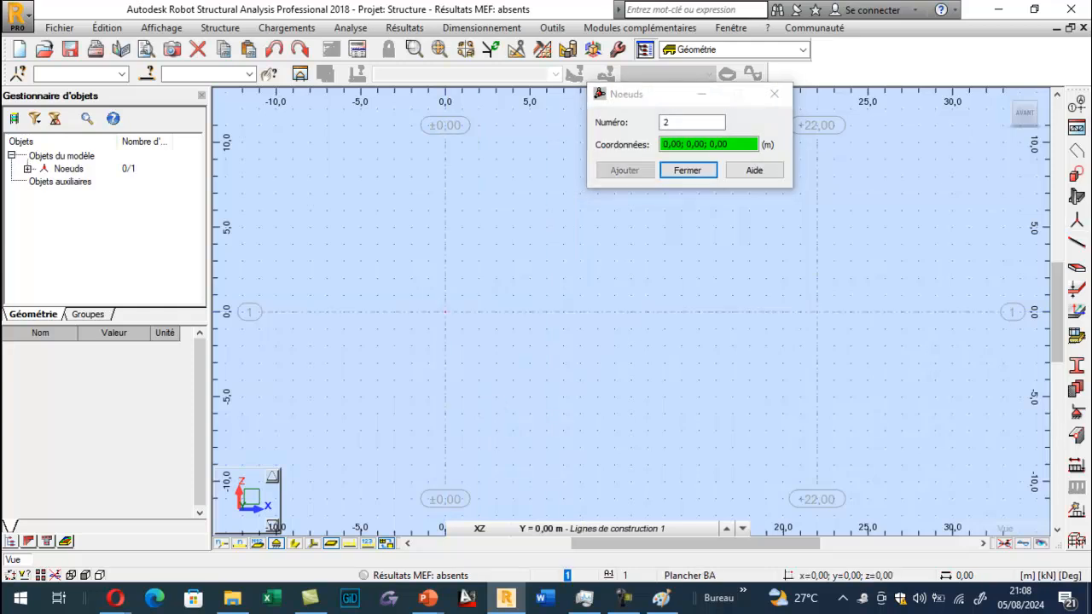
{"action": "left_click", "coordinate": [766, 210]}
{"action": "left_click", "coordinate": [774, 93]}
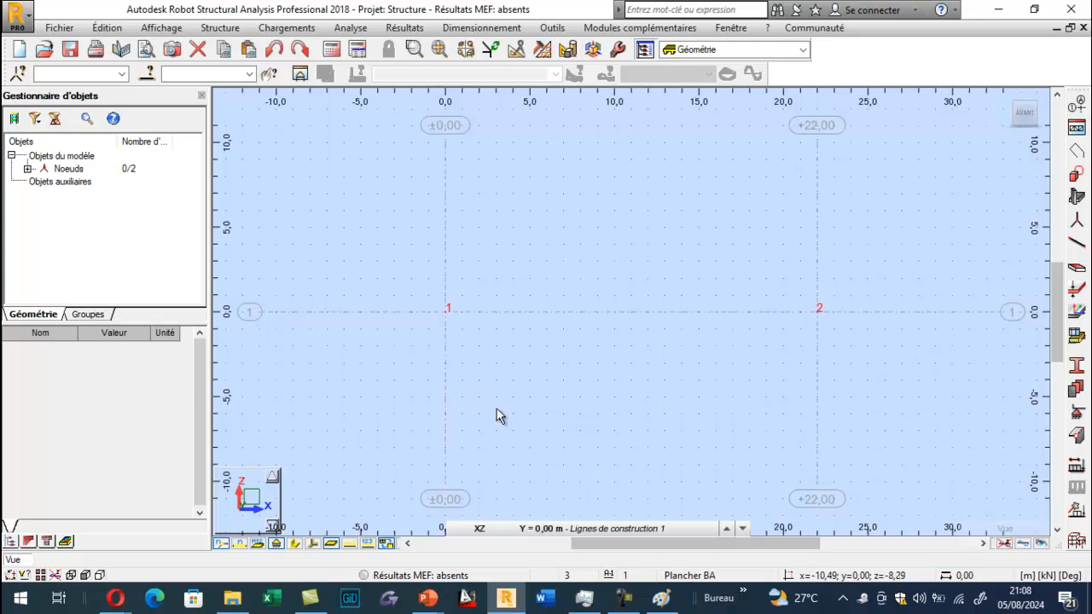
{"action": "left_click", "coordinate": [115, 598]}
{"action": "left_click", "coordinate": [86, 531]}
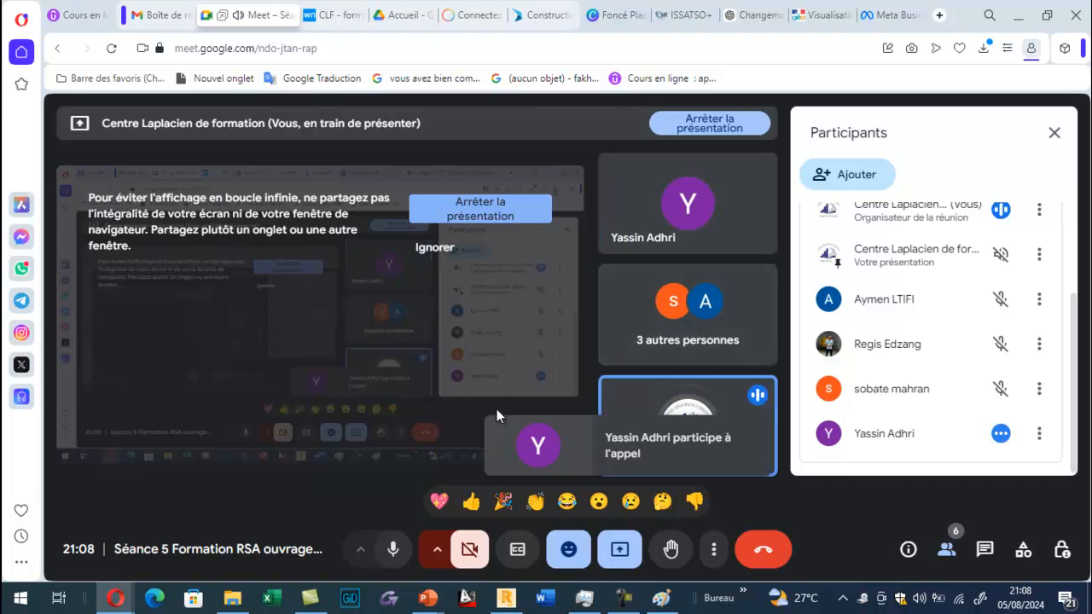
{"action": "key", "text": "alt+Tab"}
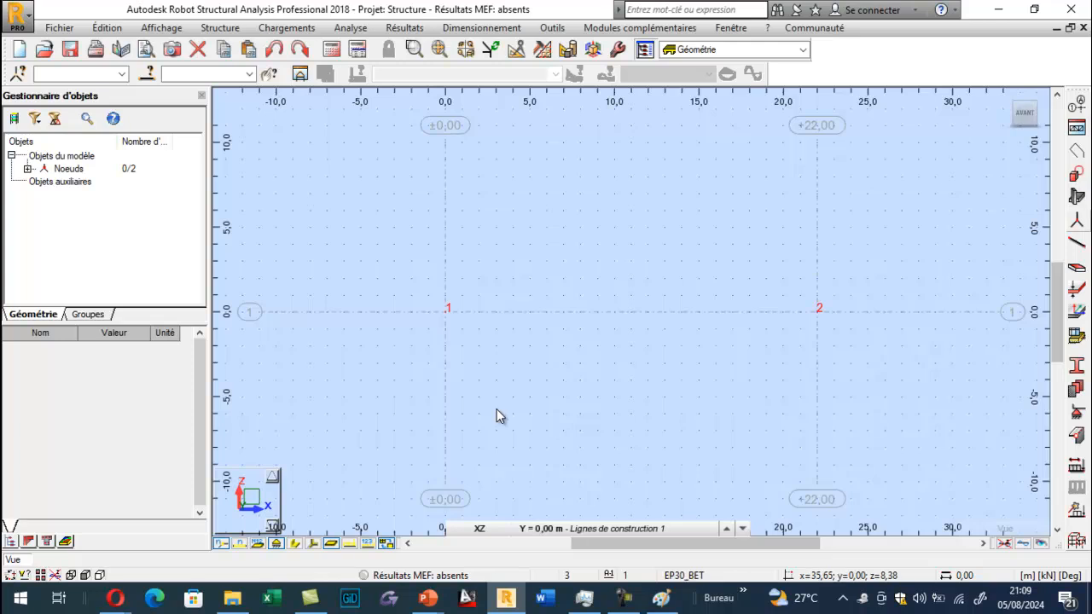
Step: Model a bar spanning from node 1 to node 2 along the horizontal construction line
{"action": "left_click", "coordinate": [1077, 244]}
{"action": "left_click_drag", "start_coordinate": [665, 94], "coordinate": [185, 83]}
{"action": "left_click", "coordinate": [446, 312]}
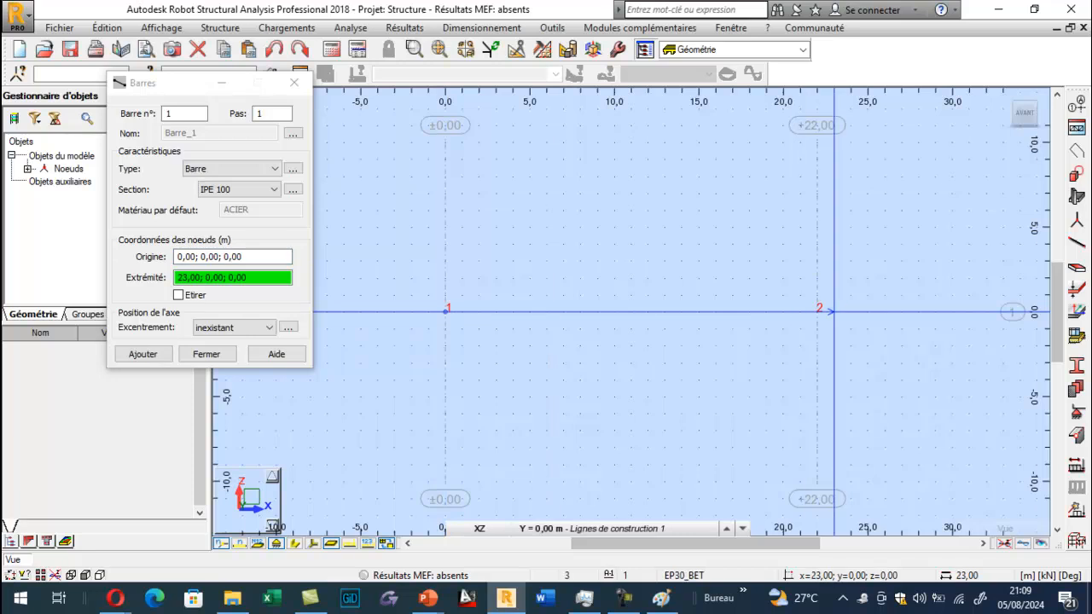
{"action": "left_click", "coordinate": [818, 311]}
{"action": "key", "text": "Escape"}
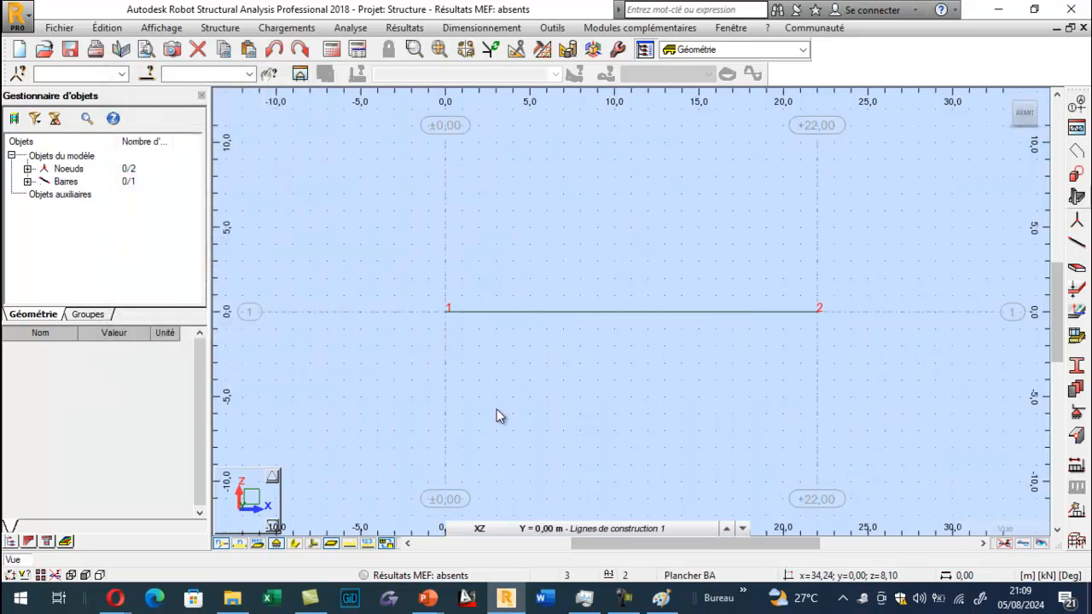
Step: Assign a Rotule nodal support to node 1 and an Appui simple support to node 2
{"action": "left_click", "coordinate": [1077, 413]}
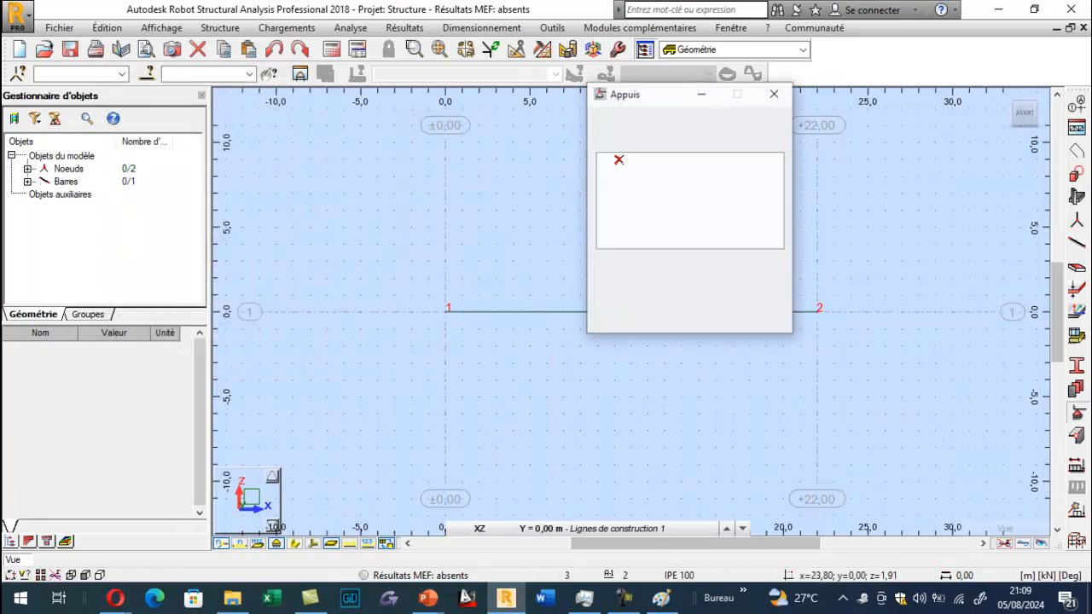
{"action": "left_click", "coordinate": [653, 188]}
{"action": "left_click", "coordinate": [638, 202]}
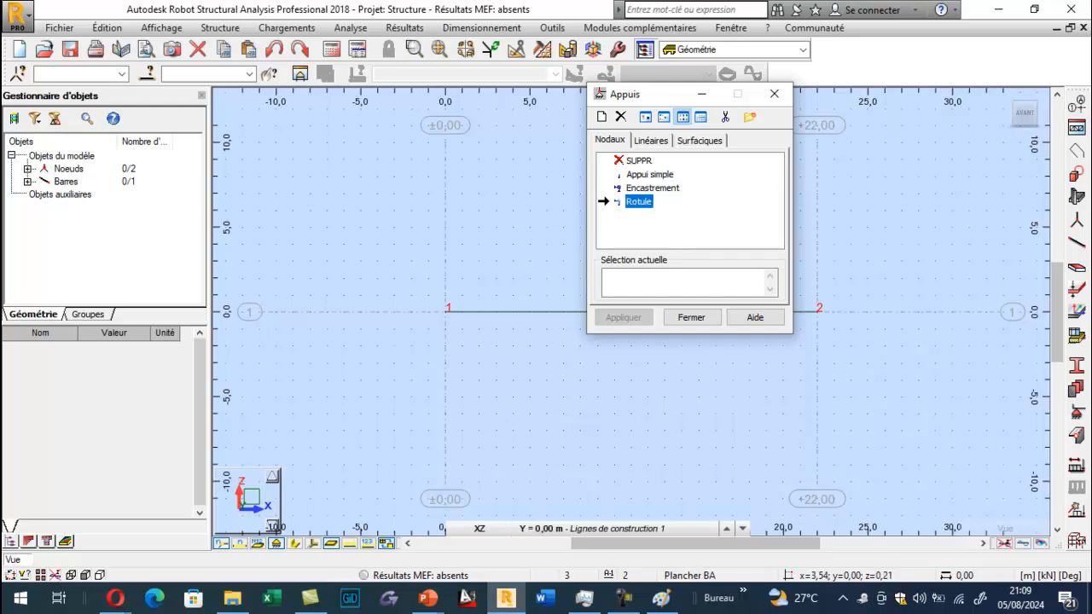
{"action": "left_click", "coordinate": [445, 310]}
{"action": "left_click", "coordinate": [651, 174]}
{"action": "left_click", "coordinate": [818, 312]}
{"action": "left_click", "coordinate": [692, 316]}
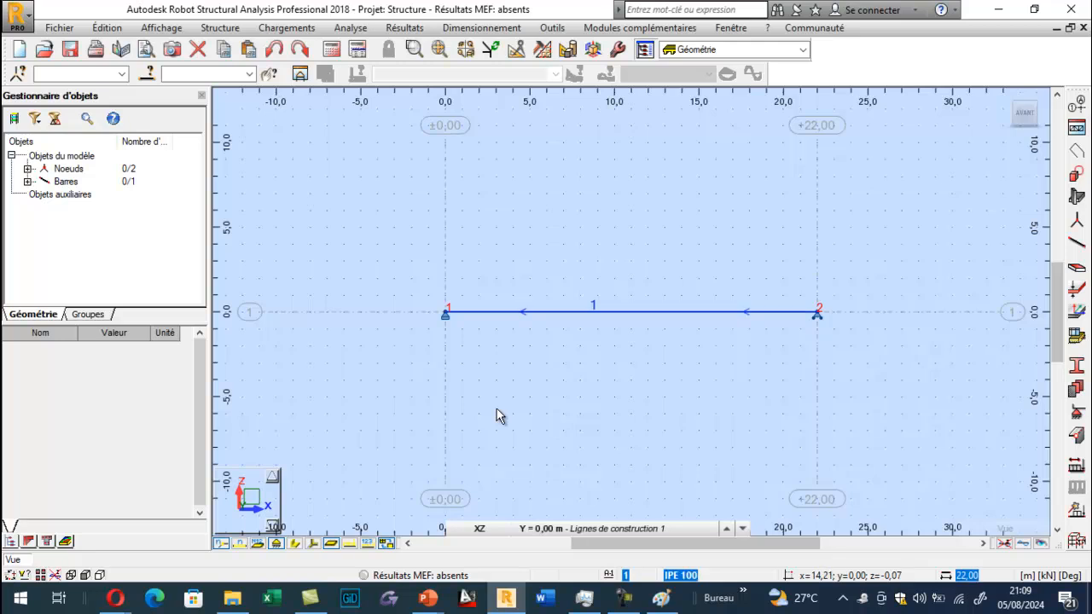
Step: Start a new Poutre BA I-shaped section in BETON25 named "poutre en T", with b 20 cm, b1 100 cm and b2 100 cm
{"action": "scroll", "coordinate": [692, 316], "scroll_direction": "up", "scroll_amount": 1}
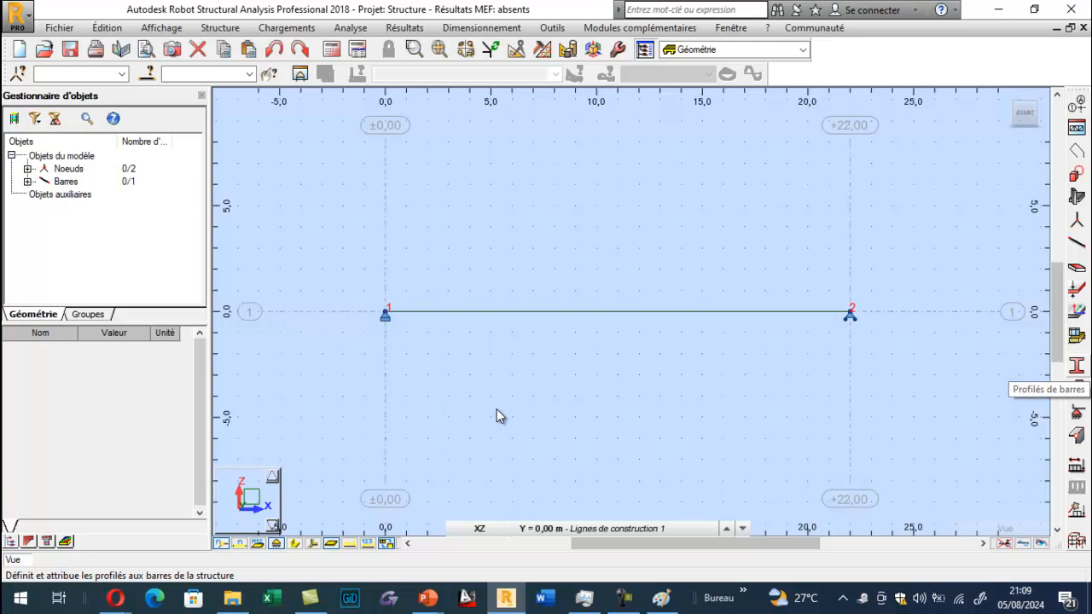
{"action": "left_click", "coordinate": [1077, 365]}
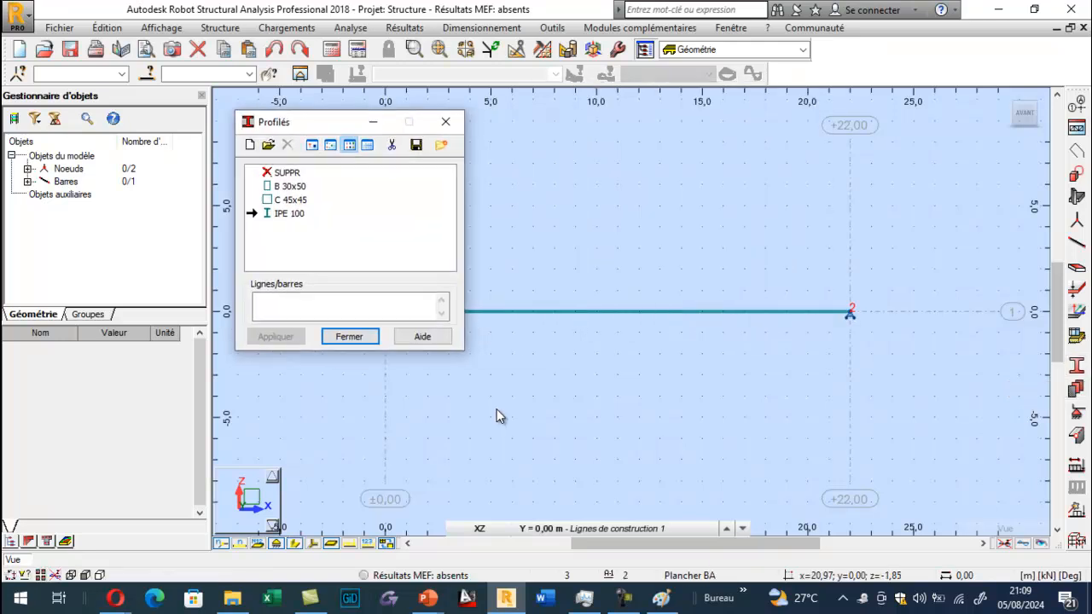
{"action": "left_click", "coordinate": [202, 164]}
{"action": "left_click", "coordinate": [162, 122]}
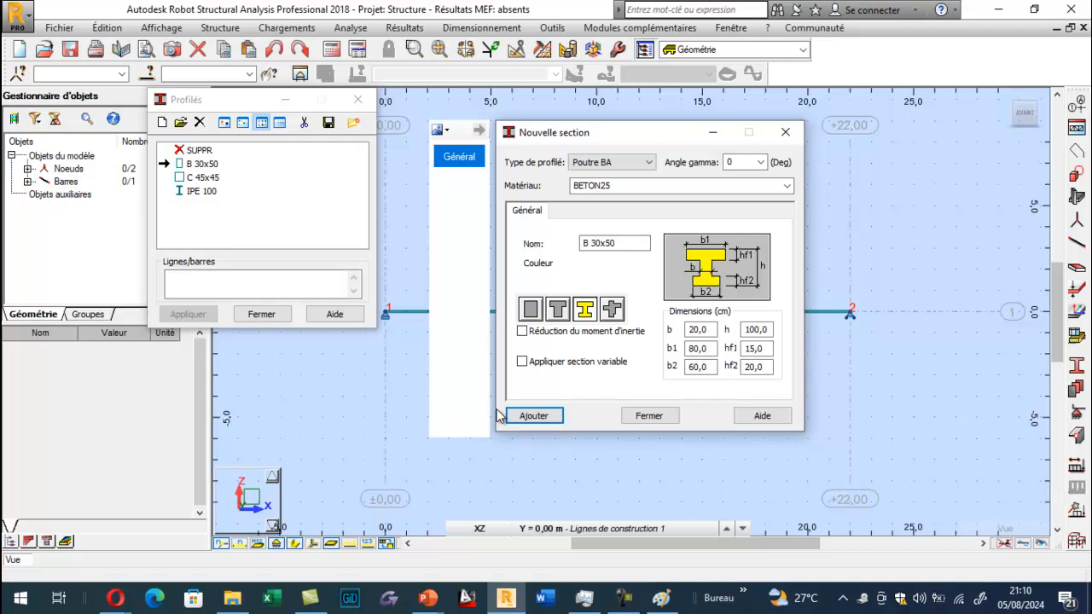
{"action": "left_click_drag", "start_coordinate": [630, 245], "coordinate": [496, 416]}
{"action": "type", "text": "poutre en T"}
{"action": "key", "text": "Tab"}
{"action": "key", "text": "Tab"}
{"action": "type", "text": "100"}
{"action": "key", "text": "Tab"}
{"action": "type", "text": "100"}
{"action": "key", "text": "shift+Tab"}
{"action": "key", "text": "shift+Tab"}
{"action": "type", "text": "20"}
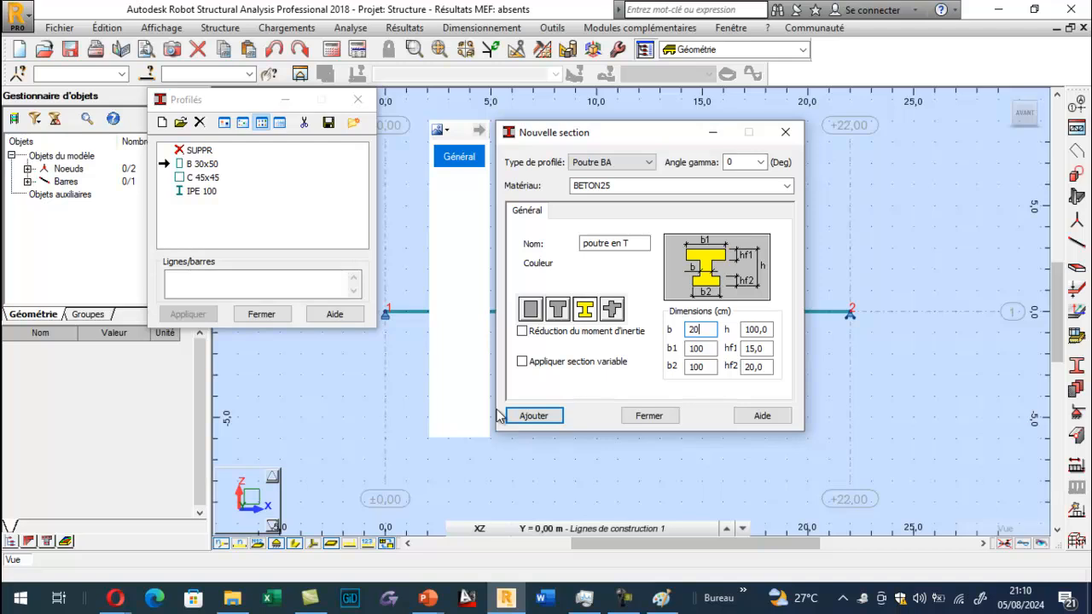
Step: Set the section's hf1 to 20 cm, hf2 to 30 cm and h to 170 cm, and add it to the profile list
{"action": "key", "text": "Tab"}
{"action": "key", "text": "Tab"}
{"action": "type", "text": "20"}
{"action": "key", "text": "Tab"}
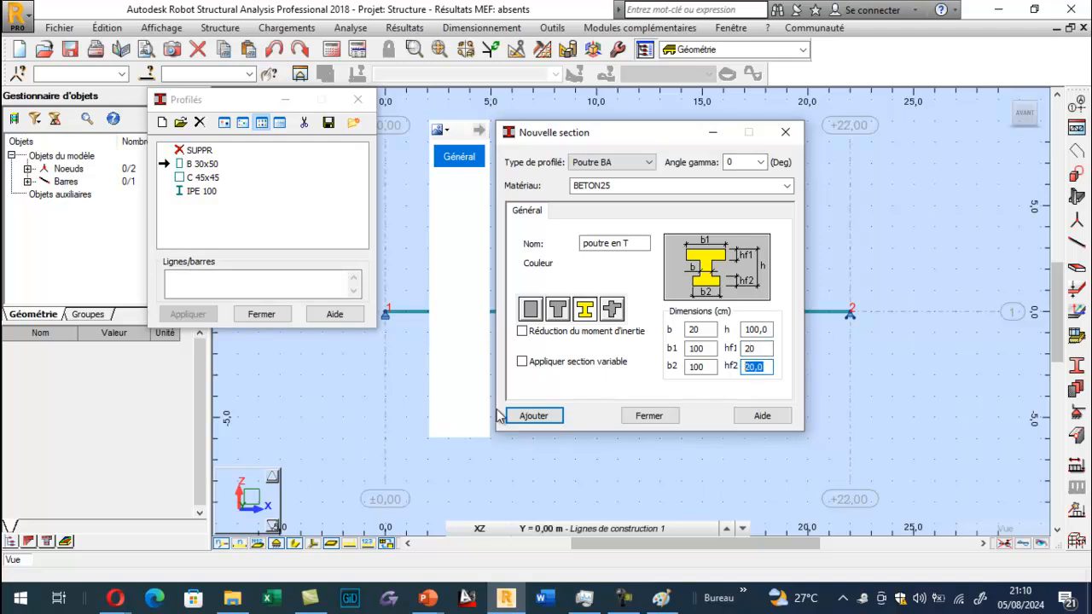
{"action": "type", "text": "30"}
{"action": "type", "text": "170"}
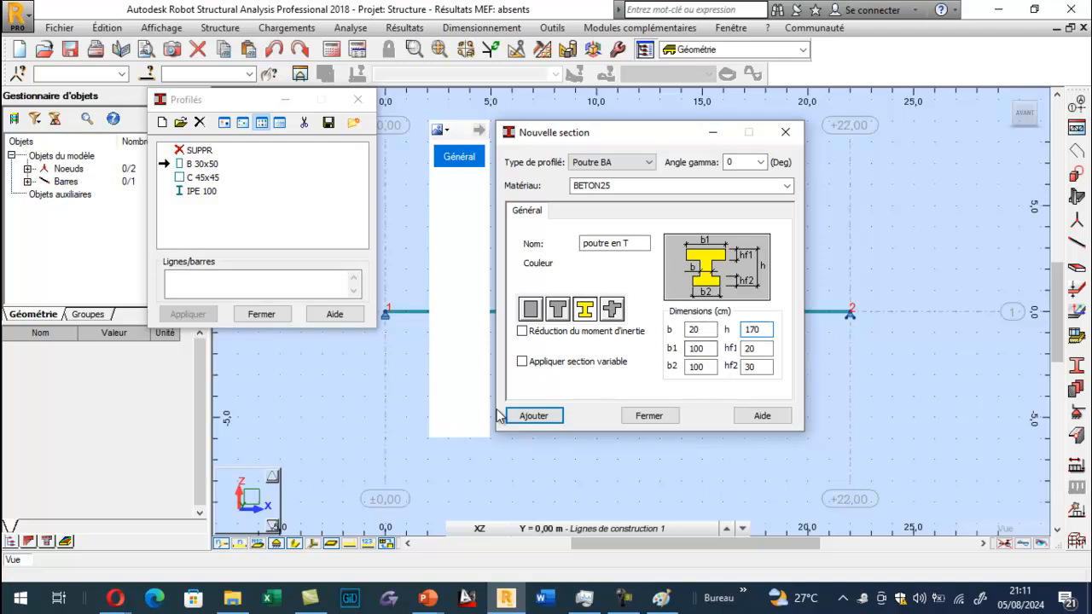
{"action": "left_click", "coordinate": [509, 416]}
{"action": "left_click", "coordinate": [650, 416]}
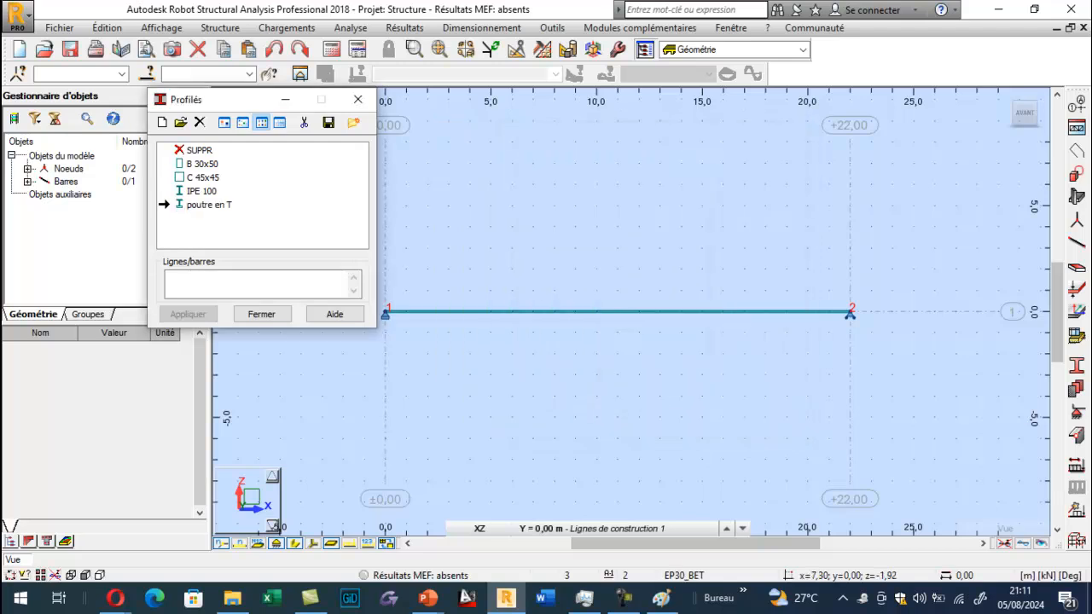
Step: Assign the "poutre en T" section to the 22 m bar and inspect its shape in 3D
{"action": "left_click", "coordinate": [529, 310]}
{"action": "left_click", "coordinate": [359, 100]}
{"action": "middle_click_drag", "start_coordinate": [498, 410], "coordinate": [497, 411], "text": "shift"}
{"action": "scroll", "coordinate": [498, 411], "scroll_direction": "up", "scroll_amount": 5}
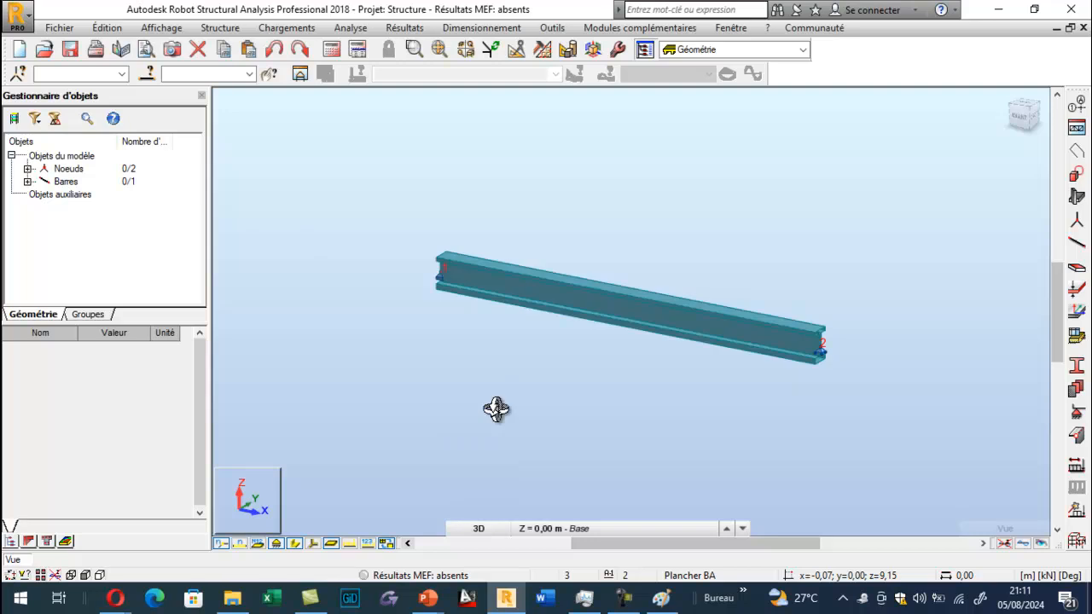
{"action": "scroll", "coordinate": [496, 410], "scroll_direction": "down", "scroll_amount": 5}
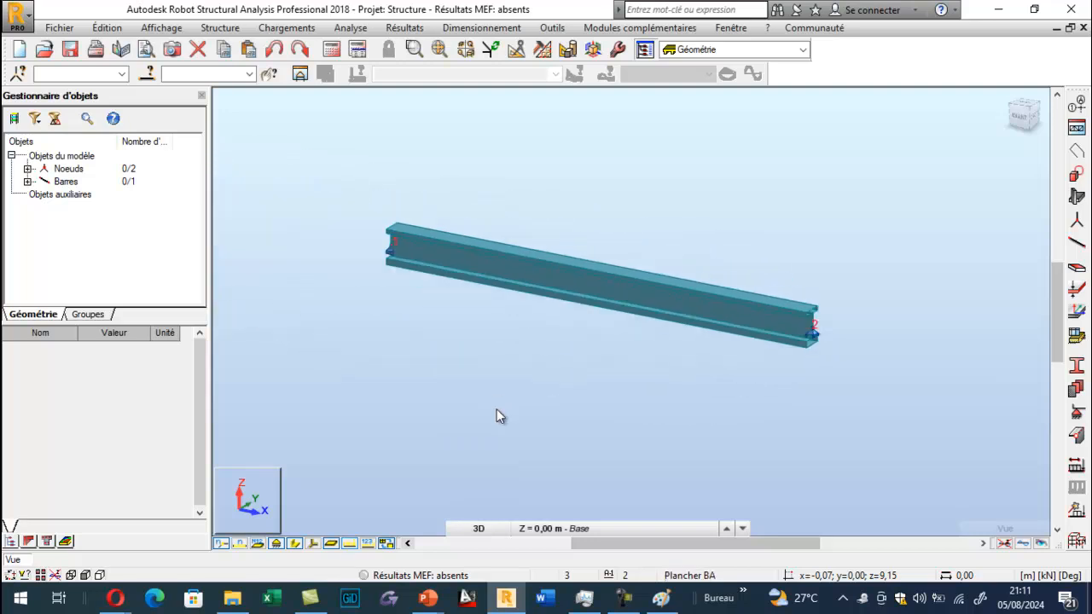
{"action": "left_click", "coordinate": [294, 544]}
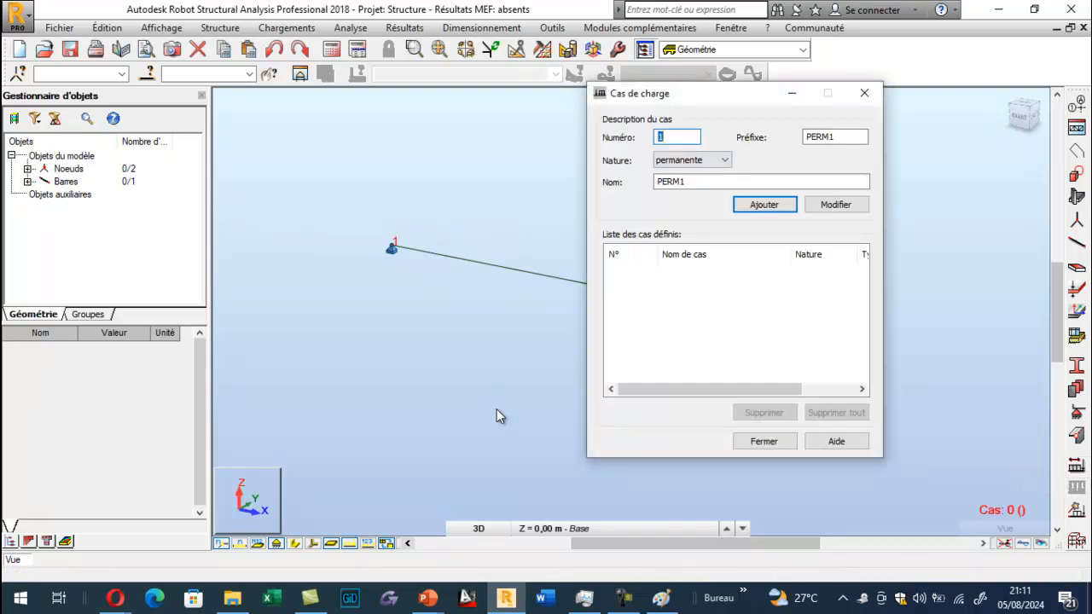
Step: Set the reinforced concrete design code to BAEL 91 mod. 99 in the job preferences
{"action": "key", "text": "alt+o"}
{"action": "key", "text": "p"}
{"action": "key", "text": "Down"}
{"action": "key", "text": "Return"}
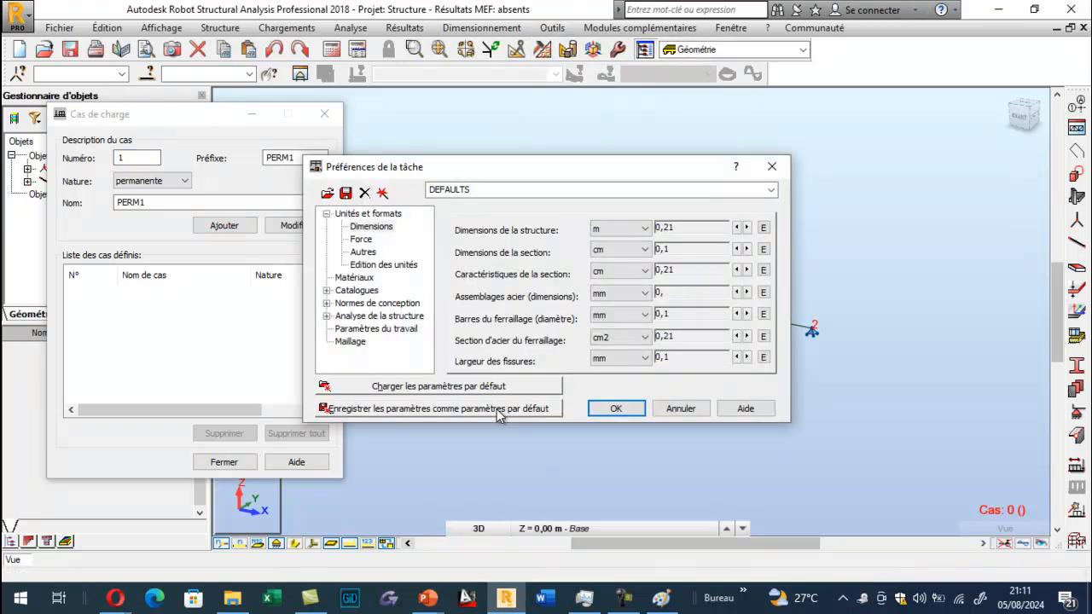
{"action": "left_click", "coordinate": [377, 304]}
{"action": "left_click", "coordinate": [742, 306]}
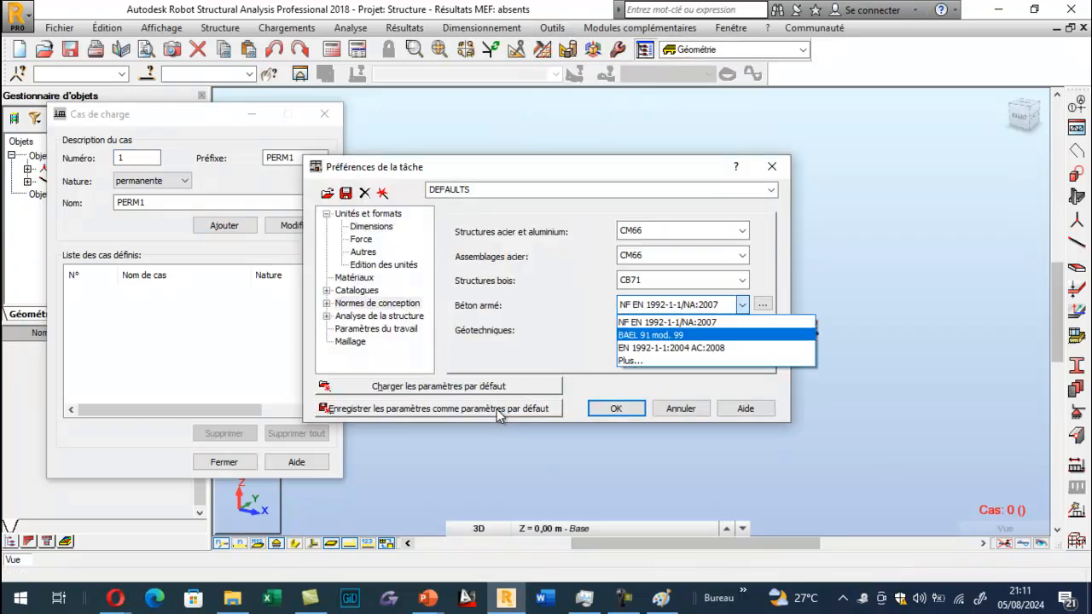
{"action": "key", "text": "Return"}
Step: Choose the weighting code (Pondérations) for the loads and apply the job preferences
{"action": "left_click", "coordinate": [327, 304]}
{"action": "left_click", "coordinate": [366, 317]}
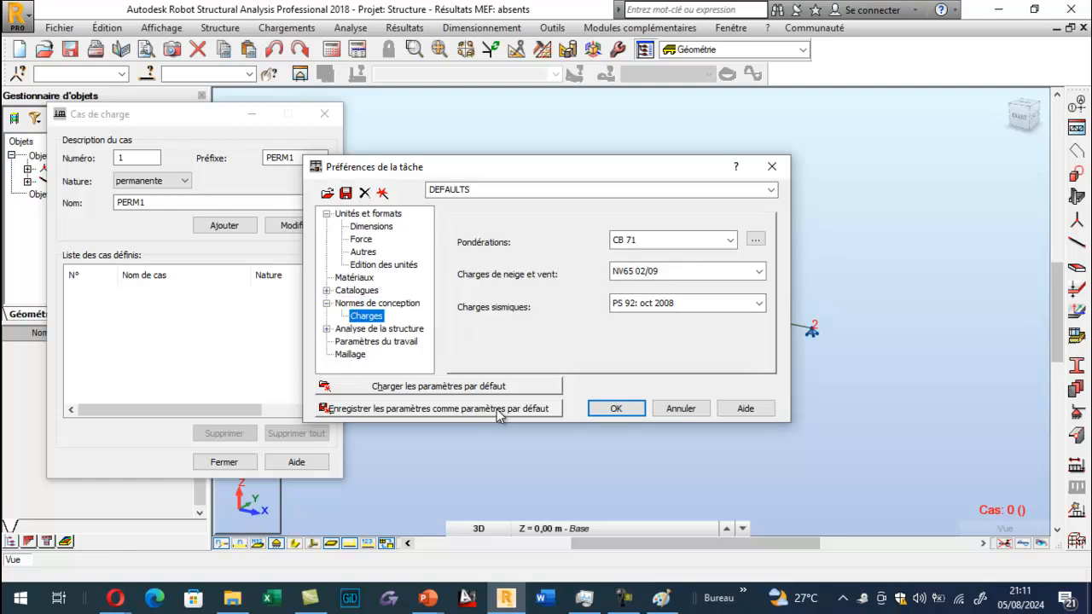
{"action": "left_click", "coordinate": [755, 241]}
{"action": "scroll", "coordinate": [682, 163], "scroll_direction": "up", "scroll_amount": 5}
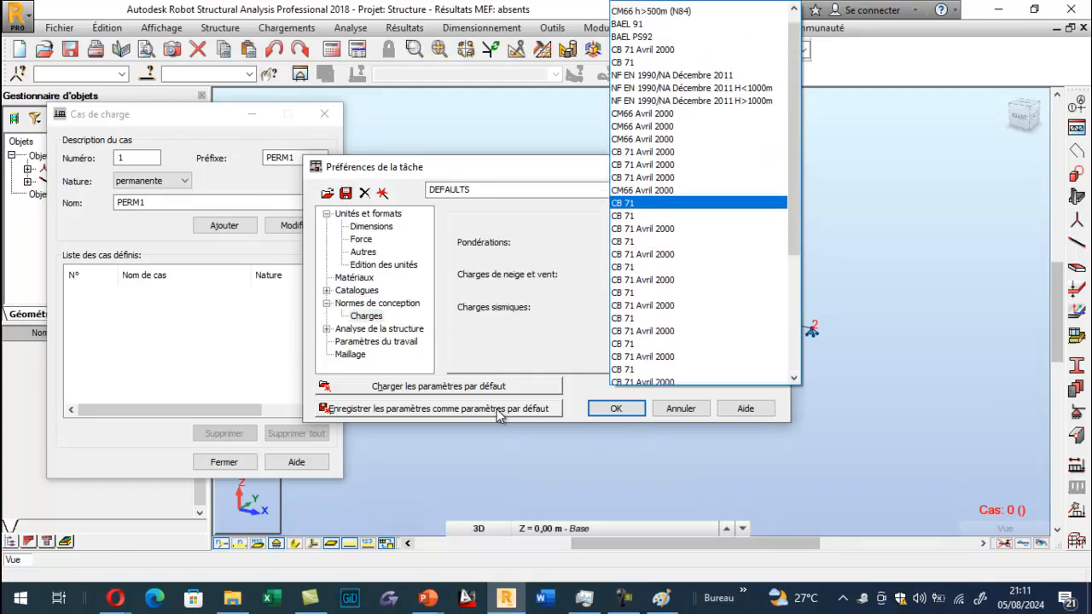
{"action": "left_click", "coordinate": [665, 46]}
{"action": "left_click", "coordinate": [616, 408]}
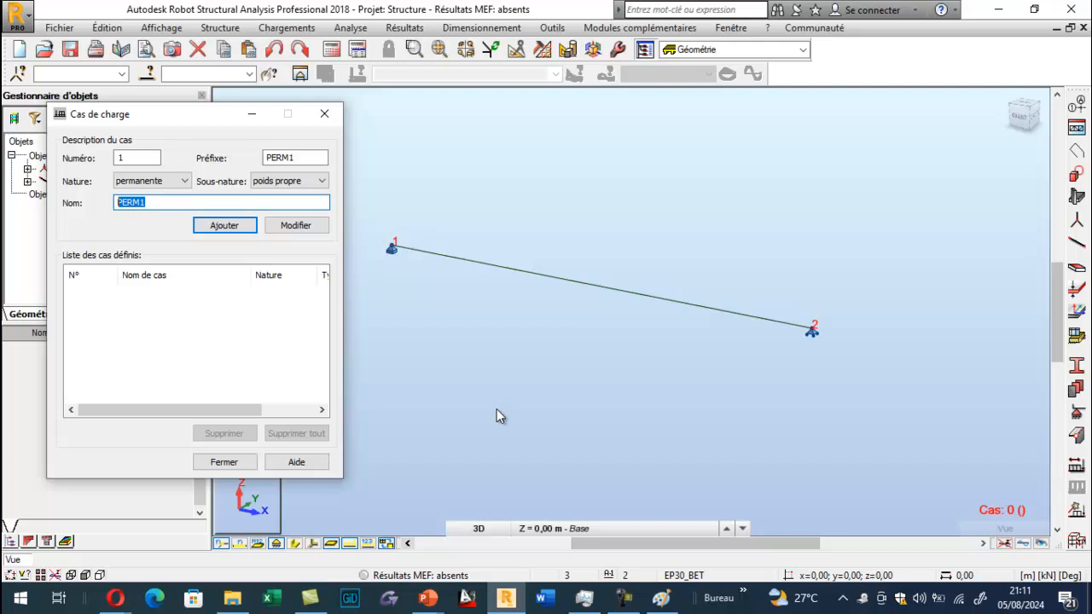
Step: Add the permanent self-weight load case "poids propre de la poutre" and run the calculation, ignoring the instability warnings
{"action": "type", "text": "poids propre de la poutre"}
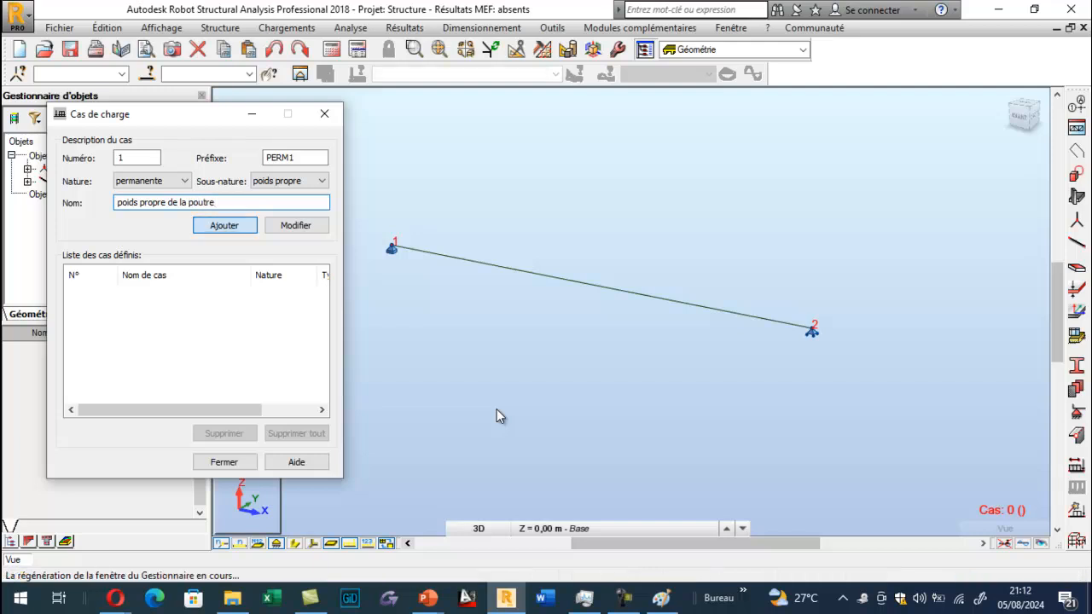
{"action": "key", "text": "Return"}
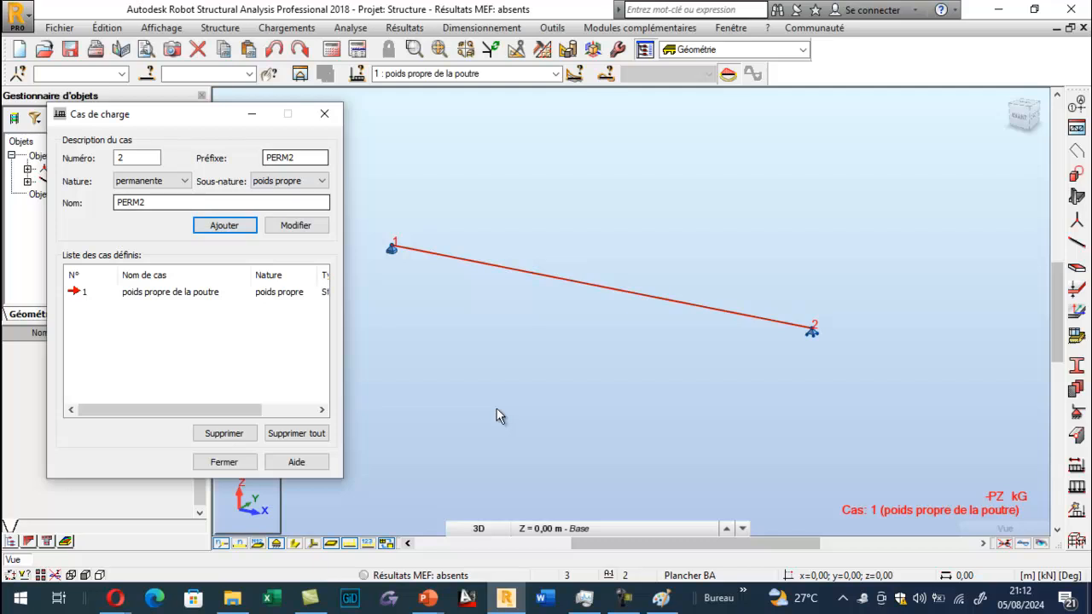
{"action": "key", "text": "F5"}
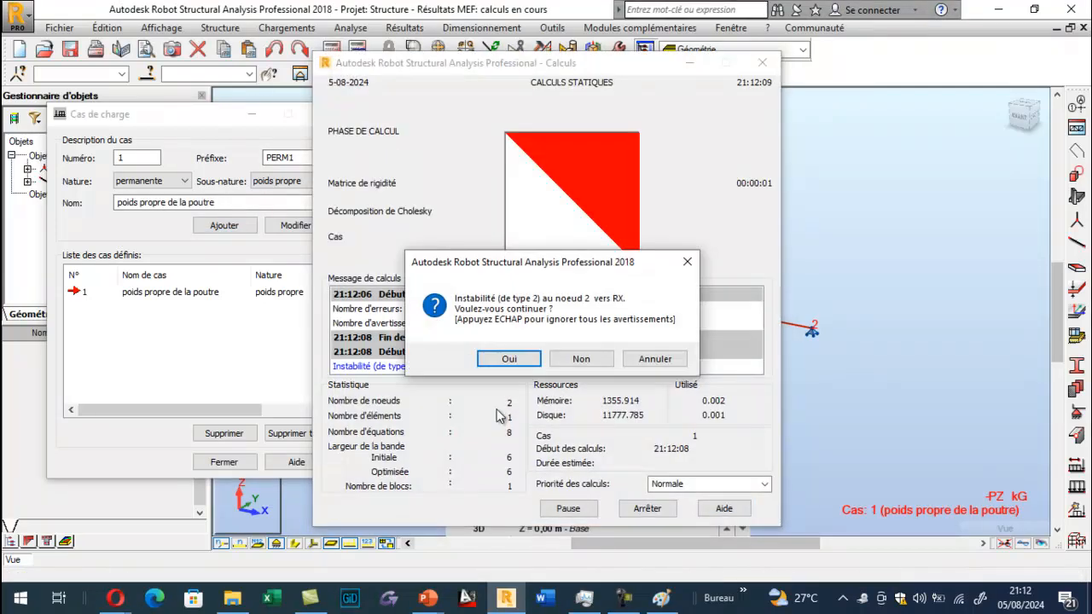
{"action": "key", "text": "Escape"}
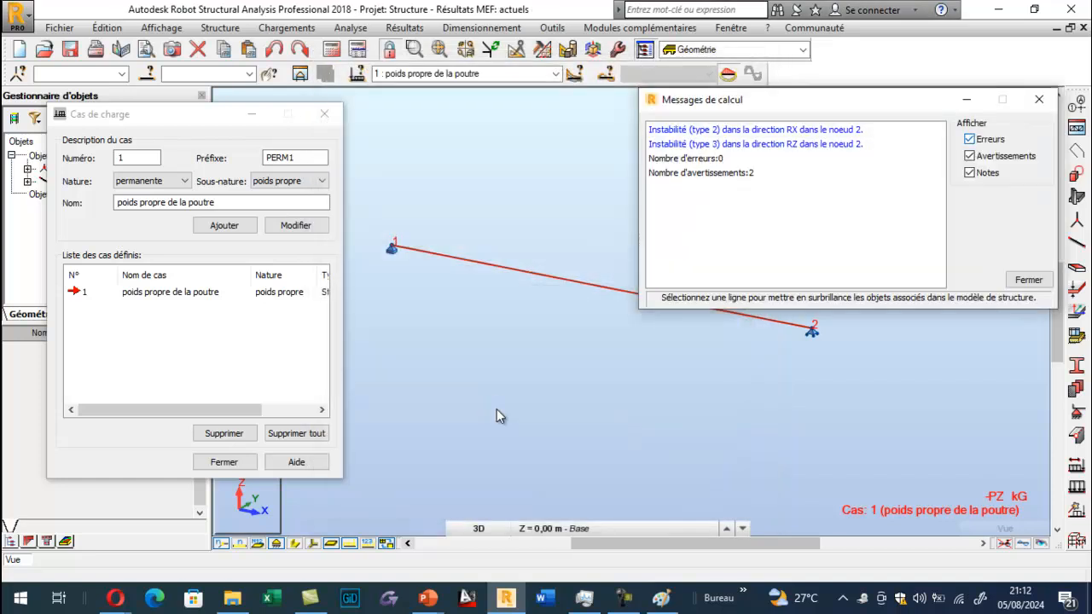
{"action": "left_click", "coordinate": [1039, 99]}
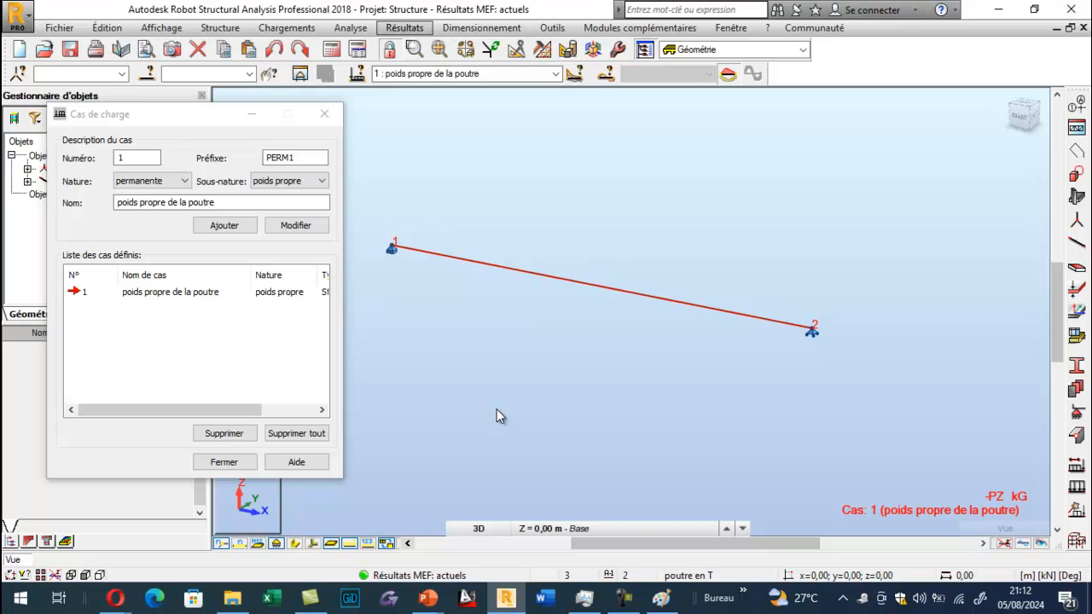
Step: Display the bending moment My diagram for the self-weight case, with its values shown as description labels
{"action": "left_click", "coordinate": [405, 28]}
{"action": "left_click", "coordinate": [444, 85]}
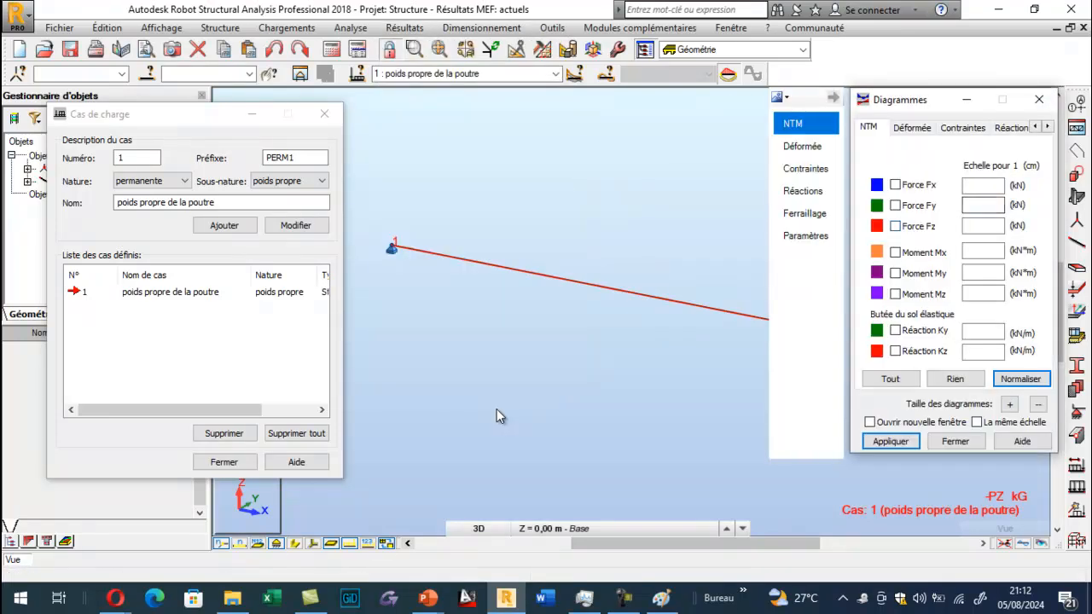
{"action": "left_click", "coordinate": [891, 441]}
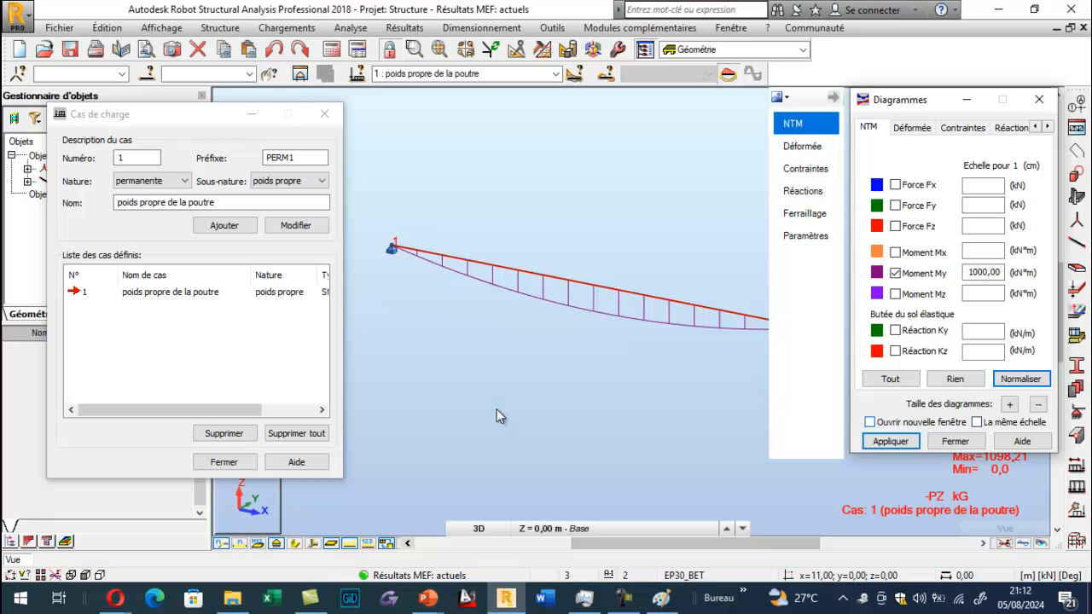
{"action": "left_click", "coordinate": [805, 235]}
{"action": "left_click", "coordinate": [927, 200]}
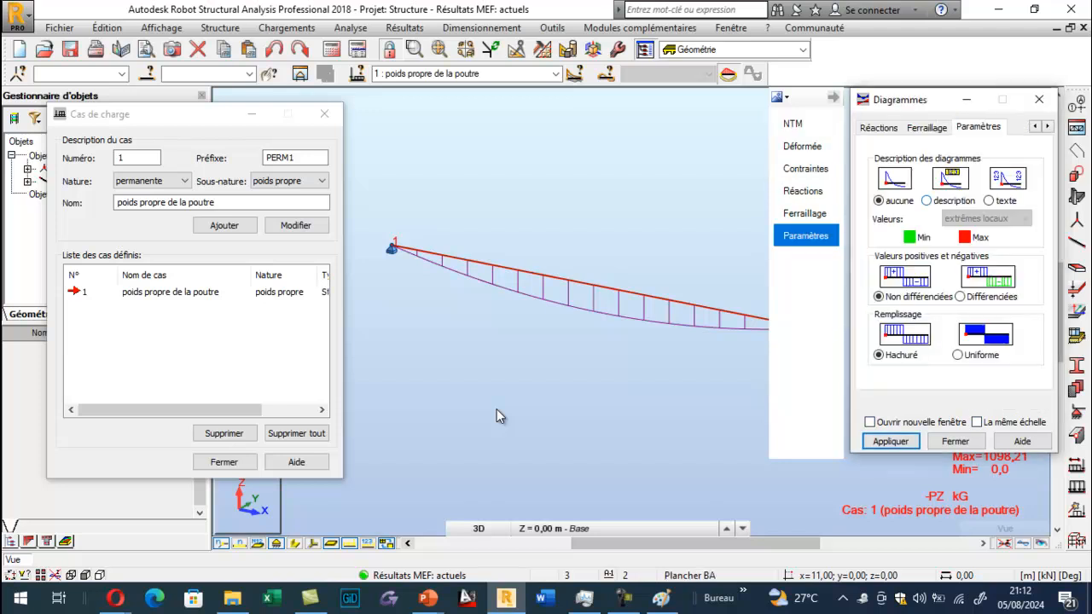
{"action": "left_click", "coordinate": [891, 441]}
{"action": "scroll", "coordinate": [570, 298], "scroll_direction": "up", "scroll_amount": 3}
{"action": "scroll", "coordinate": [570, 299], "scroll_direction": "down", "scroll_amount": 4}
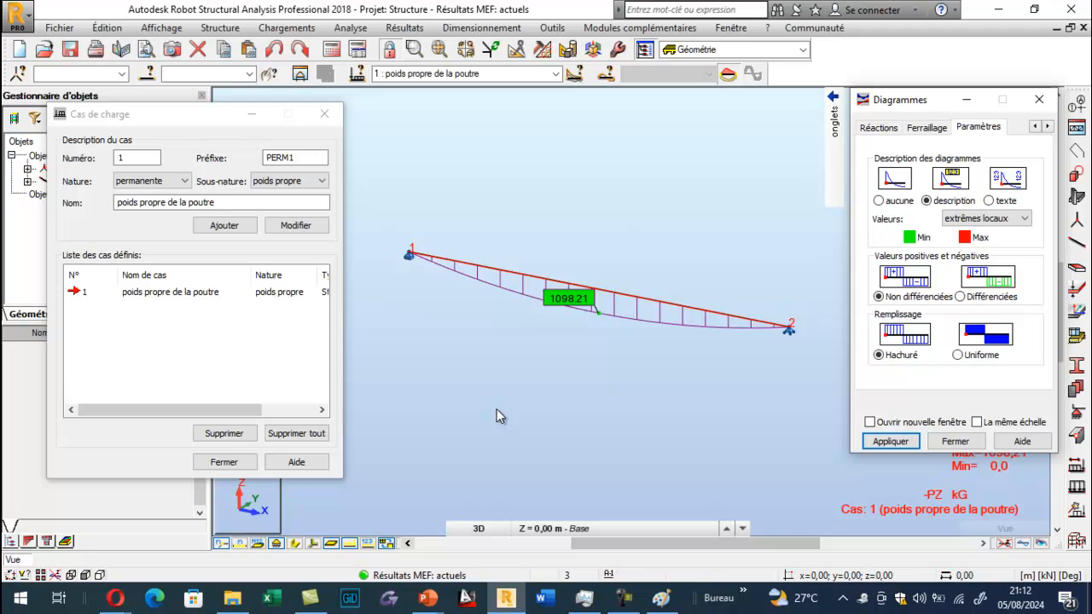
Step: Add a live load case of nature d'exploitation named "charge d'exploitation", accepting that the current results become outdated
{"action": "left_click", "coordinate": [151, 181]}
{"action": "left_click", "coordinate": [141, 206]}
{"action": "left_click_drag", "start_coordinate": [219, 203], "coordinate": [174, 203]}
{"action": "key", "text": "ctrl+a"}
{"action": "type", "text": "charge d'exploit"}
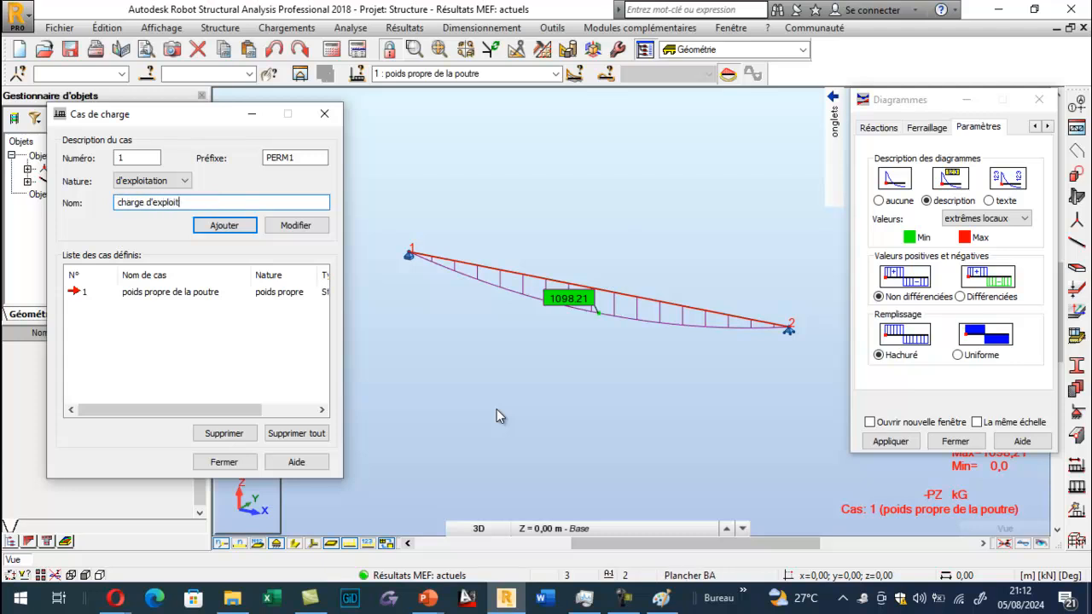
{"action": "type", "text": "ation"}
{"action": "key", "text": "Return"}
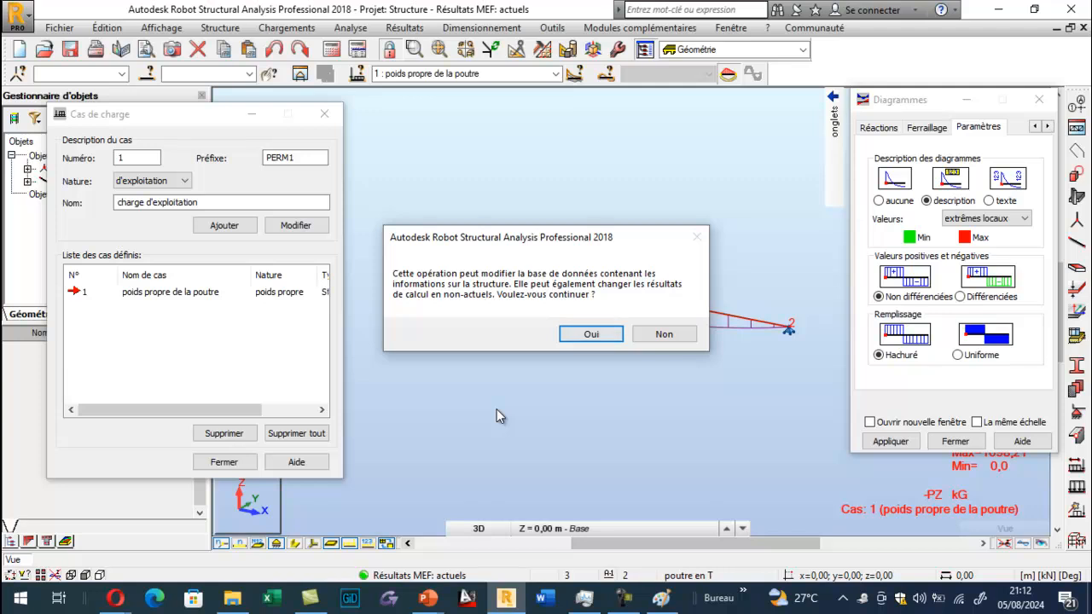
{"action": "key", "text": "Return"}
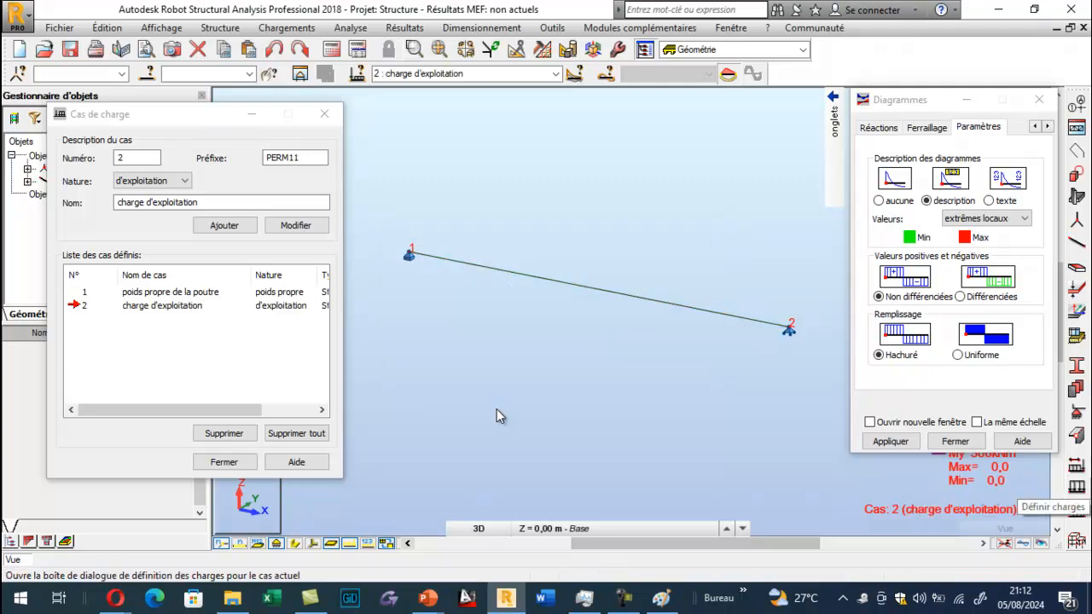
Step: Apply a uniform load of pZ = -25 kN/m to the beam in the charge d'exploitation case
{"action": "left_click", "coordinate": [1077, 488]}
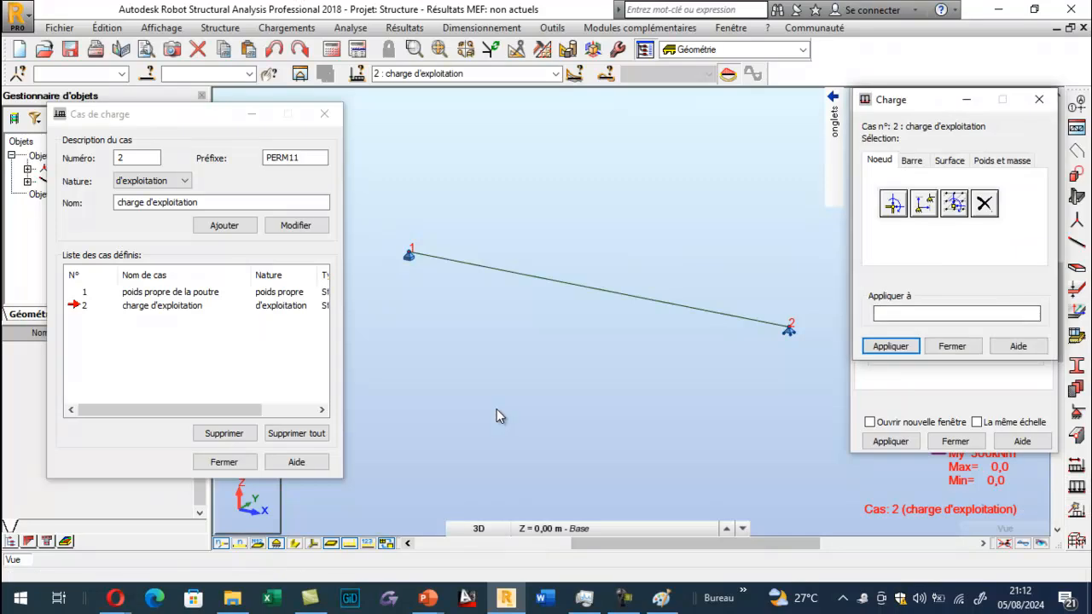
{"action": "left_click", "coordinate": [911, 160]}
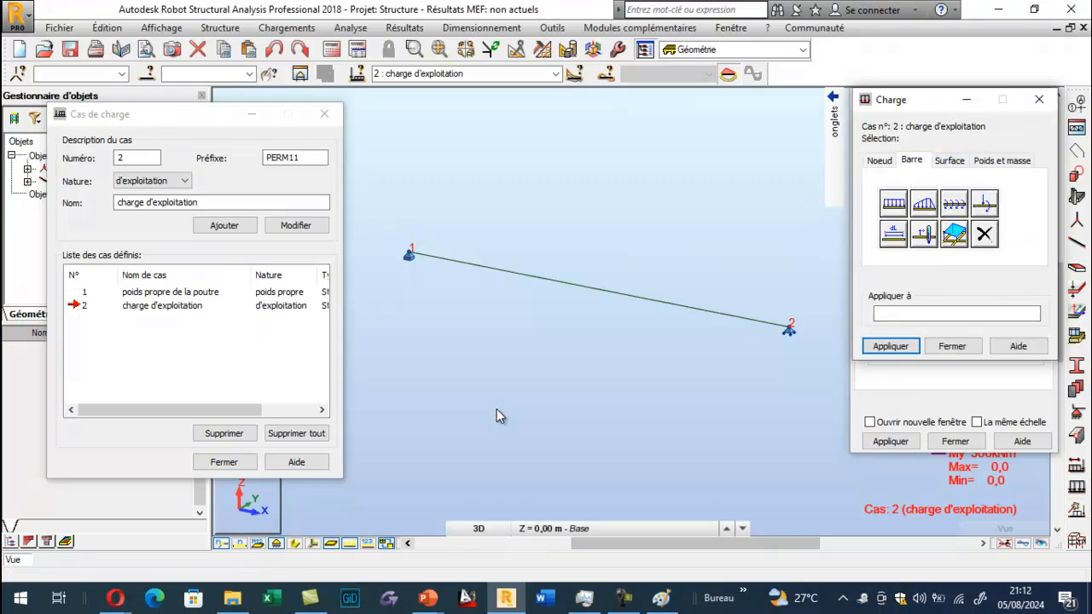
{"action": "left_click", "coordinate": [894, 203]}
{"action": "left_click_drag", "start_coordinate": [963, 306], "coordinate": [932, 306]}
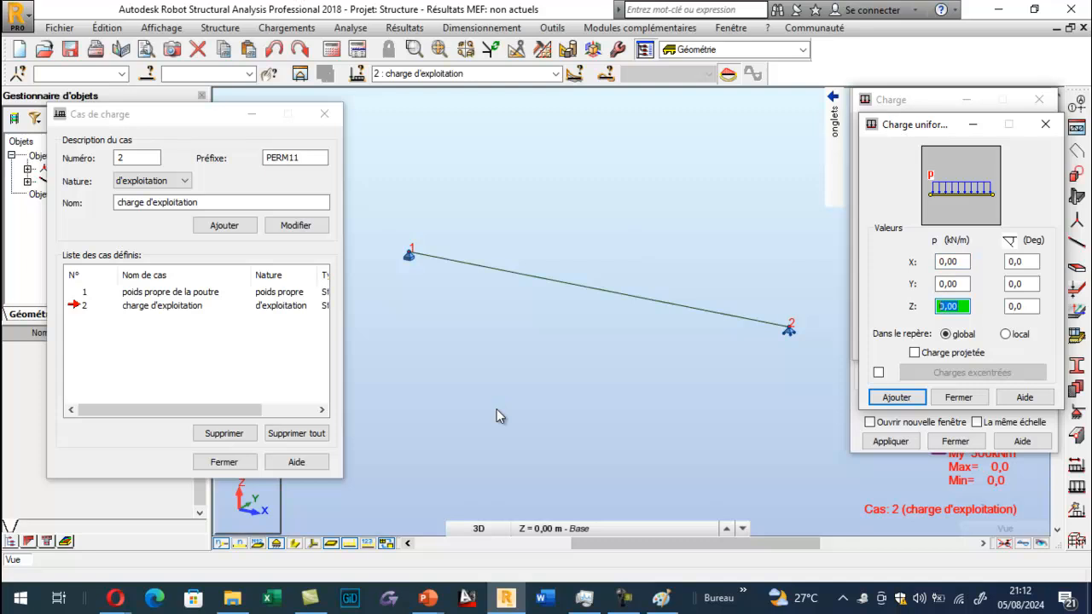
{"action": "type", "text": "-2"}
{"action": "key", "text": "Return"}
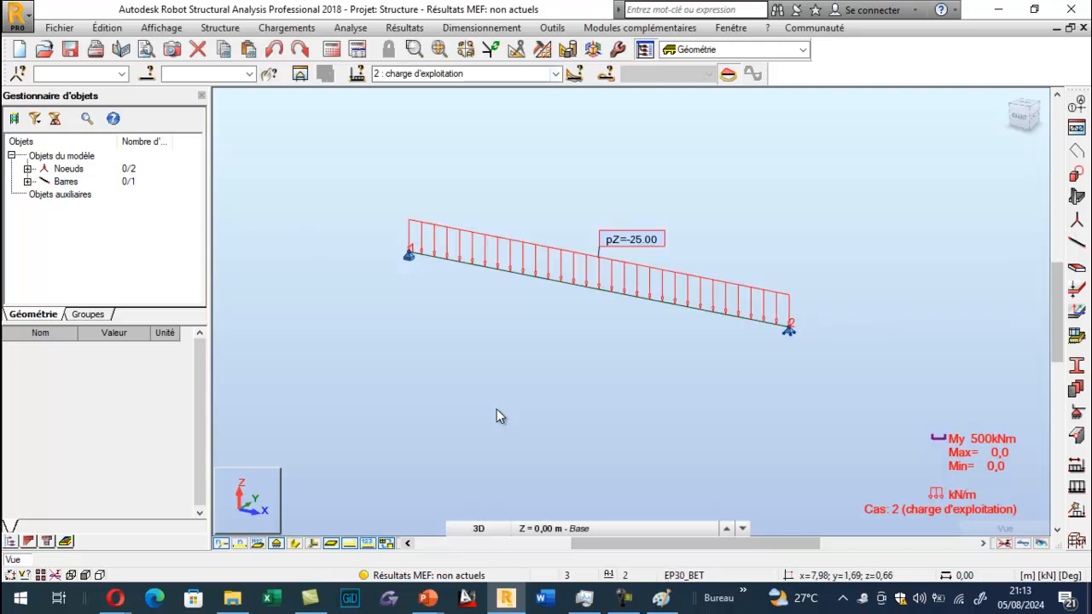
Step: Review the poids propre de la poutre case and the charge d'exploitation case on the beam
{"action": "left_click", "coordinate": [556, 74]}
{"action": "key", "text": "Up"}
{"action": "key", "text": "Return"}
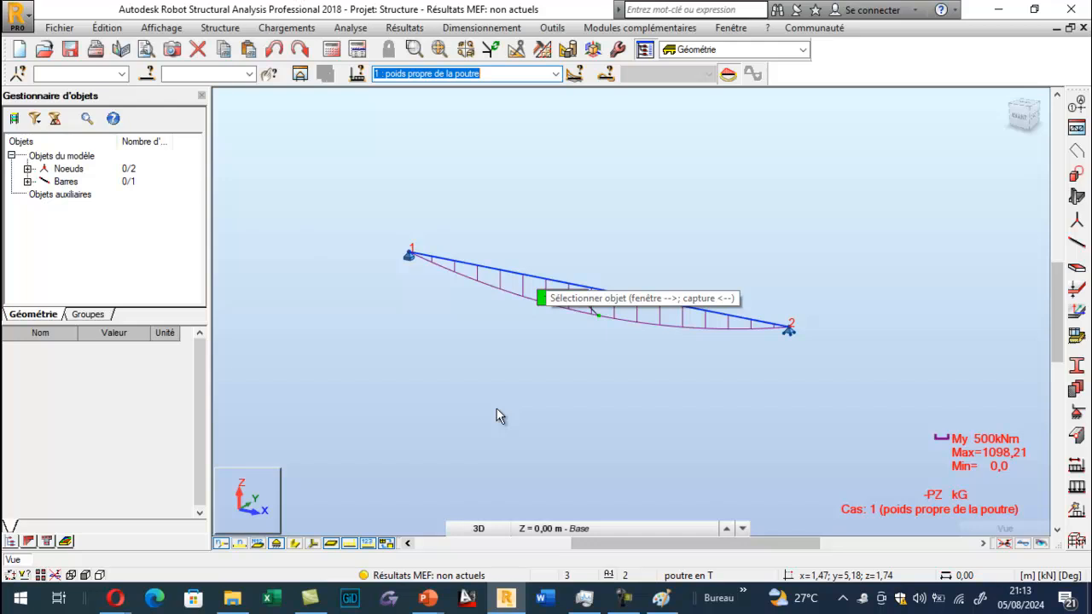
{"action": "left_click", "coordinate": [555, 75]}
{"action": "left_click", "coordinate": [469, 100]}
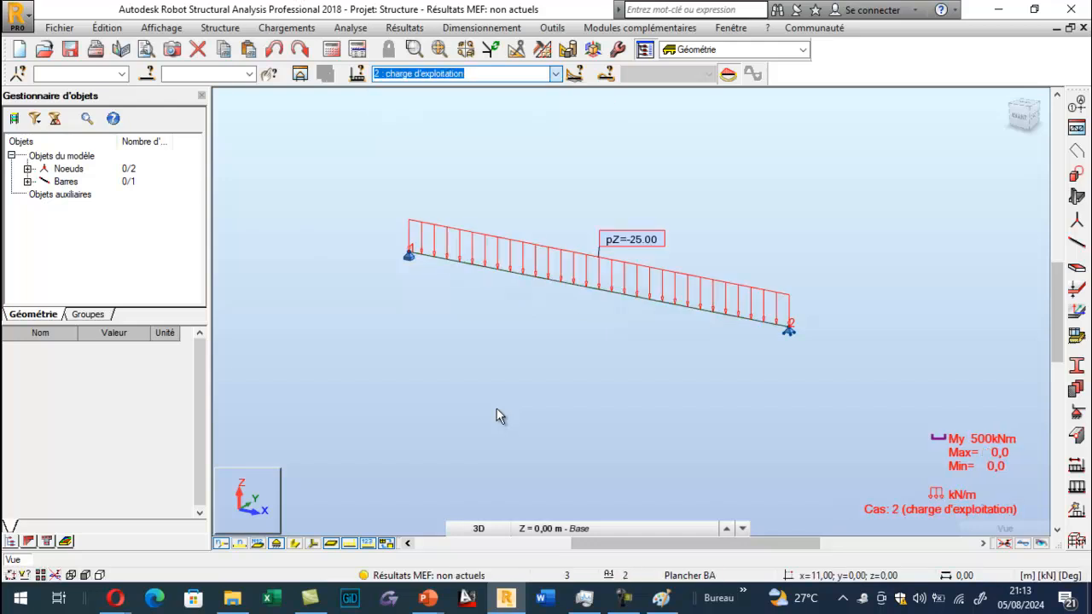
Step: Run the calculation, ignoring the instability warnings, and display the My diagram for the poids propre de la poutre case
{"action": "left_click", "coordinate": [332, 50]}
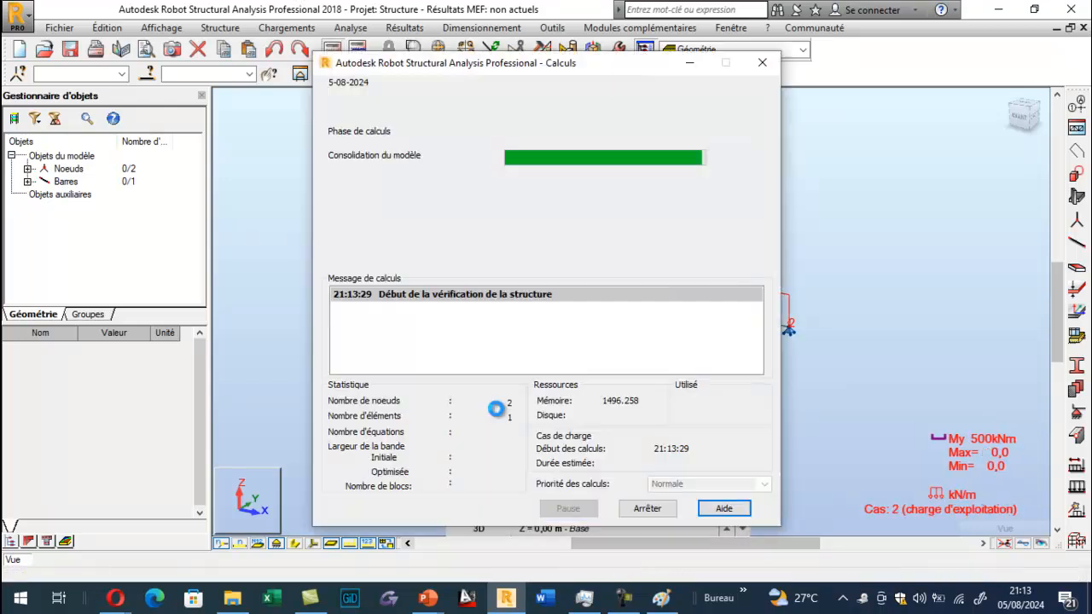
{"action": "left_click", "coordinate": [655, 358]}
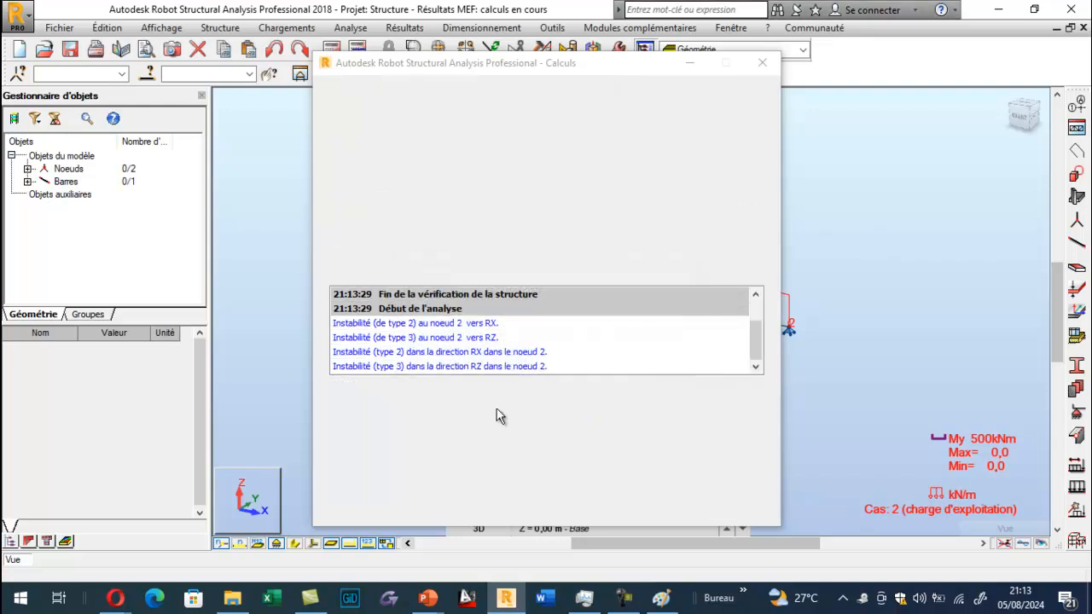
{"action": "left_click", "coordinate": [1039, 100]}
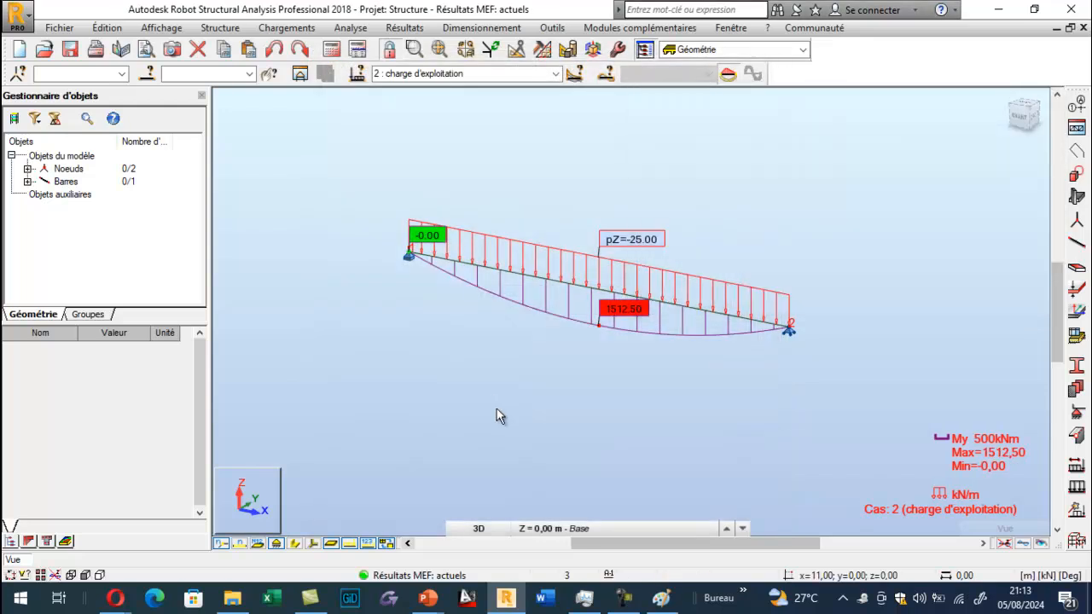
{"action": "left_click", "coordinate": [465, 73]}
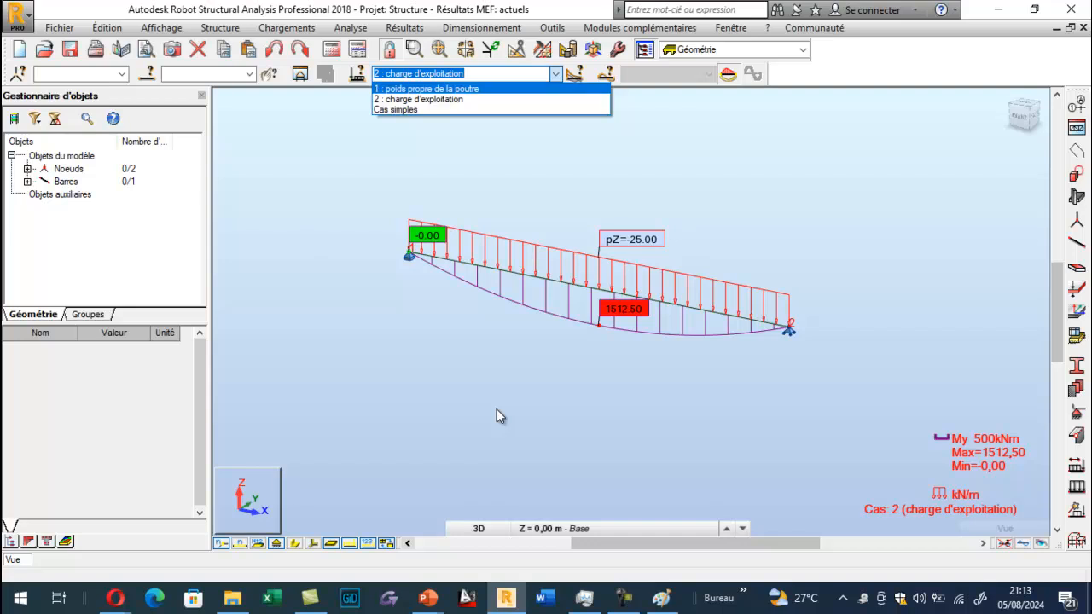
{"action": "left_click", "coordinate": [427, 89]}
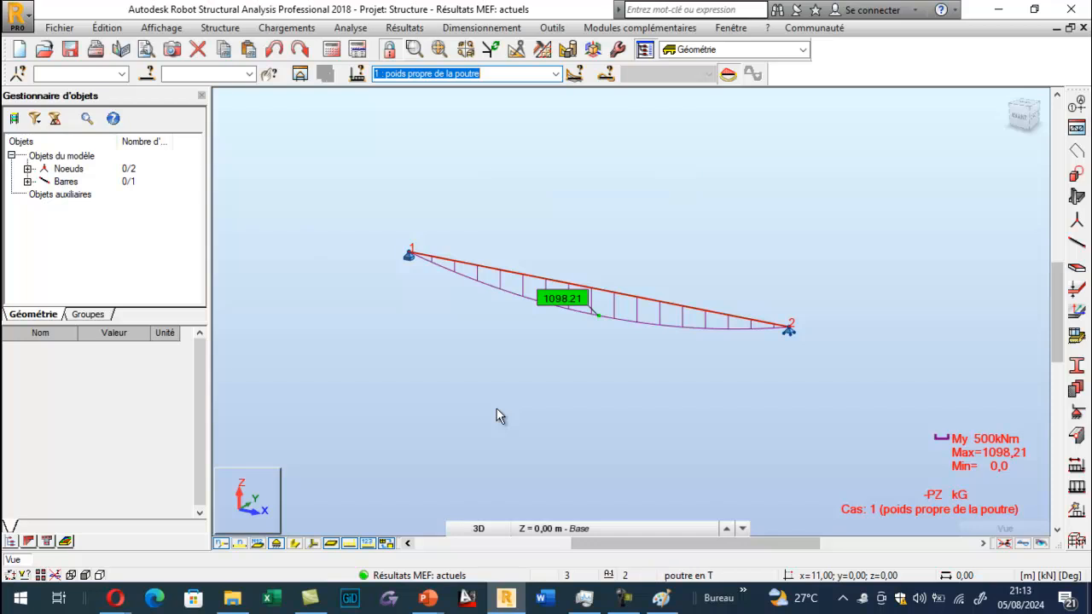
Step: Create a manual load combination of type ELU named COMB1
{"action": "key", "text": "alt+r"}
{"action": "key", "text": "Left"}
{"action": "key", "text": "Left"}
{"action": "key", "text": "Down"}
{"action": "key", "text": "Down"}
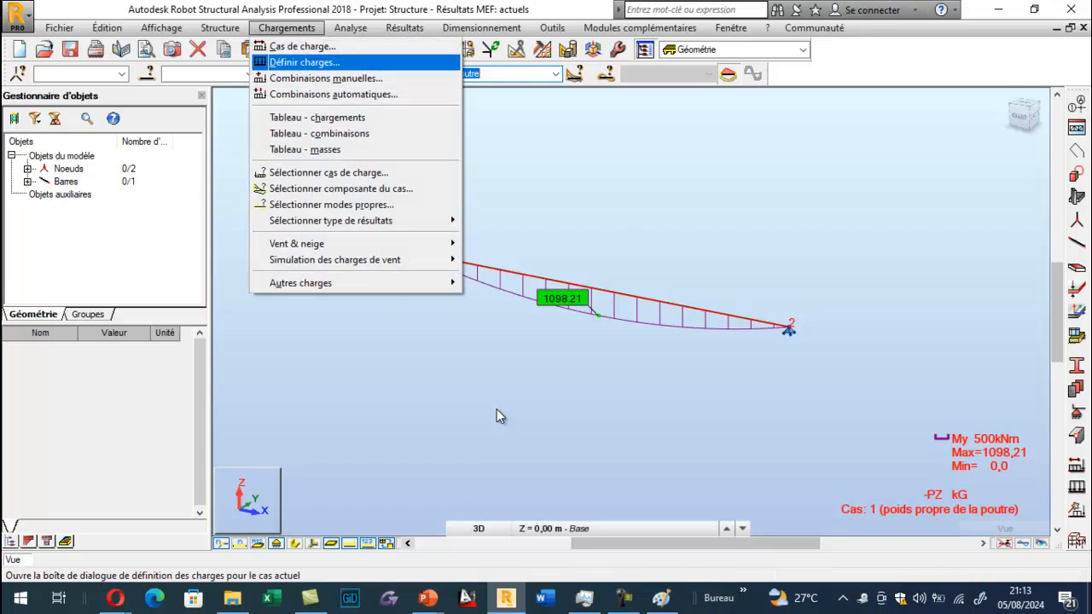
{"action": "key", "text": "Down"}
{"action": "key", "text": "Down"}
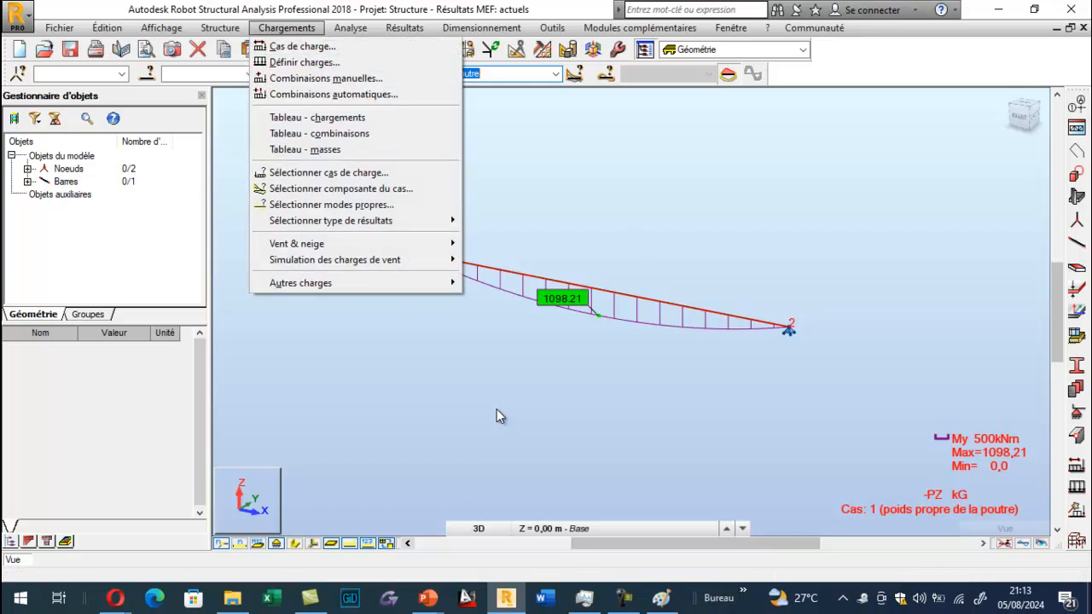
{"action": "key", "text": "Up"}
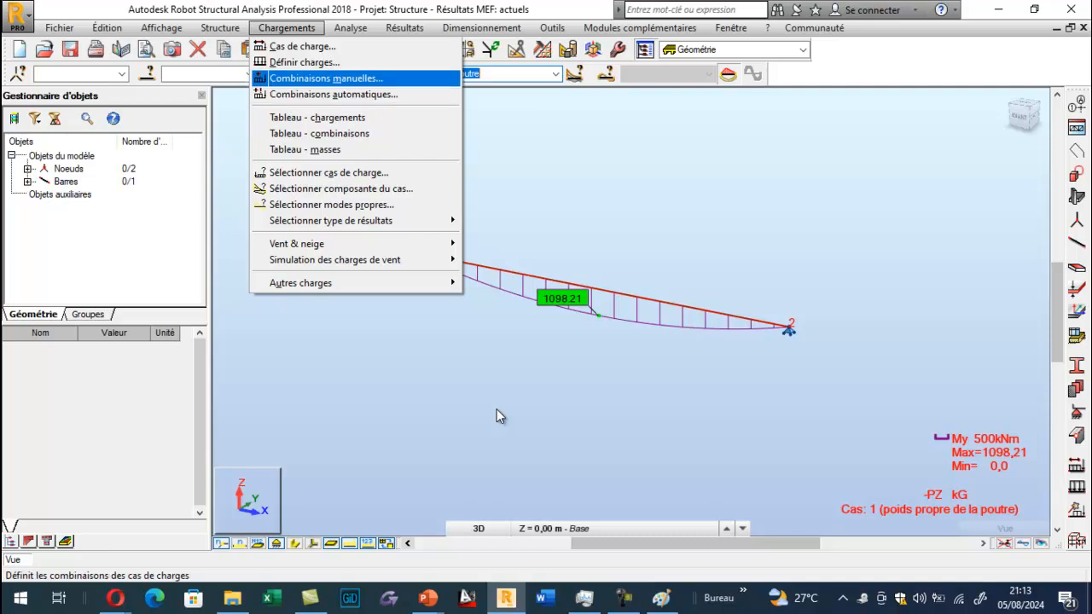
{"action": "key", "text": "Return"}
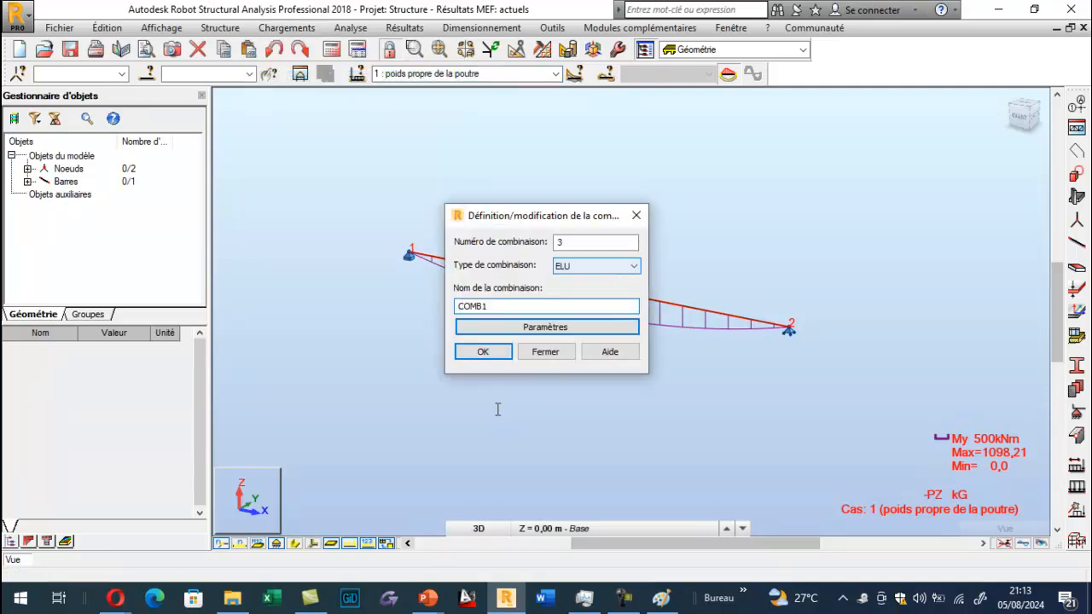
{"action": "key", "text": "Return"}
{"action": "key", "text": "Return"}
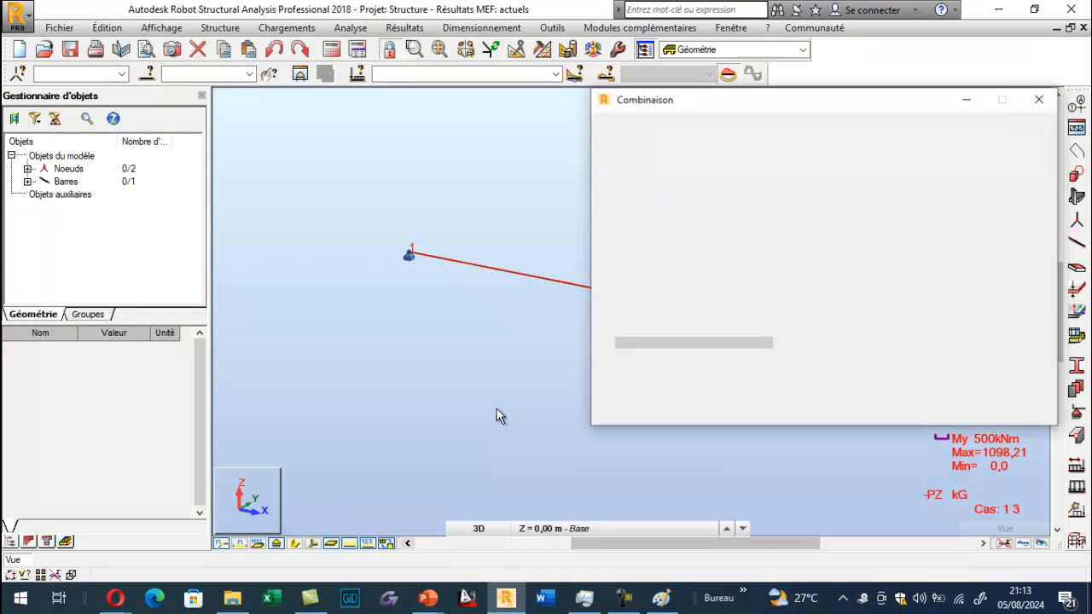
Step: Include the self-weight and live load cases in COMB1 with automatic coefficients and apply the combination
{"action": "left_click", "coordinate": [637, 217]}
{"action": "left_click", "coordinate": [636, 230]}
{"action": "left_click", "coordinate": [813, 215]}
{"action": "left_click", "coordinate": [897, 415]}
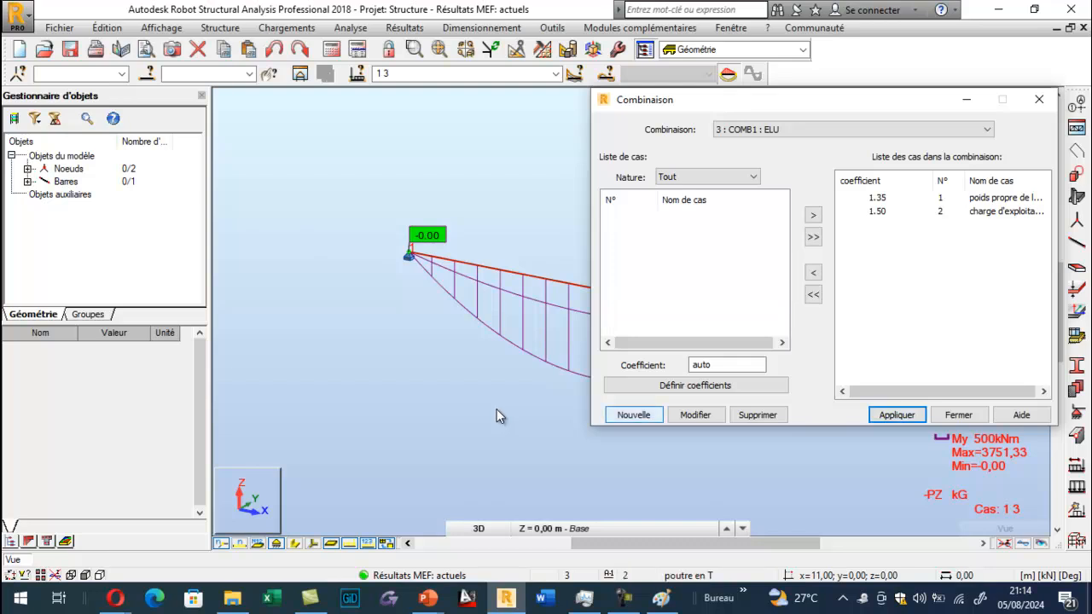
Step: Create a second manual load combination of type ELS named COMB2
{"action": "left_click", "coordinate": [634, 415]}
{"action": "left_click", "coordinate": [874, 234]}
{"action": "left_click", "coordinate": [840, 259]}
{"action": "left_click", "coordinate": [760, 320]}
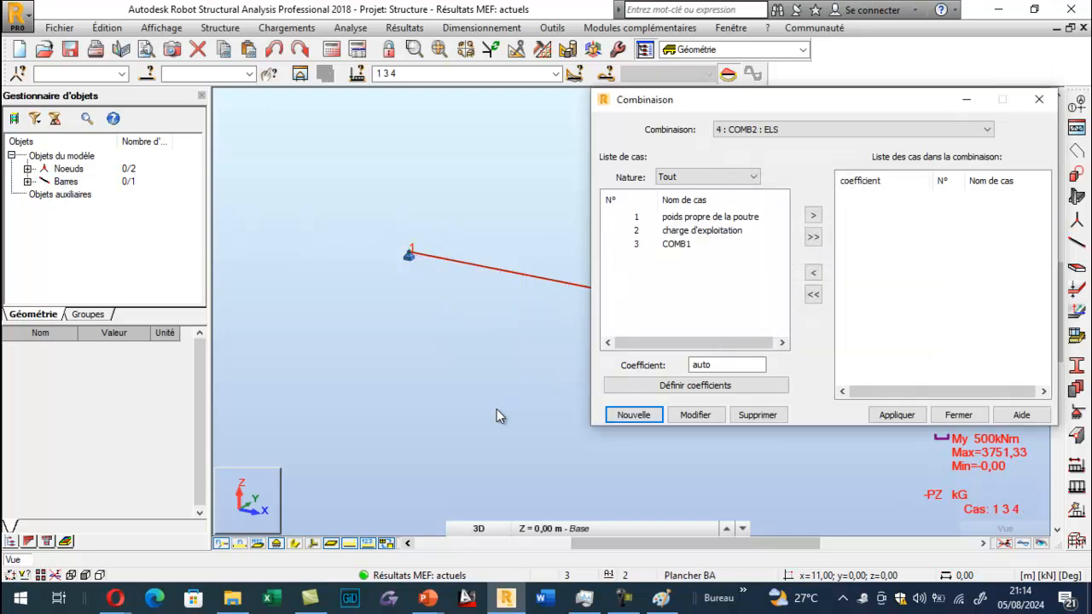
Step: Include the self-weight and live load cases in COMB2 with automatic coefficients, apply it and close the combination definition
{"action": "left_click", "coordinate": [639, 217]}
{"action": "left_click", "coordinate": [640, 230], "text": "ctrl"}
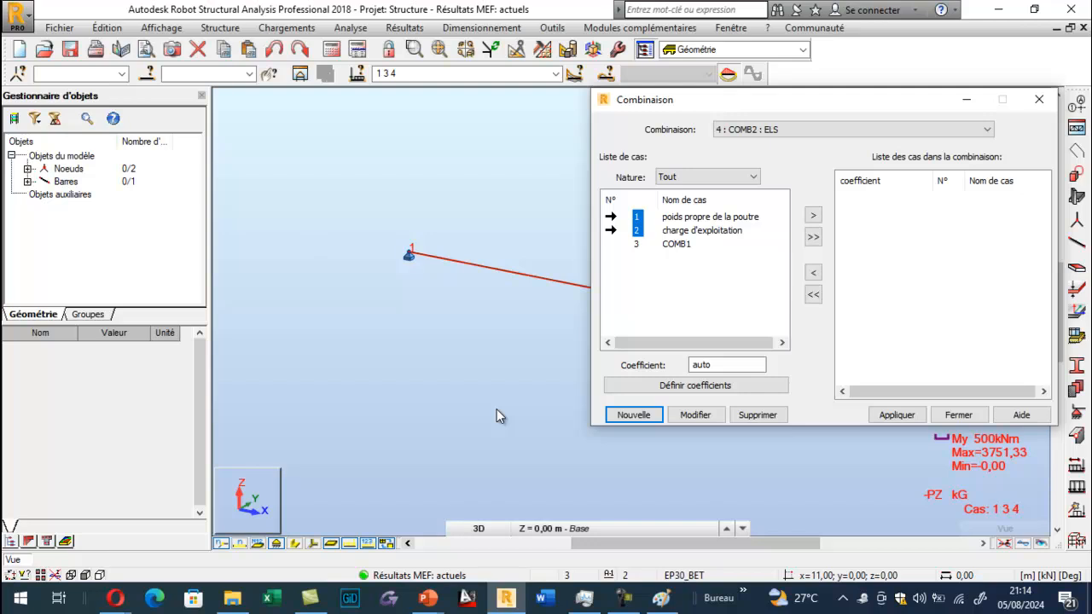
{"action": "left_click", "coordinate": [813, 215]}
{"action": "left_click", "coordinate": [897, 415]}
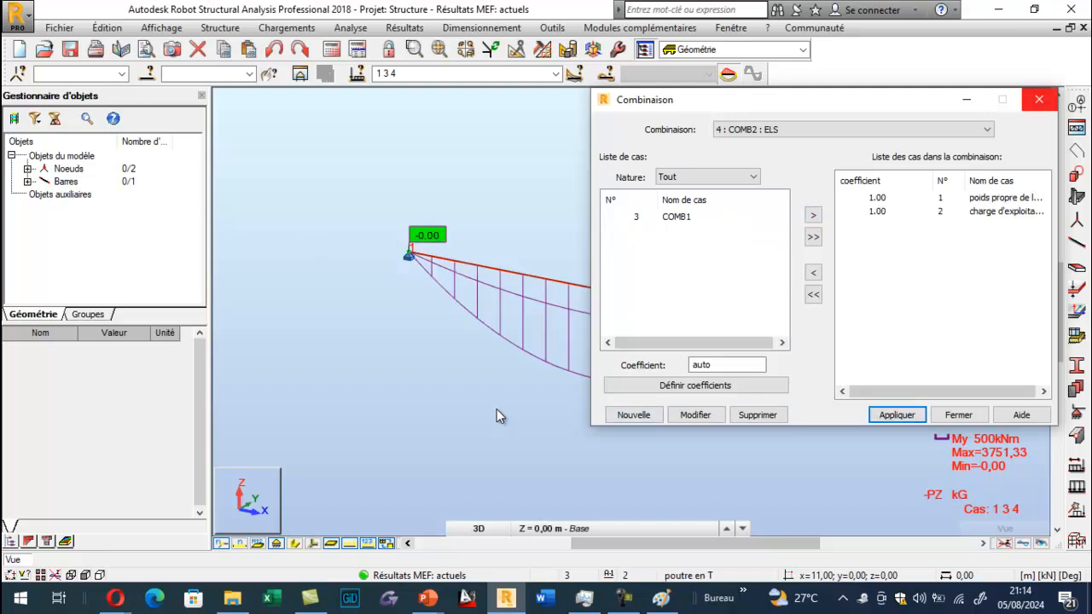
{"action": "left_click", "coordinate": [1039, 99]}
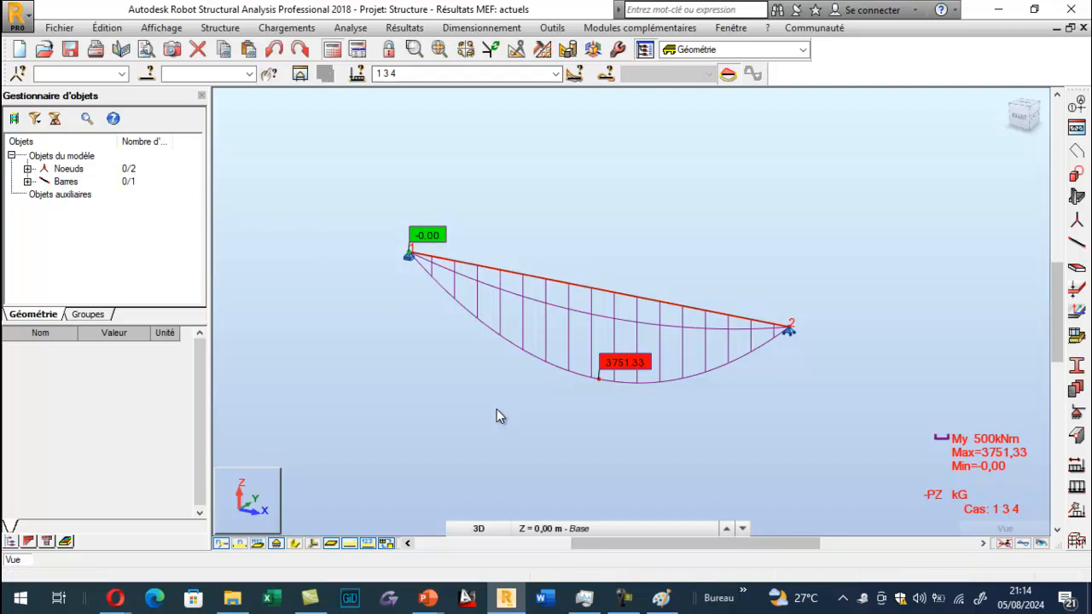
Step: Recalculate the structure with the combinations, ignoring the instability warnings, and keep cases 1 3 4 selected for display
{"action": "left_click", "coordinate": [332, 50]}
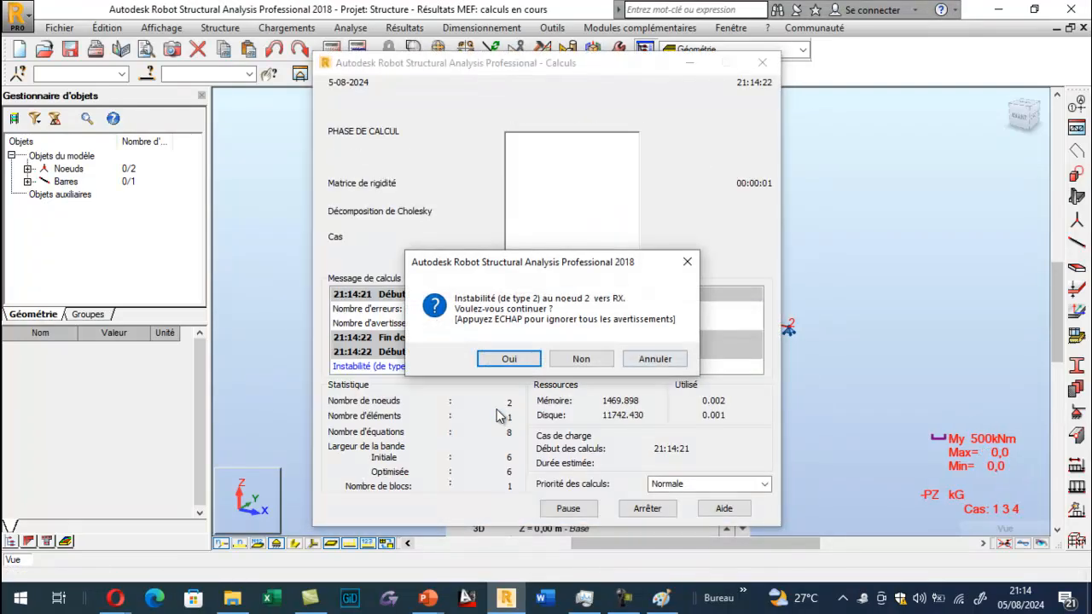
{"action": "key", "text": "Escape"}
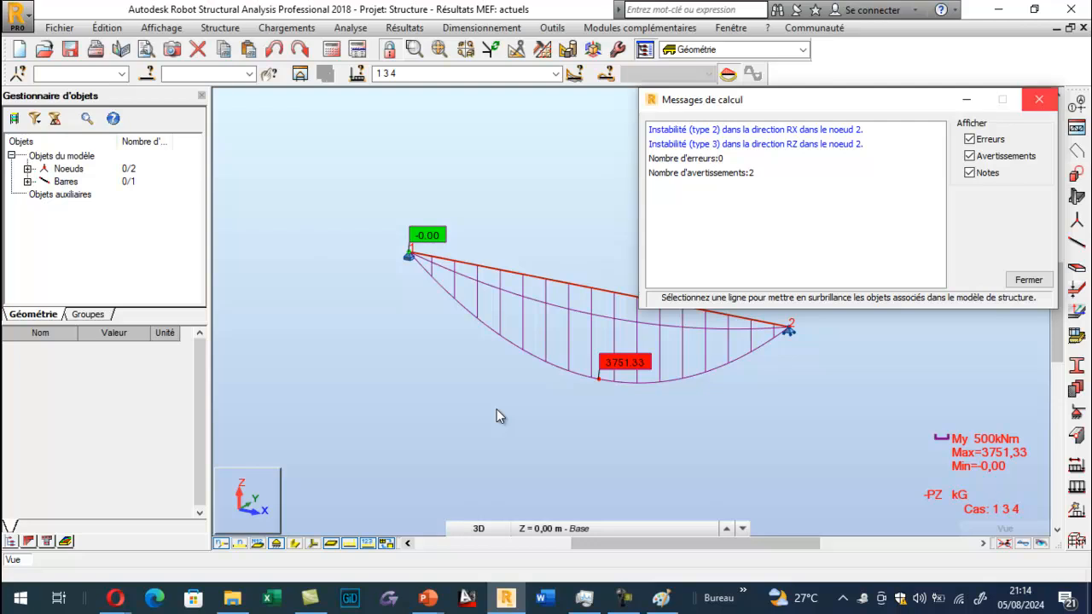
{"action": "left_click", "coordinate": [1039, 100]}
{"action": "left_click", "coordinate": [557, 74]}
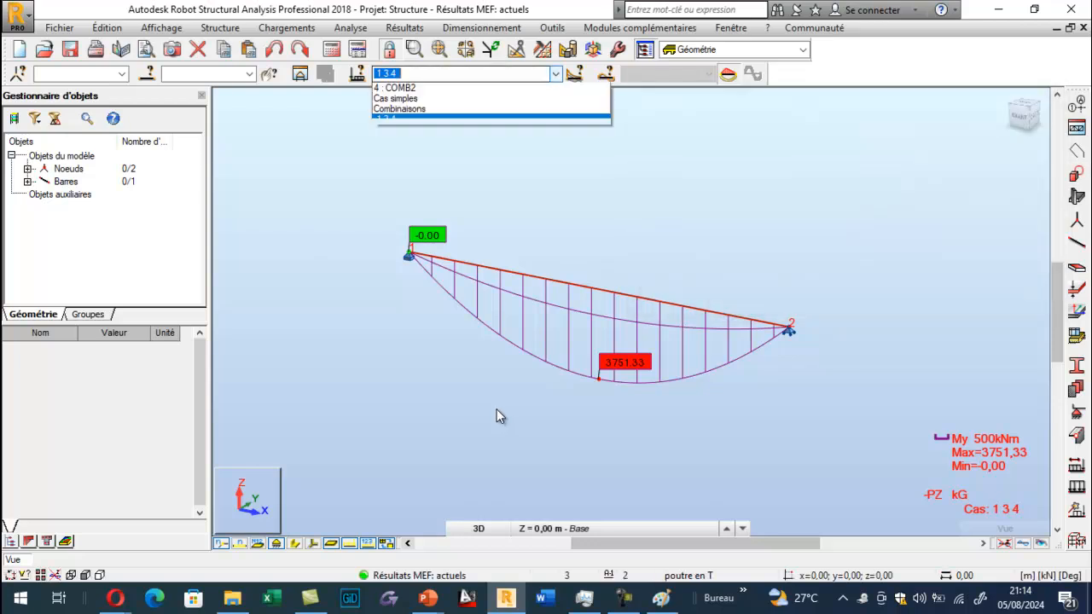
{"action": "left_click", "coordinate": [478, 120]}
Step: Select the beam and transfer it to reinforced concrete beam design using the simple load cases
{"action": "left_click_drag", "start_coordinate": [581, 327], "coordinate": [526, 231]}
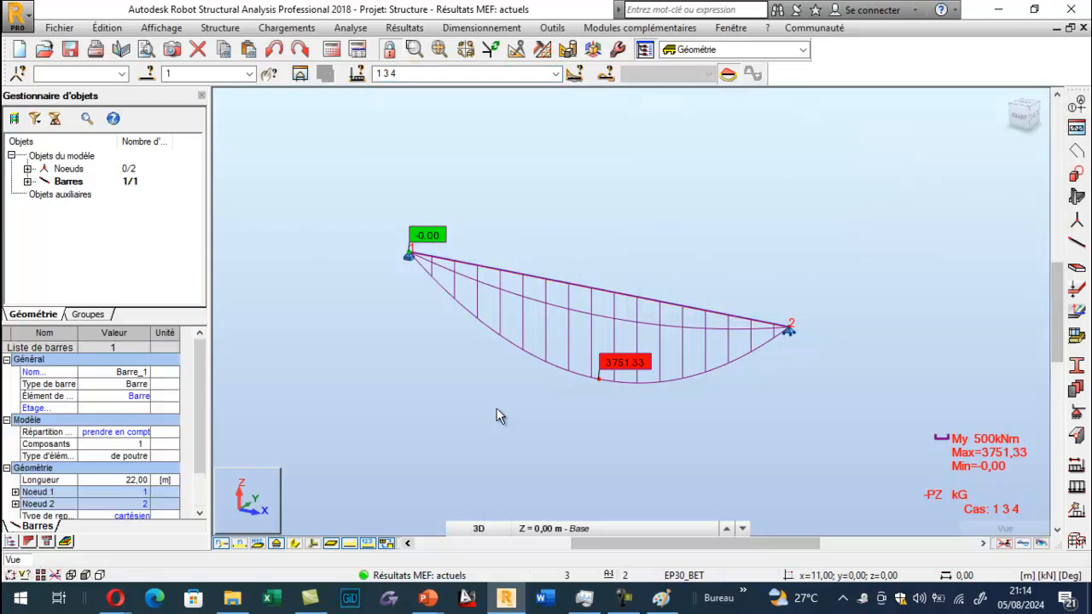
{"action": "left_click", "coordinate": [481, 28]}
{"action": "left_click", "coordinate": [511, 204]}
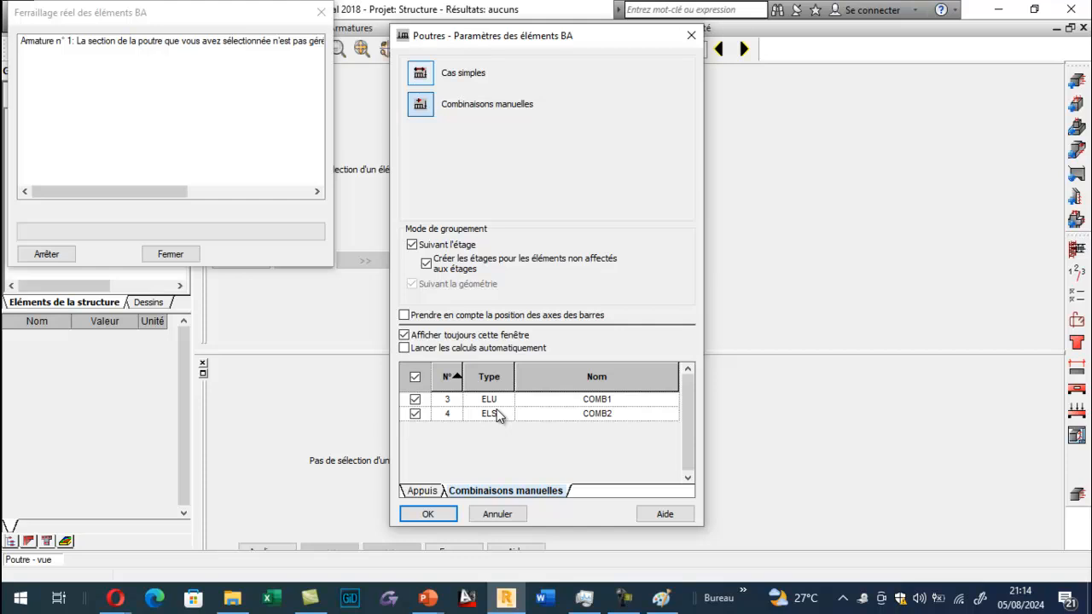
{"action": "key", "text": "space"}
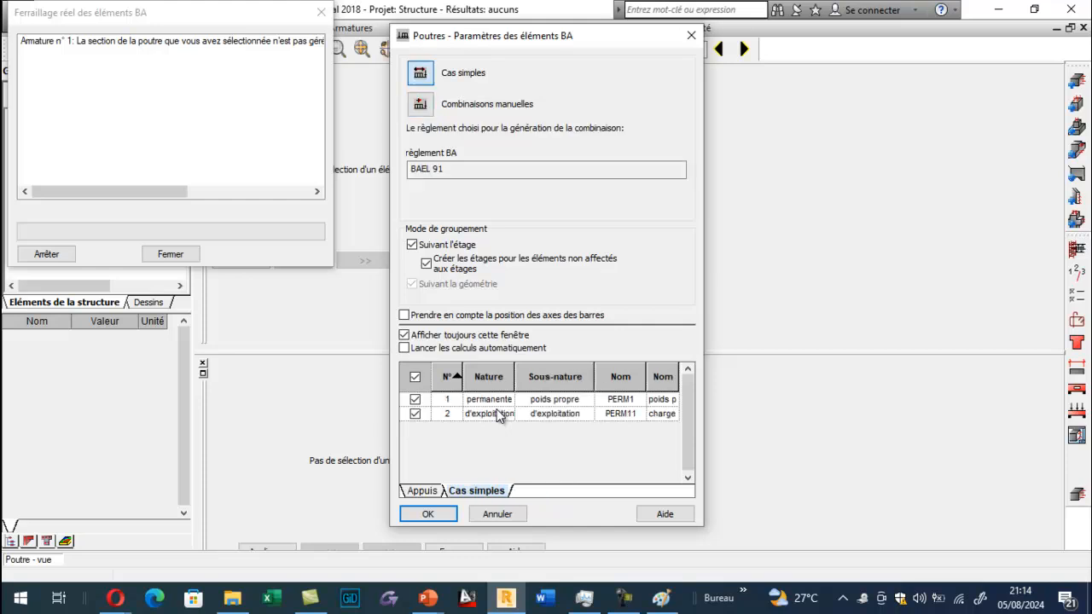
{"action": "key", "text": "Return"}
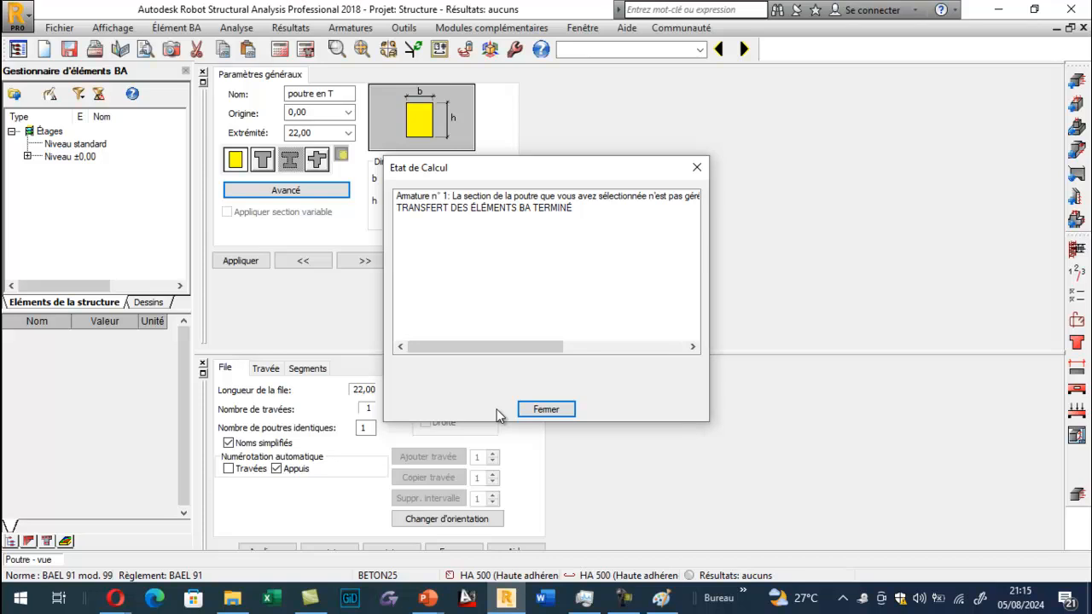
{"action": "key", "text": "Return"}
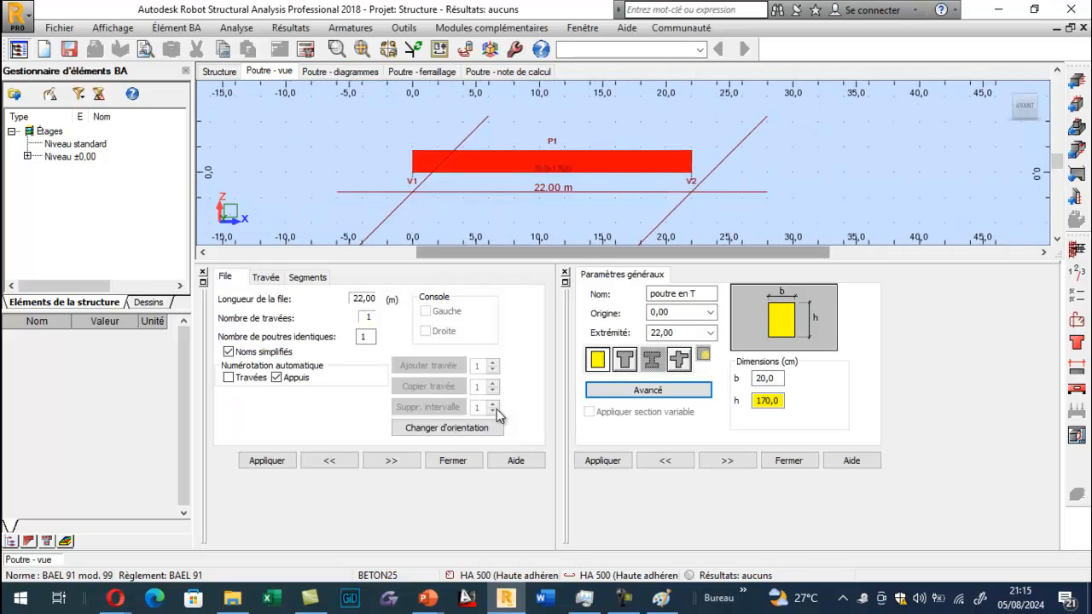
Step: Delete the existing Poutre1 beam from Niveau ±0,00 in the reinforced-concrete elements
{"action": "left_click", "coordinate": [265, 277]}
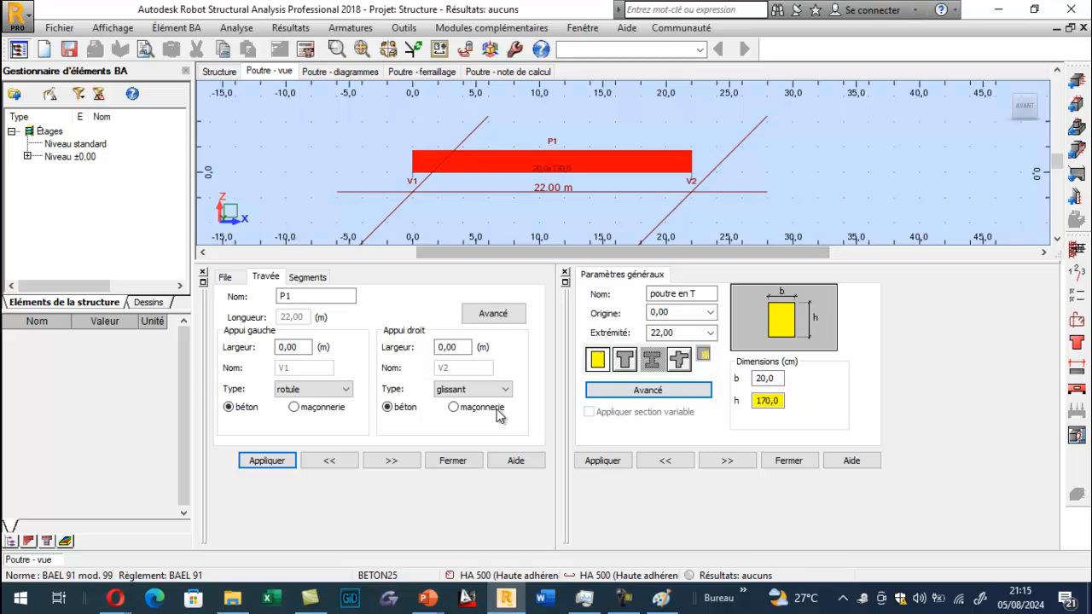
{"action": "left_click", "coordinate": [28, 156]}
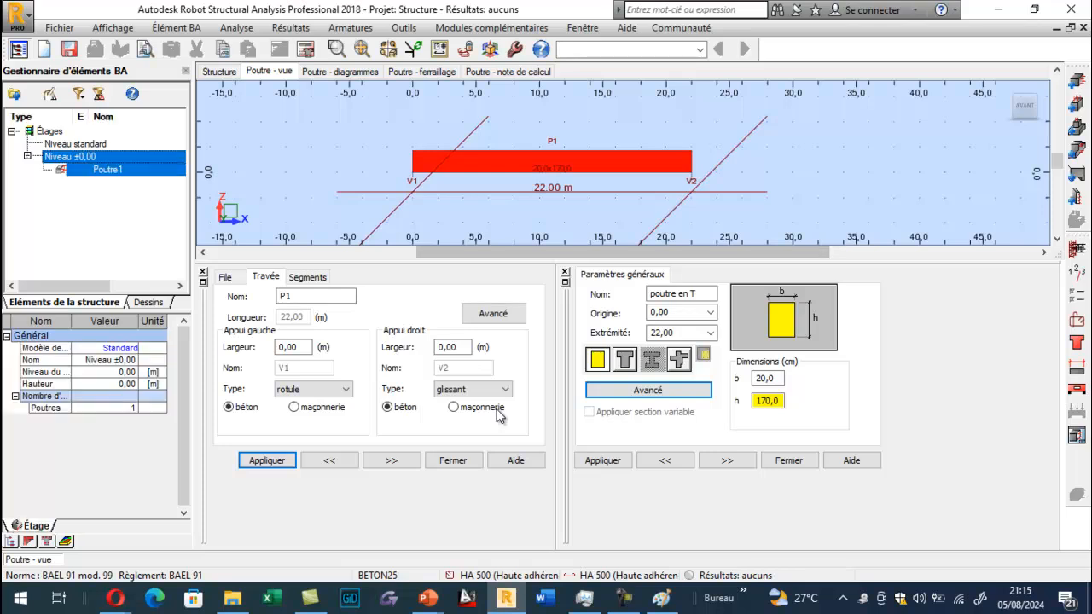
{"action": "right_click", "coordinate": [79, 169]}
{"action": "mouse_move", "coordinate": [107, 179]}
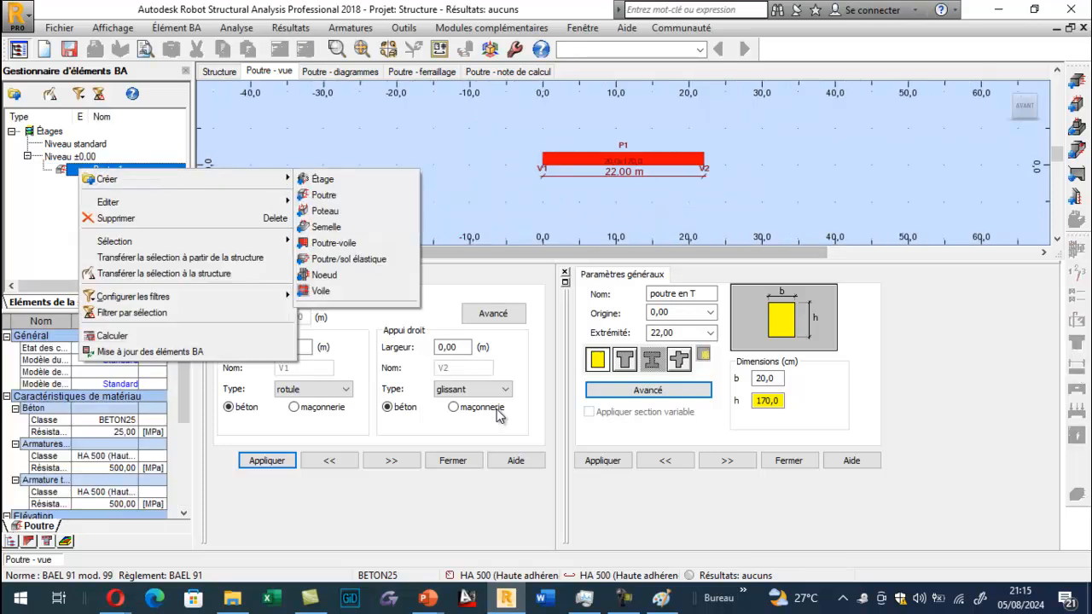
{"action": "left_click", "coordinate": [116, 217]}
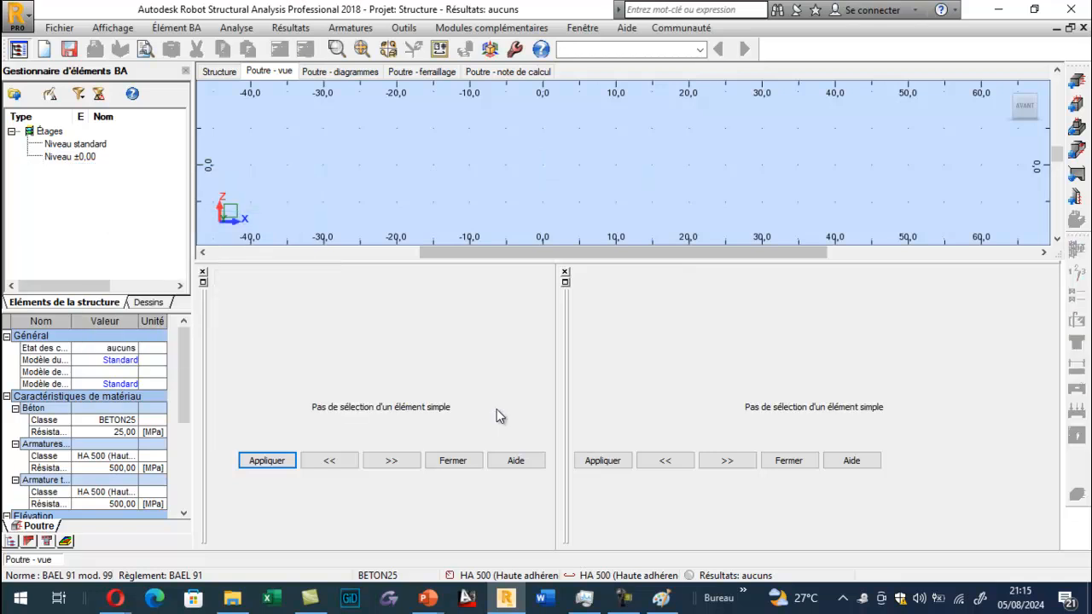
Step: Switch back to the structure's geometry layout and check the definition of the Rotule nodal support
{"action": "left_click", "coordinate": [700, 50]}
{"action": "left_click", "coordinate": [601, 78]}
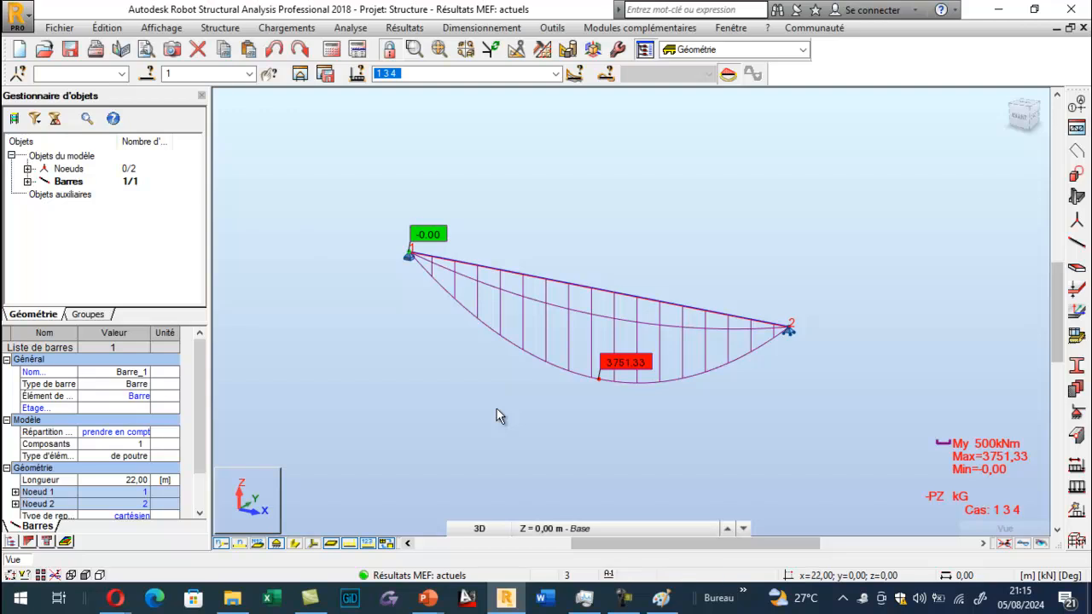
{"action": "left_click", "coordinate": [1077, 414]}
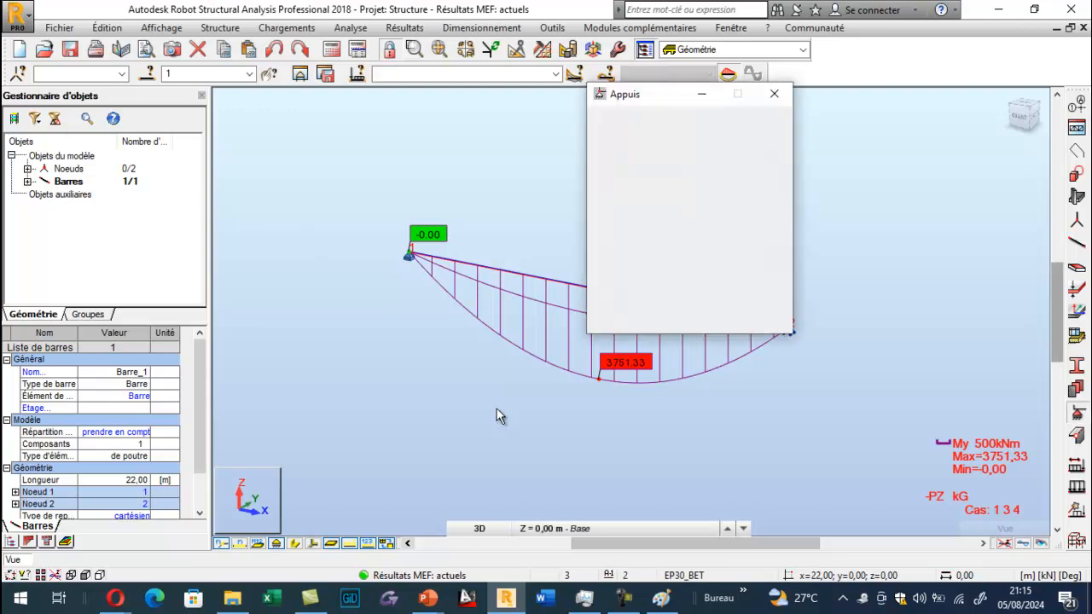
{"action": "double_click", "coordinate": [639, 202]}
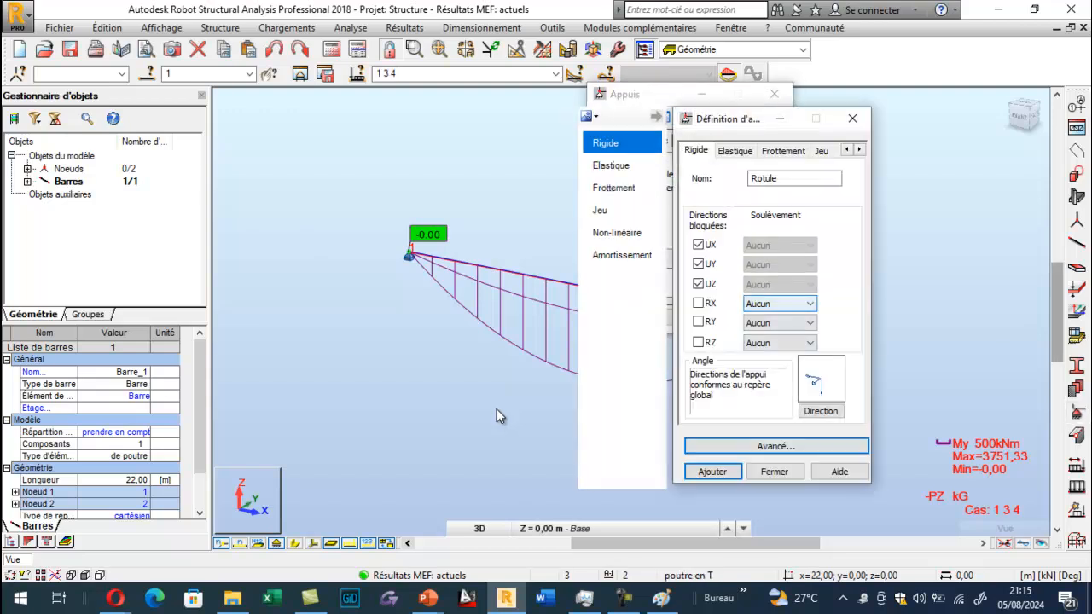
{"action": "left_click", "coordinate": [852, 119]}
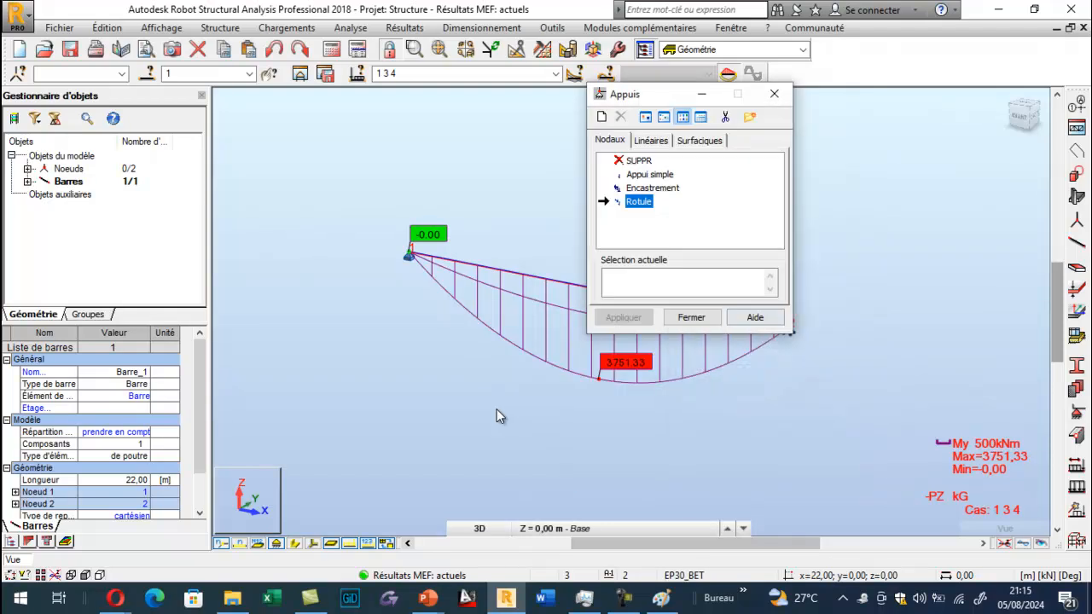
{"action": "left_click", "coordinate": [692, 317]}
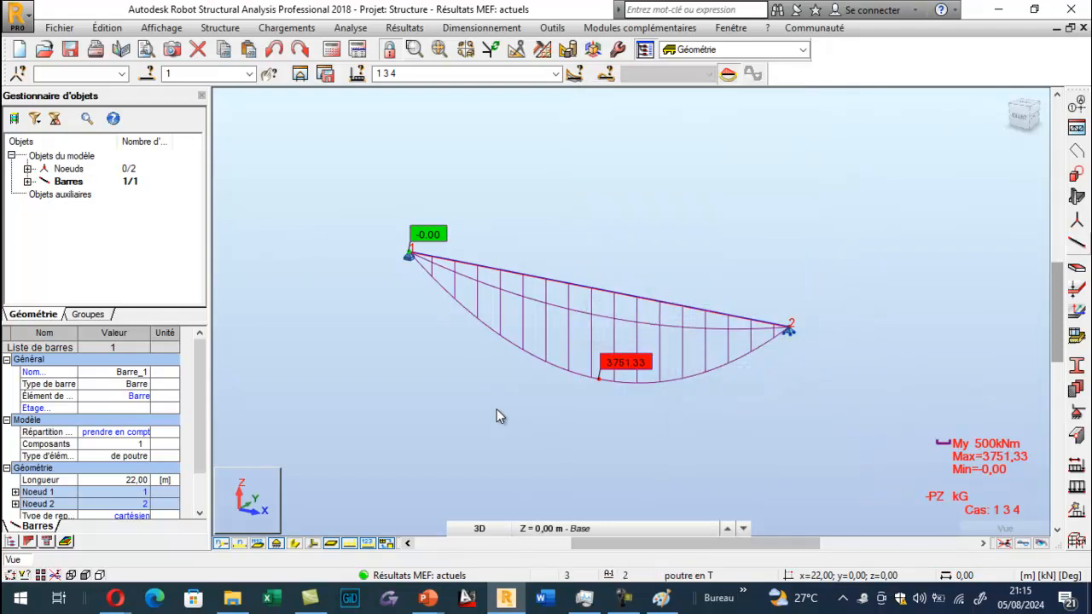
Step: Assign the Rotule nodal support to node 2 at the beam's far end
{"action": "left_click", "coordinate": [1077, 414]}
{"action": "left_click_drag", "start_coordinate": [649, 95], "coordinate": [189, 161]}
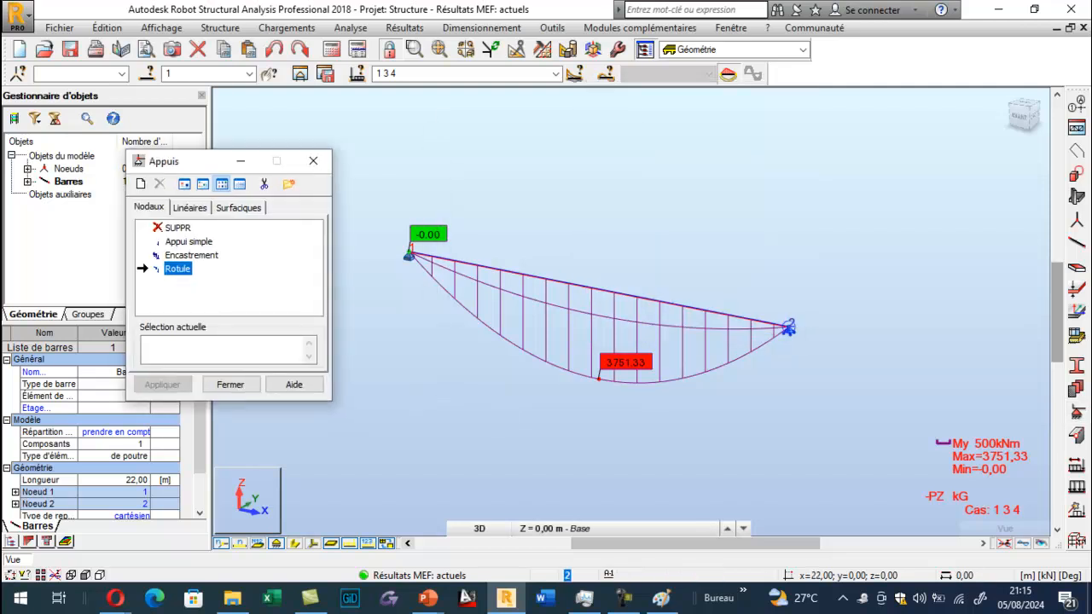
{"action": "left_click", "coordinate": [788, 328]}
{"action": "key", "text": "Return"}
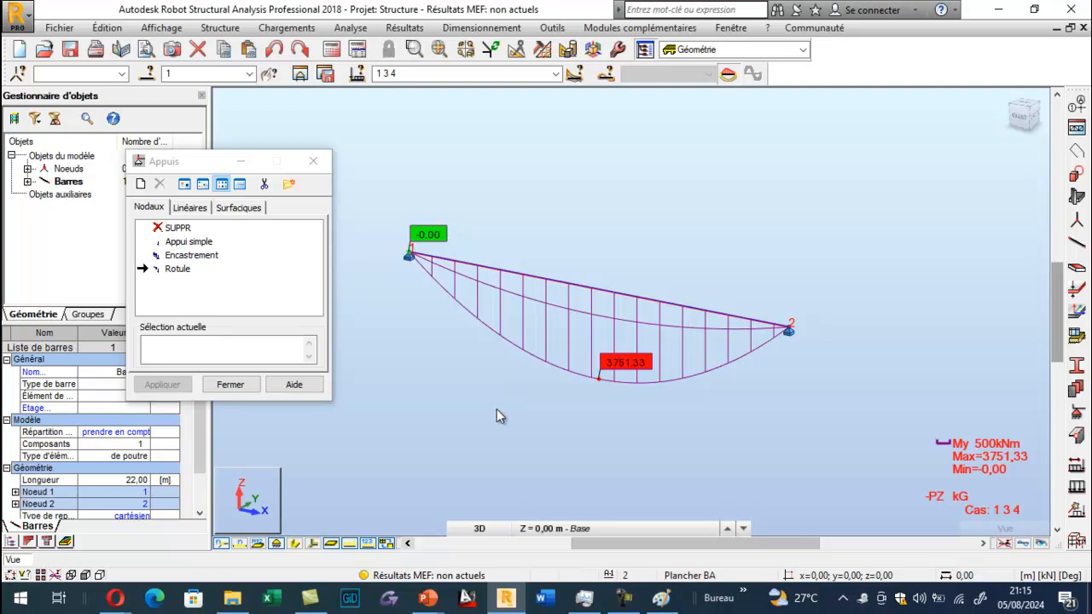
{"action": "left_click", "coordinate": [230, 385]}
Step: Rerun the structural calculation, accept continuing the analysis, and dismiss the calculation messages
{"action": "left_click", "coordinate": [332, 49]}
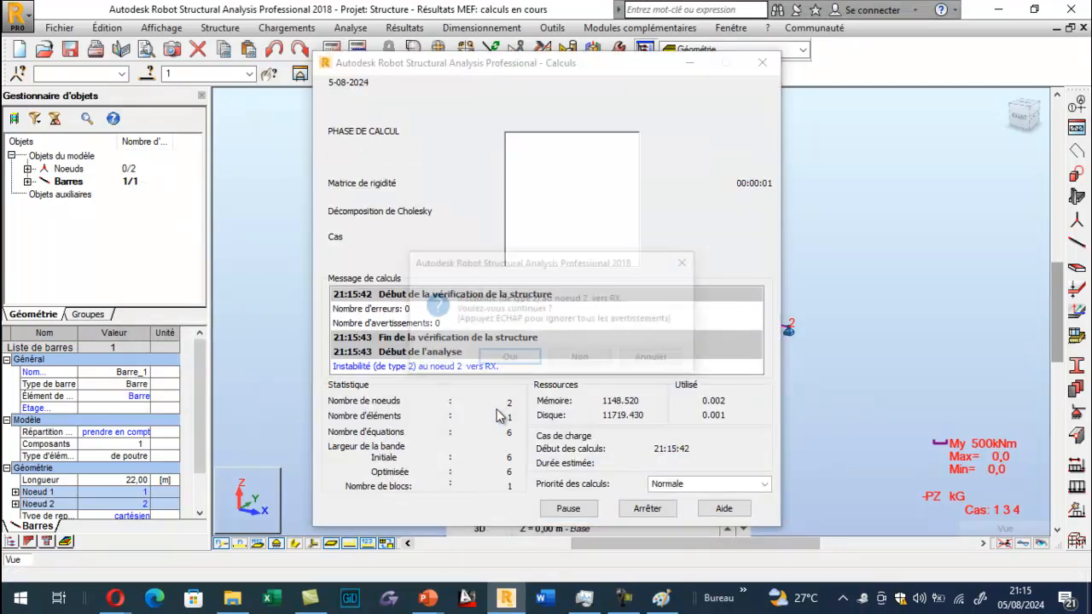
{"action": "key", "text": "Return"}
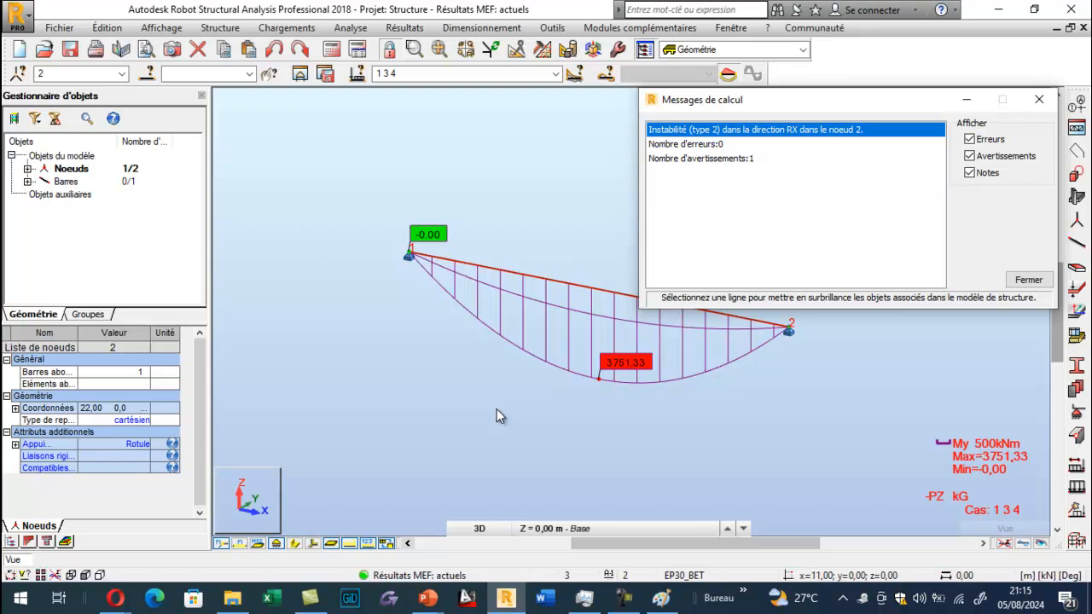
{"action": "mouse_move", "coordinate": [854, 100]}
{"action": "left_mouse_down"}
{"action": "mouse_move", "coordinate": [102, 108]}
{"action": "mouse_move", "coordinate": [161, 44]}
{"action": "mouse_move", "coordinate": [248, 48]}
{"action": "left_mouse_up"}
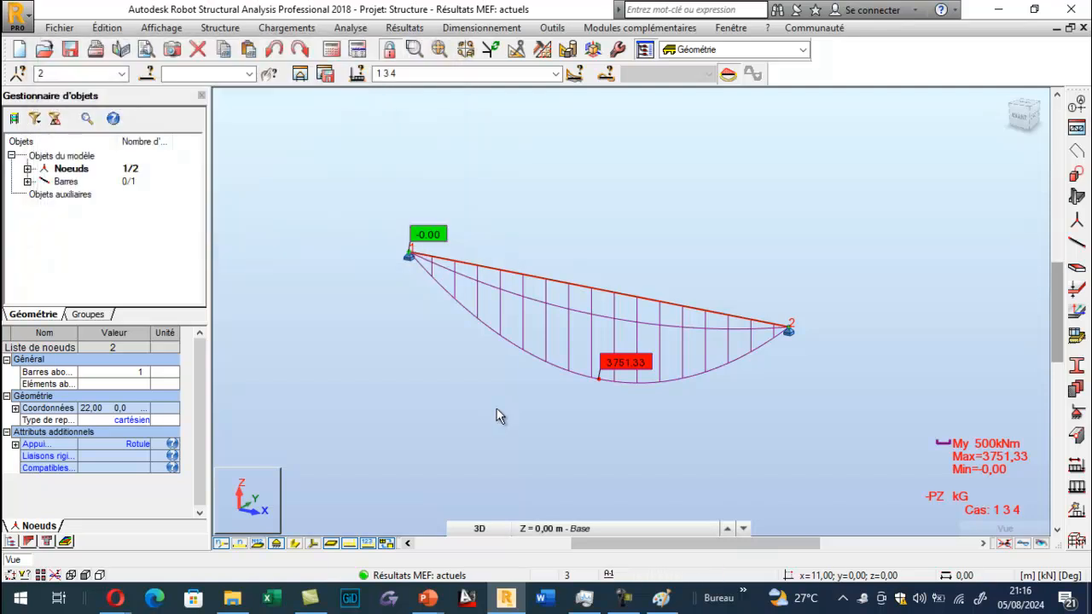
Step: Transfer the beam bar to real RC reinforcement design using simple load cases and grouping by storey
{"action": "left_click_drag", "start_coordinate": [575, 185], "coordinate": [505, 305]}
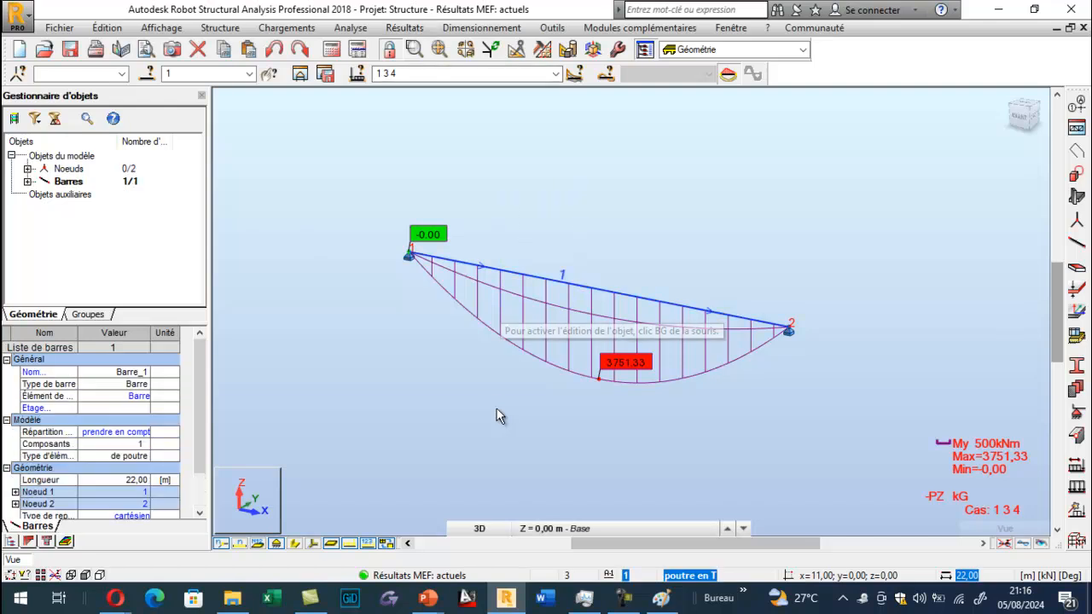
{"action": "left_click", "coordinate": [485, 28]}
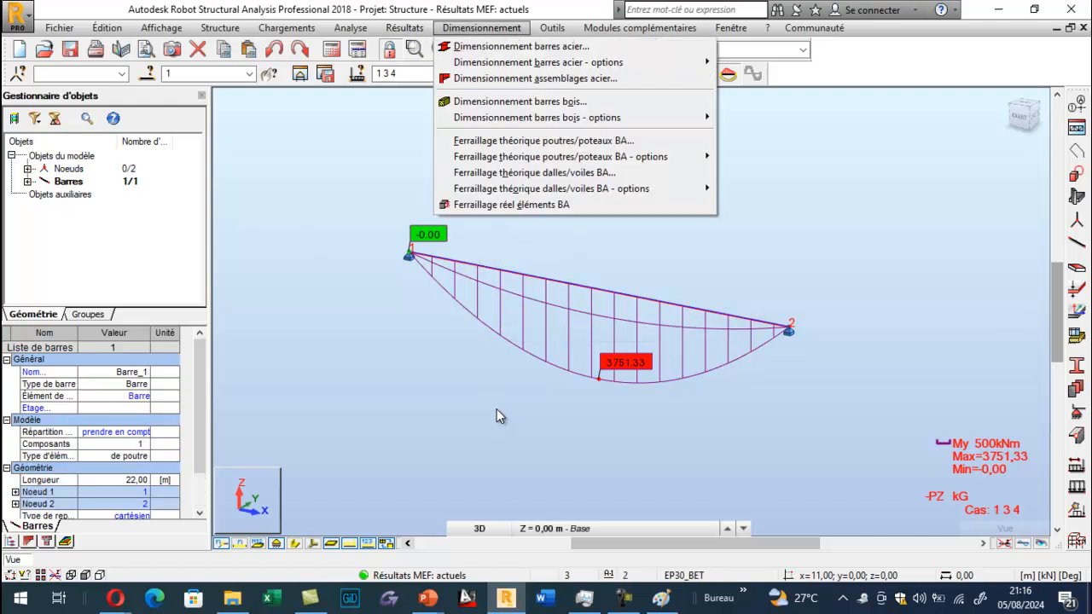
{"action": "key", "text": "Return"}
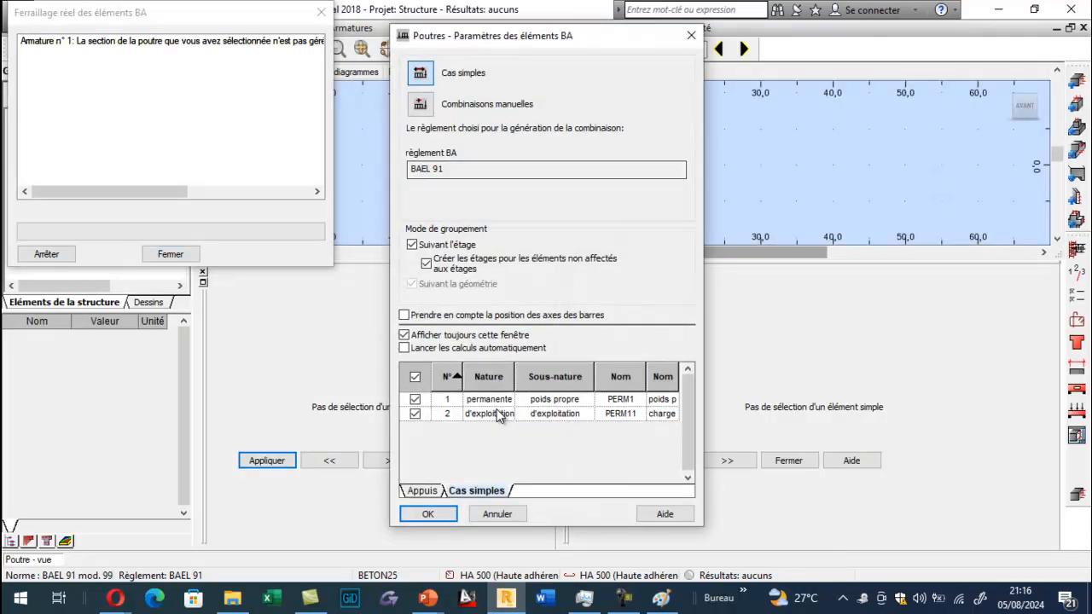
{"action": "key", "text": "Return"}
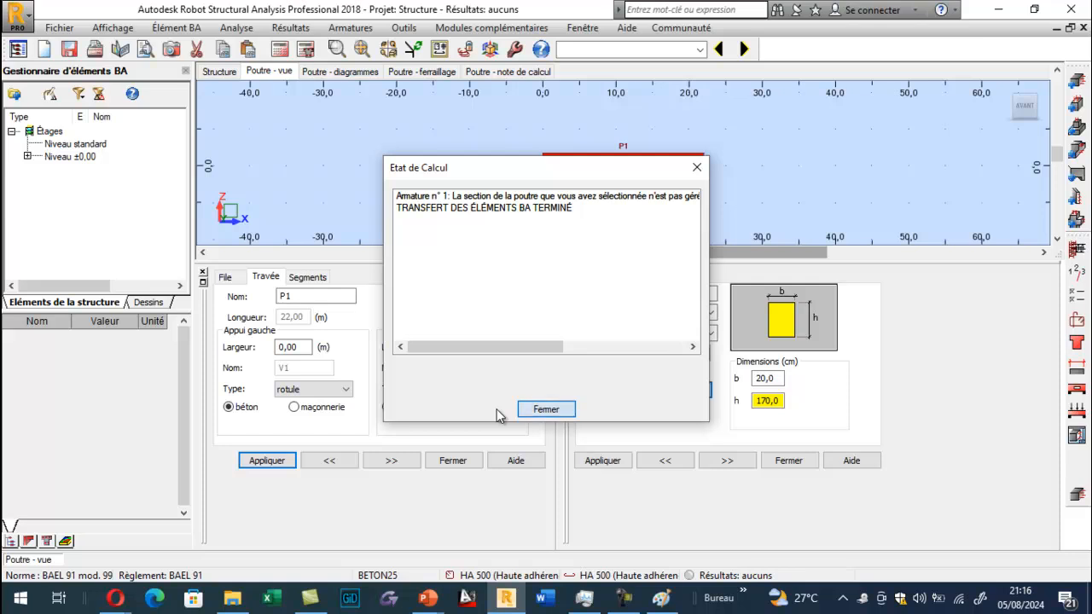
{"action": "key", "text": "Return"}
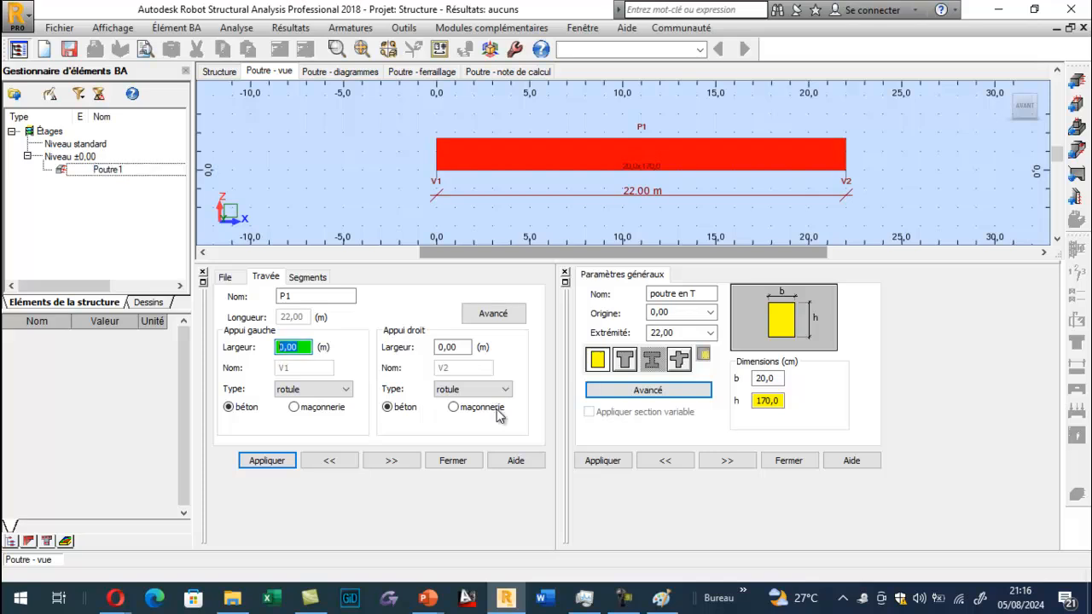
Step: Set the widths of the left and right supports of span P1 to 0.4 m and apply them
{"action": "type", "text": "0.4"}
{"action": "key", "text": "Tab"}
{"action": "key", "text": "Tab"}
{"action": "type", "text": "0."}
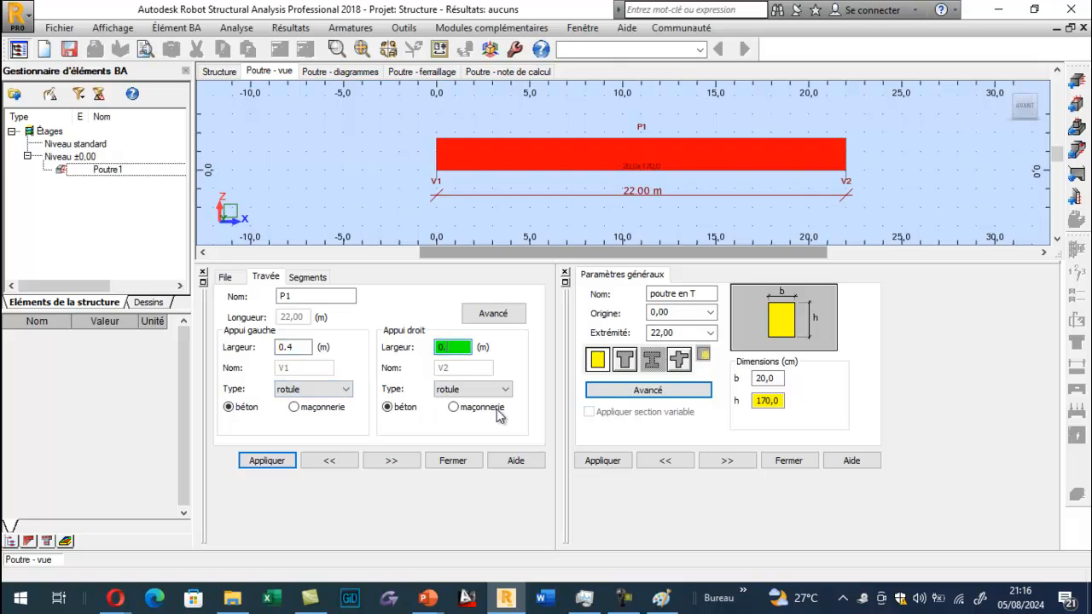
{"action": "type", "text": "4"}
{"action": "key", "text": "Return"}
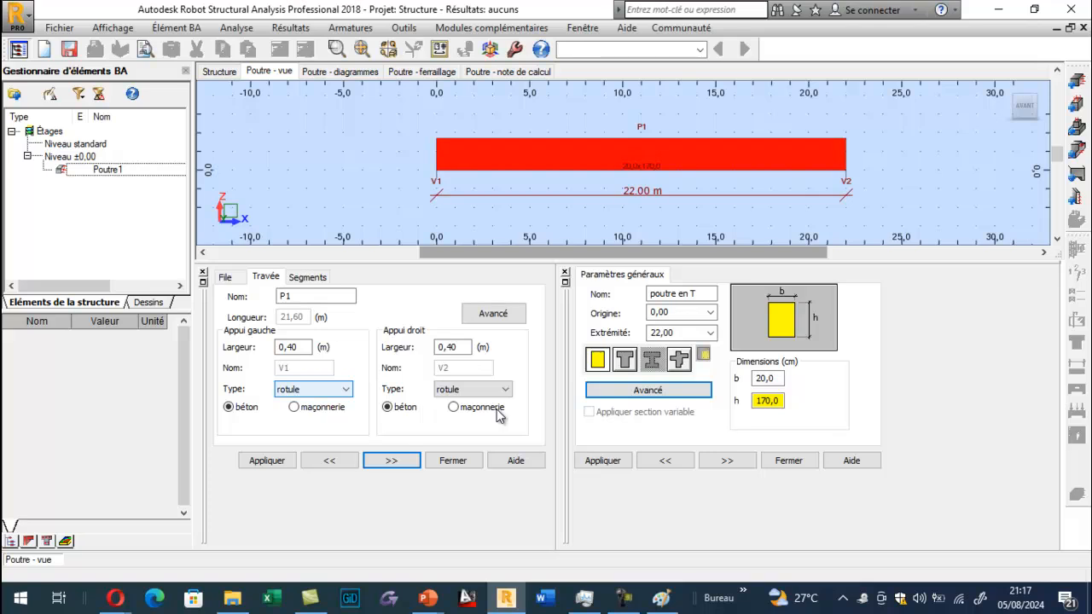
{"action": "key", "text": "shift+Tab"}
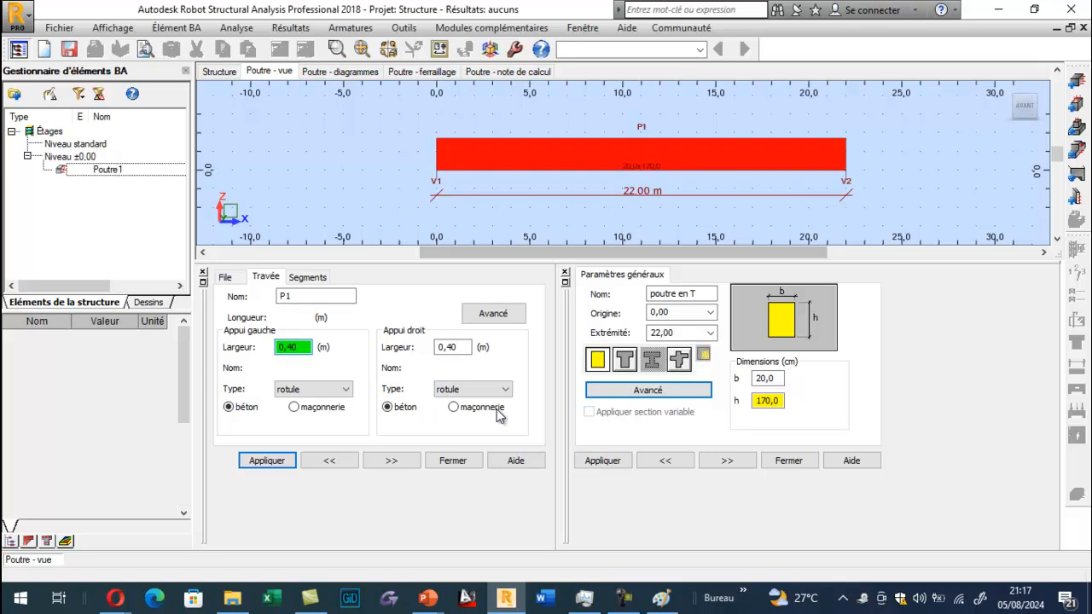
{"action": "key", "text": "Return"}
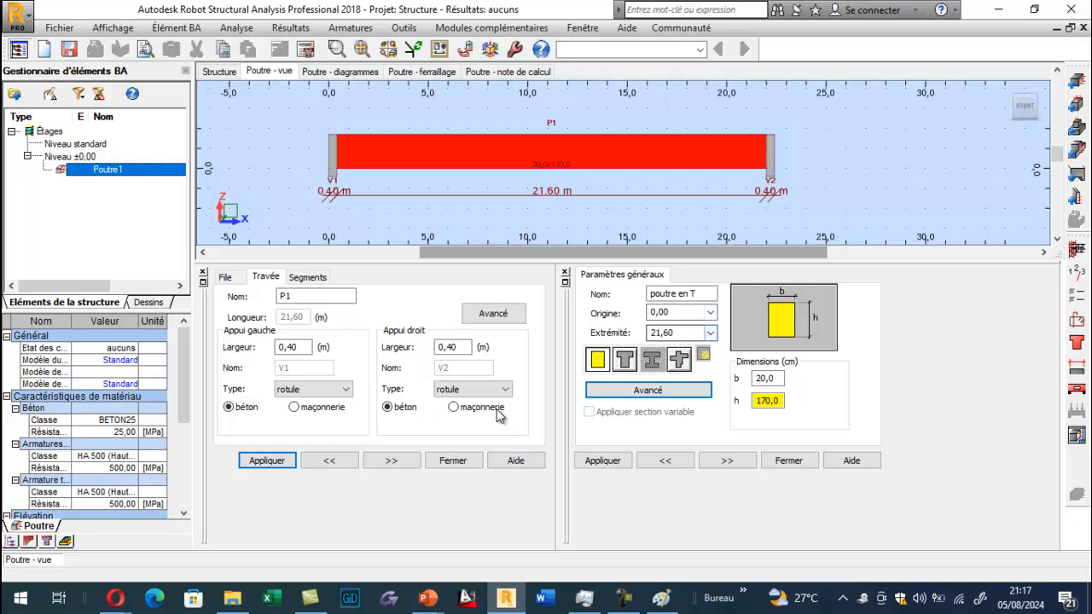
{"action": "left_click", "coordinate": [768, 379]}
{"action": "left_click", "coordinate": [771, 401]}
{"action": "double_click", "coordinate": [768, 379]}
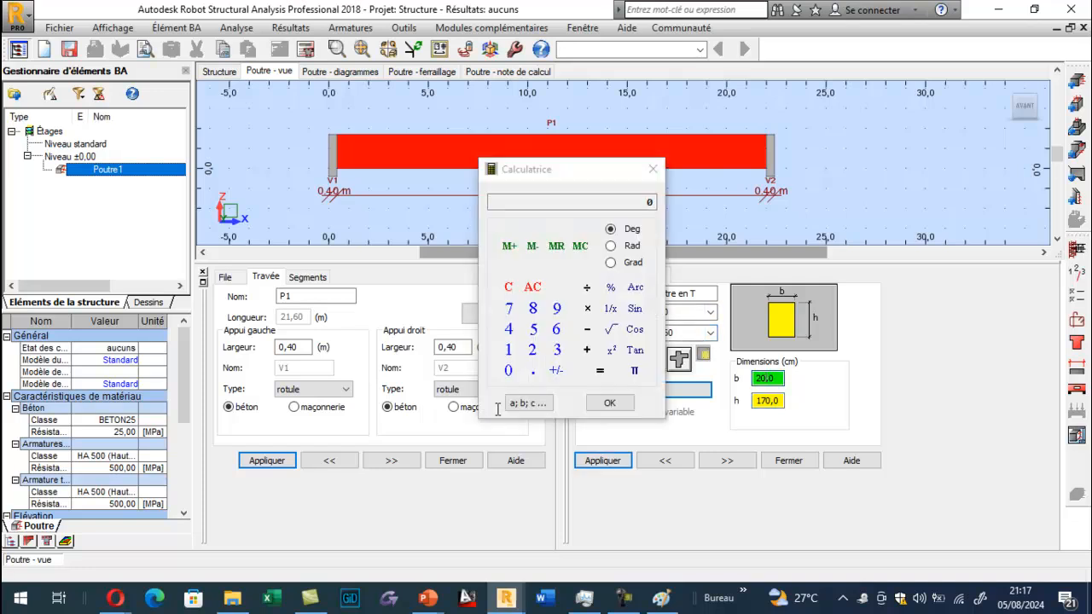
{"action": "left_click", "coordinate": [653, 170]}
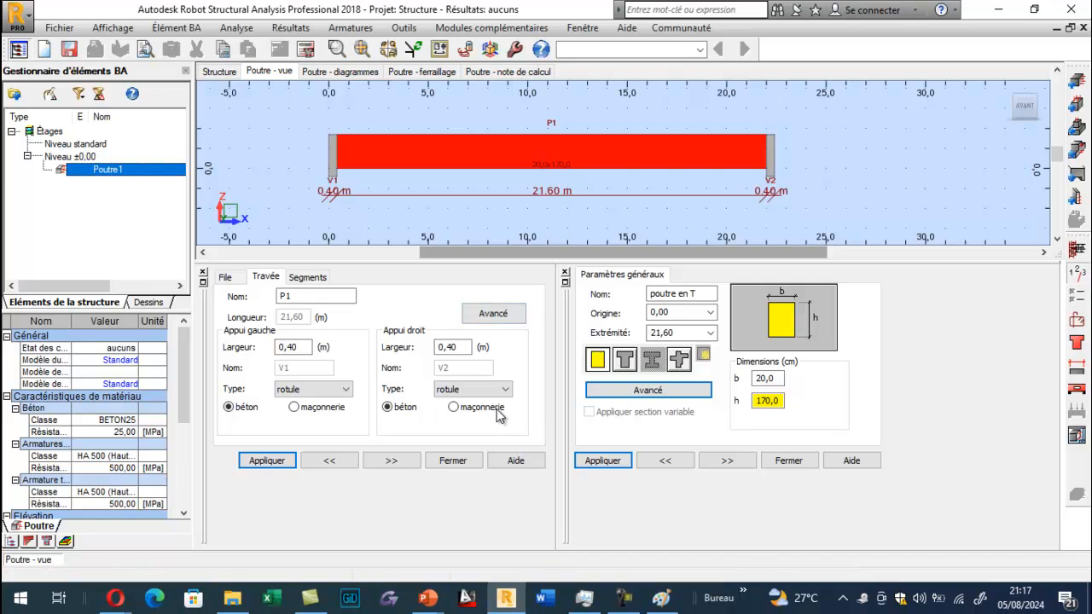
Step: Review the beam's storey parameters and its BAEL 91 calculation options
{"action": "left_click", "coordinate": [1077, 274]}
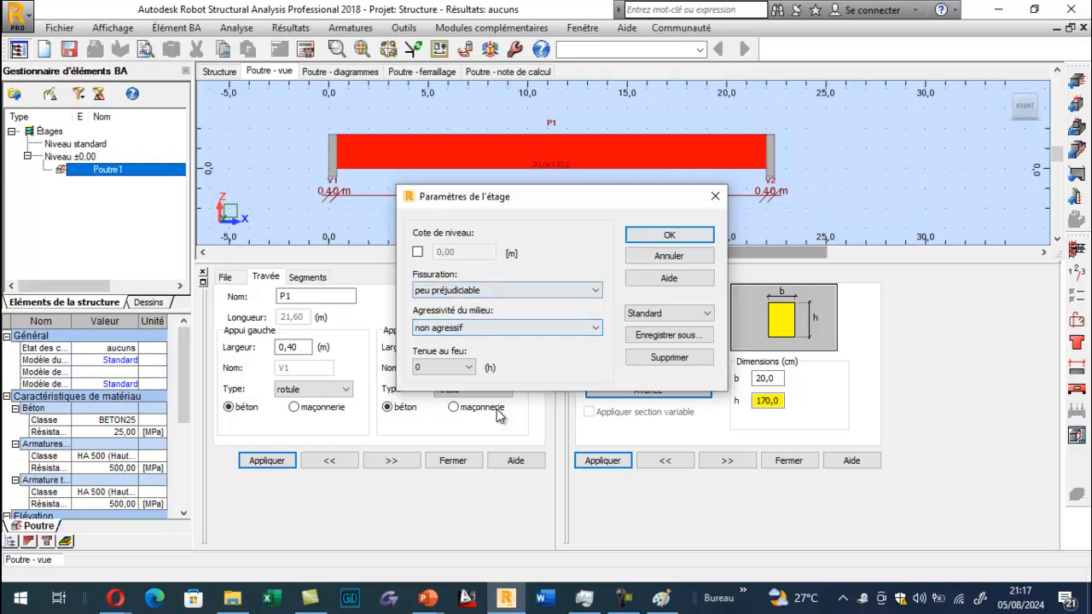
{"action": "left_click", "coordinate": [715, 196]}
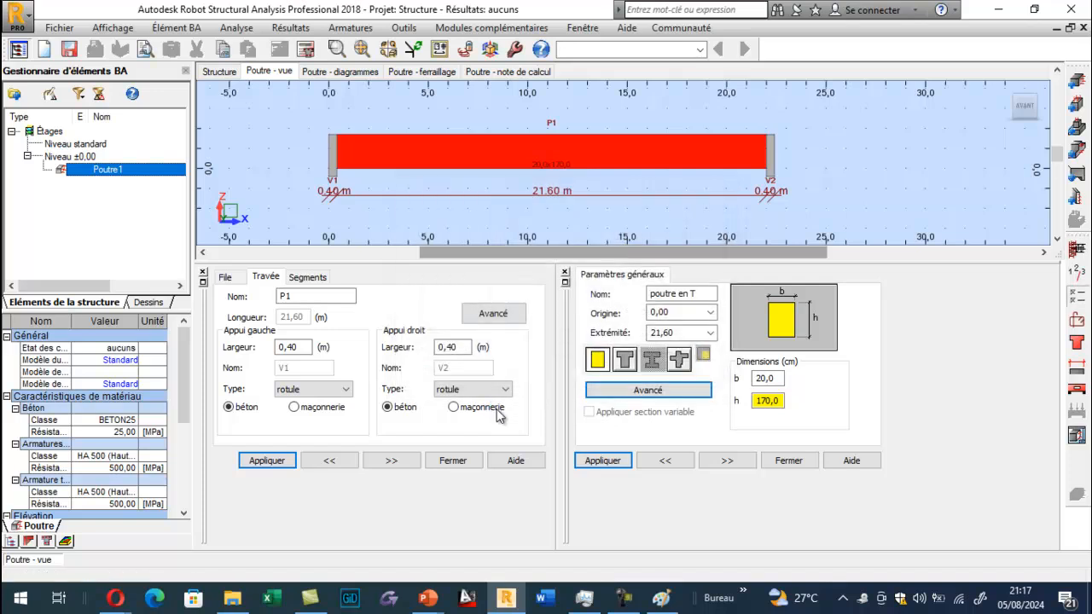
{"action": "left_click", "coordinate": [1077, 295]}
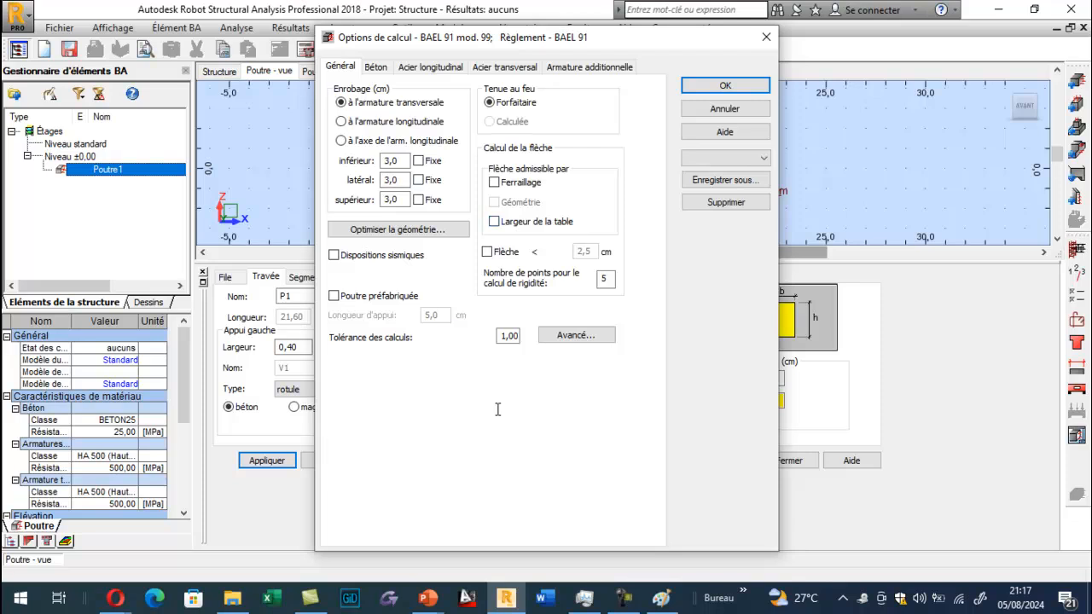
{"action": "key", "text": "Return"}
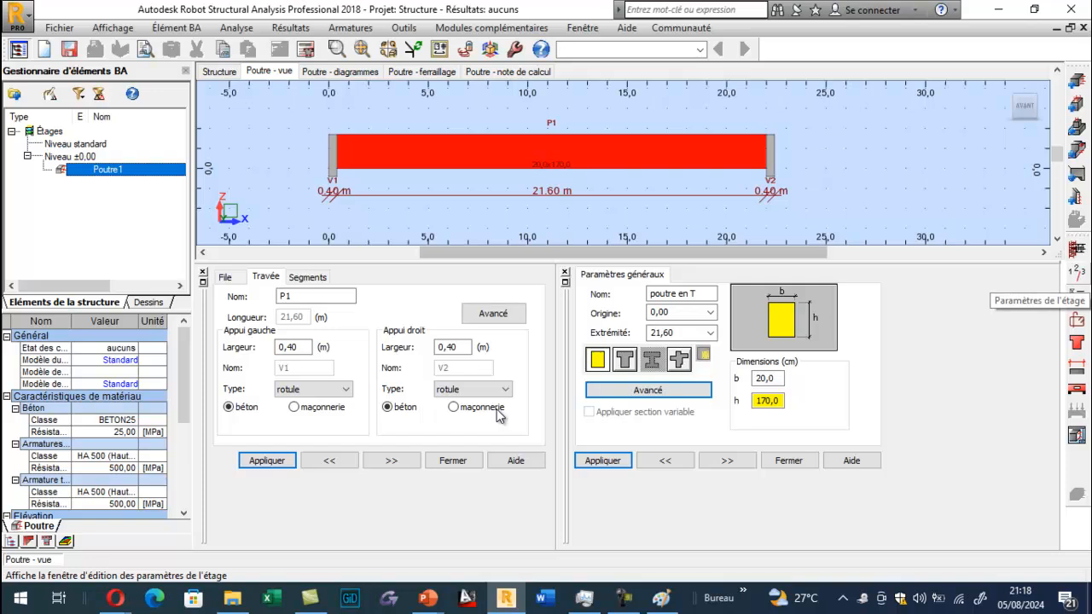
Step: Save the storey parameters under the name FRSA OUVRAGE BA, copy that name, and apply the set to the beam
{"action": "left_click", "coordinate": [1078, 274]}
{"action": "key", "text": "Tab"}
{"action": "key", "text": "Tab"}
{"action": "key", "text": "Tab"}
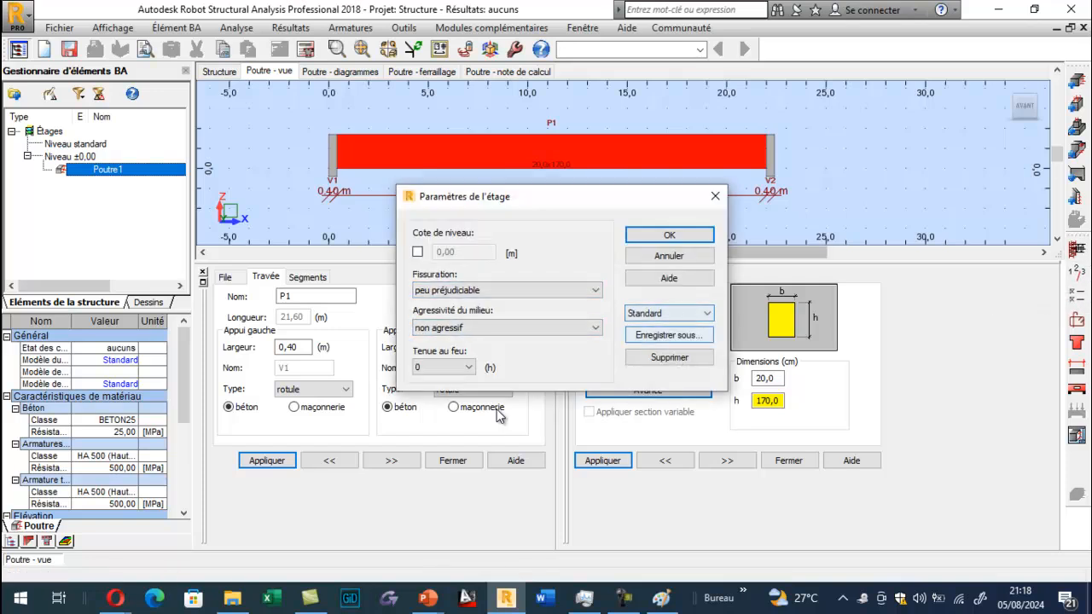
{"action": "key", "text": "space"}
{"action": "type", "text": "F"}
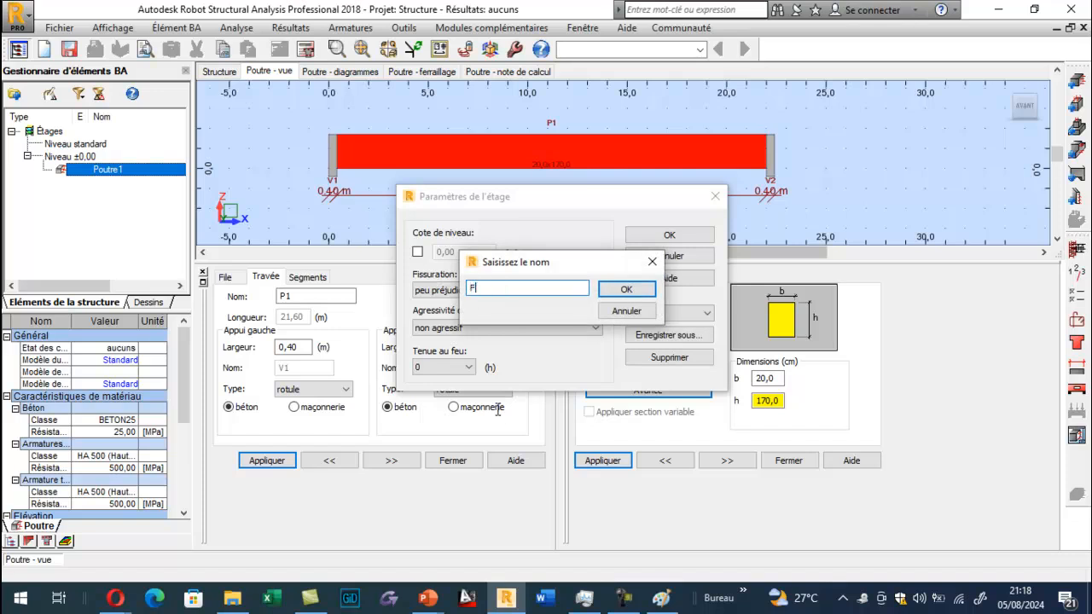
{"action": "type", "text": "RSA OUVRAGE BA"}
{"action": "key", "text": "shift+Left"}
{"action": "key", "text": "shift+Left"}
{"action": "key", "text": "shift+Left"}
{"action": "key", "text": "shift+Left"}
{"action": "key", "text": "shift+Left"}
{"action": "key", "text": "shift+Left"}
{"action": "key", "text": "shift+Left"}
{"action": "key", "text": "shift+Left"}
{"action": "key", "text": "shift+Left"}
{"action": "key", "text": "shift+Left"}
{"action": "key", "text": "shift+Left"}
{"action": "key", "text": "shift+Left"}
{"action": "key", "text": "shift+Left"}
{"action": "key", "text": "shift+Left"}
{"action": "key", "text": "shift+Left"}
{"action": "key", "text": "ctrl+c"}
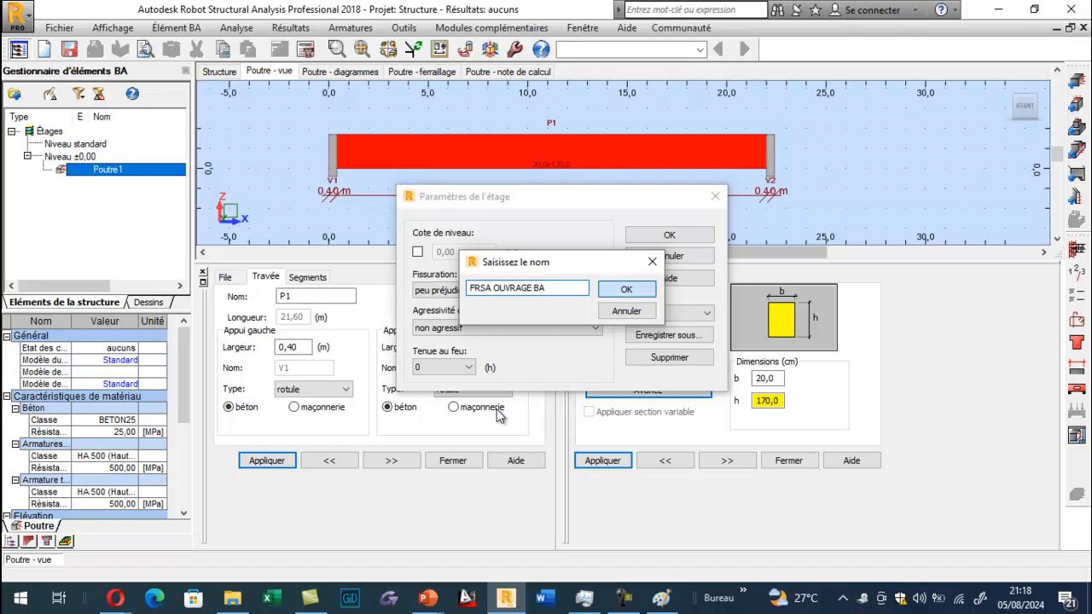
{"action": "key", "text": "Return"}
{"action": "key", "text": "Return"}
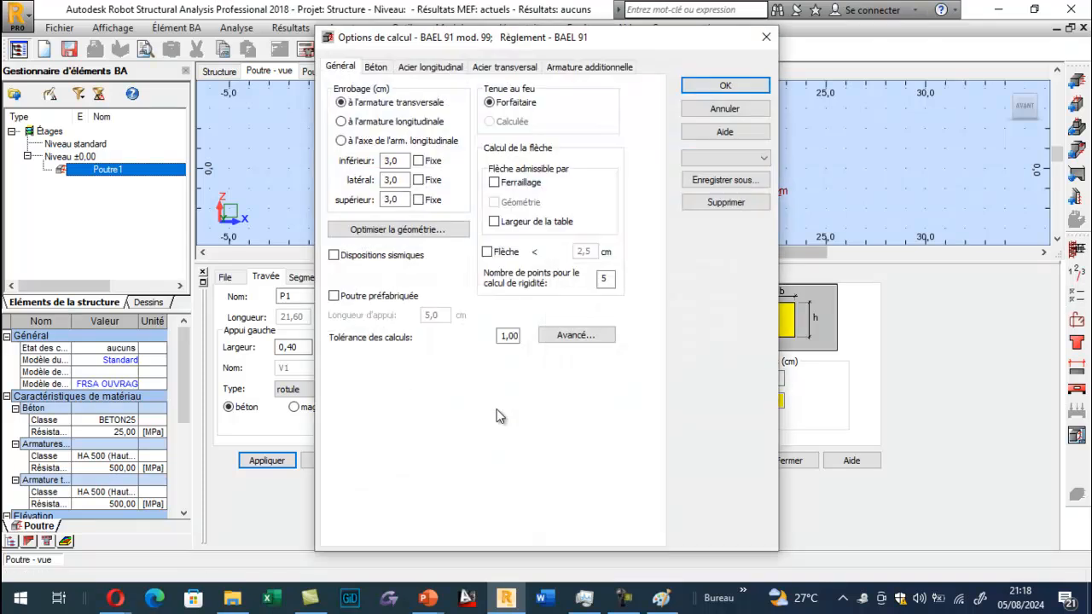
Step: Set the lower, lateral and upper concrete covers to 2.5 cm in the calculation options
{"action": "key", "text": "Tab"}
{"action": "type", "text": "25"}
{"action": "key", "text": "Tab"}
{"action": "key", "text": "shift+Tab"}
{"action": "type", "text": "2.5"}
{"action": "key", "text": "Tab"}
{"action": "type", "text": "2.5"}
{"action": "key", "text": "Tab"}
{"action": "type", "text": "2.5"}
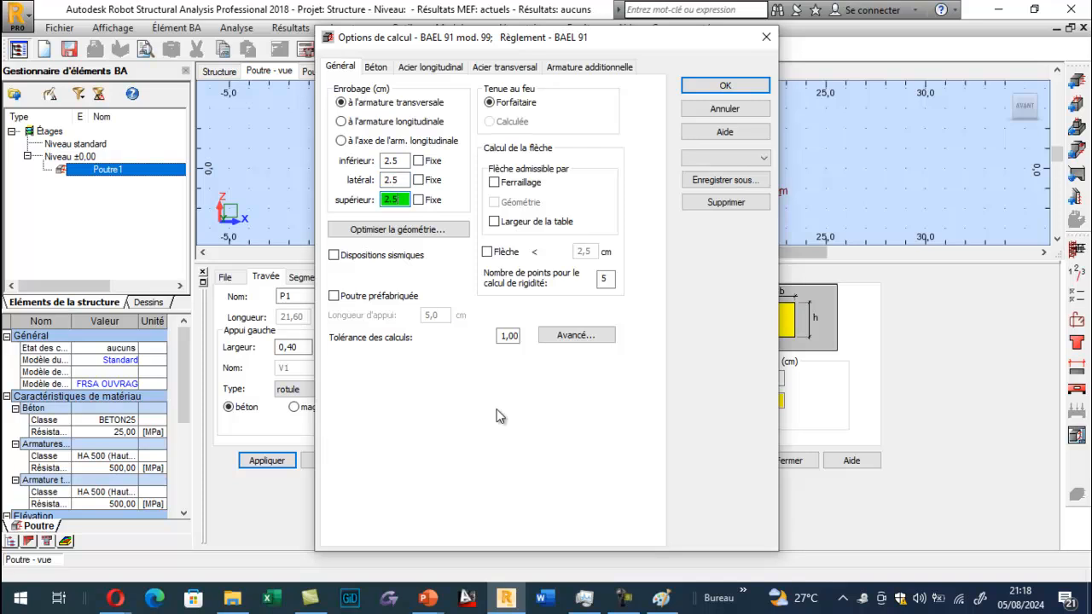
Step: Mark the lower, lateral and upper concrete covers as fixed
{"action": "key", "text": "Tab"}
{"action": "key", "text": "space"}
{"action": "key", "text": "Tab"}
{"action": "key", "text": "space"}
{"action": "key", "text": "Tab"}
{"action": "key", "text": "space"}
{"action": "key", "text": "Tab"}
{"action": "key", "text": "Tab"}
{"action": "key", "text": "Tab"}
{"action": "key", "text": "Tab"}
{"action": "key", "text": "Tab"}
Step: Set the beam's concrete to BETON40 in the BAEL 91 calculation options
{"action": "left_click", "coordinate": [376, 67]}
{"action": "left_click", "coordinate": [530, 119]}
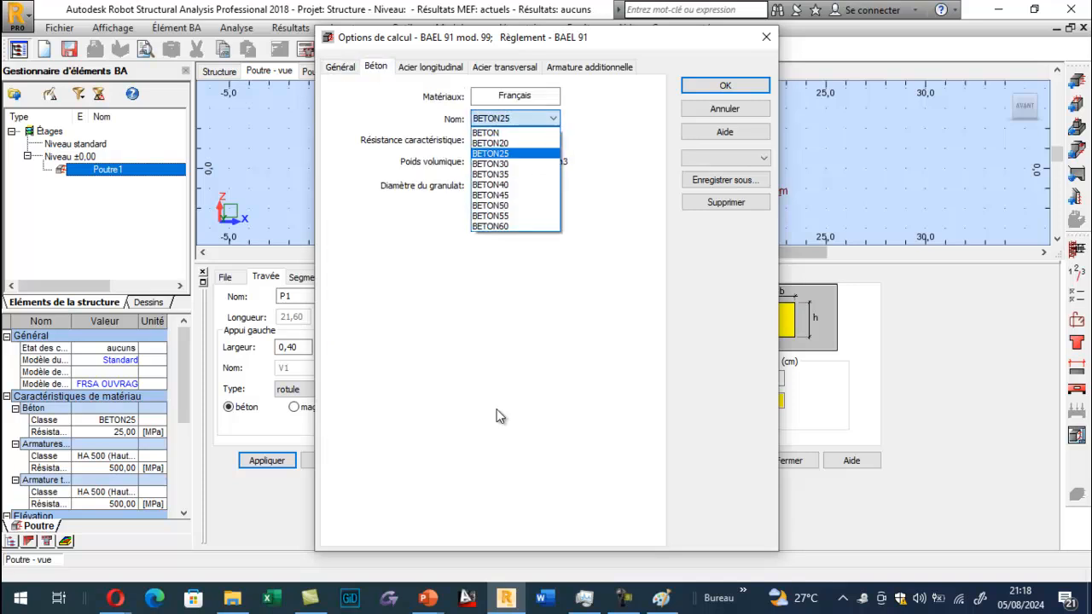
{"action": "left_click", "coordinate": [515, 185]}
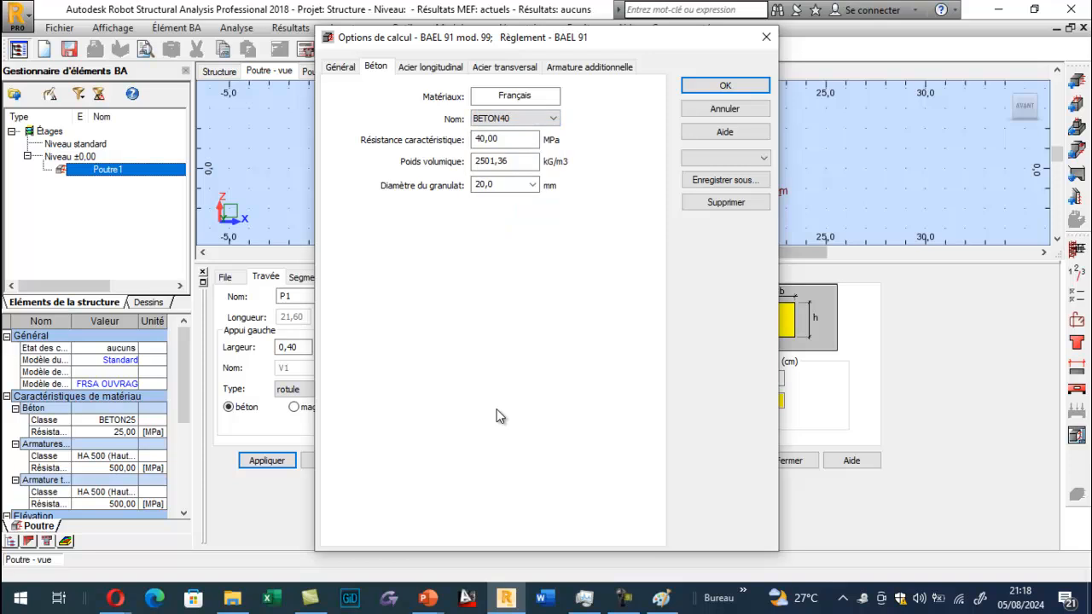
Step: Choose class HA 500 for the longitudinal steel and exclude the 6 and 8 mm bars
{"action": "left_click", "coordinate": [430, 67]}
{"action": "left_click", "coordinate": [475, 136]}
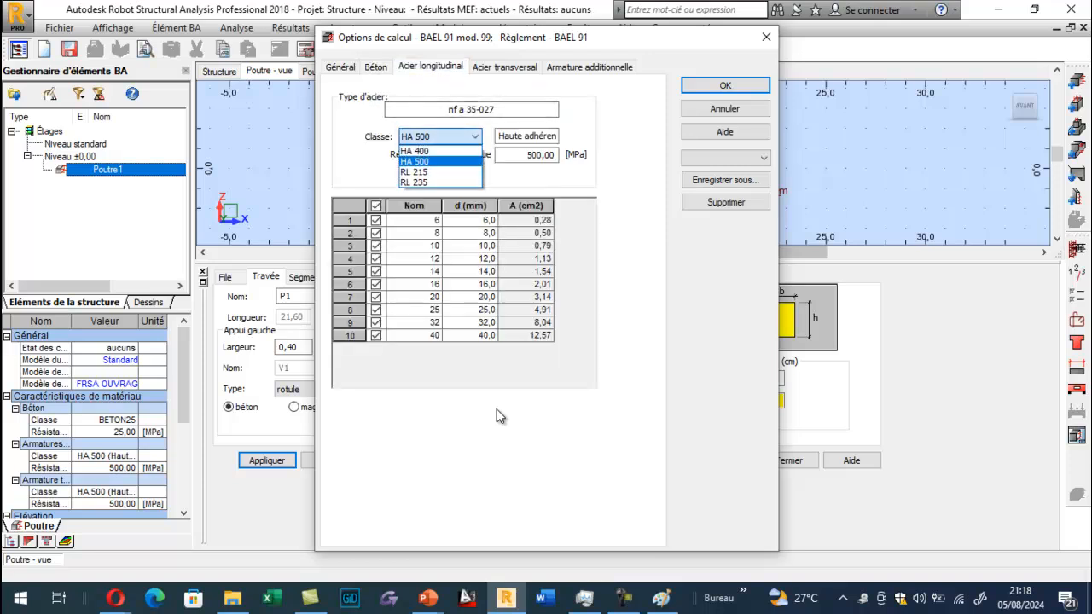
{"action": "left_click", "coordinate": [414, 161]}
{"action": "left_click", "coordinate": [376, 220]}
{"action": "left_click", "coordinate": [375, 233]}
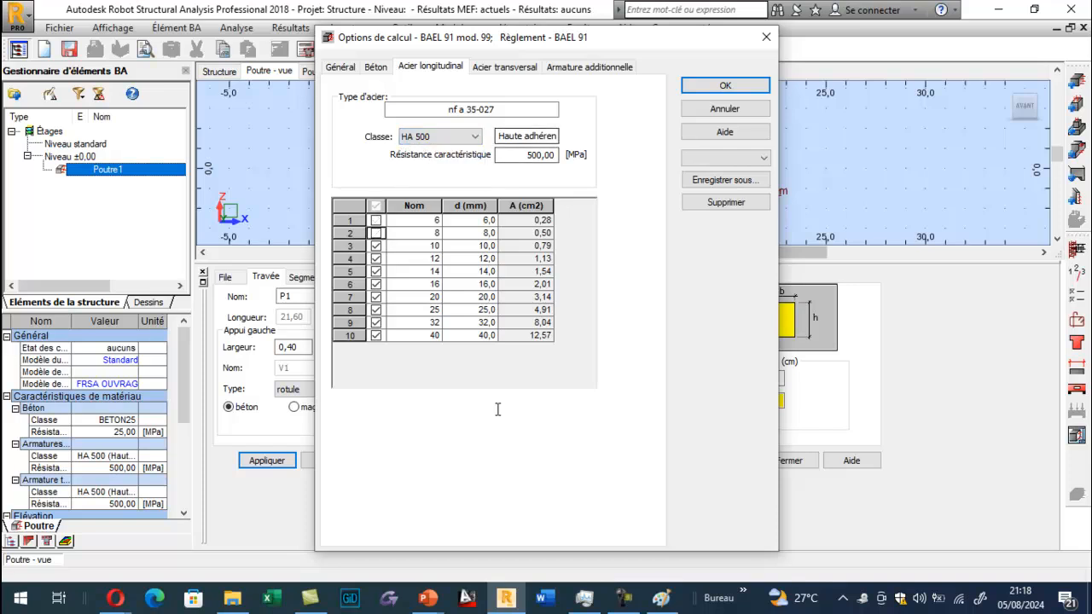
Step: Set the transverse steel class to RL 235 and allow only the 6 and 8 mm bars
{"action": "left_click", "coordinate": [505, 66]}
{"action": "left_click", "coordinate": [375, 205]}
{"action": "left_click", "coordinate": [375, 220]}
{"action": "left_click", "coordinate": [375, 233]}
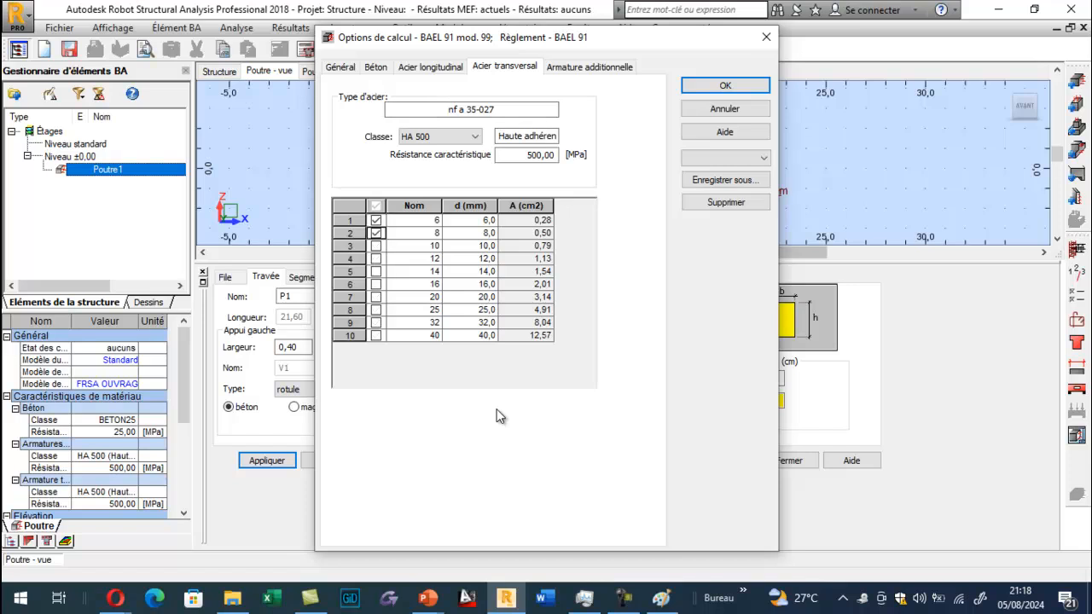
{"action": "left_click", "coordinate": [475, 136]}
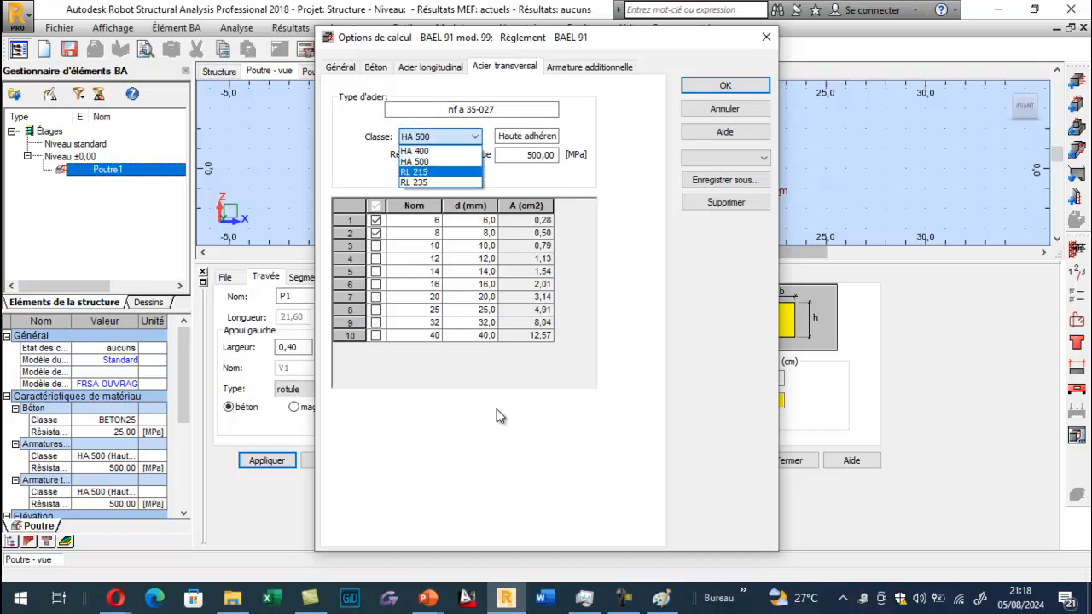
{"action": "left_click", "coordinate": [416, 181]}
{"action": "left_click", "coordinate": [375, 205]}
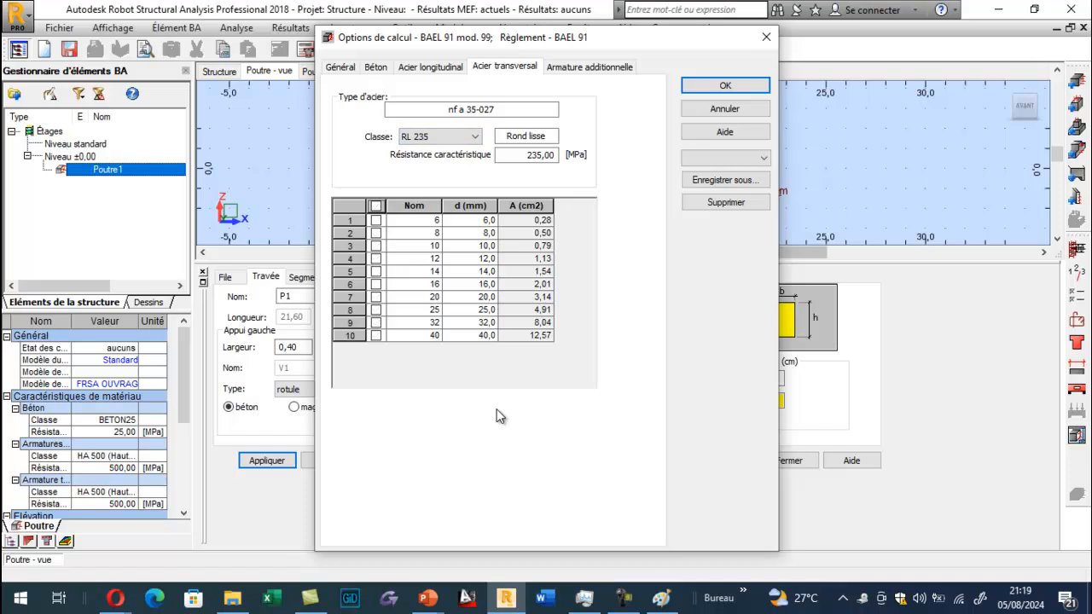
{"action": "left_click", "coordinate": [376, 221]}
{"action": "left_click", "coordinate": [375, 233]}
Step: Save the calculation options under the copied name FRSA OUVRAGE BA and apply them to the beam
{"action": "key", "text": "ctrl+Tab"}
{"action": "key", "text": "Tab"}
{"action": "key", "text": "Tab"}
{"action": "key", "text": "Return"}
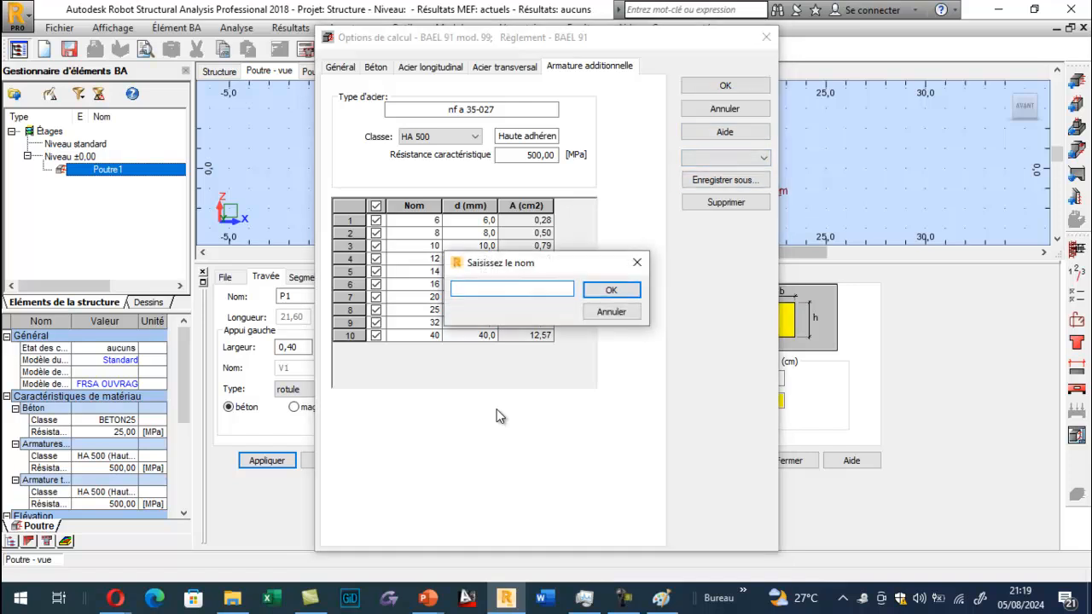
{"action": "key", "text": "ctrl+v"}
{"action": "key", "text": "Return"}
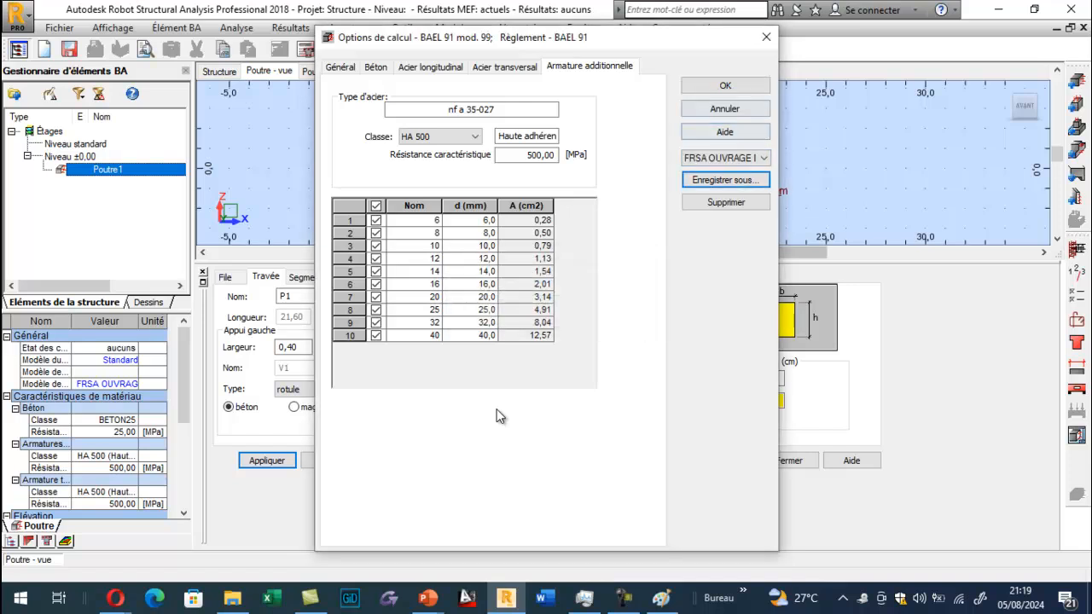
{"action": "key", "text": "Return"}
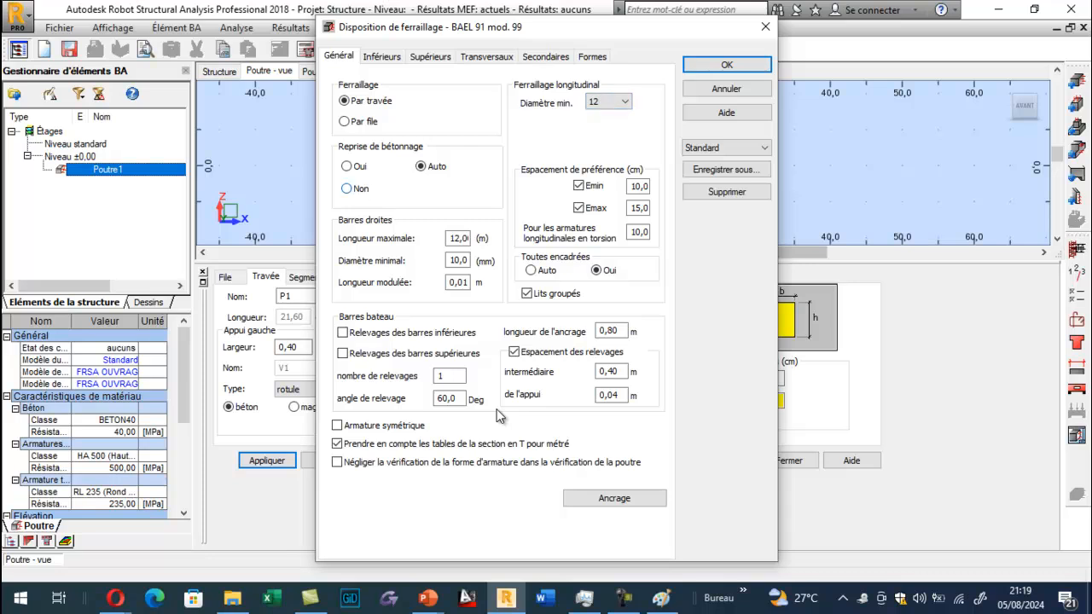
Step: In the reinforcement pattern, set the concreting joint to Non and the preferred bar spacing to Emin 7 cm and Emax 10 cm
{"action": "left_click", "coordinate": [347, 189]}
{"action": "key", "text": "Tab"}
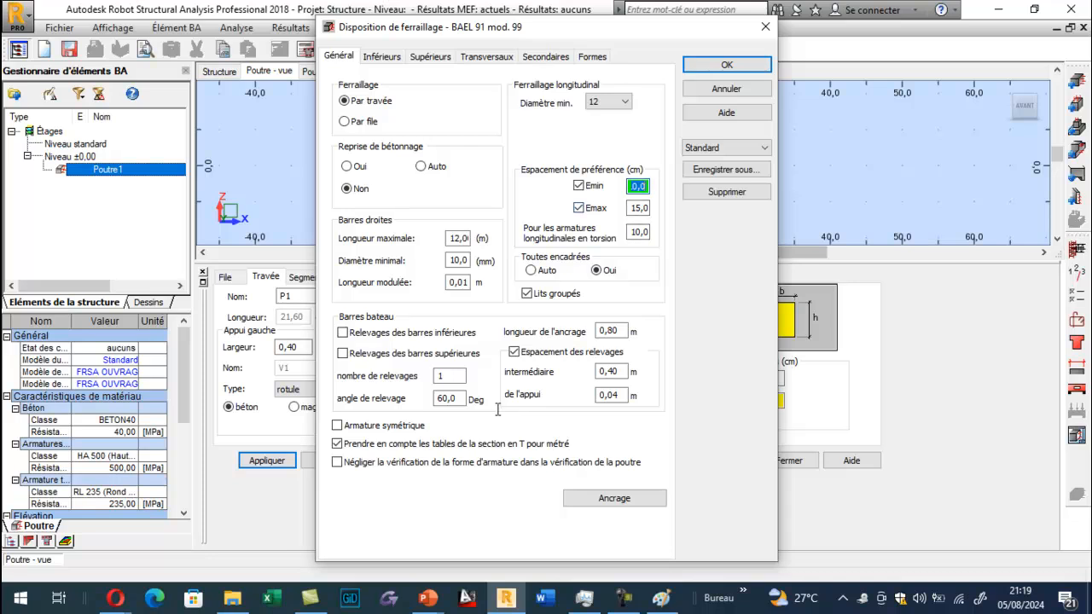
{"action": "type", "text": "7"}
{"action": "key", "text": "Tab"}
{"action": "type", "text": "10"}
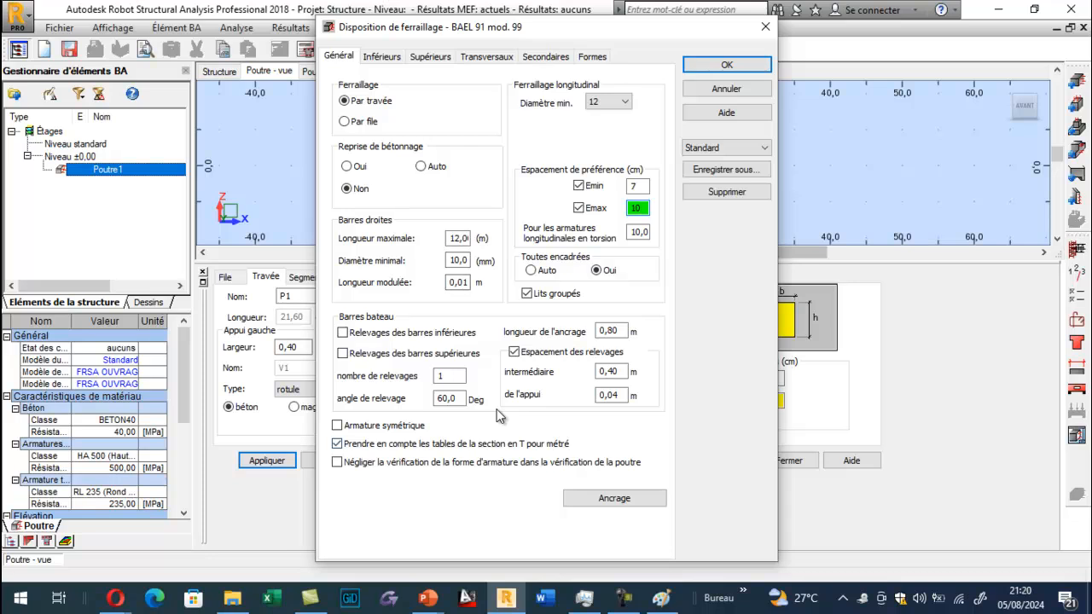
Step: Review the lower, upper, transverse and secondary reinforcement settings of the reinforcement pattern
{"action": "key", "text": "ctrl+Tab"}
{"action": "key", "text": "ctrl+Tab"}
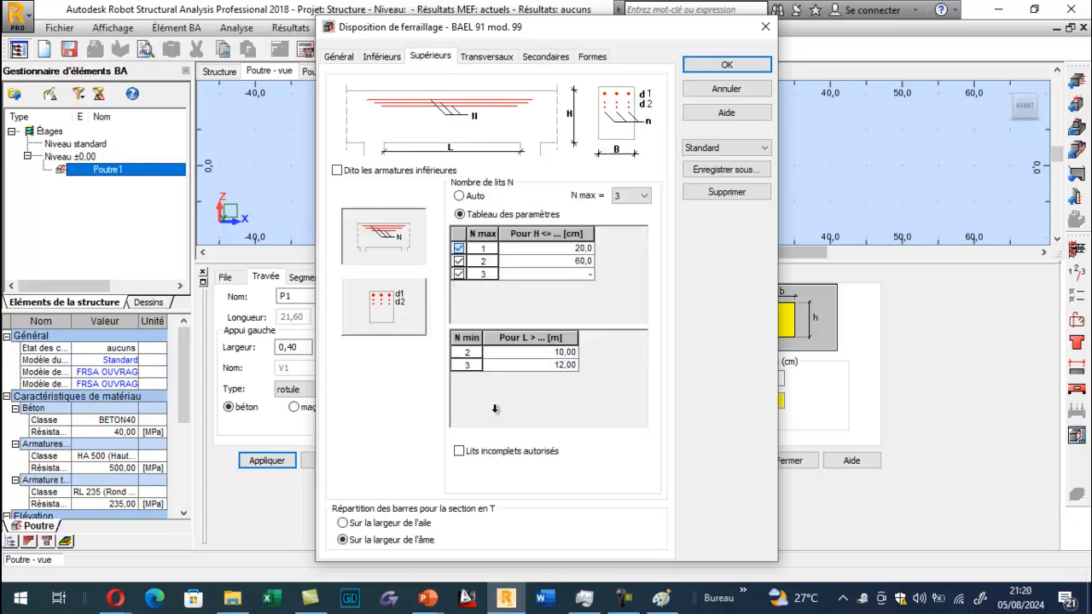
{"action": "key", "text": "ctrl+shift+Tab"}
{"action": "key", "text": "ctrl+Tab"}
{"action": "key", "text": "ctrl+Tab"}
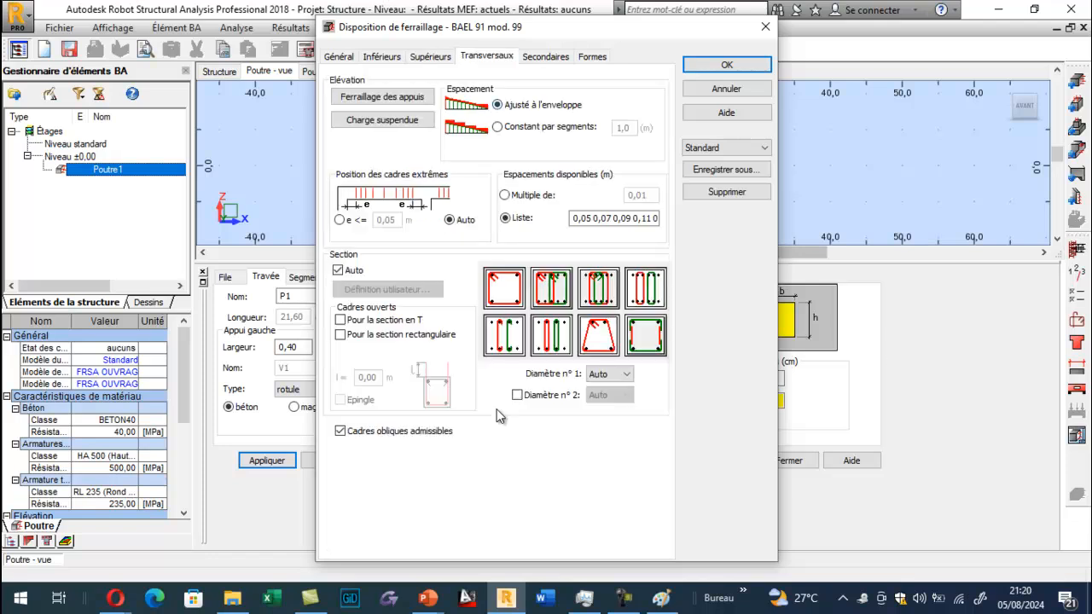
{"action": "key", "text": "ctrl+Tab"}
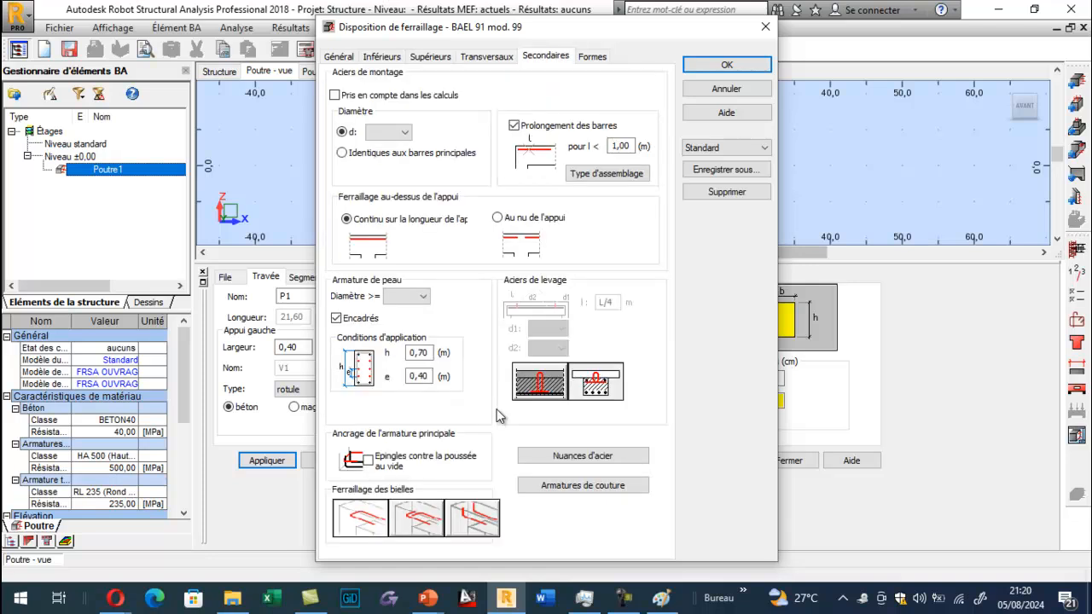
{"action": "key", "text": "ctrl+shift+Tab"}
{"action": "key", "text": "ctrl+shift+Tab"}
{"action": "key", "text": "ctrl+shift+Tab"}
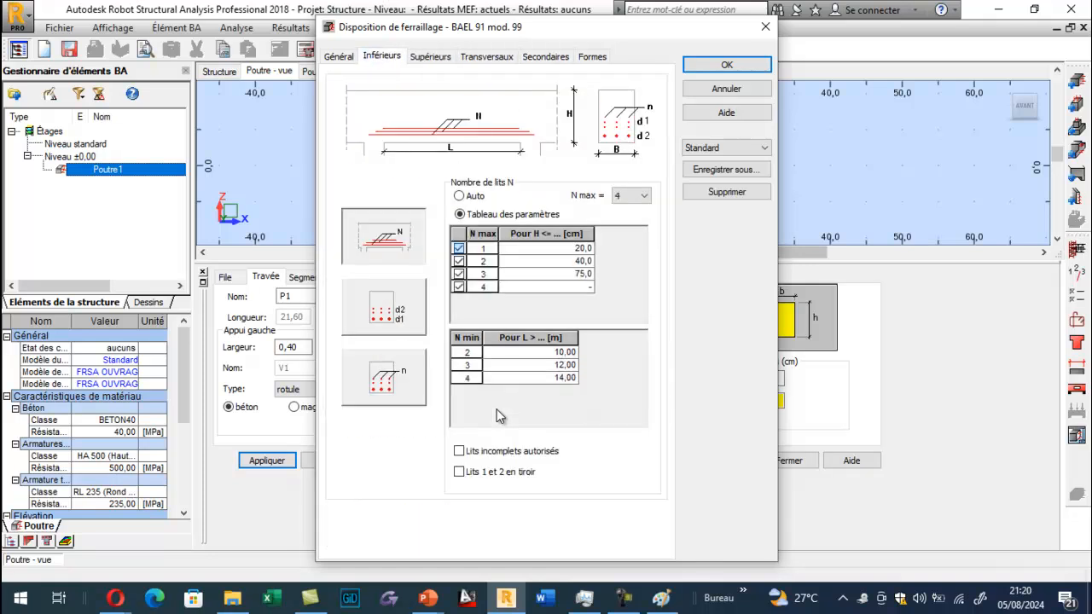
{"action": "key", "text": "ctrl+shift+Tab"}
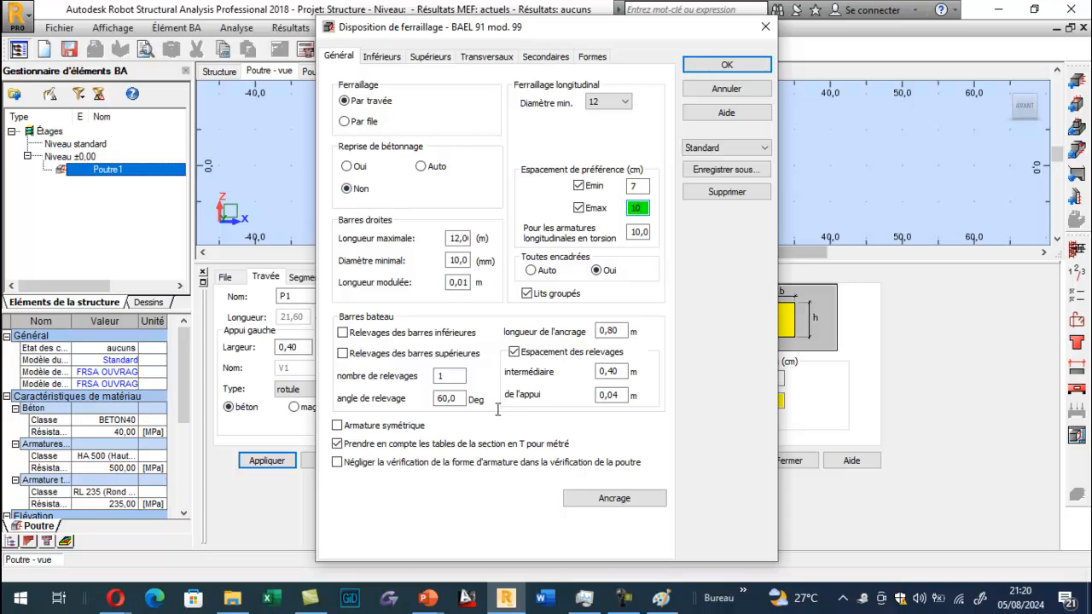
Step: Set the preferred bar spacing Emin to 5 cm and check the lower, upper and transverse bar settings
{"action": "key", "text": "shift+Tab"}
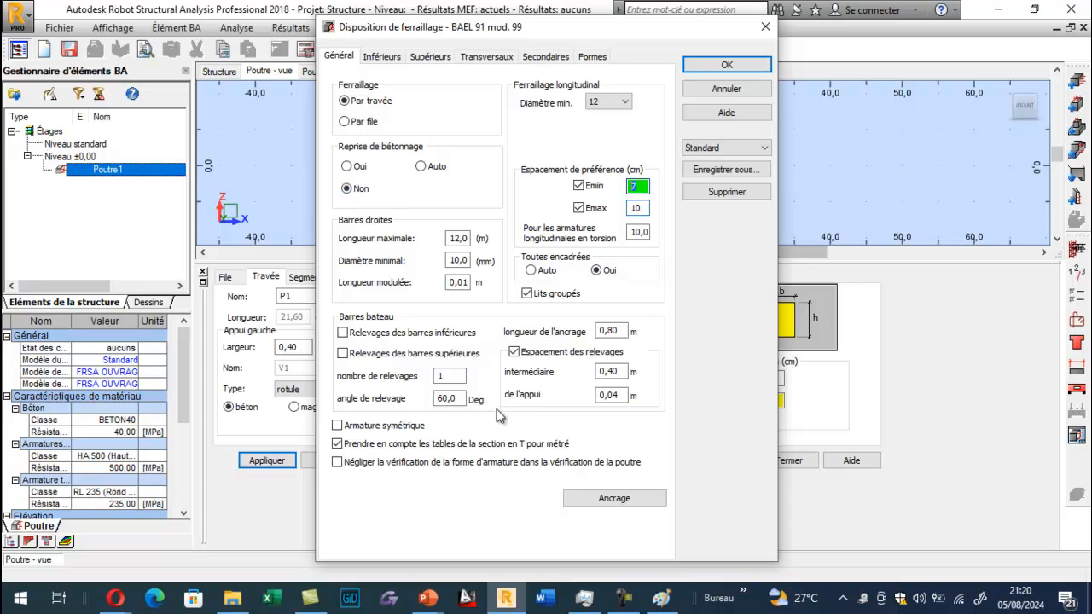
{"action": "type", "text": "5"}
{"action": "key", "text": "ctrl+Tab"}
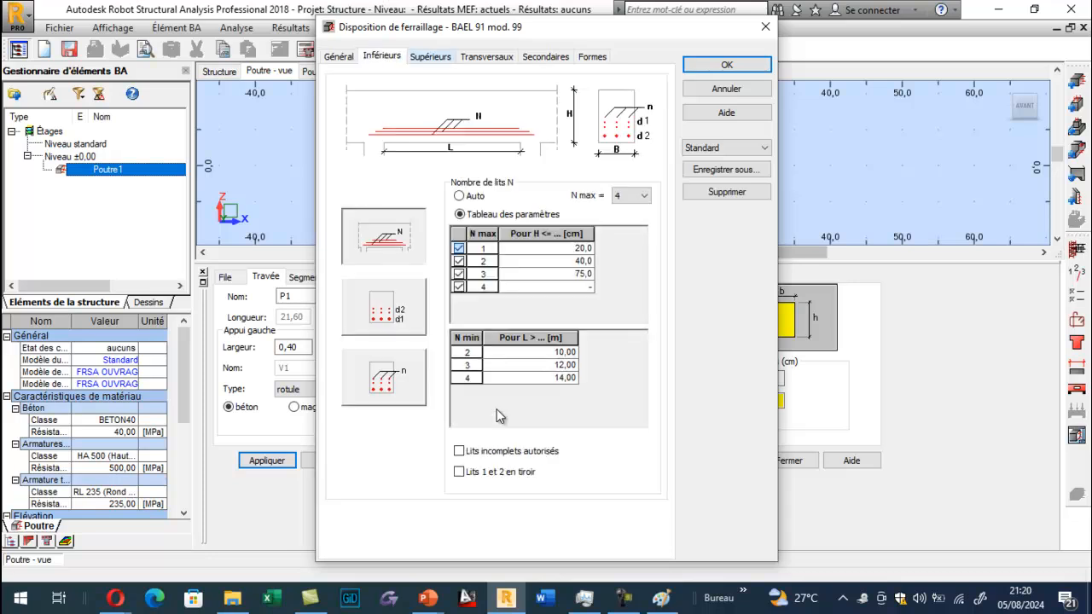
{"action": "key", "text": "ctrl+Tab"}
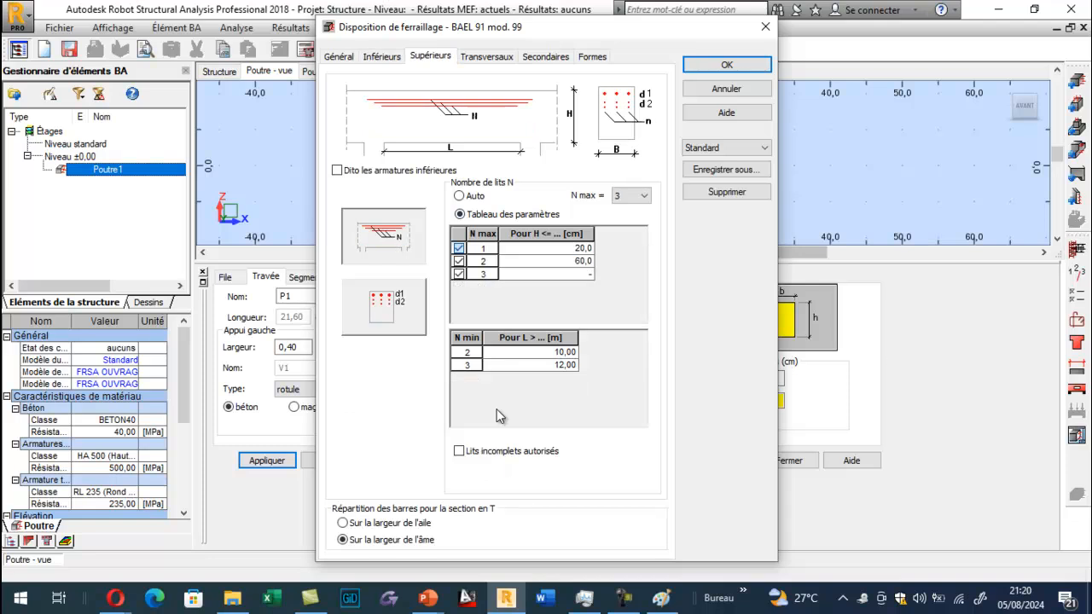
{"action": "key", "text": "ctrl+Tab"}
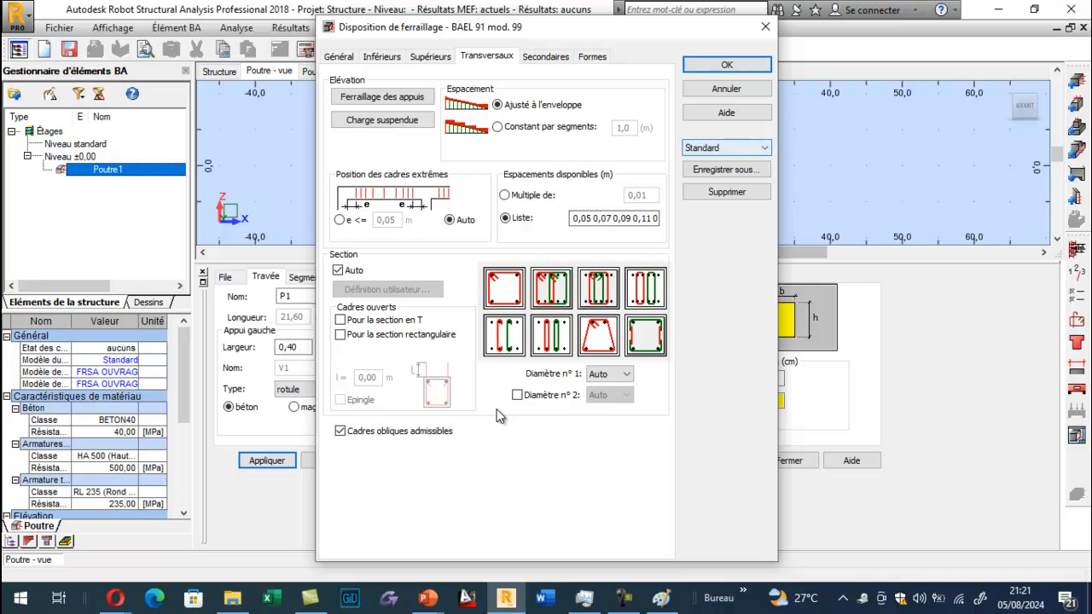
Step: Save the reinforcement pattern under the name FRSA OUVRAGE BA and apply it to the beam
{"action": "left_click", "coordinate": [726, 169]}
{"action": "type", "text": "FRSA OUVRAGE BA"}
{"action": "key", "text": "Return"}
{"action": "key", "text": "ctrl+Tab"}
{"action": "key", "text": "ctrl+Tab"}
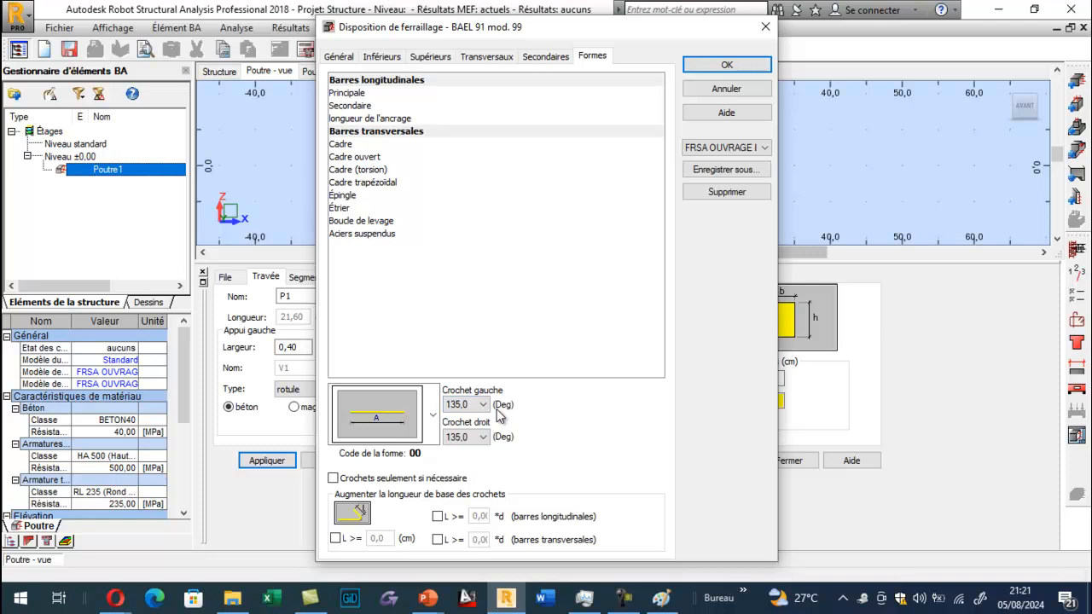
{"action": "left_click", "coordinate": [727, 170]}
{"action": "left_click", "coordinate": [611, 290]}
{"action": "left_click", "coordinate": [727, 65]}
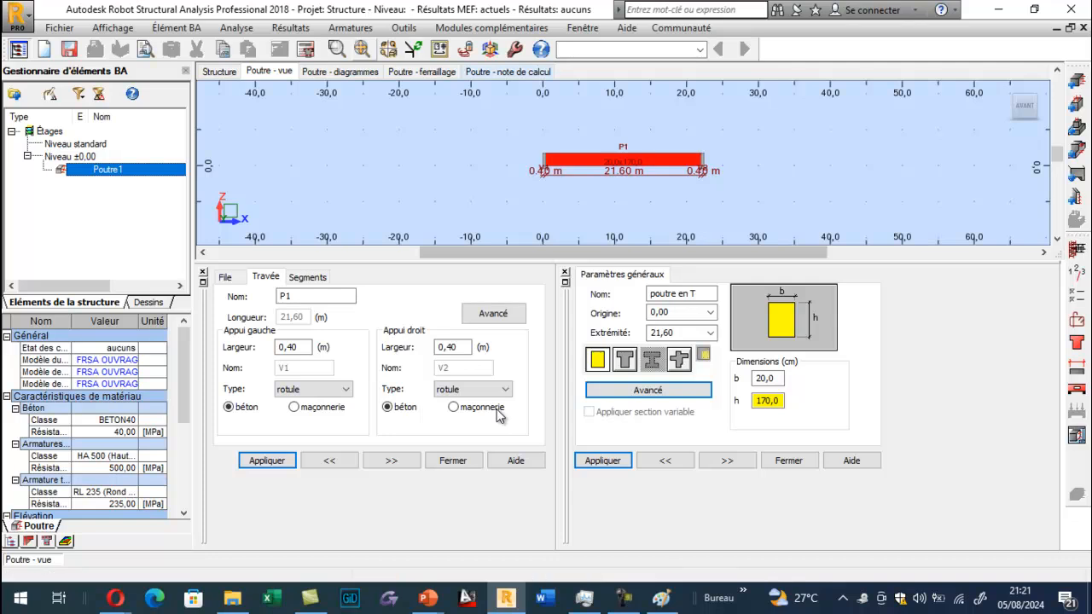
Step: Run the reinforcement calculation for the beam and close its error report
{"action": "left_click", "coordinate": [306, 49]}
{"action": "left_click", "coordinate": [603, 372]}
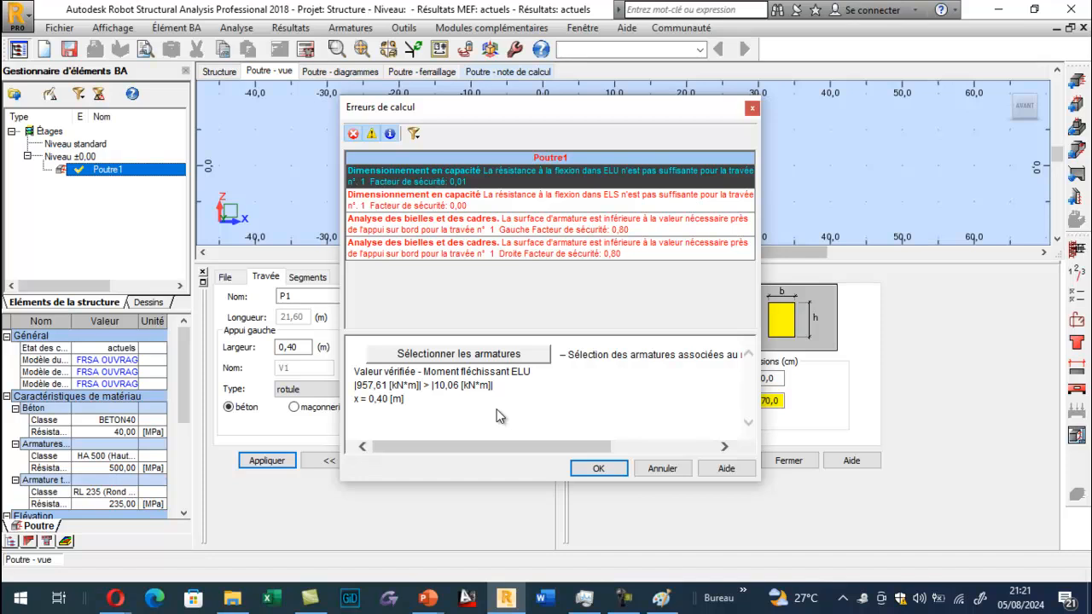
{"action": "key", "text": "Return"}
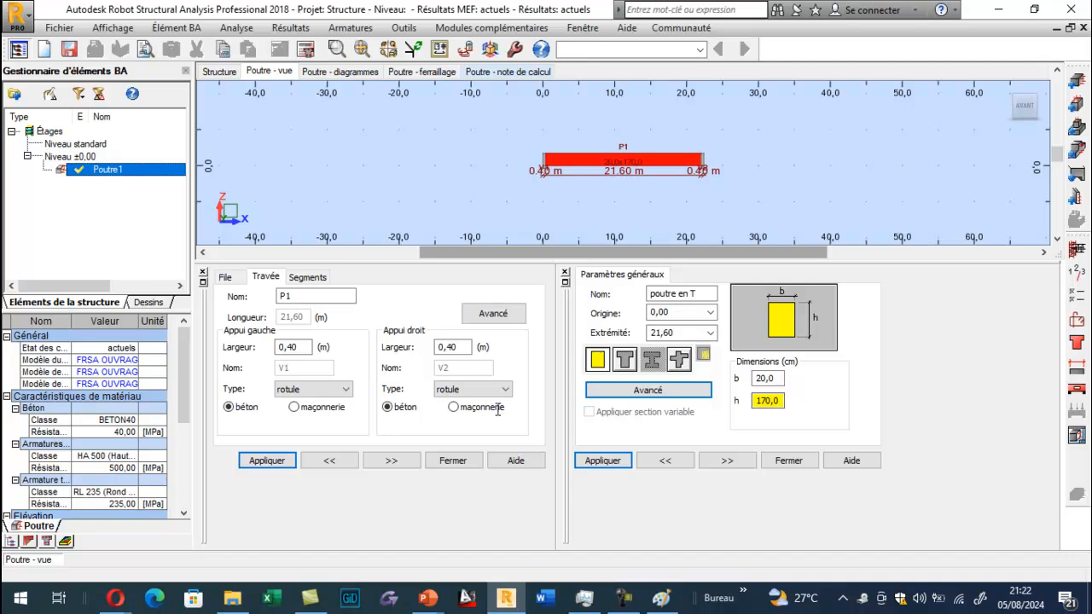
Step: Set the beam section to b = 50 cm and h = 160 cm, and recalculate the reinforcement
{"action": "key", "text": "Tab"}
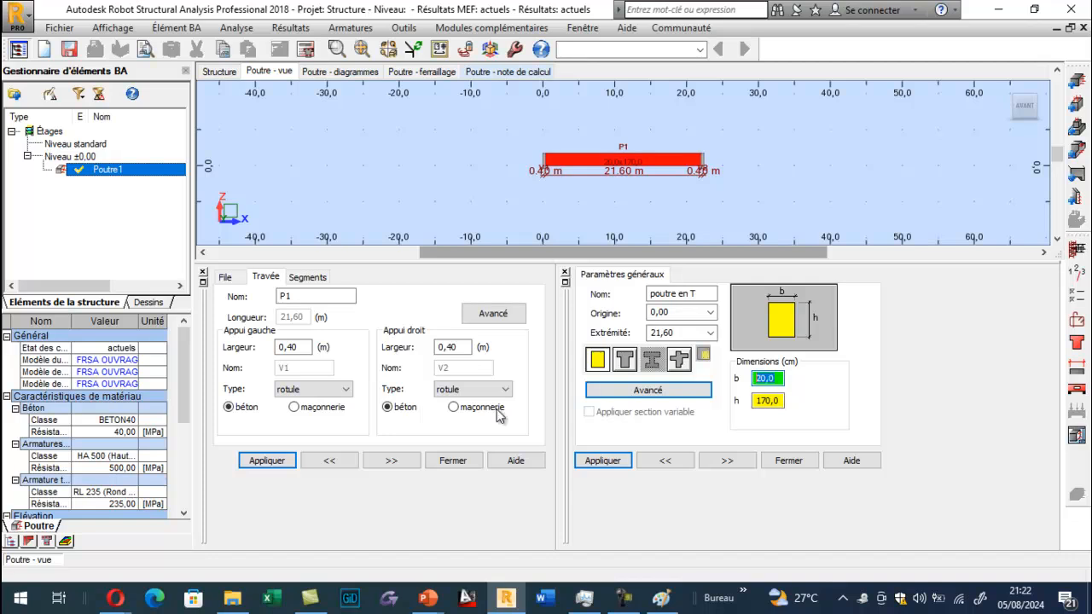
{"action": "type", "text": "30"}
{"action": "key", "text": "Return"}
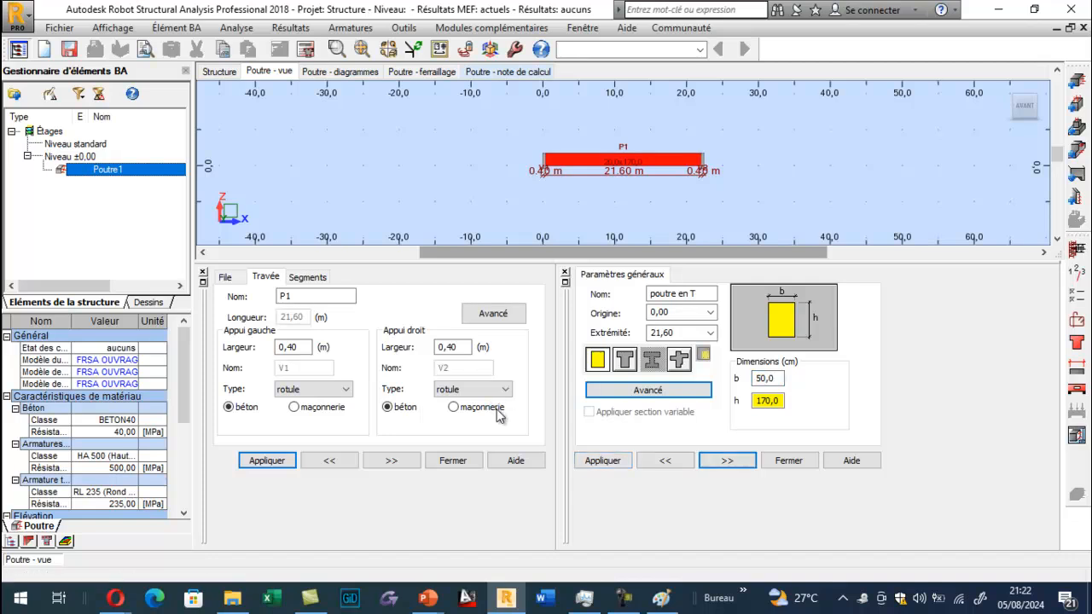
{"action": "key", "text": "shift+Home"}
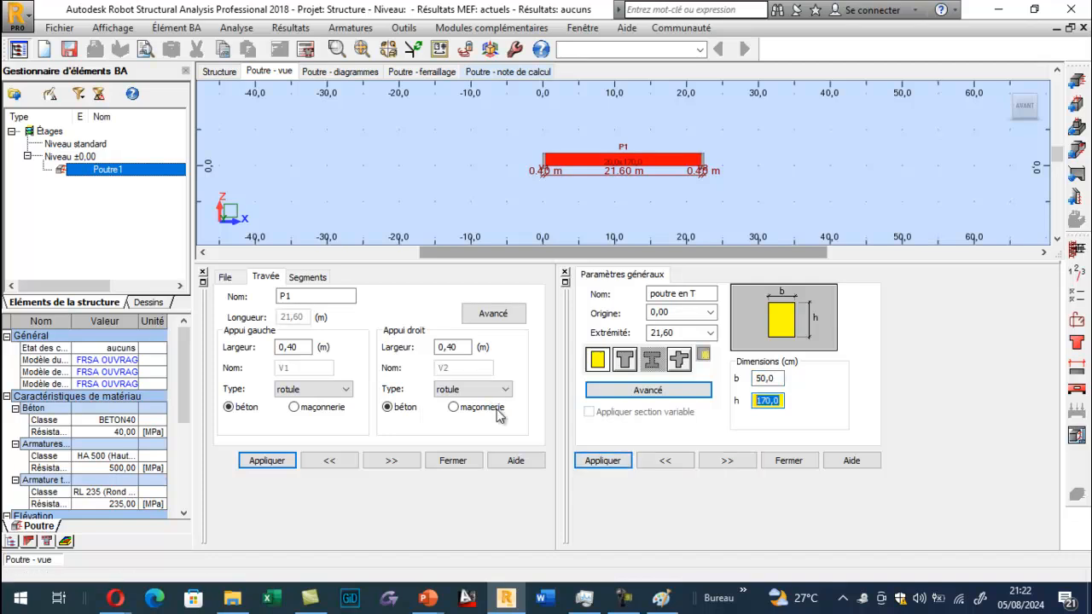
{"action": "type", "text": "160"}
{"action": "key", "text": "Tab"}
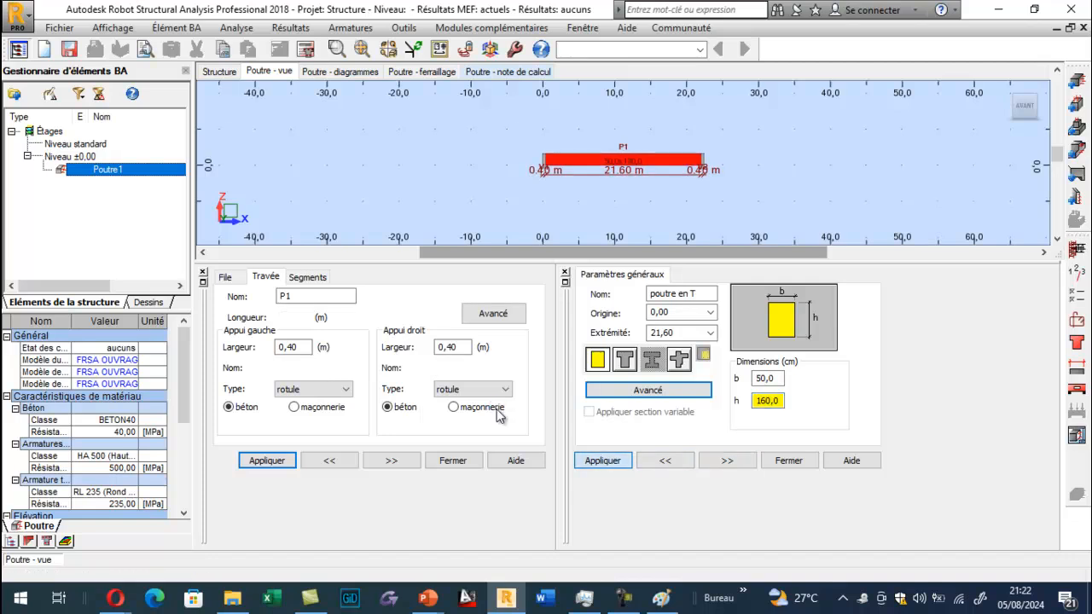
{"action": "key", "text": "Return"}
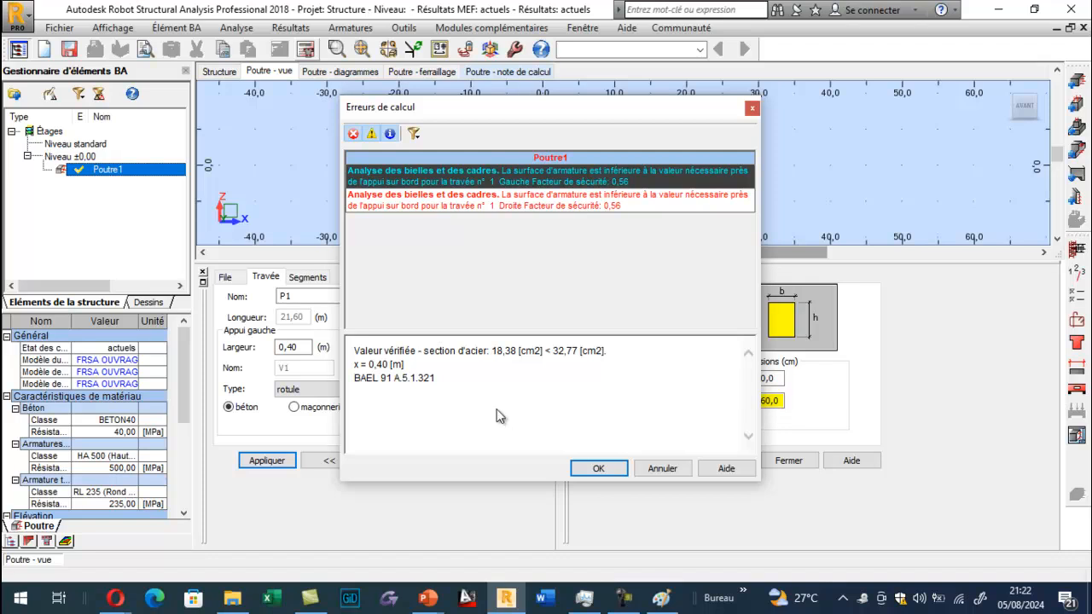
{"action": "key", "text": "Return"}
Step: Set the left and right support widths to 0.50 m and recalculate the beam
{"action": "left_click", "coordinate": [293, 347]}
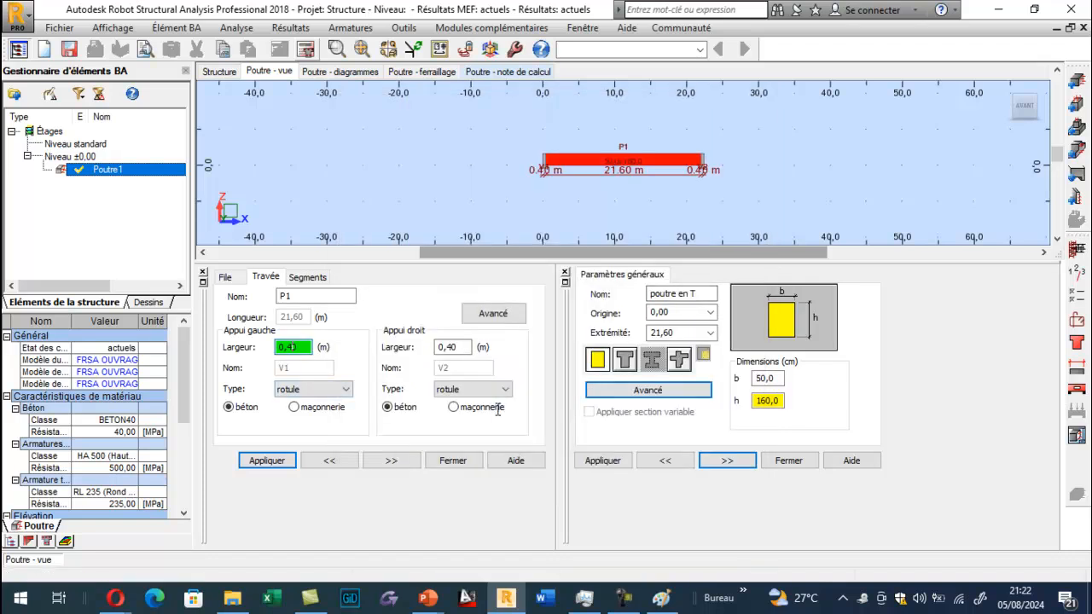
{"action": "type", "text": "5"}
{"action": "left_click", "coordinate": [456, 347]}
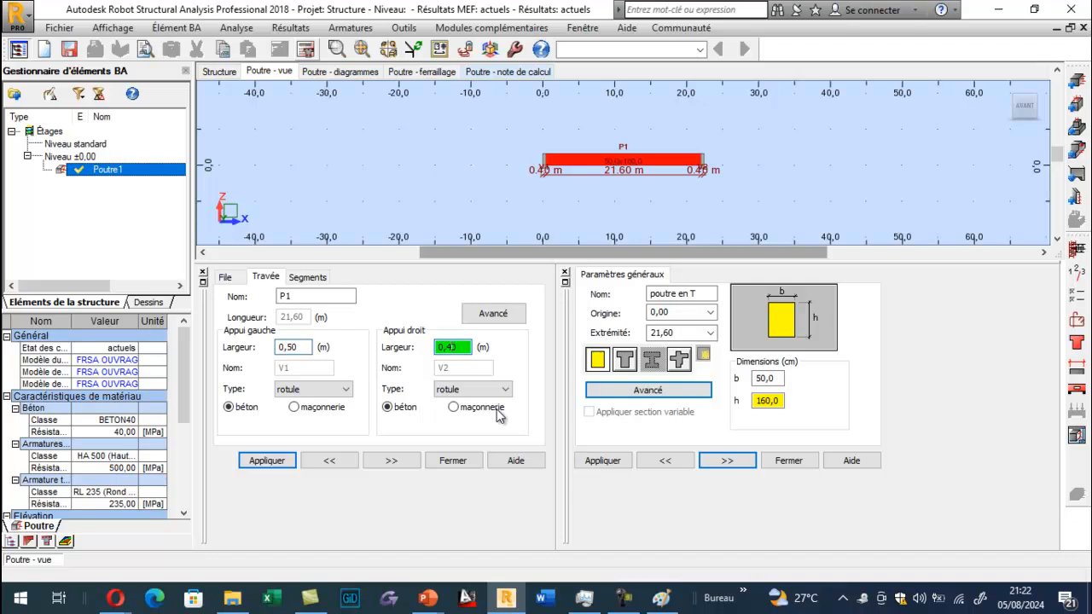
{"action": "key", "text": "Return"}
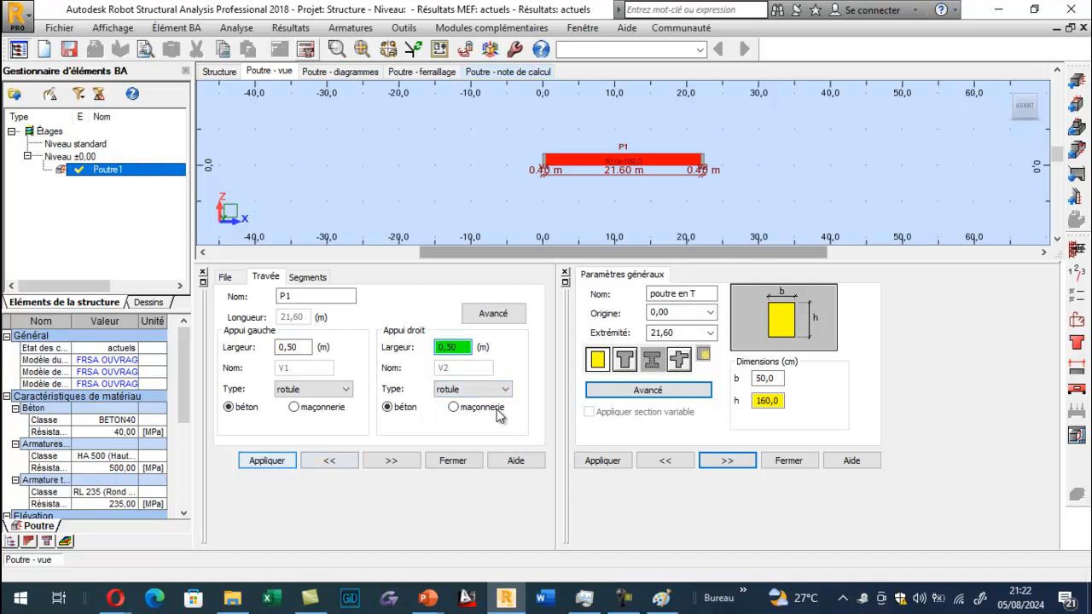
{"action": "key", "text": "Return"}
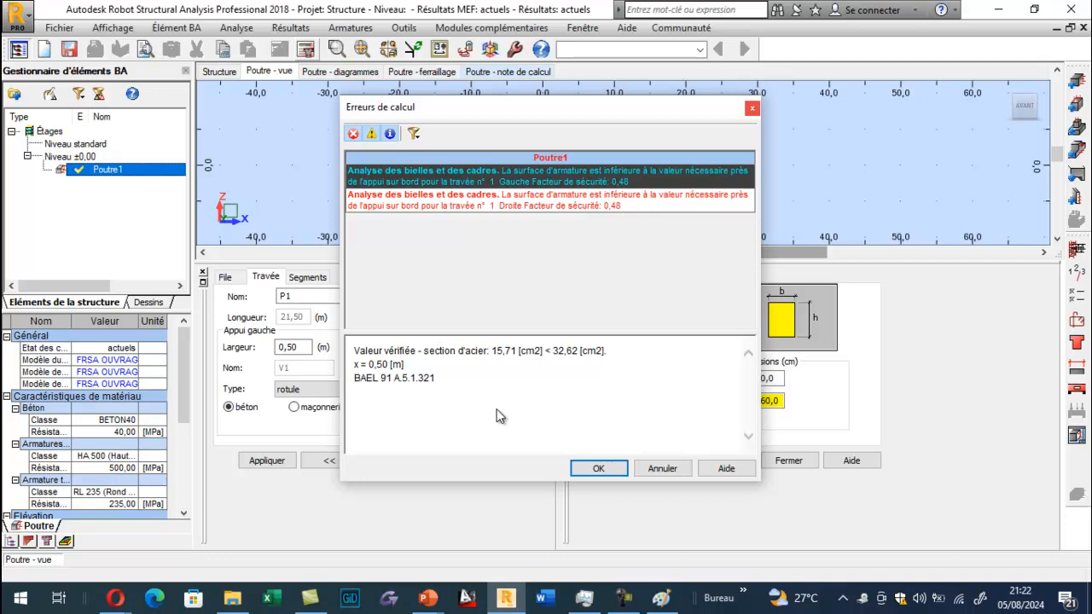
{"action": "key", "text": "Return"}
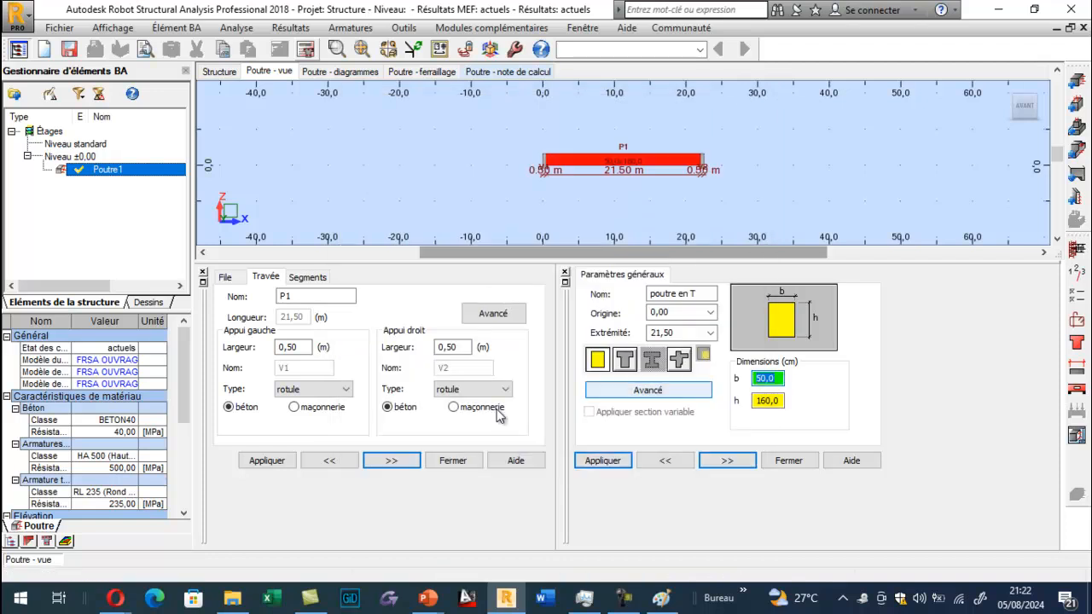
Step: Set the beam section width b to 60 cm and recalculate the reinforcement, closing the error report
{"action": "type", "text": "60"}
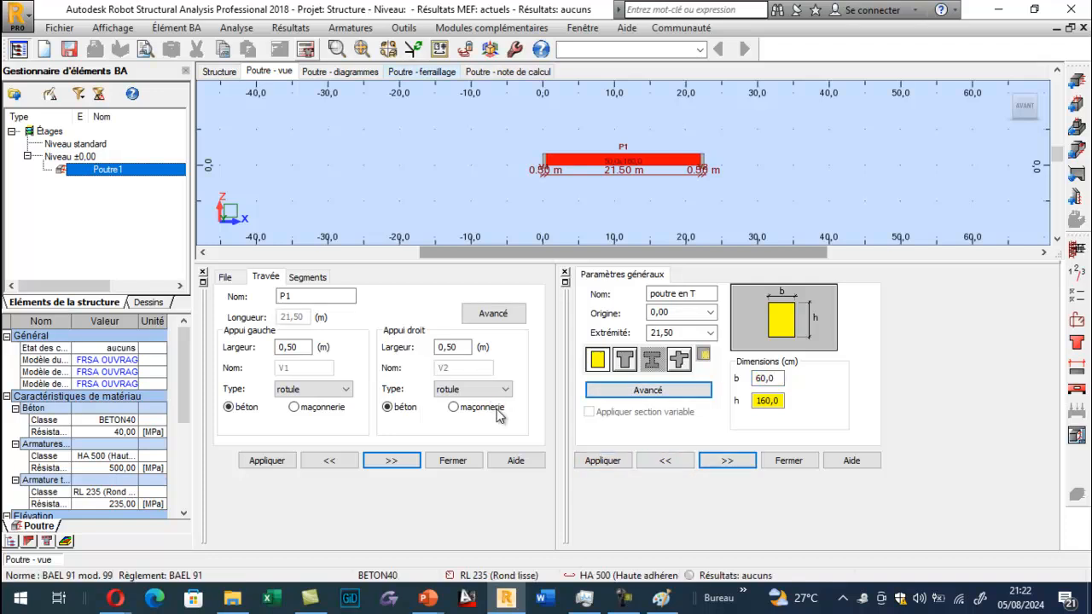
{"action": "left_click", "coordinate": [305, 50]}
{"action": "key", "text": "Return"}
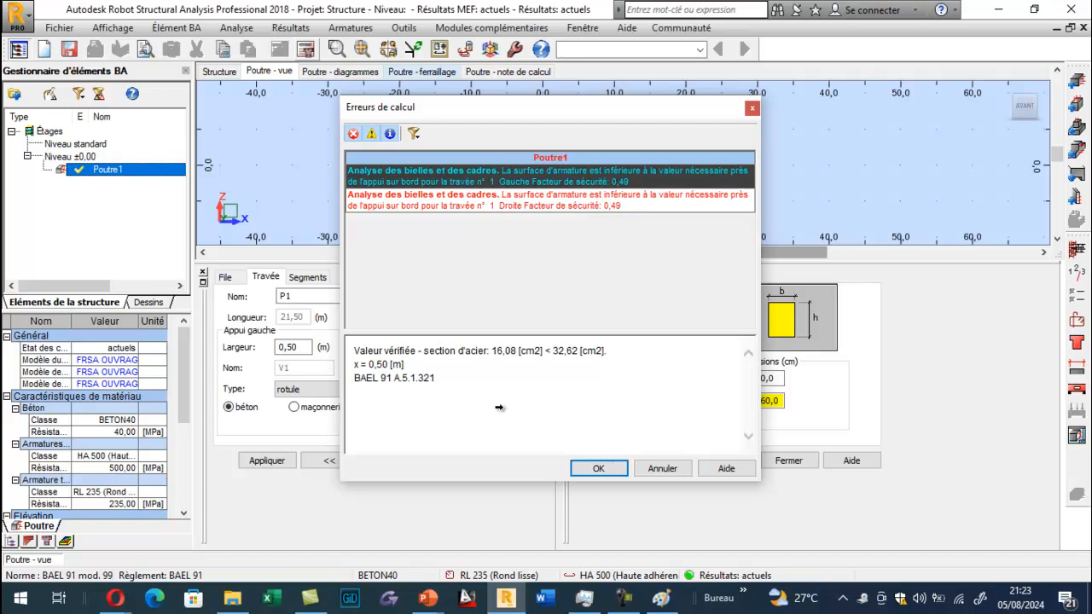
{"action": "key", "text": "Return"}
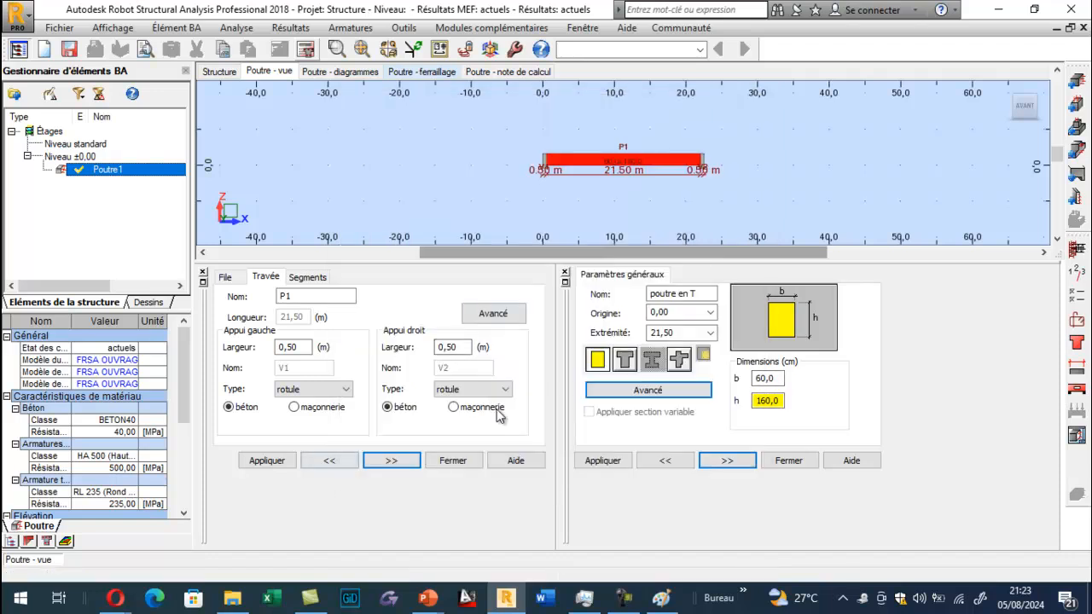
Step: Set the beam section width b to 70 cm and recalculate the reinforcement, closing the error report
{"action": "key", "text": "Tab"}
{"action": "type", "text": "507"}
{"action": "key", "text": "Return"}
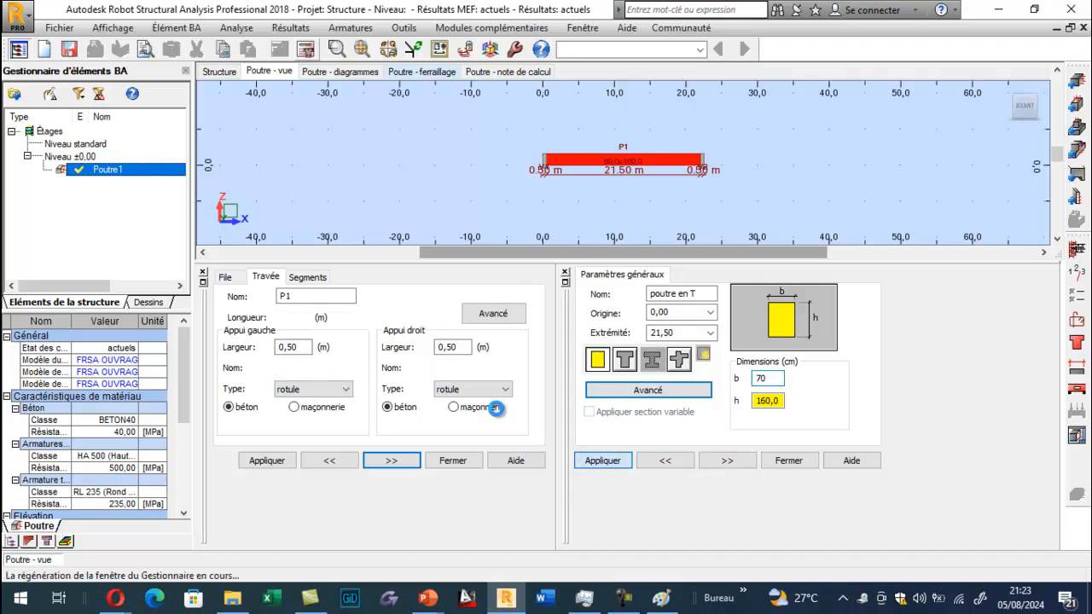
{"action": "key", "text": "Return"}
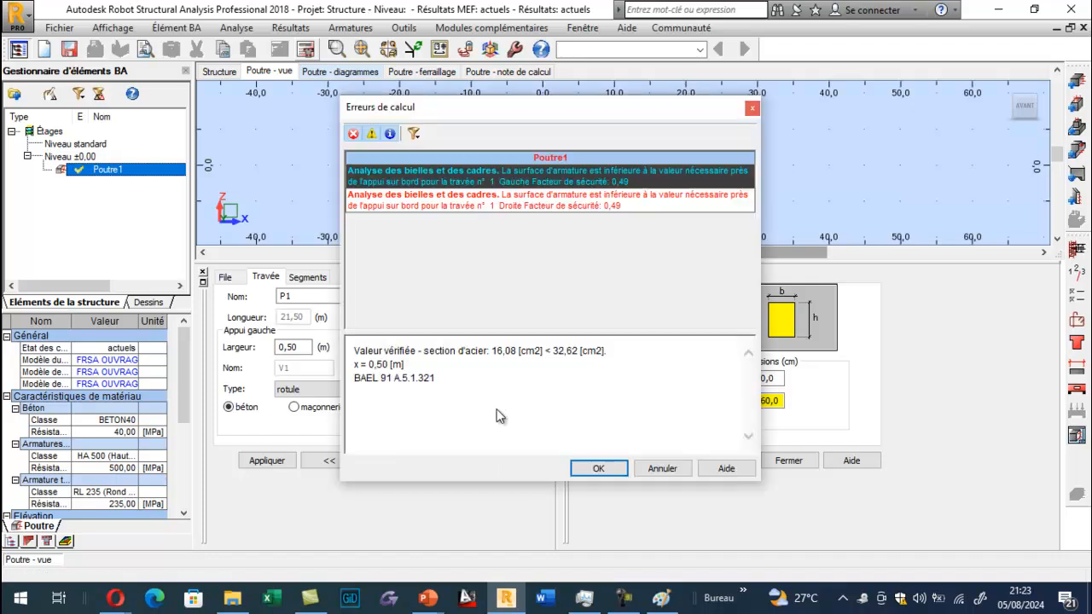
{"action": "key", "text": "Return"}
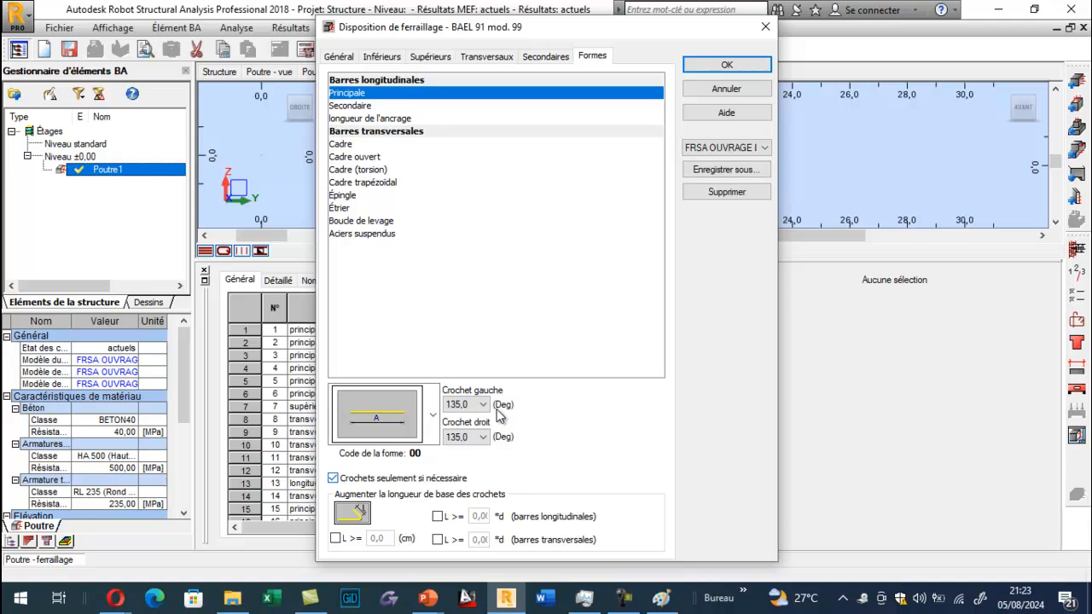
Step: Resave the reinforcement pattern as FRSA OUVRAGE BA and recalculate the beam with it, closing the error report
{"action": "left_click", "coordinate": [726, 170]}
{"action": "left_click", "coordinate": [611, 290]}
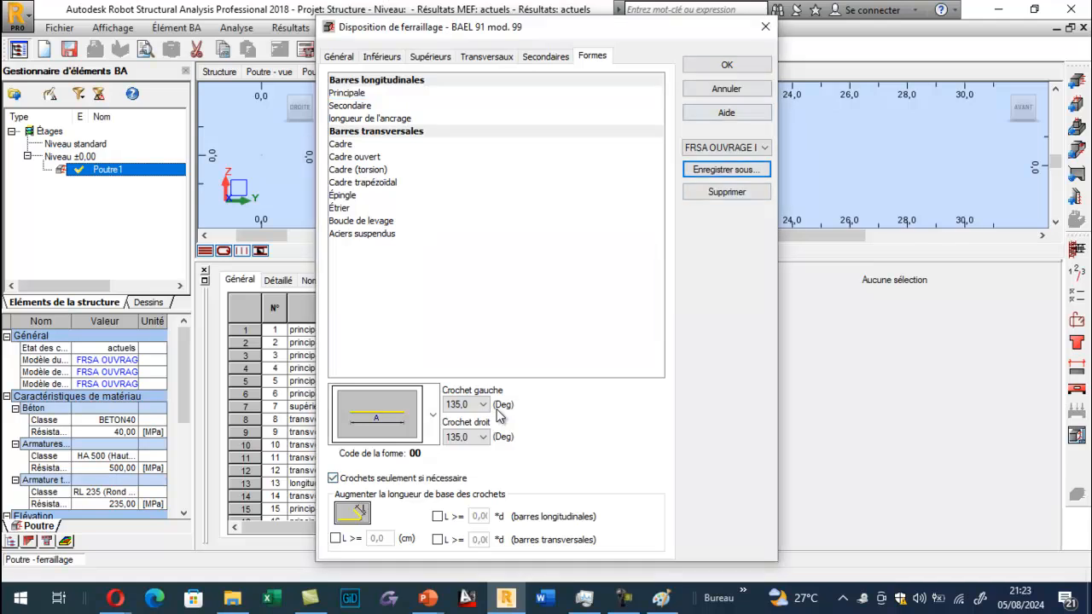
{"action": "left_click", "coordinate": [727, 65]}
{"action": "left_click", "coordinate": [305, 49]}
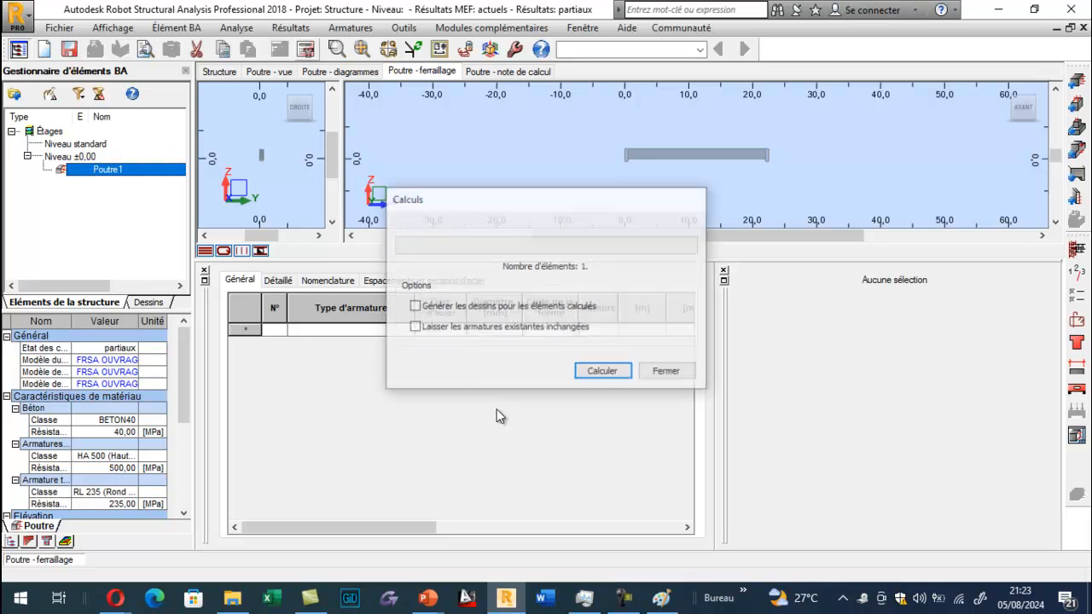
{"action": "left_click", "coordinate": [603, 372]}
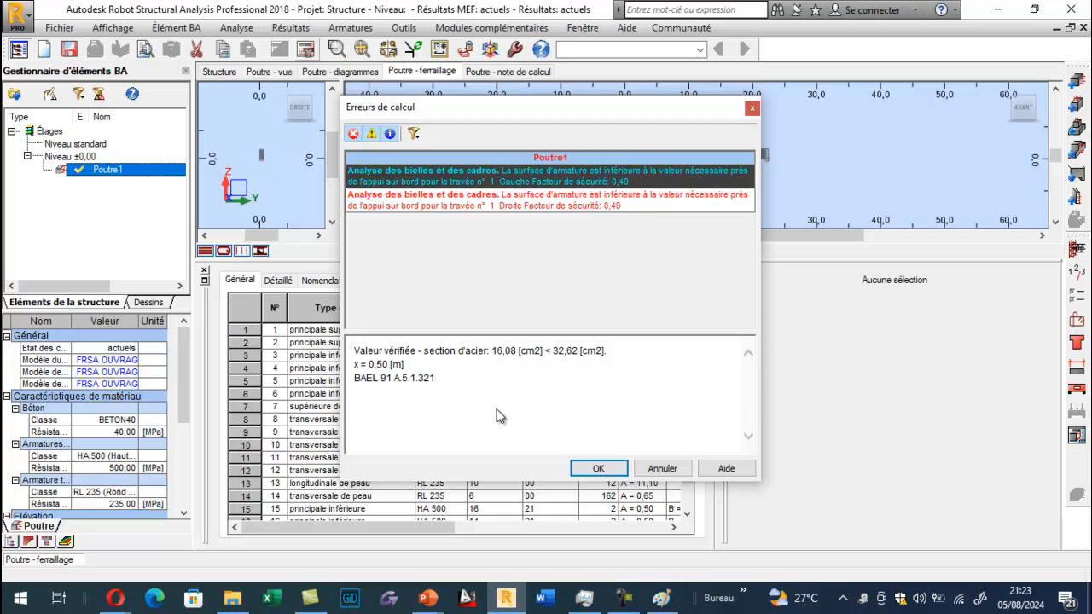
{"action": "key", "text": "Return"}
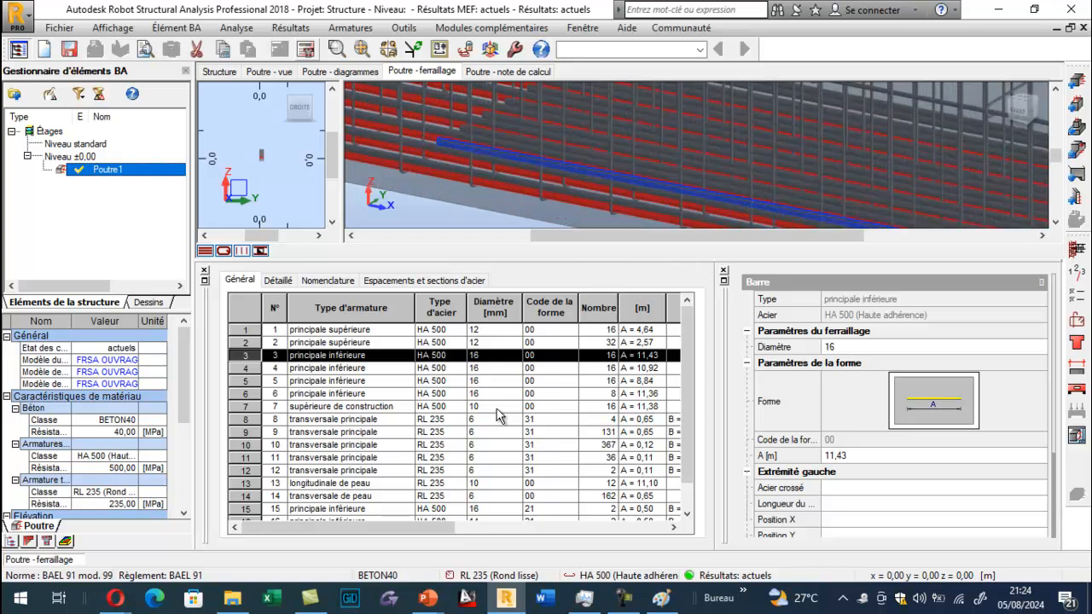
Step: Look through the lower main bars in the reinforcement table, highlighting each bar in the 3D reinforcement view
{"action": "key", "text": "Down"}
{"action": "key", "text": "Down"}
{"action": "key", "text": "Down"}
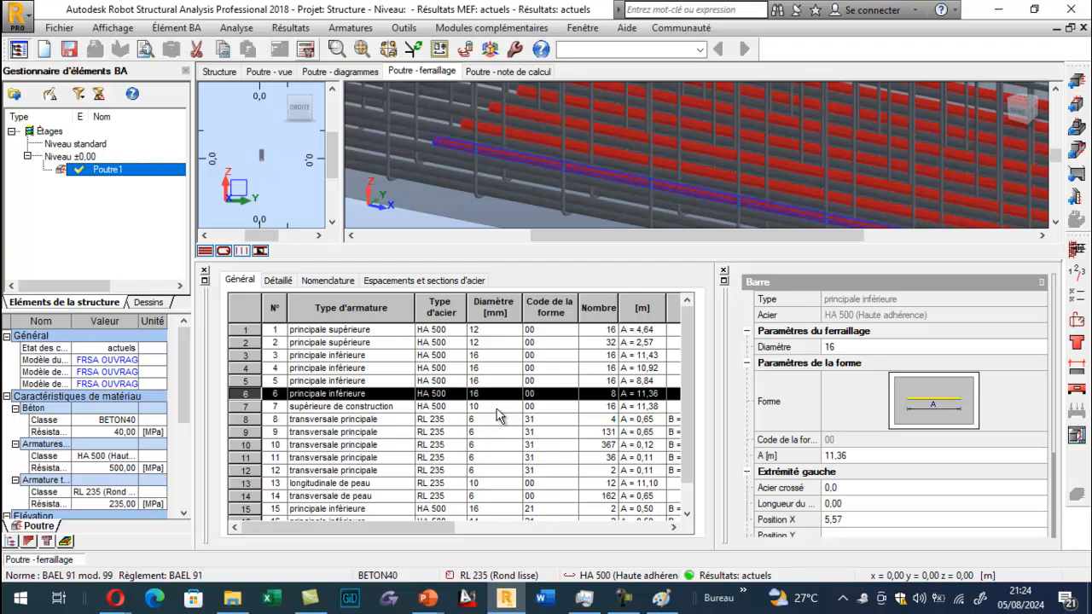
{"action": "key", "text": "Up"}
{"action": "key", "text": "Up"}
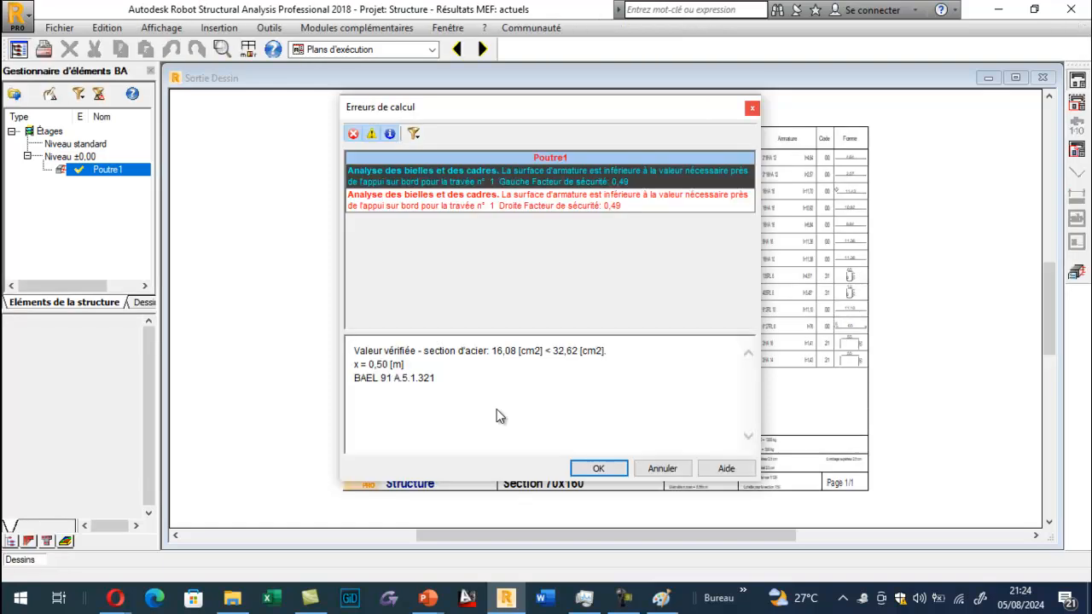
Step: Close the error report and examine the longitudinal bars and stirrups in the beam elevation on the execution drawing
{"action": "key", "text": "Return"}
{"action": "scroll", "coordinate": [500, 416], "scroll_direction": "up", "scroll_amount": 3}
{"action": "scroll", "coordinate": [500, 417], "scroll_direction": "up", "scroll_amount": 5}
{"action": "scroll", "coordinate": [500, 416], "scroll_direction": "up", "scroll_amount": 2}
{"action": "scroll", "coordinate": [500, 417], "scroll_direction": "down", "scroll_amount": 5}
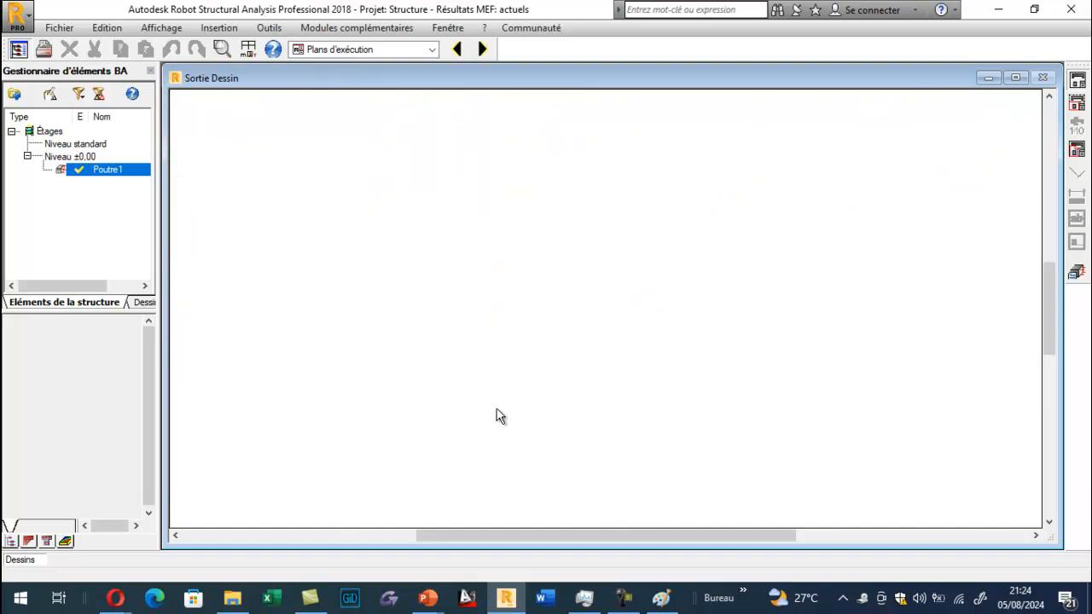
{"action": "scroll", "coordinate": [500, 416], "scroll_direction": "down", "scroll_amount": 2}
{"action": "scroll", "coordinate": [500, 417], "scroll_direction": "up", "scroll_amount": 5}
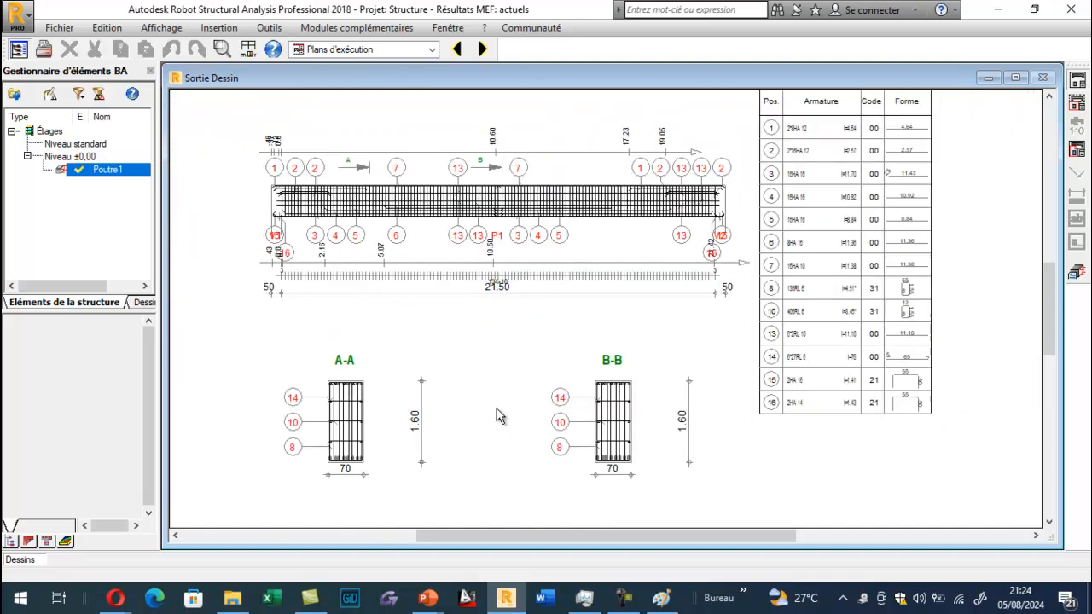
{"action": "scroll", "coordinate": [500, 416], "scroll_direction": "down", "scroll_amount": 1}
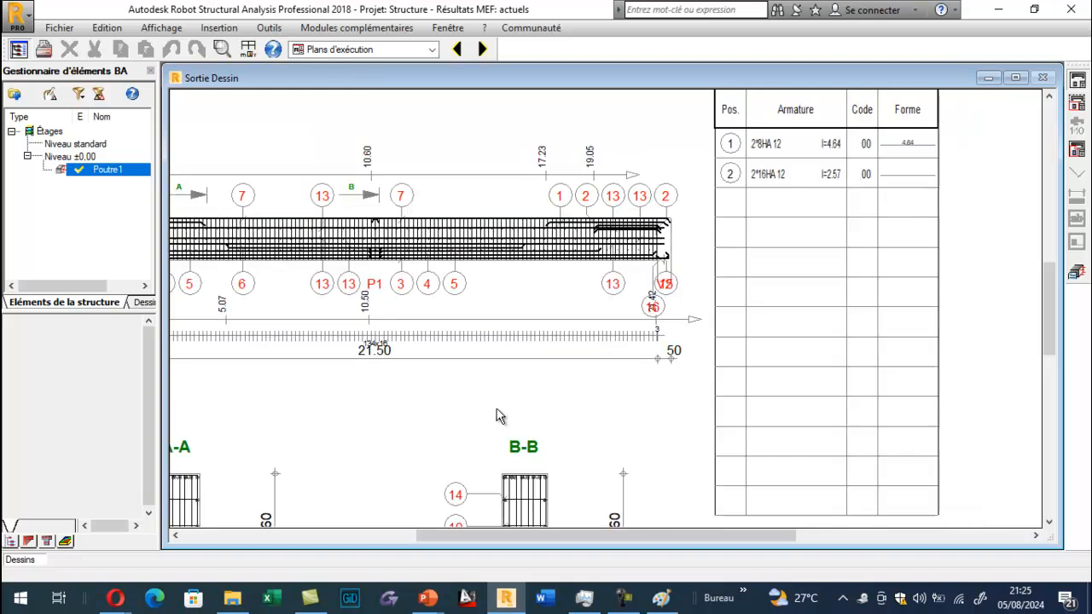
{"action": "scroll", "coordinate": [500, 416], "scroll_direction": "down", "scroll_amount": 2}
{"action": "scroll", "coordinate": [500, 416], "scroll_direction": "up", "scroll_amount": 4}
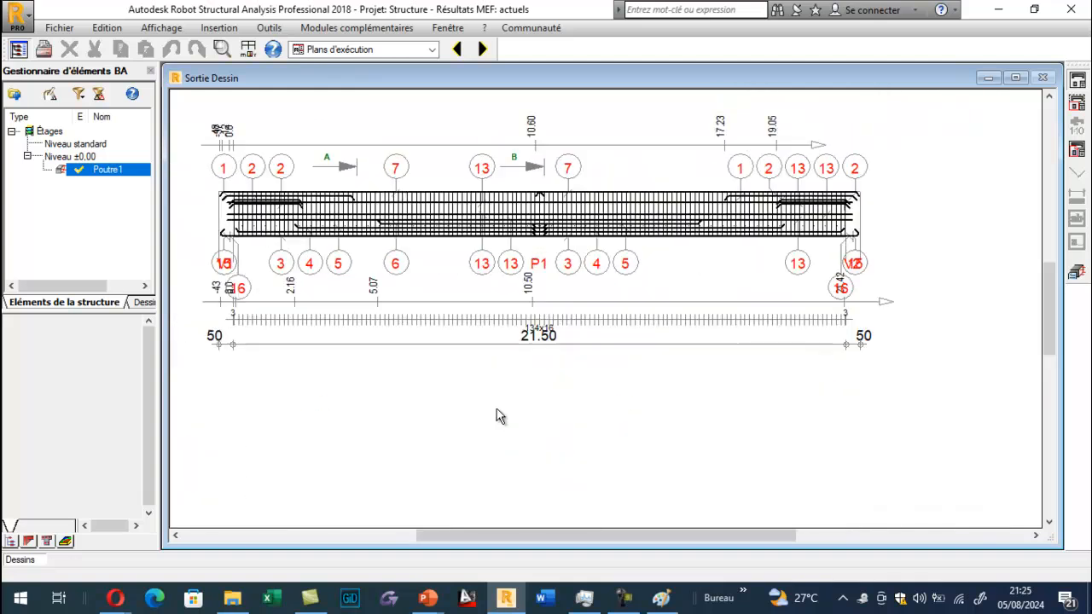
{"action": "scroll", "coordinate": [500, 416], "scroll_direction": "up", "scroll_amount": 1}
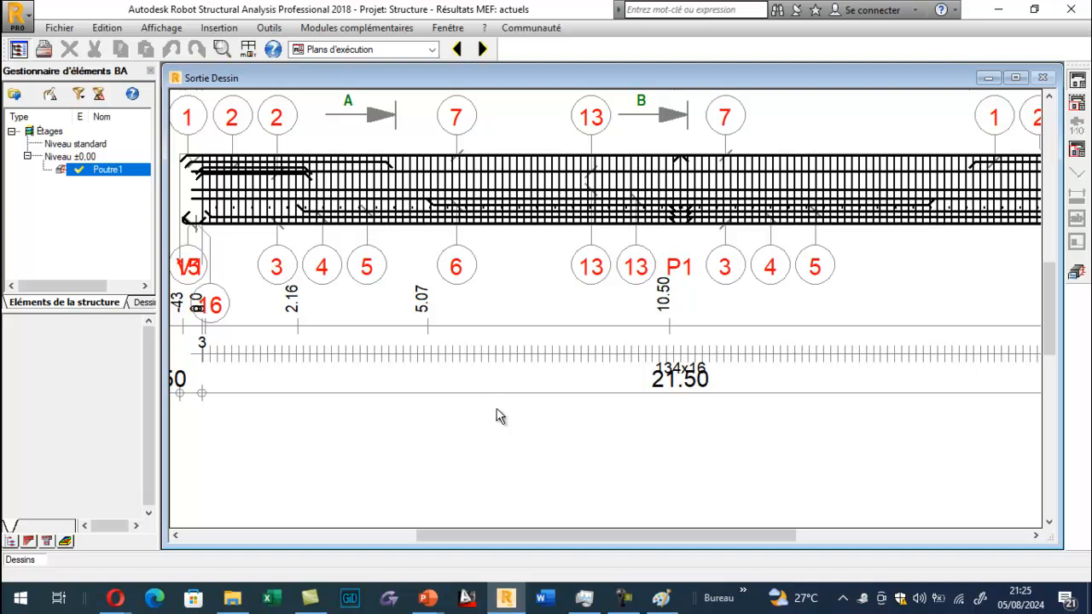
{"action": "scroll", "coordinate": [500, 416], "scroll_direction": "down", "scroll_amount": 2}
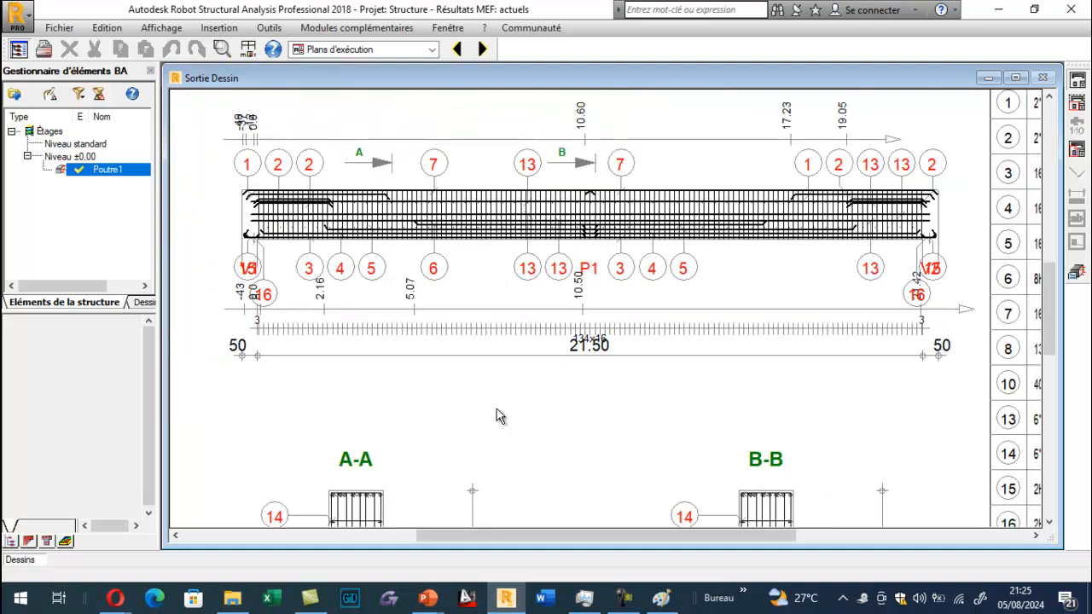
{"action": "scroll", "coordinate": [500, 416], "scroll_direction": "up", "scroll_amount": 2}
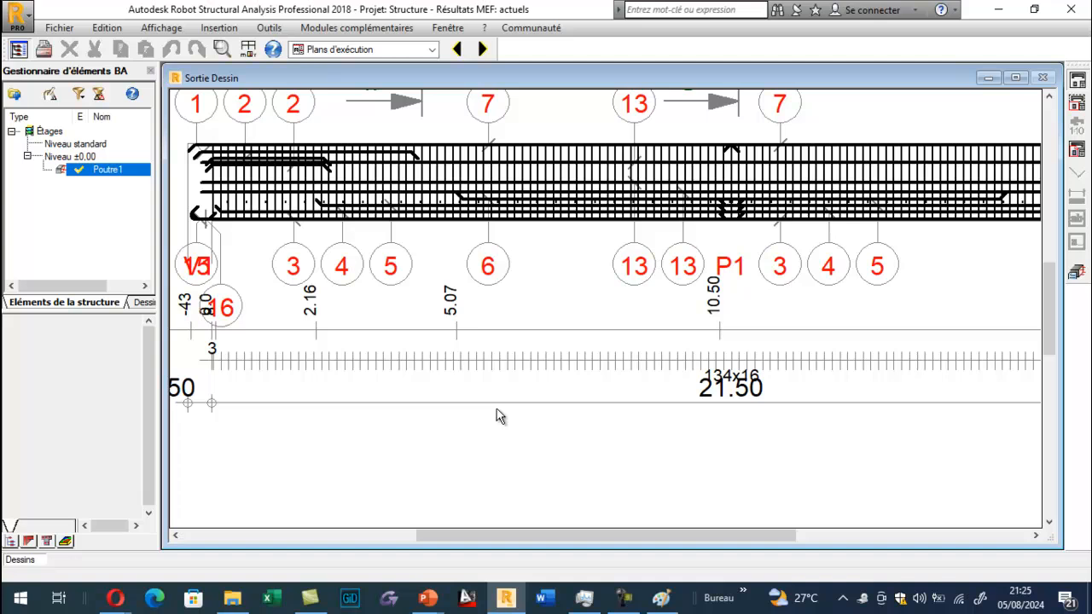
{"action": "scroll", "coordinate": [500, 416], "scroll_direction": "down", "scroll_amount": 3}
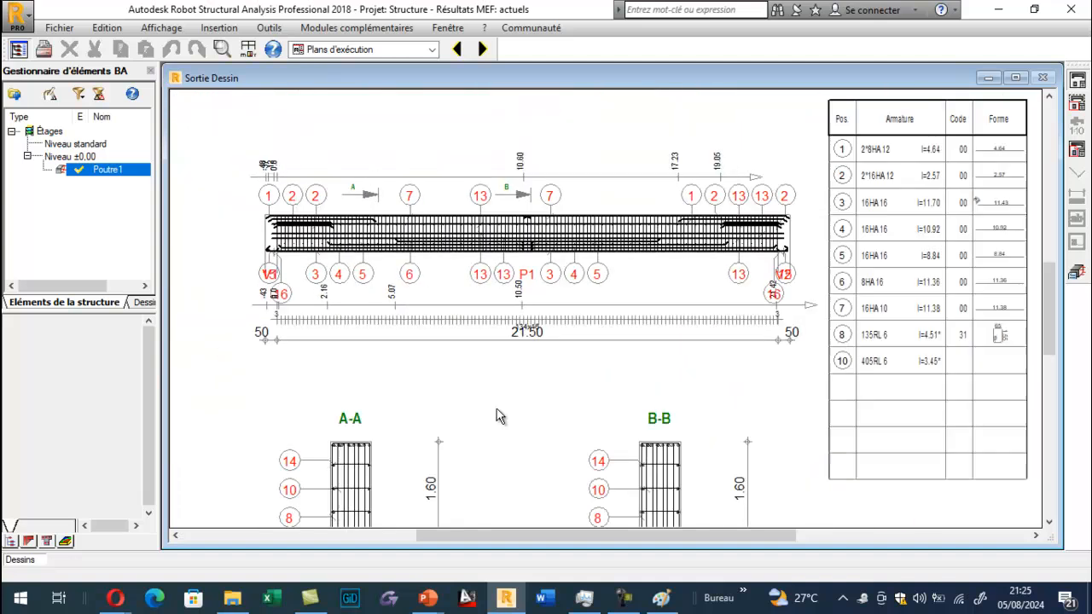
Step: Examine the bar schedule on the execution drawing against the bar marks at the beam's right end
{"action": "scroll", "coordinate": [500, 417], "scroll_direction": "up", "scroll_amount": 2}
{"action": "scroll", "coordinate": [500, 416], "scroll_direction": "up", "scroll_amount": 1}
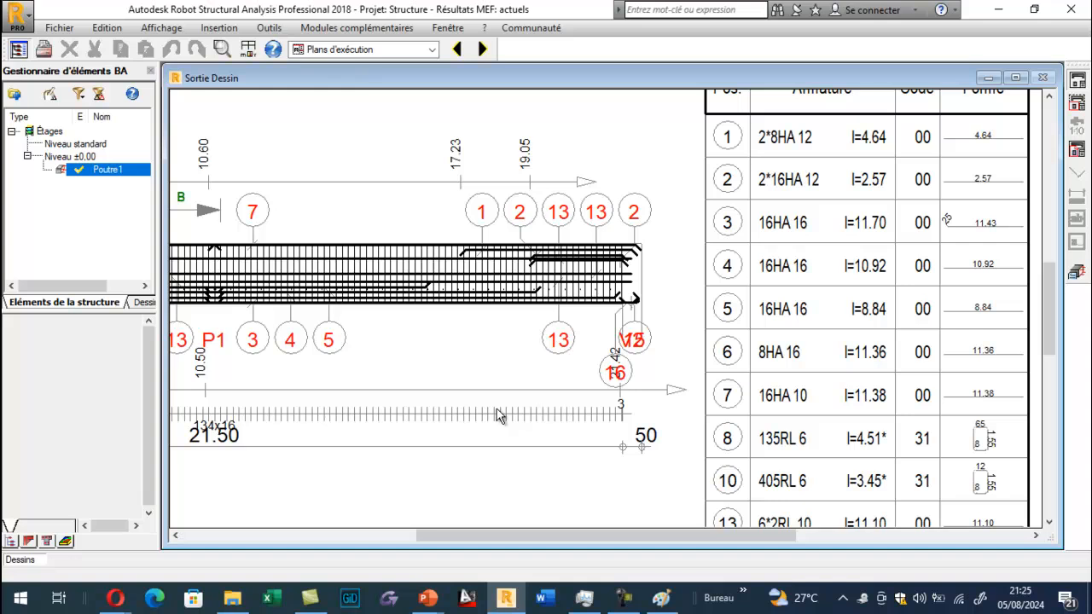
{"action": "scroll", "coordinate": [500, 416], "scroll_direction": "down", "scroll_amount": 3}
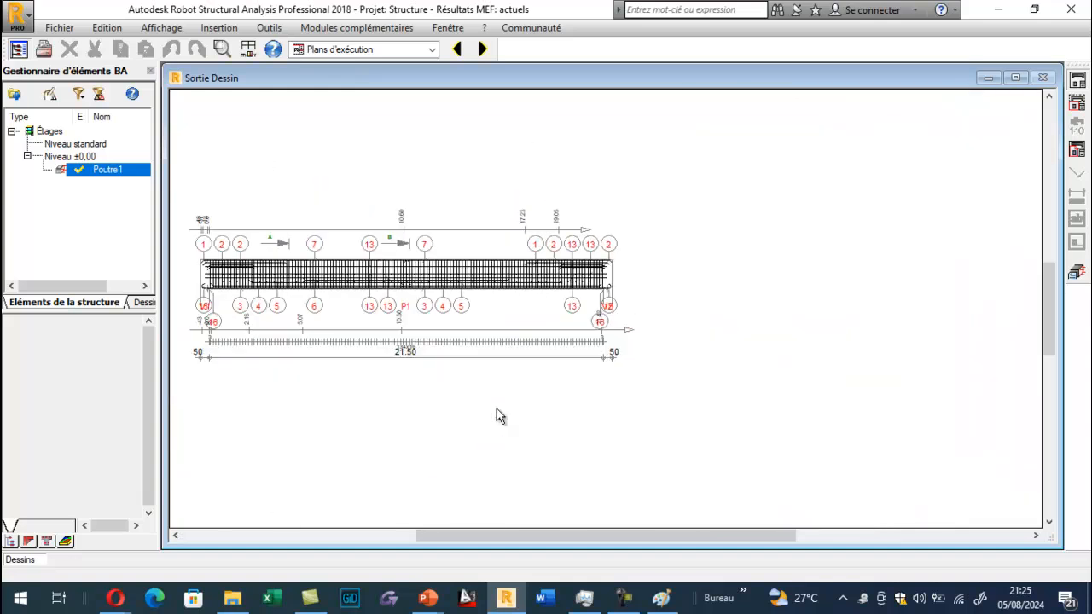
{"action": "scroll", "coordinate": [500, 416], "scroll_direction": "up", "scroll_amount": 1}
{"action": "scroll", "coordinate": [500, 416], "scroll_direction": "up", "scroll_amount": 2}
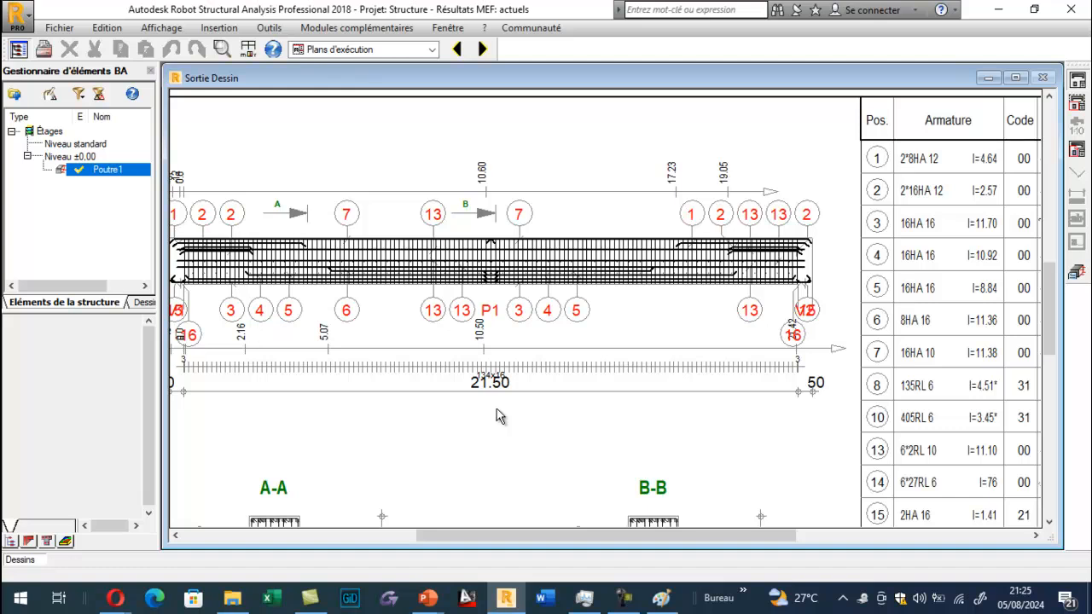
{"action": "scroll", "coordinate": [500, 416], "scroll_direction": "down", "scroll_amount": 2}
{"action": "scroll", "coordinate": [500, 416], "scroll_direction": "up", "scroll_amount": 2}
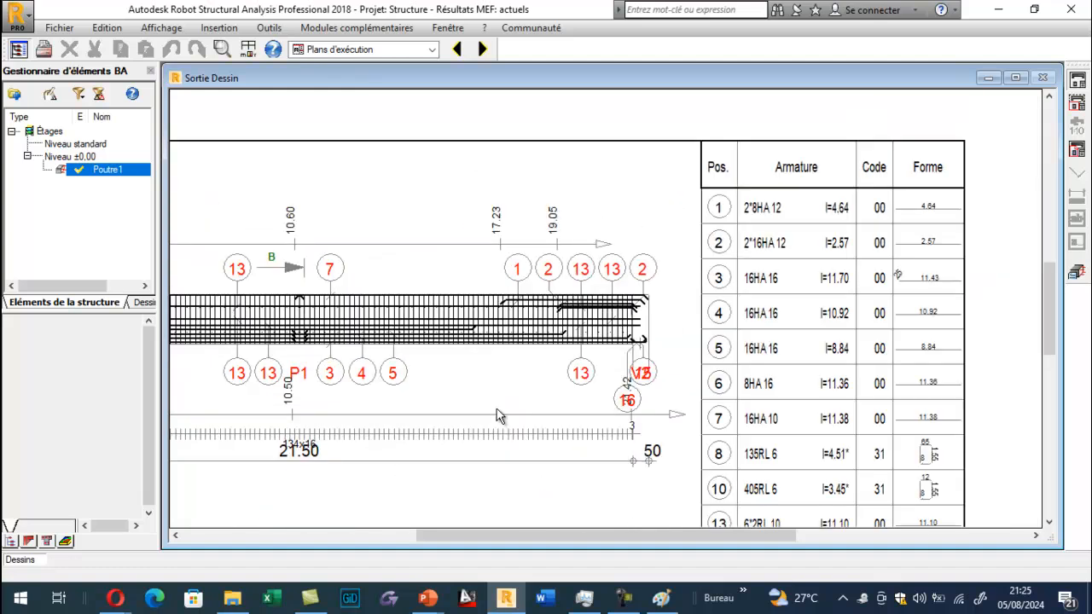
{"action": "scroll", "coordinate": [500, 416], "scroll_direction": "down", "scroll_amount": 1}
{"action": "scroll", "coordinate": [500, 416], "scroll_direction": "down", "scroll_amount": 1}
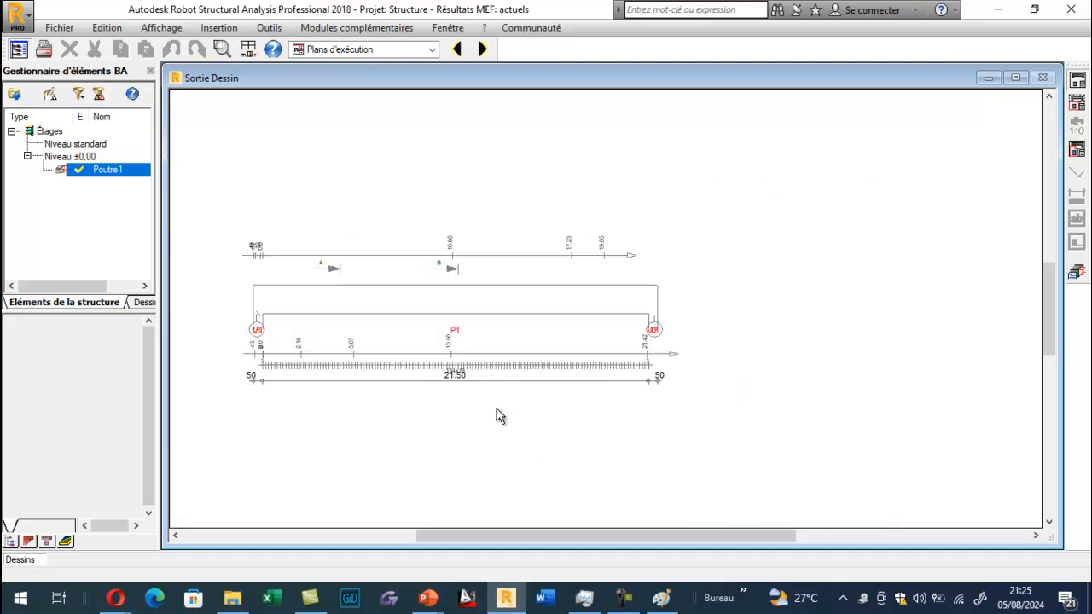
{"action": "scroll", "coordinate": [500, 417], "scroll_direction": "up", "scroll_amount": 2}
{"action": "scroll", "coordinate": [500, 417], "scroll_direction": "down", "scroll_amount": 2}
{"action": "scroll", "coordinate": [501, 417], "scroll_direction": "up", "scroll_amount": 1}
{"action": "scroll", "coordinate": [500, 417], "scroll_direction": "up", "scroll_amount": 1}
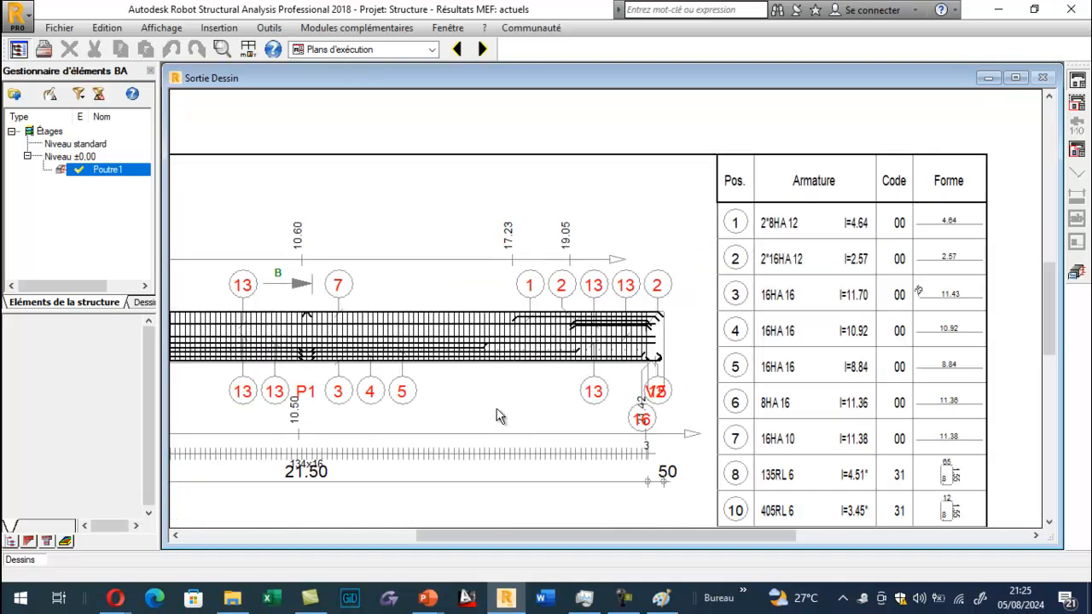
Step: Examine cross-sections A-A and B-B on the execution drawing, checking the bar layout and section dimensions
{"action": "scroll", "coordinate": [501, 416], "scroll_direction": "down", "scroll_amount": 3}
{"action": "scroll", "coordinate": [500, 417], "scroll_direction": "up", "scroll_amount": 2}
{"action": "scroll", "coordinate": [500, 416], "scroll_direction": "up", "scroll_amount": 1}
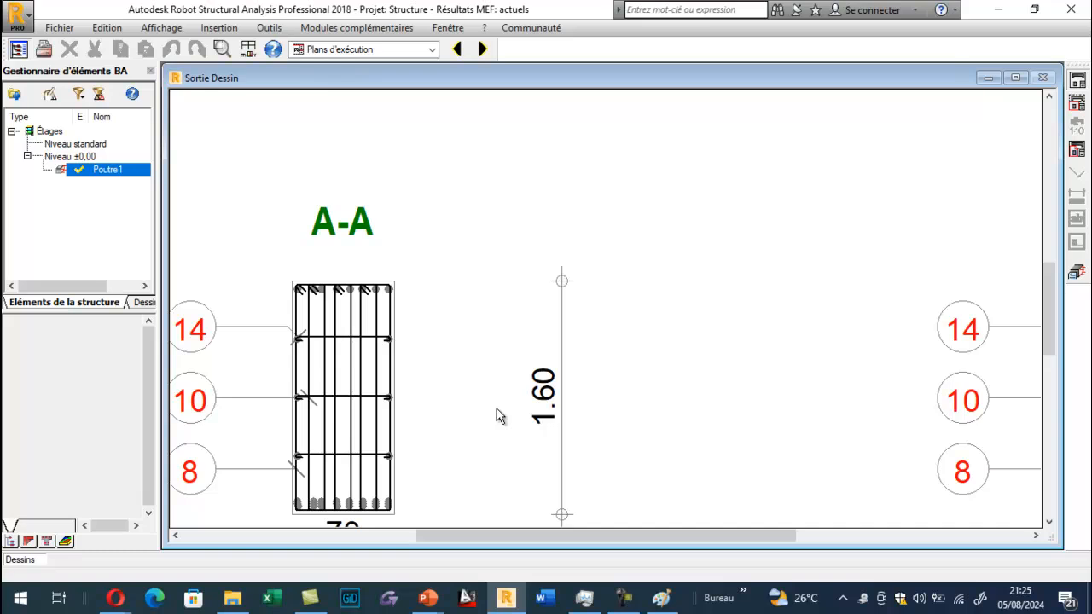
{"action": "scroll", "coordinate": [500, 416], "scroll_direction": "down", "scroll_amount": 1}
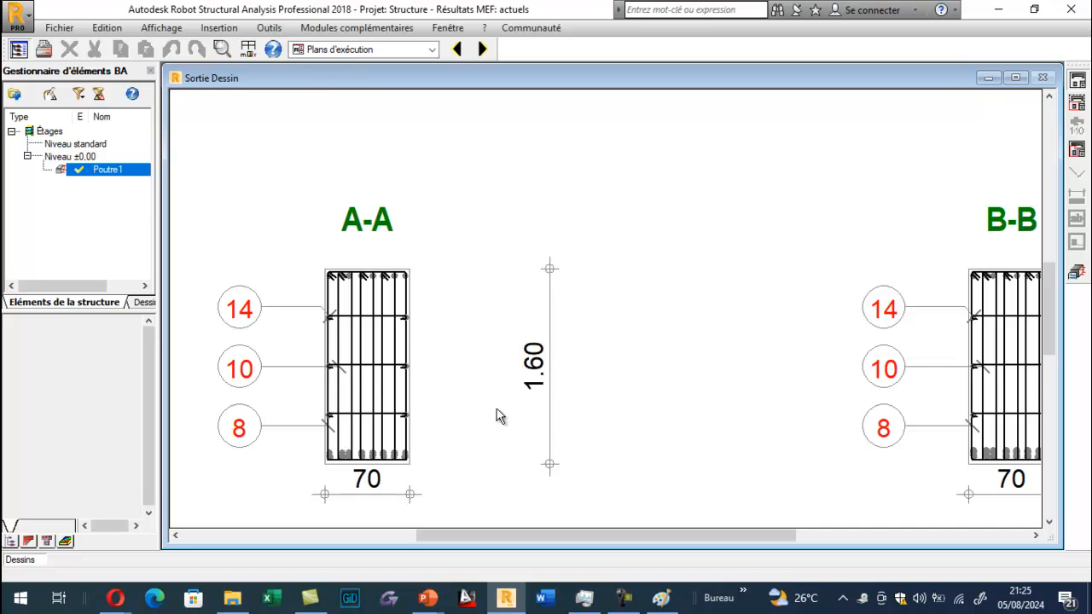
{"action": "scroll", "coordinate": [500, 417], "scroll_direction": "down", "scroll_amount": 1}
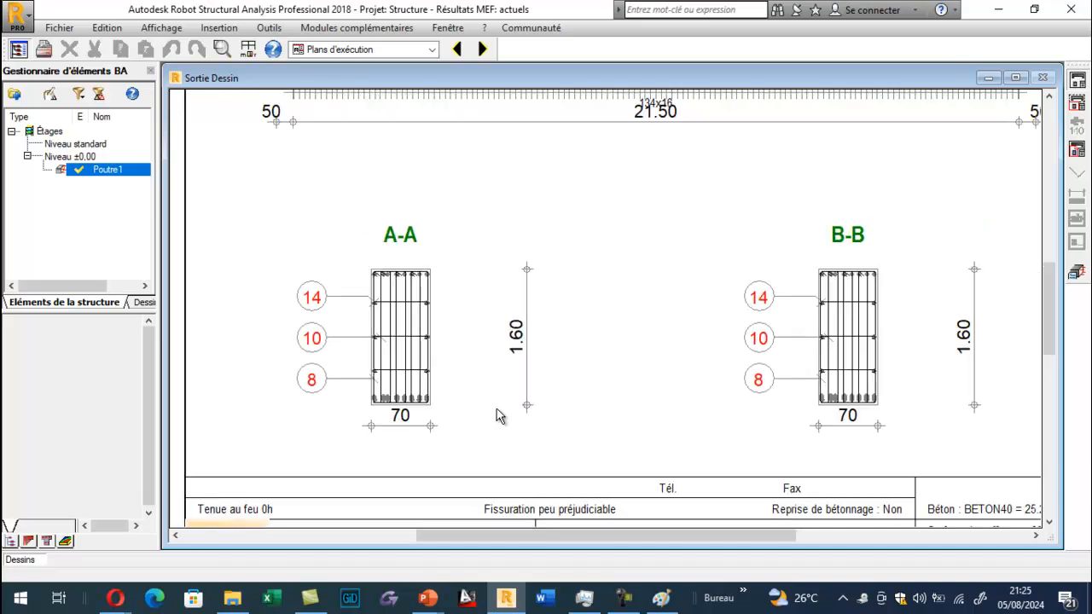
{"action": "scroll", "coordinate": [500, 416], "scroll_direction": "down", "scroll_amount": 2}
{"action": "scroll", "coordinate": [500, 417], "scroll_direction": "up", "scroll_amount": 3}
{"action": "scroll", "coordinate": [500, 416], "scroll_direction": "down", "scroll_amount": 4}
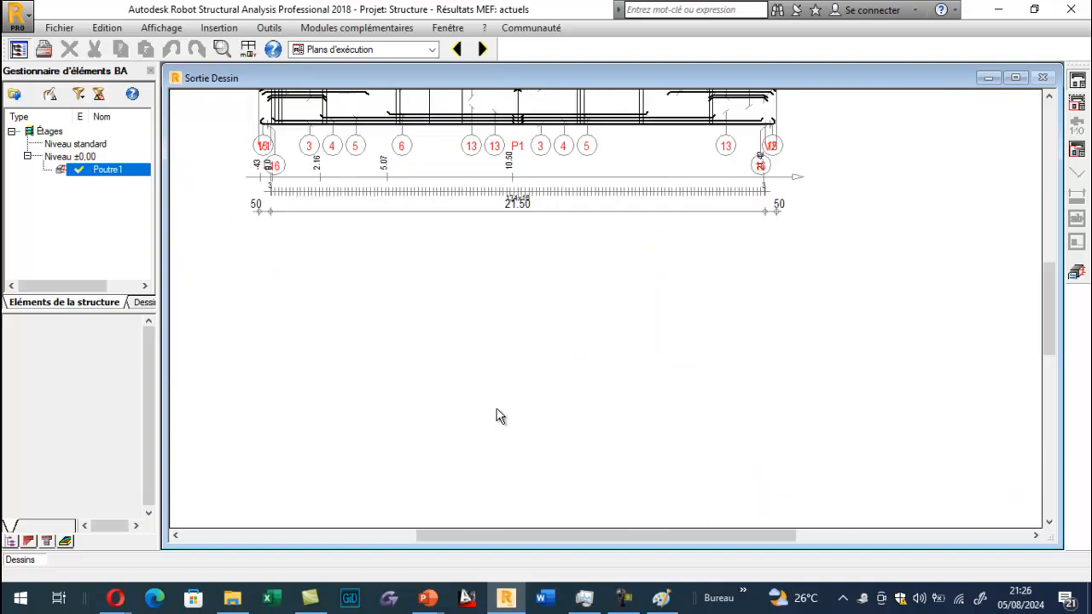
{"action": "scroll", "coordinate": [500, 416], "scroll_direction": "up", "scroll_amount": 1}
{"action": "scroll", "coordinate": [500, 416], "scroll_direction": "down", "scroll_amount": 1}
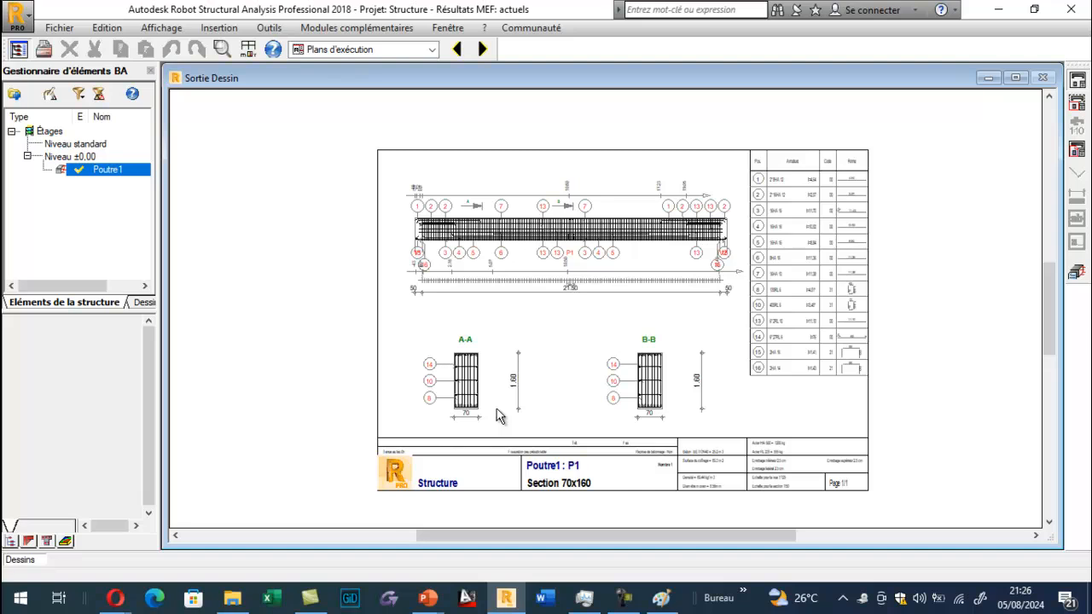
Step: Review the whole execution drawing sheet, comparing the elevation, cross-sections, bar schedule and title block
{"action": "scroll", "coordinate": [500, 417], "scroll_direction": "up", "scroll_amount": 1}
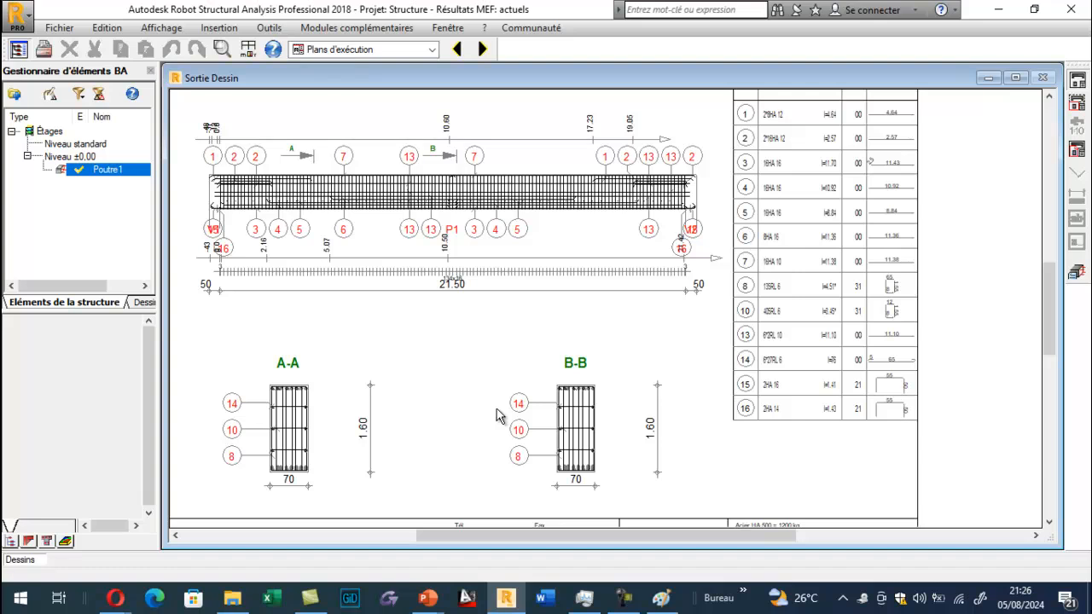
{"action": "scroll", "coordinate": [500, 417], "scroll_direction": "down", "scroll_amount": 1}
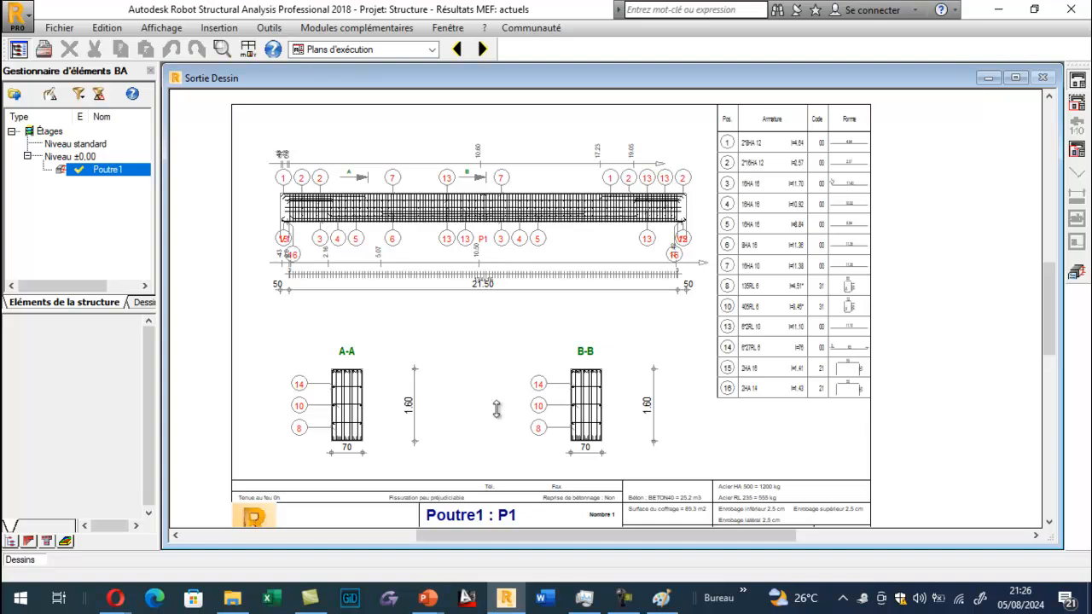
{"action": "scroll", "coordinate": [500, 416], "scroll_direction": "down", "scroll_amount": 1}
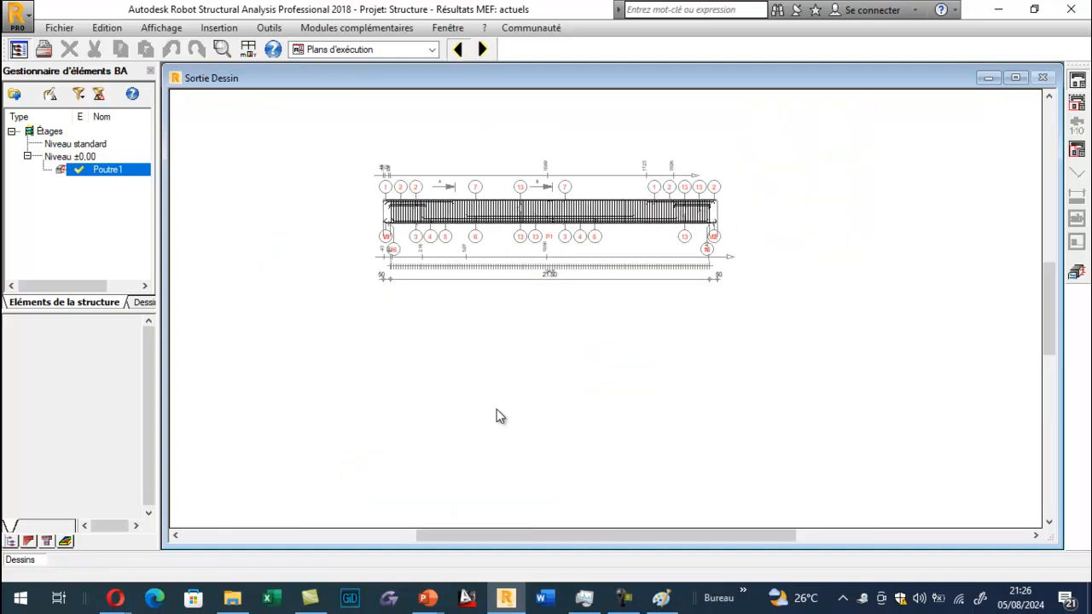
{"action": "scroll", "coordinate": [500, 416], "scroll_direction": "up", "scroll_amount": 1}
{"action": "scroll", "coordinate": [500, 417], "scroll_direction": "up", "scroll_amount": 1}
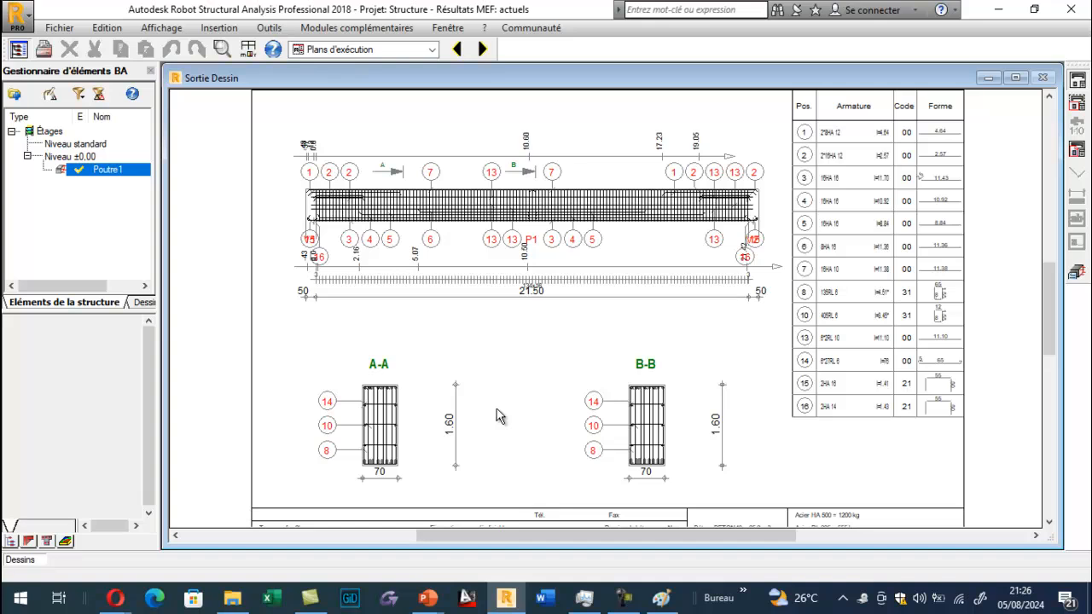
Step: Inspect cross-section B-B up close, comparing its bars with the full execution drawing sheet
{"action": "scroll", "coordinate": [500, 417], "scroll_direction": "up", "scroll_amount": 2}
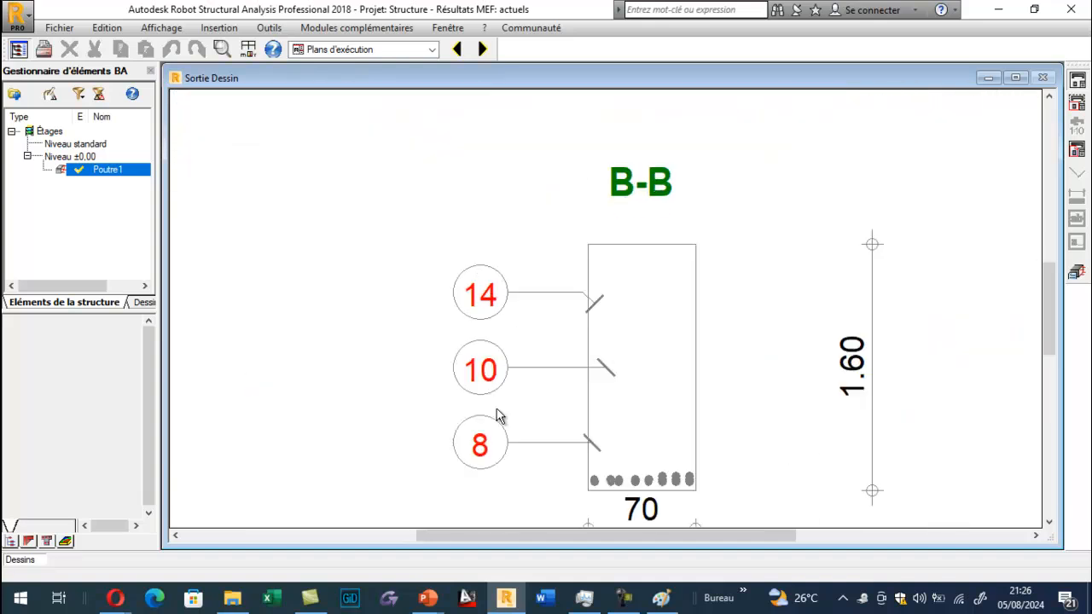
{"action": "scroll", "coordinate": [500, 417], "scroll_direction": "down", "scroll_amount": 2}
{"action": "scroll", "coordinate": [500, 416], "scroll_direction": "down", "scroll_amount": 3}
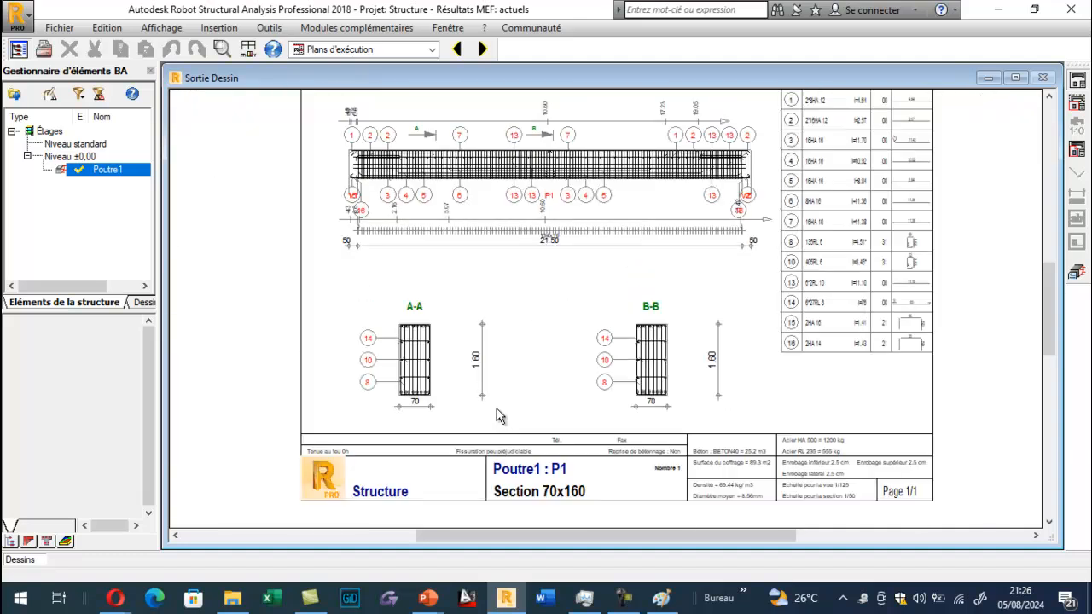
Step: Return to the Géométrie layout and delete the load combinations COMB2 and COMB1 from the defined cases
{"action": "key", "text": "alt+Down"}
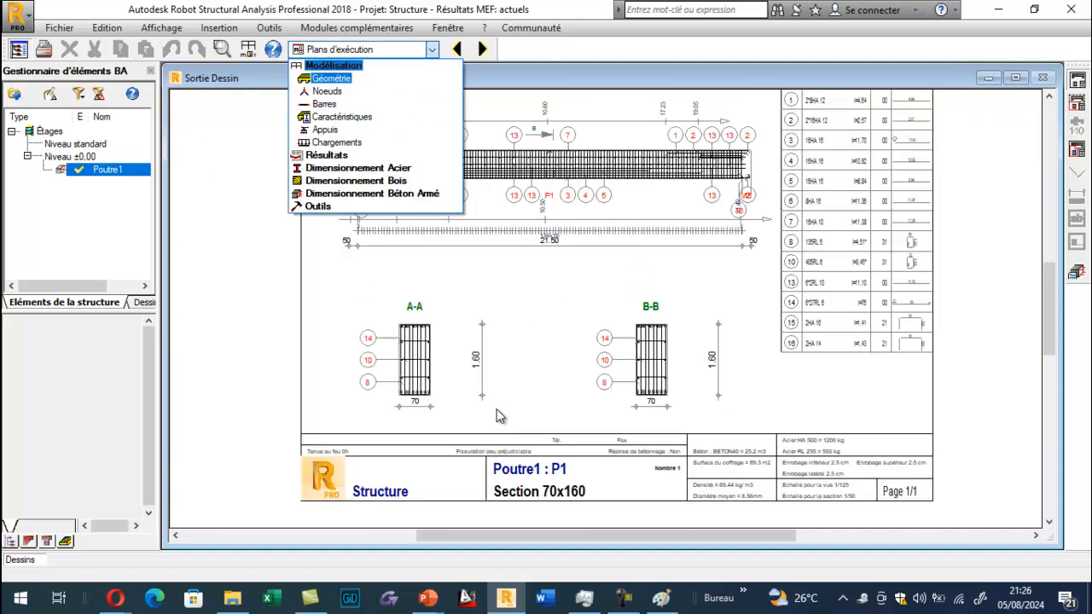
{"action": "key", "text": "Return"}
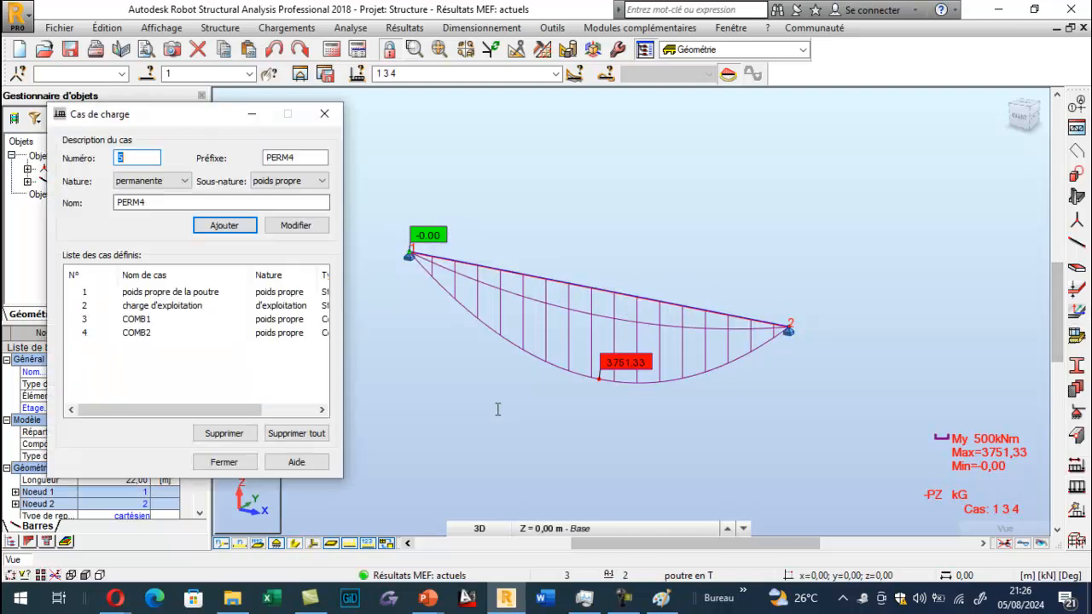
{"action": "key", "text": "End"}
{"action": "key", "text": "Delete"}
{"action": "key", "text": "Return"}
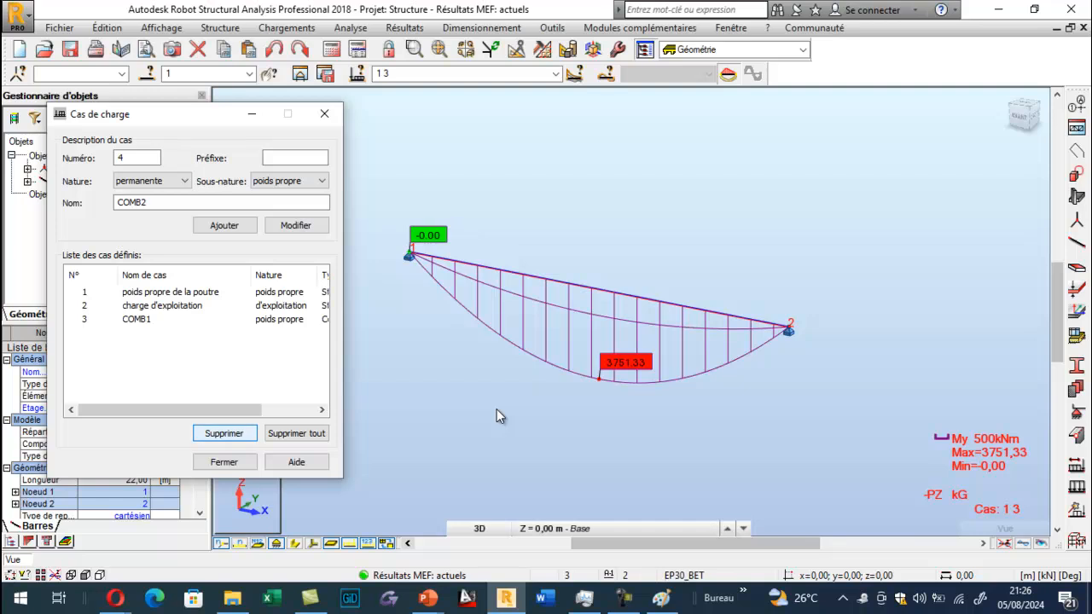
{"action": "key", "text": "End"}
{"action": "key", "text": "Delete"}
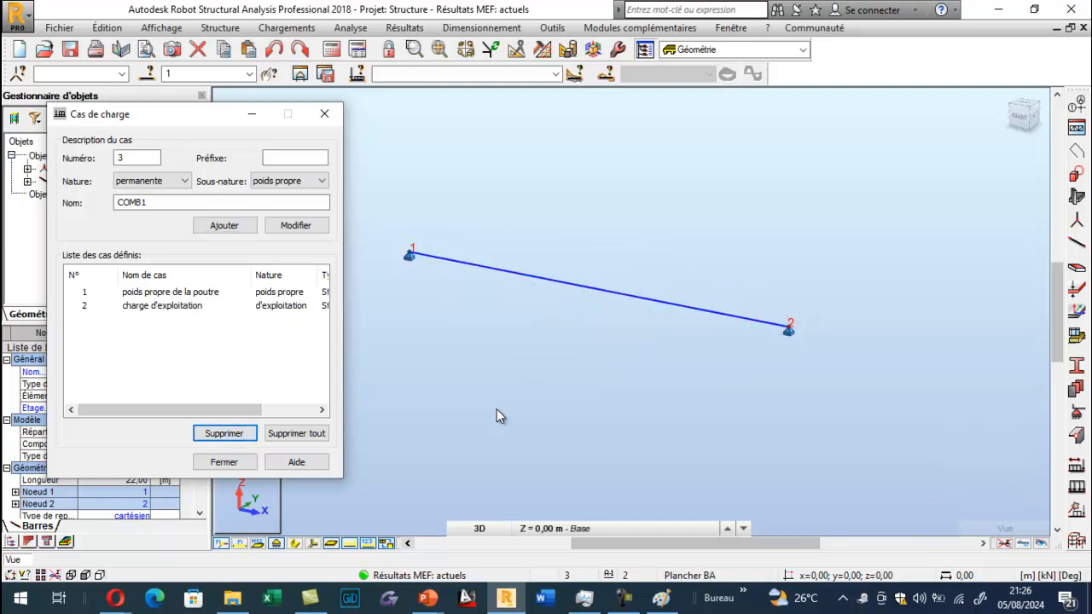
Step: Add permanent load case 3 with the name "force de précontrainte"
{"action": "left_click_drag", "start_coordinate": [152, 203], "coordinate": [115, 204]}
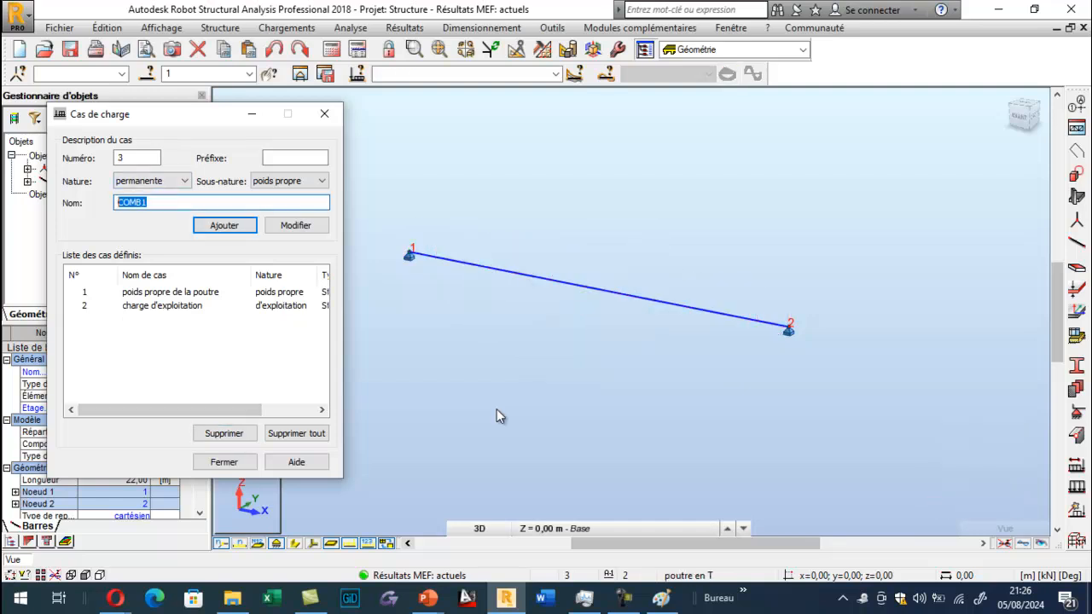
{"action": "type", "text": "force de "}
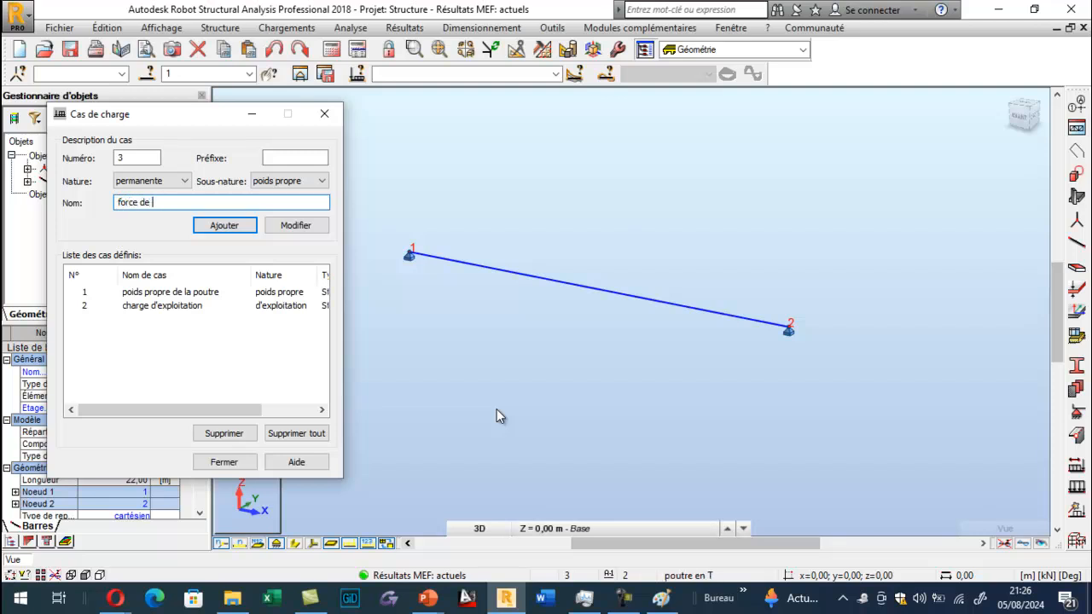
{"action": "type", "text": "précontrauinte"}
{"action": "key", "text": "BackSpace"}
{"action": "key", "text": "BackSpace"}
{"action": "key", "text": "BackSpace"}
{"action": "key", "text": "BackSpace"}
{"action": "type", "text": "inte"}
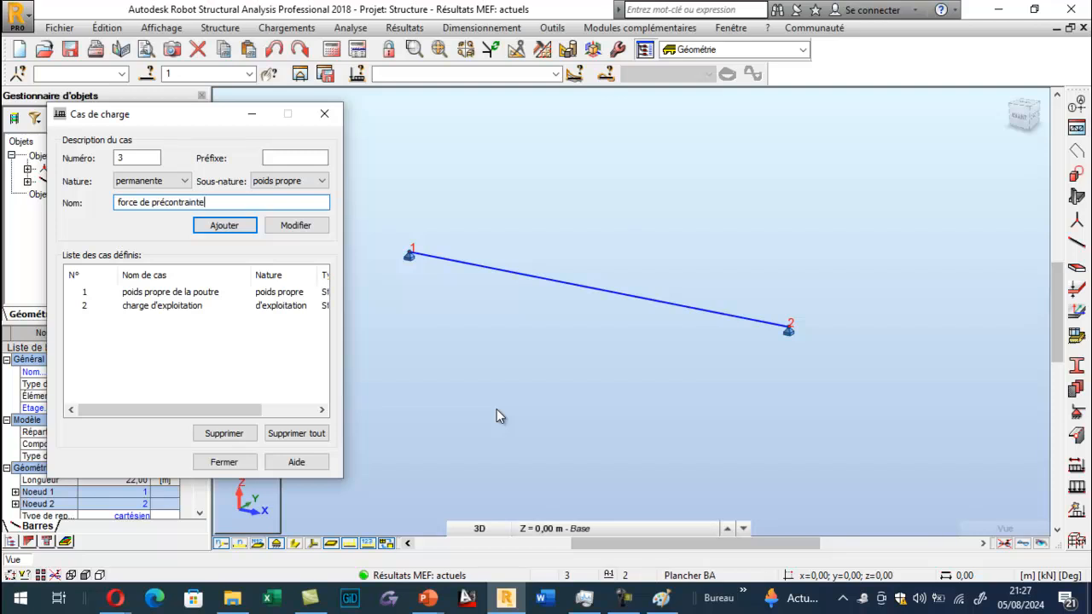
{"action": "key", "text": "Return"}
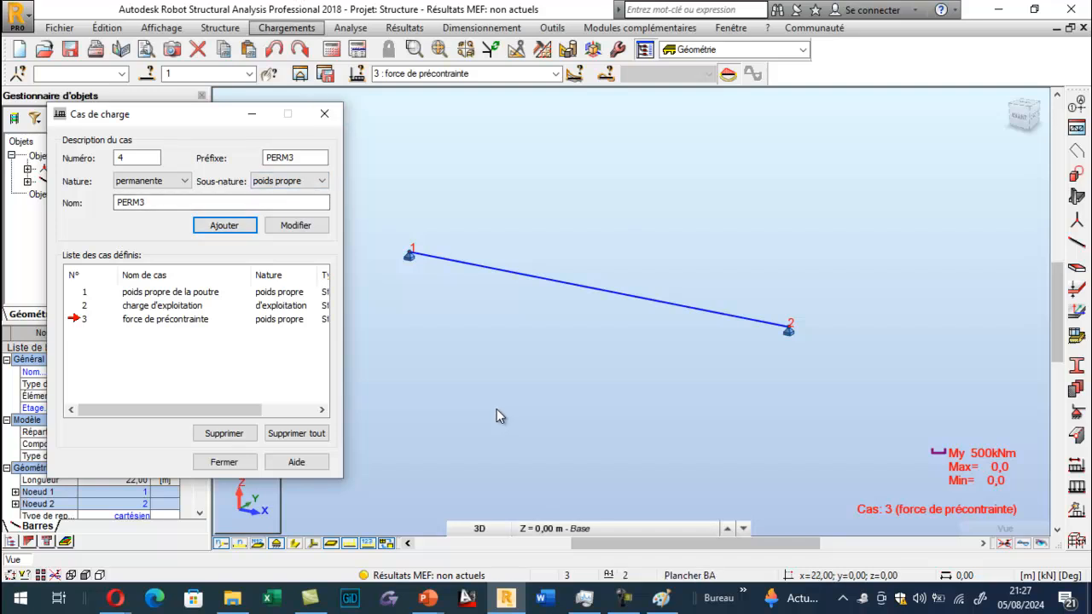
Step: Define prestress forces on bar 1 for case 3, with local z eccentricities of 0 cm at the origin, -60 cm at mid-length and 0 cm at the end
{"action": "left_click", "coordinate": [287, 28]}
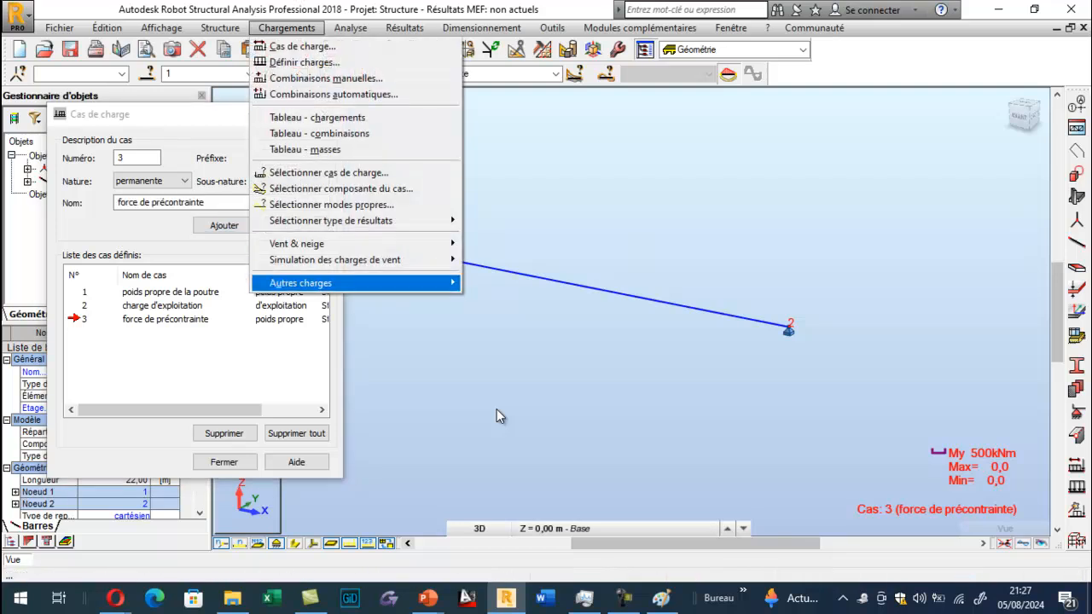
{"action": "mouse_move", "coordinate": [300, 284]}
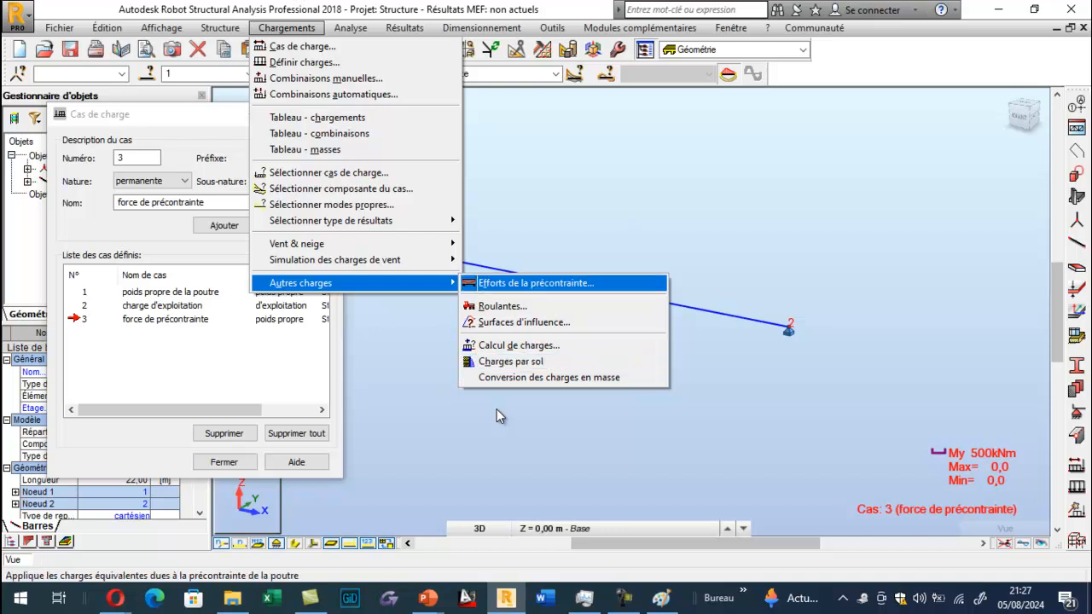
{"action": "left_click", "coordinate": [536, 283]}
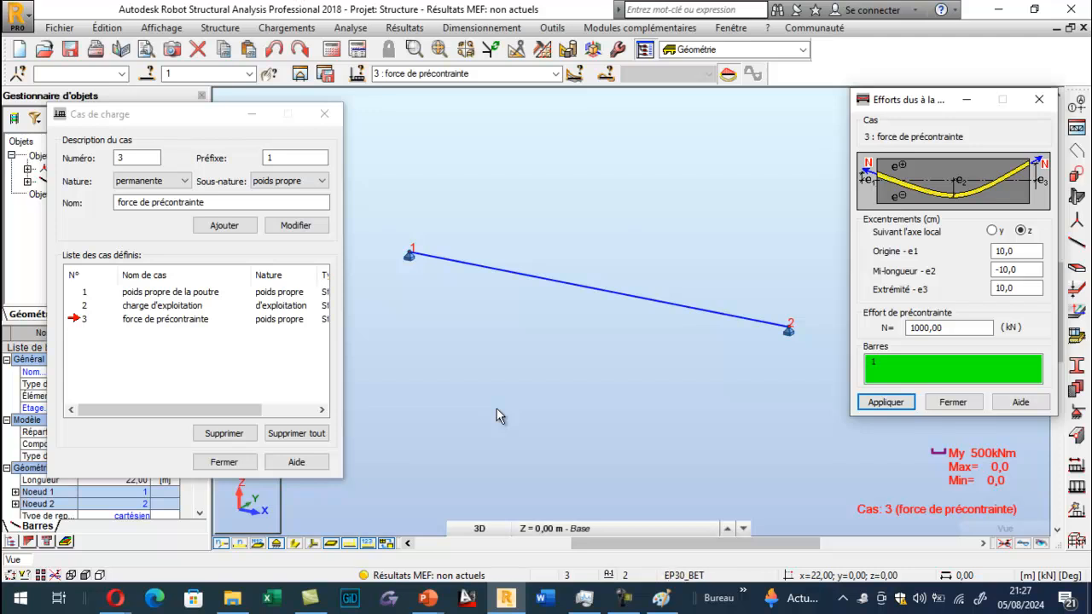
{"action": "left_click", "coordinate": [949, 327]}
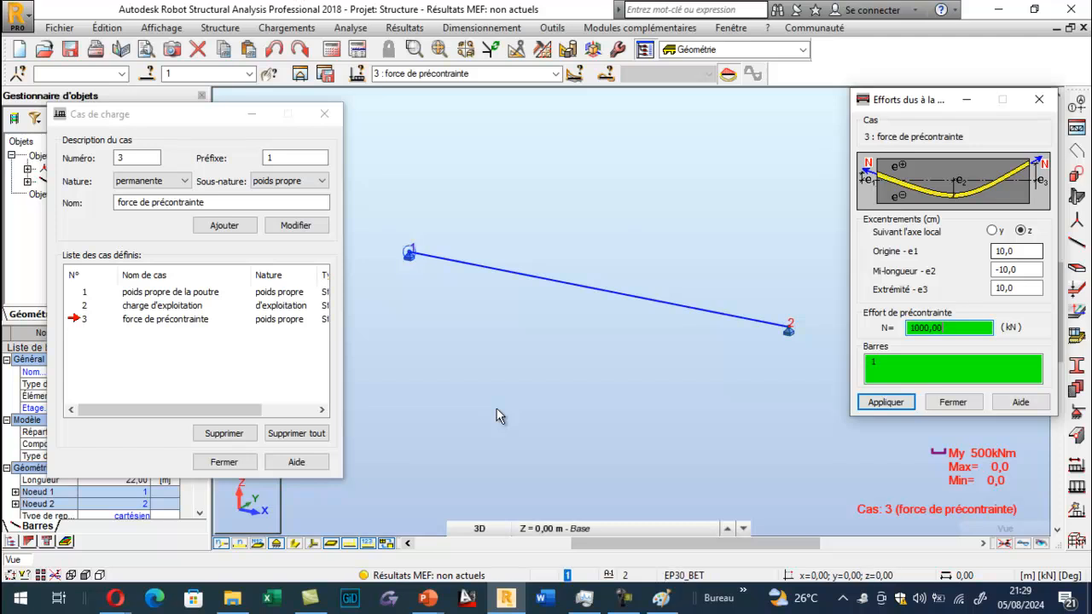
{"action": "double_click", "coordinate": [1005, 251]}
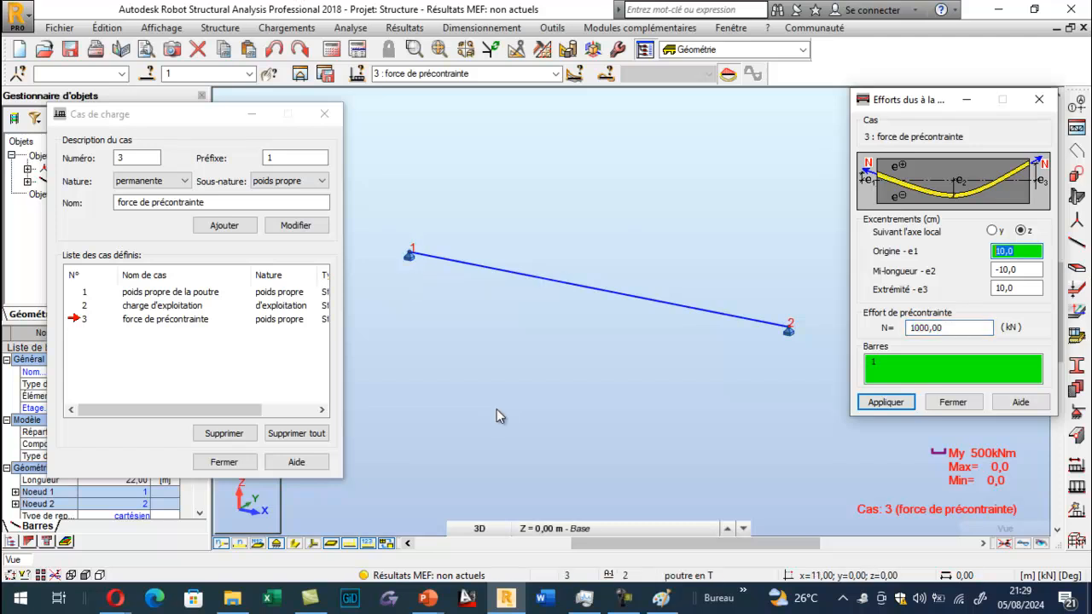
{"action": "type", "text": "0"}
{"action": "key", "text": "Tab"}
{"action": "key", "text": "Tab"}
{"action": "type", "text": "0"}
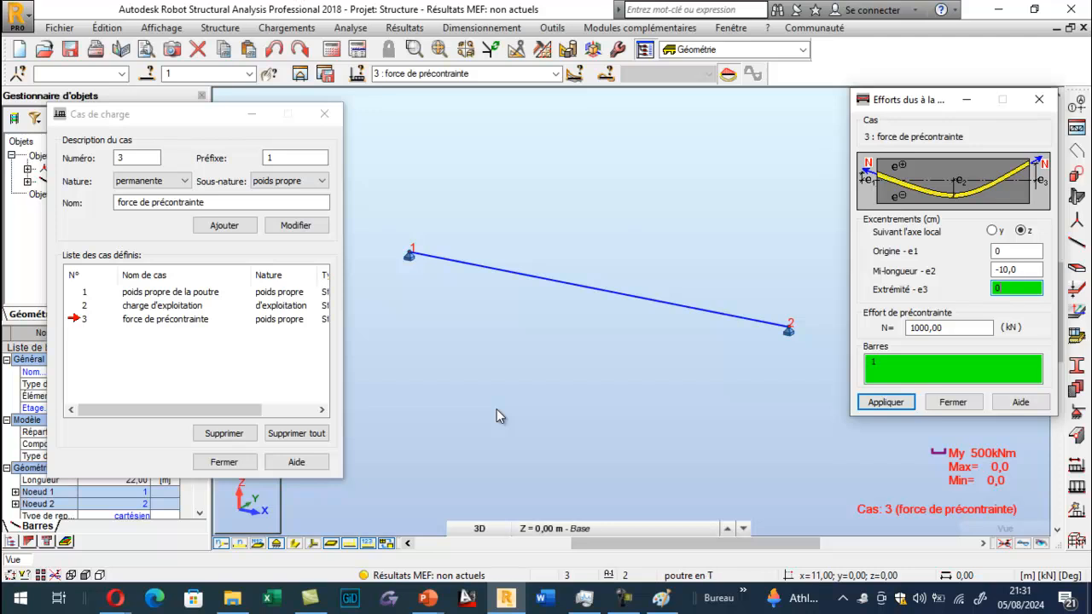
{"action": "key", "text": "shift+Tab"}
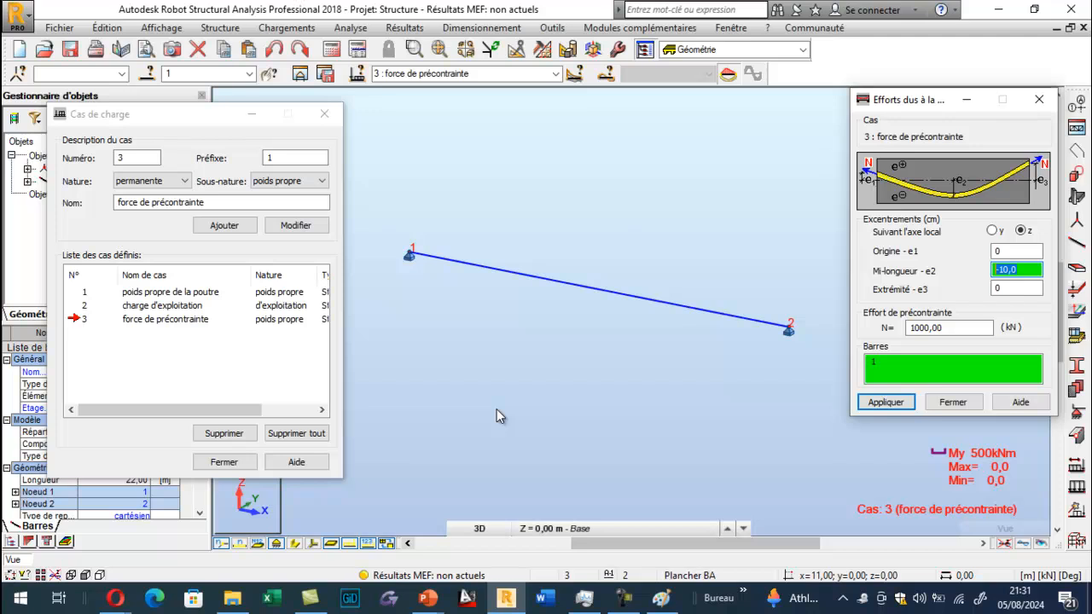
{"action": "type", "text": "-60"}
Step: Switch to Paint and start a new blank image, discarding the cylinder sketch
{"action": "key", "text": "alt+Tab"}
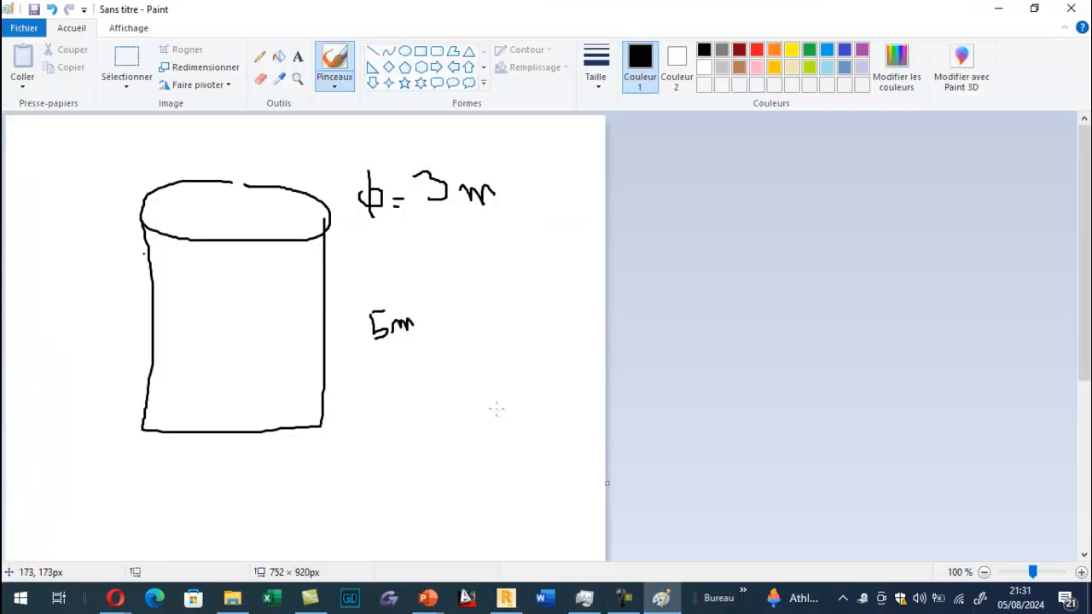
{"action": "key", "text": "alt+f"}
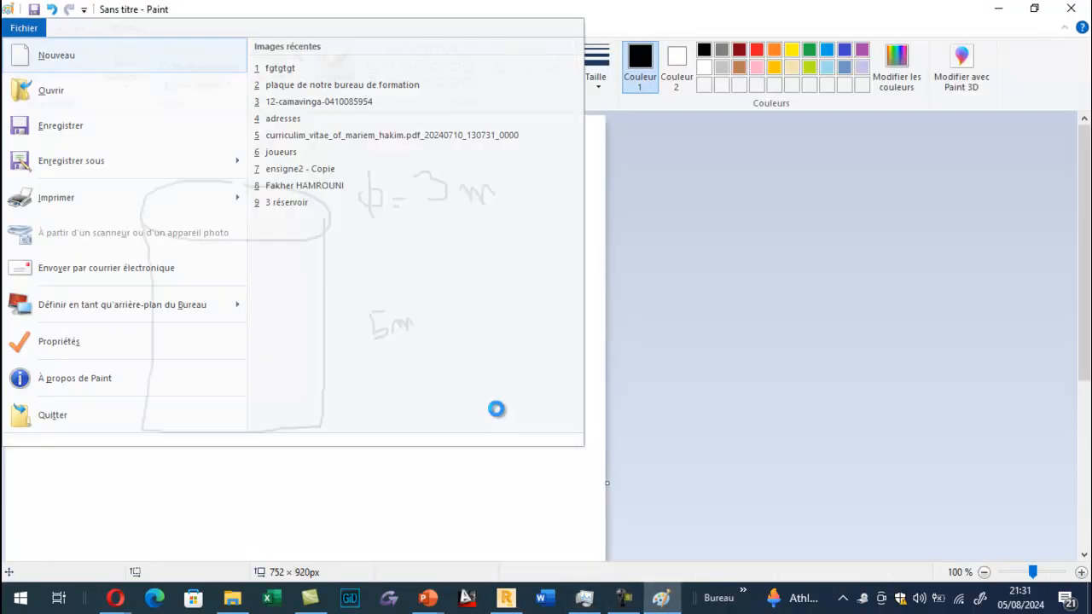
{"action": "key", "text": "Return"}
{"action": "key", "text": "Tab"}
{"action": "key", "text": "Return"}
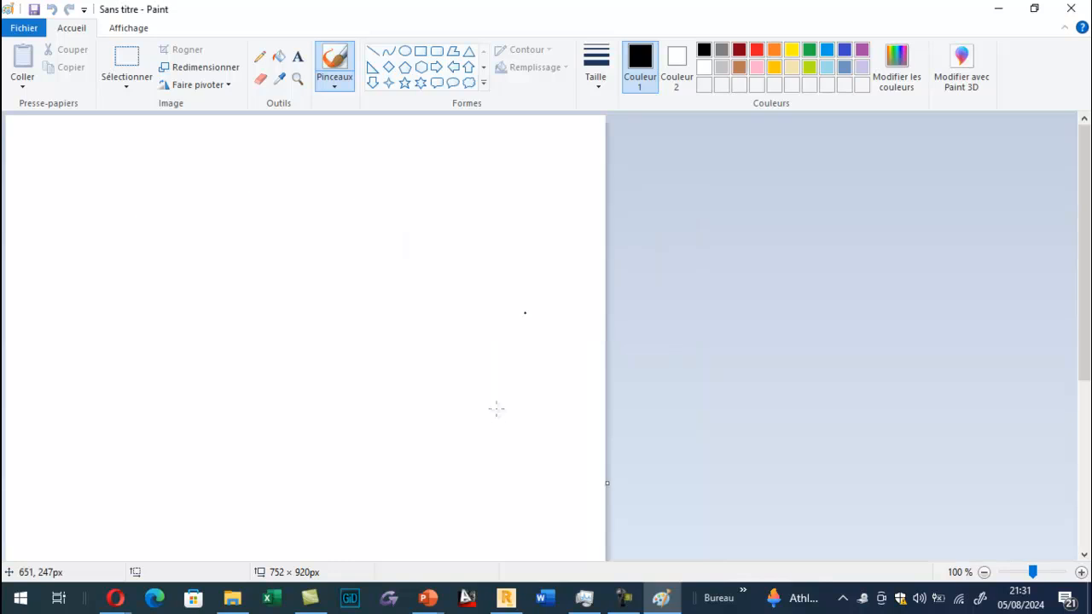
Step: Sketch the rectangular beam section with a mid-height axis and 80 cm dimension arrows above and below it
{"action": "mouse_move", "coordinate": [237, 172]}
{"action": "left_mouse_down"}
{"action": "mouse_move", "coordinate": [288, 363]}
{"action": "mouse_move", "coordinate": [430, 313]}
{"action": "mouse_move", "coordinate": [430, 149]}
{"action": "mouse_move", "coordinate": [218, 157]}
{"action": "mouse_move", "coordinate": [228, 169]}
{"action": "left_mouse_up"}
{"action": "left_click_drag", "start_coordinate": [322, 250], "coordinate": [506, 250]}
{"action": "mouse_move", "coordinate": [495, 157]}
{"action": "left_mouse_down"}
{"action": "mouse_move", "coordinate": [505, 246]}
{"action": "mouse_move", "coordinate": [499, 145]}
{"action": "mouse_move", "coordinate": [536, 198]}
{"action": "mouse_move", "coordinate": [541, 170]}
{"action": "mouse_move", "coordinate": [557, 201]}
{"action": "mouse_move", "coordinate": [555, 184]}
{"action": "left_mouse_up"}
{"action": "left_click_drag", "start_coordinate": [572, 189], "coordinate": [599, 199]}
{"action": "left_click_drag", "start_coordinate": [502, 256], "coordinate": [508, 368]}
{"action": "mouse_move", "coordinate": [494, 352]}
{"action": "left_mouse_down"}
{"action": "mouse_move", "coordinate": [505, 369]}
{"action": "mouse_move", "coordinate": [512, 335]}
{"action": "left_mouse_up"}
{"action": "mouse_move", "coordinate": [503, 263]}
{"action": "left_mouse_down"}
{"action": "mouse_move", "coordinate": [517, 265]}
{"action": "mouse_move", "coordinate": [517, 305]}
{"action": "mouse_move", "coordinate": [542, 293]}
{"action": "mouse_move", "coordinate": [586, 308]}
{"action": "left_mouse_up"}
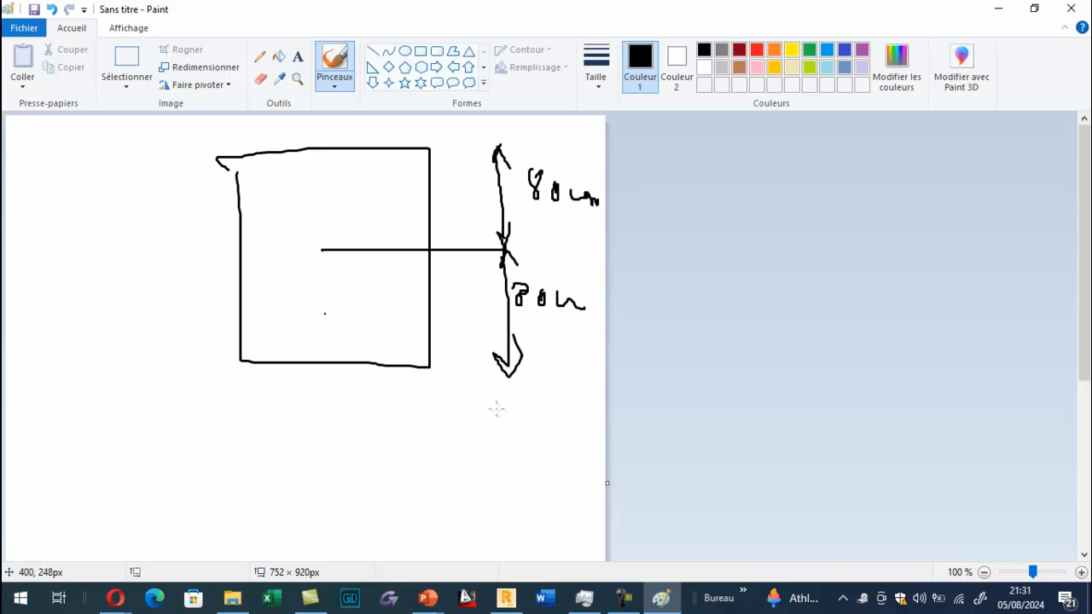
Step: Draw the prestressing cable with a 60 offset arrow below the axis and write "A mi-portée" under the section
{"action": "mouse_move", "coordinate": [327, 314]}
{"action": "left_mouse_down"}
{"action": "mouse_move", "coordinate": [316, 321]}
{"action": "mouse_move", "coordinate": [343, 329]}
{"action": "mouse_move", "coordinate": [329, 311]}
{"action": "mouse_move", "coordinate": [385, 325]}
{"action": "left_mouse_up"}
{"action": "mouse_move", "coordinate": [374, 247]}
{"action": "left_mouse_down"}
{"action": "mouse_move", "coordinate": [374, 325]}
{"action": "mouse_move", "coordinate": [378, 253]}
{"action": "mouse_move", "coordinate": [383, 287]}
{"action": "mouse_move", "coordinate": [401, 293]}
{"action": "mouse_move", "coordinate": [403, 283]}
{"action": "left_mouse_up"}
{"action": "mouse_move", "coordinate": [272, 394]}
{"action": "left_mouse_down"}
{"action": "mouse_move", "coordinate": [264, 417]}
{"action": "mouse_move", "coordinate": [327, 418]}
{"action": "left_mouse_up"}
{"action": "mouse_move", "coordinate": [339, 406]}
{"action": "left_mouse_down"}
{"action": "mouse_move", "coordinate": [338, 416]}
{"action": "mouse_move", "coordinate": [357, 406]}
{"action": "mouse_move", "coordinate": [369, 441]}
{"action": "mouse_move", "coordinate": [386, 407]}
{"action": "left_mouse_up"}
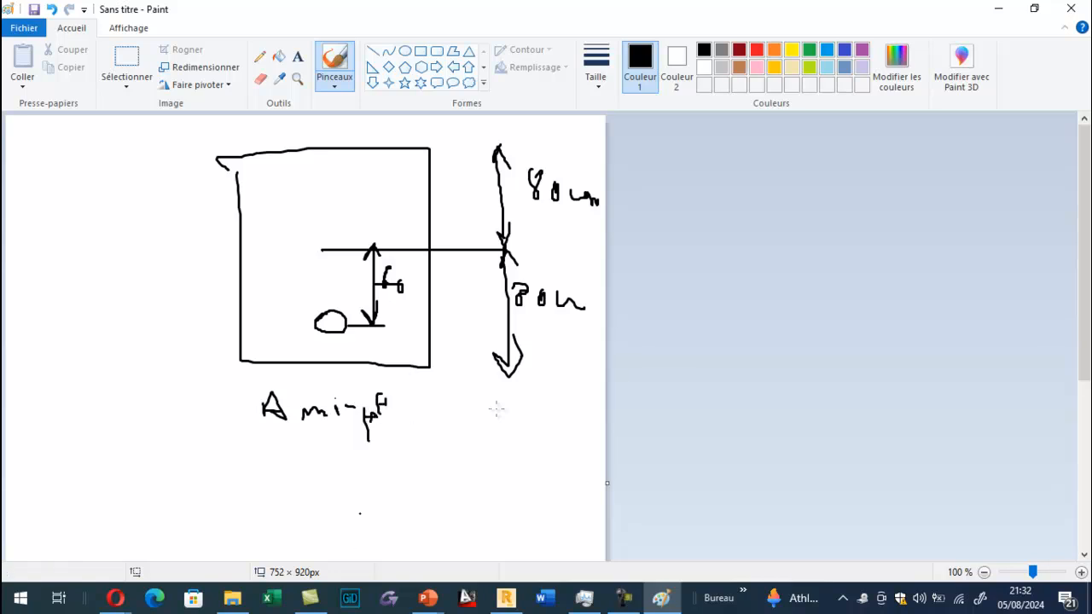
{"action": "left_click_drag", "start_coordinate": [401, 403], "coordinate": [435, 420]}
{"action": "mouse_move", "coordinate": [430, 375]}
{"action": "left_mouse_down"}
{"action": "mouse_move", "coordinate": [442, 420]}
{"action": "mouse_move", "coordinate": [462, 396]}
{"action": "left_mouse_up"}
{"action": "left_click_drag", "start_coordinate": [454, 413], "coordinate": [490, 420]}
{"action": "left_click_drag", "start_coordinate": [444, 384], "coordinate": [474, 377]}
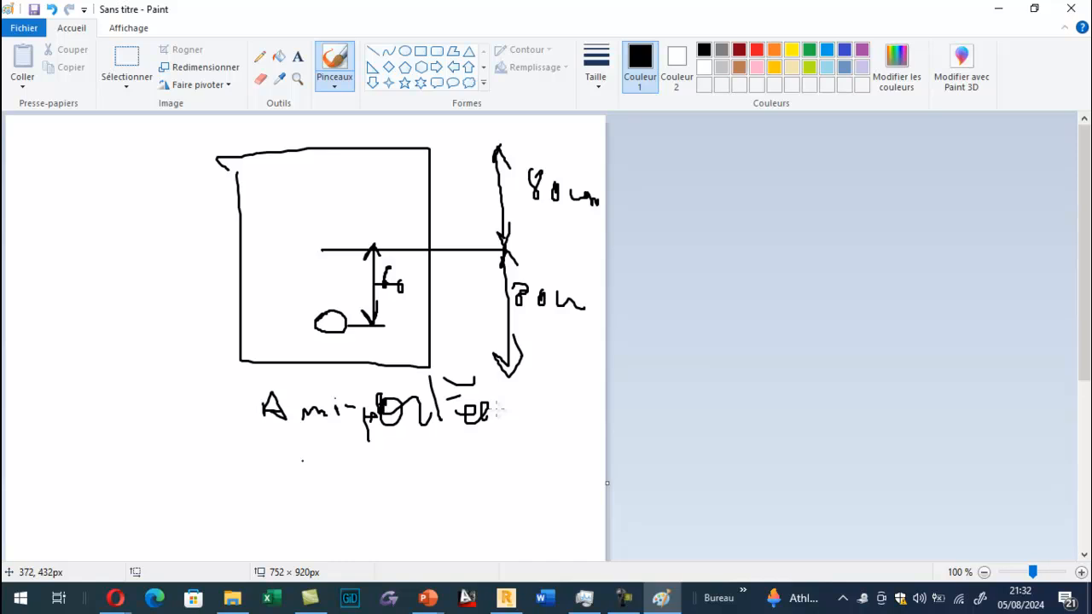
Step: Switch to the Cours Béton Précontraint presentation in PowerPoint and browse back from slide 110 to the internal resisting couple principle in section 5.1
{"action": "mouse_move", "coordinate": [428, 599]}
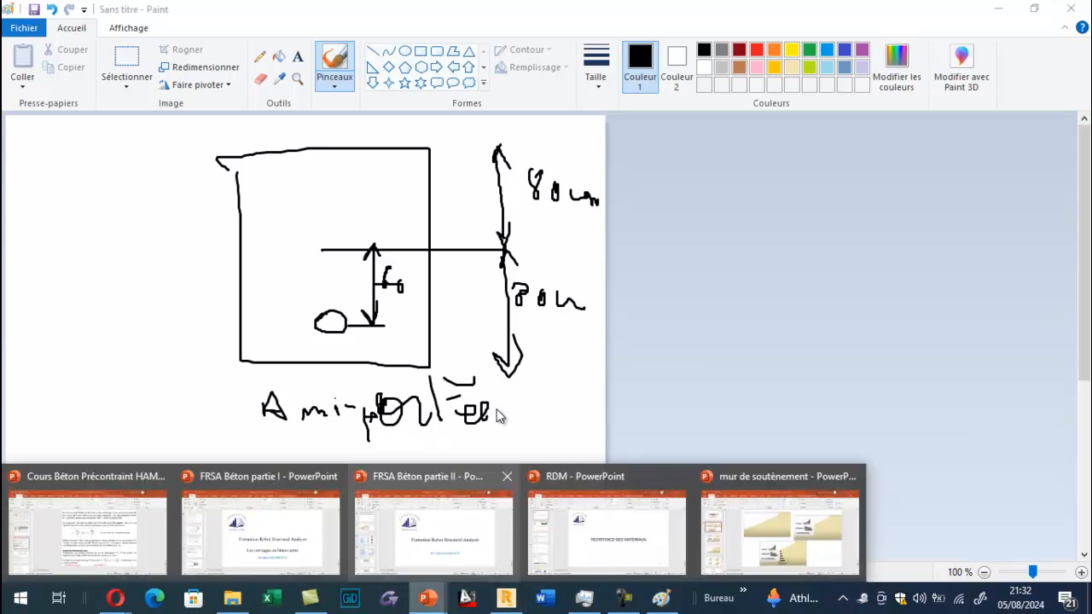
{"action": "left_click", "coordinate": [89, 528]}
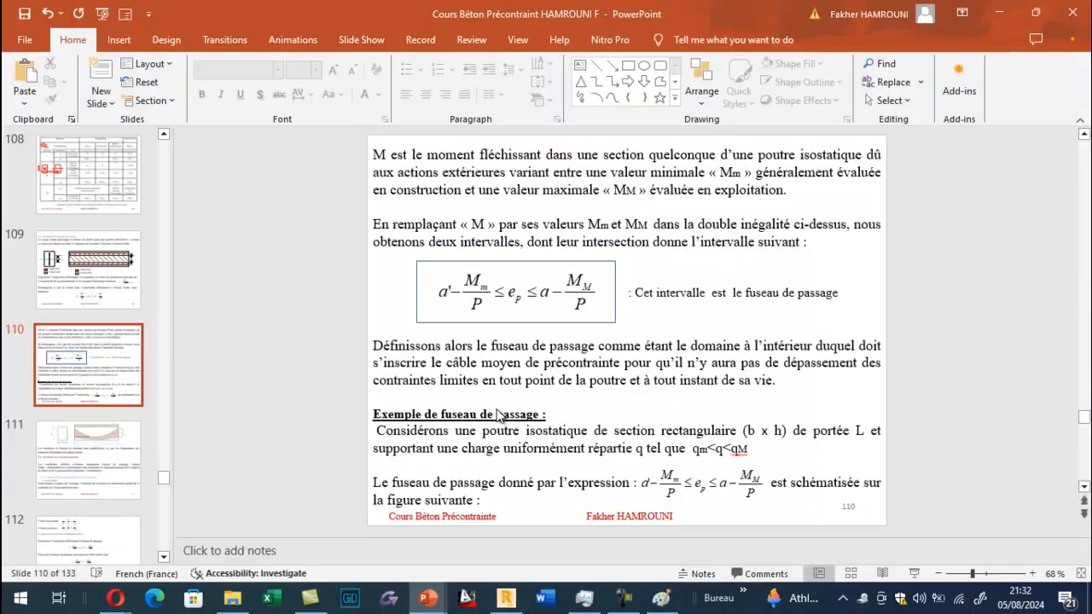
{"action": "scroll", "coordinate": [499, 413], "scroll_direction": "up", "scroll_amount": 6}
{"action": "scroll", "coordinate": [500, 414], "scroll_direction": "up", "scroll_amount": 7}
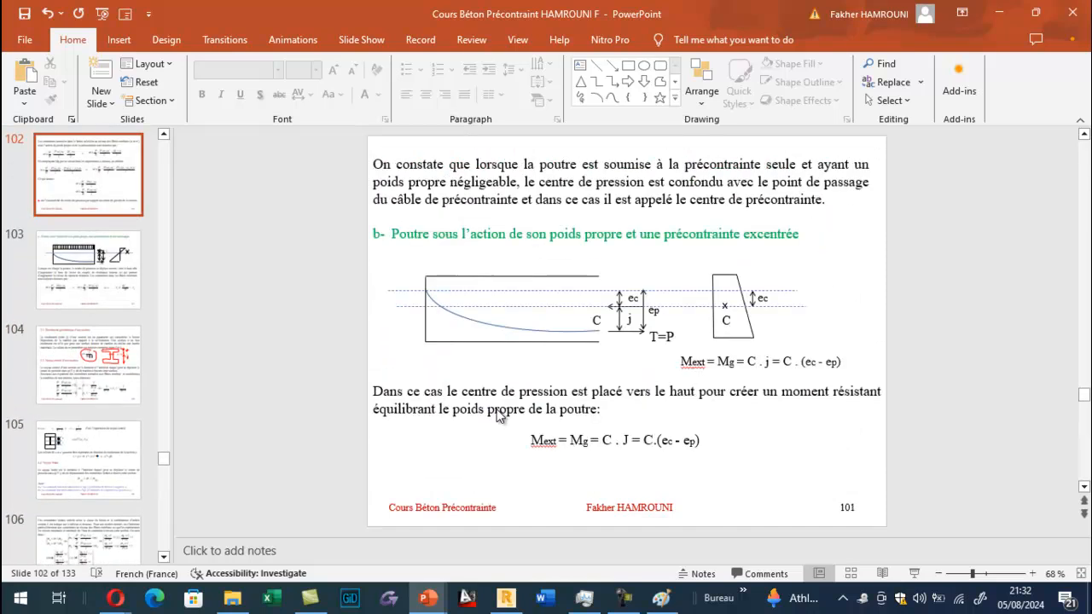
{"action": "scroll", "coordinate": [499, 414], "scroll_direction": "down", "scroll_amount": 2}
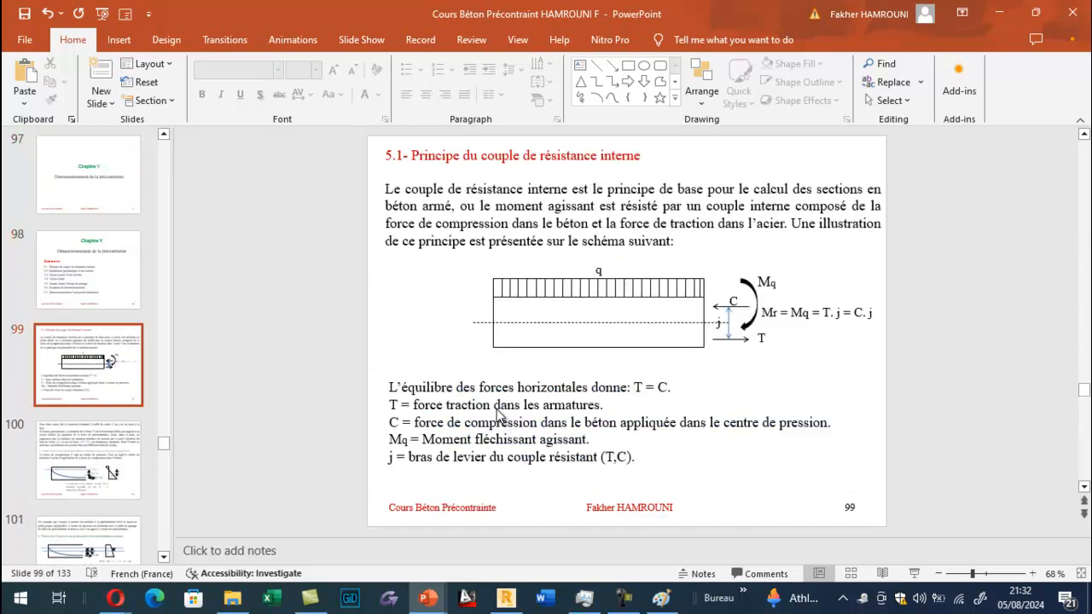
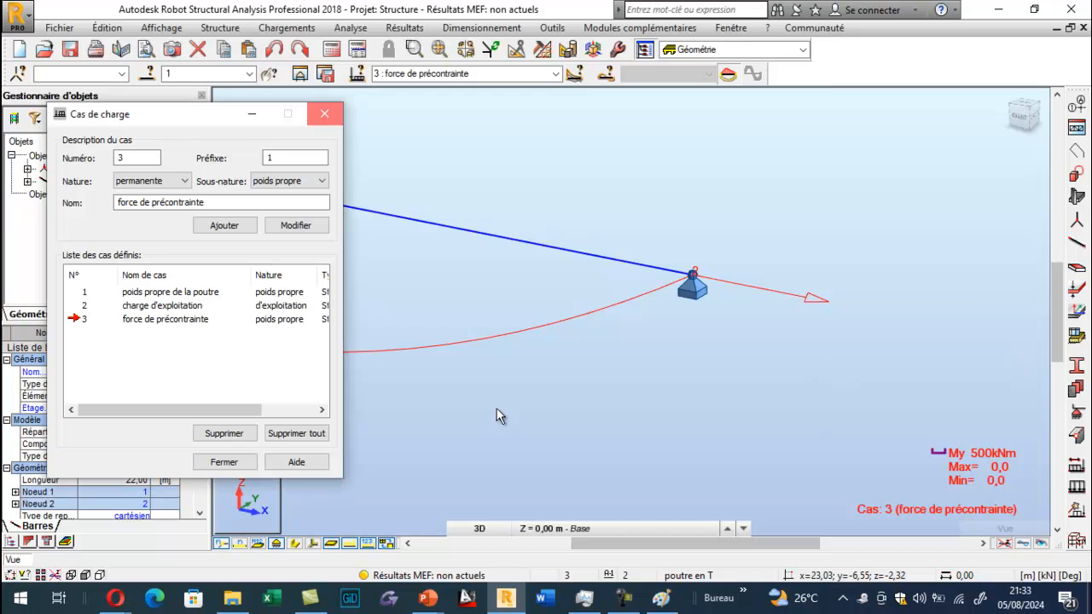
Step: Check the prestressing cable profile along the beam and run the structural calculation, ignoring the instability warnings and closing the calculation messages
{"action": "scroll", "coordinate": [499, 415], "scroll_direction": "up", "scroll_amount": 1}
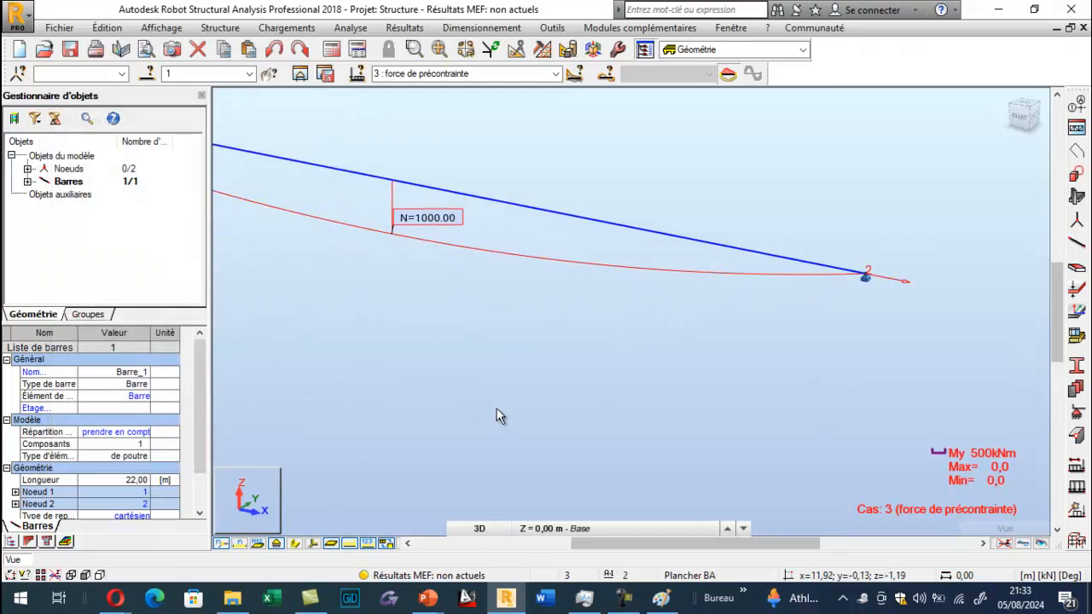
{"action": "scroll", "coordinate": [499, 416], "scroll_direction": "up", "scroll_amount": 1}
{"action": "scroll", "coordinate": [499, 416], "scroll_direction": "down", "scroll_amount": 3}
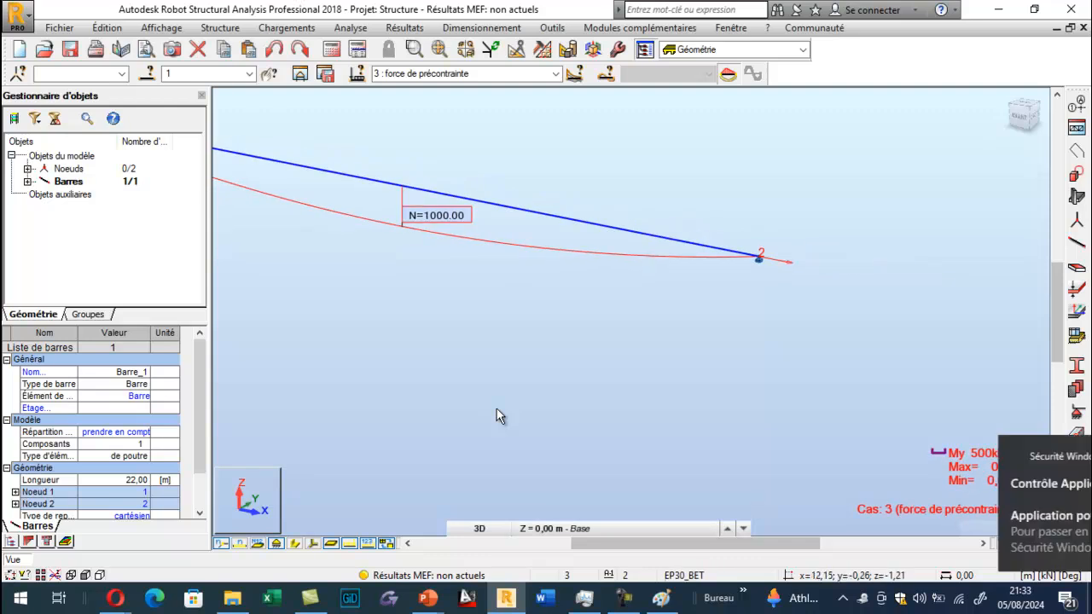
{"action": "scroll", "coordinate": [500, 415], "scroll_direction": "down", "scroll_amount": 1}
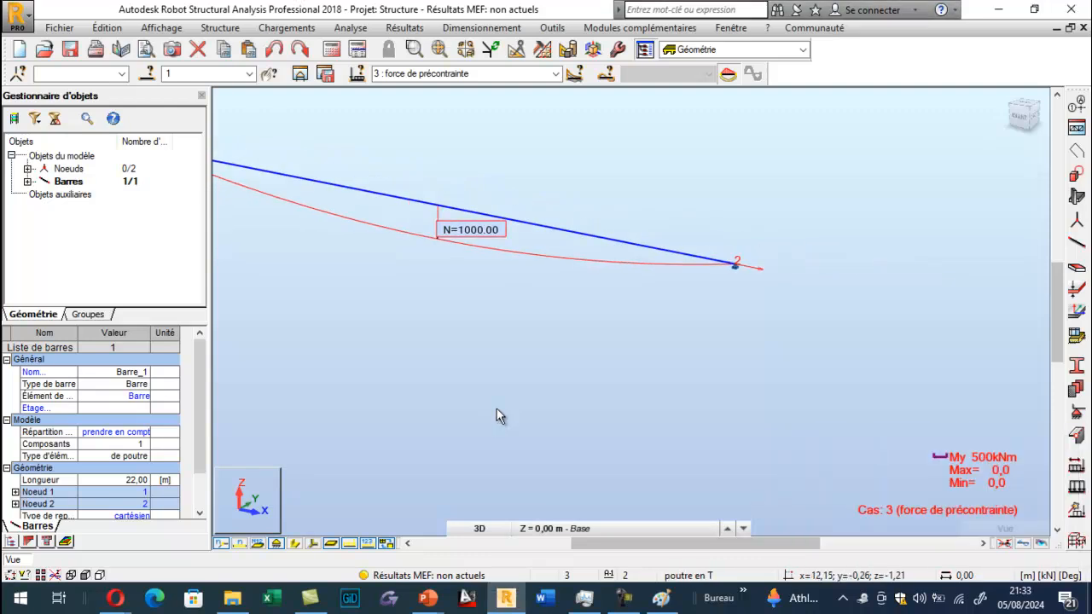
{"action": "scroll", "coordinate": [499, 416], "scroll_direction": "down", "scroll_amount": 1}
{"action": "left_click", "coordinate": [332, 49]}
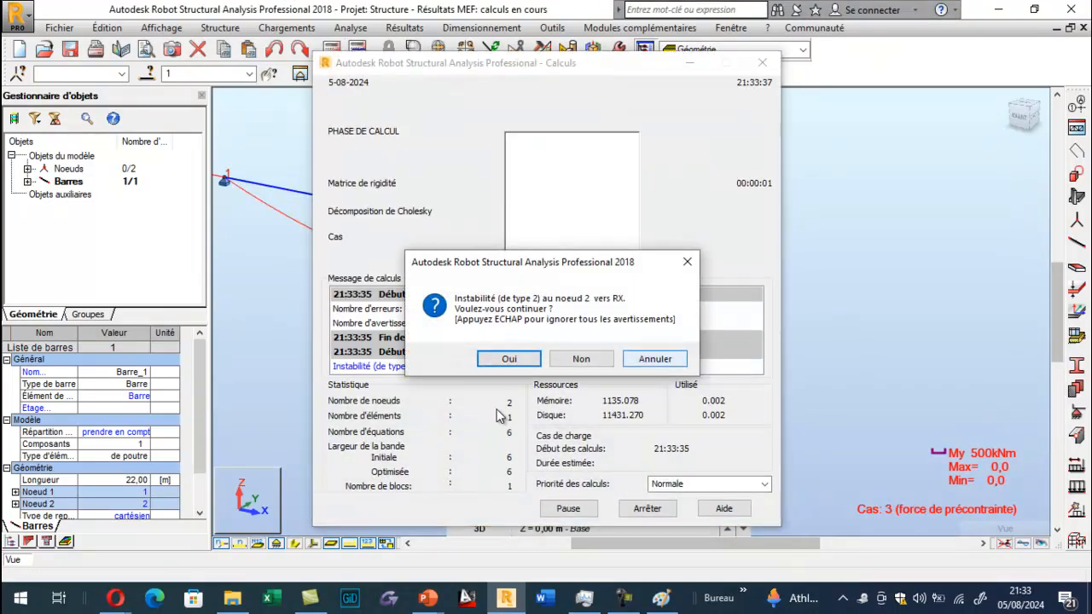
{"action": "key", "text": "Escape"}
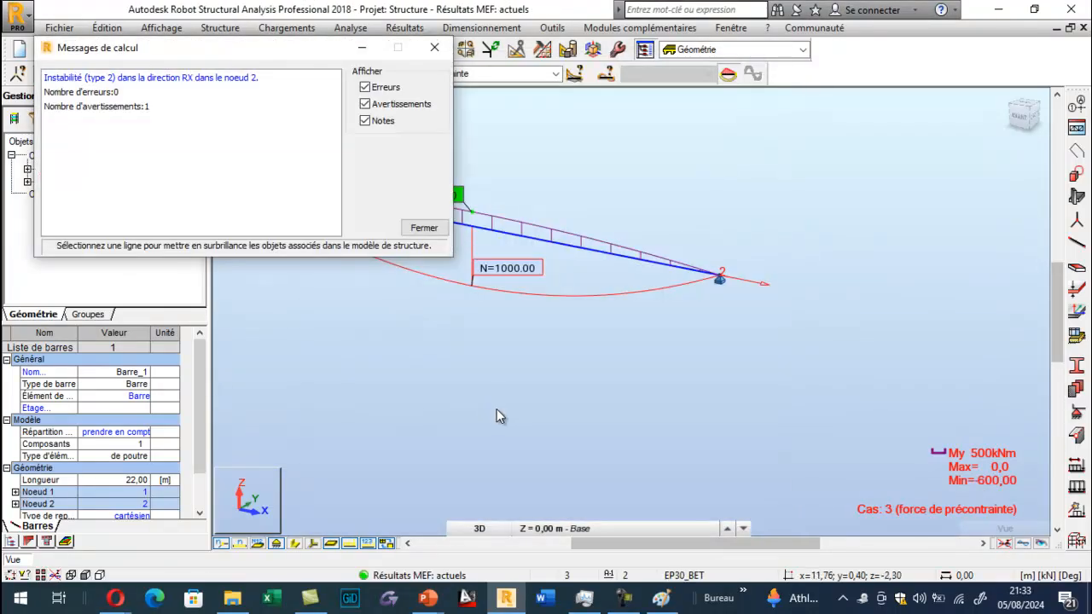
{"action": "key", "text": "Escape"}
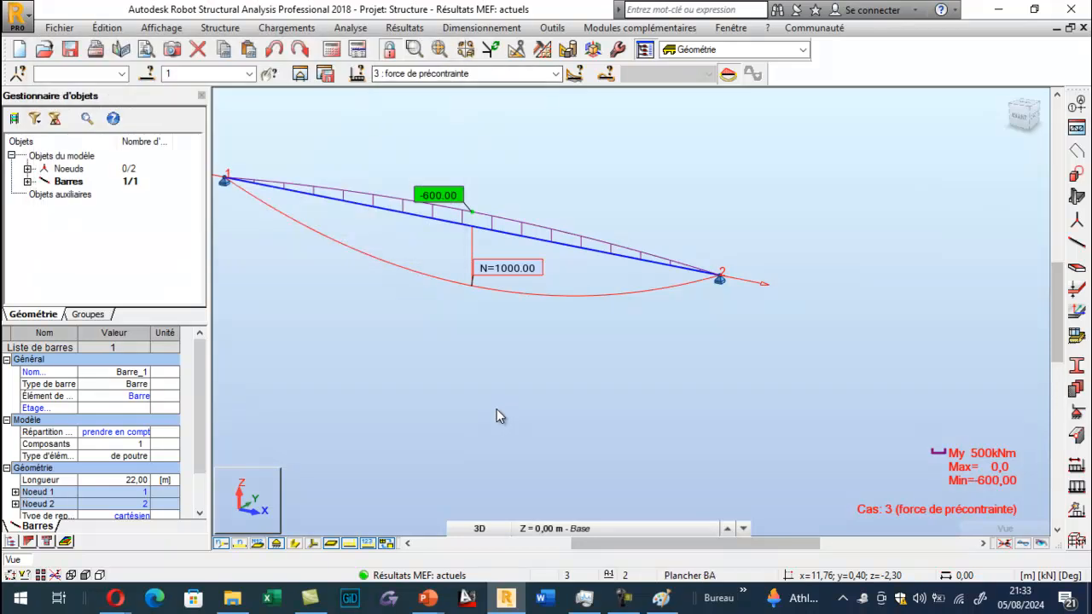
Step: Open the bar diagrams for the force de précontrainte case and enlarge the My moment diagram
{"action": "left_click", "coordinate": [405, 28]}
{"action": "left_click", "coordinate": [444, 86]}
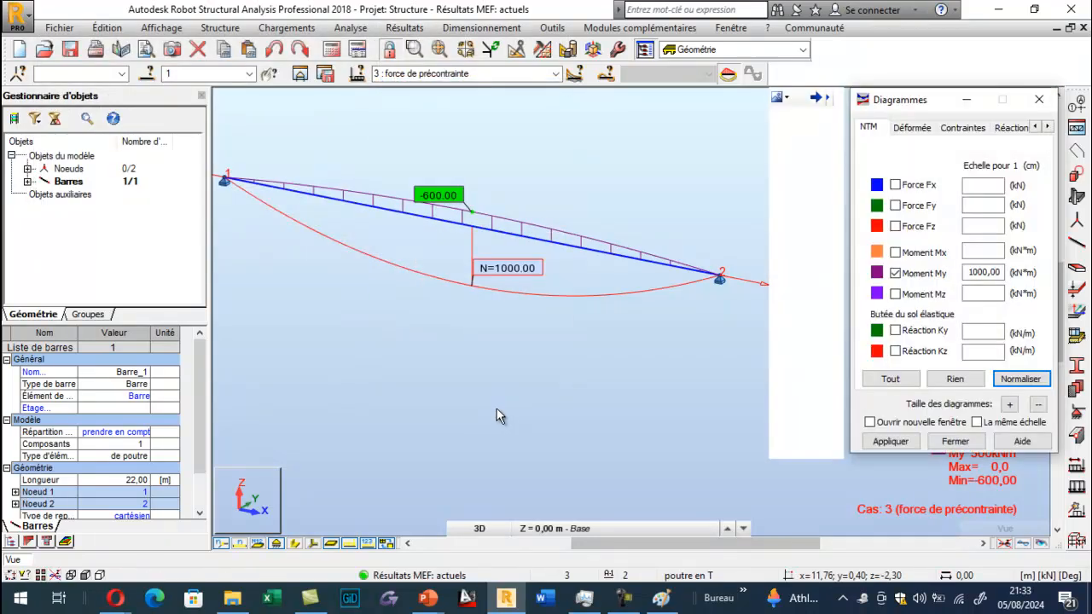
{"action": "left_click", "coordinate": [1009, 404]}
{"action": "left_click", "coordinate": [891, 442]}
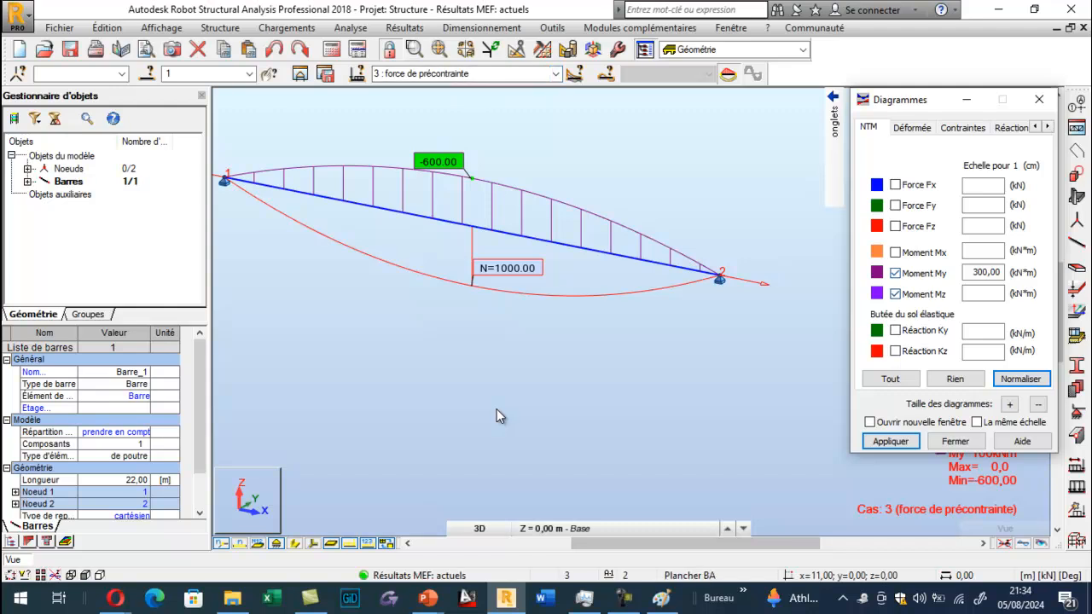
Step: Display the Fx axial force diagram for the force de précontrainte case and increase its size
{"action": "left_click", "coordinate": [895, 185]}
{"action": "left_click", "coordinate": [891, 441]}
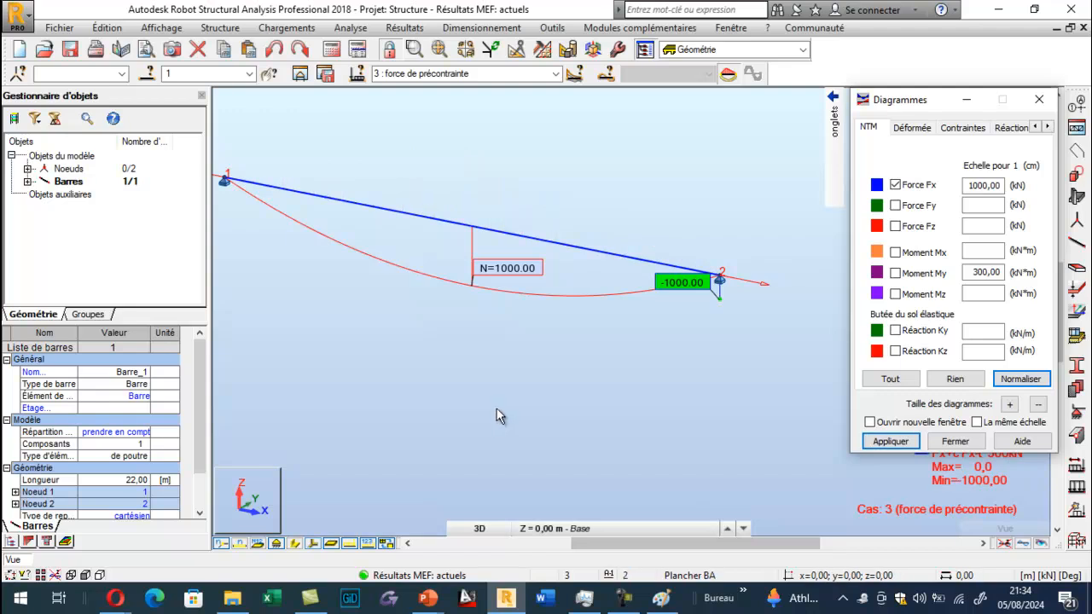
{"action": "left_click", "coordinate": [1009, 405]}
{"action": "left_click", "coordinate": [1010, 405]}
{"action": "left_click", "coordinate": [891, 442]}
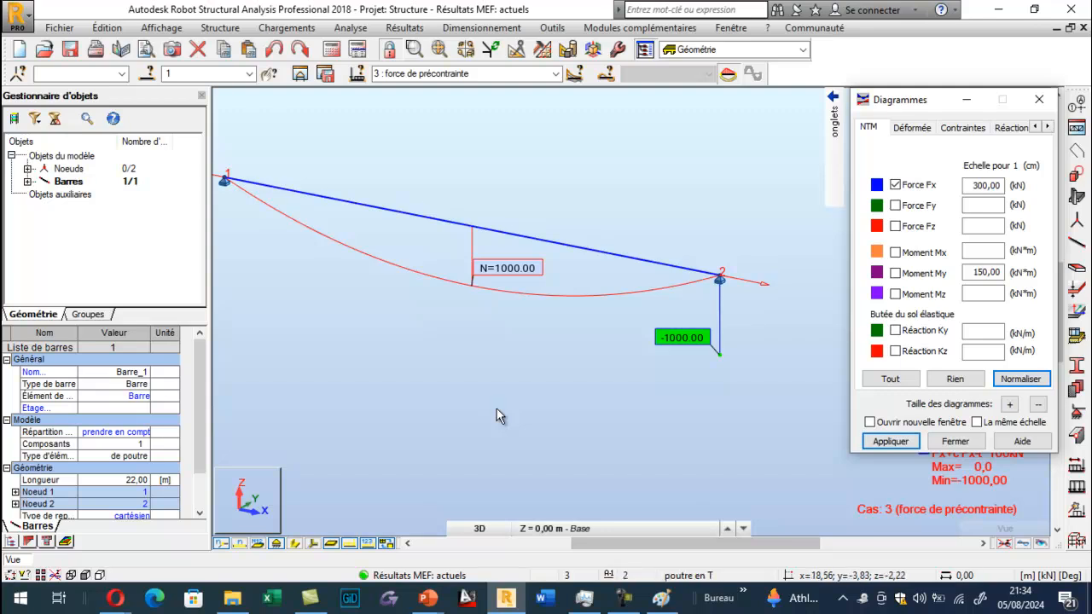
Step: Check the Fx diagram under the charge d'exploitation case and return to the force de précontrainte case
{"action": "left_click", "coordinate": [555, 75]}
{"action": "left_click", "coordinate": [478, 99]}
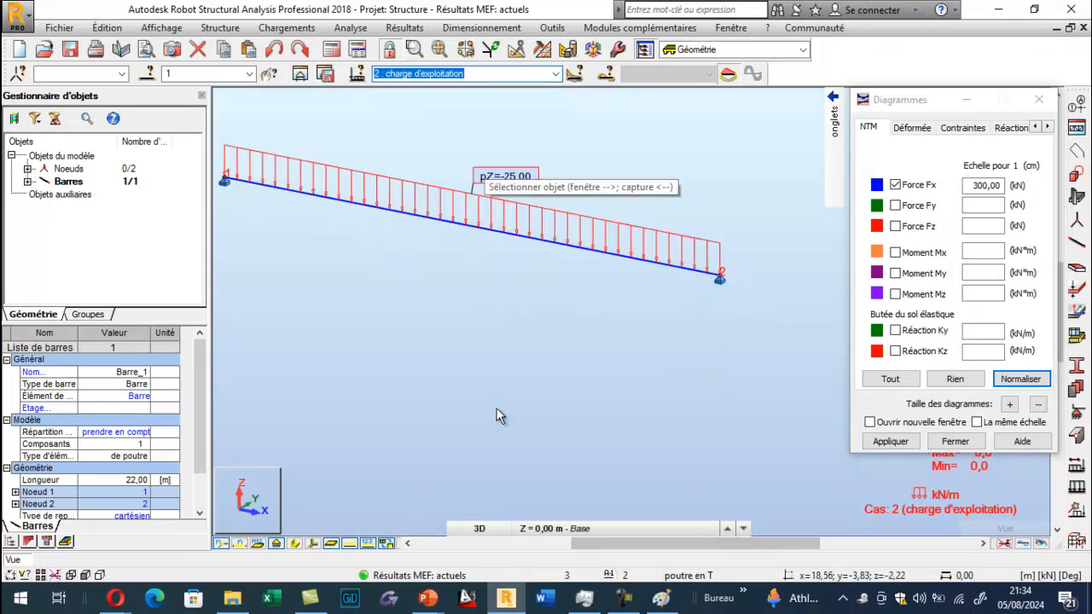
{"action": "left_click", "coordinate": [556, 74]}
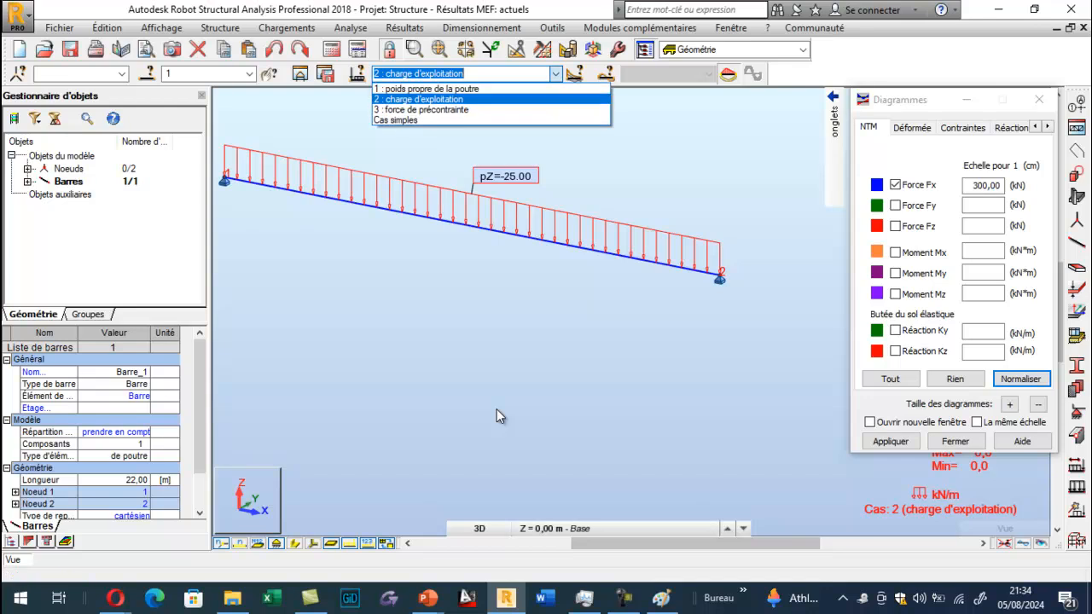
{"action": "key", "text": "Return"}
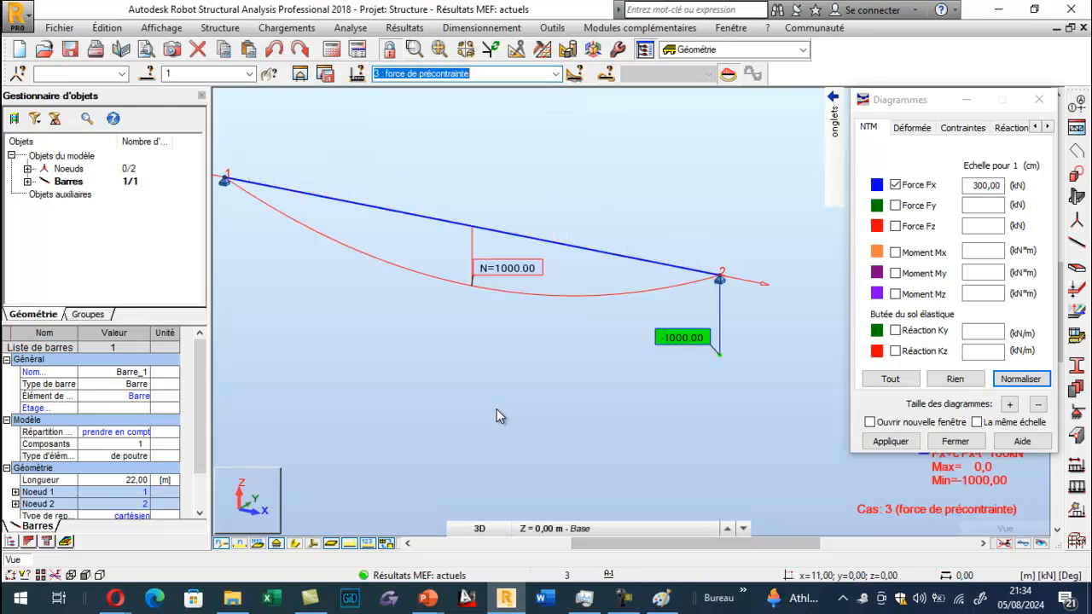
Step: Replace the Fx diagram with the My moment diagram and close the diagram settings
{"action": "key", "text": "space"}
{"action": "key", "text": "Return"}
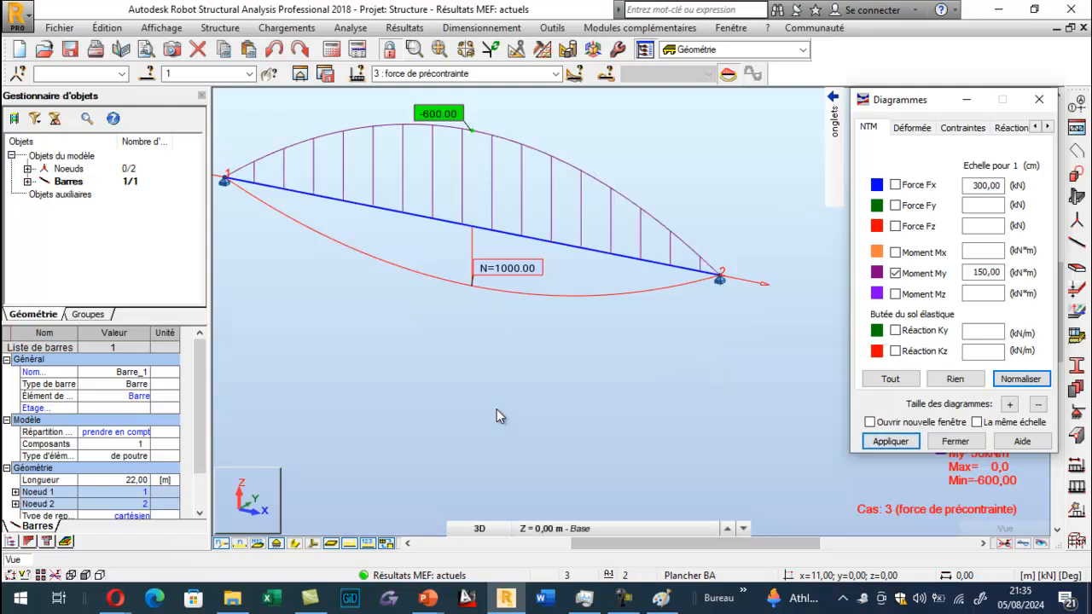
{"action": "scroll", "coordinate": [498, 416], "scroll_direction": "down", "scroll_amount": 2}
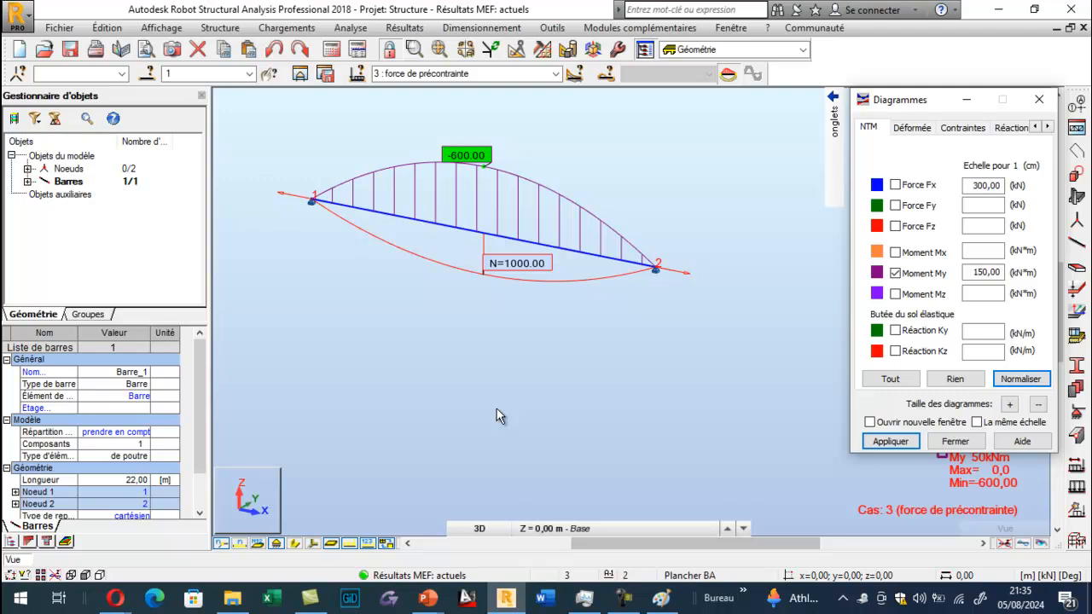
{"action": "key", "text": "Escape"}
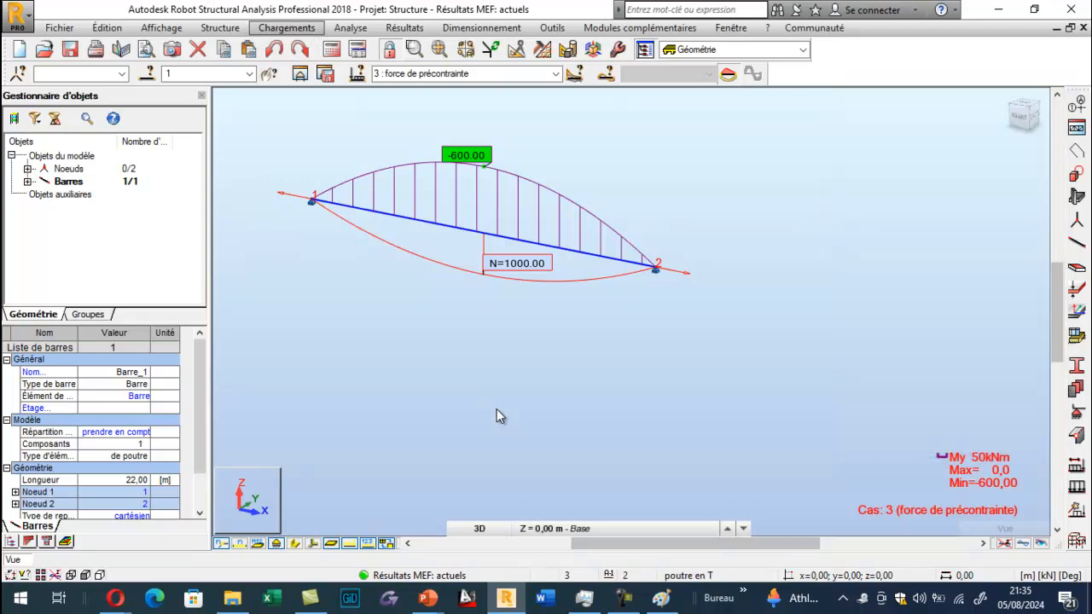
{"action": "left_click", "coordinate": [287, 28]}
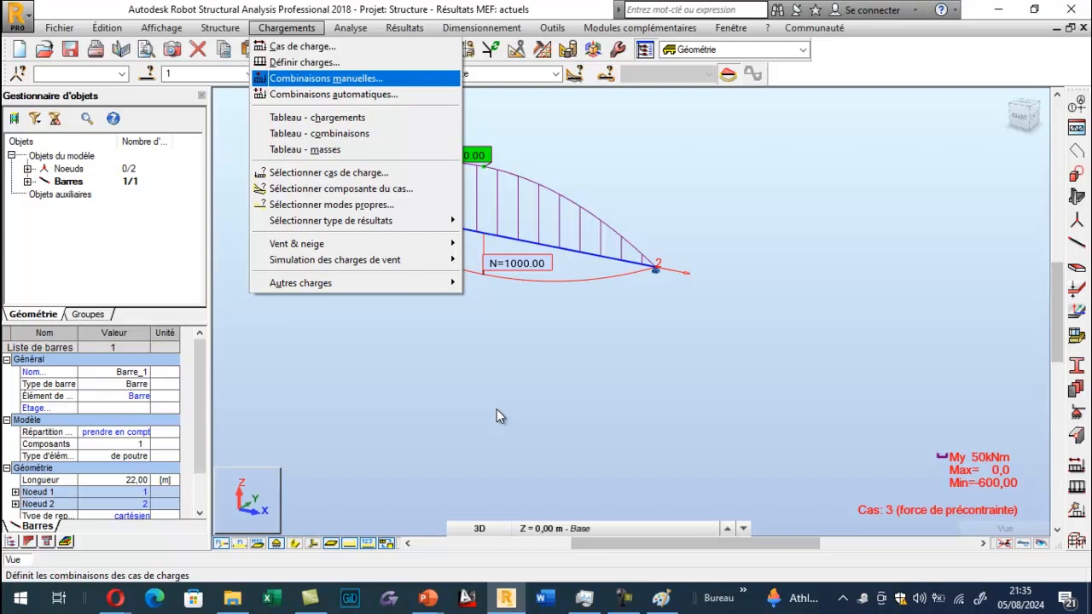
{"action": "key", "text": "Escape"}
{"action": "key", "text": "Escape"}
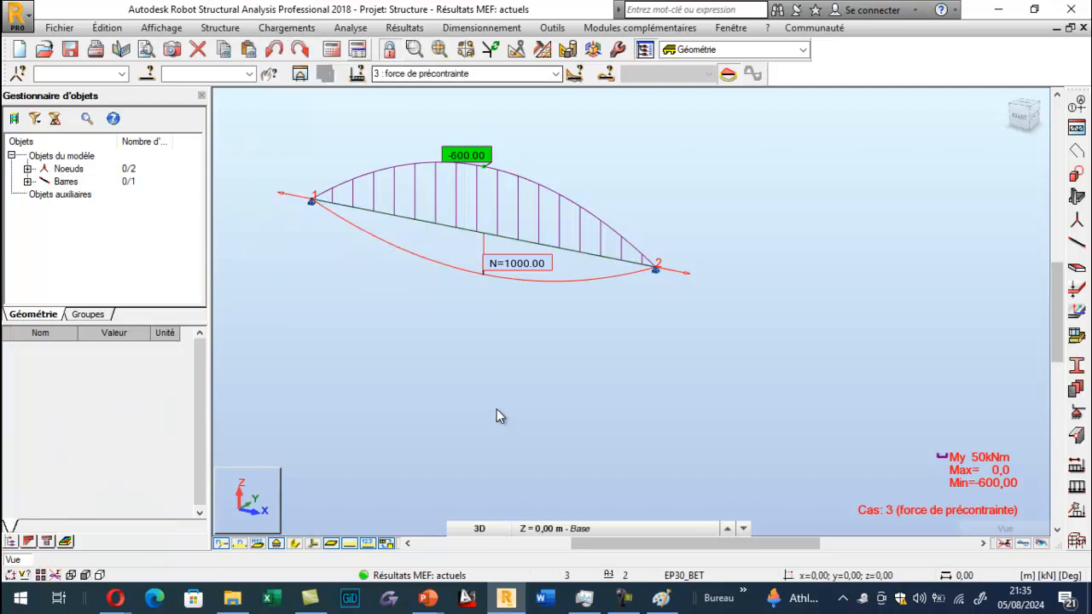
Step: Display the maximum normal stress (S max) diagram for the prestressing case, then clear it and close the diagram settings
{"action": "key", "text": "Down"}
{"action": "key", "text": "Up"}
{"action": "key", "text": "Up"}
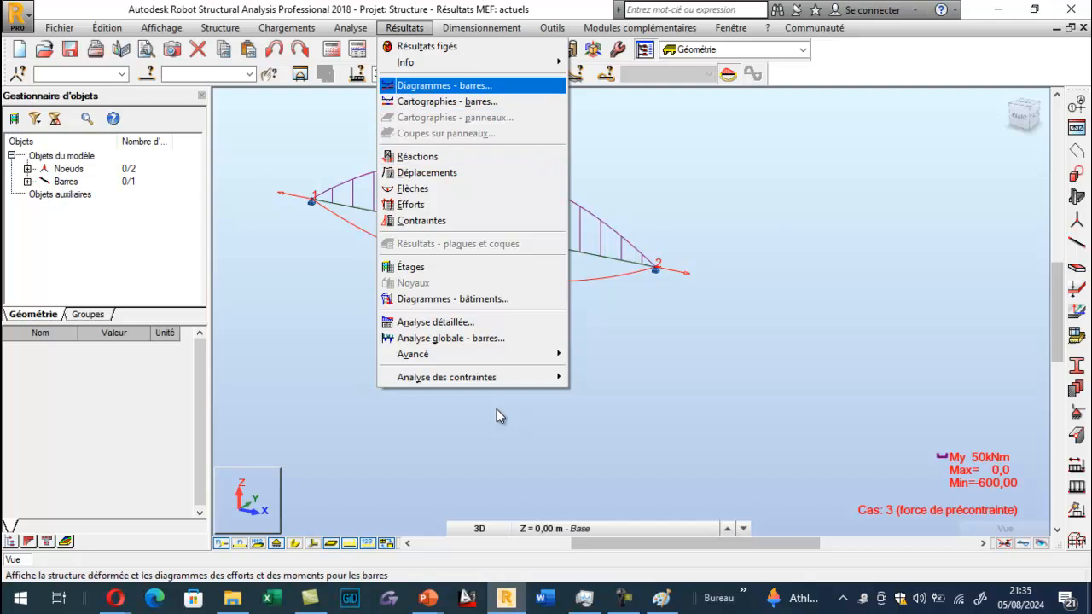
{"action": "key", "text": "Up"}
{"action": "key", "text": "Return"}
{"action": "key", "text": "Up"}
{"action": "key", "text": "Up"}
{"action": "key", "text": "Up"}
{"action": "key", "text": "Up"}
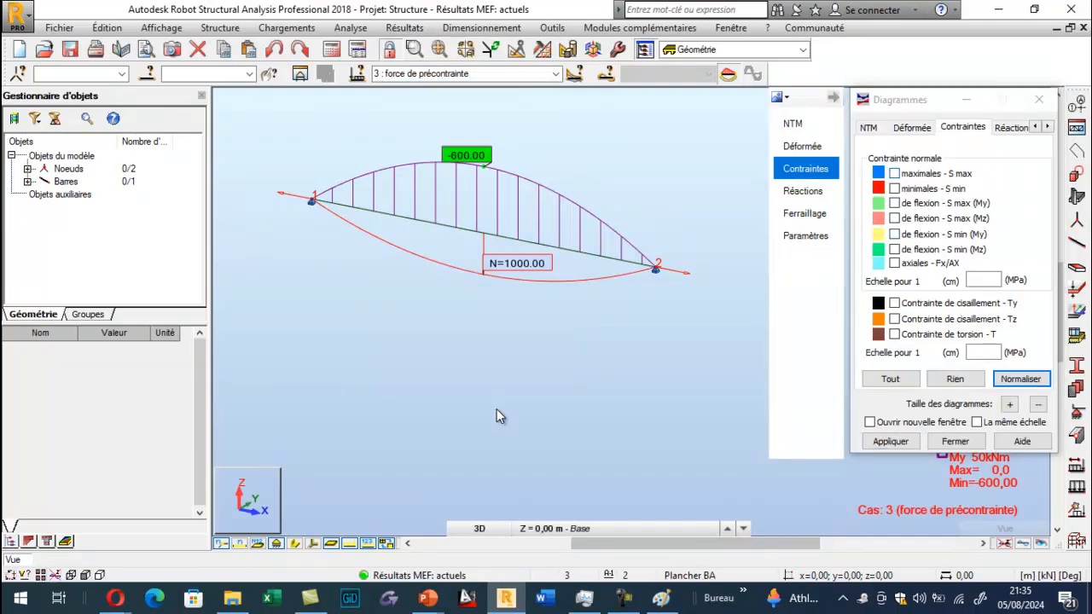
{"action": "key", "text": "space"}
{"action": "key", "text": "Return"}
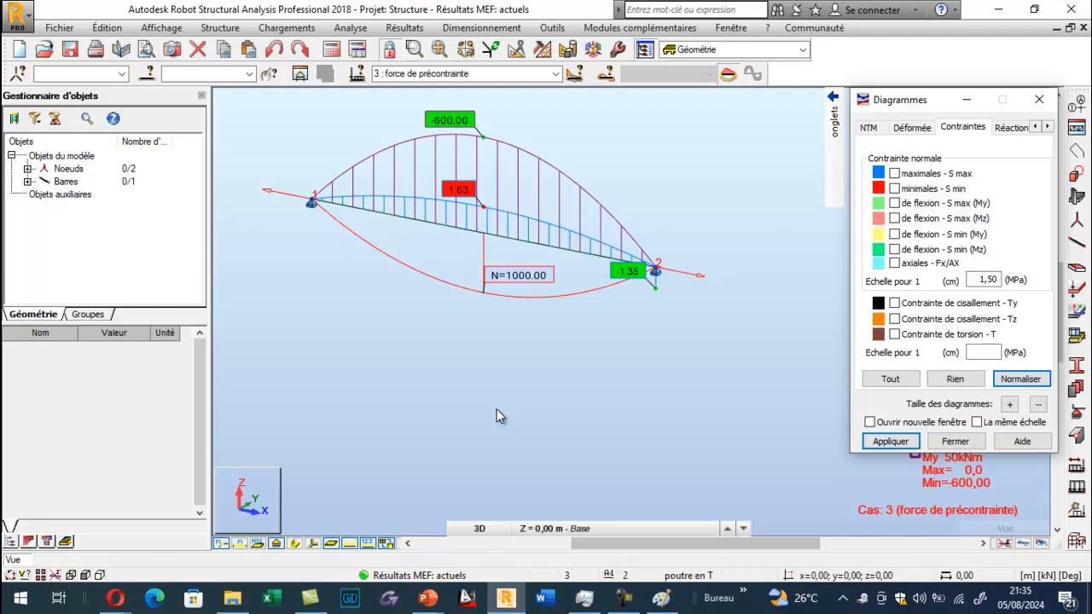
{"action": "left_click", "coordinate": [891, 441]}
{"action": "left_click", "coordinate": [956, 441]}
Step: Create a new manual load combination of type ELU
{"action": "left_click", "coordinate": [287, 28]}
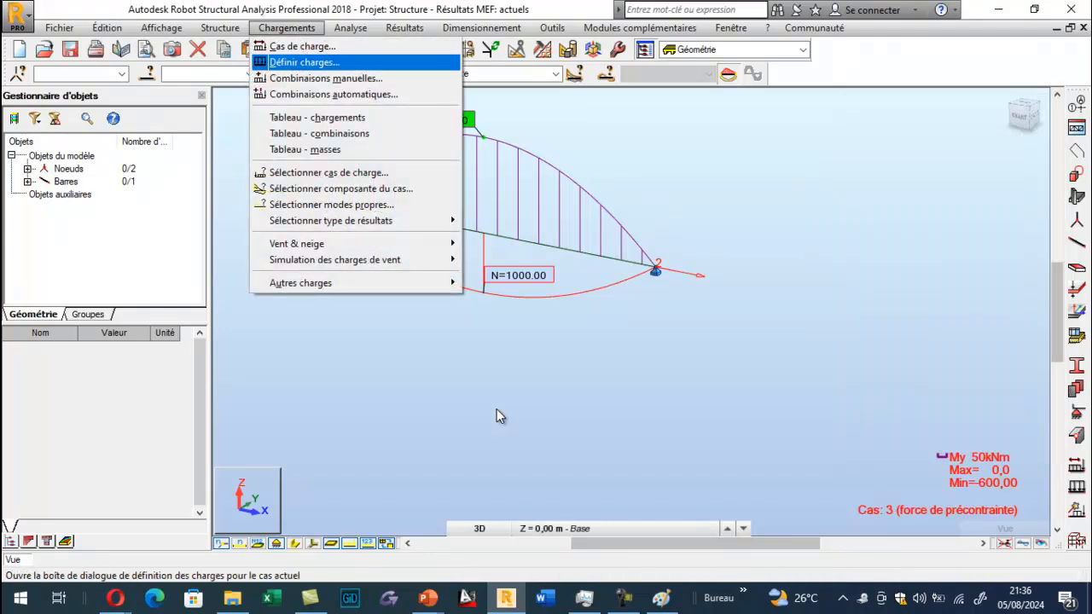
{"action": "left_click", "coordinate": [326, 78]}
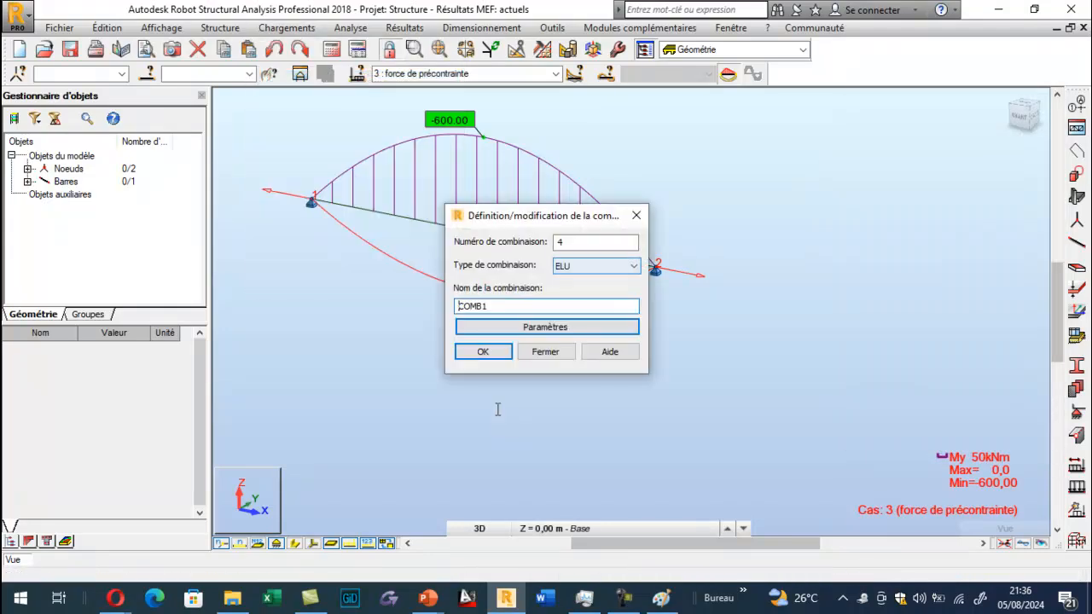
{"action": "left_click", "coordinate": [483, 352]}
{"action": "left_click", "coordinate": [591, 334]}
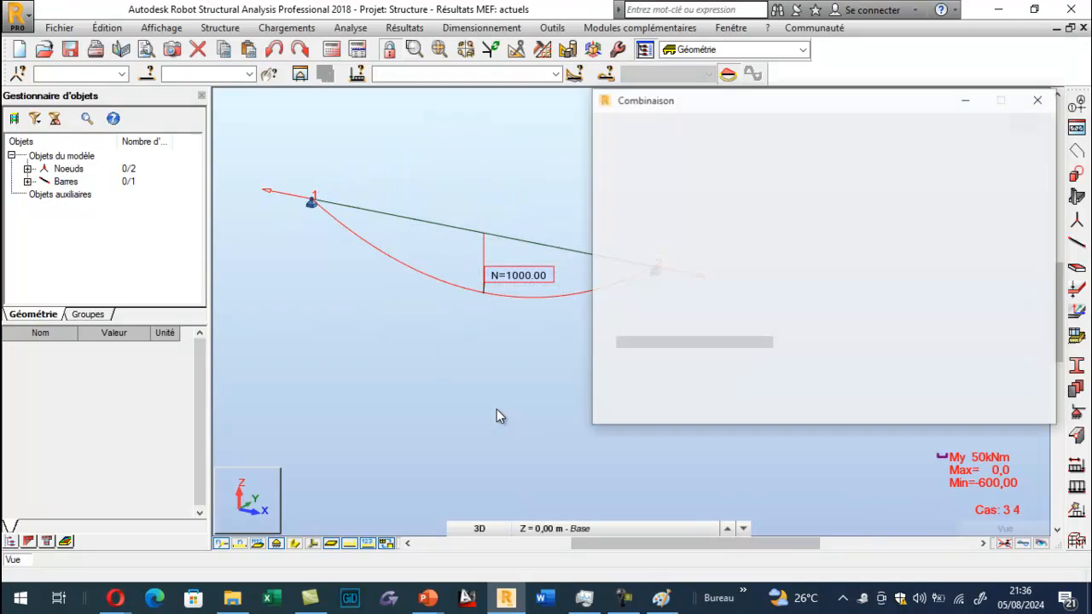
Step: Add the self-weight, charge d'exploitation and force de précontrainte cases to the ELU combination with automatic coefficients and apply it
{"action": "left_click", "coordinate": [683, 217]}
{"action": "left_click", "coordinate": [682, 231], "text": "ctrl"}
{"action": "left_click", "coordinate": [682, 244], "text": "ctrl"}
{"action": "left_click", "coordinate": [813, 215]}
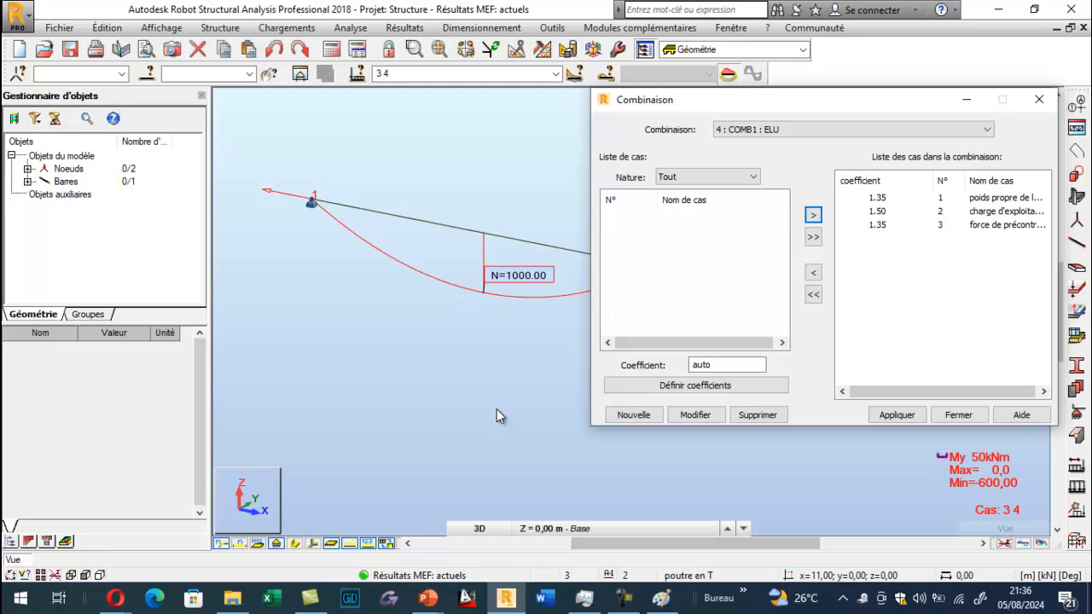
{"action": "key", "text": "Tab"}
{"action": "key", "text": "Tab"}
{"action": "key", "text": "Tab"}
{"action": "key", "text": "Tab"}
{"action": "key", "text": "Return"}
Step: Create a second manual load combination of type ELS
{"action": "key", "text": "Tab"}
{"action": "key", "text": "Tab"}
{"action": "key", "text": "Tab"}
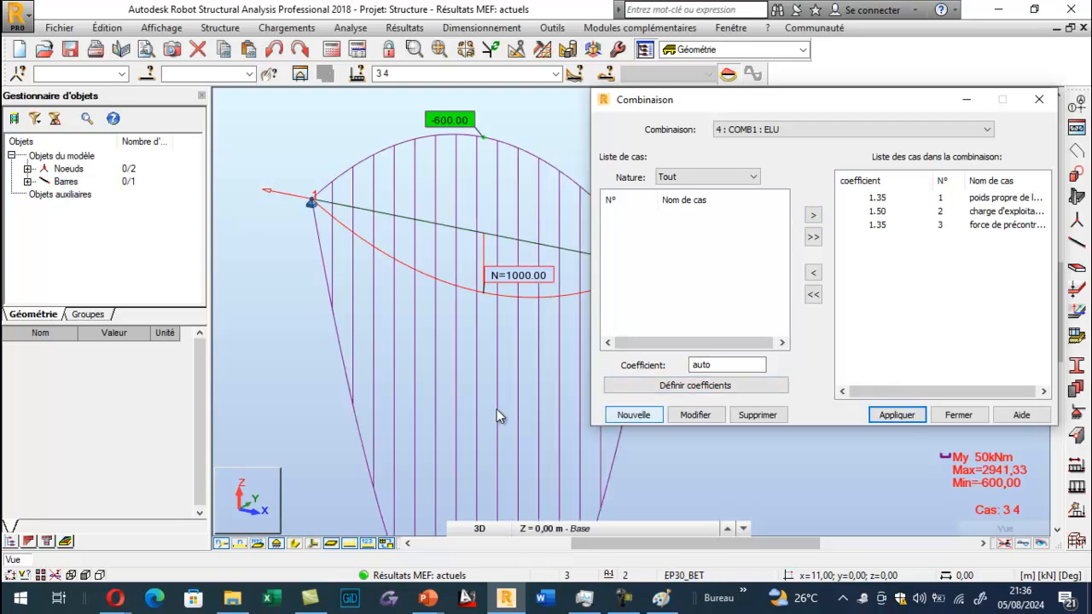
{"action": "key", "text": "Return"}
{"action": "key", "text": "alt+Down"}
{"action": "key", "text": "Down"}
{"action": "key", "text": "Return"}
{"action": "key", "text": "Return"}
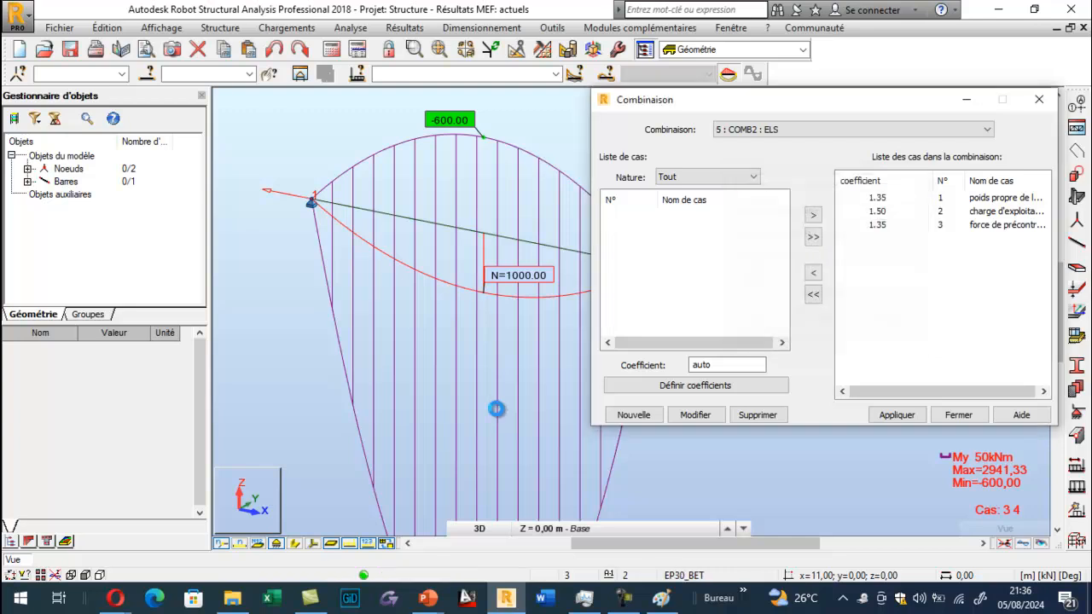
Step: Add the self-weight, charge d'exploitation and force de précontrainte cases to the ELS combination, apply it and close the combination settings
{"action": "left_click", "coordinate": [636, 217]}
{"action": "left_click", "coordinate": [637, 230]}
{"action": "left_click", "coordinate": [637, 244]}
{"action": "left_click", "coordinate": [813, 215]}
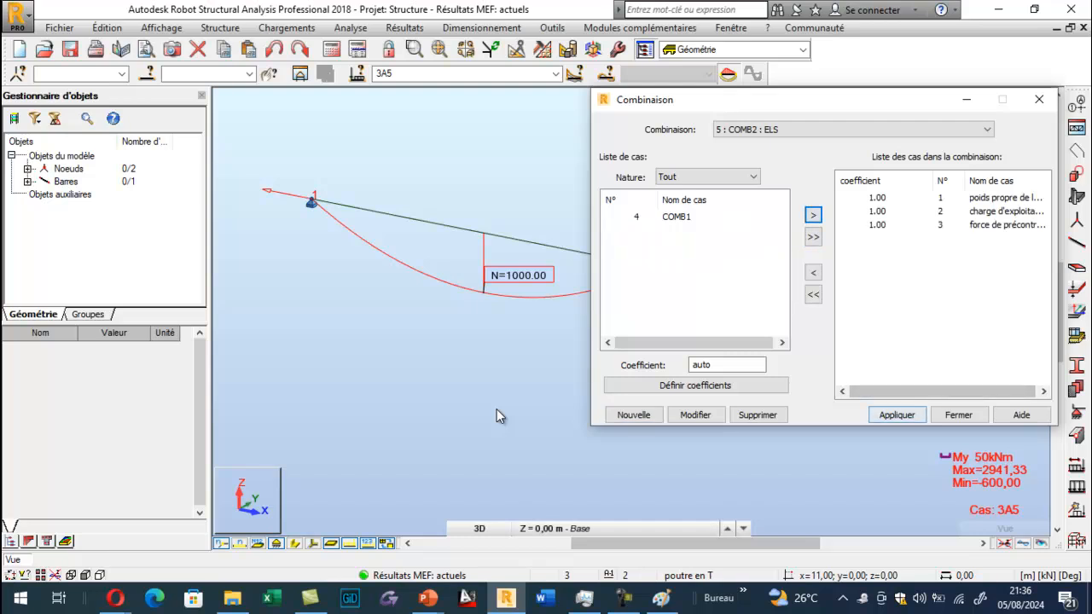
{"action": "left_click", "coordinate": [897, 415]}
{"action": "left_click", "coordinate": [959, 415]}
Step: Run the structural calculation, continue past the instability warning and close the calculation messages
{"action": "left_click", "coordinate": [332, 50]}
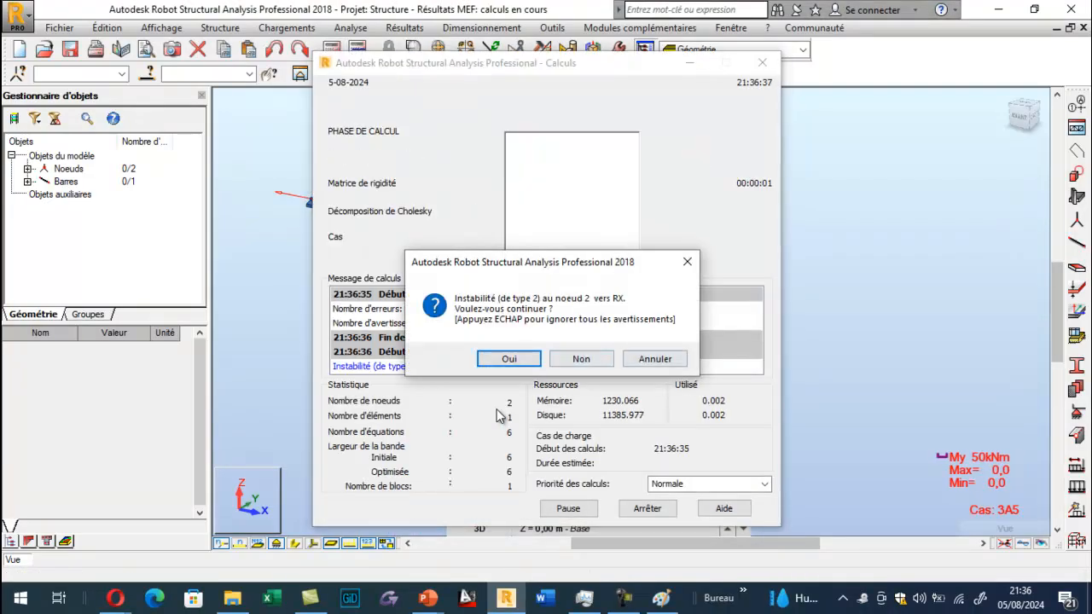
{"action": "left_click", "coordinate": [510, 358]}
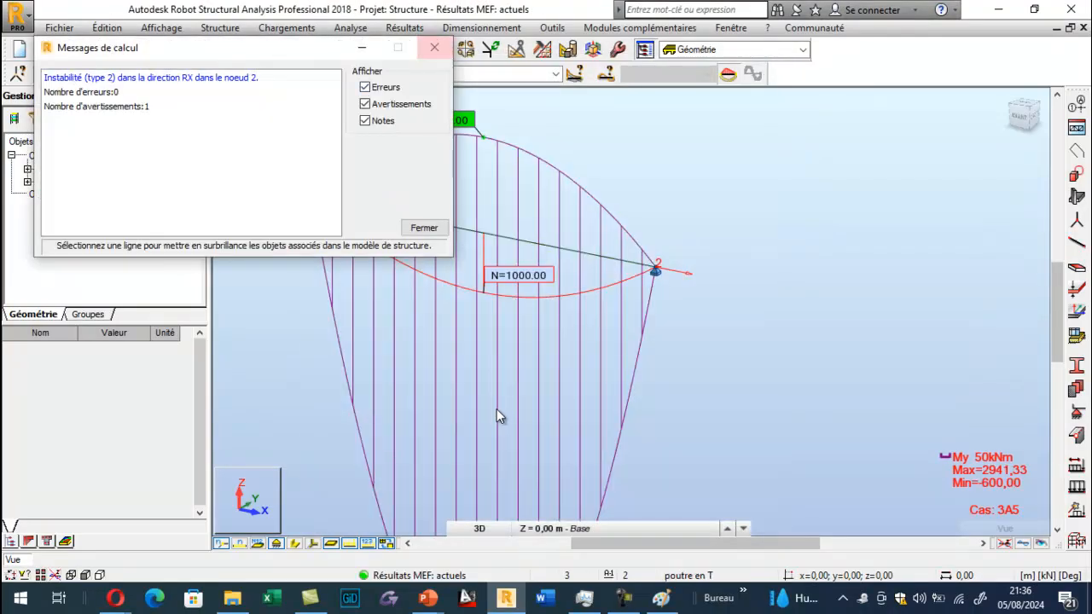
{"action": "left_click", "coordinate": [435, 48]}
Step: Send the 22 m beam to reinforced concrete beam design with all three simple load cases under BAEL 91
{"action": "left_click", "coordinate": [471, 232]}
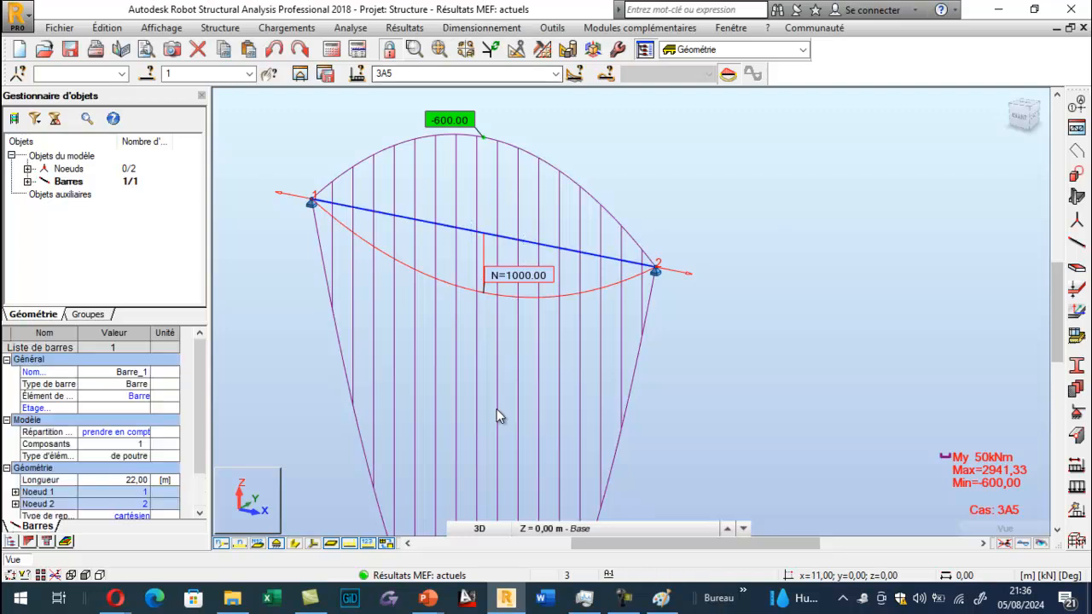
{"action": "left_click", "coordinate": [482, 27]}
{"action": "left_click", "coordinate": [511, 205]}
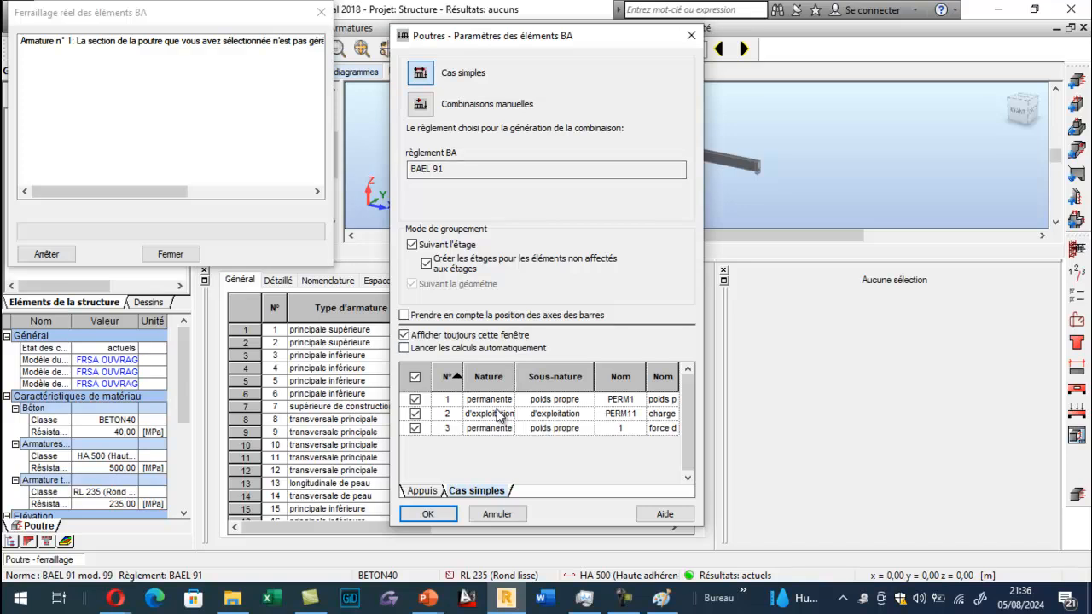
{"action": "key", "text": "Return"}
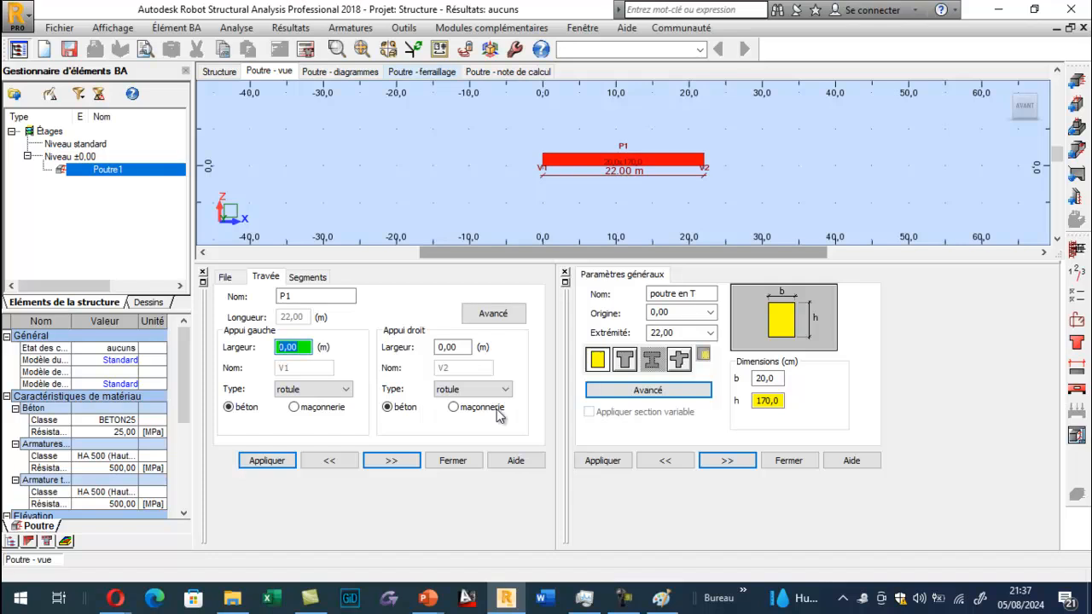
Step: Try entering widths of 0.5 m for the left and right supports of span P1
{"action": "type", "text": "0.5"}
{"action": "key", "text": "Tab"}
{"action": "key", "text": "Tab"}
{"action": "key", "text": "Tab"}
{"action": "type", "text": "0.5"}
{"action": "key", "text": "Return"}
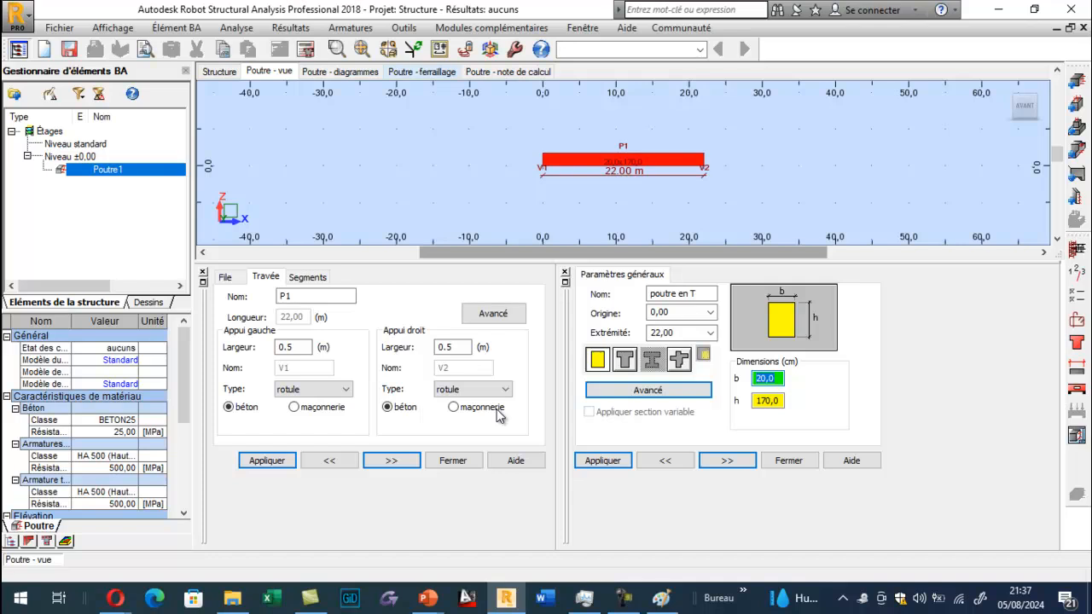
Step: Set the beam's rectangular section to b = 70 cm and h = 160 cm
{"action": "type", "text": "70"}
{"action": "key", "text": "Tab"}
{"action": "type", "text": "160"}
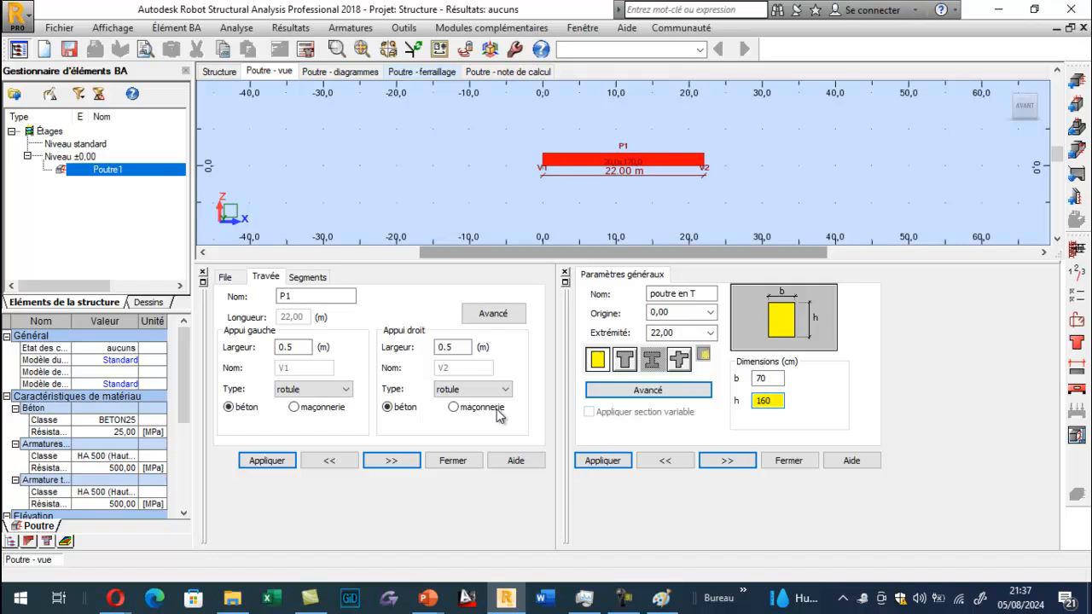
{"action": "key", "text": "Return"}
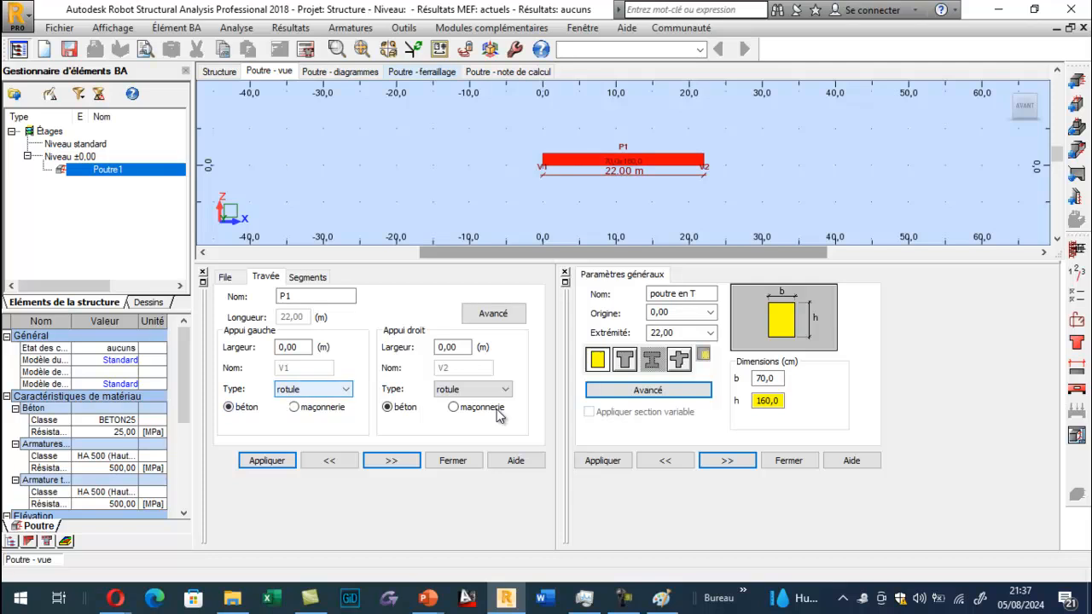
Step: Set the left and right support widths of span P1 to 0.5 m and apply them
{"action": "key", "text": "shift+Tab"}
{"action": "type", "text": "0."}
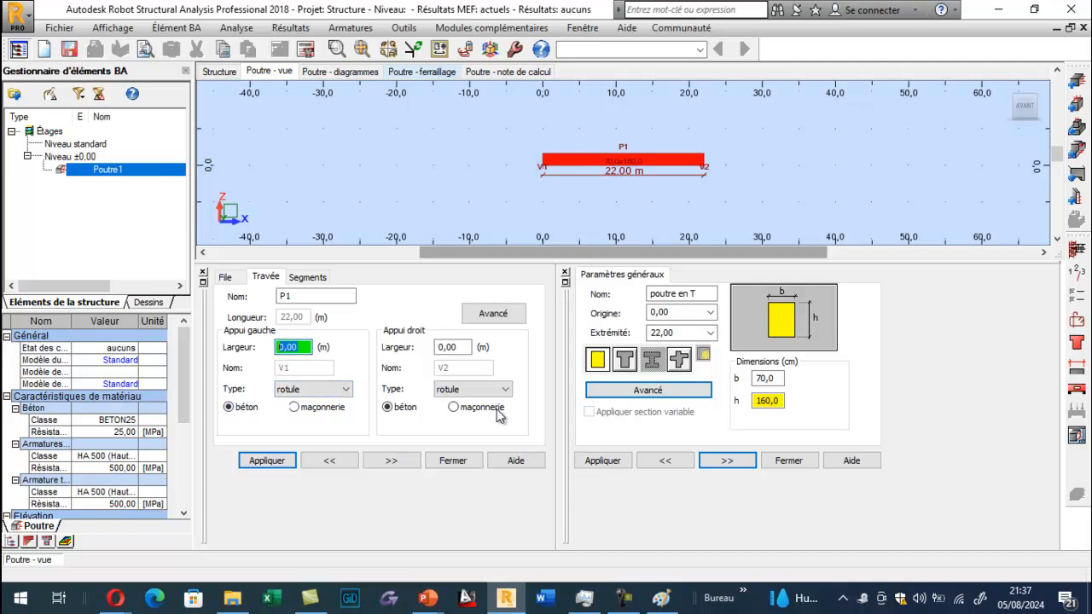
{"action": "type", "text": "5"}
{"action": "key", "text": "Return"}
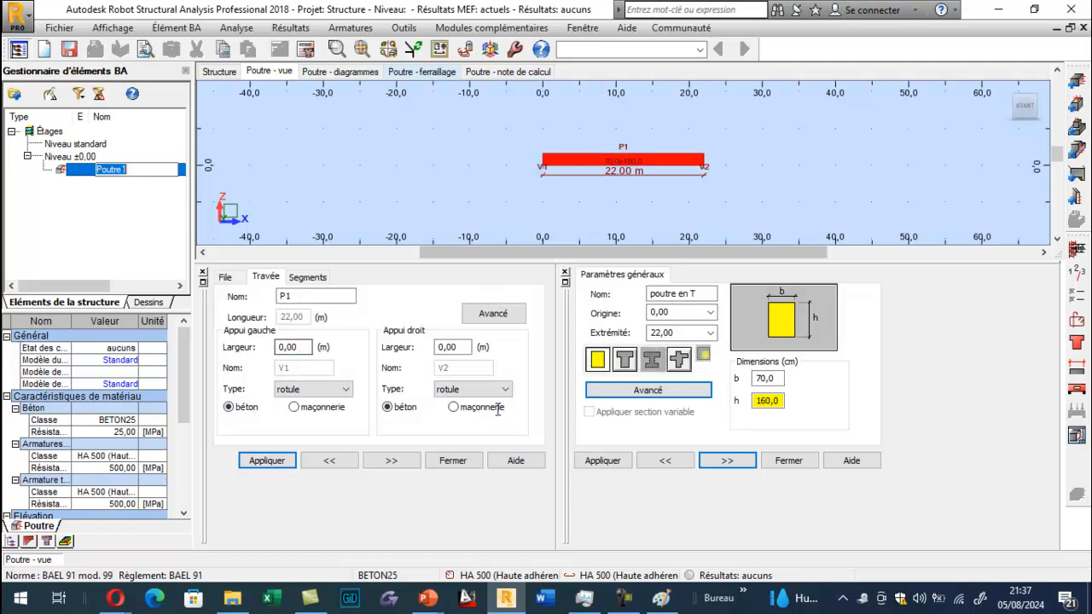
{"action": "type", "text": "0.5"}
{"action": "key", "text": "Tab"}
{"action": "key", "text": "Tab"}
{"action": "key", "text": "Tab"}
{"action": "type", "text": "0.5"}
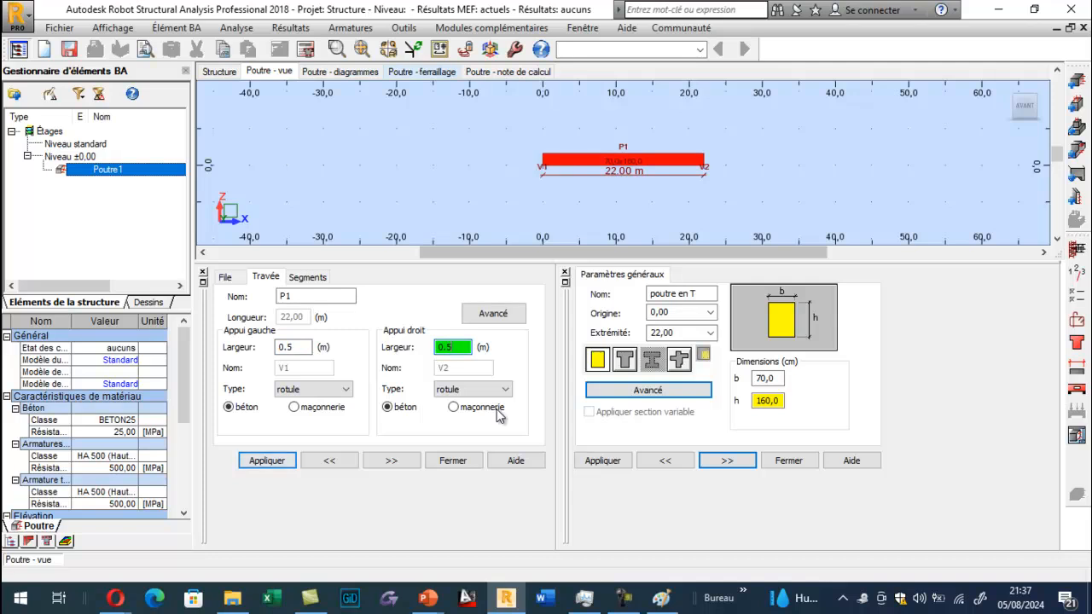
{"action": "key", "text": "Return"}
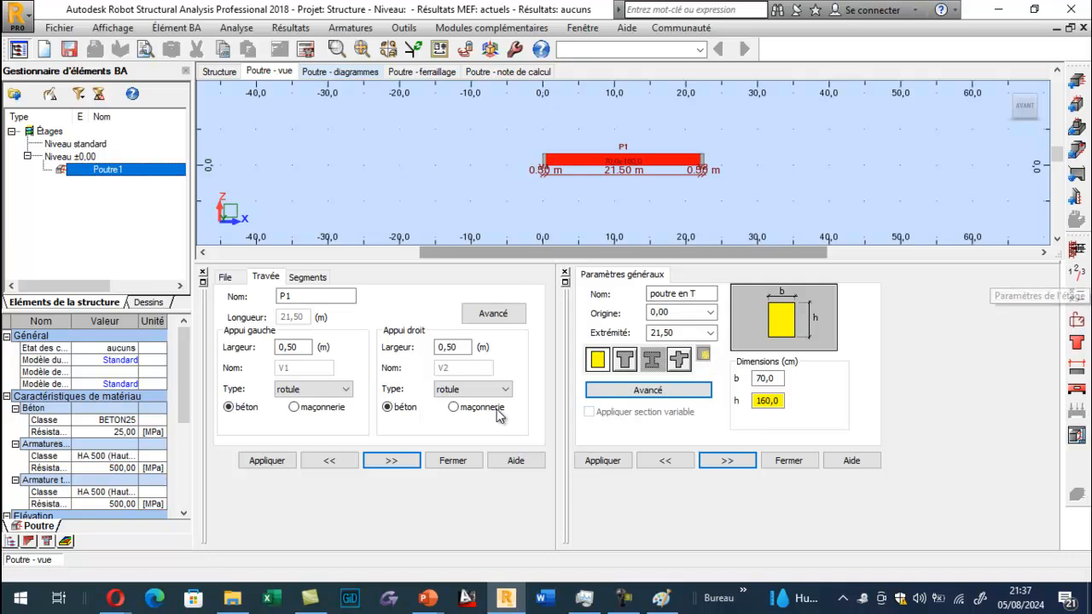
Step: Load the FRSA OUVRAGE BA preset in the story parameters, save it and apply it to the beam
{"action": "left_click", "coordinate": [1077, 272]}
{"action": "left_click", "coordinate": [669, 313]}
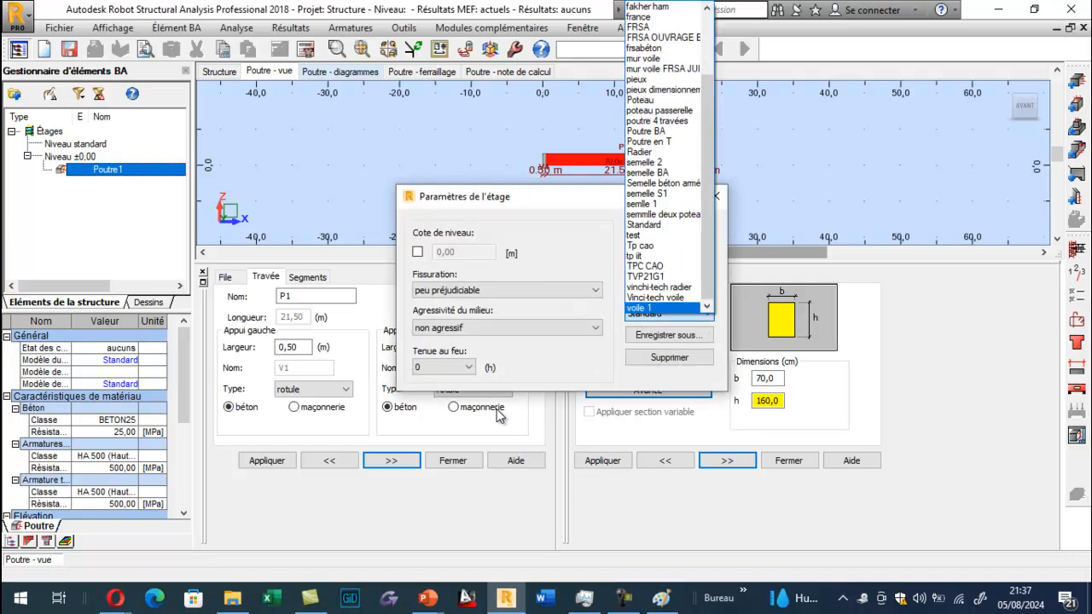
{"action": "scroll", "coordinate": [664, 215], "scroll_direction": "up", "scroll_amount": 2}
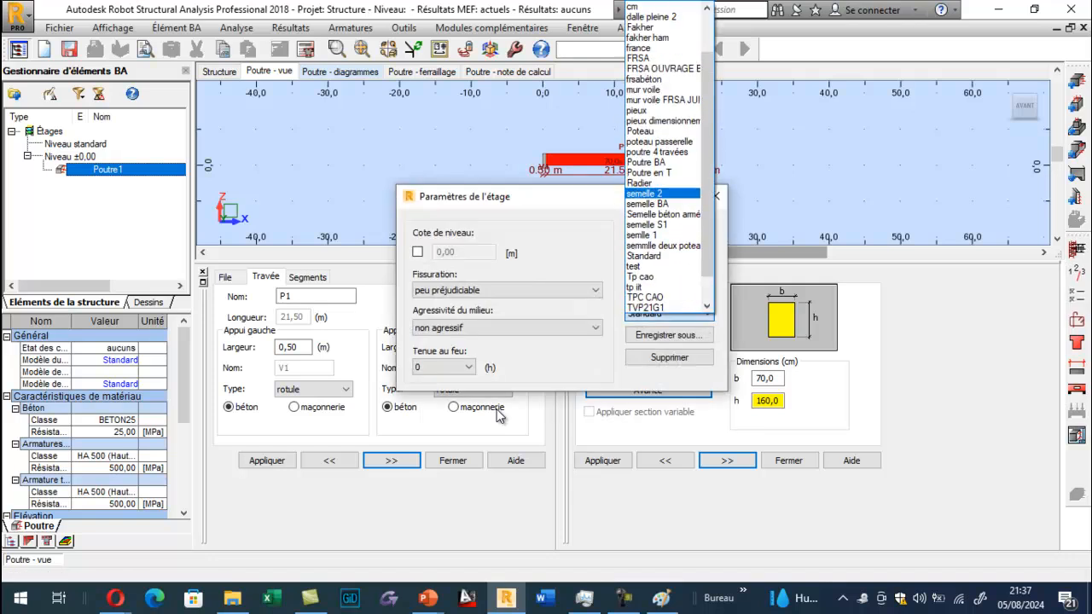
{"action": "scroll", "coordinate": [664, 161], "scroll_direction": "up", "scroll_amount": 2}
{"action": "left_click", "coordinate": [664, 161]}
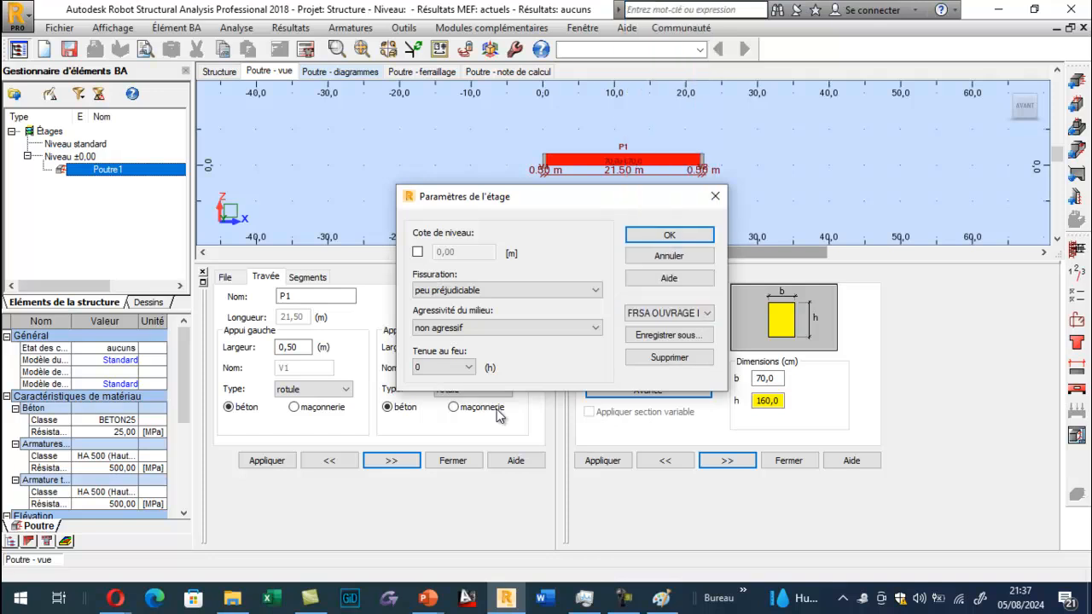
{"action": "left_click", "coordinate": [669, 335]}
{"action": "left_click", "coordinate": [624, 288]}
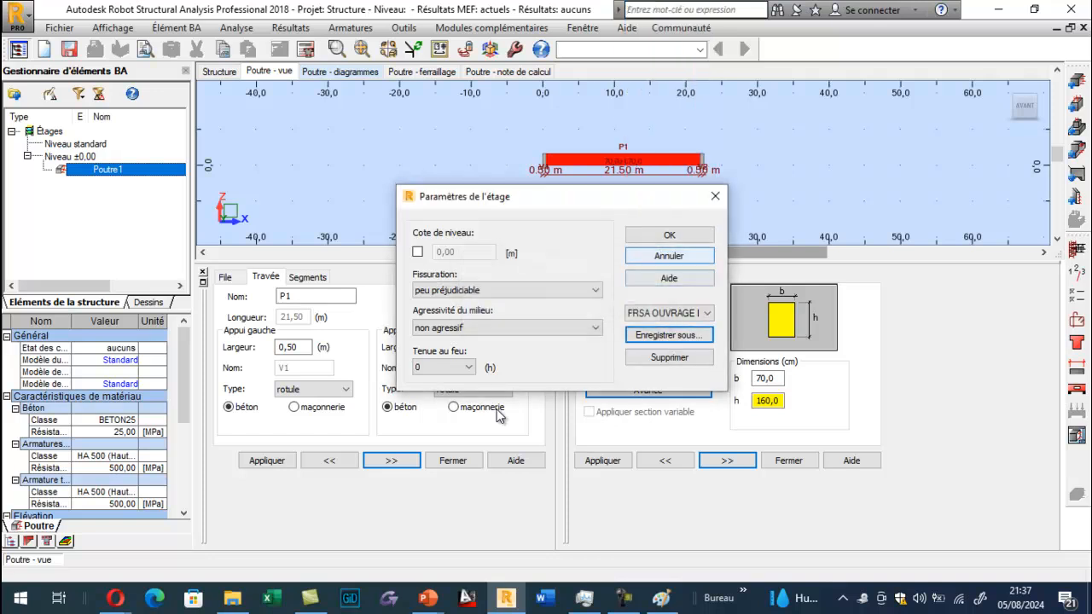
{"action": "left_click", "coordinate": [670, 234]}
Step: Load the FRSA OUVRAGE BA calculation options with fixed 2.5 cm covers, save the preset and apply it
{"action": "left_click", "coordinate": [1077, 296]}
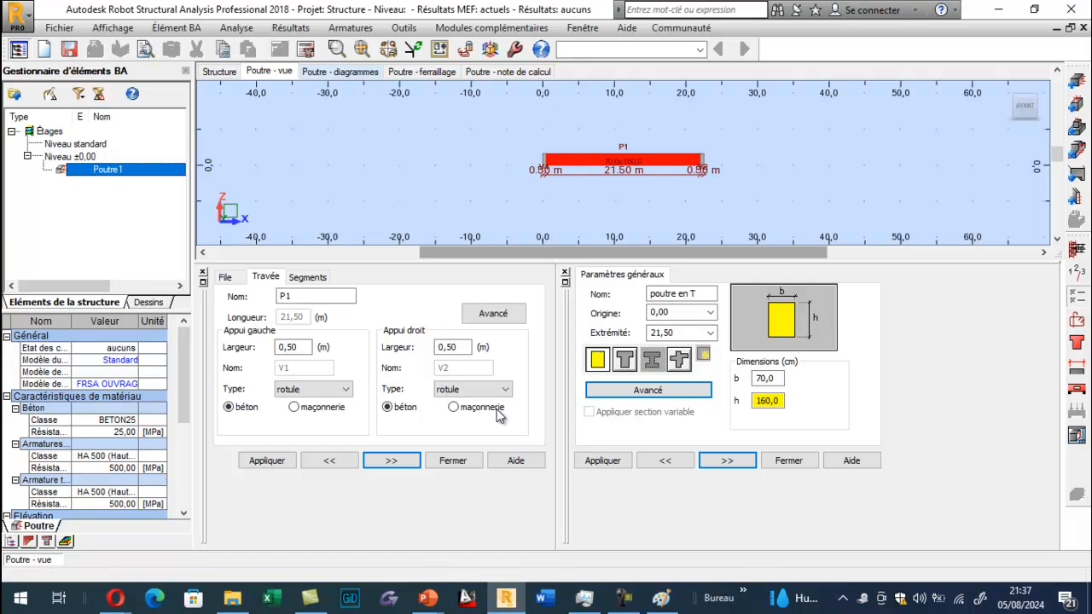
{"action": "left_click", "coordinate": [725, 158]}
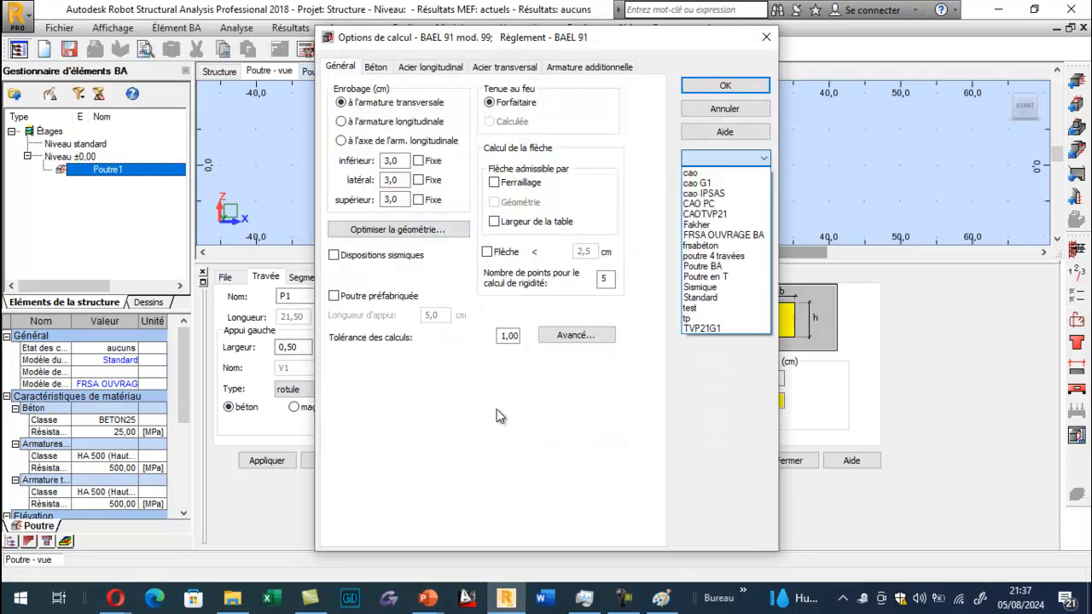
{"action": "left_click", "coordinate": [724, 235]}
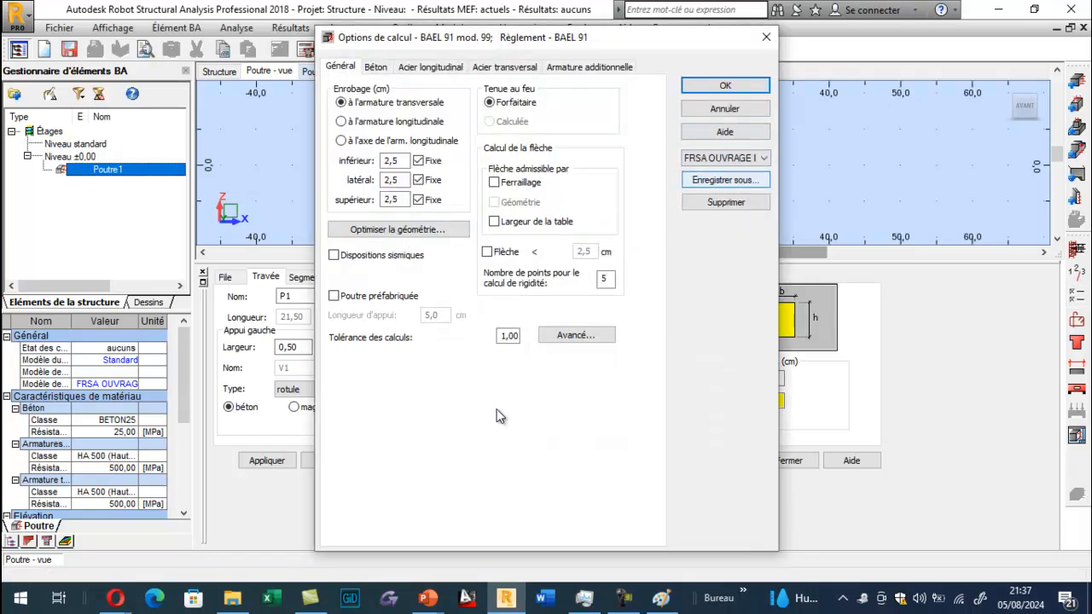
{"action": "left_click", "coordinate": [725, 180]}
{"action": "left_click", "coordinate": [613, 290]}
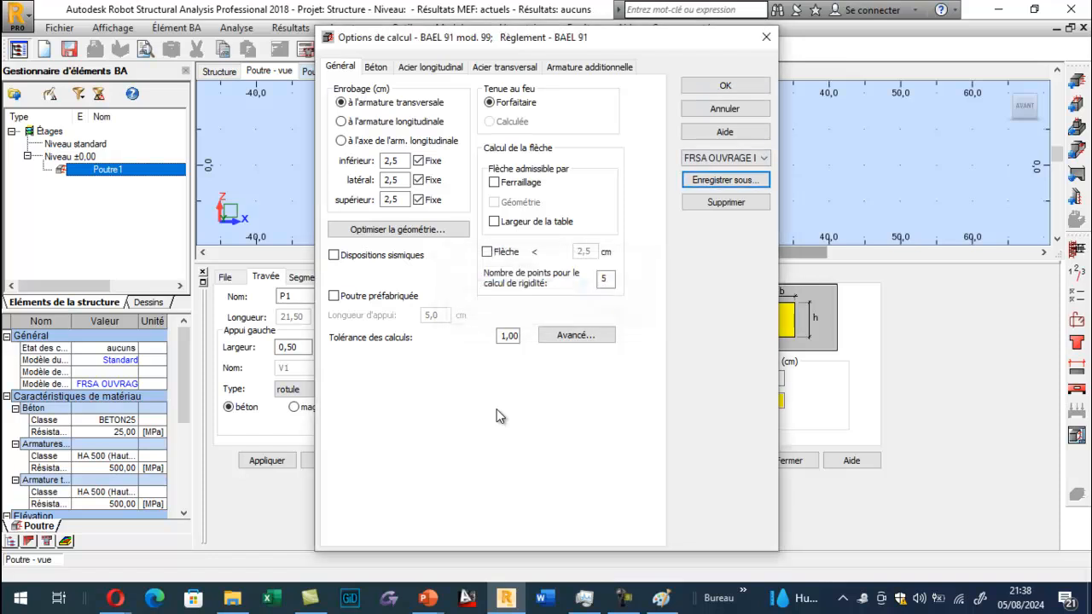
{"action": "key", "text": "Return"}
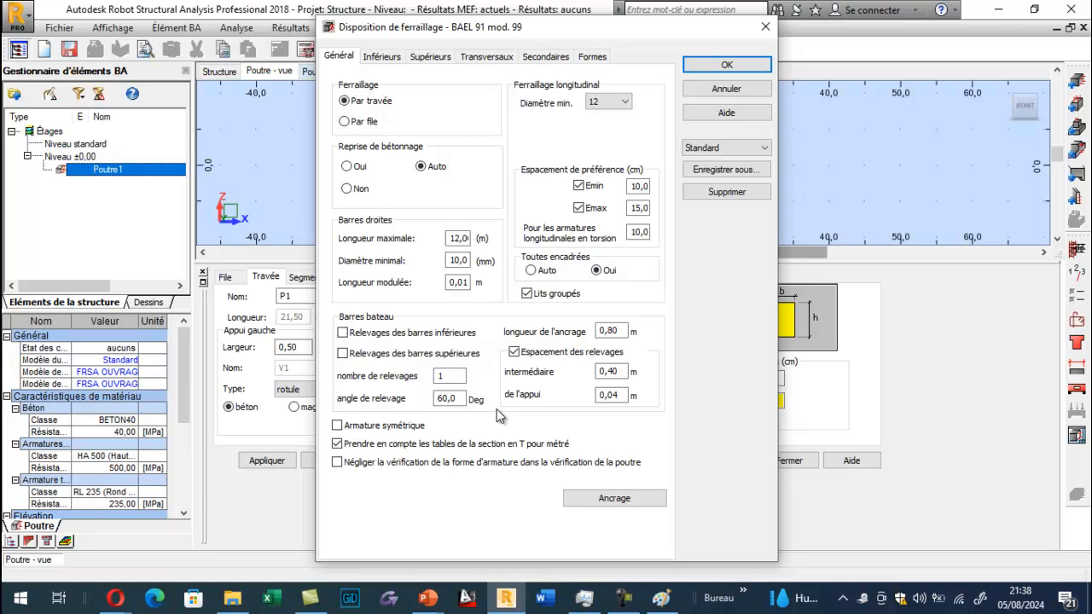
Step: Load the FRSA OUVRAGE BA reinforcement pattern, set Reprise de bétonnage to Non, then save and apply the pattern
{"action": "left_click", "coordinate": [764, 148]}
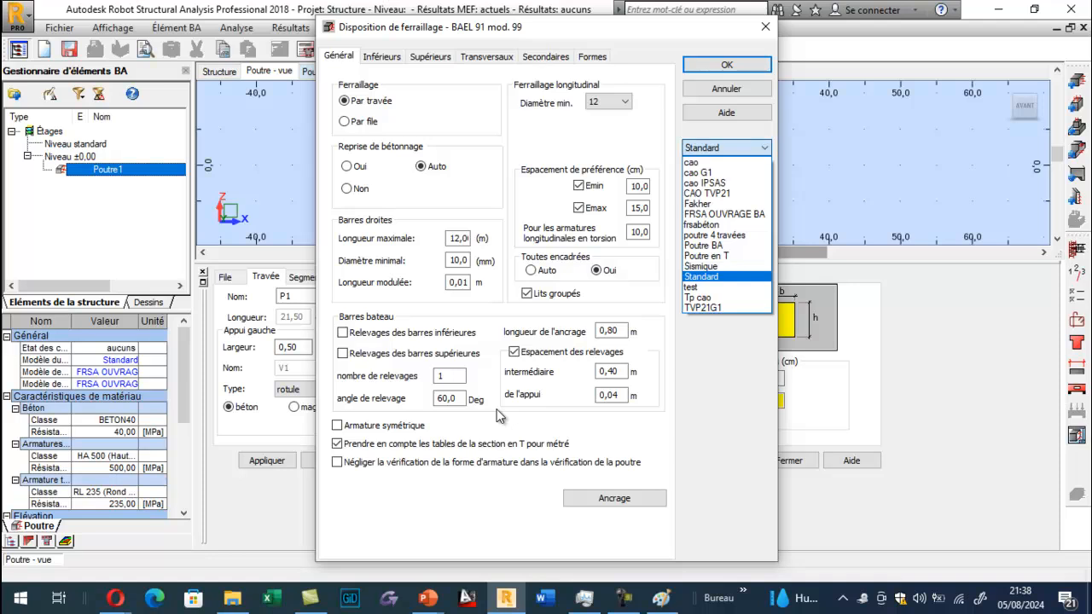
{"action": "left_click", "coordinate": [724, 214]}
{"action": "left_click", "coordinate": [347, 188]}
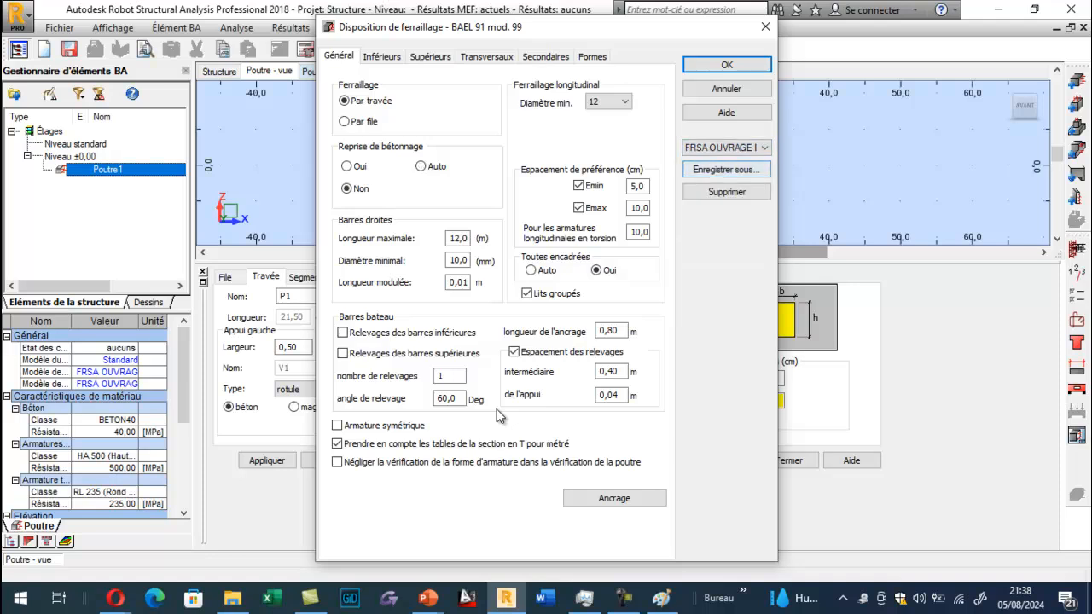
{"action": "left_click", "coordinate": [726, 169]}
{"action": "key", "text": "Return"}
{"action": "key", "text": "Return"}
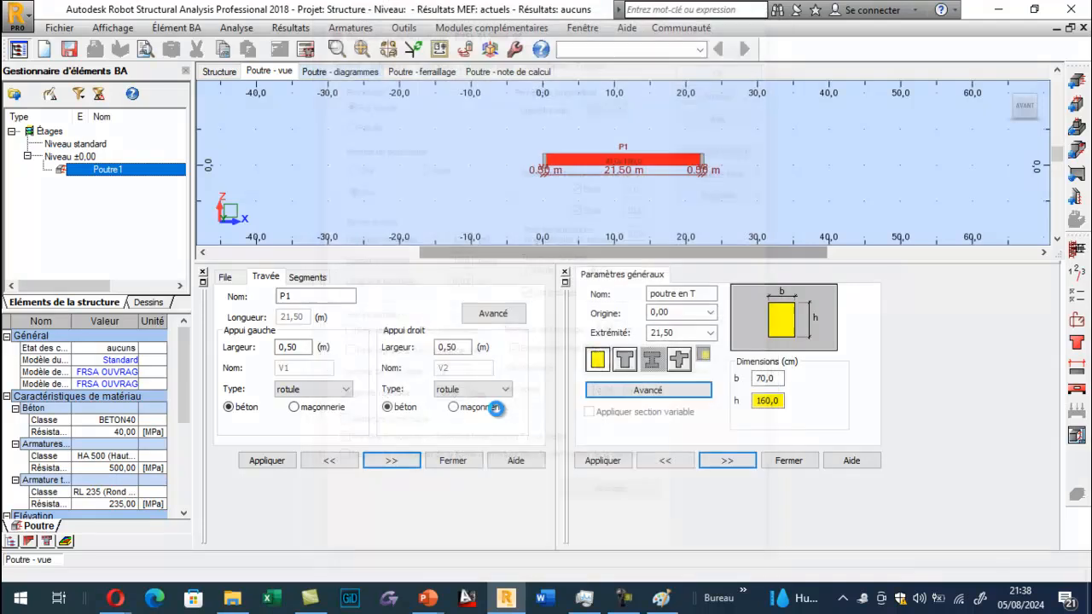
Step: Calculate the beam's reinforcement, show the reinforcement view and select the upper construction bars in the bar table
{"action": "left_click", "coordinate": [306, 50]}
{"action": "left_click", "coordinate": [603, 372]}
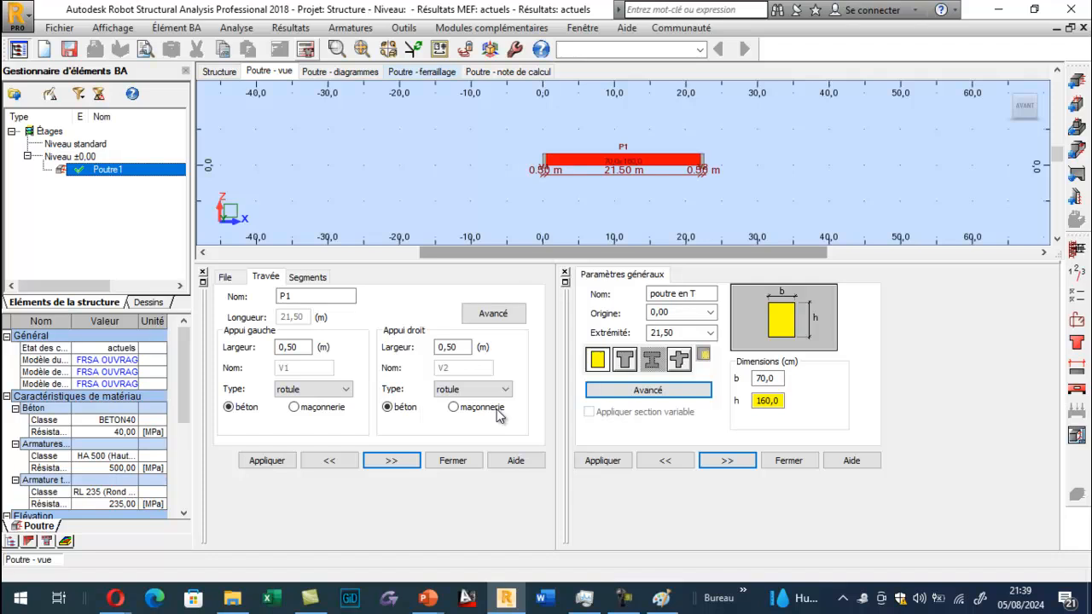
{"action": "left_click", "coordinate": [492, 72]}
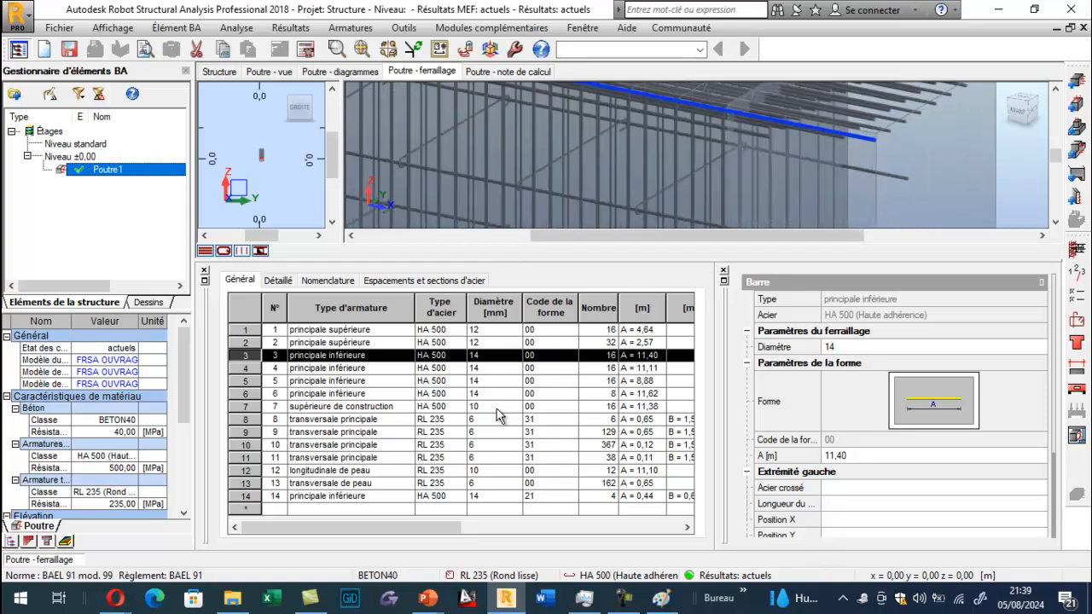
{"action": "left_click", "coordinate": [497, 409]}
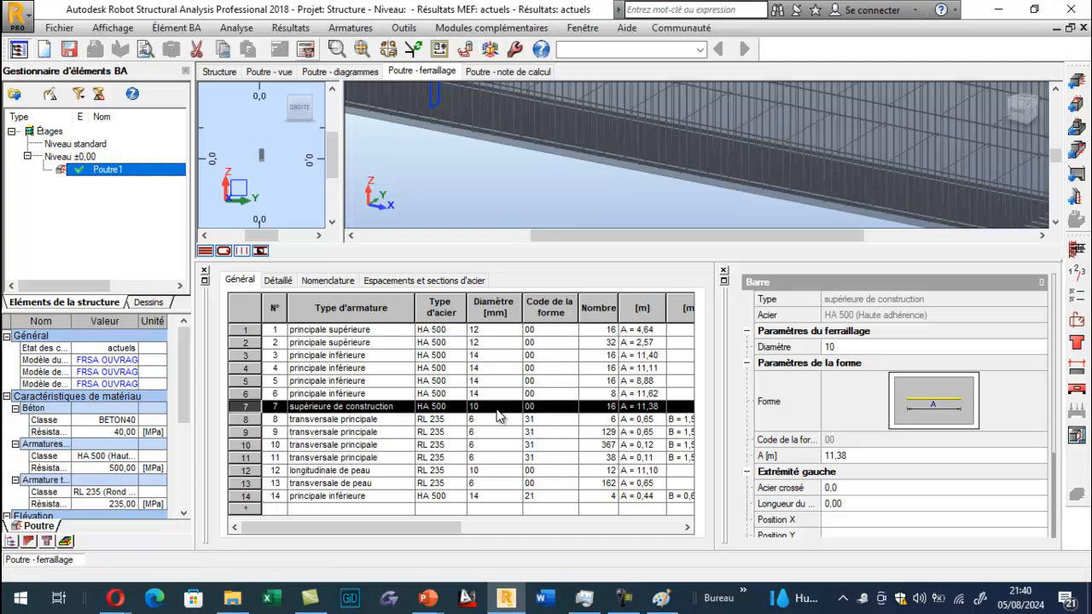
Step: Rerun the beam calculation with drawings generated for the calculated elements
{"action": "left_click", "coordinate": [307, 50]}
{"action": "left_click", "coordinate": [415, 307]}
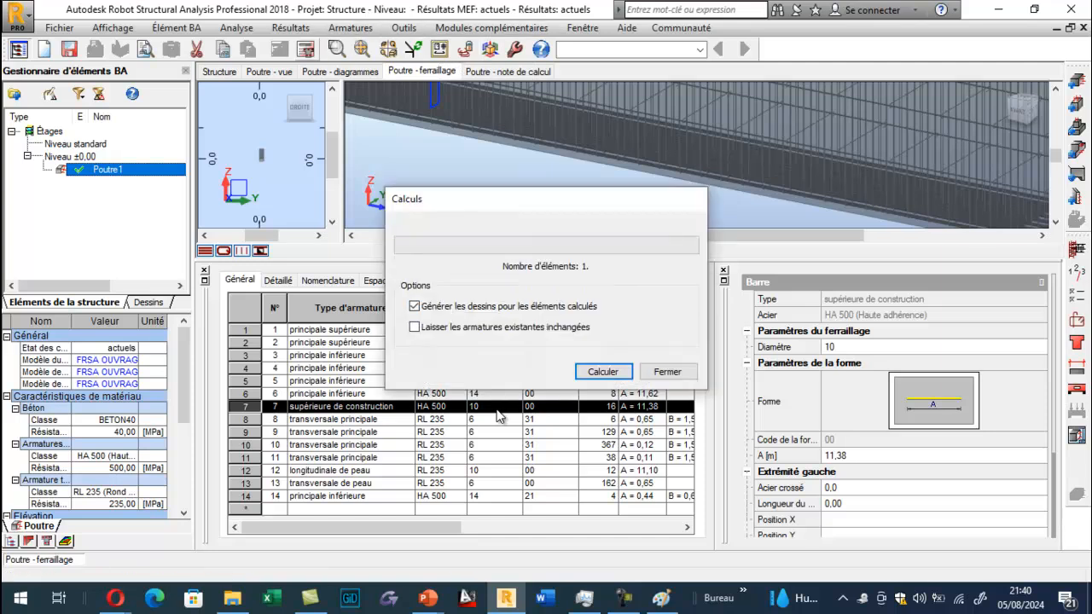
{"action": "left_click", "coordinate": [604, 372]}
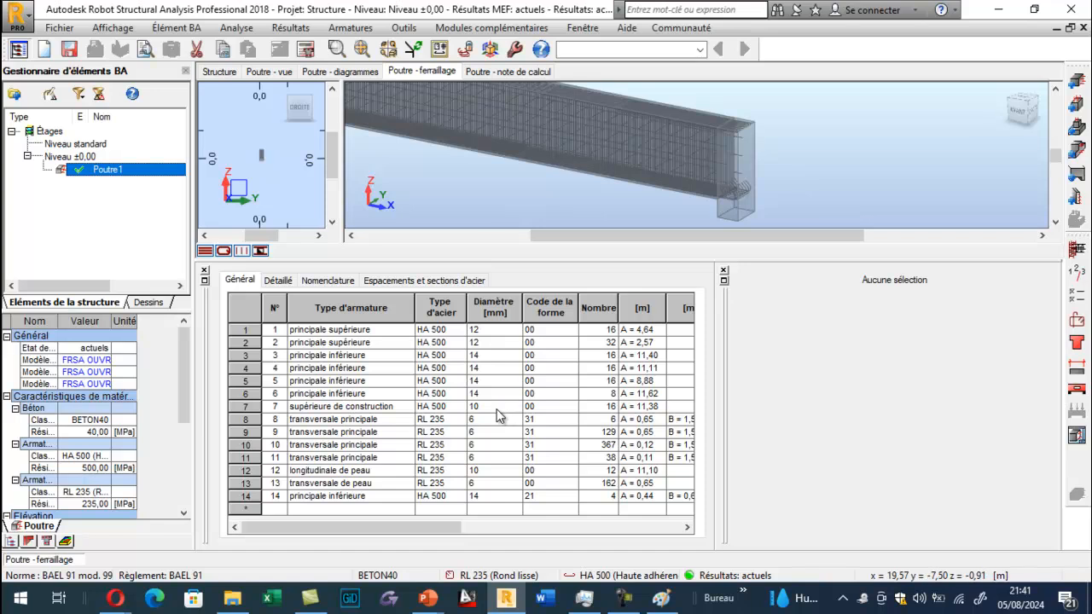
Step: Return to the structure view and examine the beam's My bending moment diagram
{"action": "left_click", "coordinate": [632, 49]}
{"action": "key", "text": "Down"}
{"action": "key", "text": "Return"}
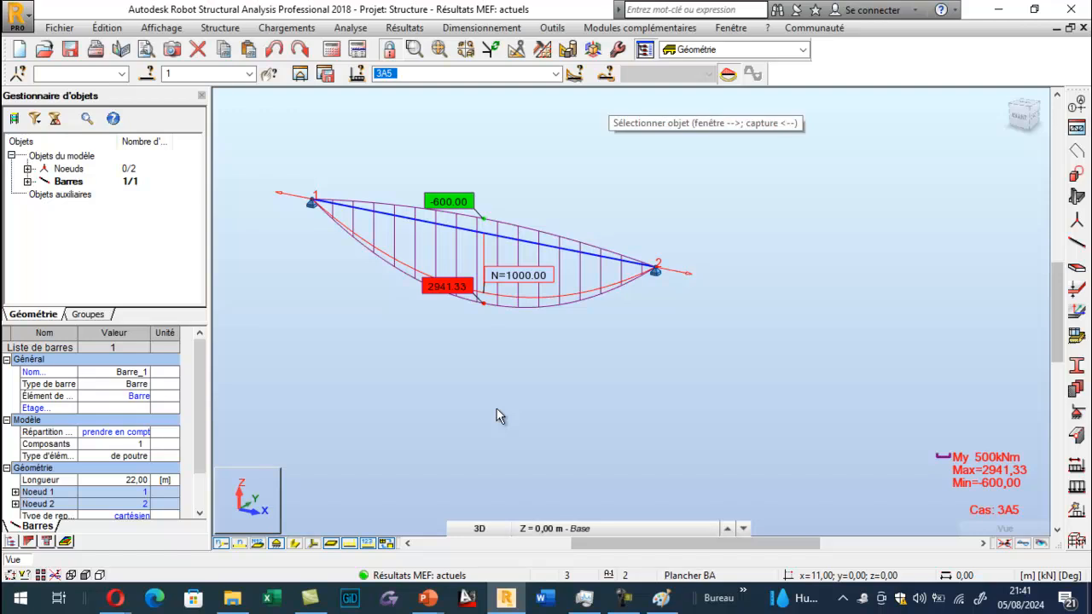
{"action": "scroll", "coordinate": [500, 415], "scroll_direction": "up", "scroll_amount": 3}
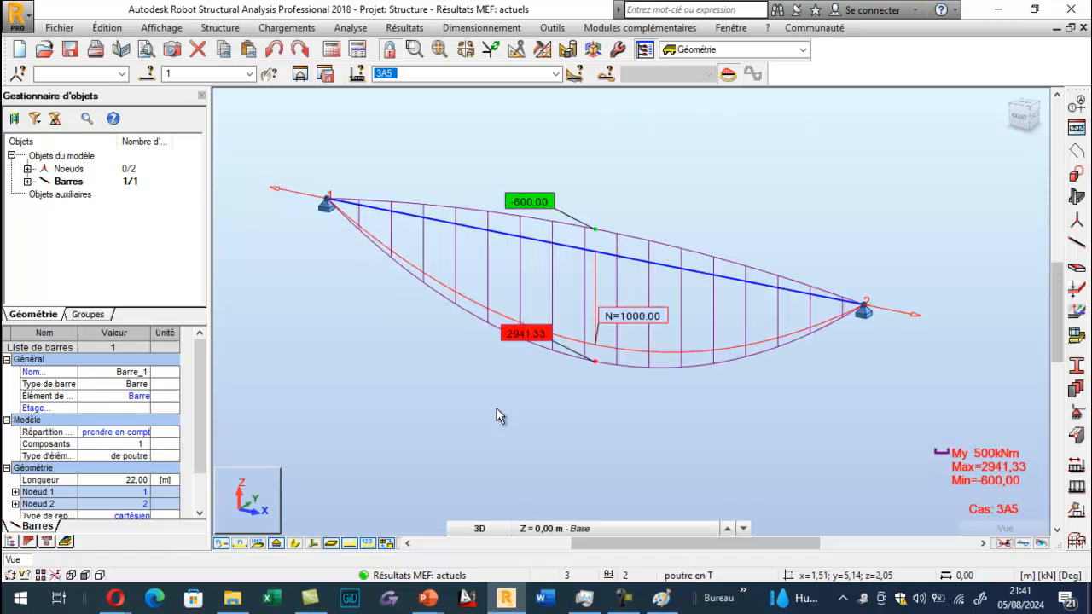
{"action": "scroll", "coordinate": [500, 416], "scroll_direction": "down", "scroll_amount": 1}
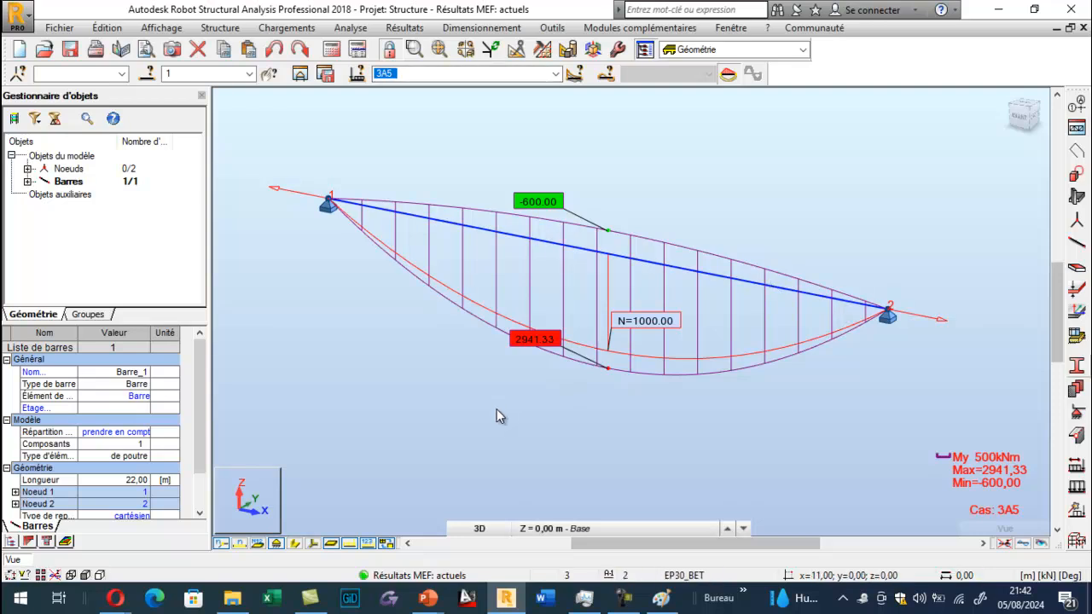
Step: Review the dimensions of the "poutre en T" profile without changing them and close the section definition
{"action": "left_click", "coordinate": [1077, 366]}
{"action": "double_click", "coordinate": [209, 205]}
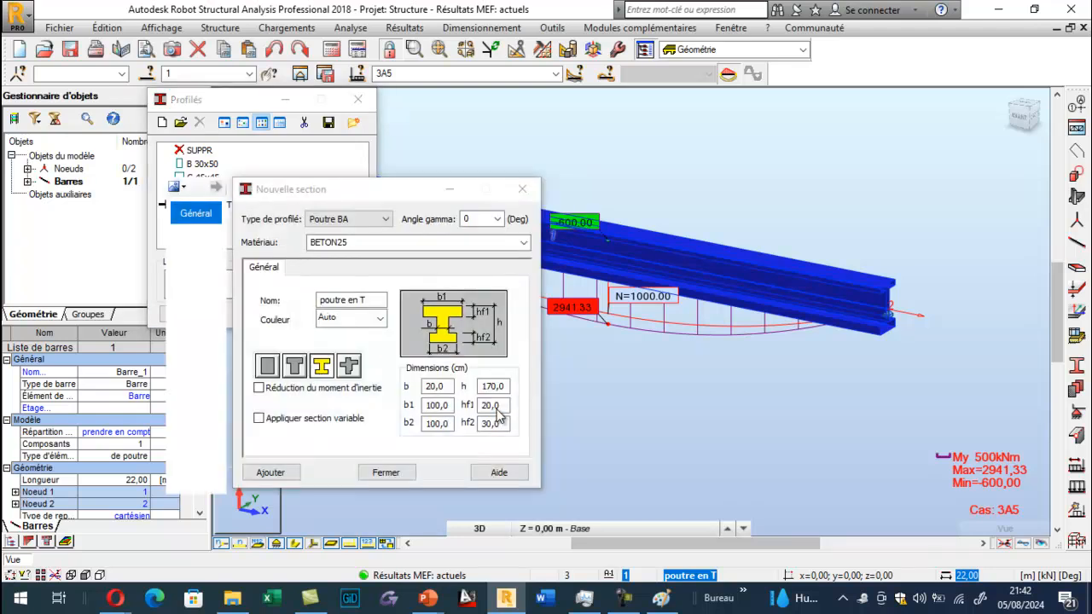
{"action": "left_click", "coordinate": [386, 472]}
{"action": "left_click", "coordinate": [358, 99]}
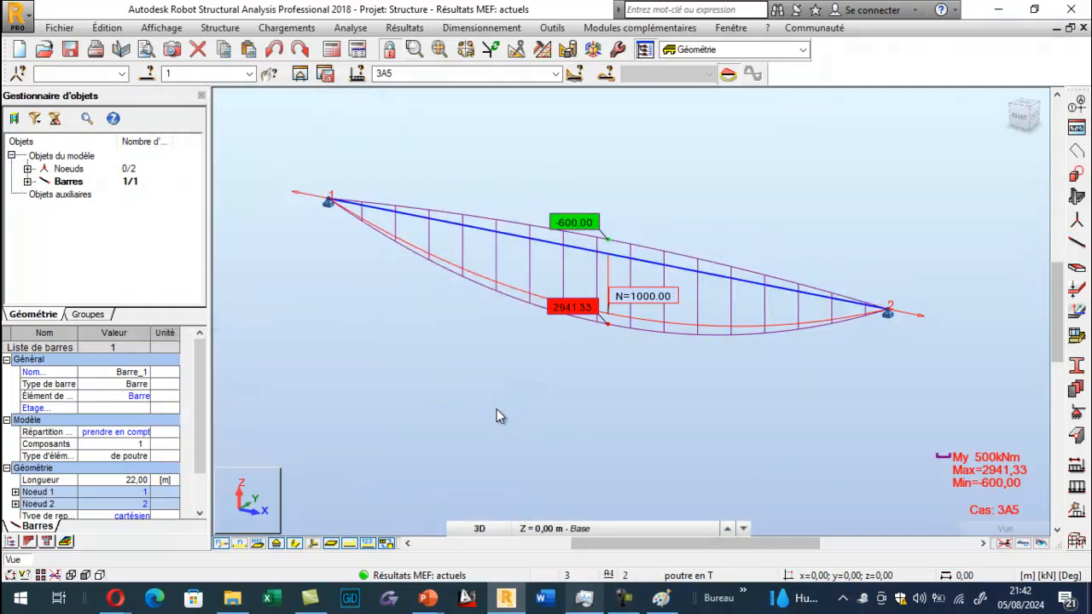
Step: Switch to Paint and start a new blank drawing, discarding the existing cross-section sketch
{"action": "left_click", "coordinate": [584, 597]}
{"action": "left_click", "coordinate": [585, 597]}
{"action": "left_click", "coordinate": [661, 598]}
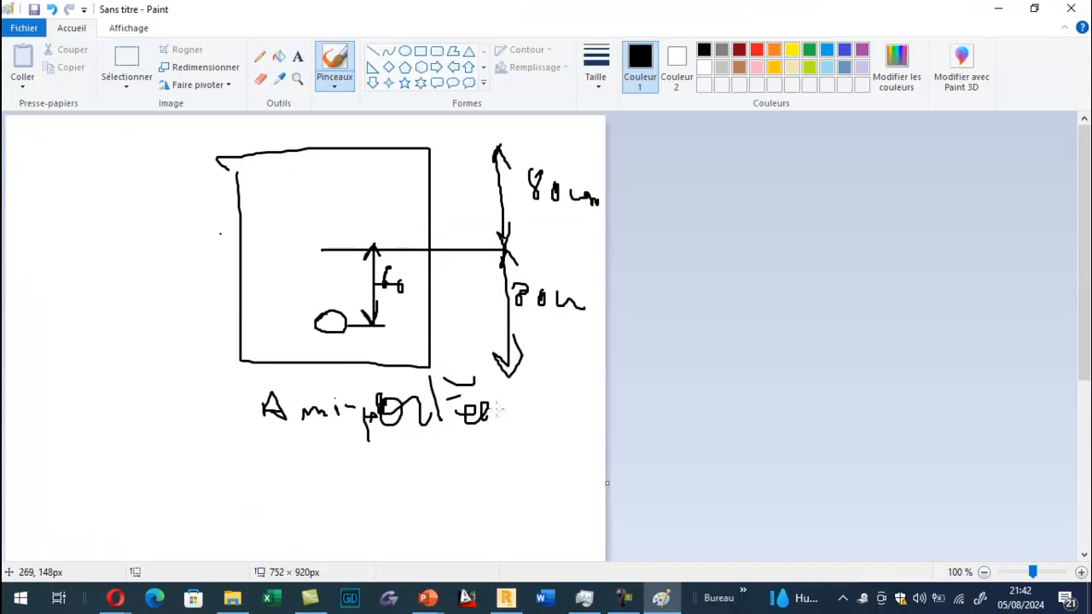
{"action": "key", "text": "alt+f"}
{"action": "key", "text": "Down"}
{"action": "key", "text": "Return"}
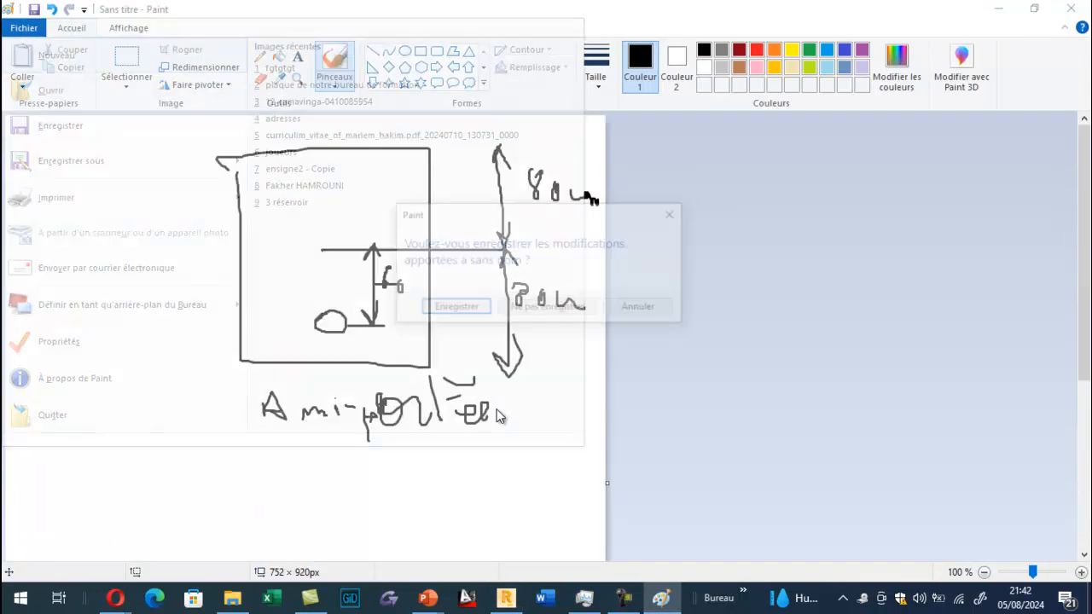
{"action": "key", "text": "n"}
Step: Sketch a girder cross-section with a wide upper flange, haunches, a slender web and a thickened lower heel
{"action": "mouse_move", "coordinate": [168, 164]}
{"action": "left_mouse_down"}
{"action": "mouse_move", "coordinate": [479, 165]}
{"action": "mouse_move", "coordinate": [480, 191]}
{"action": "mouse_move", "coordinate": [466, 204]}
{"action": "mouse_move", "coordinate": [371, 214]}
{"action": "mouse_move", "coordinate": [326, 254]}
{"action": "left_mouse_up"}
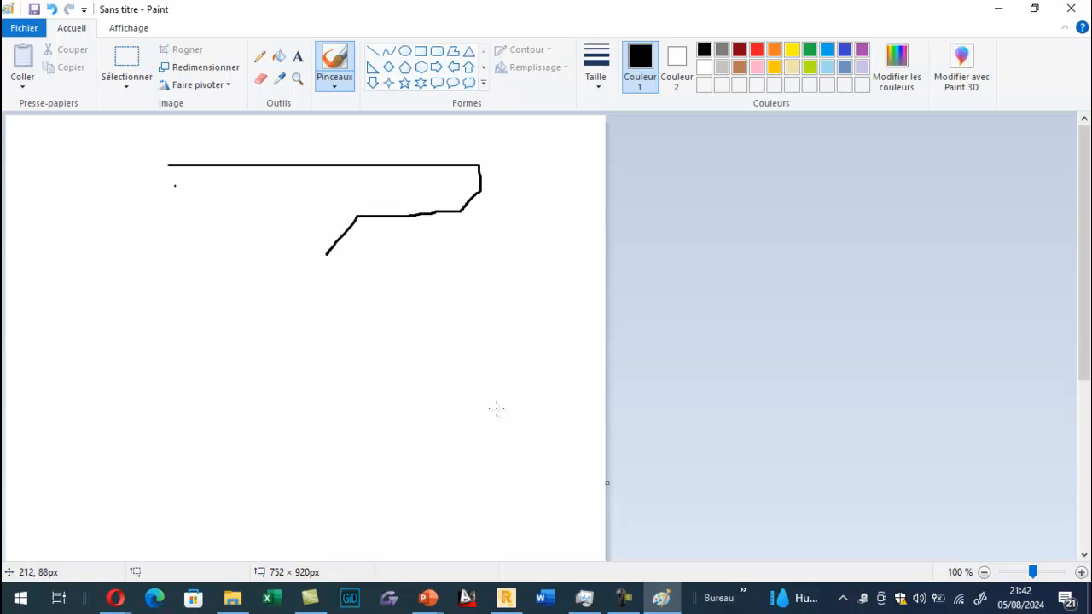
{"action": "mouse_move", "coordinate": [167, 166]}
{"action": "left_mouse_down"}
{"action": "mouse_move", "coordinate": [171, 209]}
{"action": "mouse_move", "coordinate": [288, 220]}
{"action": "mouse_move", "coordinate": [303, 247]}
{"action": "mouse_move", "coordinate": [321, 416]}
{"action": "left_mouse_up"}
{"action": "mouse_move", "coordinate": [326, 254]}
{"action": "left_mouse_down"}
{"action": "mouse_move", "coordinate": [358, 433]}
{"action": "mouse_move", "coordinate": [374, 456]}
{"action": "left_mouse_up"}
{"action": "left_click", "coordinate": [335, 430]}
{"action": "mouse_move", "coordinate": [321, 417]}
{"action": "left_mouse_down"}
{"action": "mouse_move", "coordinate": [292, 465]}
{"action": "mouse_move", "coordinate": [293, 501]}
{"action": "mouse_move", "coordinate": [380, 504]}
{"action": "mouse_move", "coordinate": [379, 465]}
{"action": "left_mouse_up"}
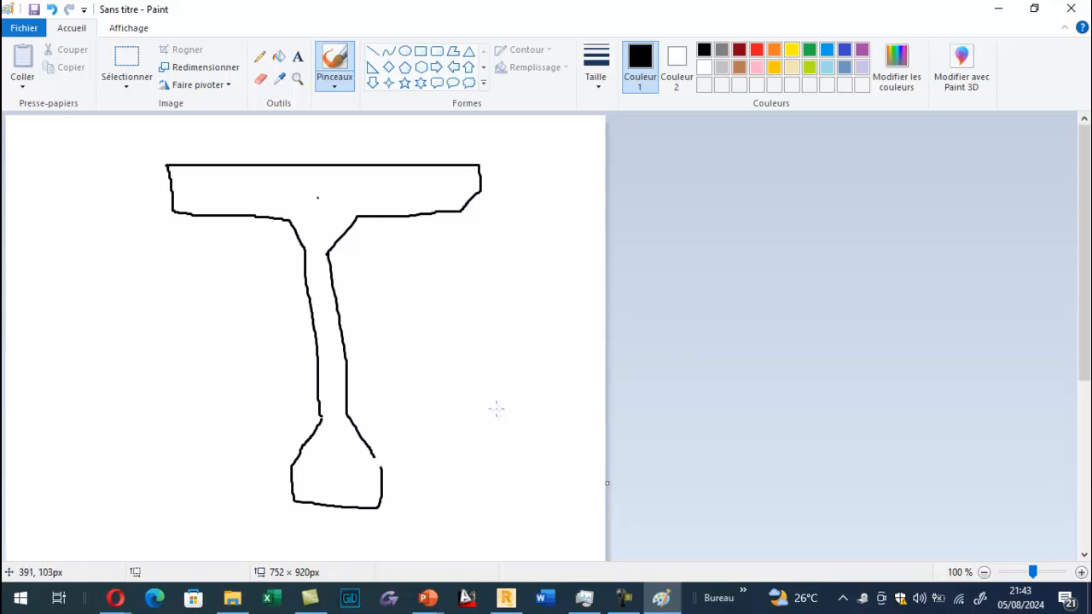
Step: Switch back to Robot Structural Analysis and open the section definition module with an empty solid section
{"action": "key", "text": "alt+Tab"}
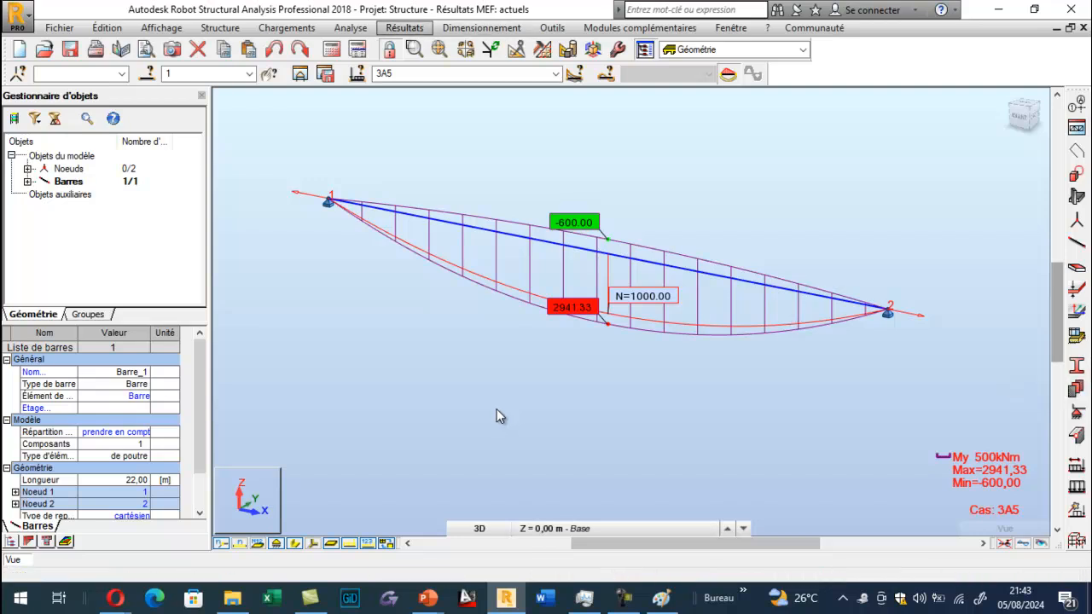
{"action": "key", "text": "Left"}
{"action": "key", "text": "Right"}
{"action": "key", "text": "Right"}
{"action": "key", "text": "Right"}
{"action": "key", "text": "Down"}
{"action": "key", "text": "Down"}
{"action": "key", "text": "Down"}
{"action": "key", "text": "Down"}
{"action": "key", "text": "Down"}
{"action": "key", "text": "Down"}
{"action": "key", "text": "Down"}
{"action": "key", "text": "Down"}
{"action": "key", "text": "Down"}
{"action": "key", "text": "Down"}
{"action": "key", "text": "Down"}
{"action": "key", "text": "Down"}
{"action": "key", "text": "Down"}
{"action": "key", "text": "Up"}
{"action": "key", "text": "Up"}
{"action": "key", "text": "Up"}
{"action": "key", "text": "Down"}
{"action": "key", "text": "Down"}
{"action": "key", "text": "Down"}
{"action": "key", "text": "Down"}
{"action": "key", "text": "Down"}
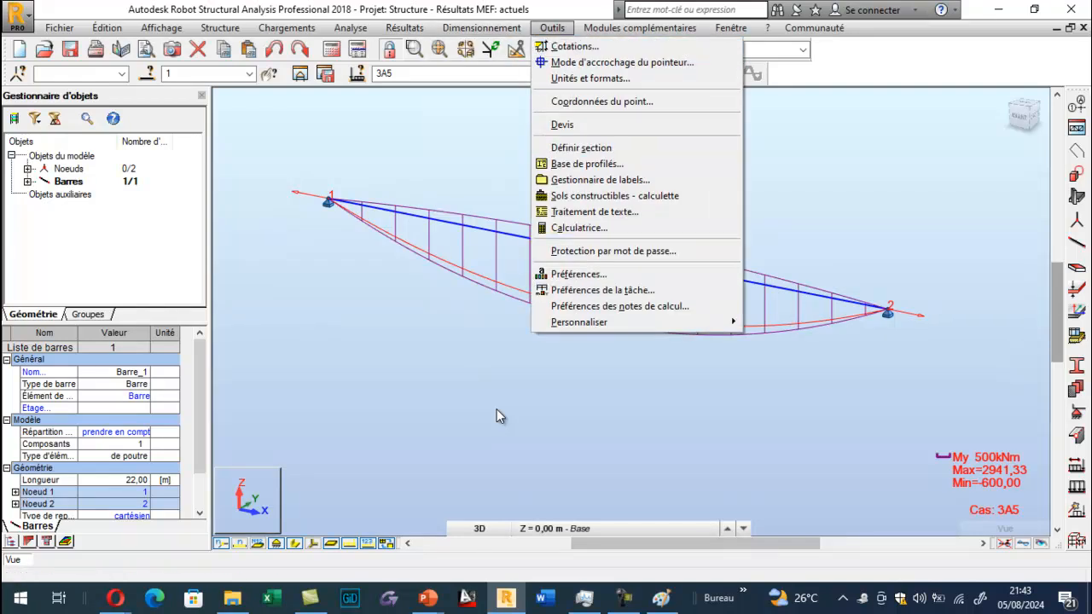
{"action": "key", "text": "Right"}
{"action": "key", "text": "Up"}
{"action": "key", "text": "Up"}
{"action": "key", "text": "Up"}
{"action": "key", "text": "Up"}
{"action": "key", "text": "Up"}
{"action": "key", "text": "Up"}
{"action": "key", "text": "Up"}
{"action": "key", "text": "Up"}
{"action": "key", "text": "Up"}
{"action": "key", "text": "Up"}
{"action": "key", "text": "Return"}
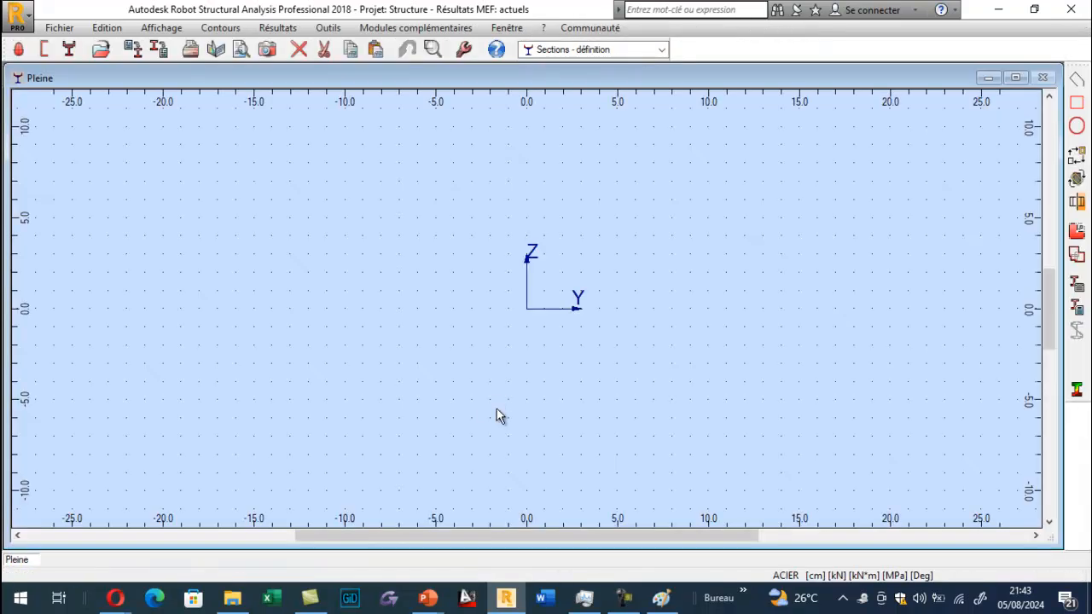
{"action": "scroll", "coordinate": [500, 416], "scroll_direction": "up", "scroll_amount": 1}
{"action": "scroll", "coordinate": [501, 416], "scroll_direction": "down", "scroll_amount": 1}
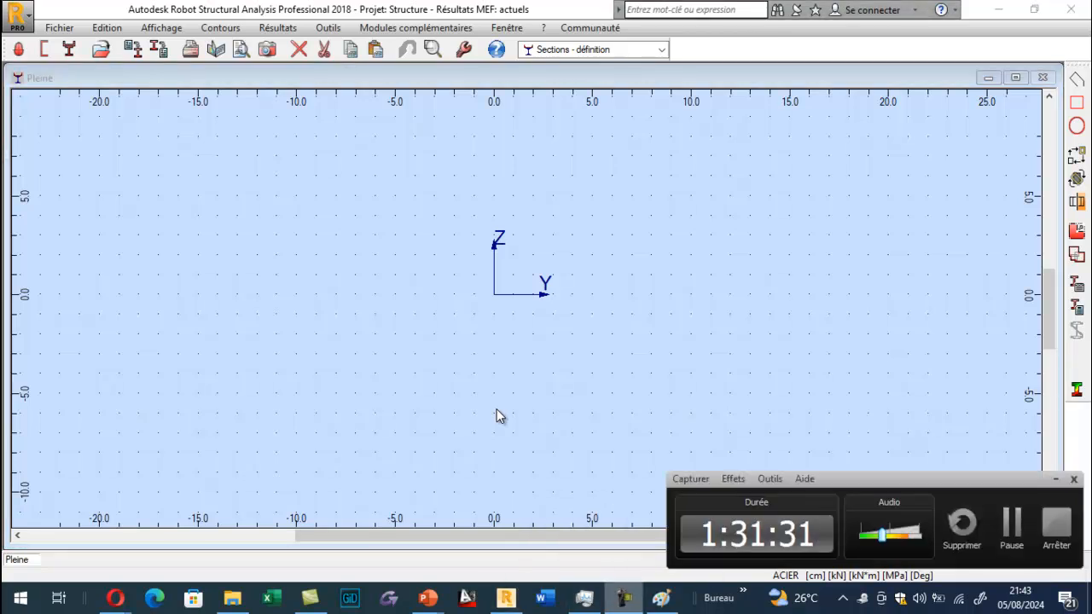
Step: Check the girder sketch in Paint, return to Robot Structural Analysis and start a DXF import into the empty solid section
{"action": "key", "text": "alt+Tab"}
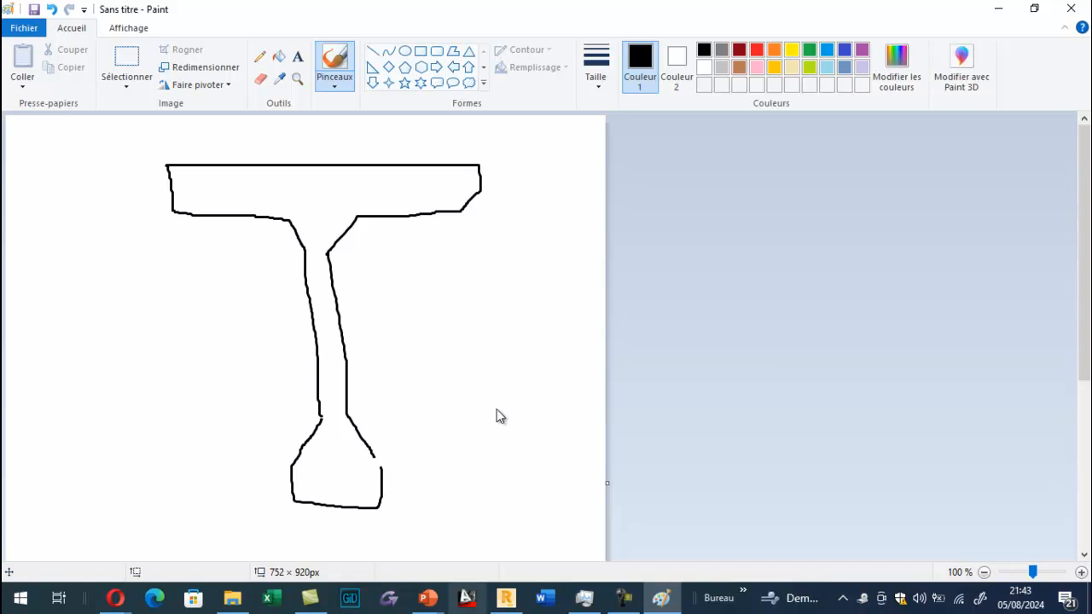
{"action": "key", "text": "alt+Tab"}
{"action": "key", "text": "alt+f"}
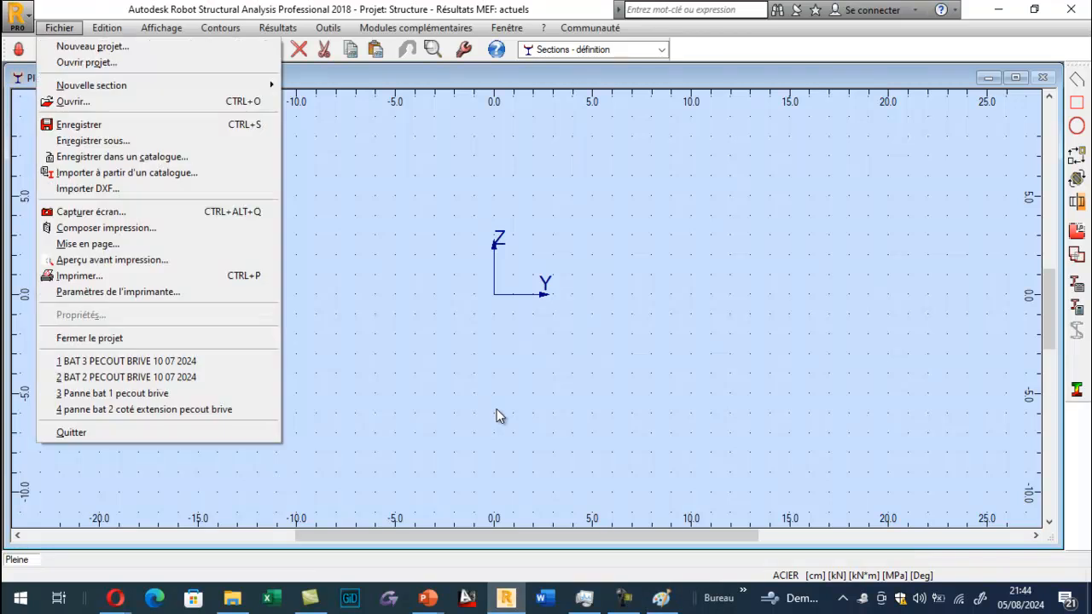
{"action": "key", "text": "Down"}
{"action": "key", "text": "Down"}
{"action": "key", "text": "Down"}
{"action": "key", "text": "Down"}
{"action": "key", "text": "Down"}
{"action": "key", "text": "Down"}
{"action": "key", "text": "Down"}
{"action": "key", "text": "Down"}
{"action": "key", "text": "Down"}
{"action": "key", "text": "Down"}
{"action": "key", "text": "Down"}
{"action": "key", "text": "Down"}
{"action": "key", "text": "Up"}
{"action": "key", "text": "Up"}
{"action": "key", "text": "Up"}
{"action": "key", "text": "Return"}
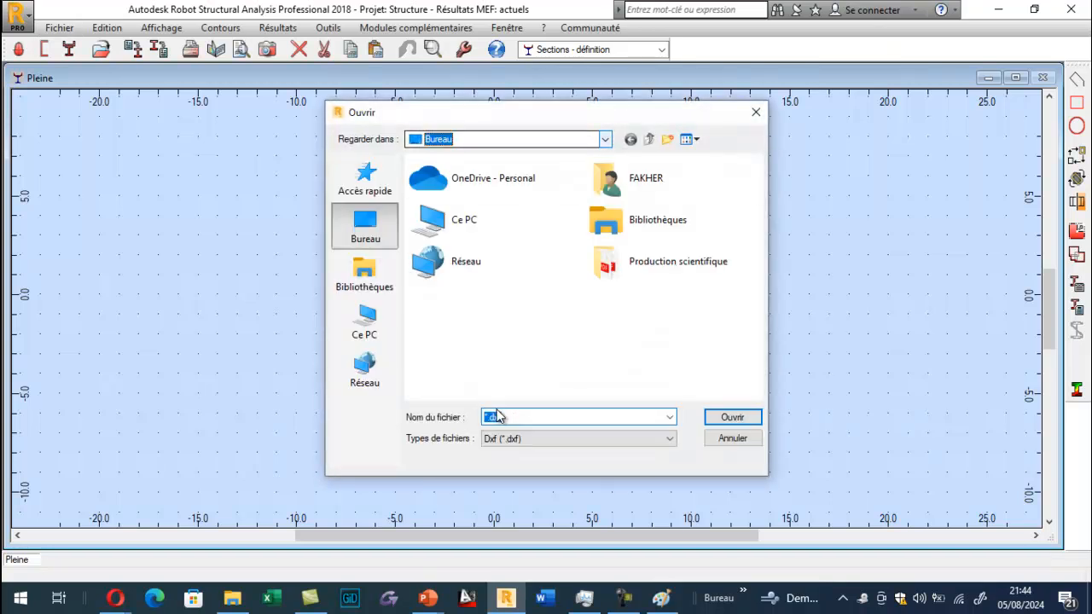
Step: Import the "Poutre FRSA 200 x 70" DXF from DATA (D:), folder "Centre de formation en ligne", with 36 arc divisions per 360° and minimum 3
{"action": "key", "text": "F4"}
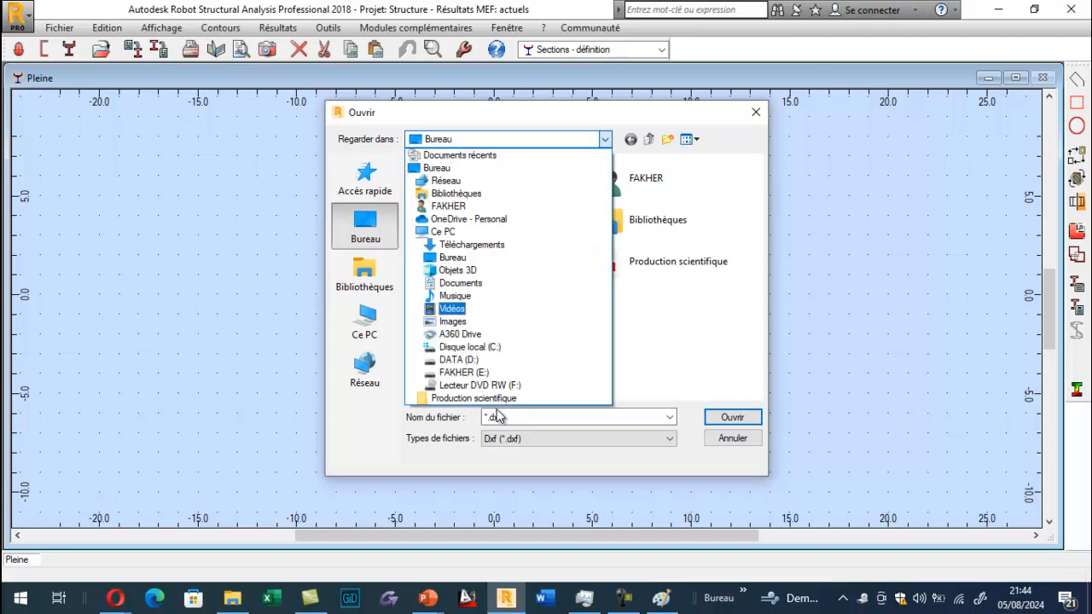
{"action": "left_click", "coordinate": [459, 360]}
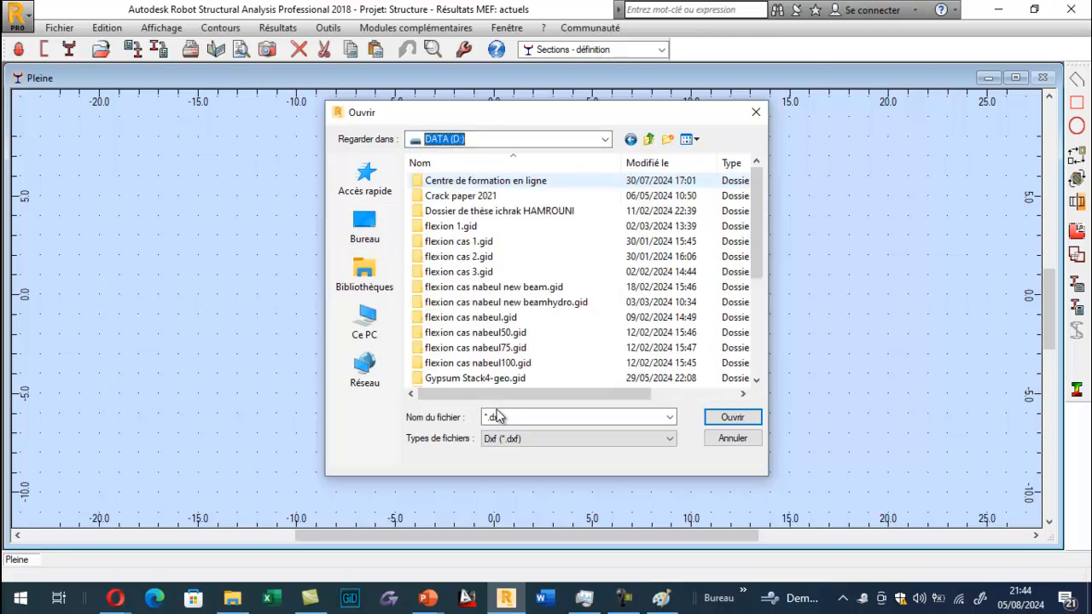
{"action": "double_click", "coordinate": [485, 180]}
{"action": "scroll", "coordinate": [484, 187], "scroll_direction": "down", "scroll_amount": 20}
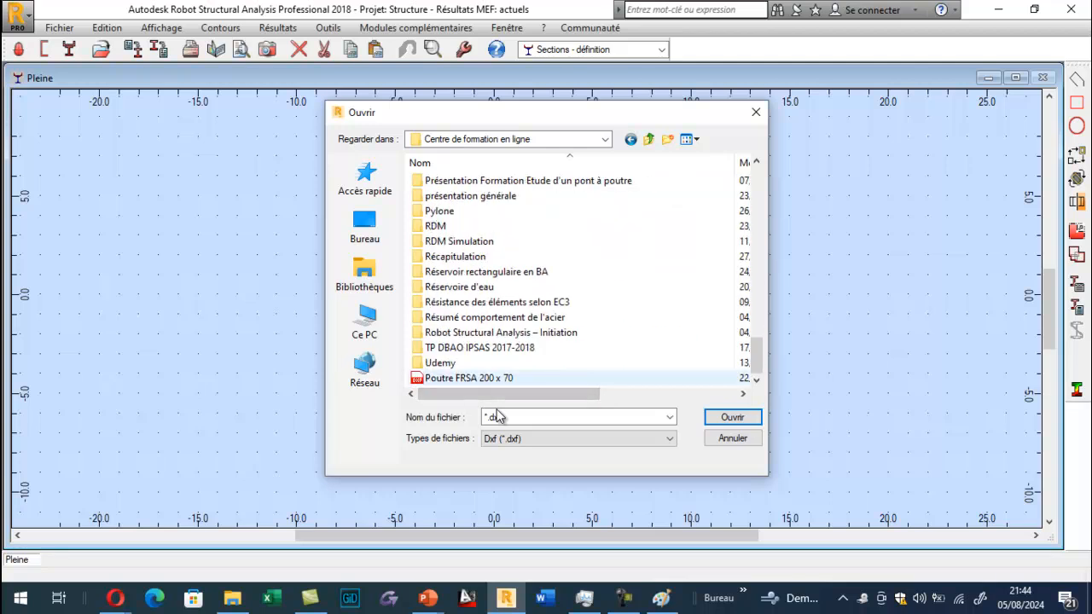
{"action": "left_click", "coordinate": [468, 378]}
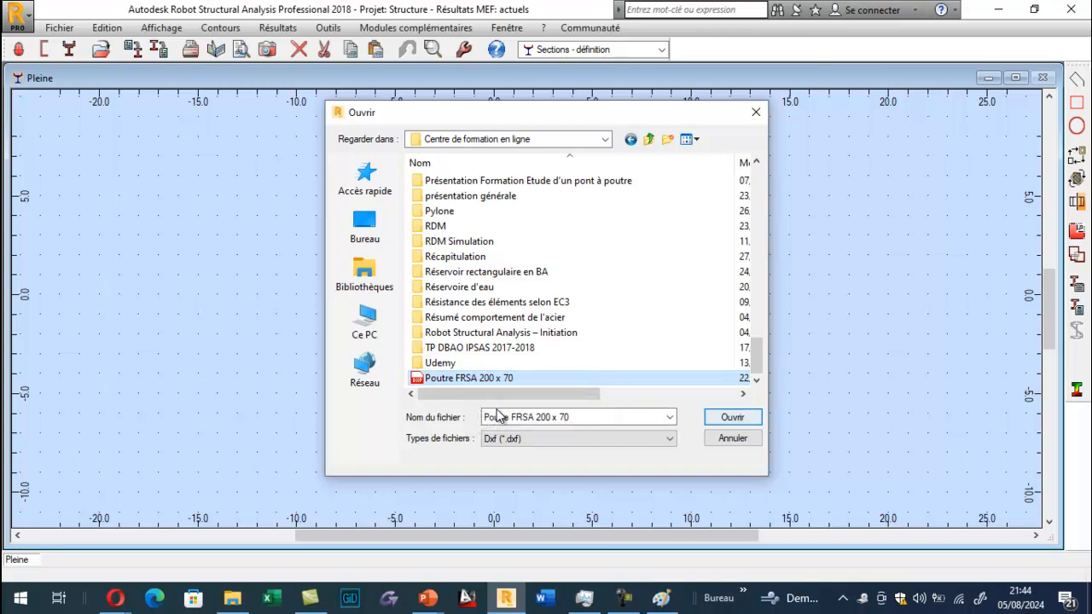
{"action": "key", "text": "Return"}
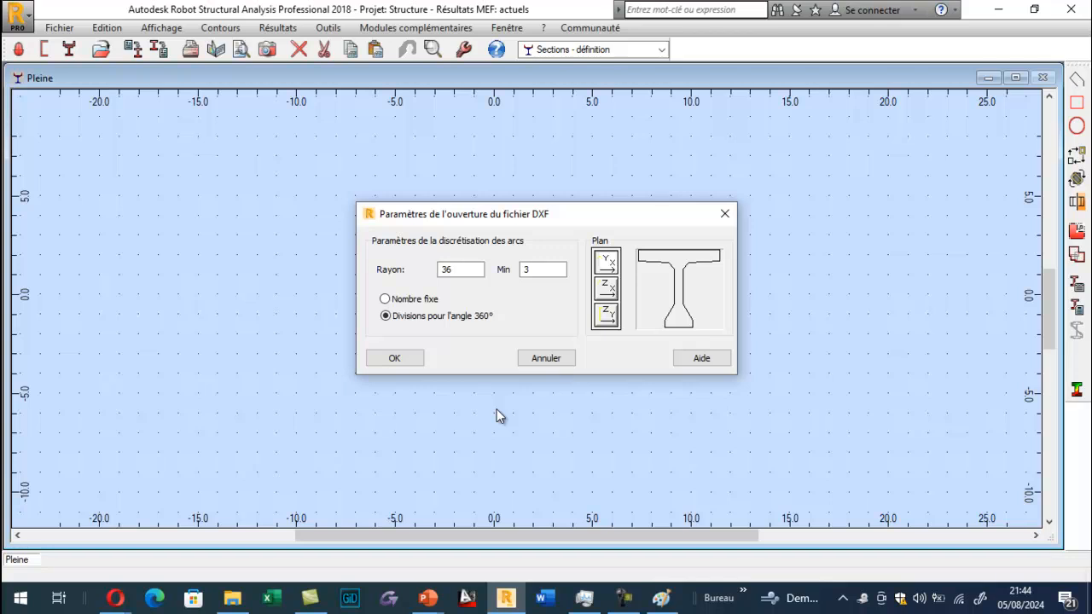
{"action": "key", "text": "Return"}
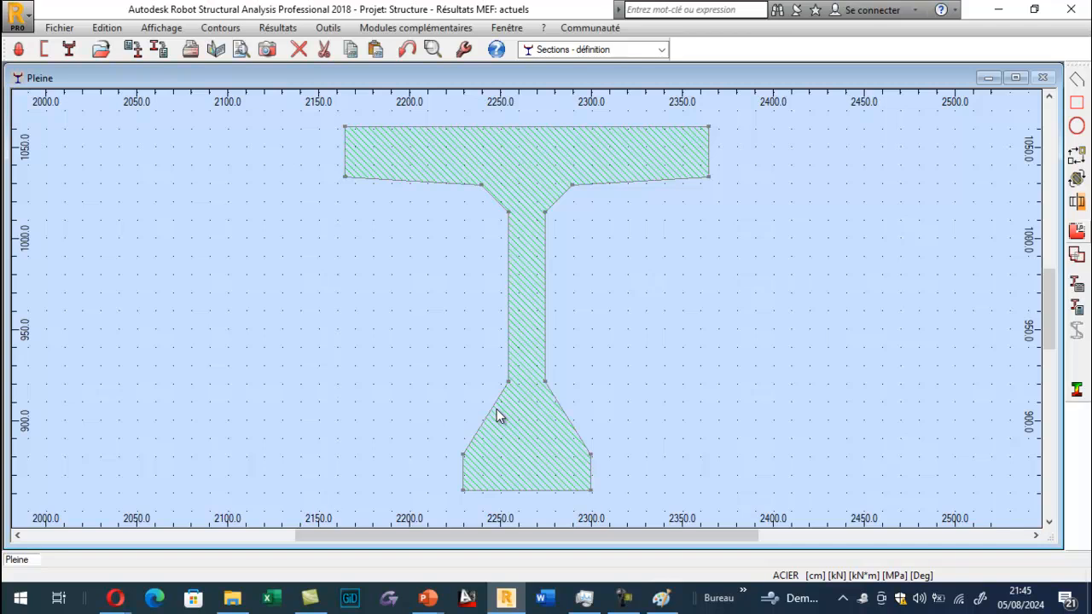
Step: Calculate the section's properties, including torsional inertia, shear stiffness coefficients, and the shear and plastic resistance factors
{"action": "left_click", "coordinate": [1077, 286]}
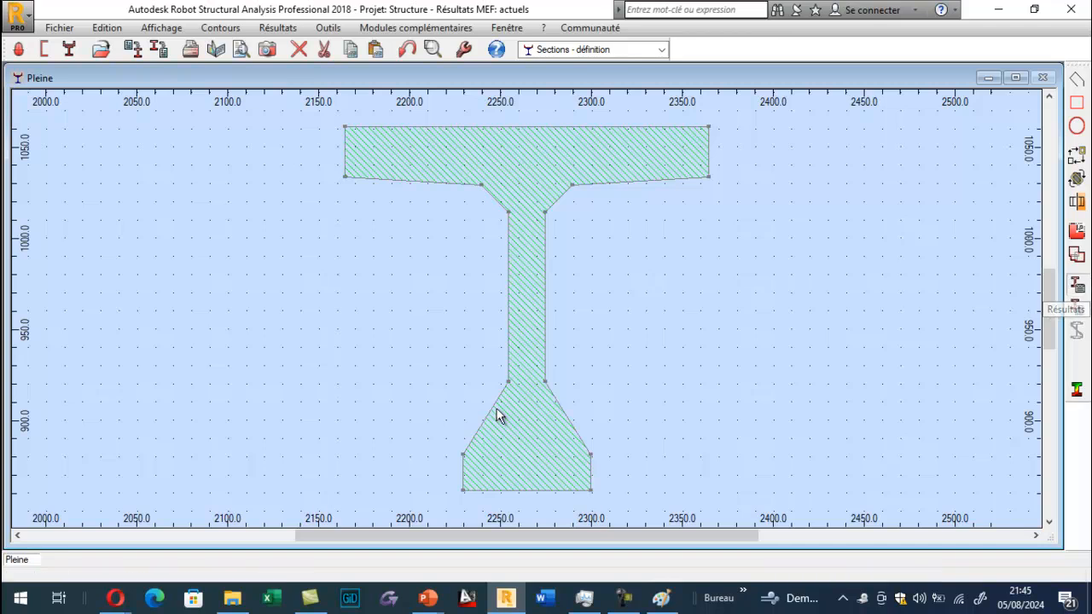
{"action": "left_click", "coordinate": [825, 412]}
{"action": "left_click", "coordinate": [824, 395]}
{"action": "left_click", "coordinate": [824, 378]}
{"action": "left_click", "coordinate": [824, 362]}
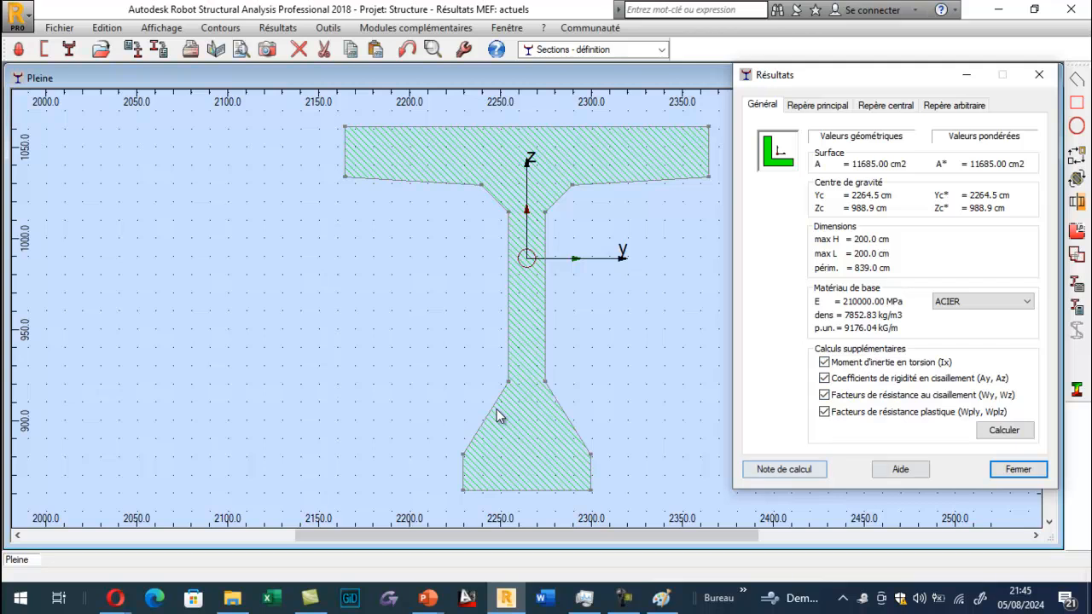
{"action": "left_click", "coordinate": [1006, 430]}
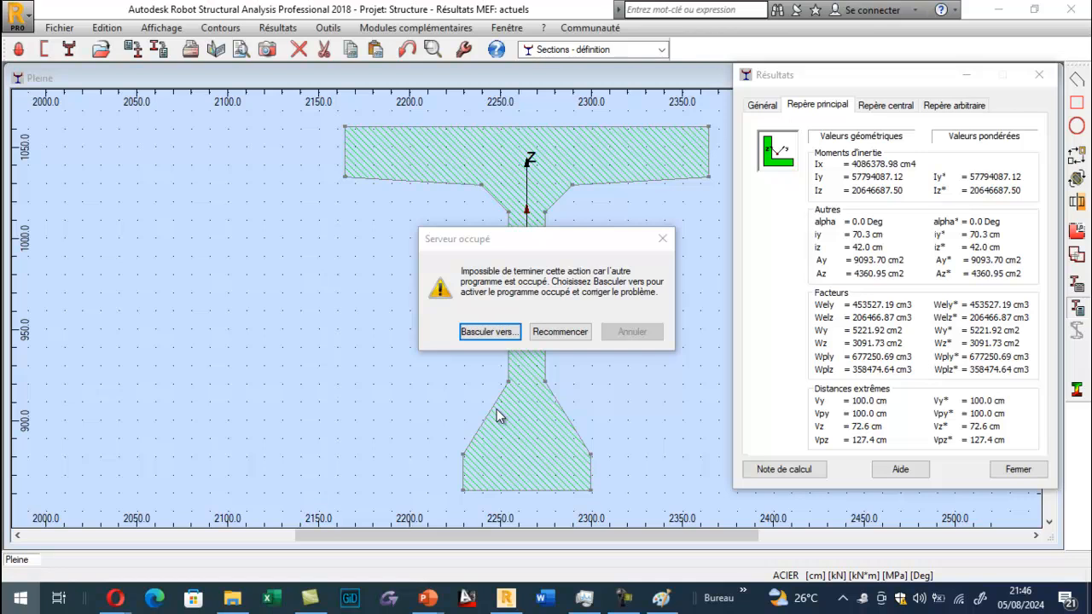
Step: Dismiss the busy-server dialog and bring up the section's calculation note
{"action": "key", "text": "super"}
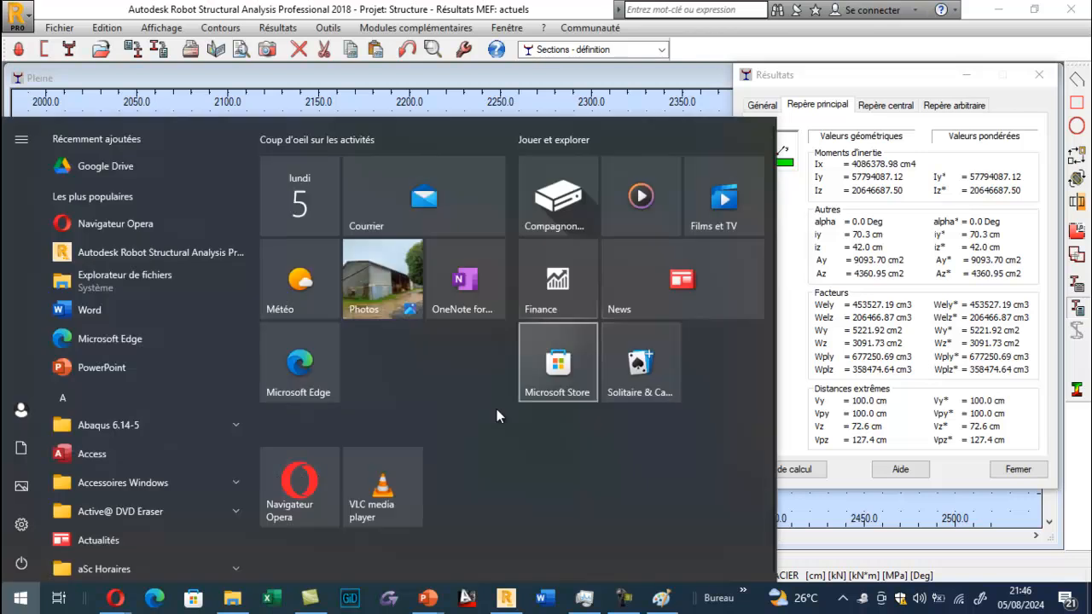
{"action": "key", "text": "Right"}
{"action": "key", "text": "Up"}
{"action": "key", "text": "Return"}
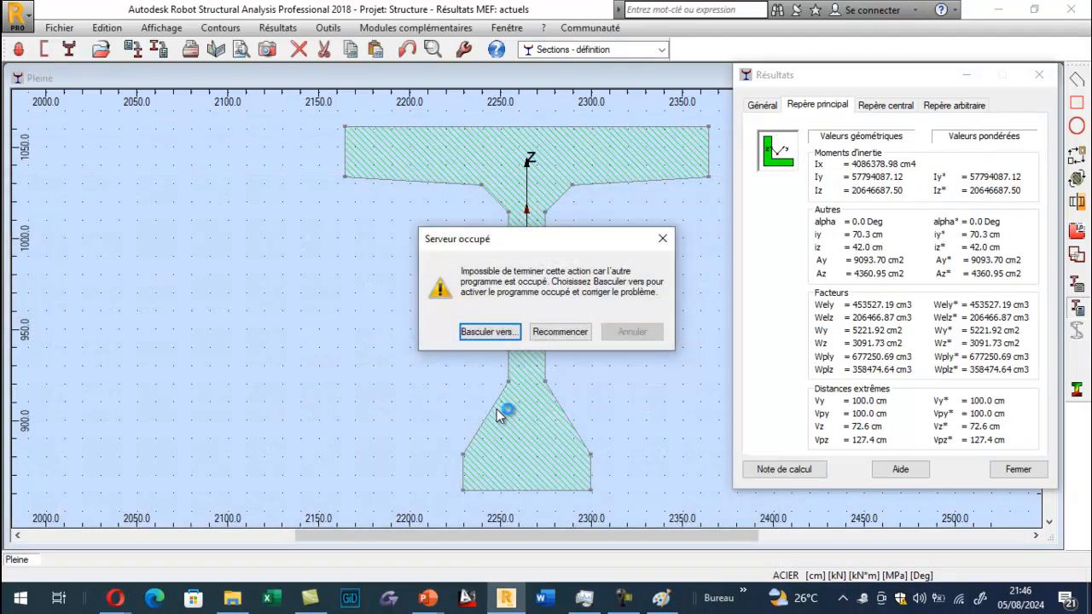
{"action": "key", "text": "super"}
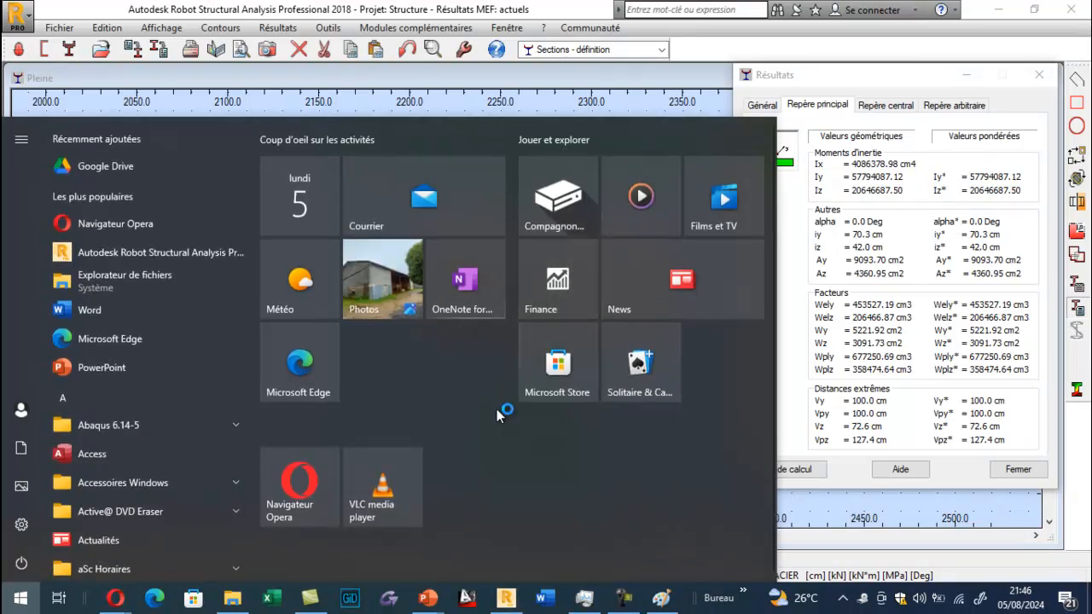
{"action": "key", "text": "Escape"}
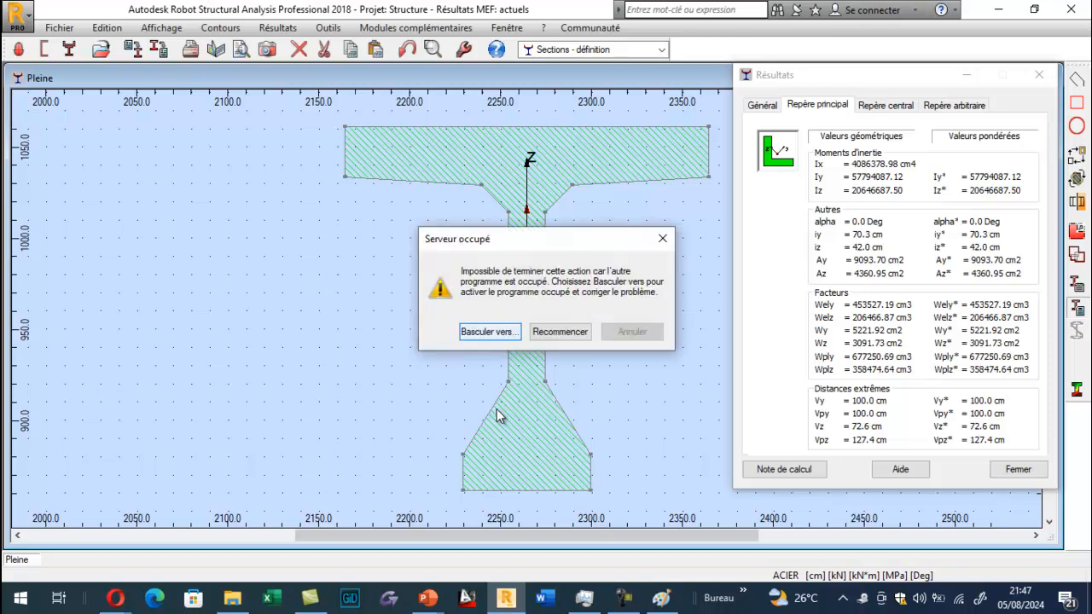
{"action": "key", "text": "Return"}
{"action": "key", "text": "Escape"}
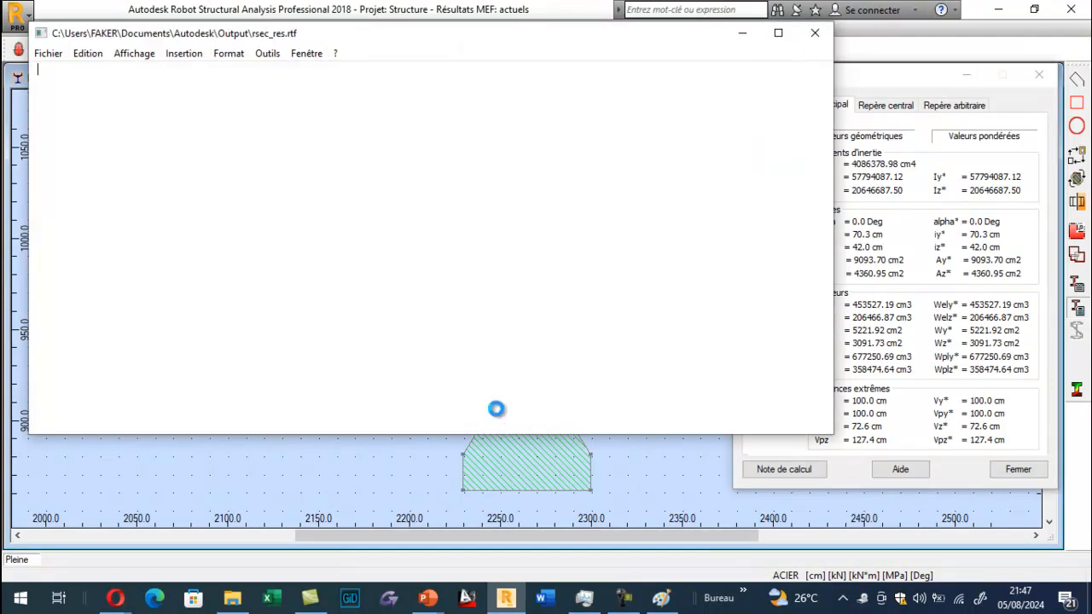
Step: Review the calculation note through the arbitrary-axis properties, then close the note and the section results
{"action": "scroll", "coordinate": [497, 410], "scroll_direction": "down", "scroll_amount": 20}
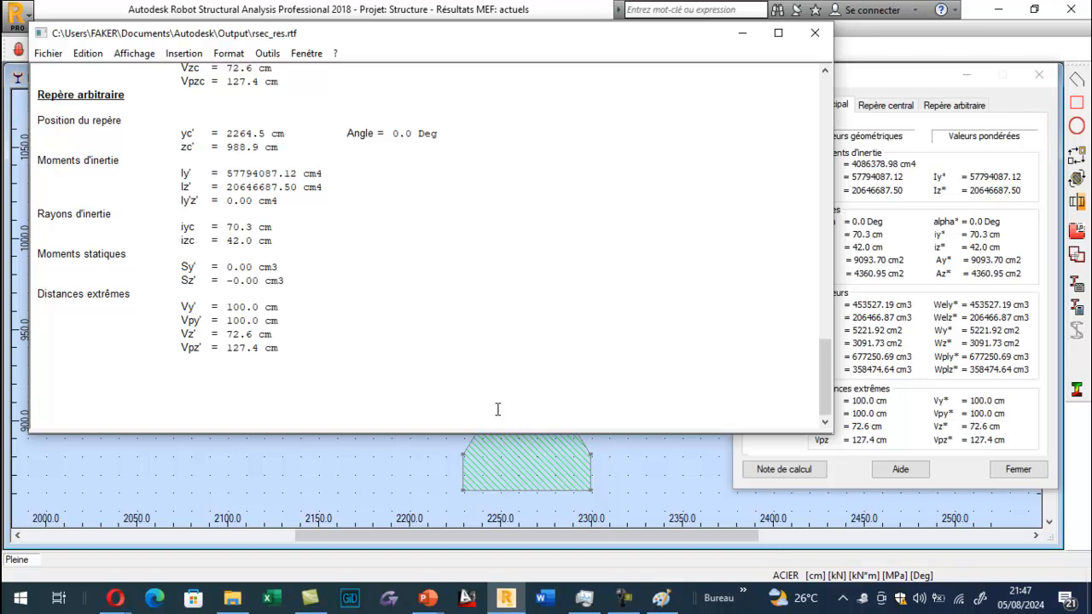
{"action": "key", "text": "super+1"}
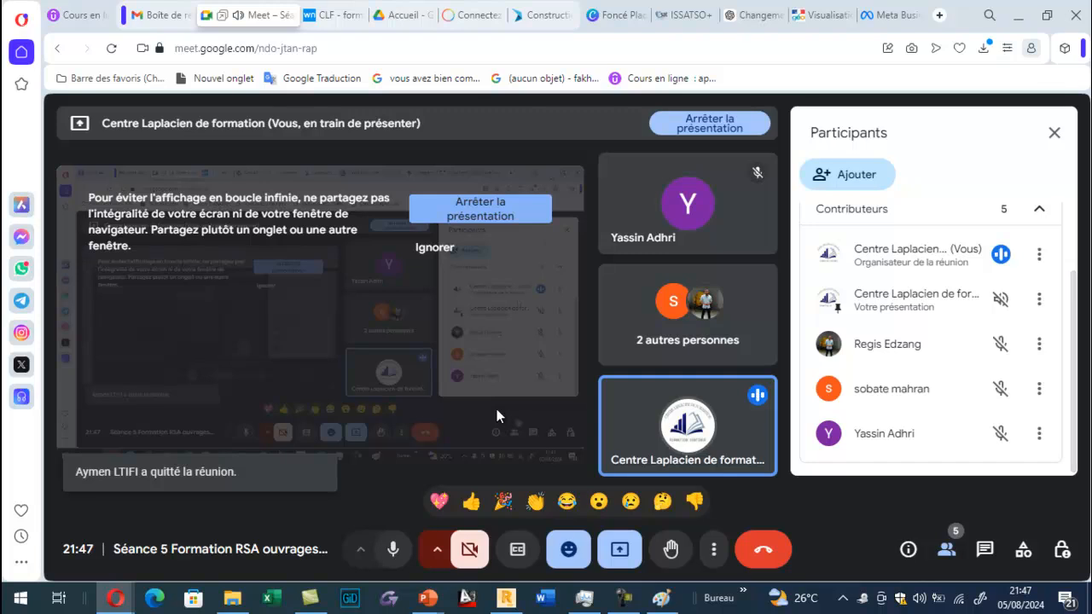
{"action": "key", "text": "alt+Tab"}
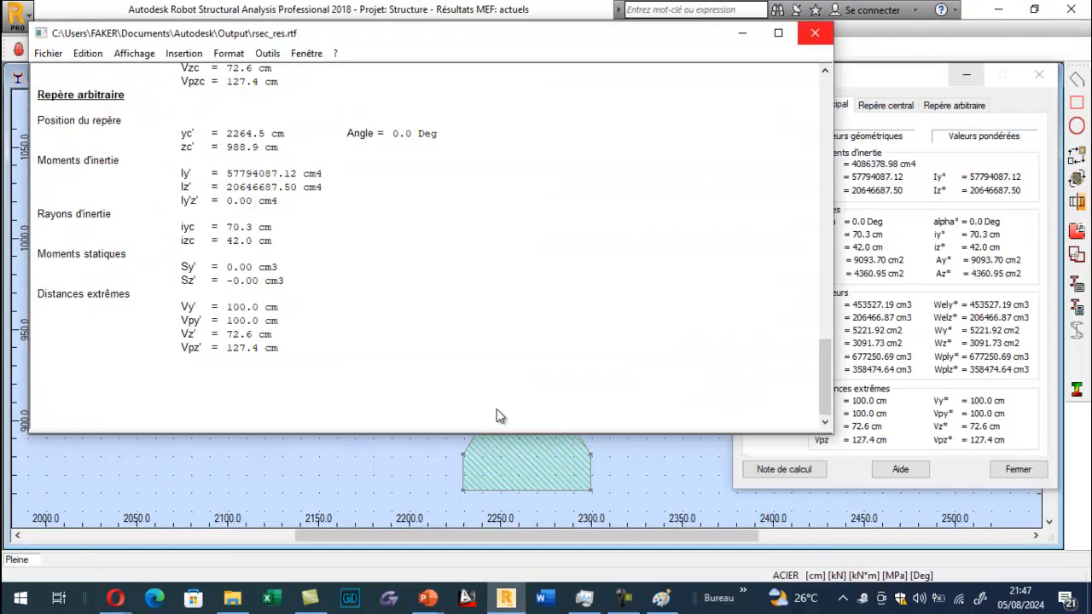
{"action": "key", "text": "alt+F4"}
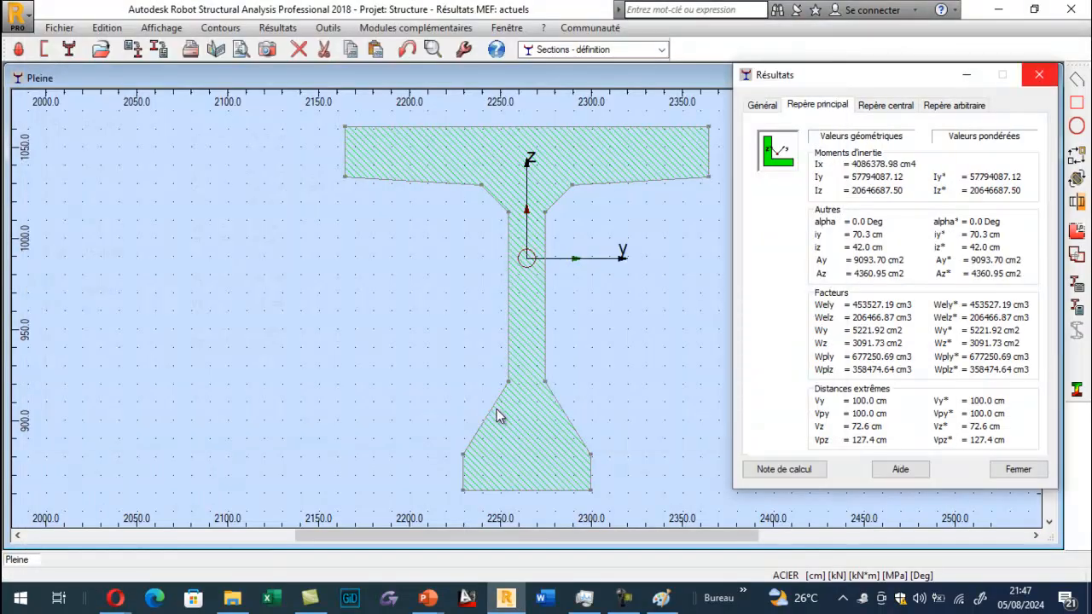
{"action": "key", "text": "alt+F4"}
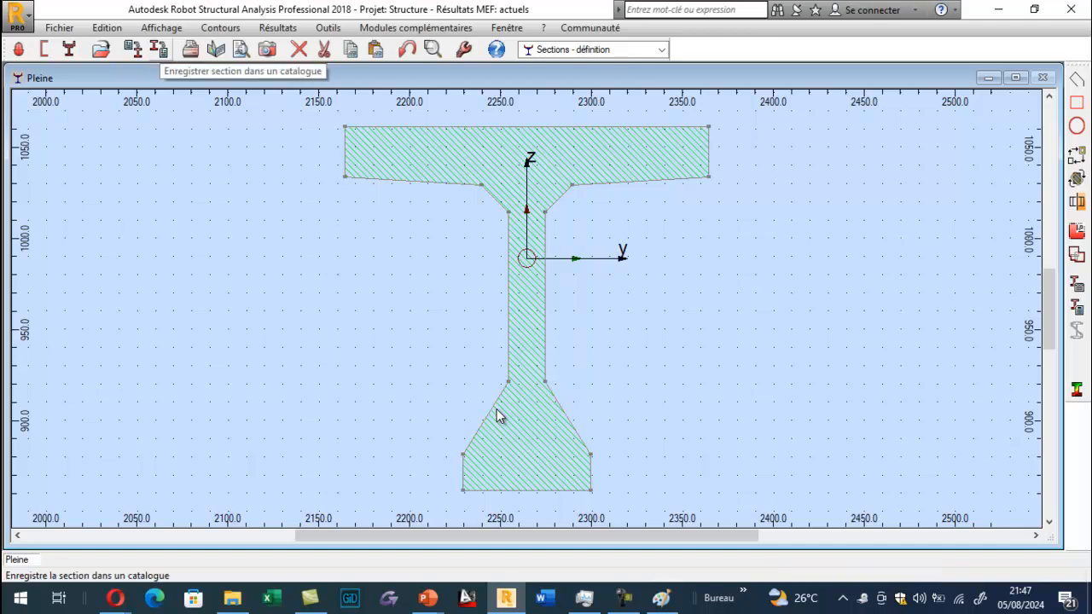
Step: Save the section in the Utilisateur catalogue under the name PFOB with dimensions 100, 200 and 70
{"action": "left_click", "coordinate": [158, 48]}
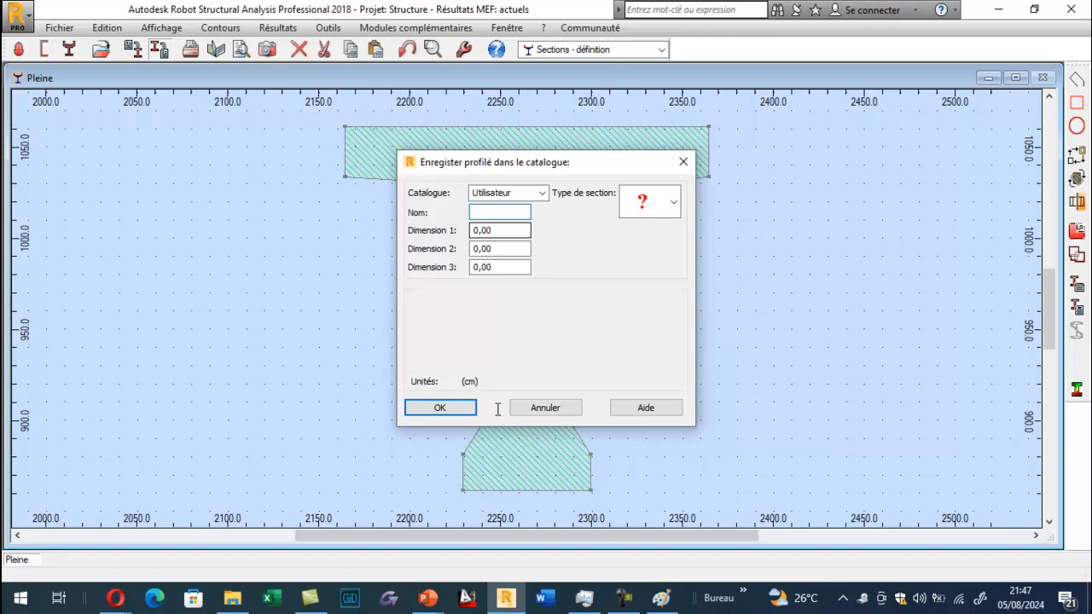
{"action": "type", "text": "PFOB"}
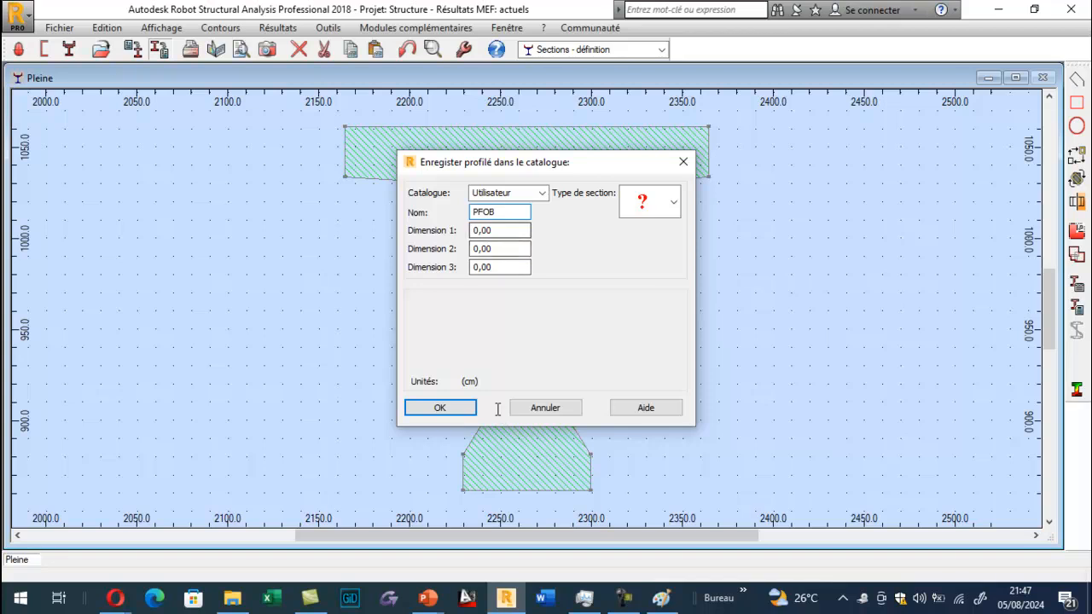
{"action": "key", "text": "Tab"}
{"action": "type", "text": "100"}
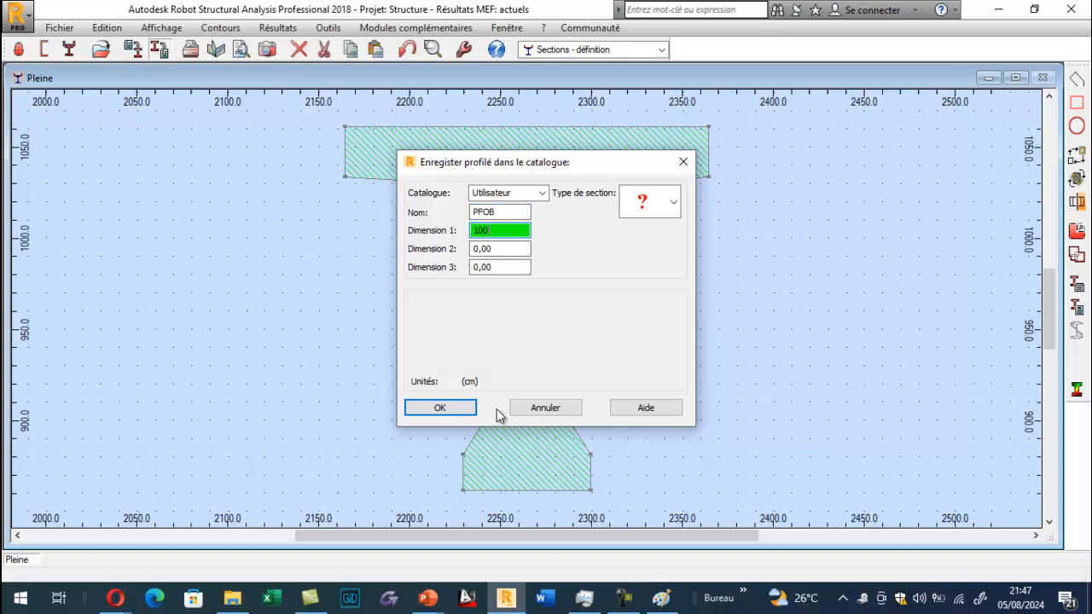
{"action": "key", "text": "Tab"}
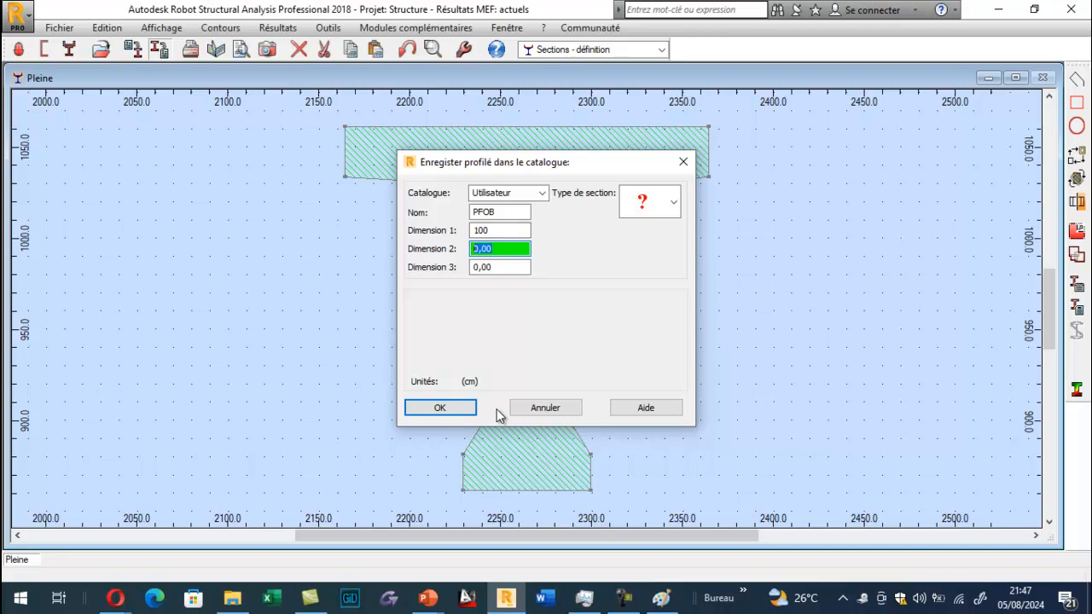
{"action": "type", "text": "200"}
{"action": "key", "text": "Tab"}
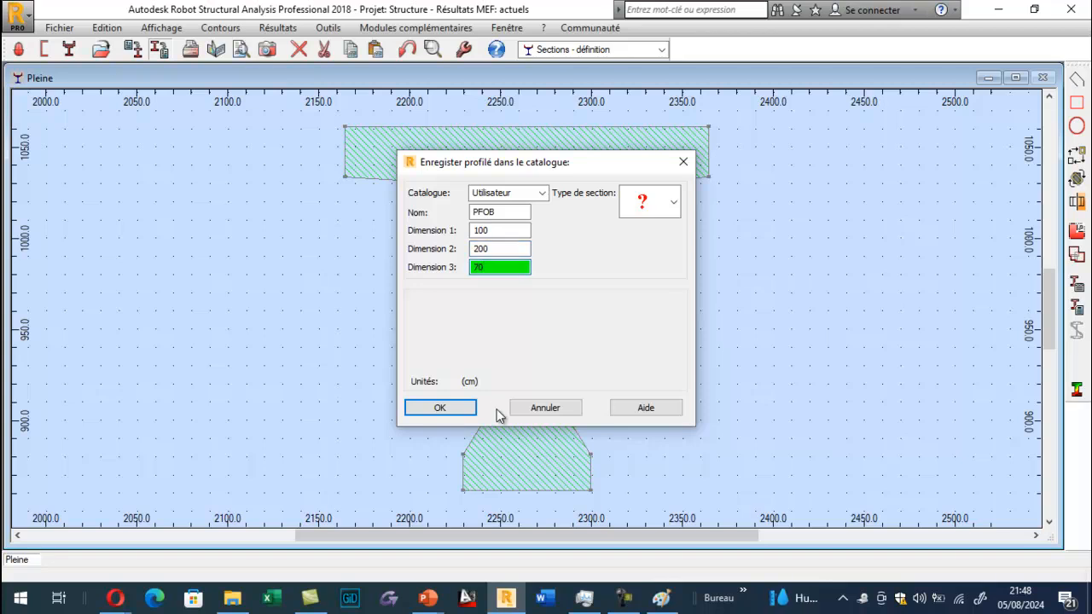
{"action": "type", "text": "70"}
{"action": "key", "text": "Return"}
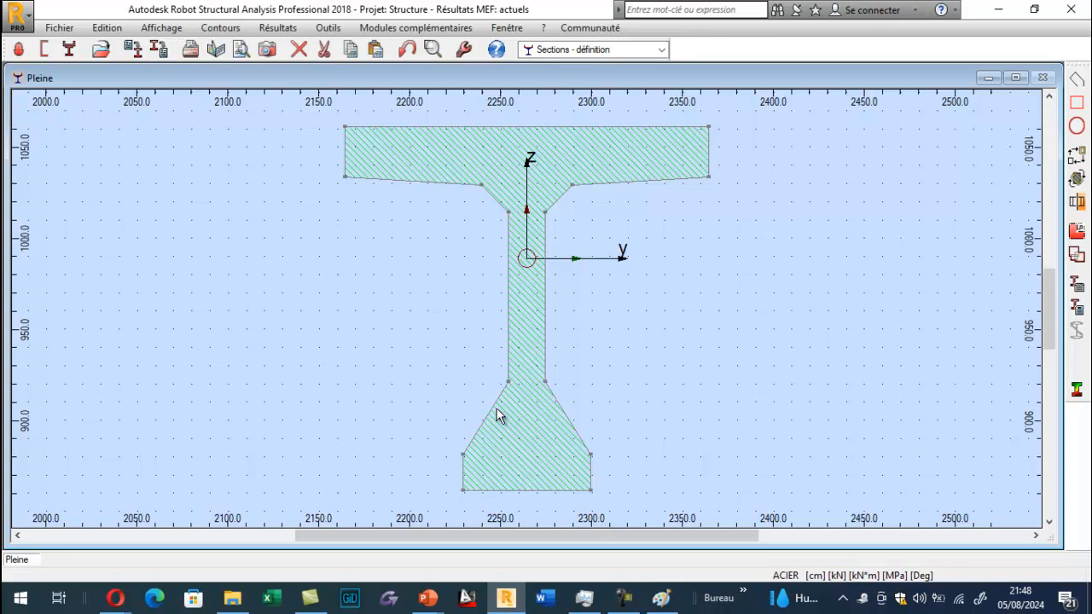
Step: Return to the Géométrie layout and display the beam's profile shape in the 3D view, examining its end near node 2
{"action": "left_click", "coordinate": [661, 50]}
{"action": "left_click", "coordinate": [563, 76]}
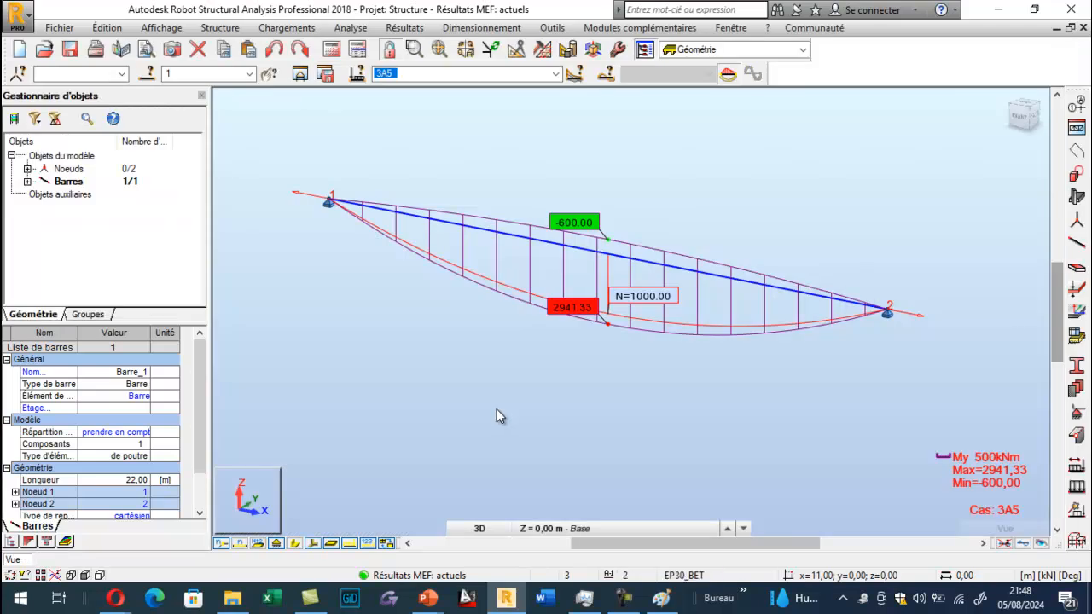
{"action": "key", "text": "ctrl+alt+p"}
{"action": "scroll", "coordinate": [500, 416], "scroll_direction": "up", "scroll_amount": 5}
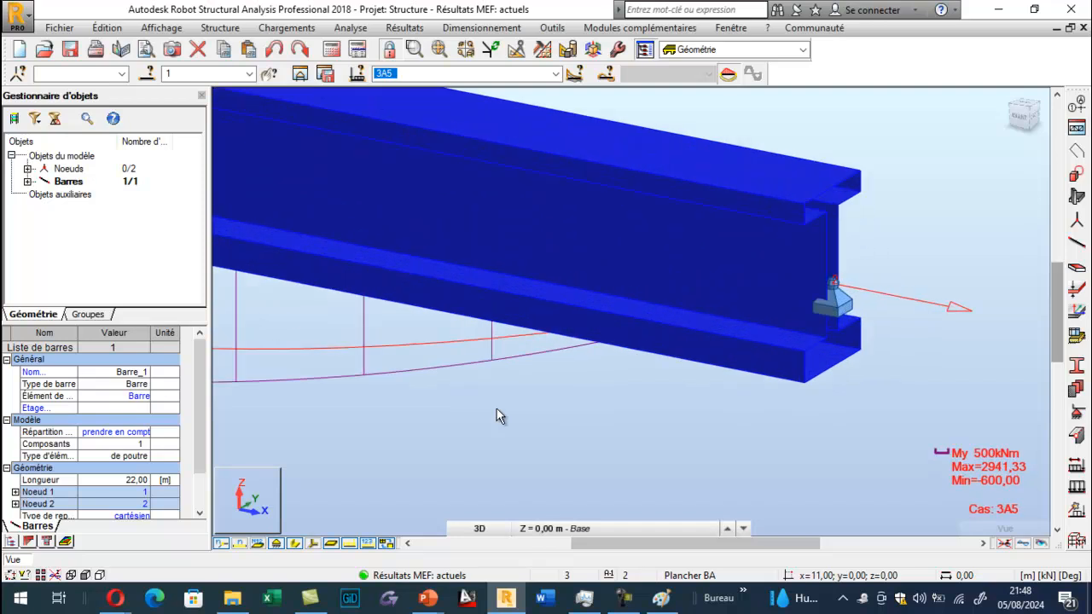
{"action": "scroll", "coordinate": [500, 416], "scroll_direction": "down", "scroll_amount": 2}
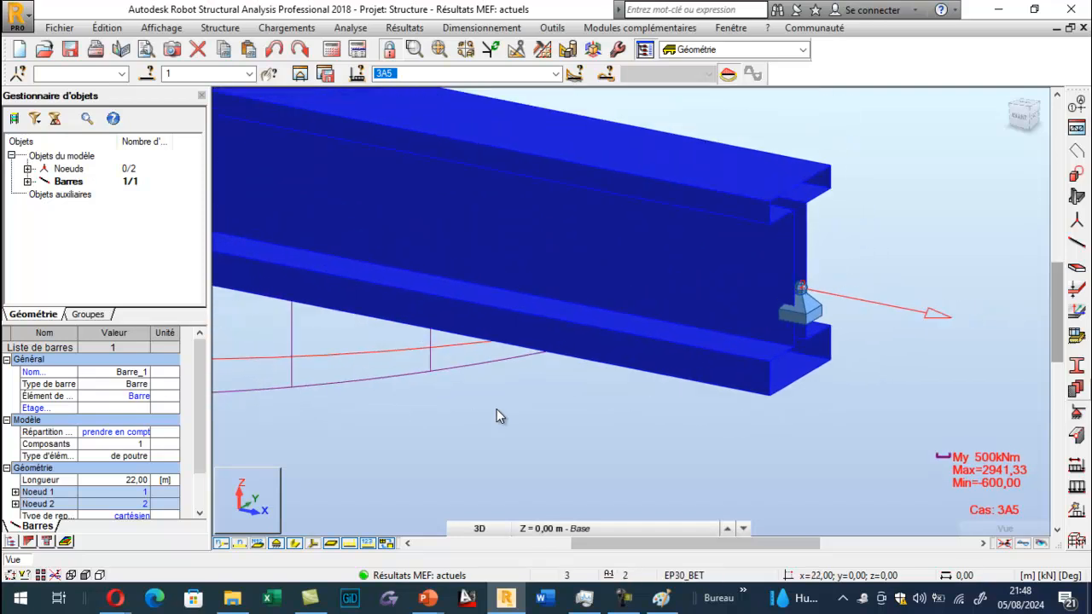
Step: Start a new section definition for bar 1 and set its profile type to Acier
{"action": "left_click", "coordinate": [1077, 366]}
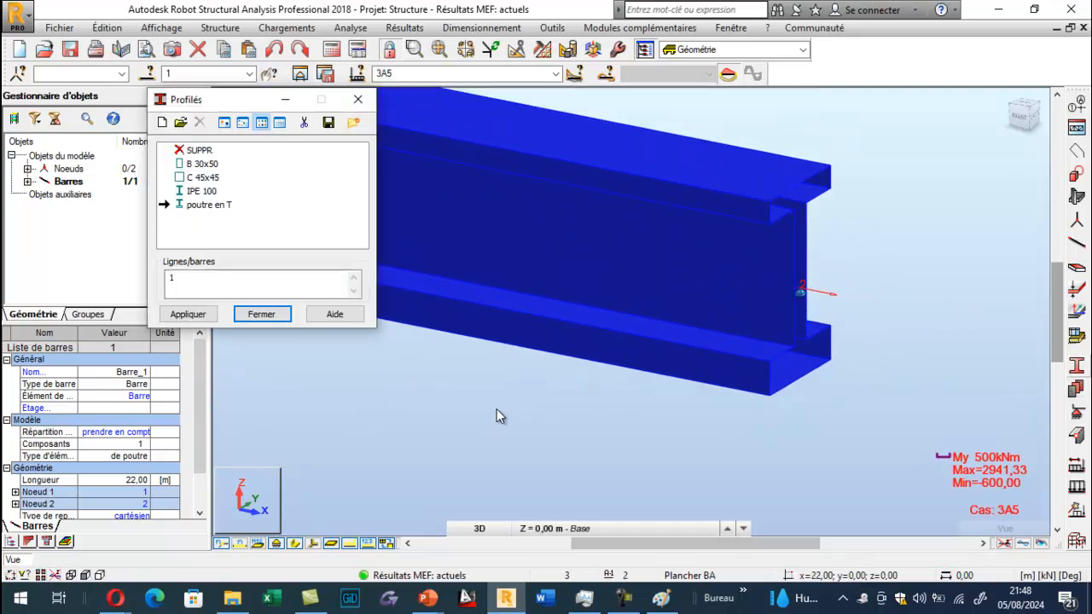
{"action": "left_click", "coordinate": [204, 177]}
{"action": "left_click", "coordinate": [162, 123]}
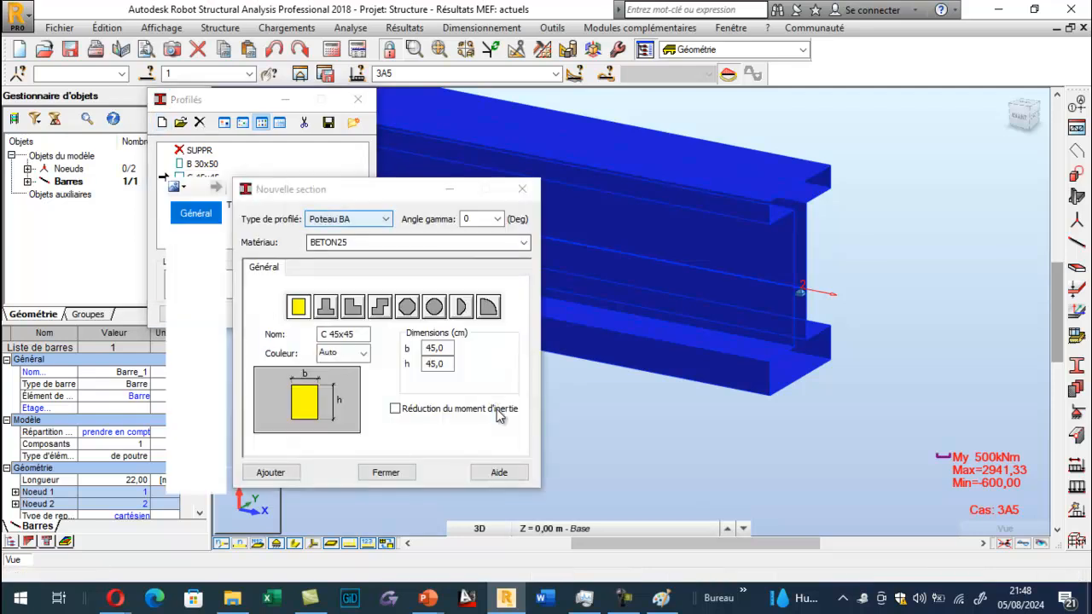
{"action": "left_click", "coordinate": [386, 220]}
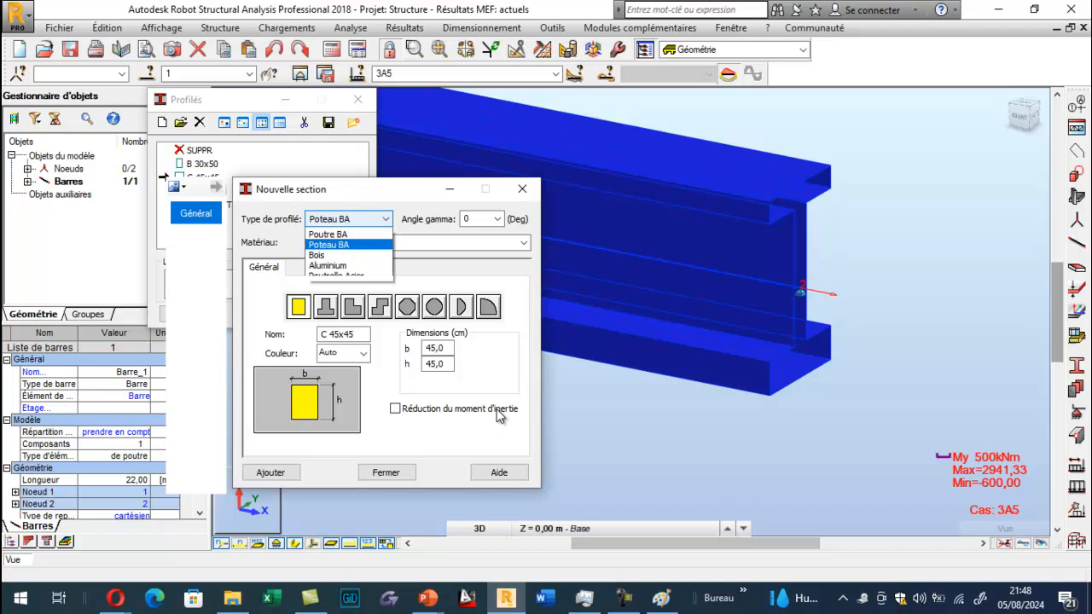
{"action": "left_click", "coordinate": [329, 244]}
{"action": "left_click", "coordinate": [375, 220]}
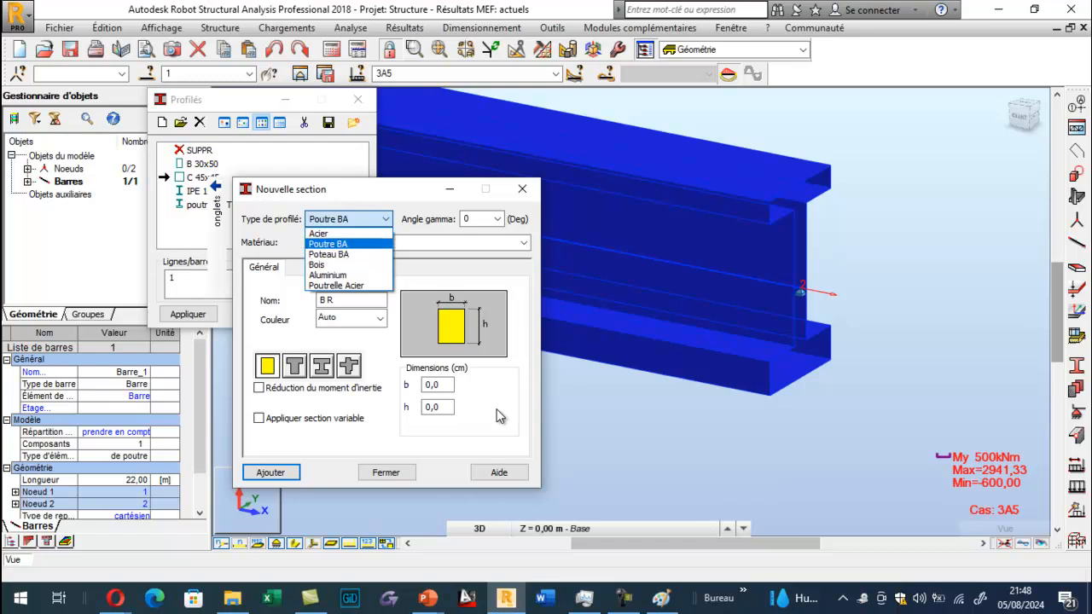
{"action": "key", "text": "Return"}
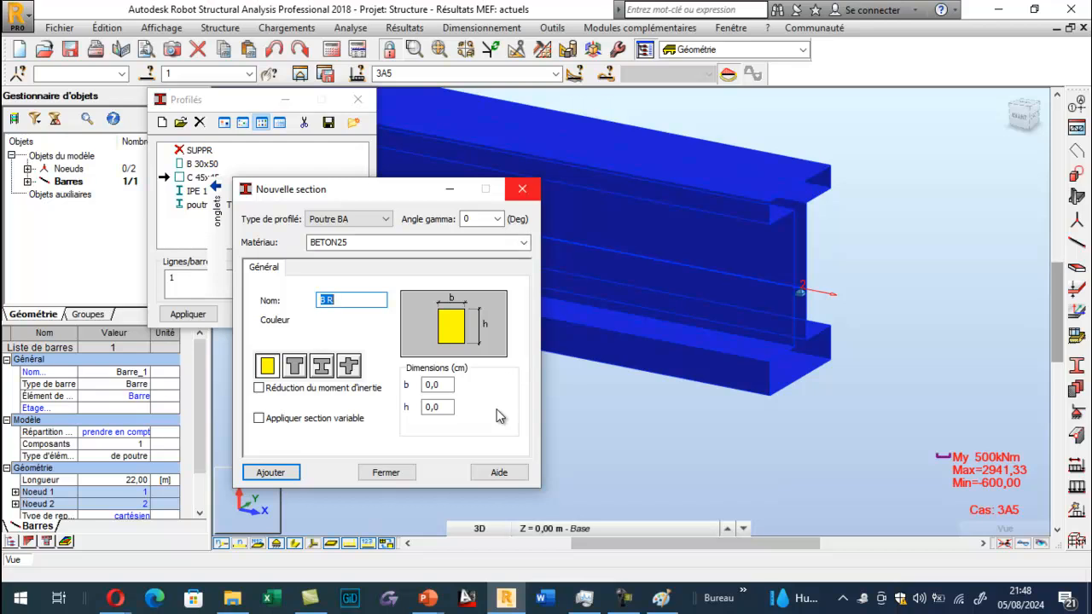
{"action": "key", "text": "shift+Tab"}
{"action": "key", "text": "shift+Tab"}
{"action": "key", "text": "alt+Down"}
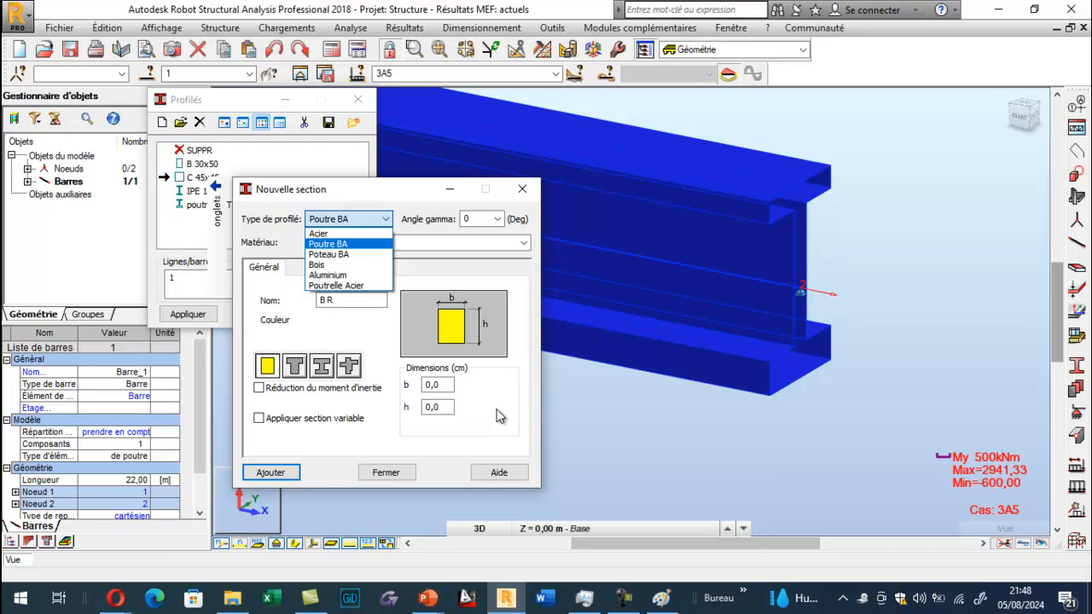
{"action": "key", "text": "Up"}
{"action": "key", "text": "Return"}
Step: Switch the new section's profile database to Utilisateur
{"action": "key", "text": "Tab"}
{"action": "key", "text": "alt+Down"}
{"action": "key", "text": "Down"}
{"action": "key", "text": "Down"}
{"action": "key", "text": "Down"}
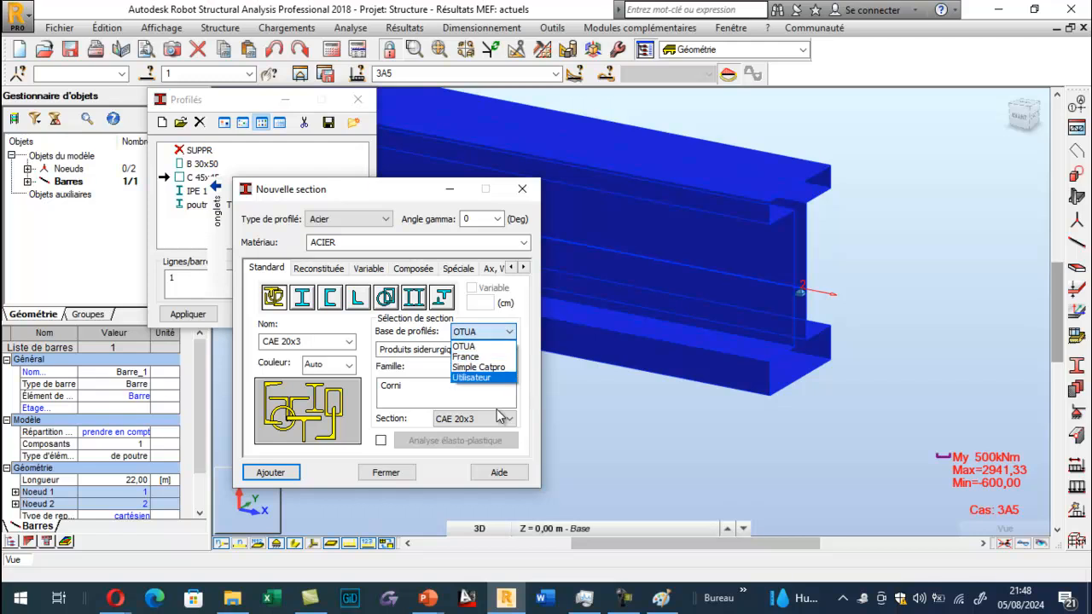
{"action": "key", "text": "Return"}
Step: Choose the PFOB family with the section PFOB 100x200x70 from the user catalogue
{"action": "key", "text": "alt+Down"}
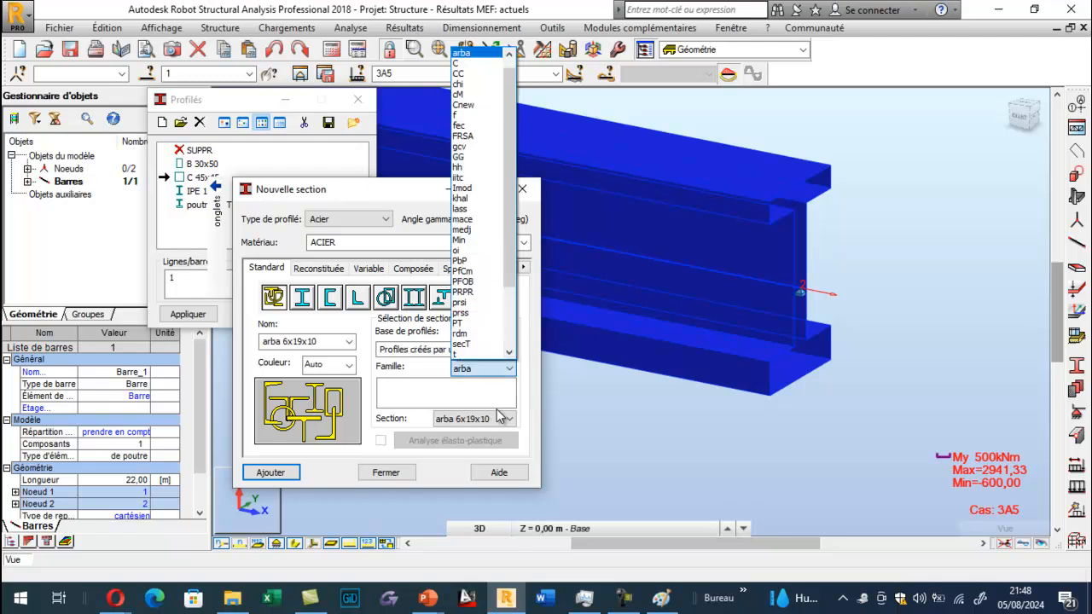
{"action": "scroll", "coordinate": [501, 416], "scroll_direction": "up", "scroll_amount": 1}
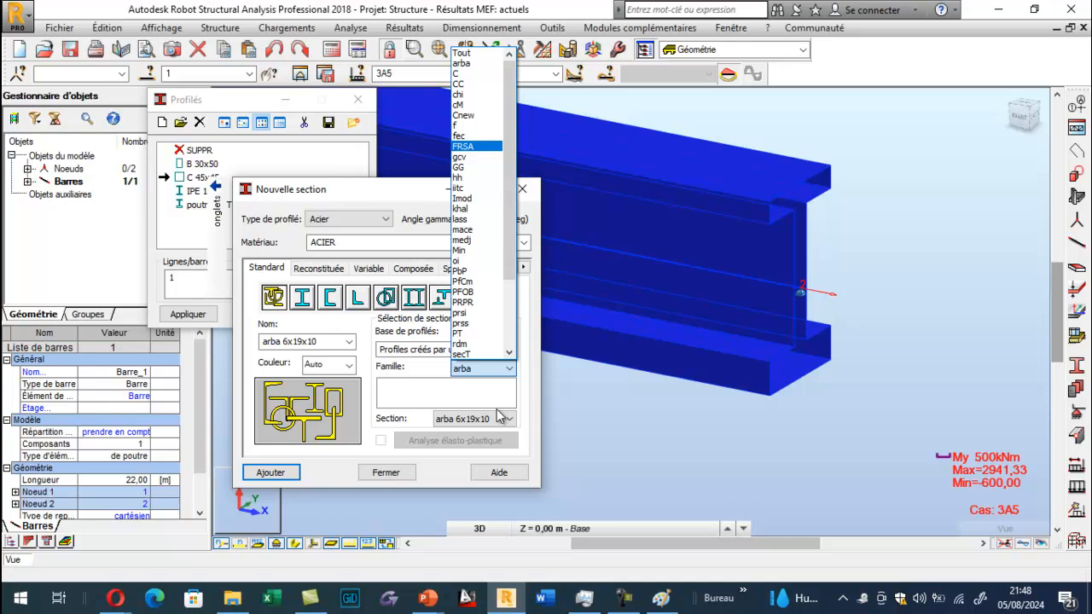
{"action": "key", "text": "Down"}
{"action": "key", "text": "Down"}
{"action": "key", "text": "Down"}
{"action": "key", "text": "Down"}
{"action": "key", "text": "Down"}
{"action": "key", "text": "Down"}
{"action": "key", "text": "Down"}
{"action": "key", "text": "Down"}
{"action": "key", "text": "Down"}
{"action": "key", "text": "Down"}
{"action": "key", "text": "Down"}
{"action": "key", "text": "Down"}
{"action": "key", "text": "Down"}
{"action": "key", "text": "Down"}
{"action": "key", "text": "Down"}
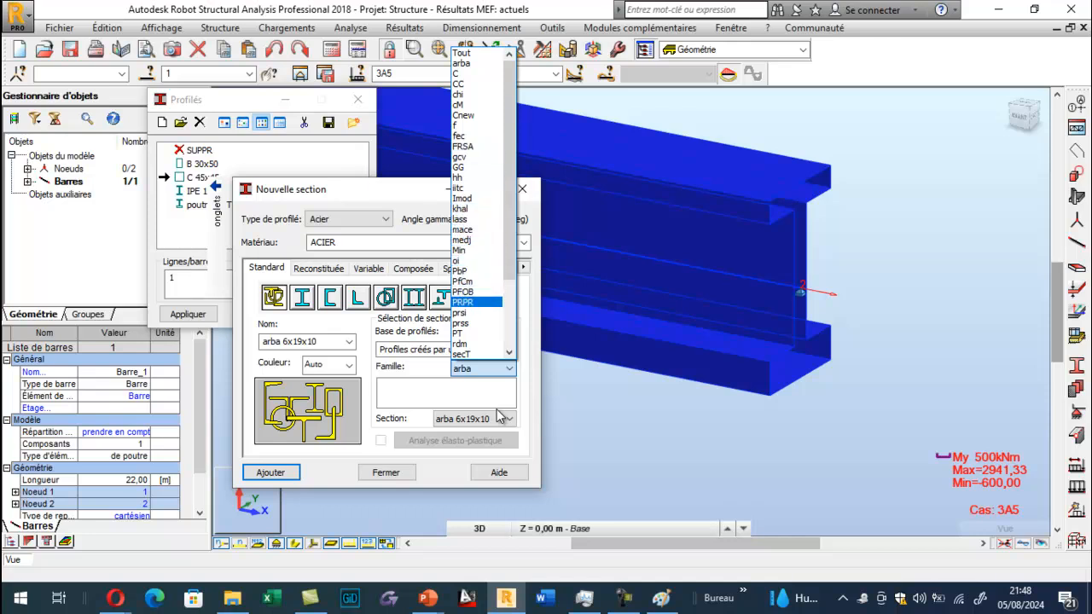
{"action": "key", "text": "Up"}
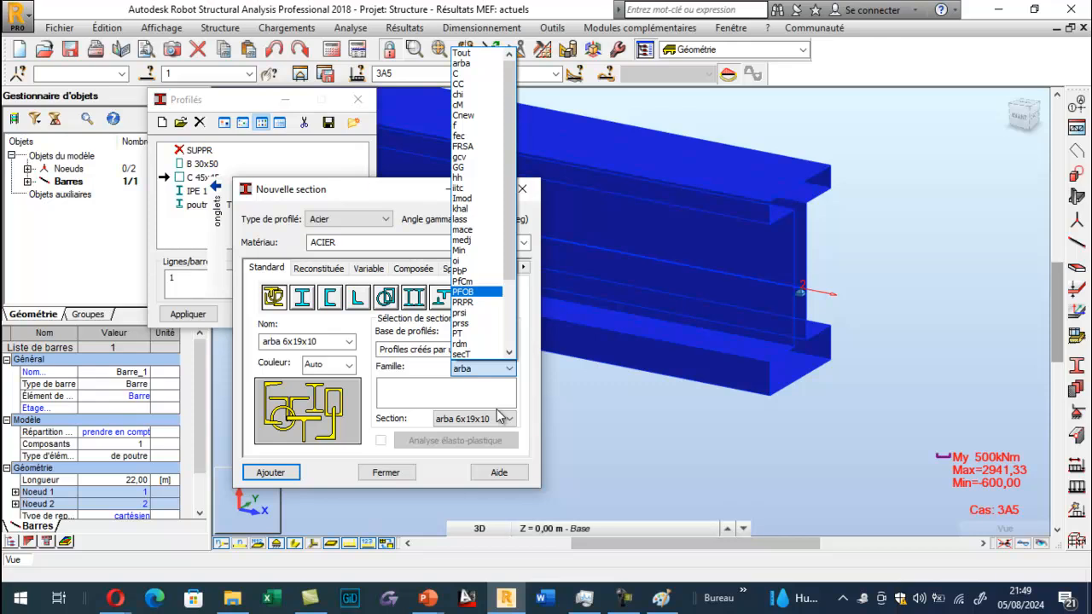
{"action": "key", "text": "Return"}
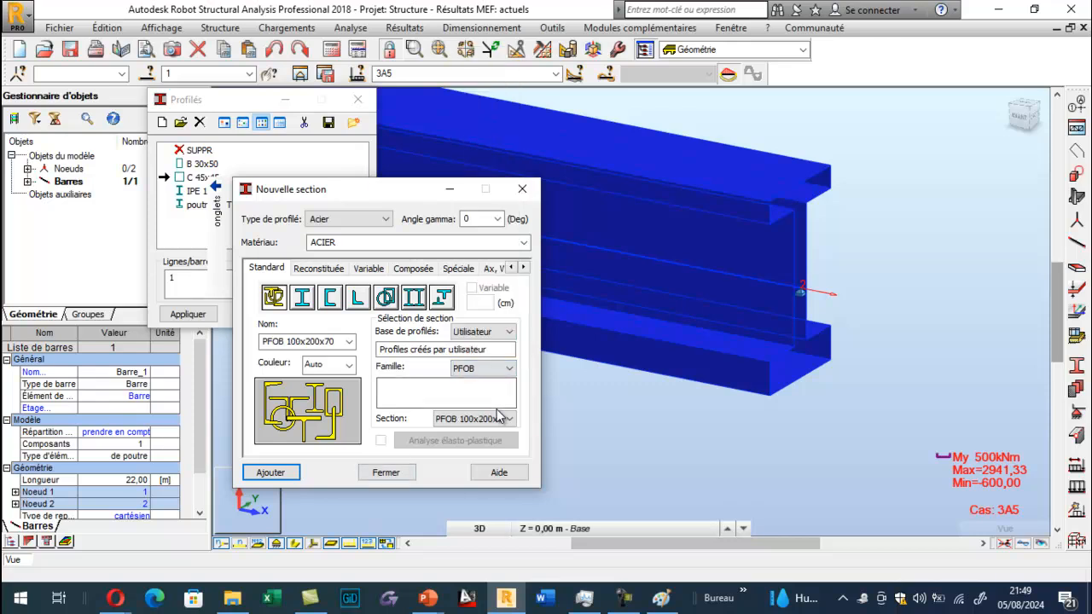
Step: Add PFOB 100x200x70 to the project's sections, assign it to bar 1 accepting the structure change, and close the section list
{"action": "key", "text": "Tab"}
{"action": "key", "text": "Return"}
{"action": "key", "text": "Return"}
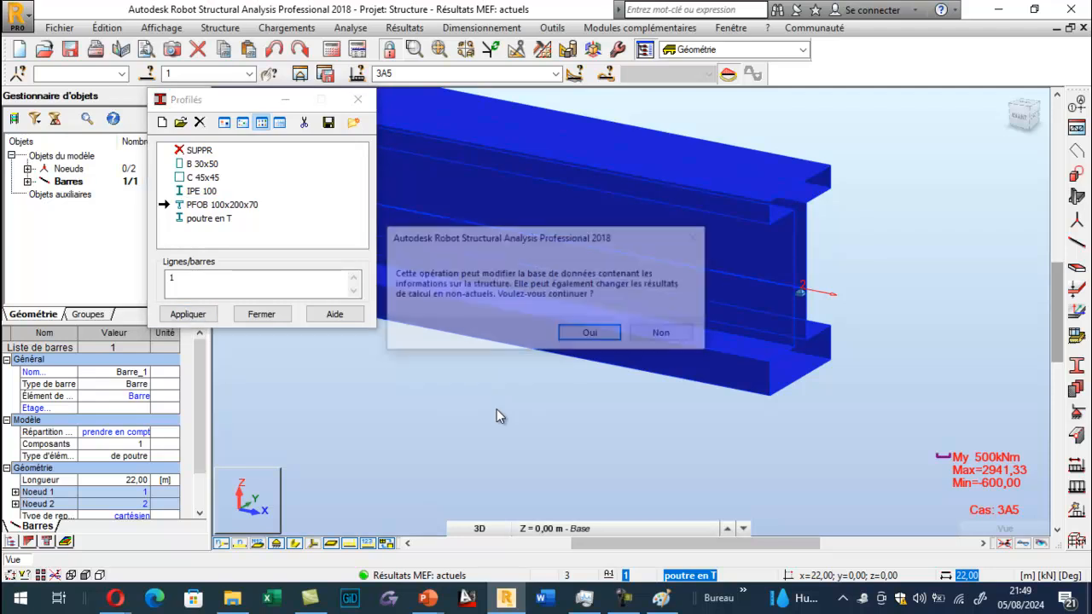
{"action": "key", "text": "Return"}
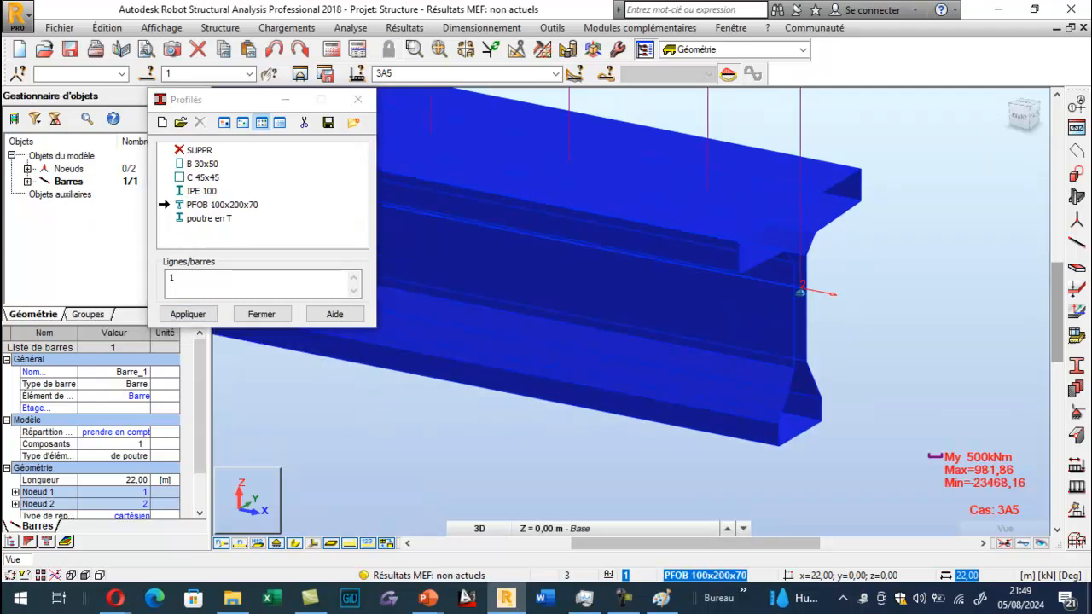
{"action": "left_click", "coordinate": [358, 100]}
Step: Examine the beam's end section and flanges near node 2 from an orbited 3D view, then deselect the beam
{"action": "right_click", "coordinate": [792, 446]}
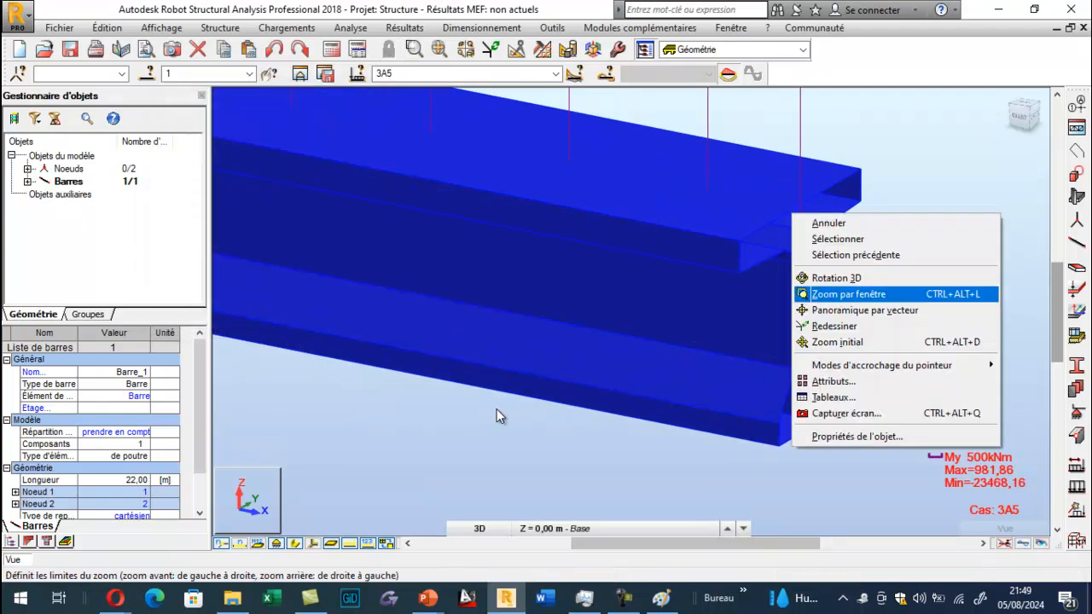
{"action": "left_click", "coordinate": [837, 278]}
{"action": "left_click_drag", "start_coordinate": [837, 278], "coordinate": [696, 253]}
{"action": "scroll", "coordinate": [496, 410], "scroll_direction": "down", "scroll_amount": 2}
{"action": "left_click_drag", "start_coordinate": [496, 409], "coordinate": [444, 491]}
{"action": "scroll", "coordinate": [496, 410], "scroll_direction": "down", "scroll_amount": 3}
{"action": "mouse_move", "coordinate": [496, 410]}
{"action": "left_mouse_down"}
{"action": "mouse_move", "coordinate": [555, 399]}
{"action": "mouse_move", "coordinate": [478, 412]}
{"action": "mouse_move", "coordinate": [497, 431]}
{"action": "left_mouse_up"}
{"action": "scroll", "coordinate": [496, 409], "scroll_direction": "up", "scroll_amount": 5}
{"action": "scroll", "coordinate": [496, 409], "scroll_direction": "down", "scroll_amount": 4}
{"action": "scroll", "coordinate": [496, 409], "scroll_direction": "up", "scroll_amount": 3}
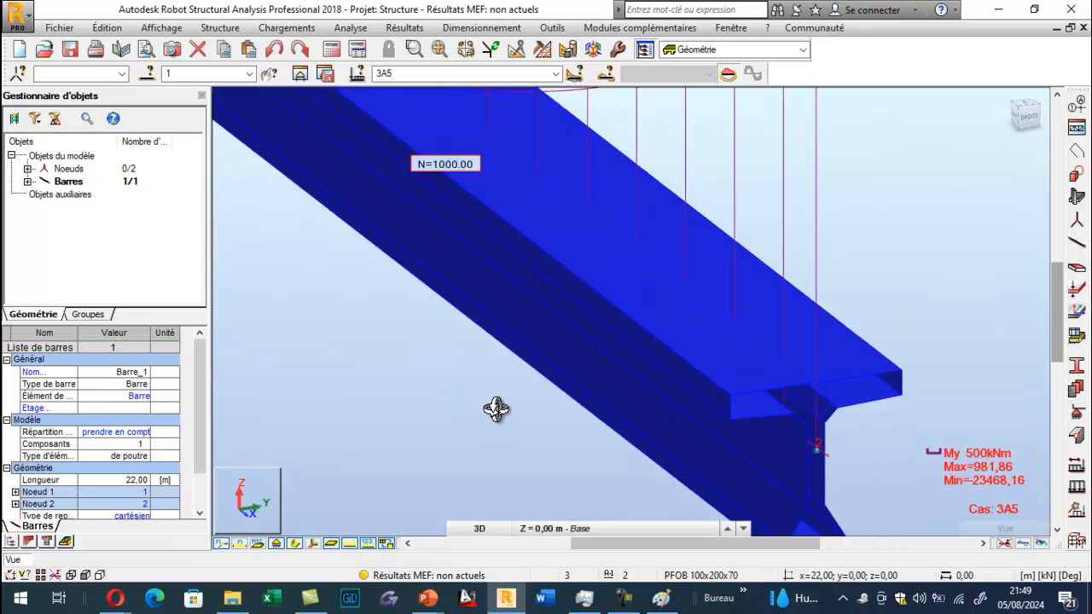
{"action": "scroll", "coordinate": [496, 409], "scroll_direction": "up", "scroll_amount": 2}
{"action": "scroll", "coordinate": [496, 409], "scroll_direction": "down", "scroll_amount": 4}
{"action": "scroll", "coordinate": [496, 410], "scroll_direction": "up", "scroll_amount": 8}
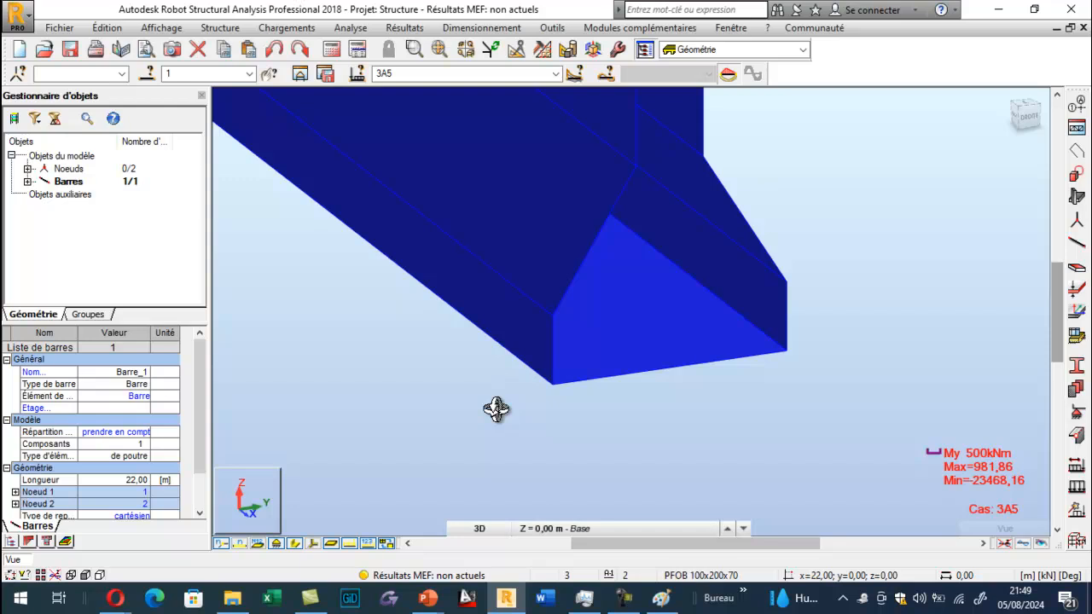
{"action": "scroll", "coordinate": [496, 409], "scroll_direction": "down", "scroll_amount": 8}
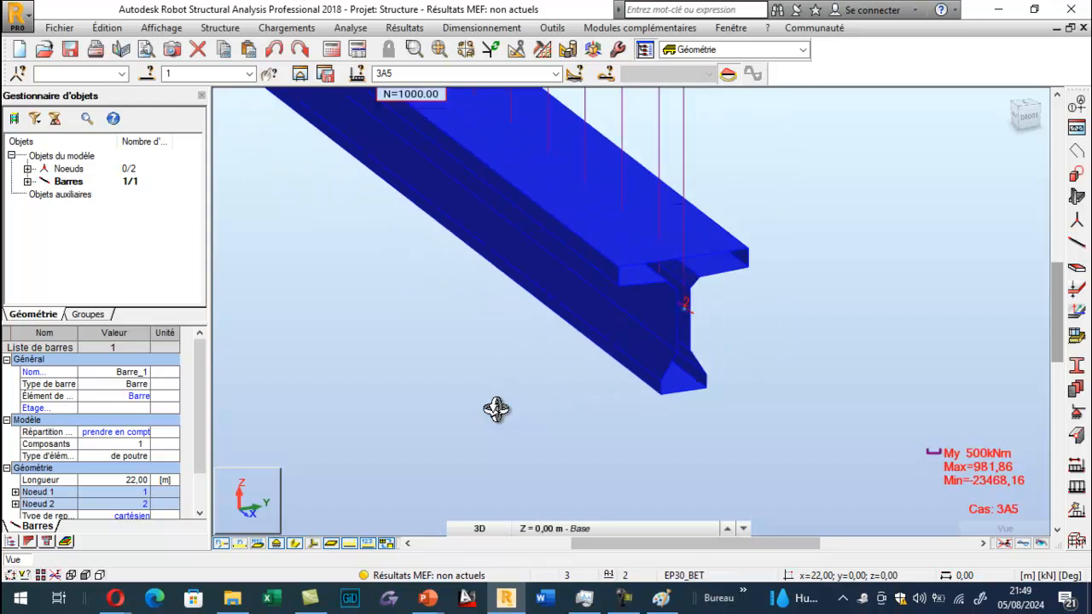
{"action": "left_click", "coordinate": [497, 411]}
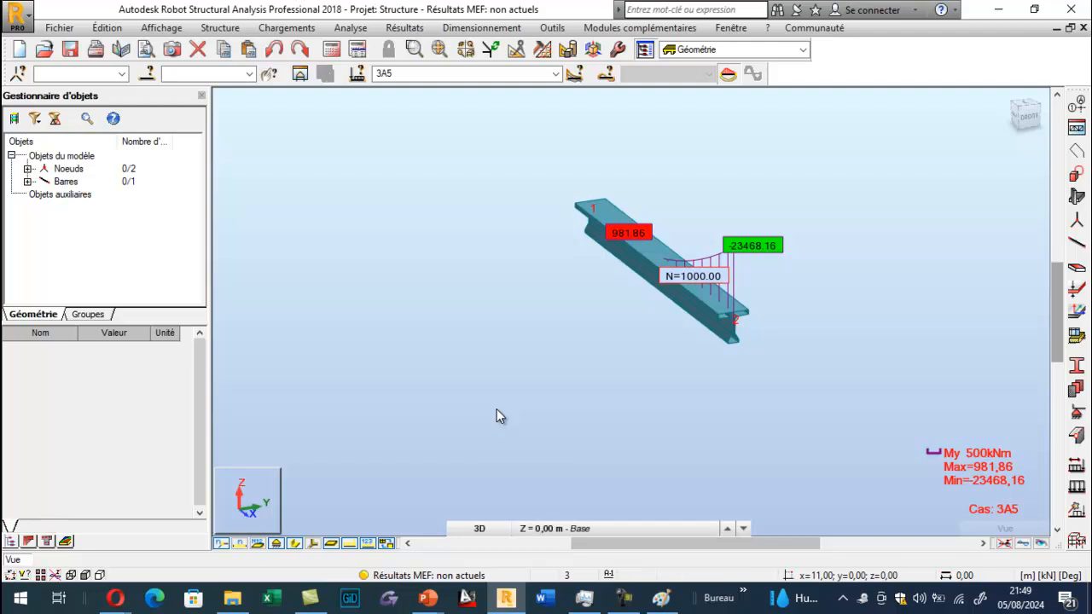
Step: Recalculate the structure, continuing past the instability warning, and close the calculation messages
{"action": "left_click", "coordinate": [332, 49]}
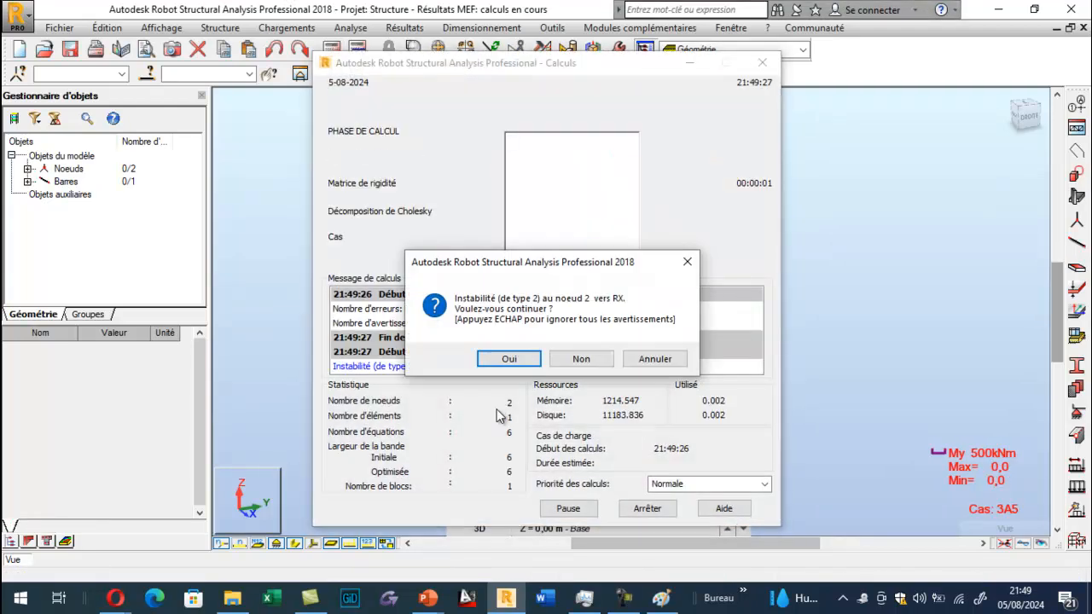
{"action": "key", "text": "Return"}
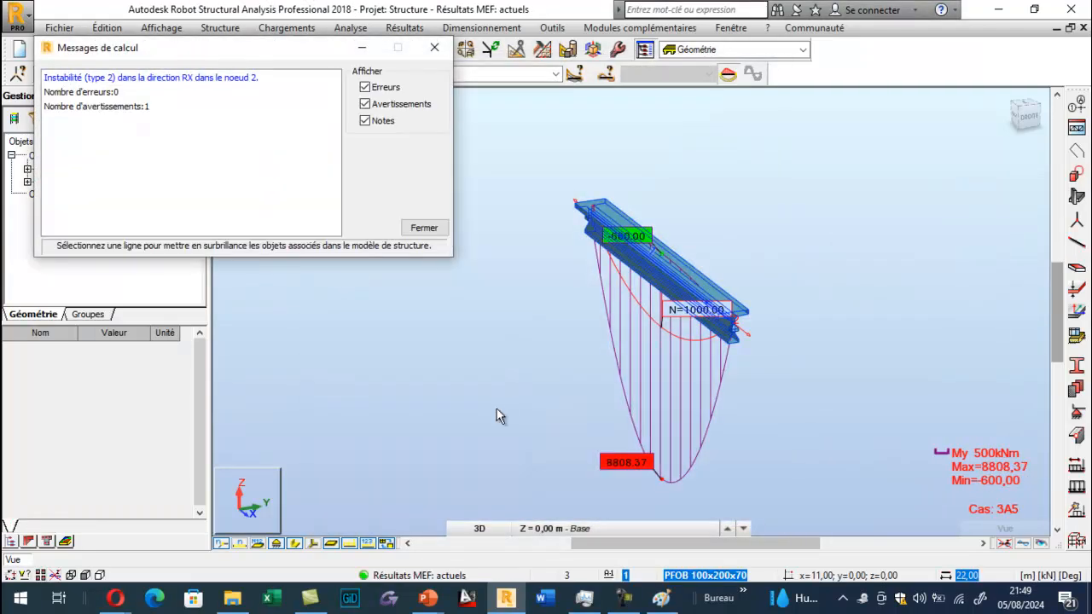
{"action": "key", "text": "Escape"}
Step: Display the results of load combination 4 : COMB1 in the view
{"action": "key", "text": "alt+Down"}
{"action": "key", "text": "Down"}
{"action": "key", "text": "Down"}
{"action": "key", "text": "Down"}
{"action": "key", "text": "Return"}
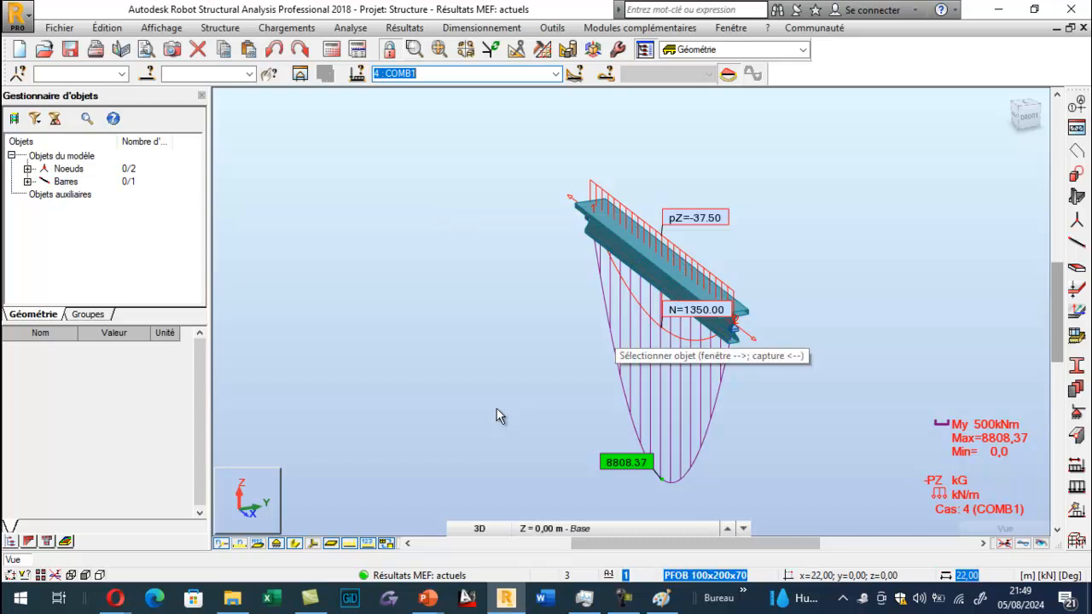
Step: Examine the loads, the My moment diagram and the support at node 2 on the beam under COMB1
{"action": "scroll", "coordinate": [499, 415], "scroll_direction": "up", "scroll_amount": 5}
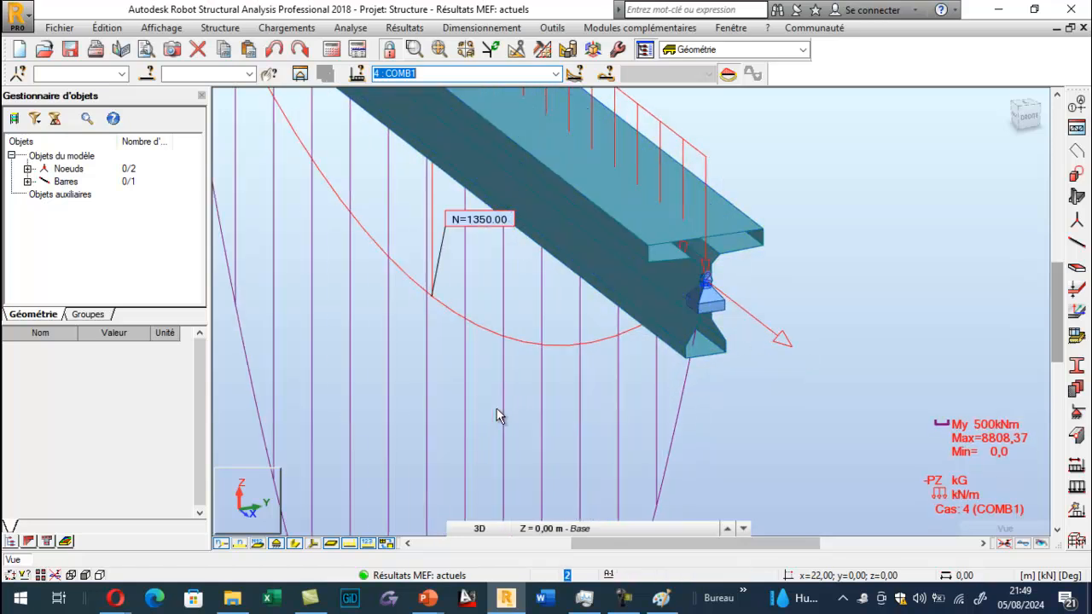
{"action": "scroll", "coordinate": [499, 415], "scroll_direction": "down", "scroll_amount": 2}
{"action": "scroll", "coordinate": [499, 416], "scroll_direction": "up", "scroll_amount": 4}
{"action": "scroll", "coordinate": [500, 415], "scroll_direction": "down", "scroll_amount": 4}
{"action": "scroll", "coordinate": [500, 416], "scroll_direction": "down", "scroll_amount": 4}
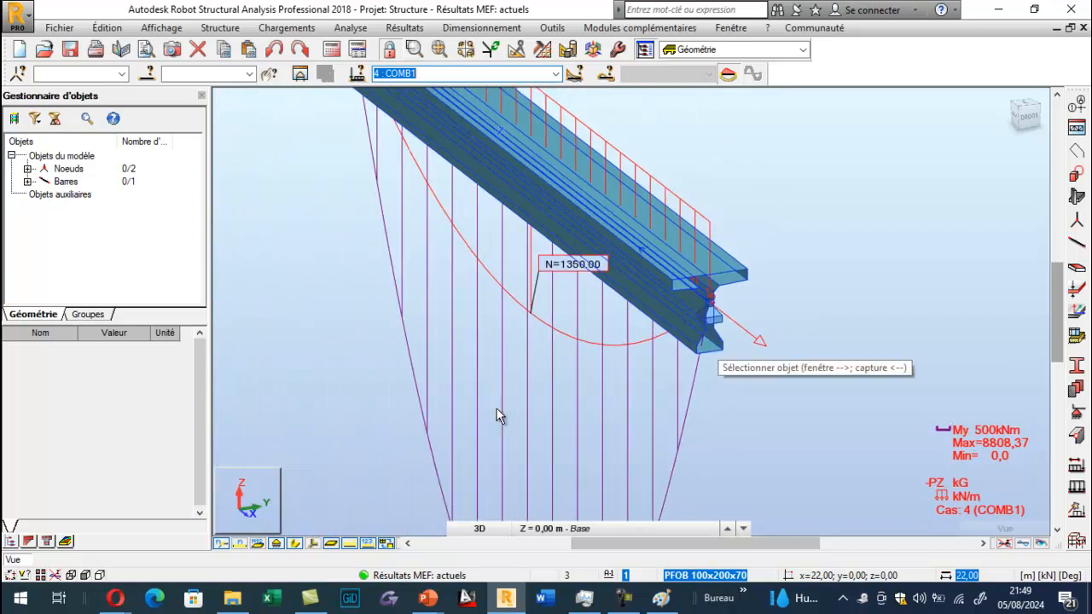
{"action": "middle_click_drag", "start_coordinate": [499, 415], "coordinate": [496, 410], "text": "shift"}
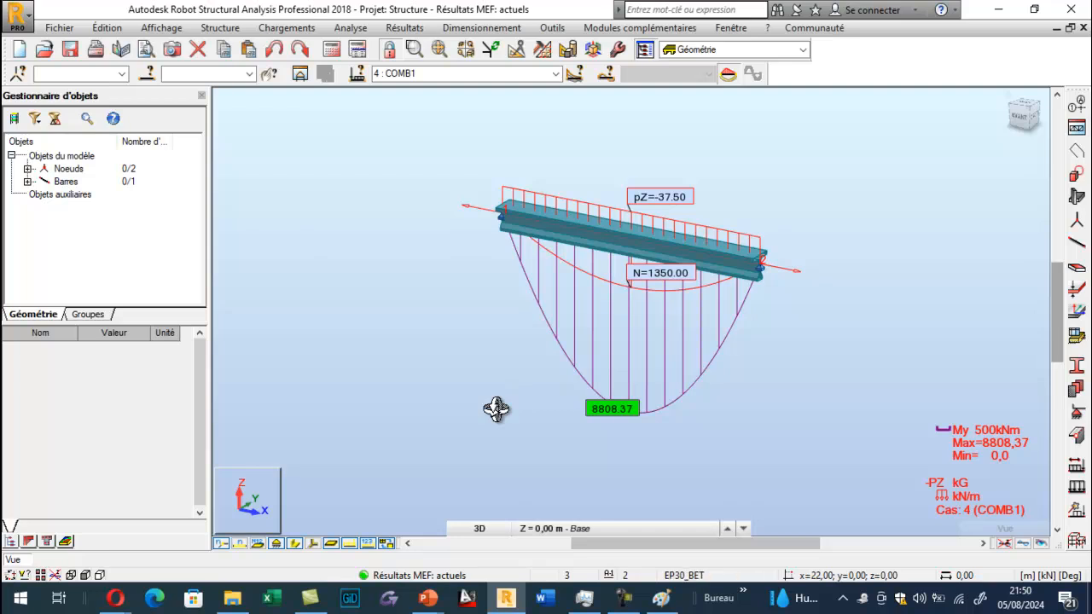
{"action": "scroll", "coordinate": [496, 408], "scroll_direction": "up", "scroll_amount": 4}
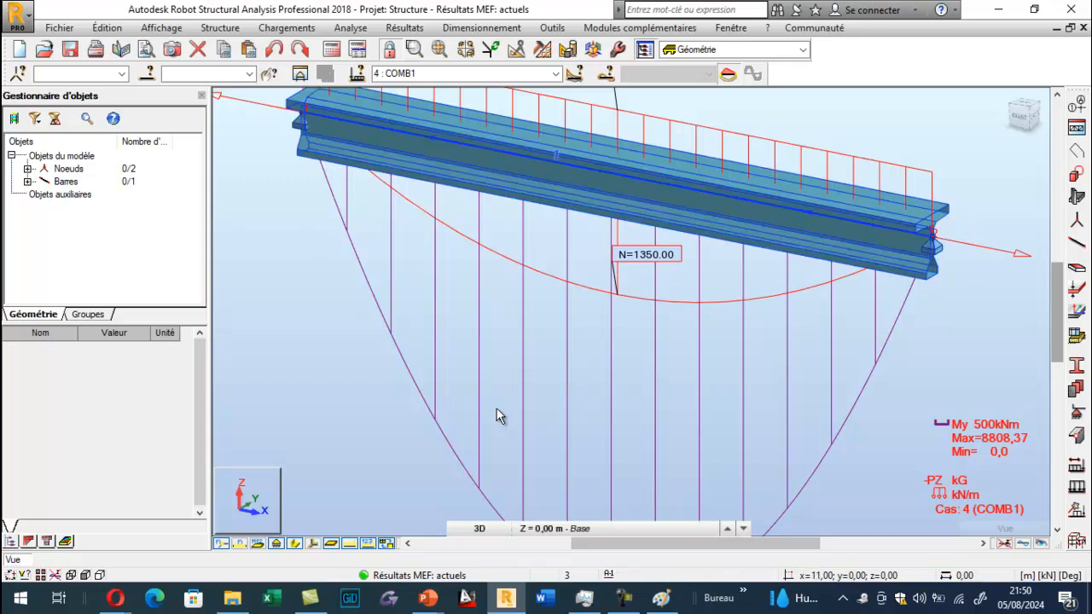
{"action": "scroll", "coordinate": [500, 417], "scroll_direction": "down", "scroll_amount": 2}
{"action": "scroll", "coordinate": [500, 417], "scroll_direction": "up", "scroll_amount": 1}
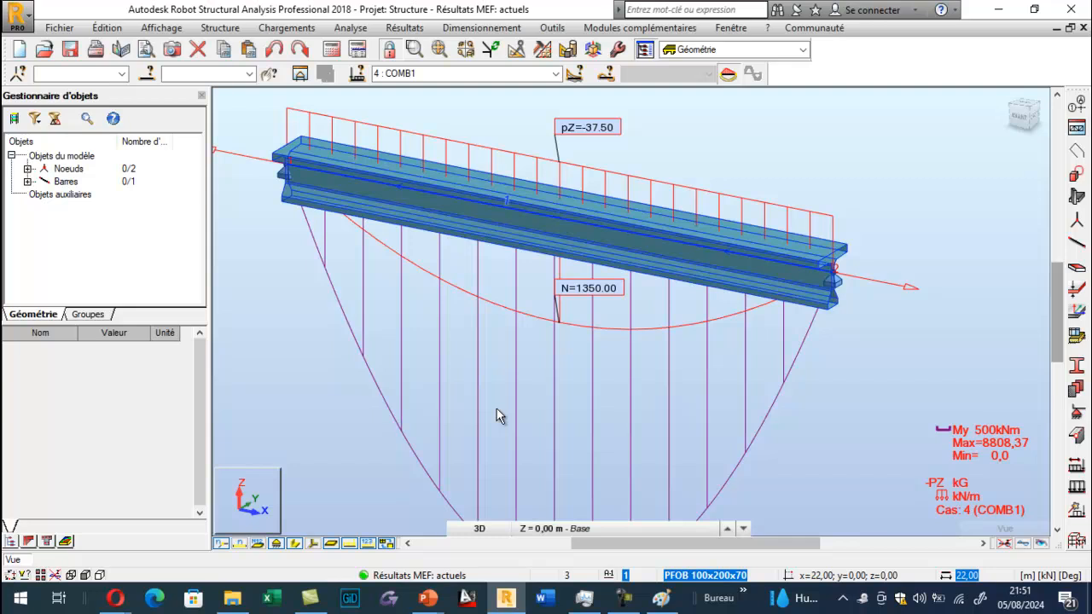
{"action": "scroll", "coordinate": [499, 416], "scroll_direction": "up", "scroll_amount": 2}
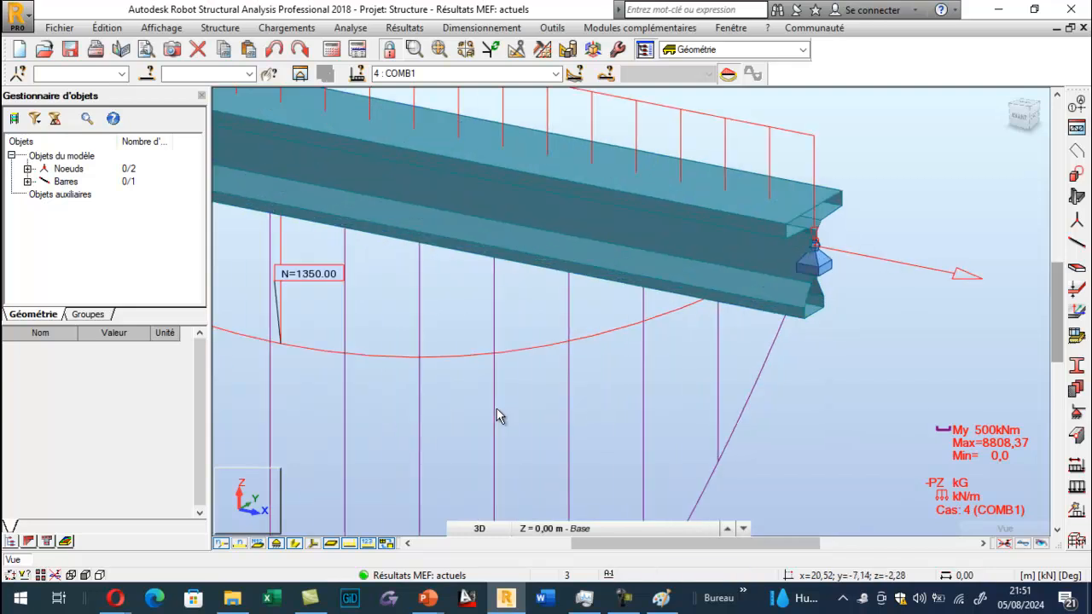
{"action": "scroll", "coordinate": [499, 416], "scroll_direction": "up", "scroll_amount": 2}
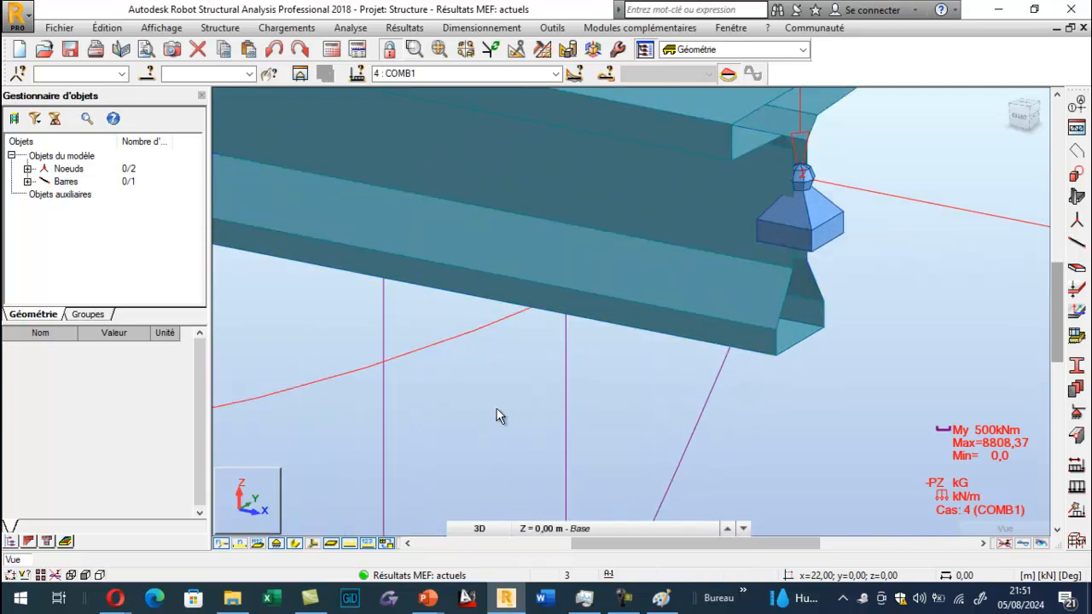
{"action": "scroll", "coordinate": [500, 417], "scroll_direction": "down", "scroll_amount": 3}
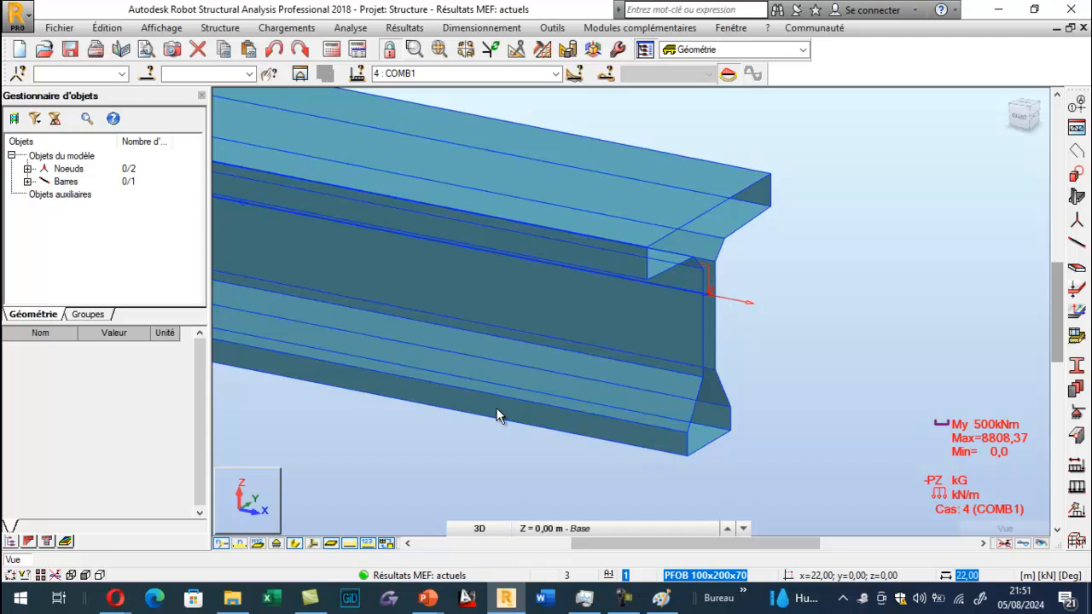
Step: Select the beam and open the theoretical reinforcement design for reinforced-concrete beams and columns
{"action": "left_click", "coordinate": [499, 416]}
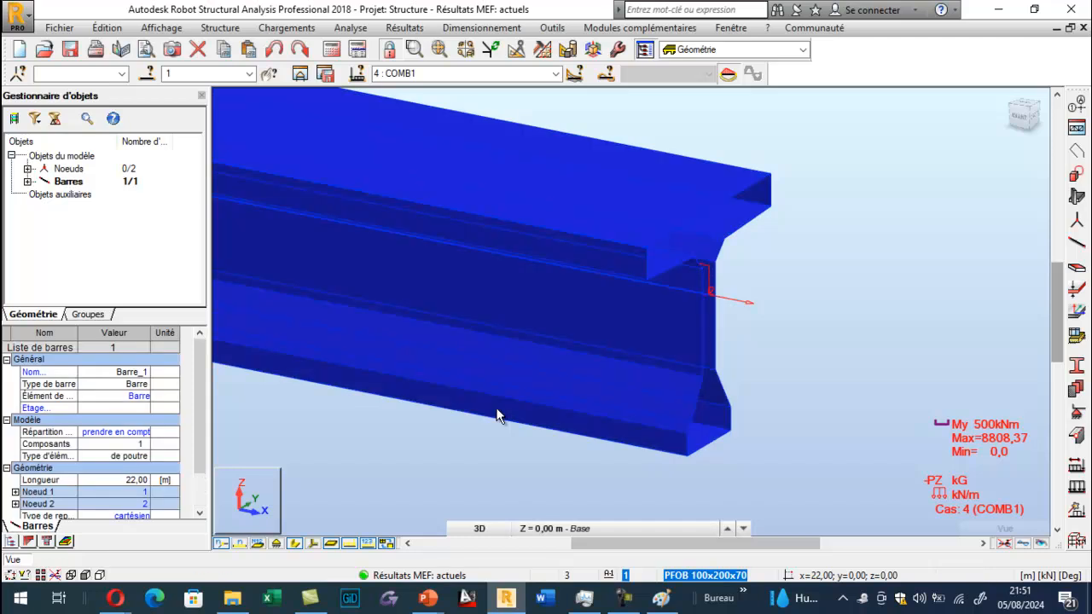
{"action": "key", "text": "alt+d"}
{"action": "key", "text": "Down"}
{"action": "key", "text": "Down"}
{"action": "key", "text": "Down"}
{"action": "key", "text": "Down"}
{"action": "key", "text": "Down"}
{"action": "key", "text": "Down"}
{"action": "key", "text": "Down"}
{"action": "key", "text": "Down"}
{"action": "key", "text": "Down"}
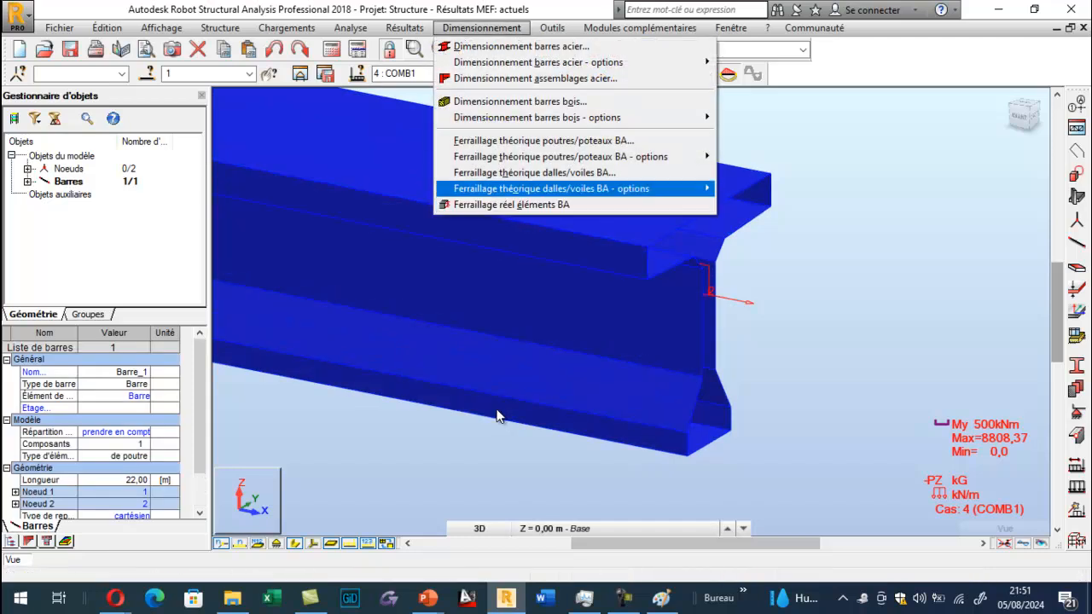
{"action": "key", "text": "Up"}
{"action": "key", "text": "Up"}
{"action": "key", "text": "Up"}
{"action": "key", "text": "Up"}
{"action": "key", "text": "Return"}
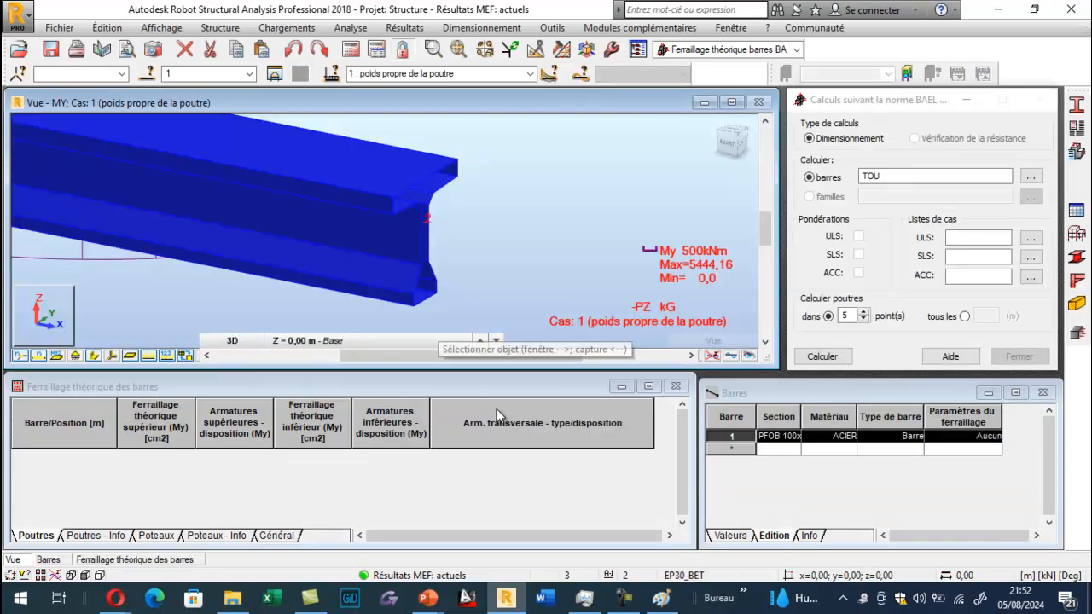
Step: Limit the reinforcement calculation to the bar with section PFOB 100x200x70, run it and close the calculation messages
{"action": "left_click", "coordinate": [1031, 176]}
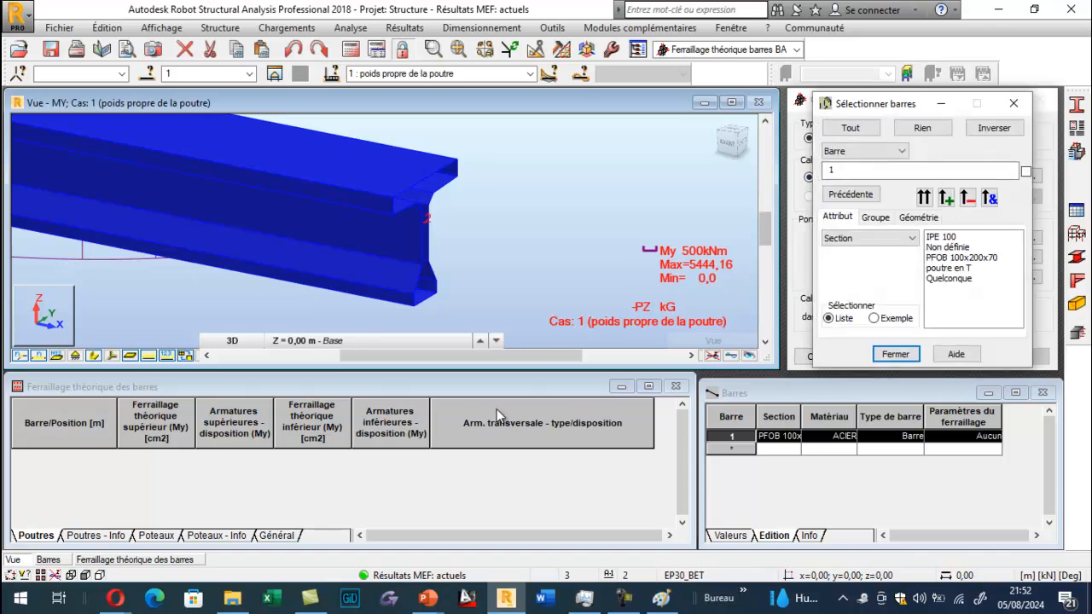
{"action": "left_click", "coordinate": [962, 257]}
{"action": "left_click", "coordinate": [924, 197]}
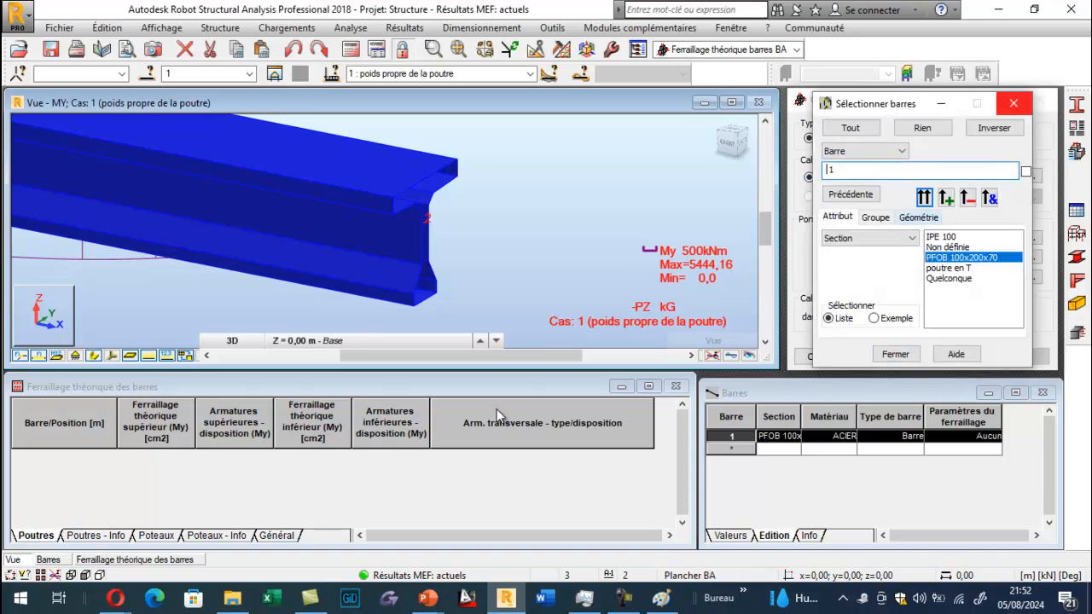
{"action": "left_click", "coordinate": [1013, 103]}
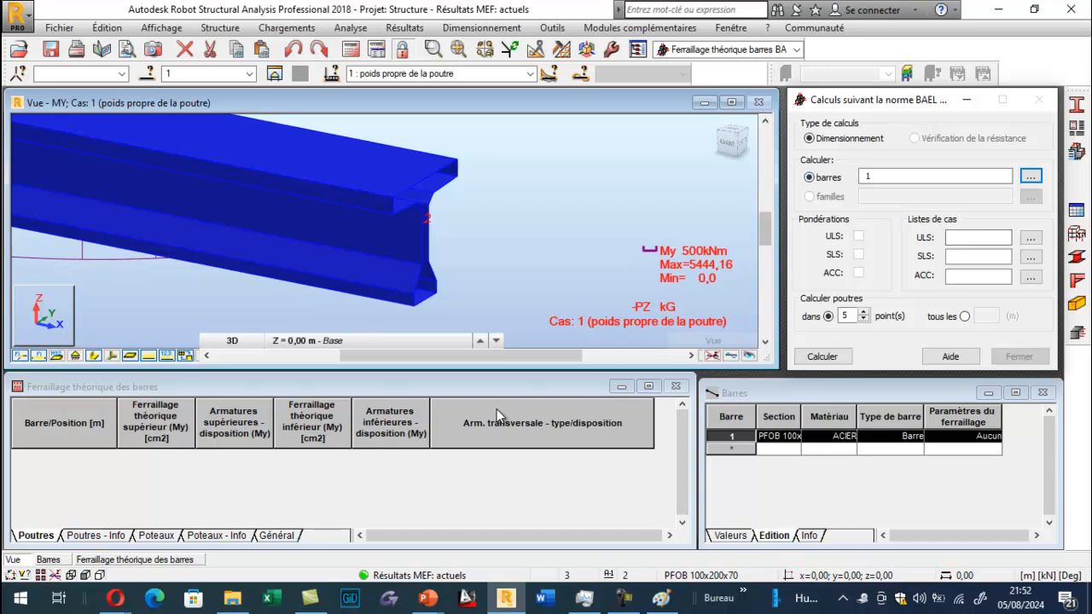
{"action": "key", "text": "Return"}
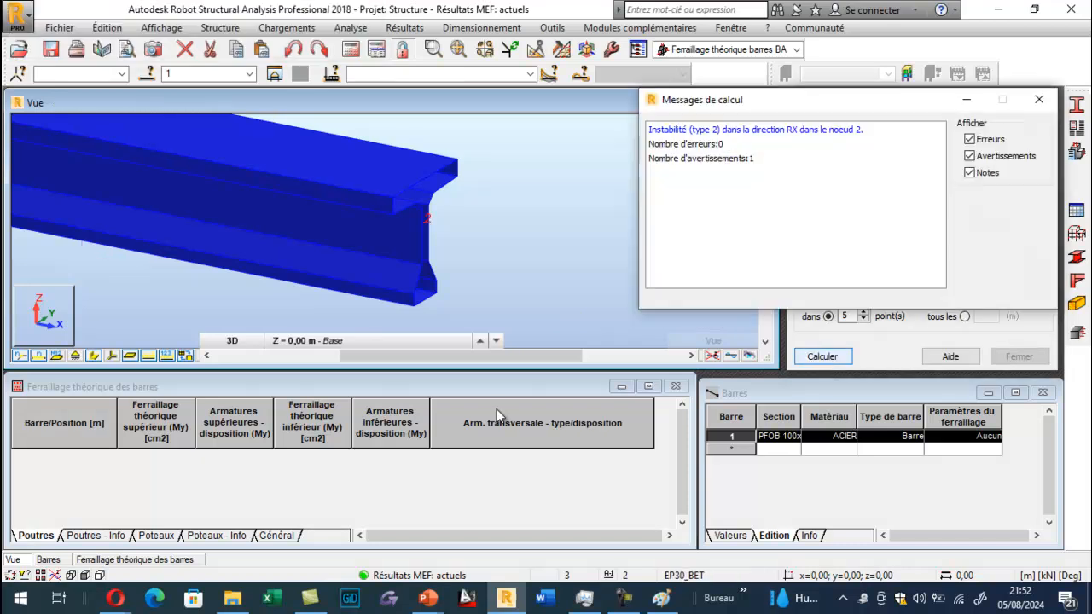
{"action": "left_click", "coordinate": [1029, 279]}
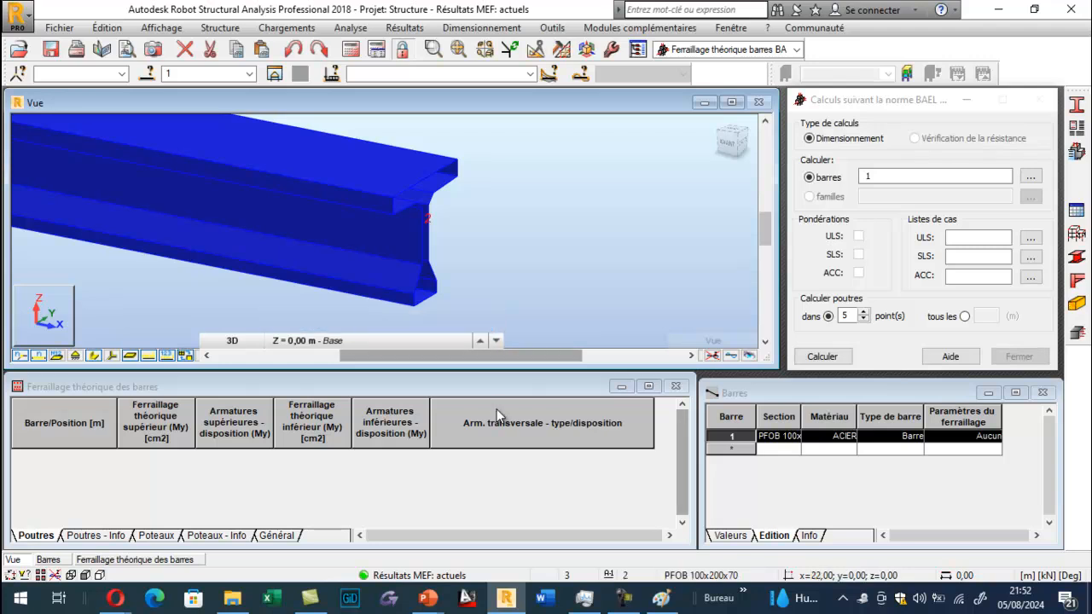
Step: Switch the workspace to the theoretical slab reinforcement layout (Dalles - ferraillage théorique)
{"action": "left_click", "coordinate": [797, 50]}
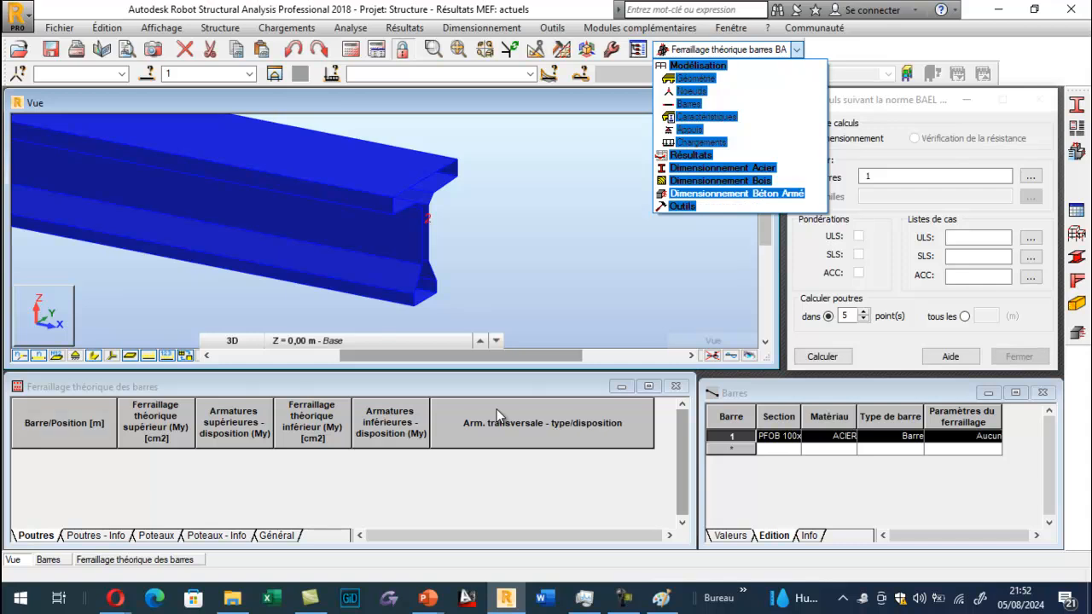
{"action": "left_click", "coordinate": [736, 194]}
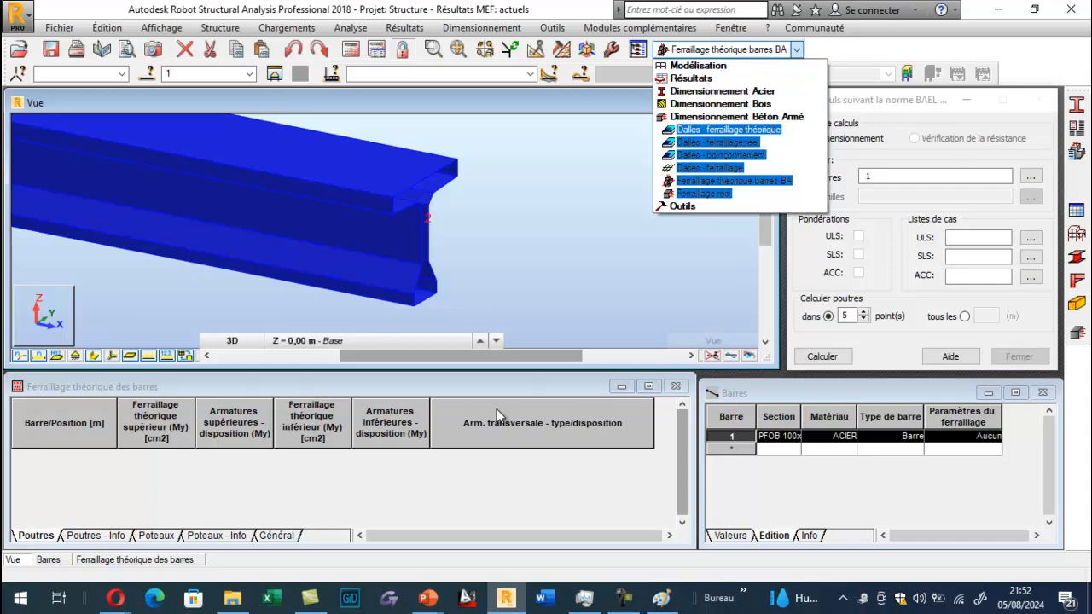
{"action": "left_click", "coordinate": [728, 130]}
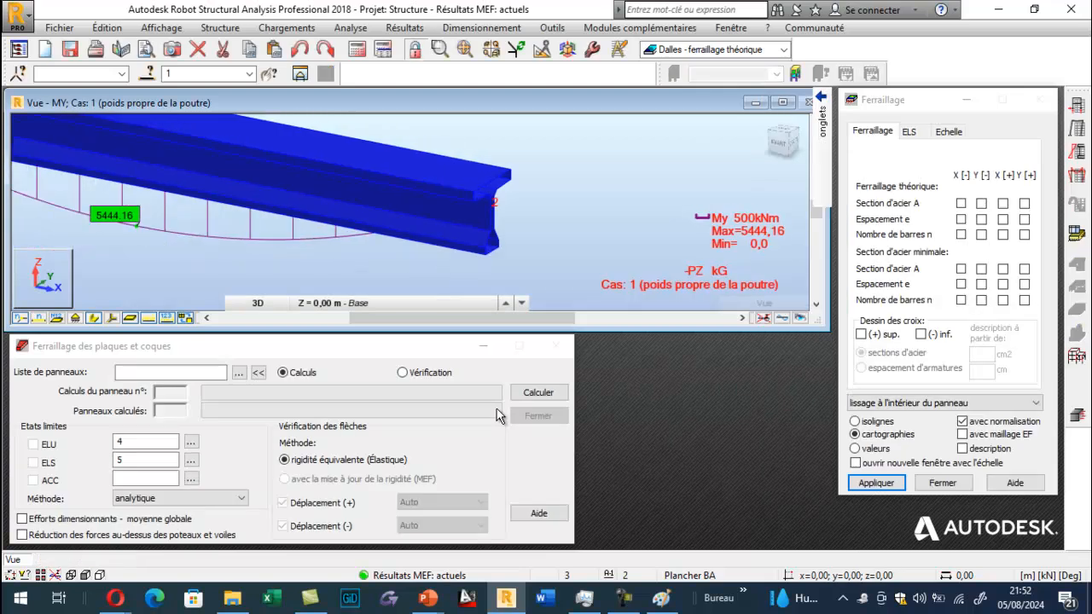
Step: Turn off the My moment diagram on the beam and close the diagram settings
{"action": "scroll", "coordinate": [484, 238], "scroll_direction": "down", "scroll_amount": 1}
{"action": "left_click", "coordinate": [418, 154]}
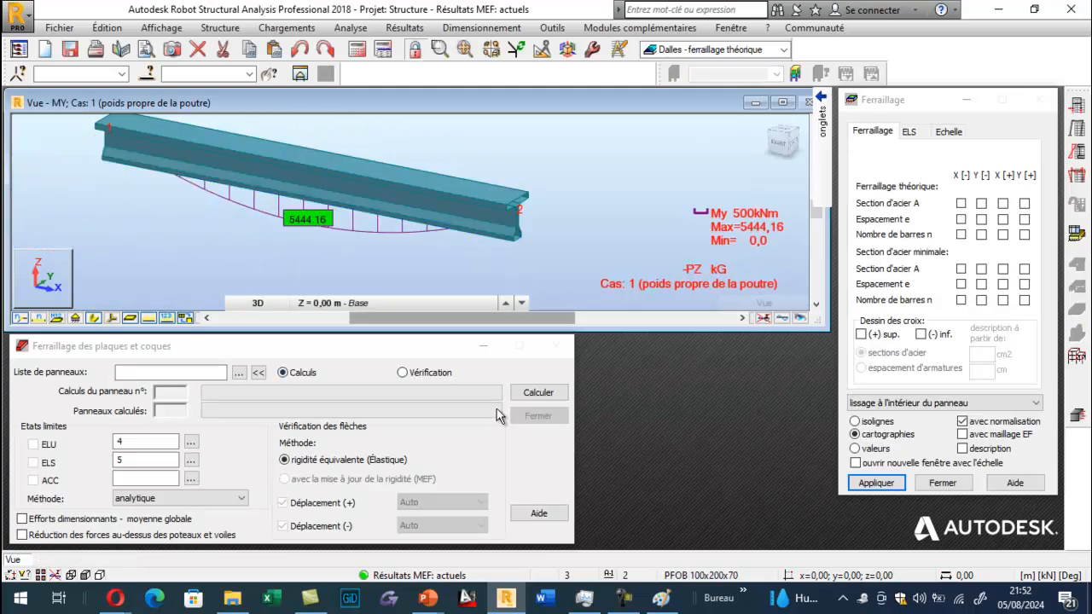
{"action": "right_click", "coordinate": [418, 155]}
{"action": "left_click", "coordinate": [417, 147]}
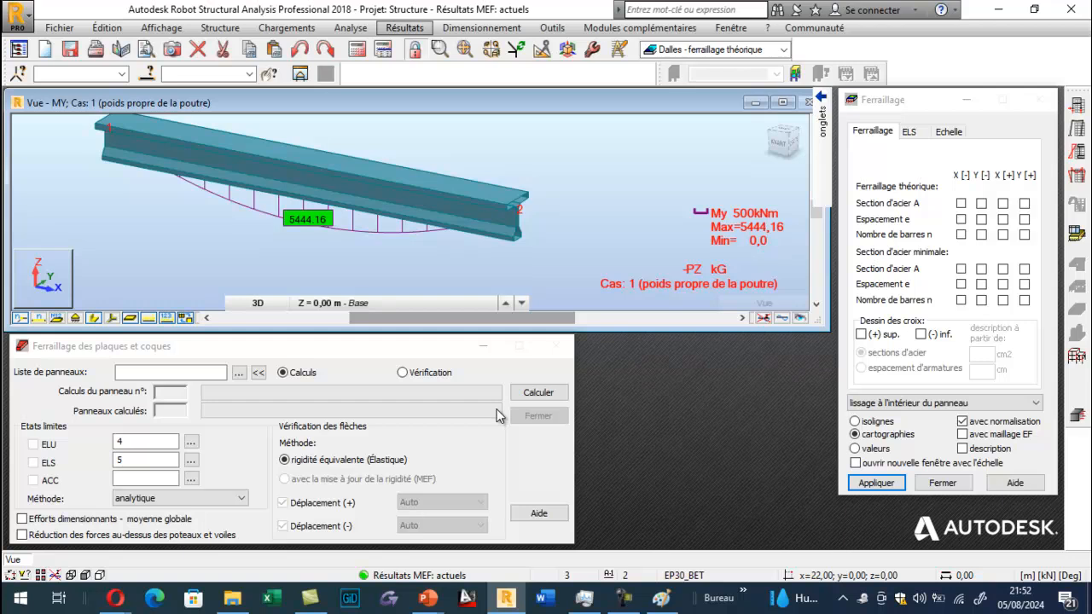
{"action": "left_click", "coordinate": [405, 28]}
{"action": "left_click", "coordinate": [445, 85]}
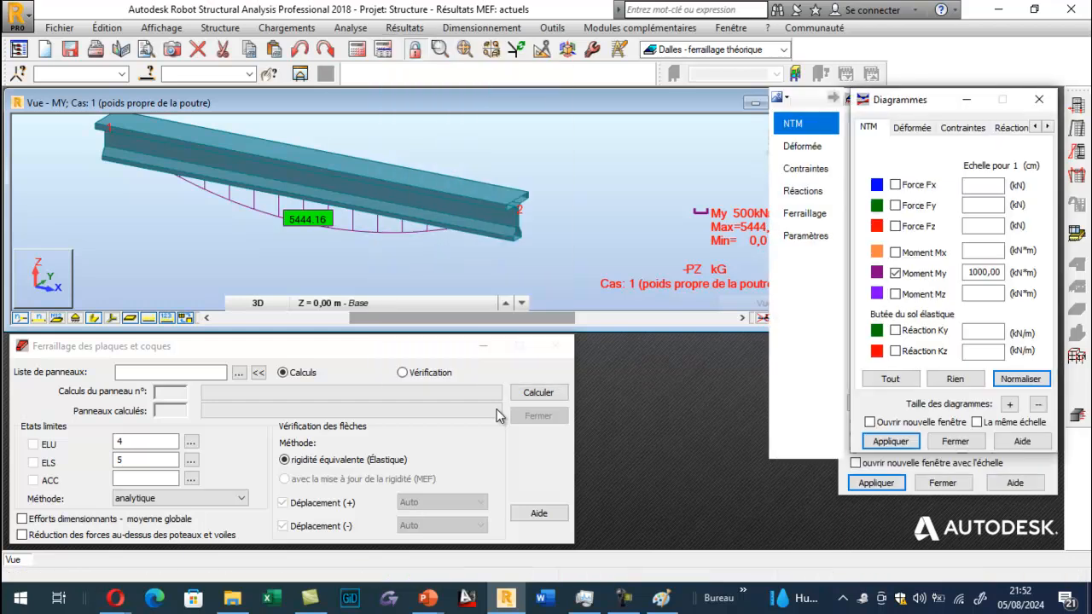
{"action": "left_click", "coordinate": [895, 273]}
{"action": "left_click", "coordinate": [891, 441]}
{"action": "left_click", "coordinate": [955, 441]}
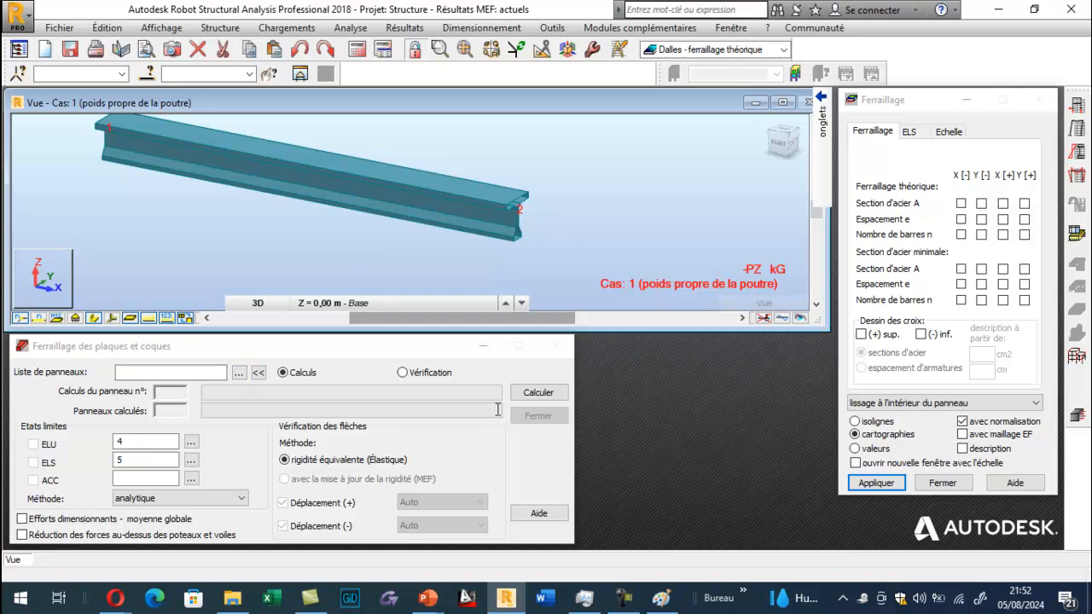
Step: Open the Ferraillage réel layout for actual reinforcement and return to the Géométrie layout
{"action": "left_click", "coordinate": [783, 49]}
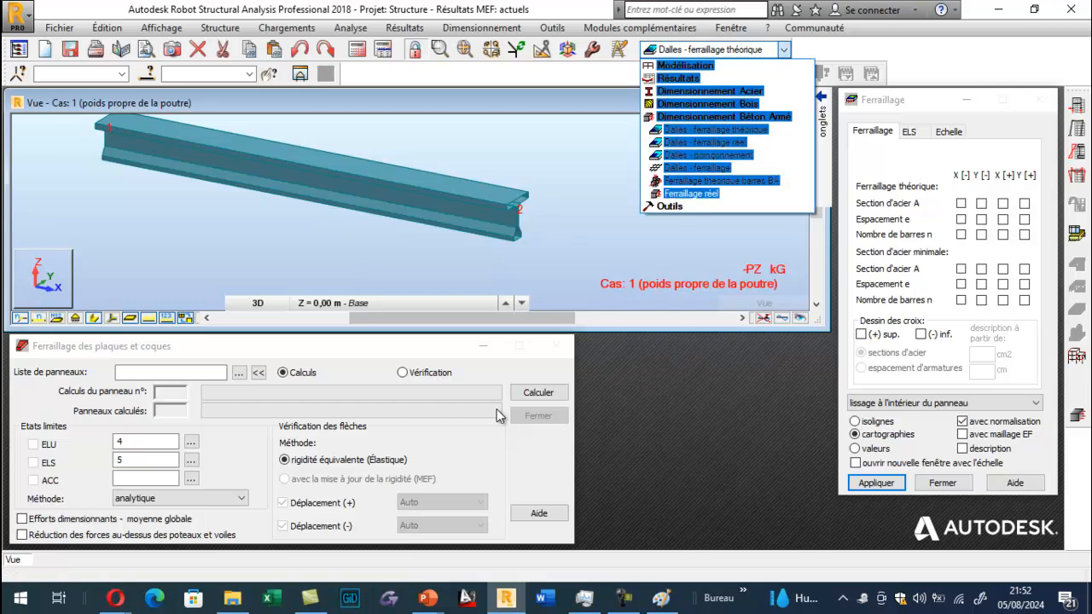
{"action": "key", "text": "Return"}
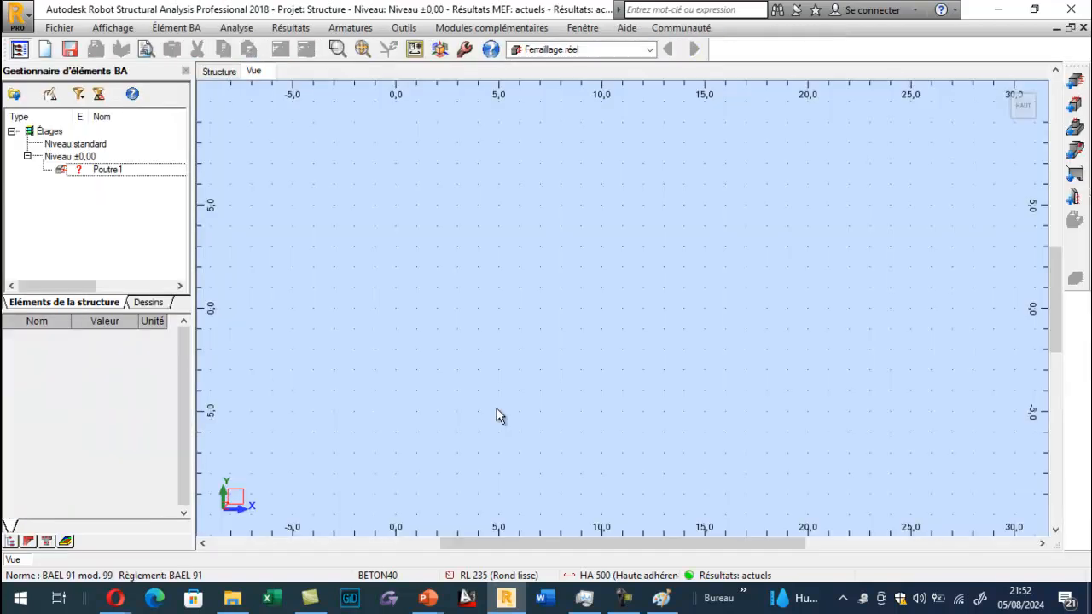
{"action": "key", "text": "alt+Down"}
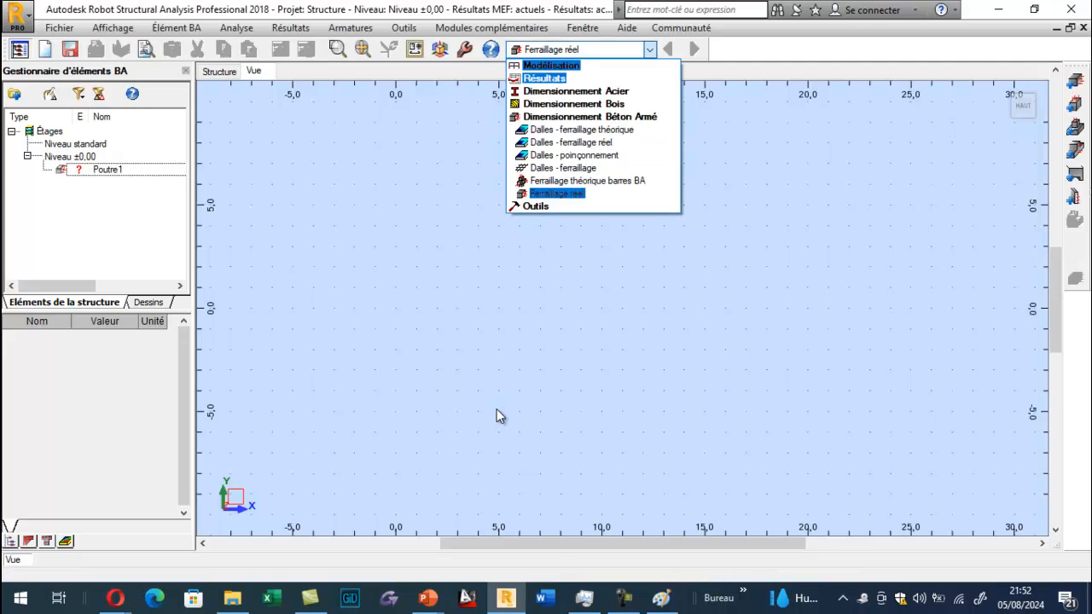
{"action": "key", "text": "Up"}
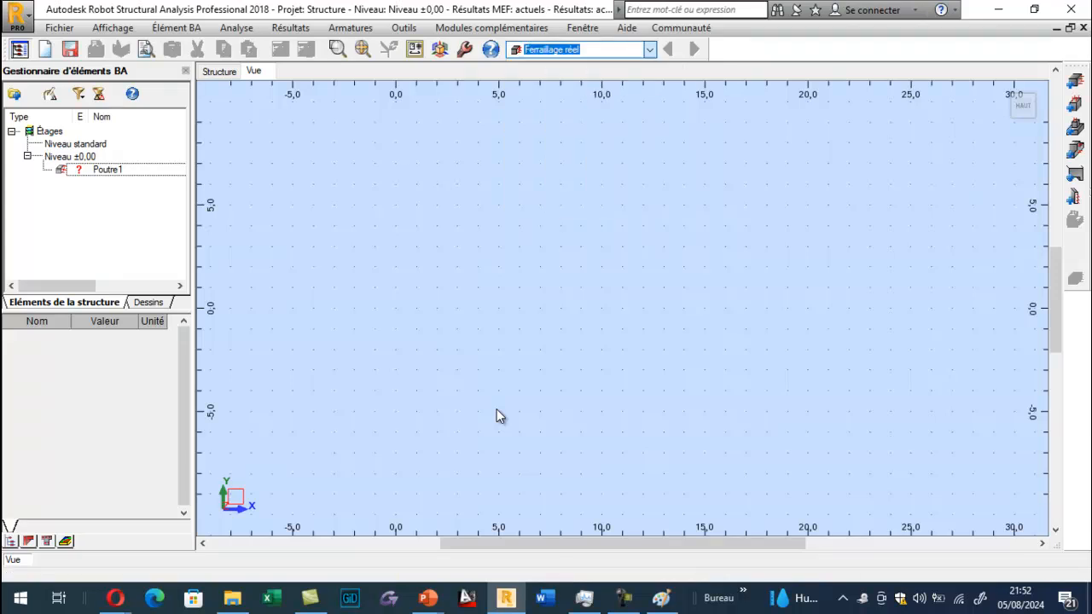
{"action": "key", "text": "Return"}
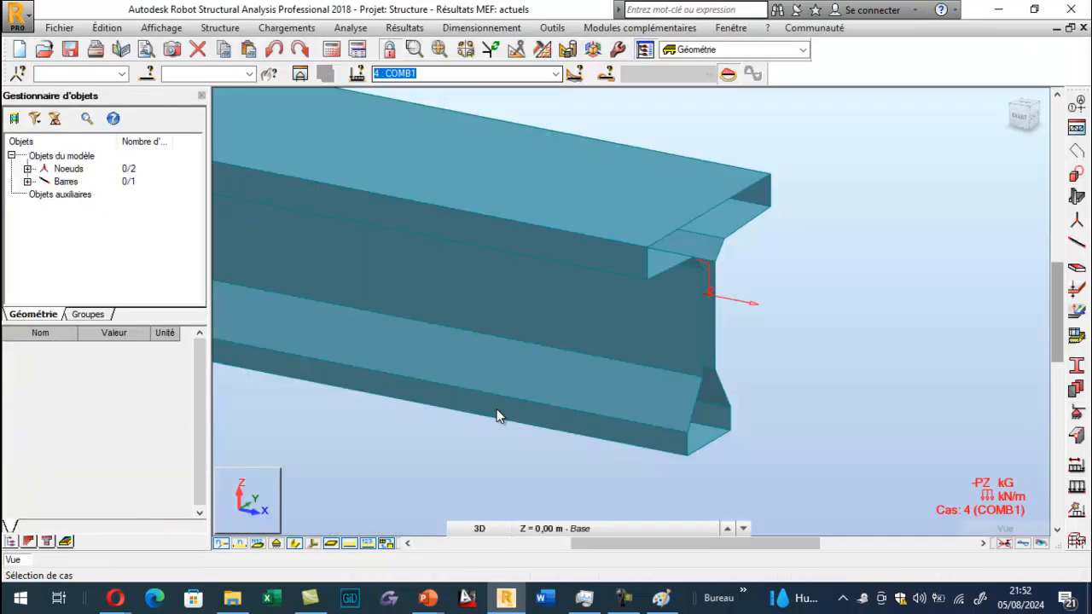
Step: Check the video meeting in the browser, return to Robot Structural Analysis and view the whole beam
{"action": "key", "text": "super+1"}
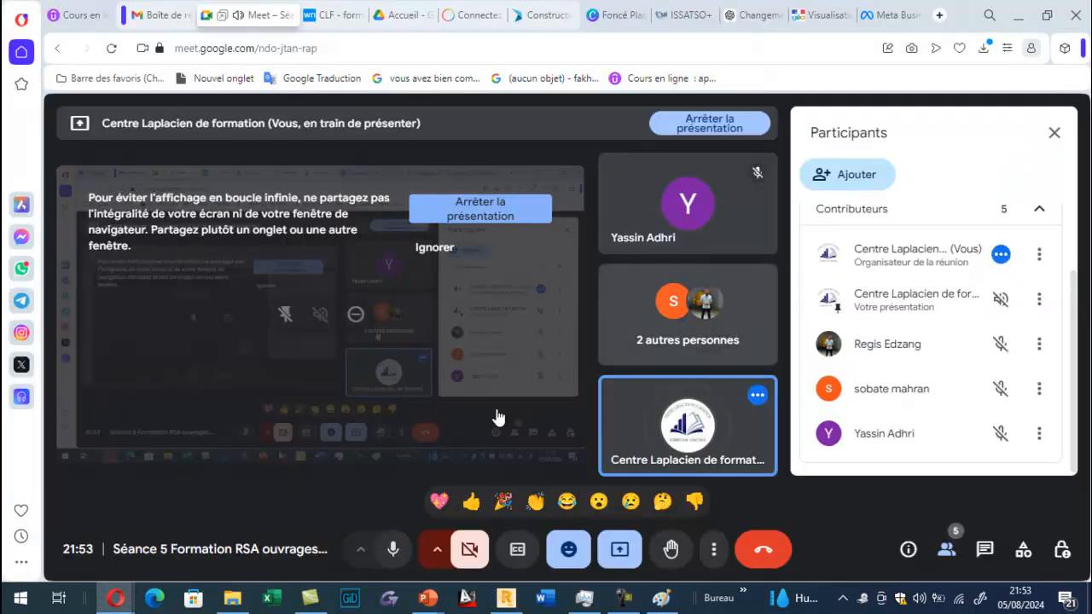
{"action": "key", "text": "alt+Tab"}
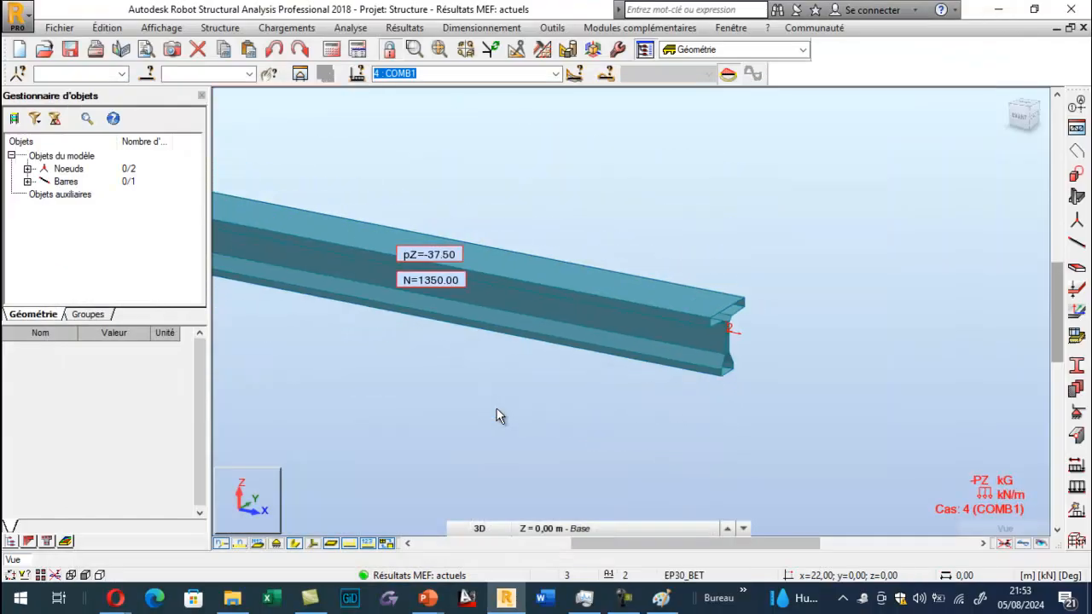
{"action": "scroll", "coordinate": [499, 416], "scroll_direction": "down", "scroll_amount": 3}
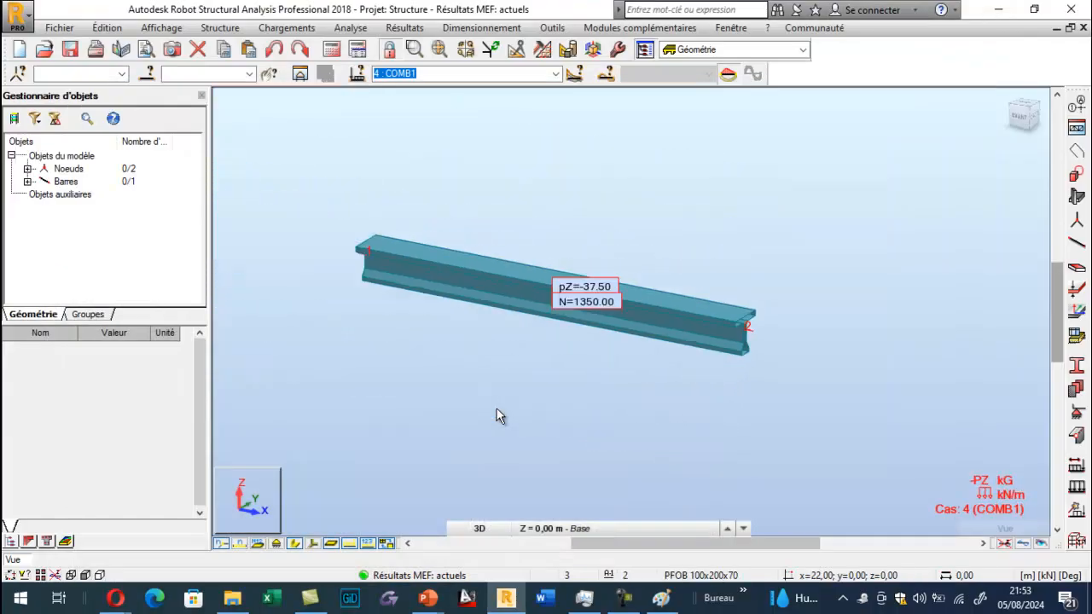
{"action": "scroll", "coordinate": [499, 416], "scroll_direction": "up", "scroll_amount": 2}
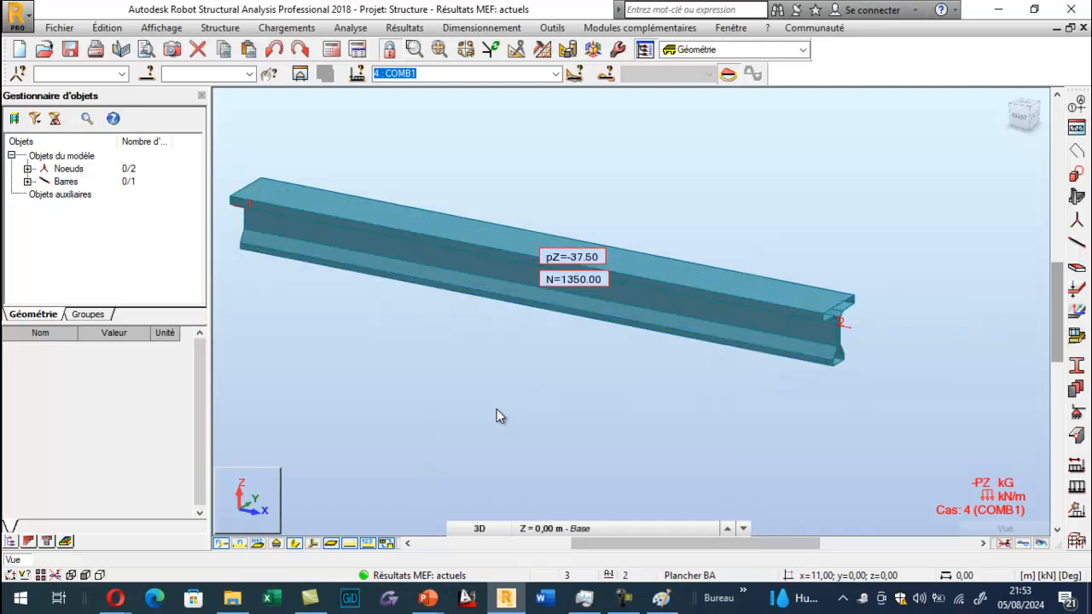
Step: Switch to the "mur de soutènement" presentation in PowerPoint, start its slide show and go to the retaining-wall dimensions slide
{"action": "key", "text": "super+9"}
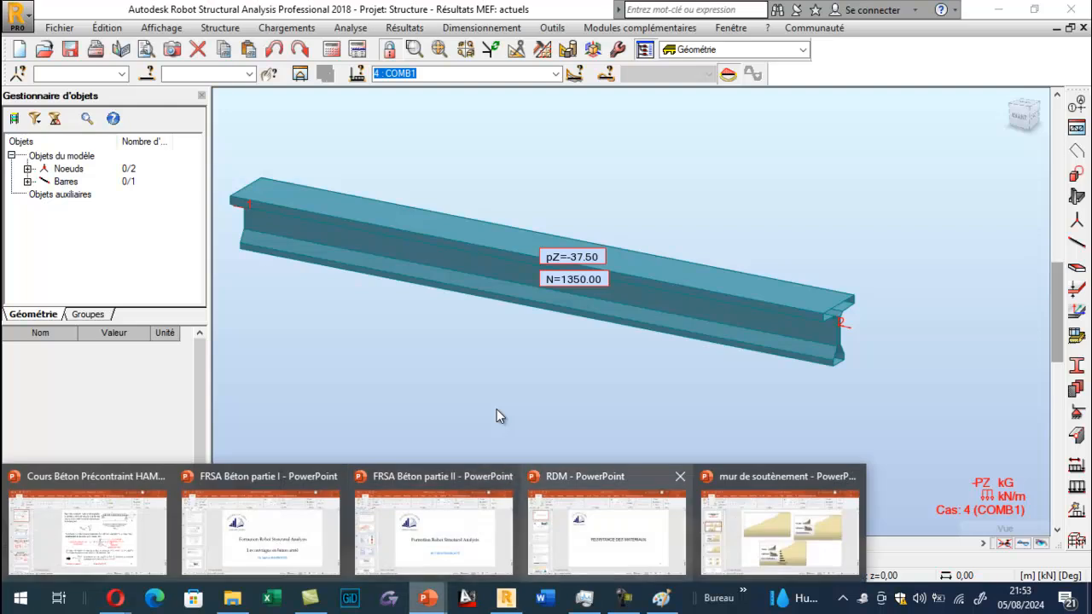
{"action": "left_click", "coordinate": [780, 530]}
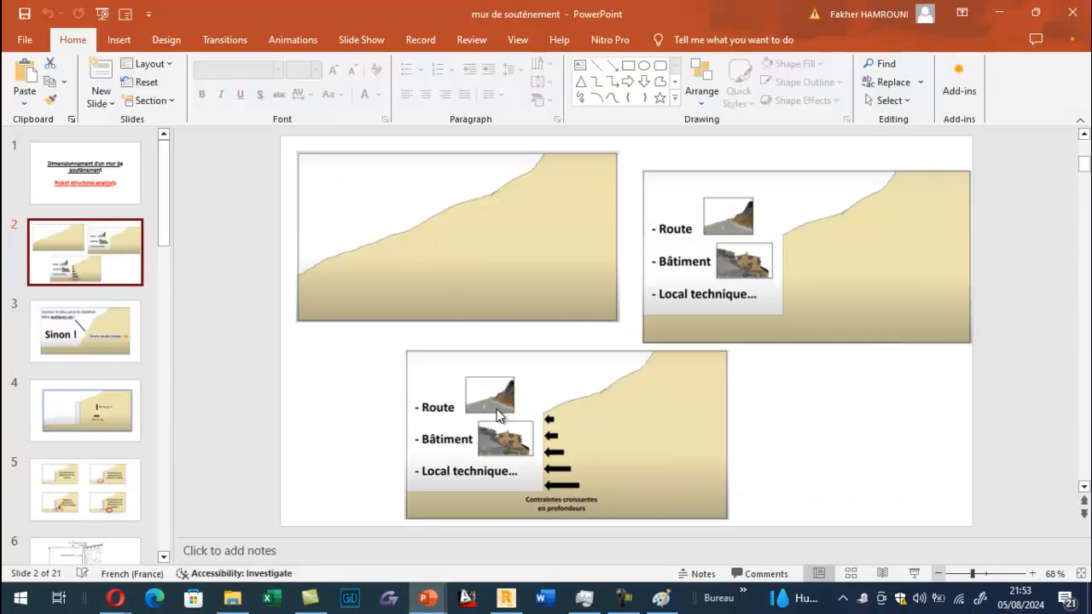
{"action": "left_click", "coordinate": [915, 575]}
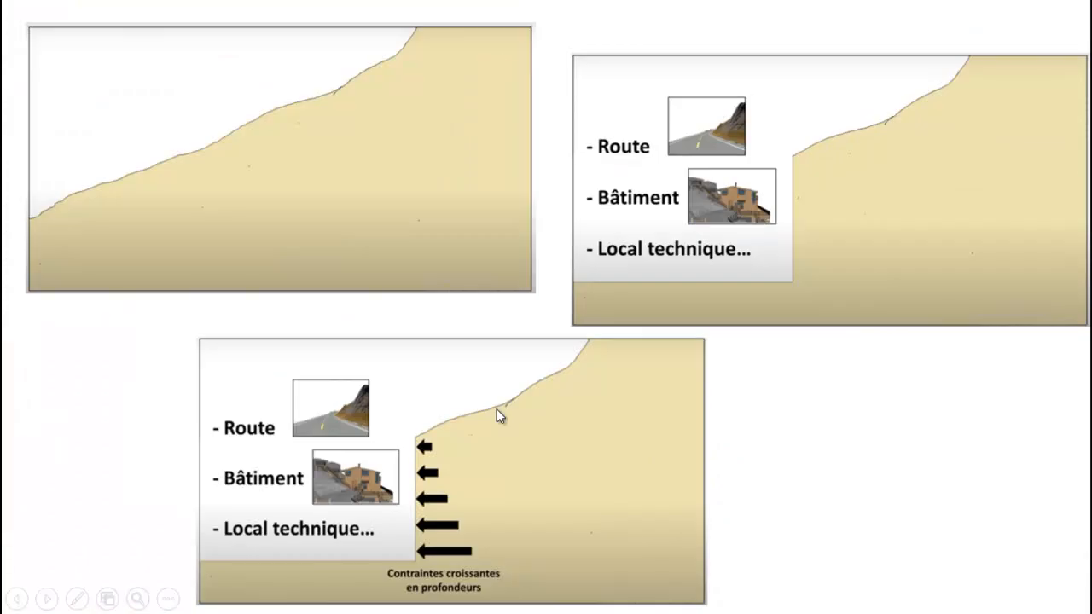
{"action": "scroll", "coordinate": [499, 415], "scroll_direction": "down", "scroll_amount": 5}
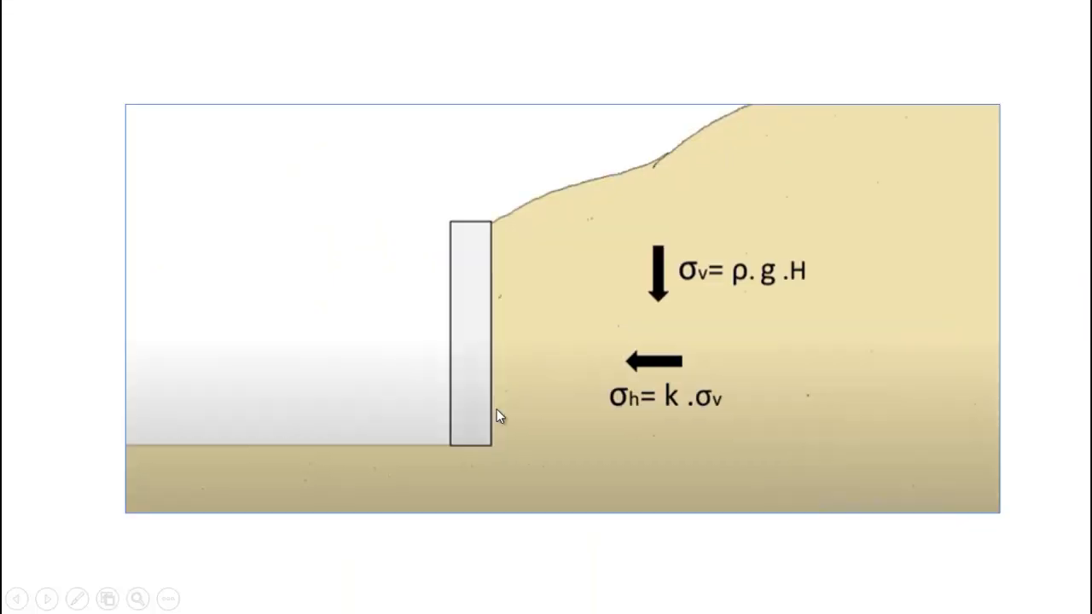
{"action": "scroll", "coordinate": [499, 415], "scroll_direction": "up", "scroll_amount": 2}
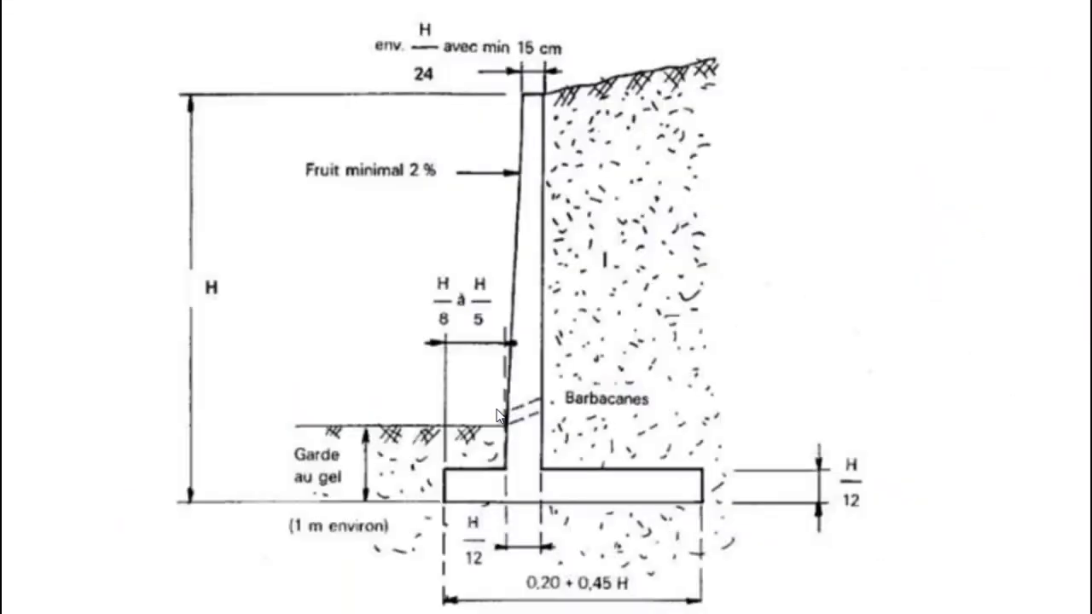